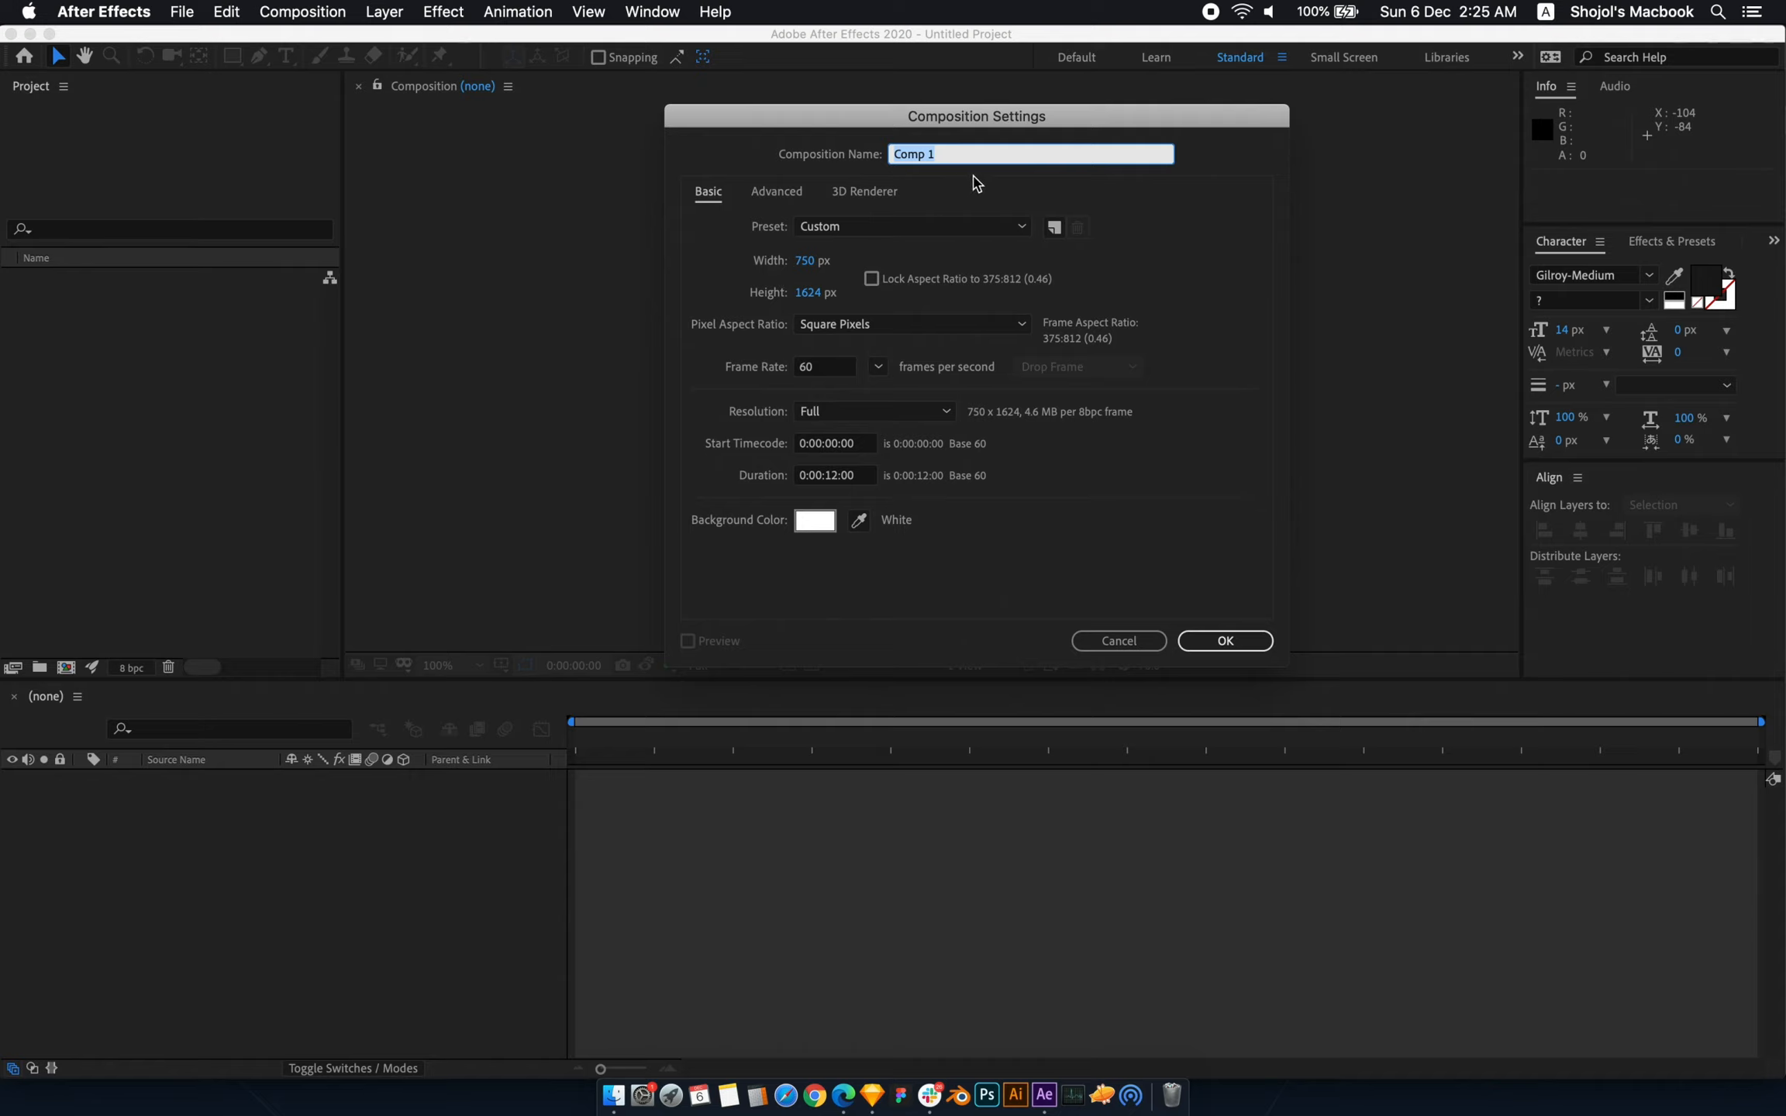
- Create the 750 x 1624 px, 60 fps composition with the name Card animation
type("Card animation")
left_click(1236, 638)
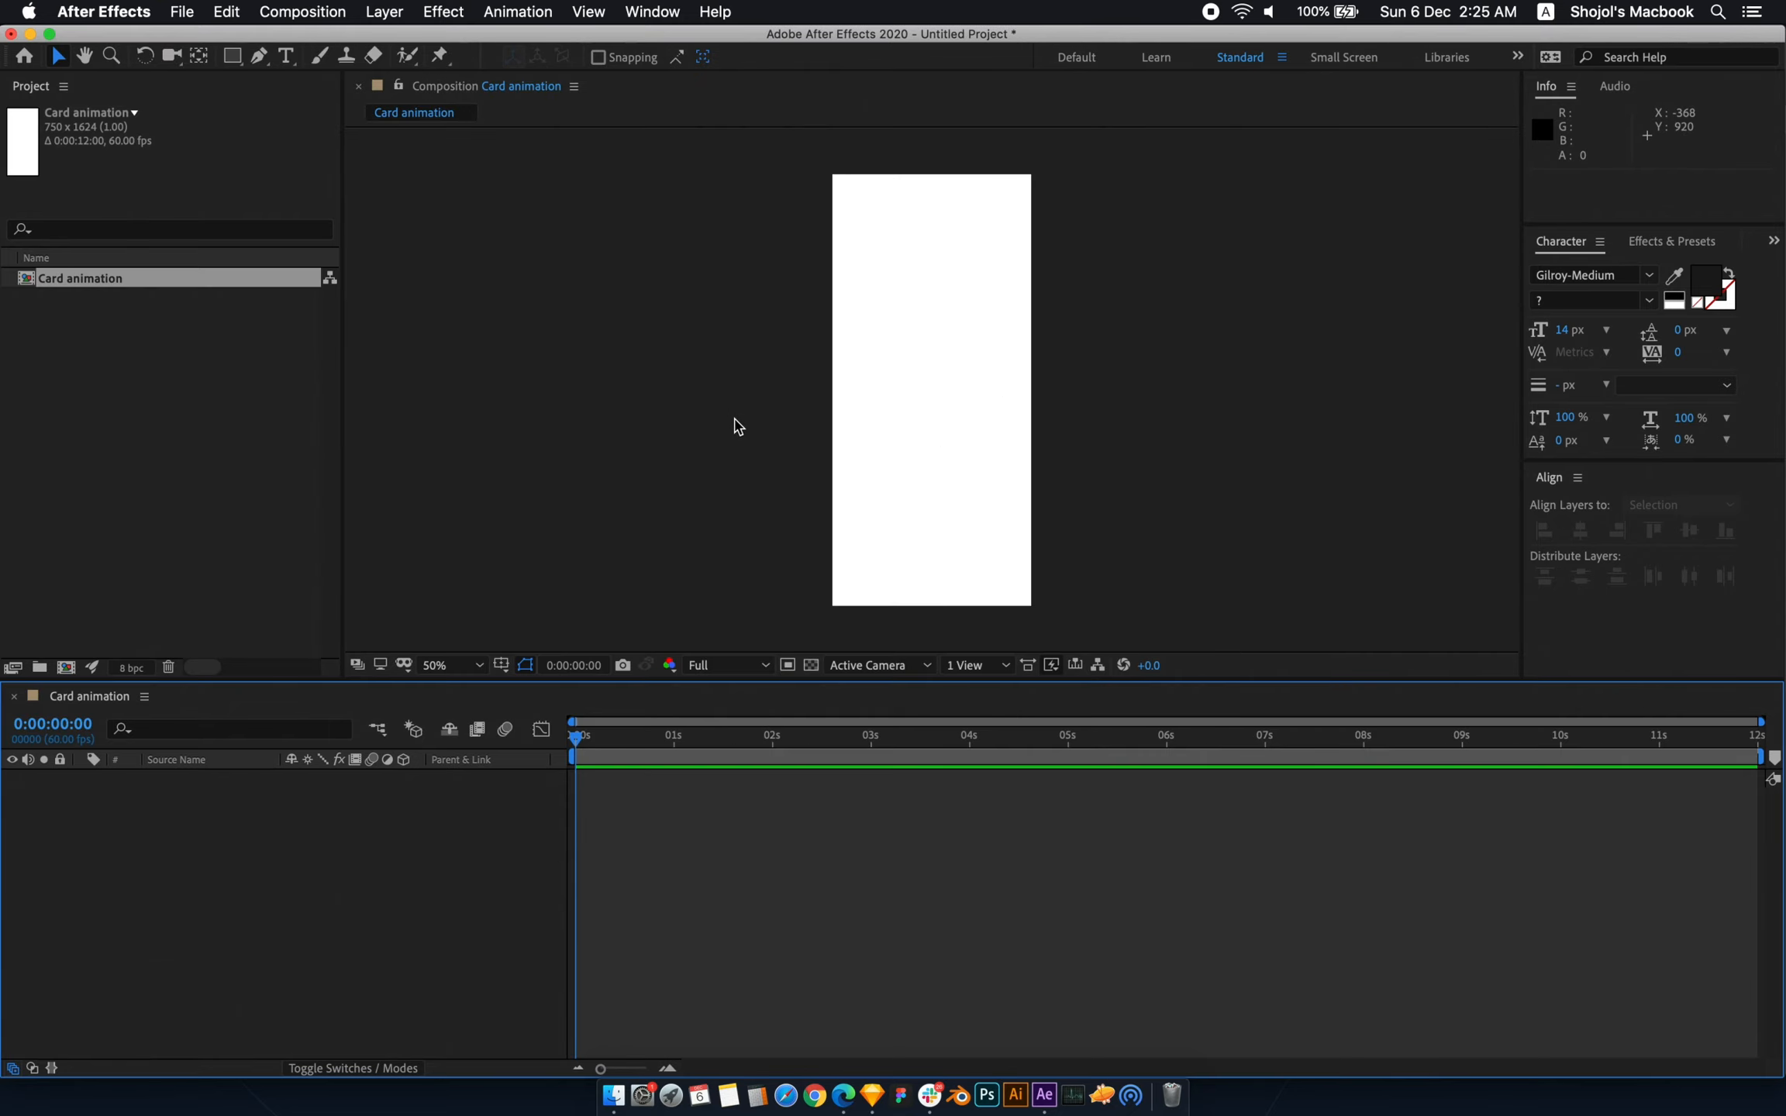
- Switch to the Card animation design in Sketch and bring the first Cards artboard into view
left_click(875, 1088)
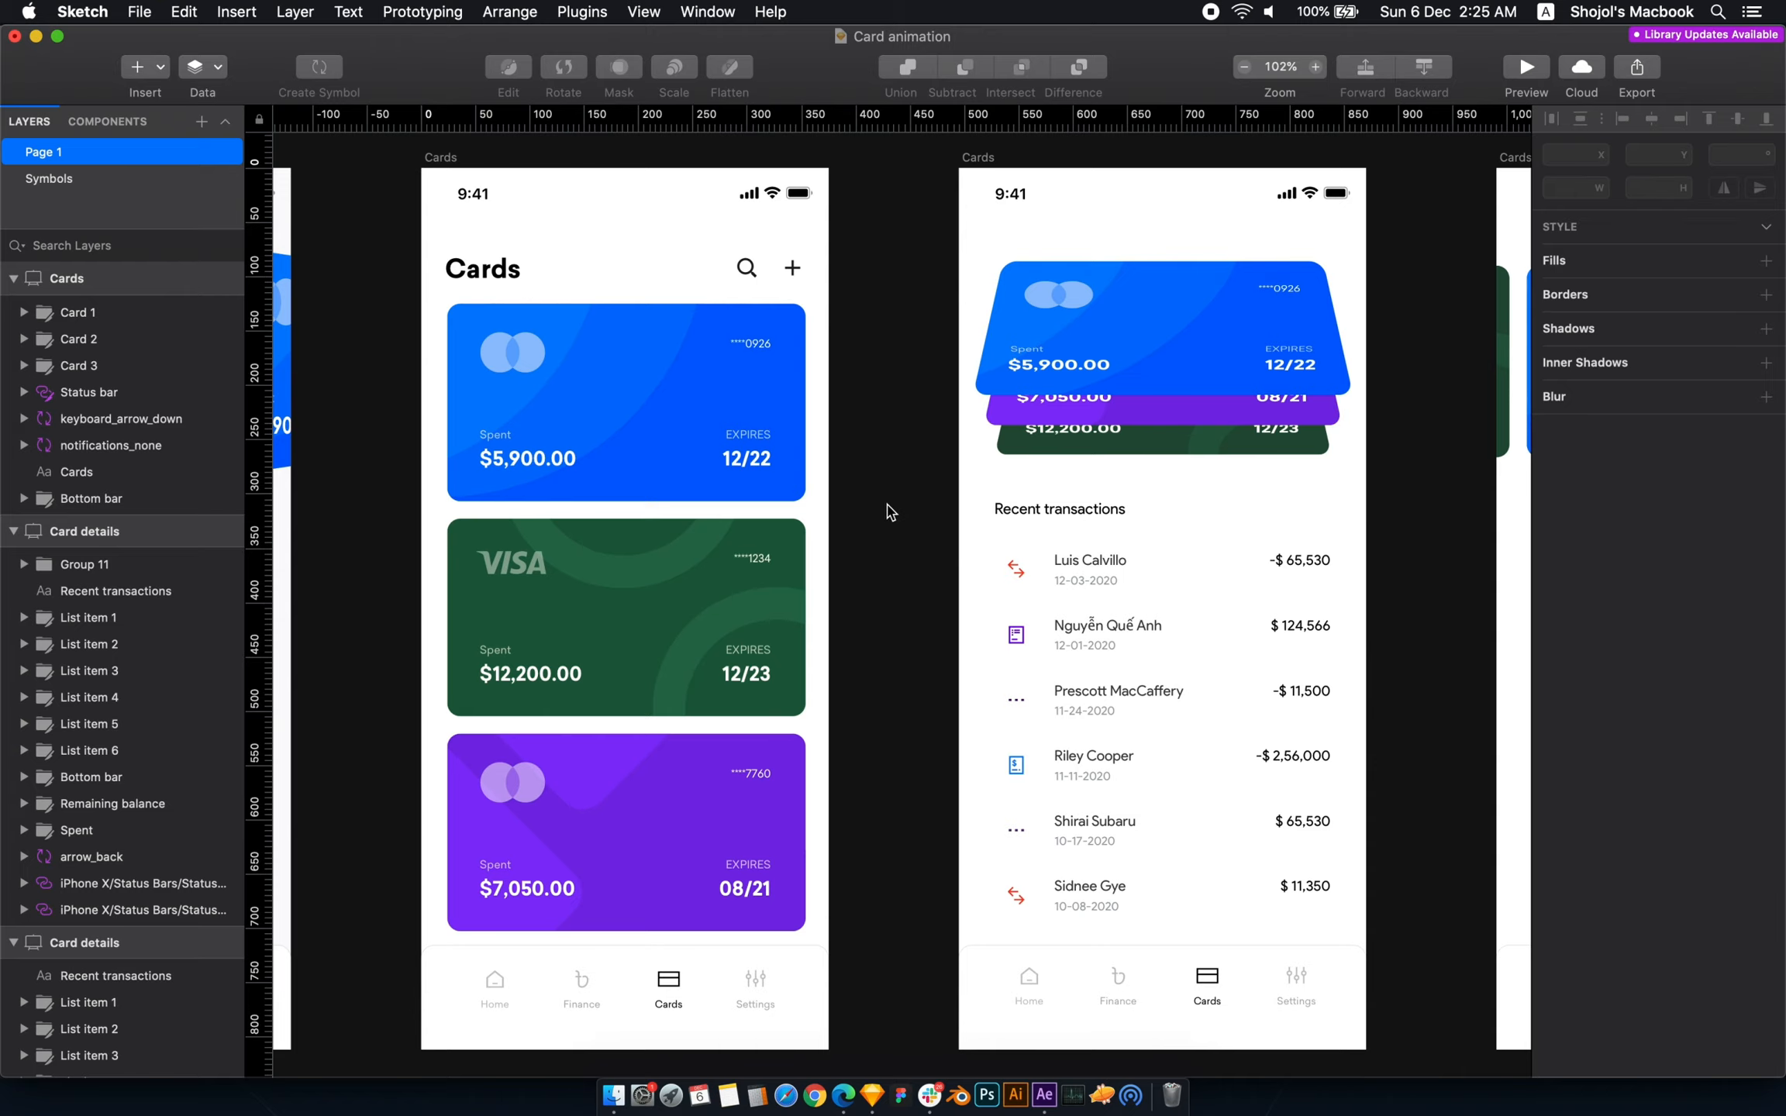
scroll(887, 504, "down", 1)
mouse_move(886, 505)
left_mouse_down()
mouse_move(902, 502)
mouse_move(869, 499)
left_mouse_up()
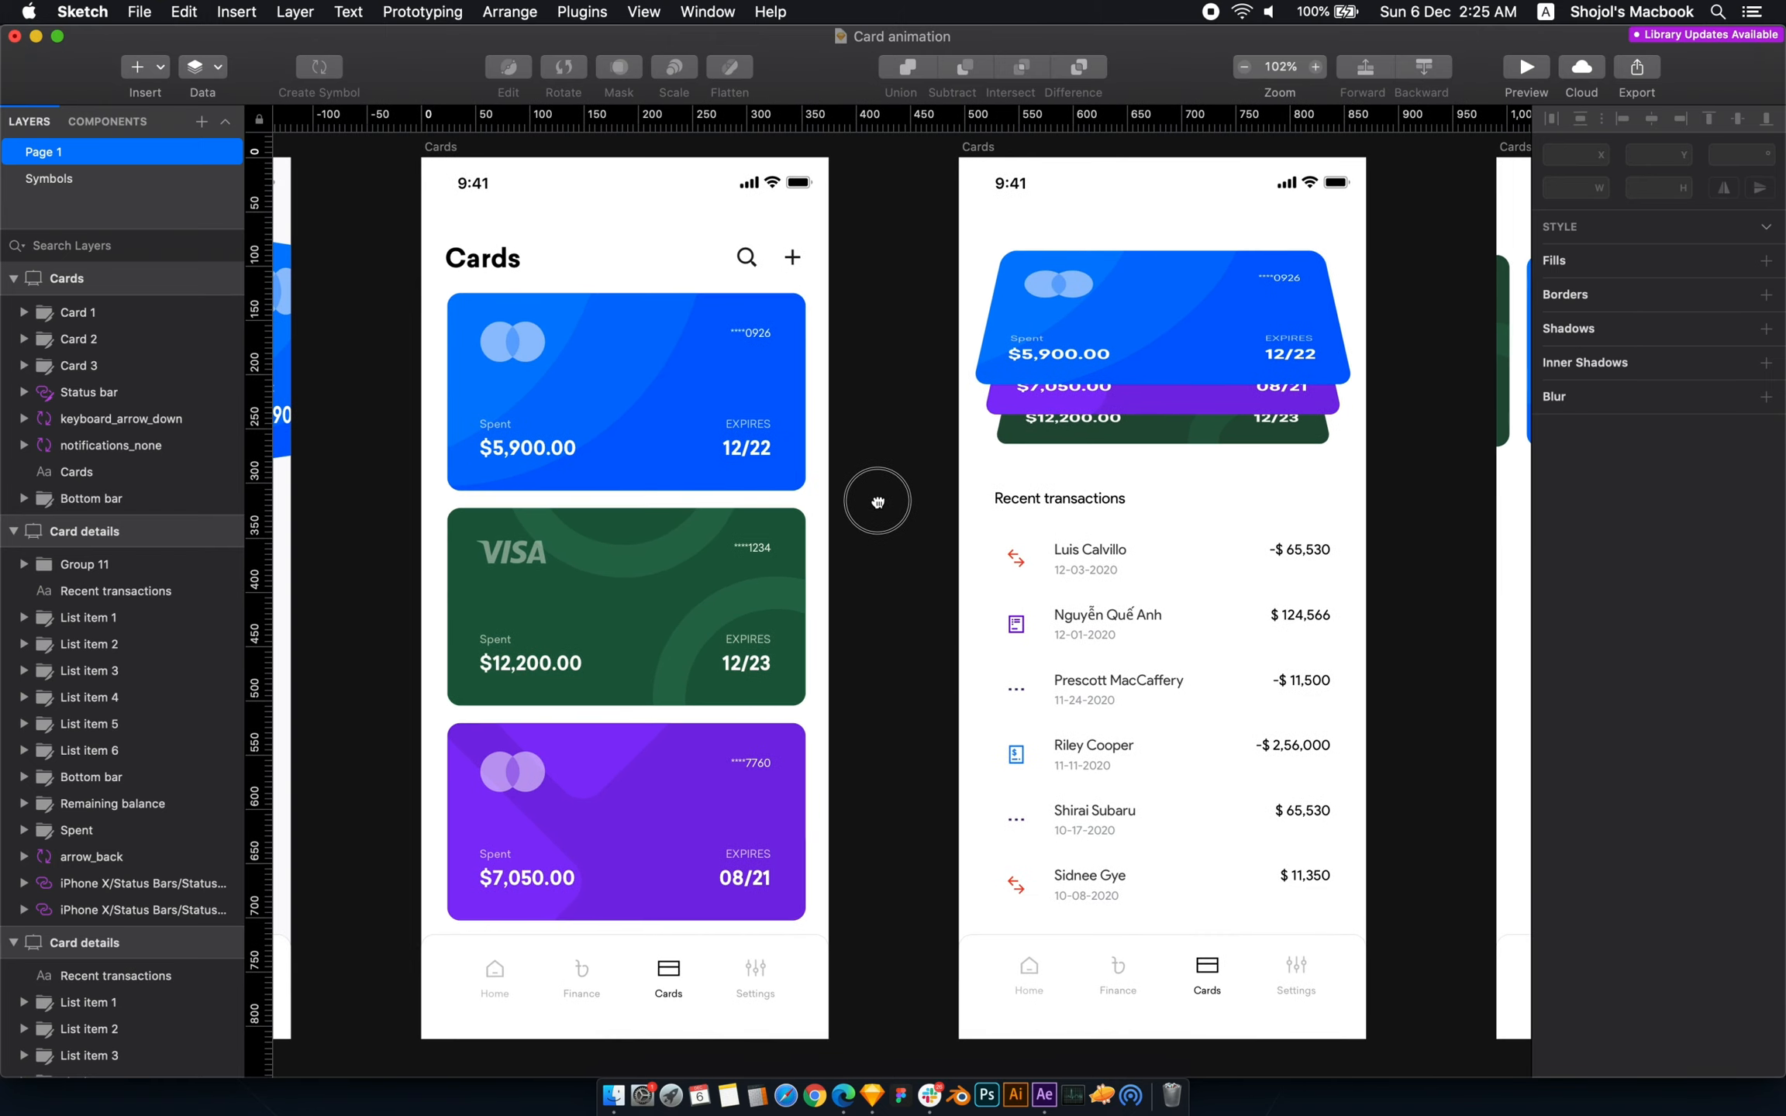
scroll(665, 485, "left", 1)
- Examine the three cards, the bottom bar and the status bar of the Cards artboard as candidates for export
left_click(664, 466)
left_click(658, 672, "shift")
left_click(672, 797, "shift")
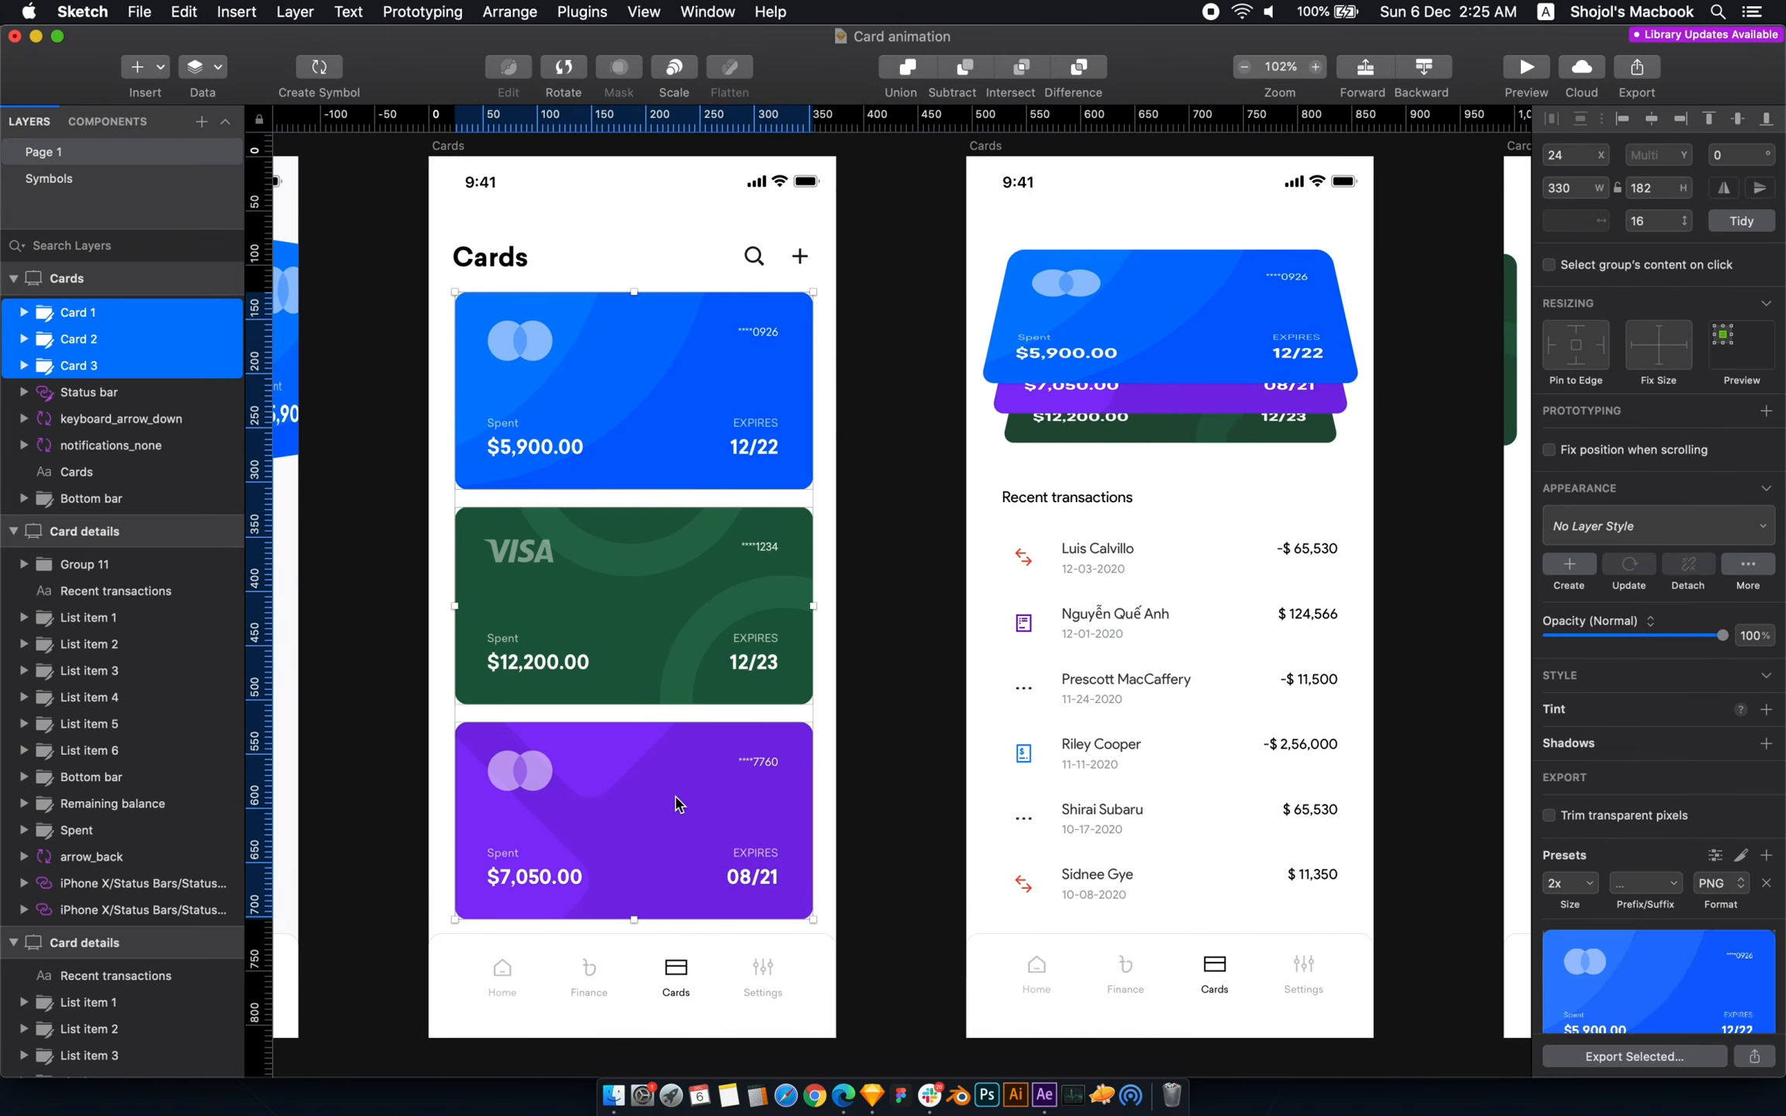
left_click(829, 697)
left_click(634, 411)
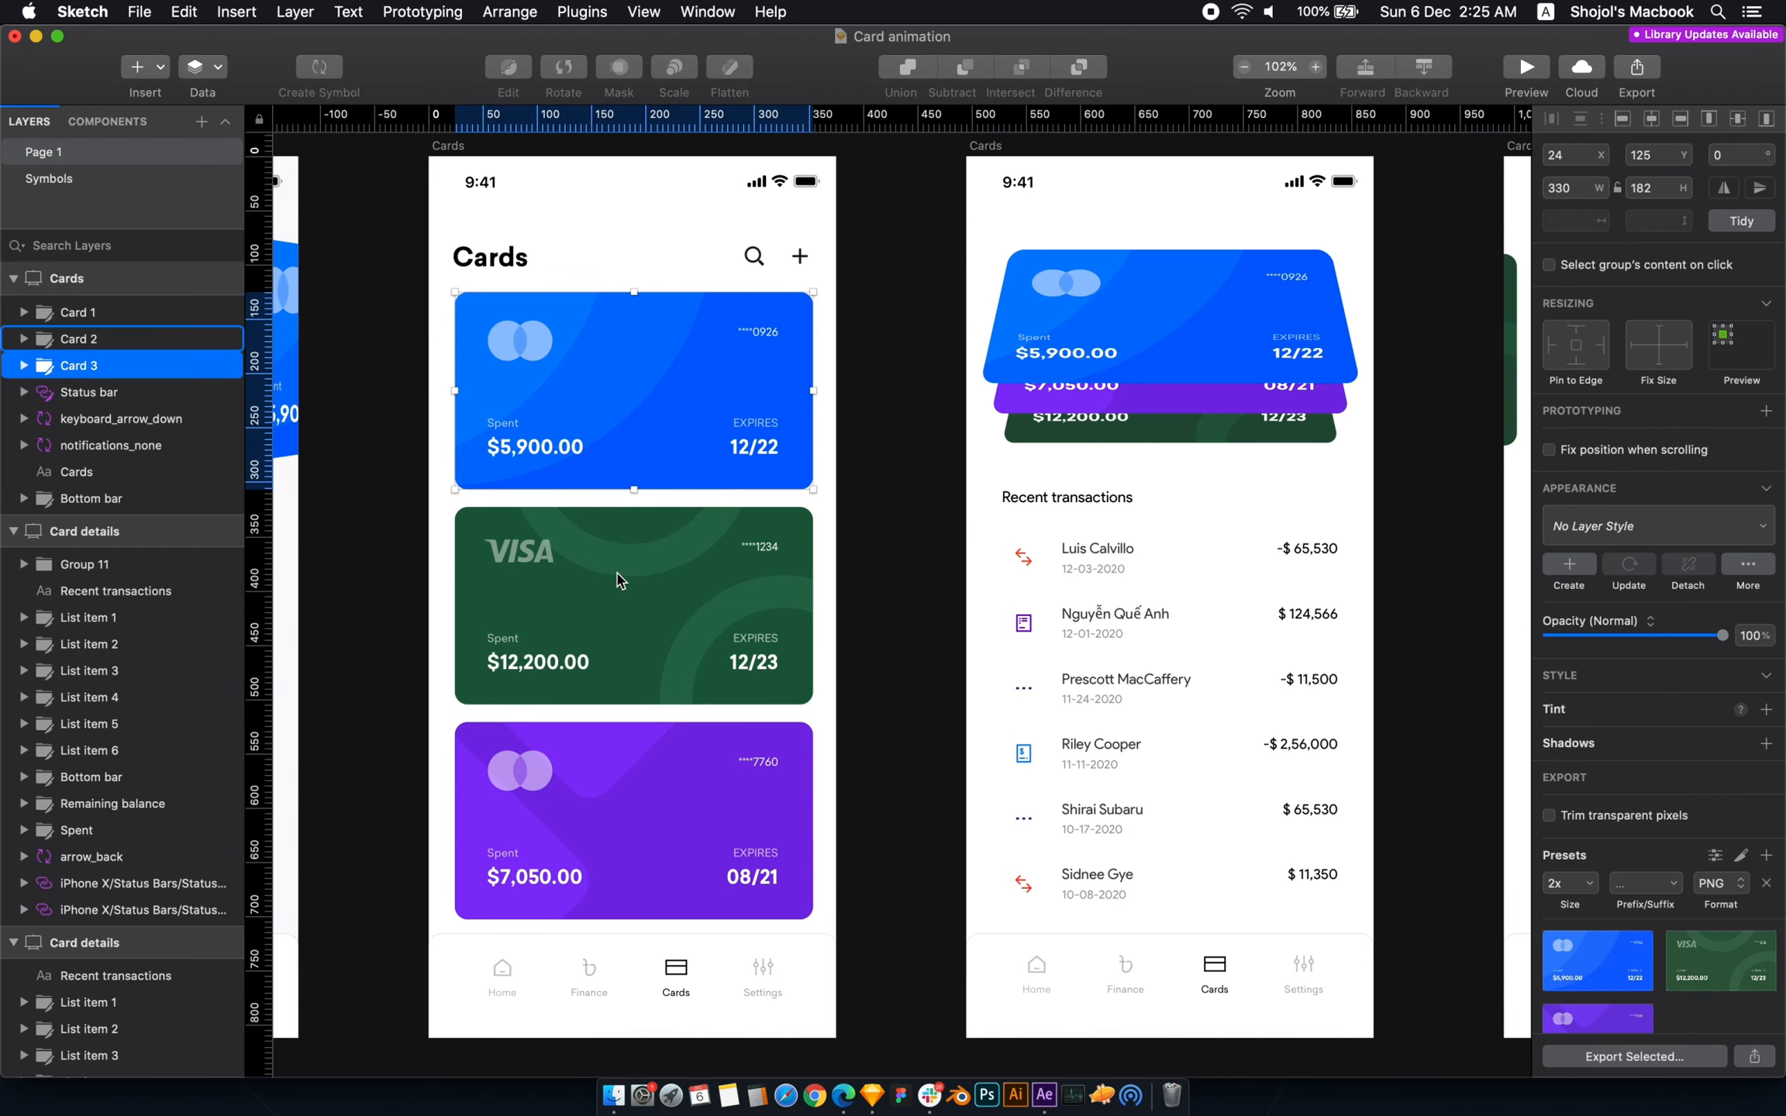
left_click(618, 580, "shift")
left_click(670, 830, "shift")
left_click(845, 773)
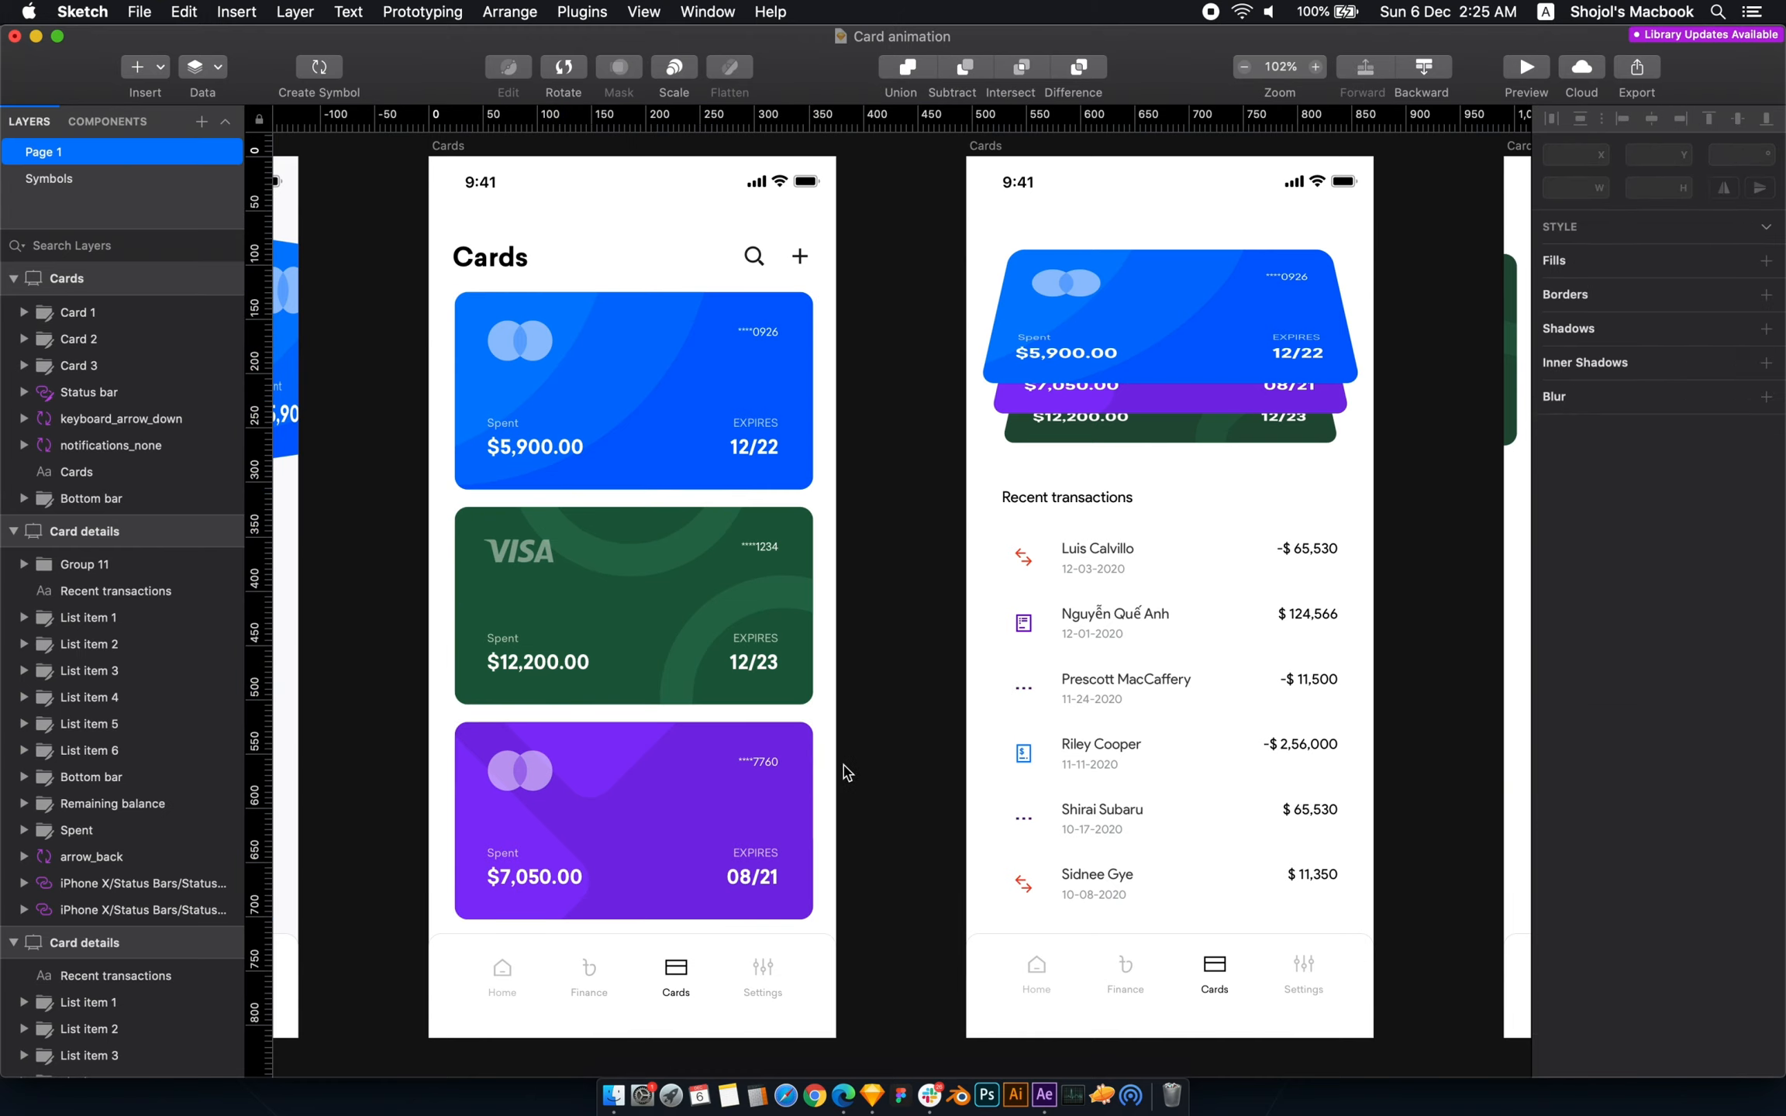
left_click(570, 371)
left_click(627, 662, "shift")
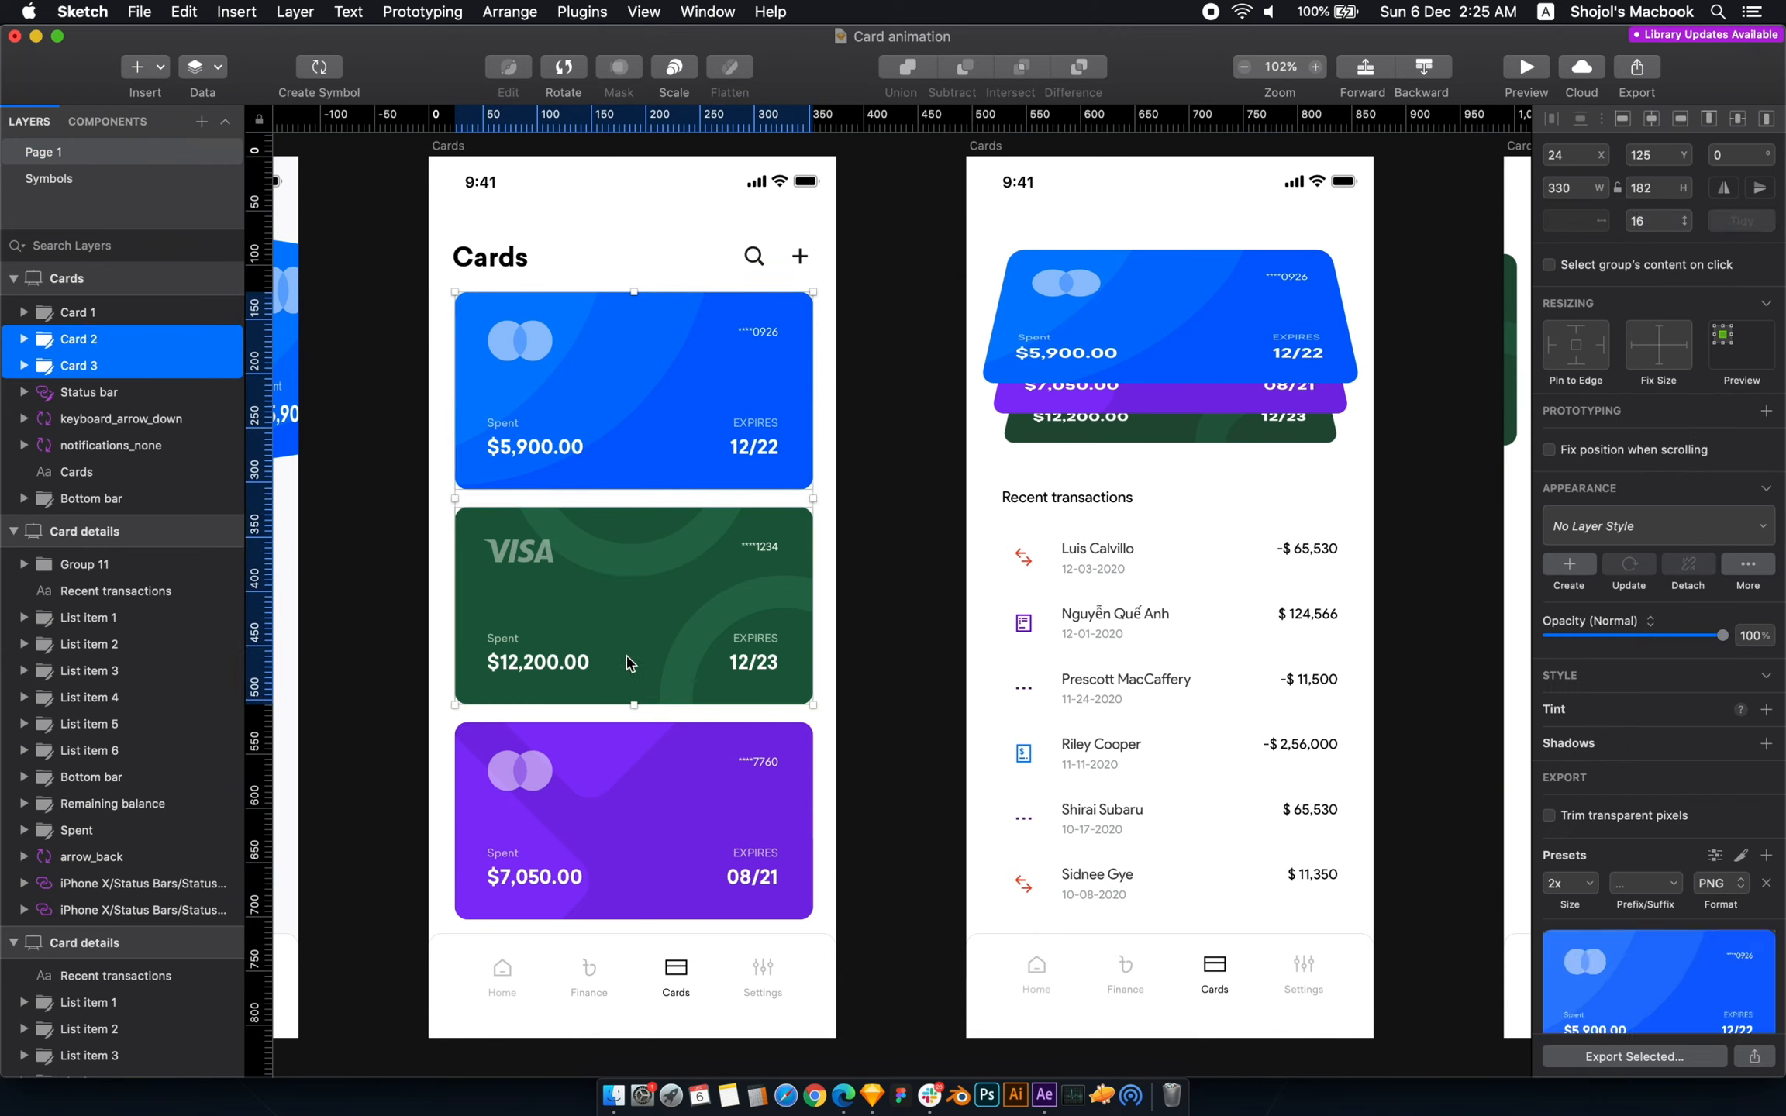
left_click(626, 767, "shift")
left_click(622, 980)
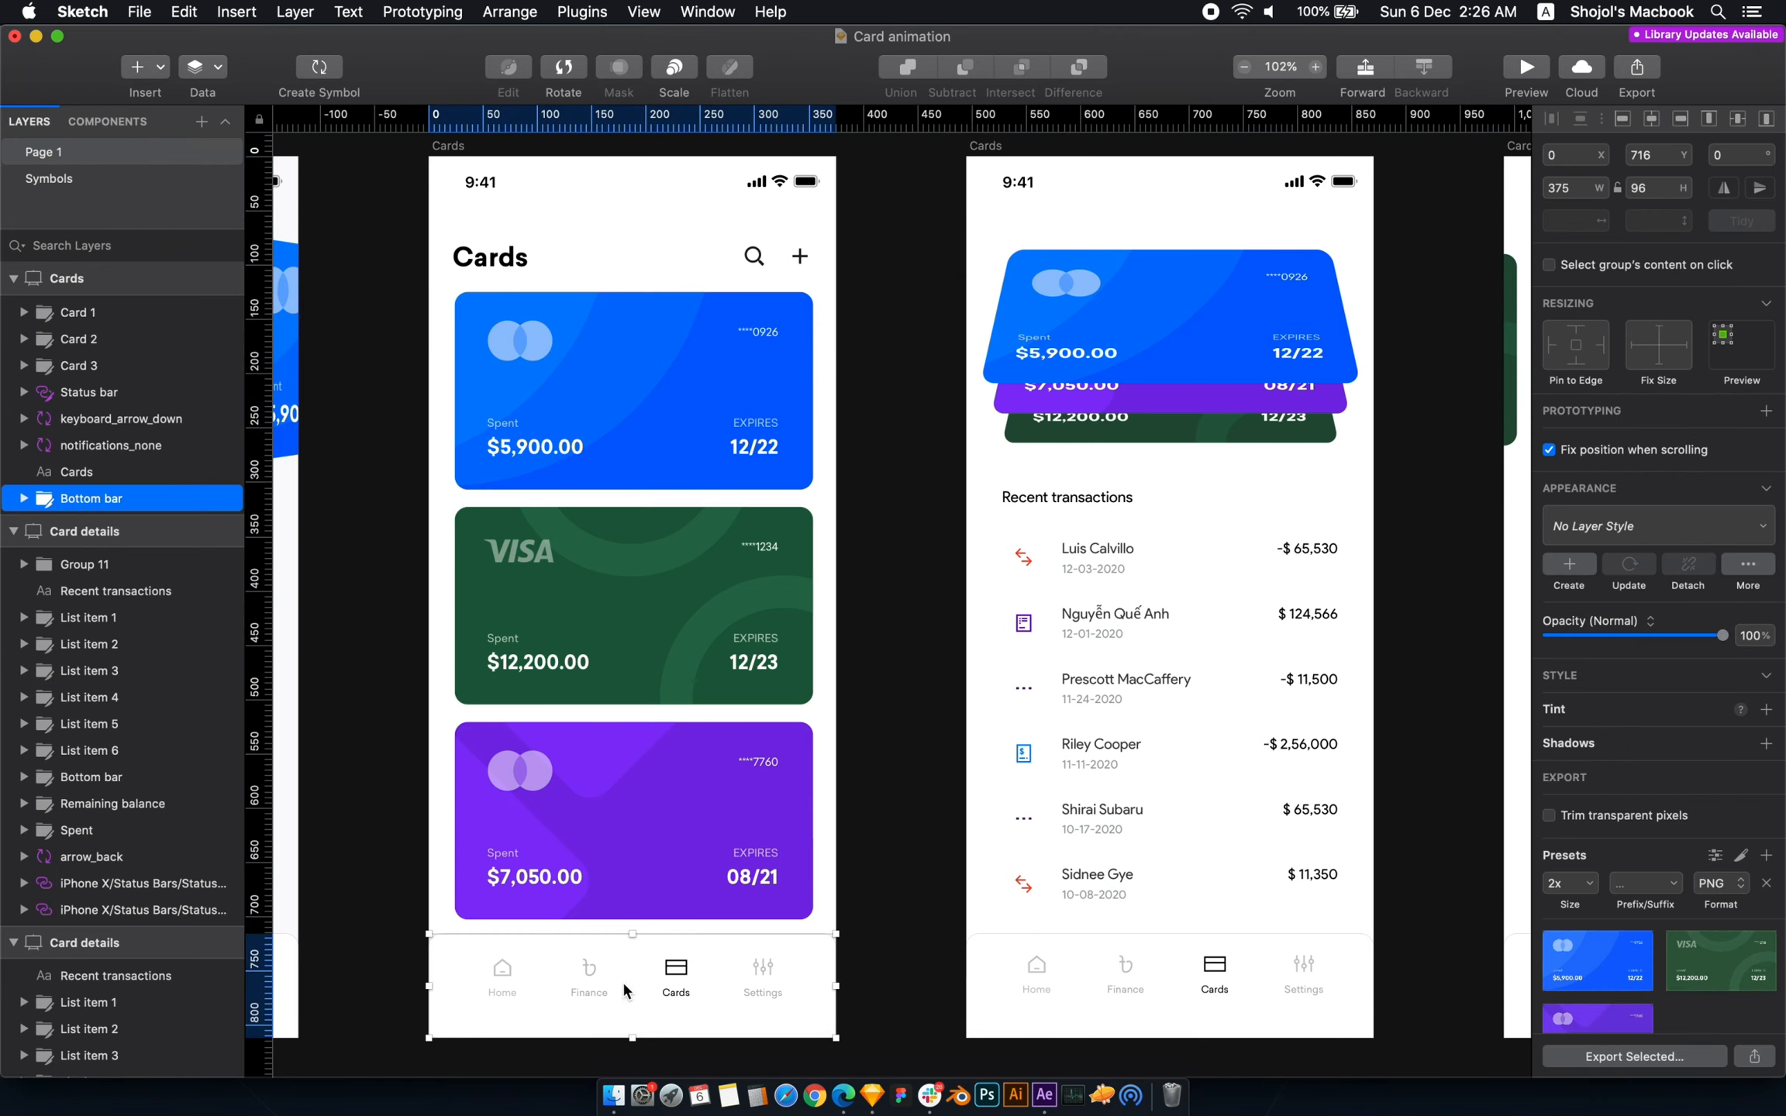
left_click(541, 188)
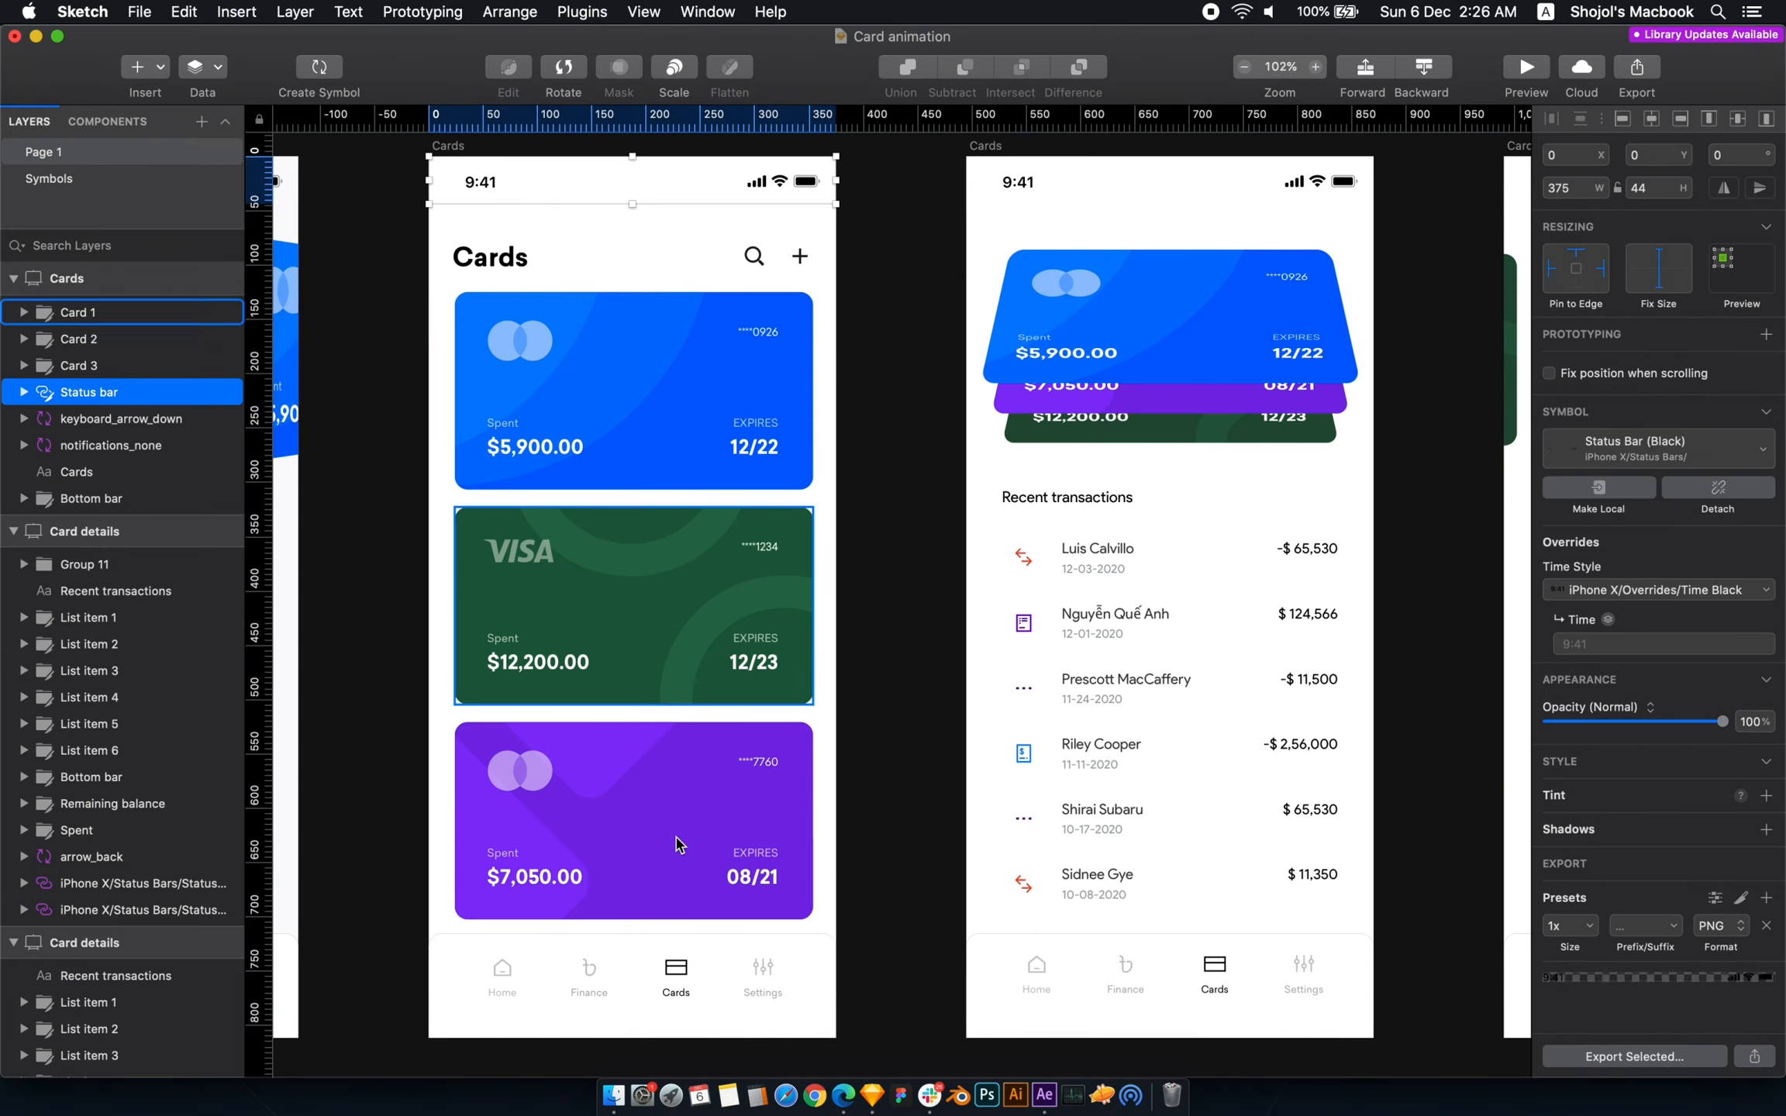
scroll(652, 417, "right", 1)
- Select the three cards and the bottom bar on the Cards artboard and remove their existing export preset
left_click(652, 417)
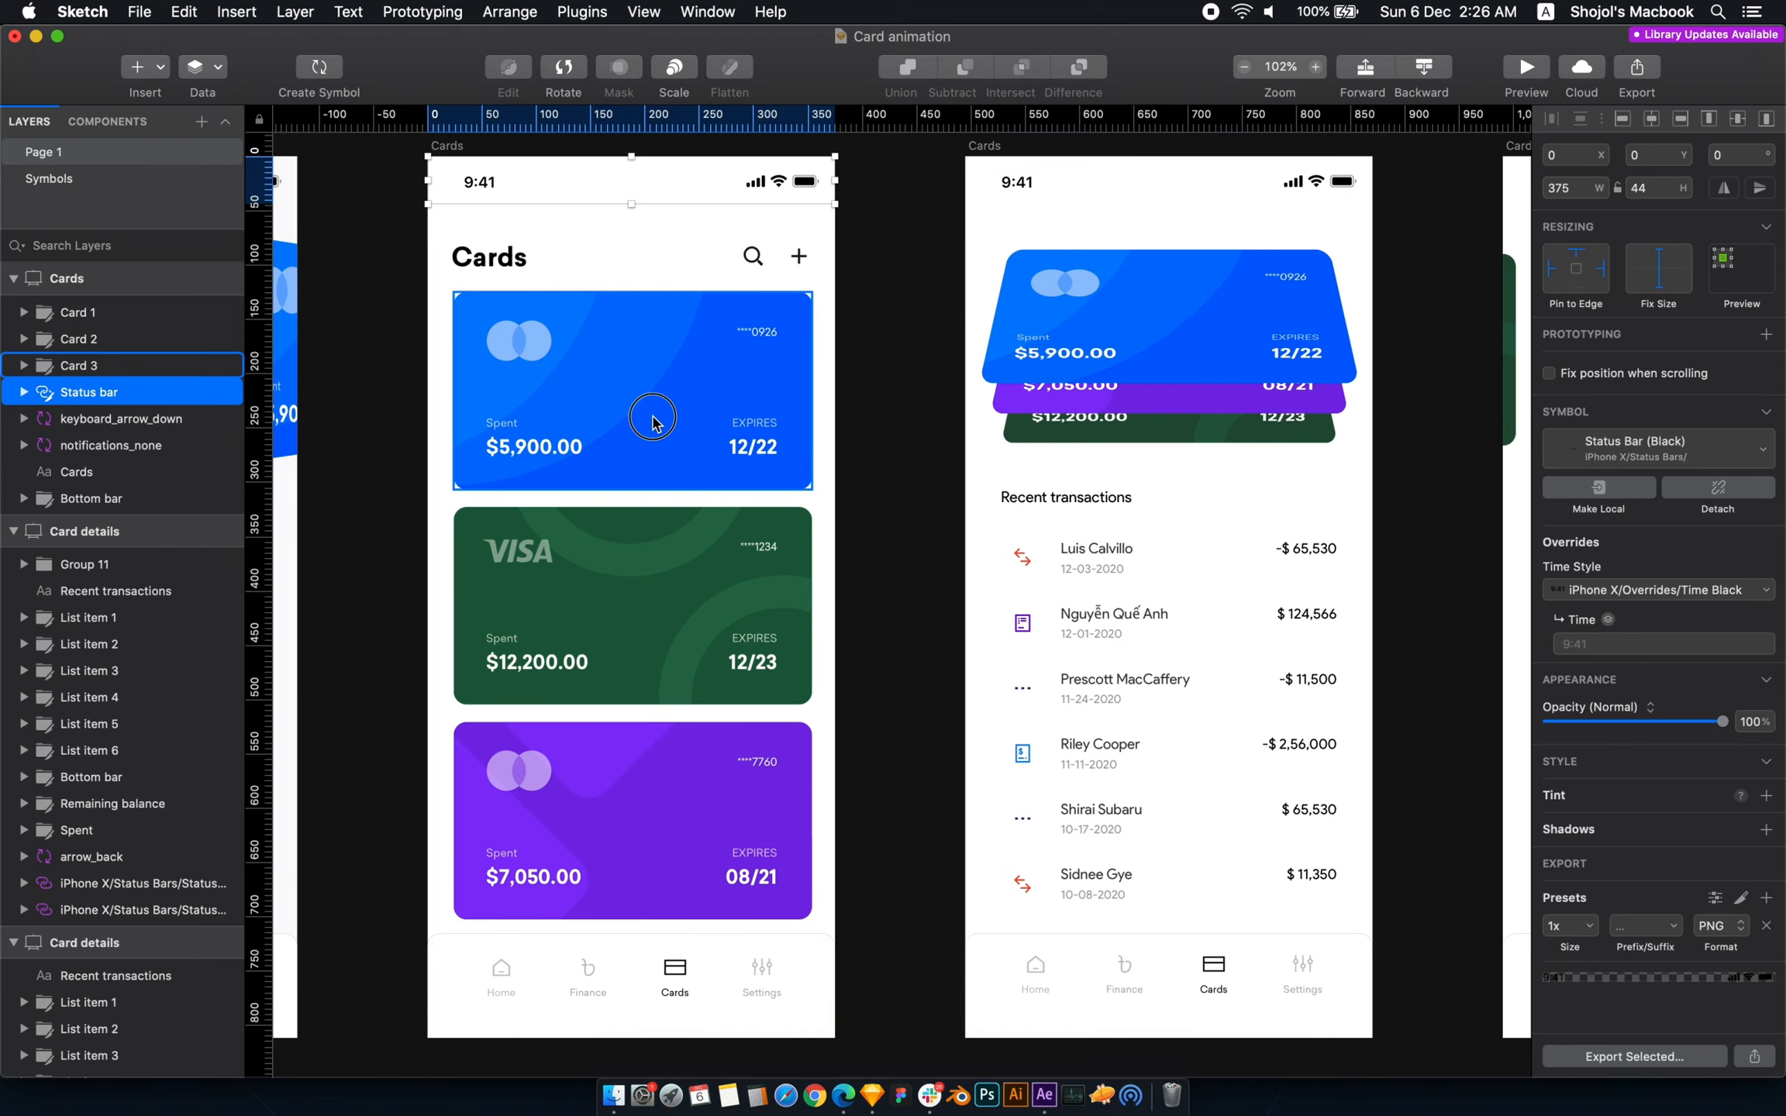
left_click(646, 624, "shift")
left_click(650, 841, "shift")
left_click(649, 978, "shift")
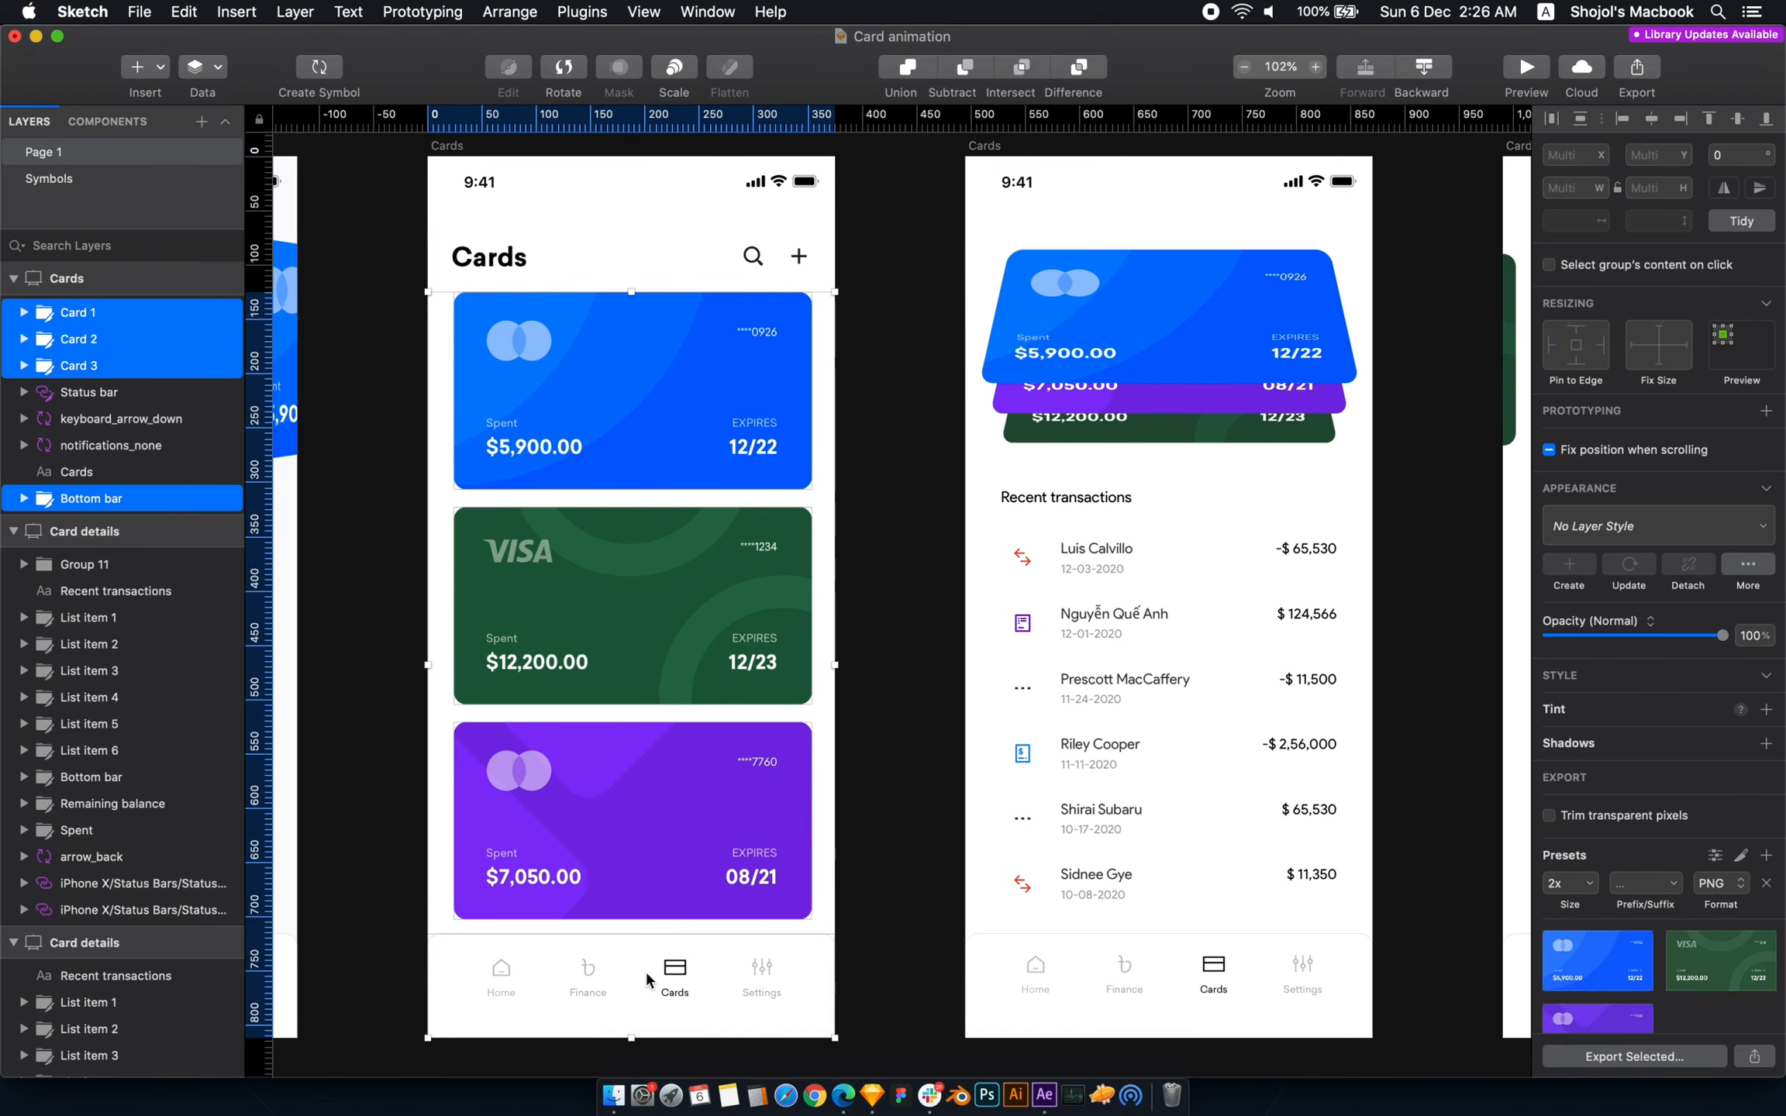
scroll(1705, 775, "down", 2)
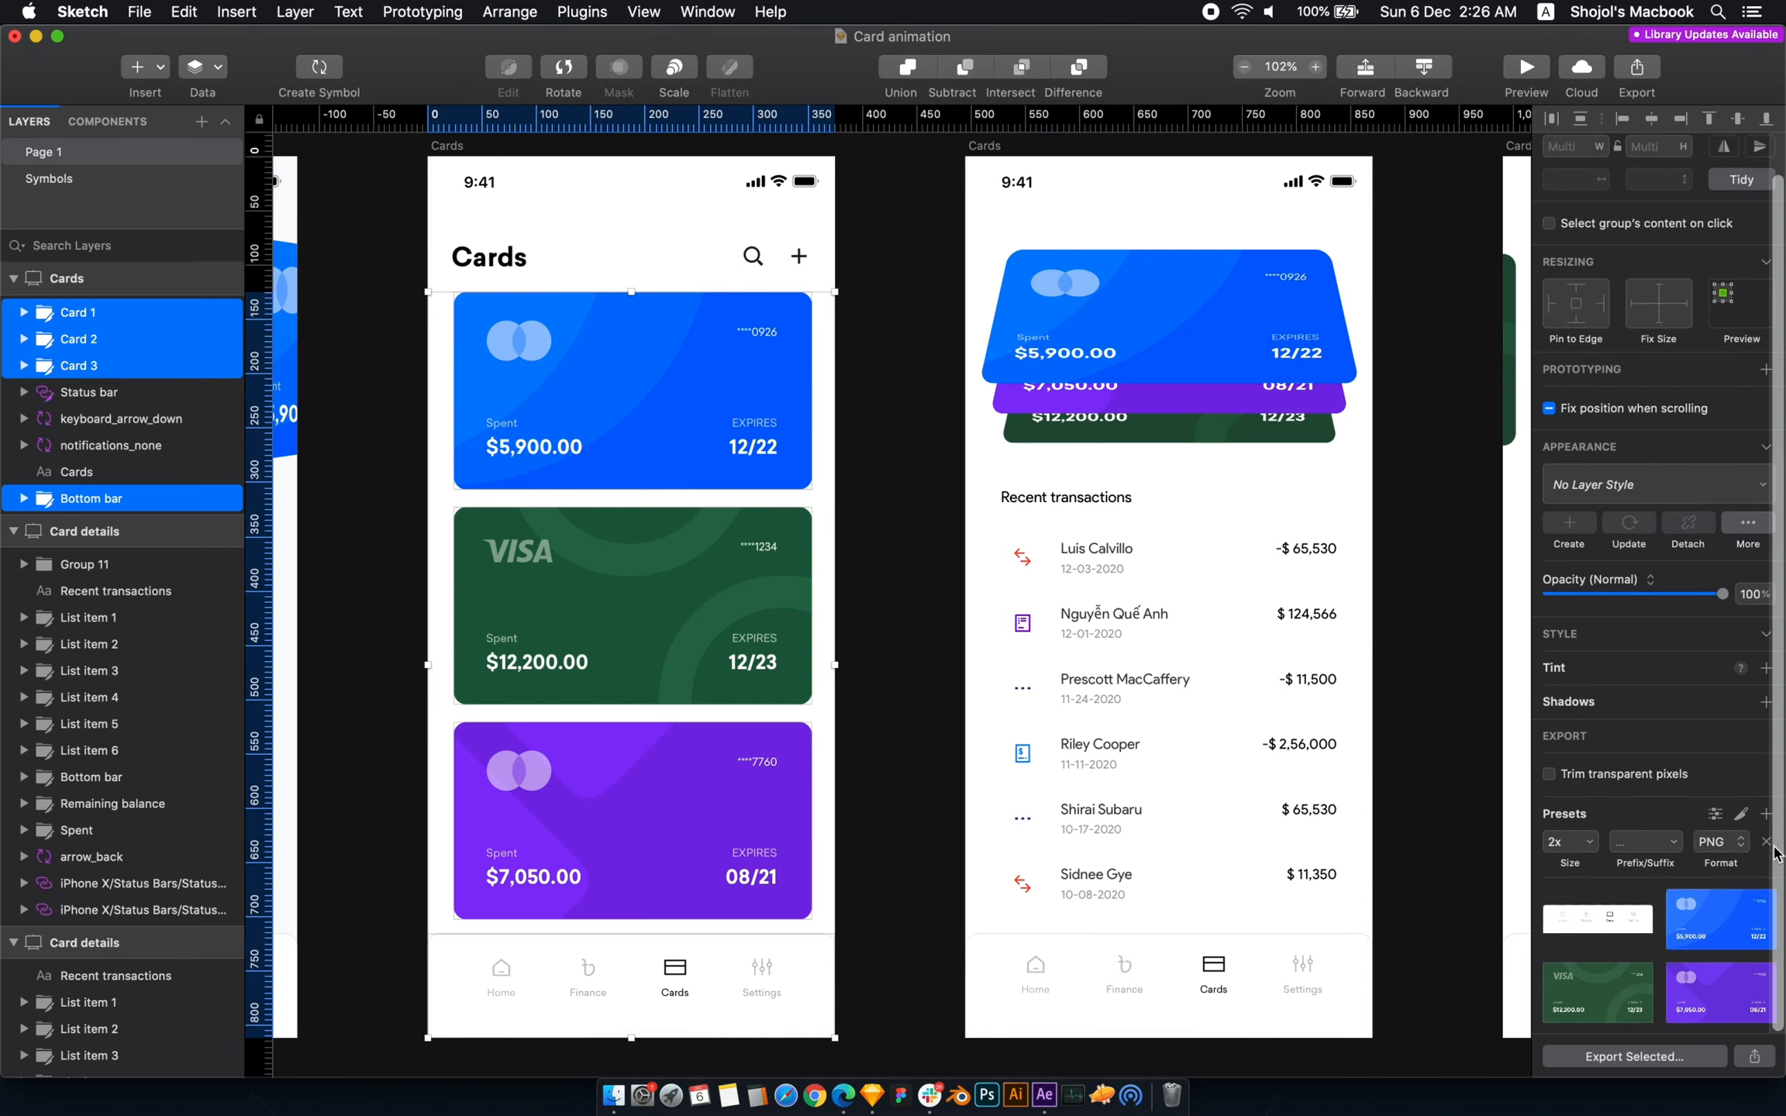
left_click(1764, 841)
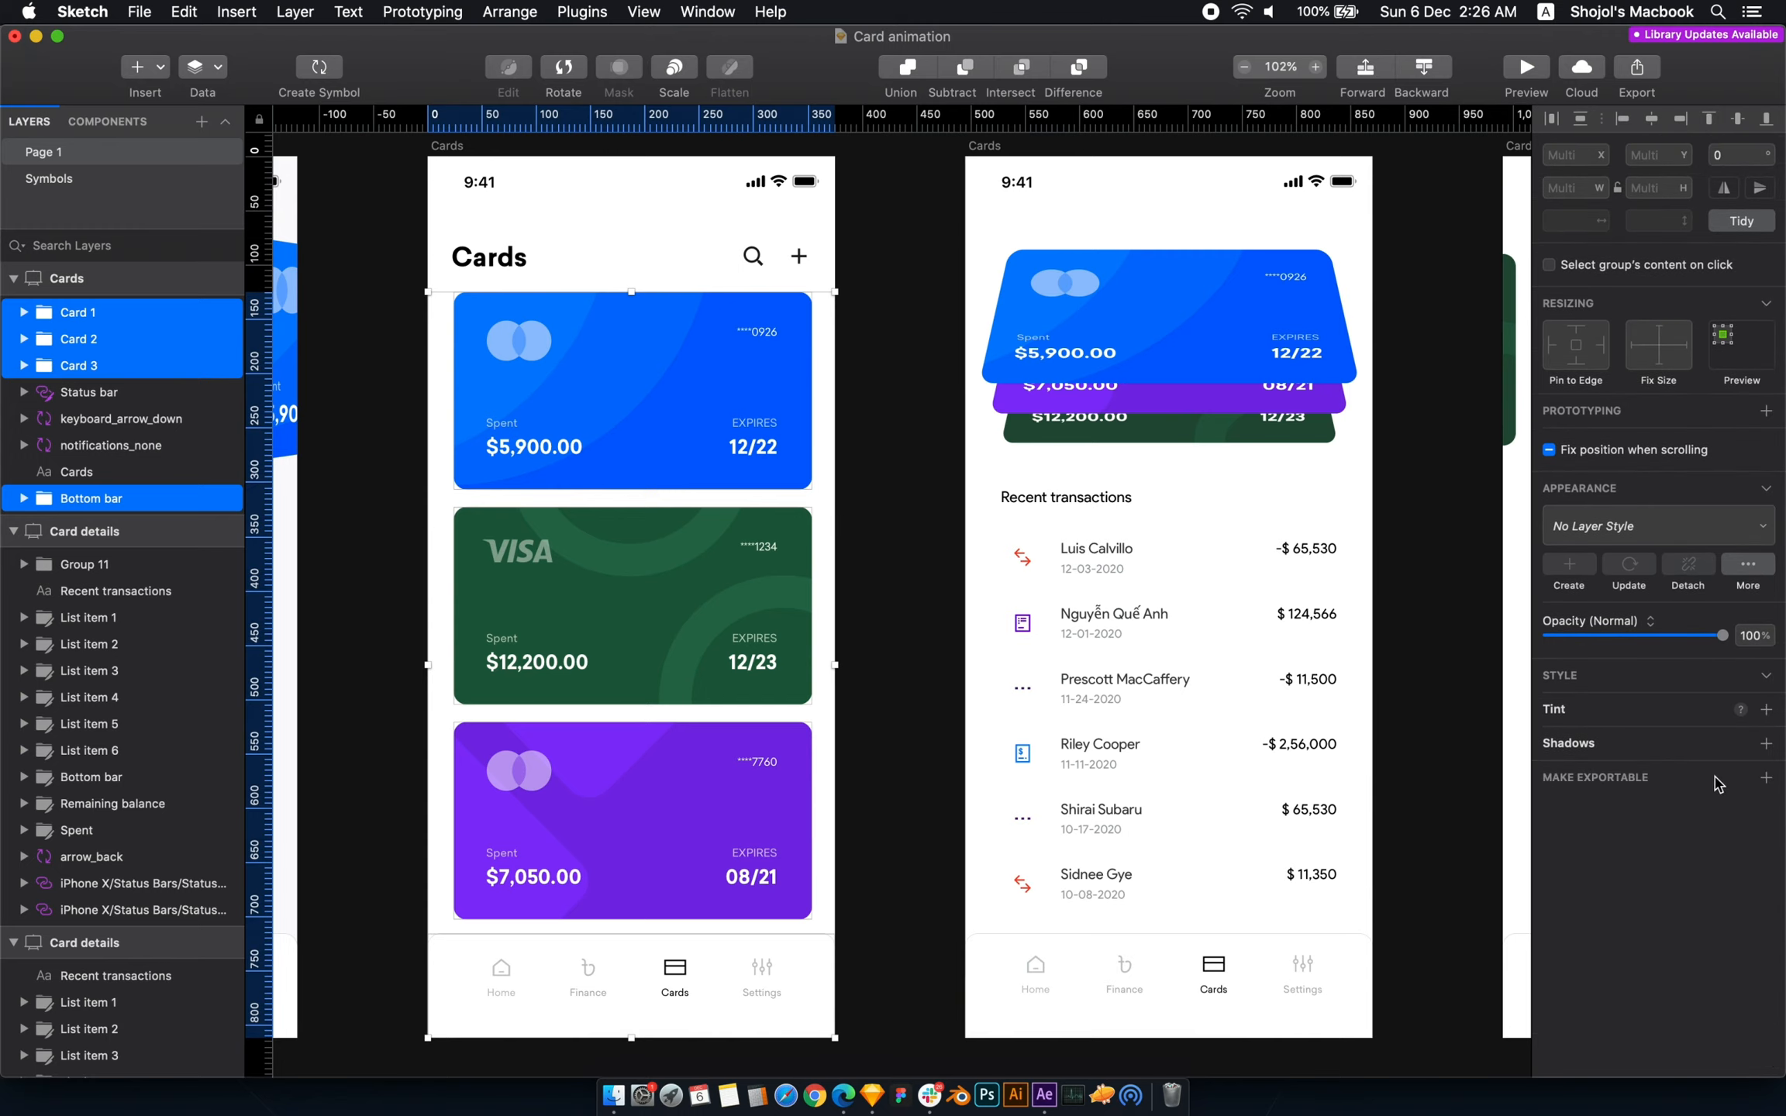
- Make the selected cards and bottom bar exportable as PNG at 2x size
left_click(1764, 779)
left_click(1554, 883)
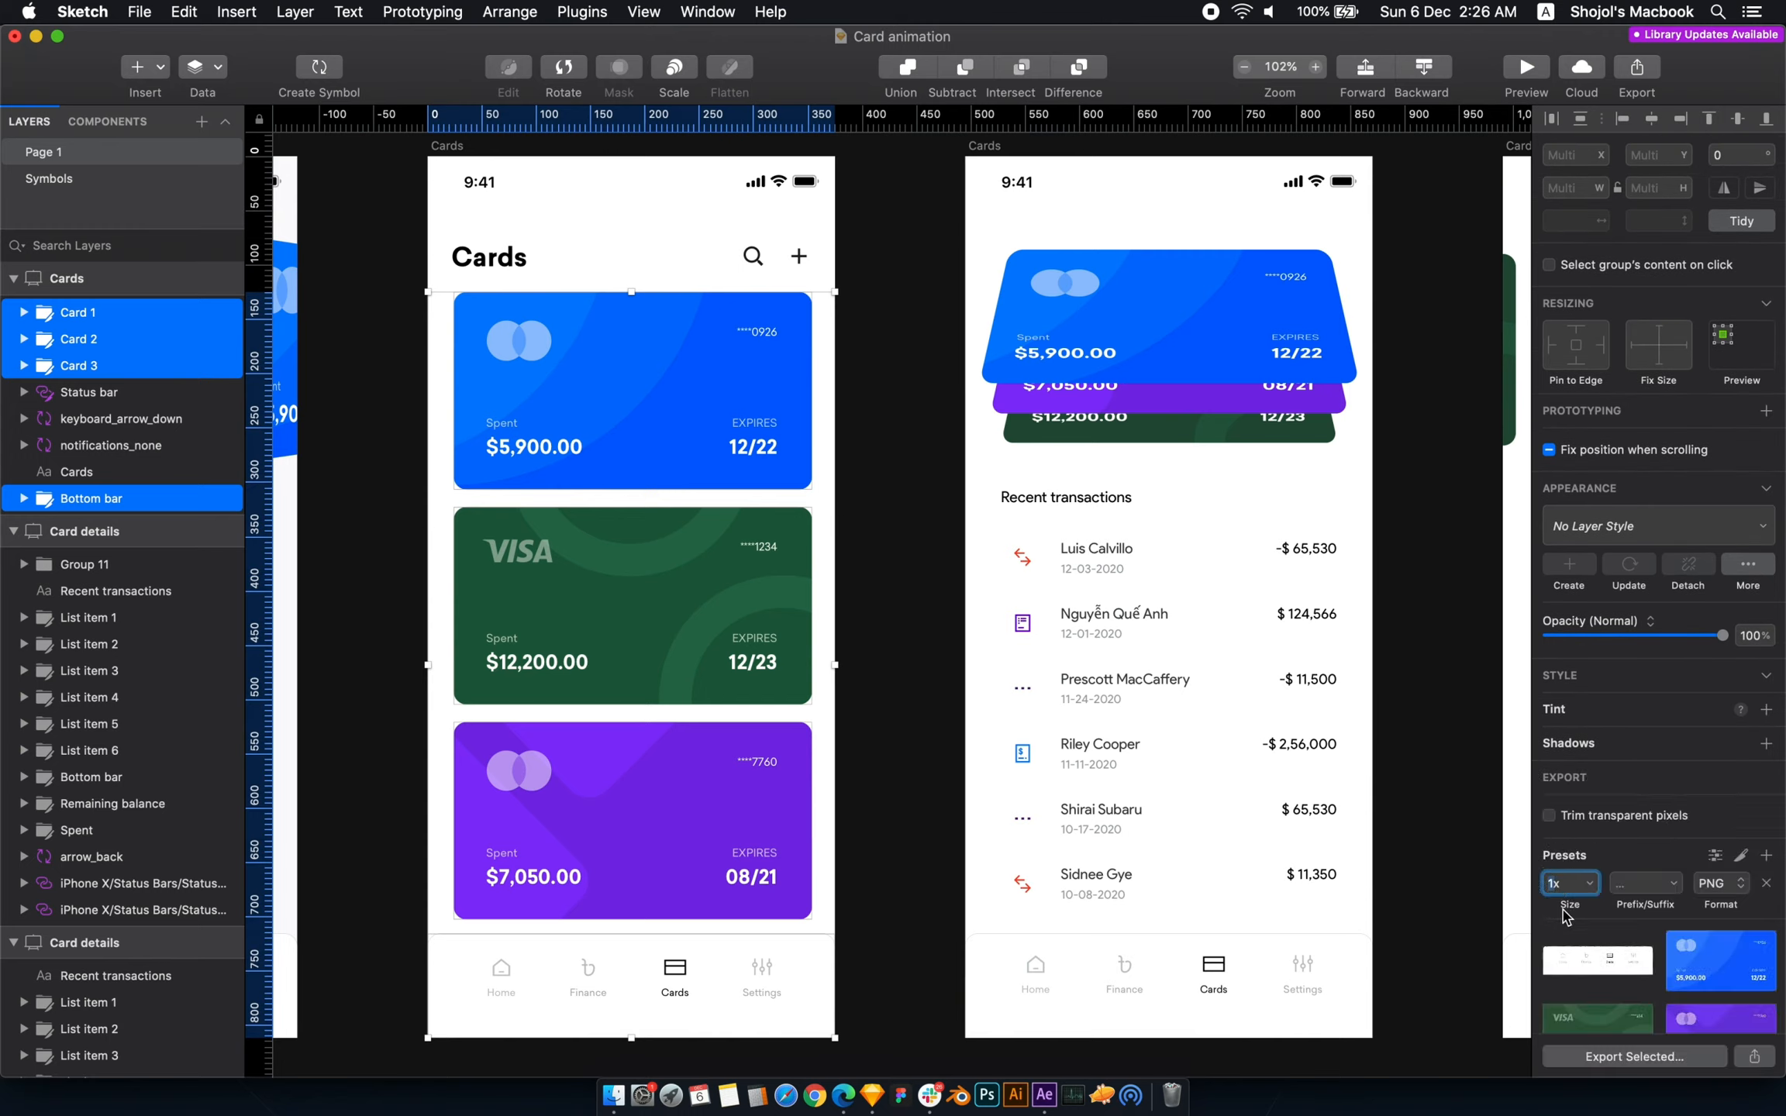
type("2x")
key("Tab")
scroll(1563, 930, "down", 1)
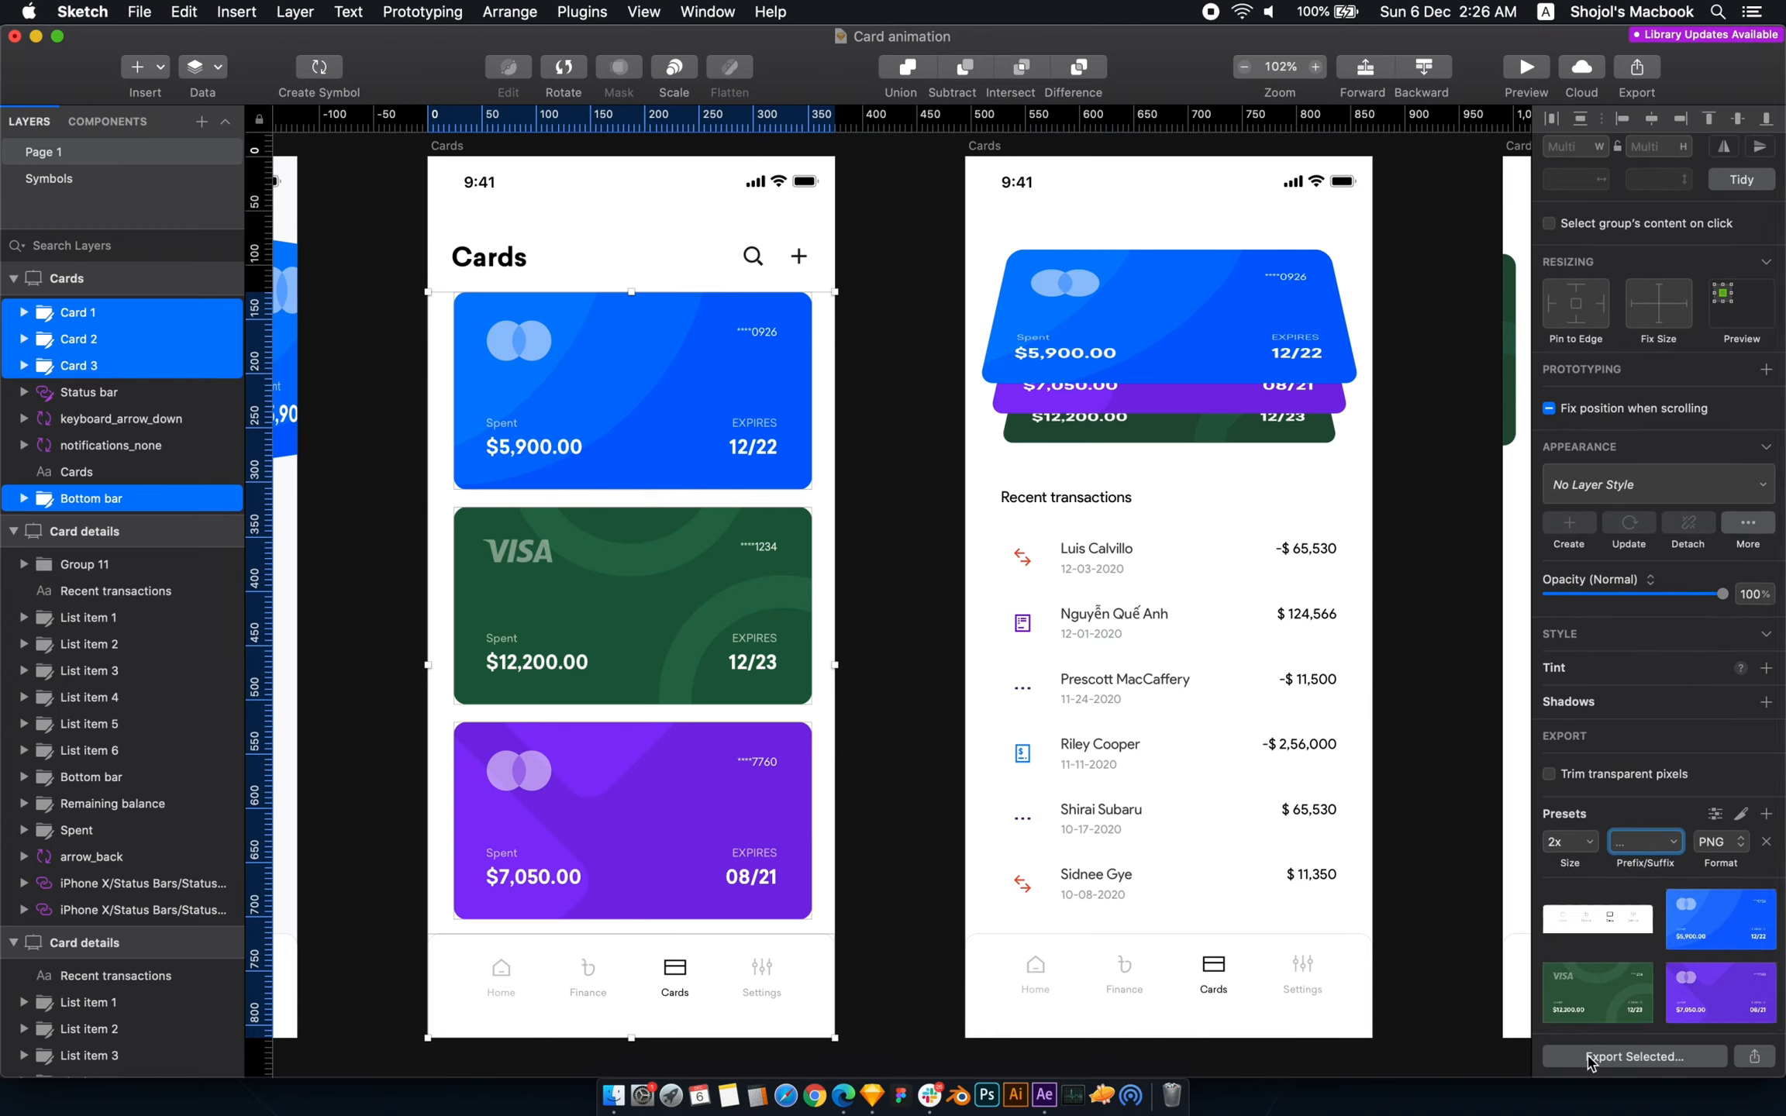
- Export the selected cards and bottom bar into the Assets folder inside Tutorial
left_click(1589, 1057)
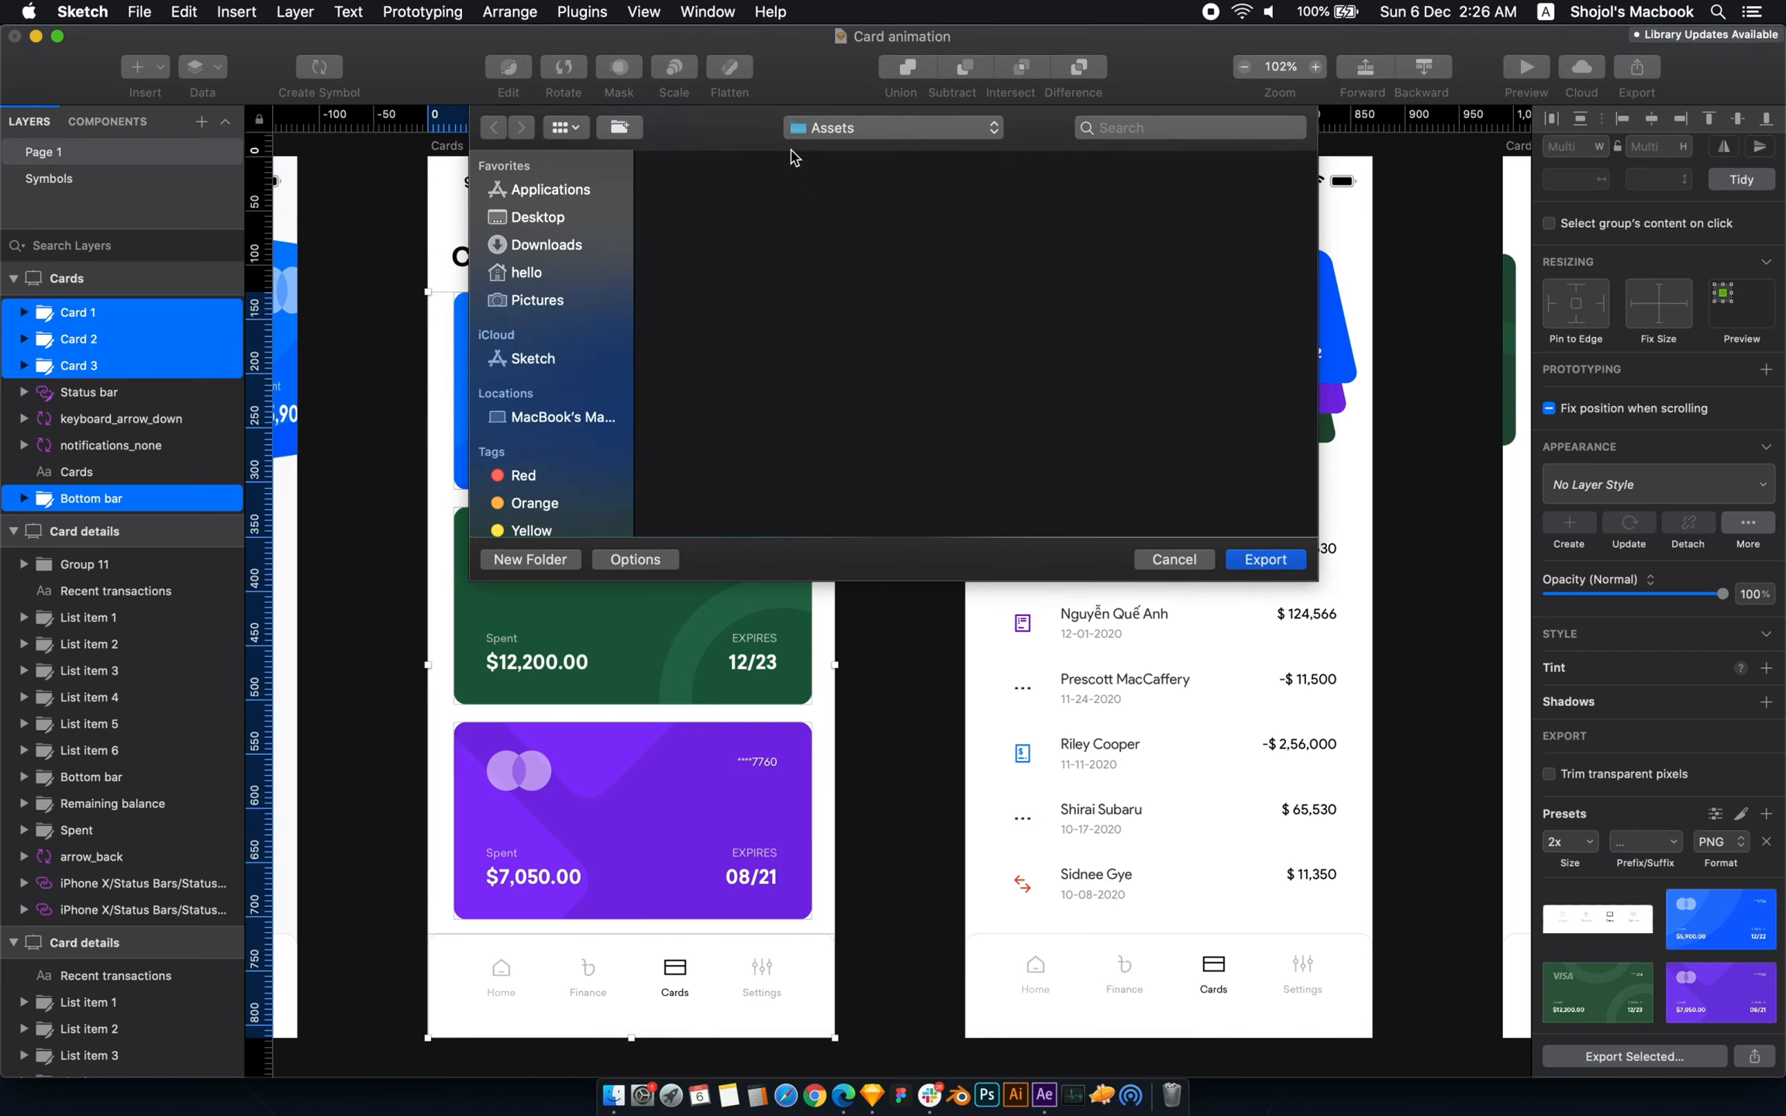
left_click(906, 128)
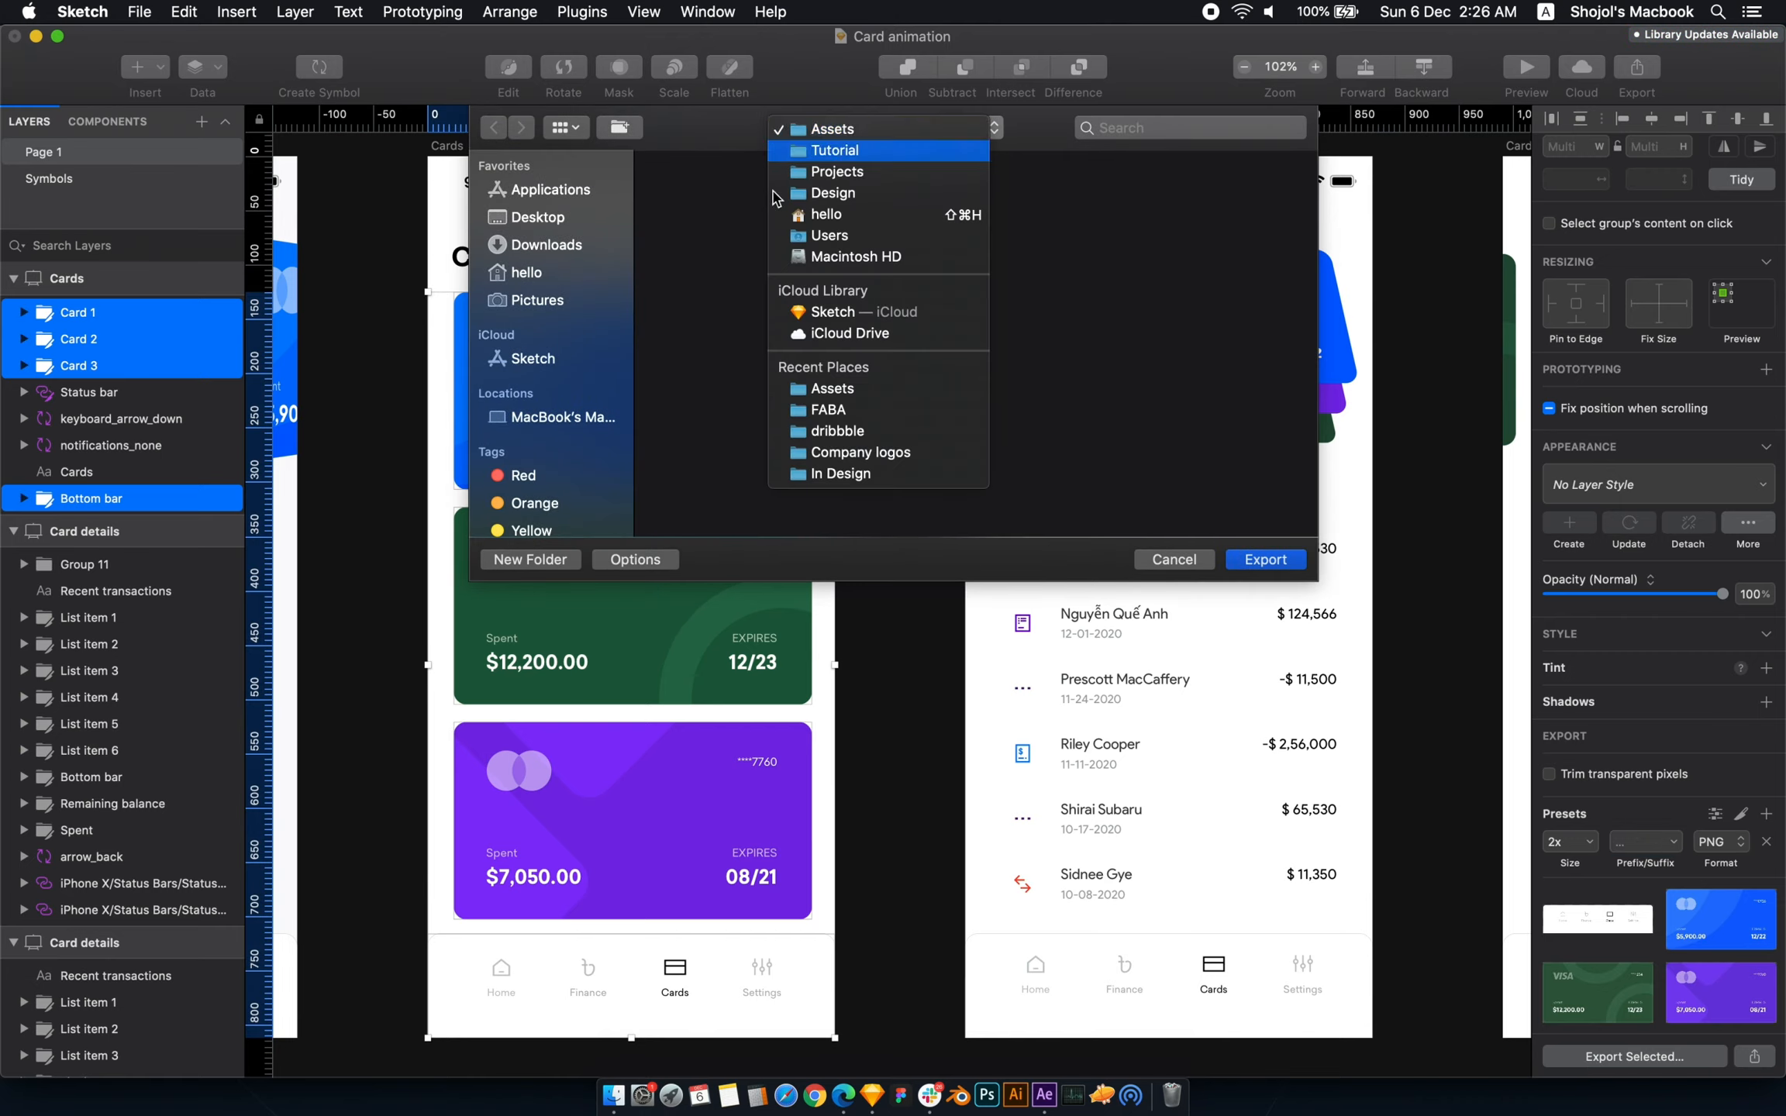
key("Return")
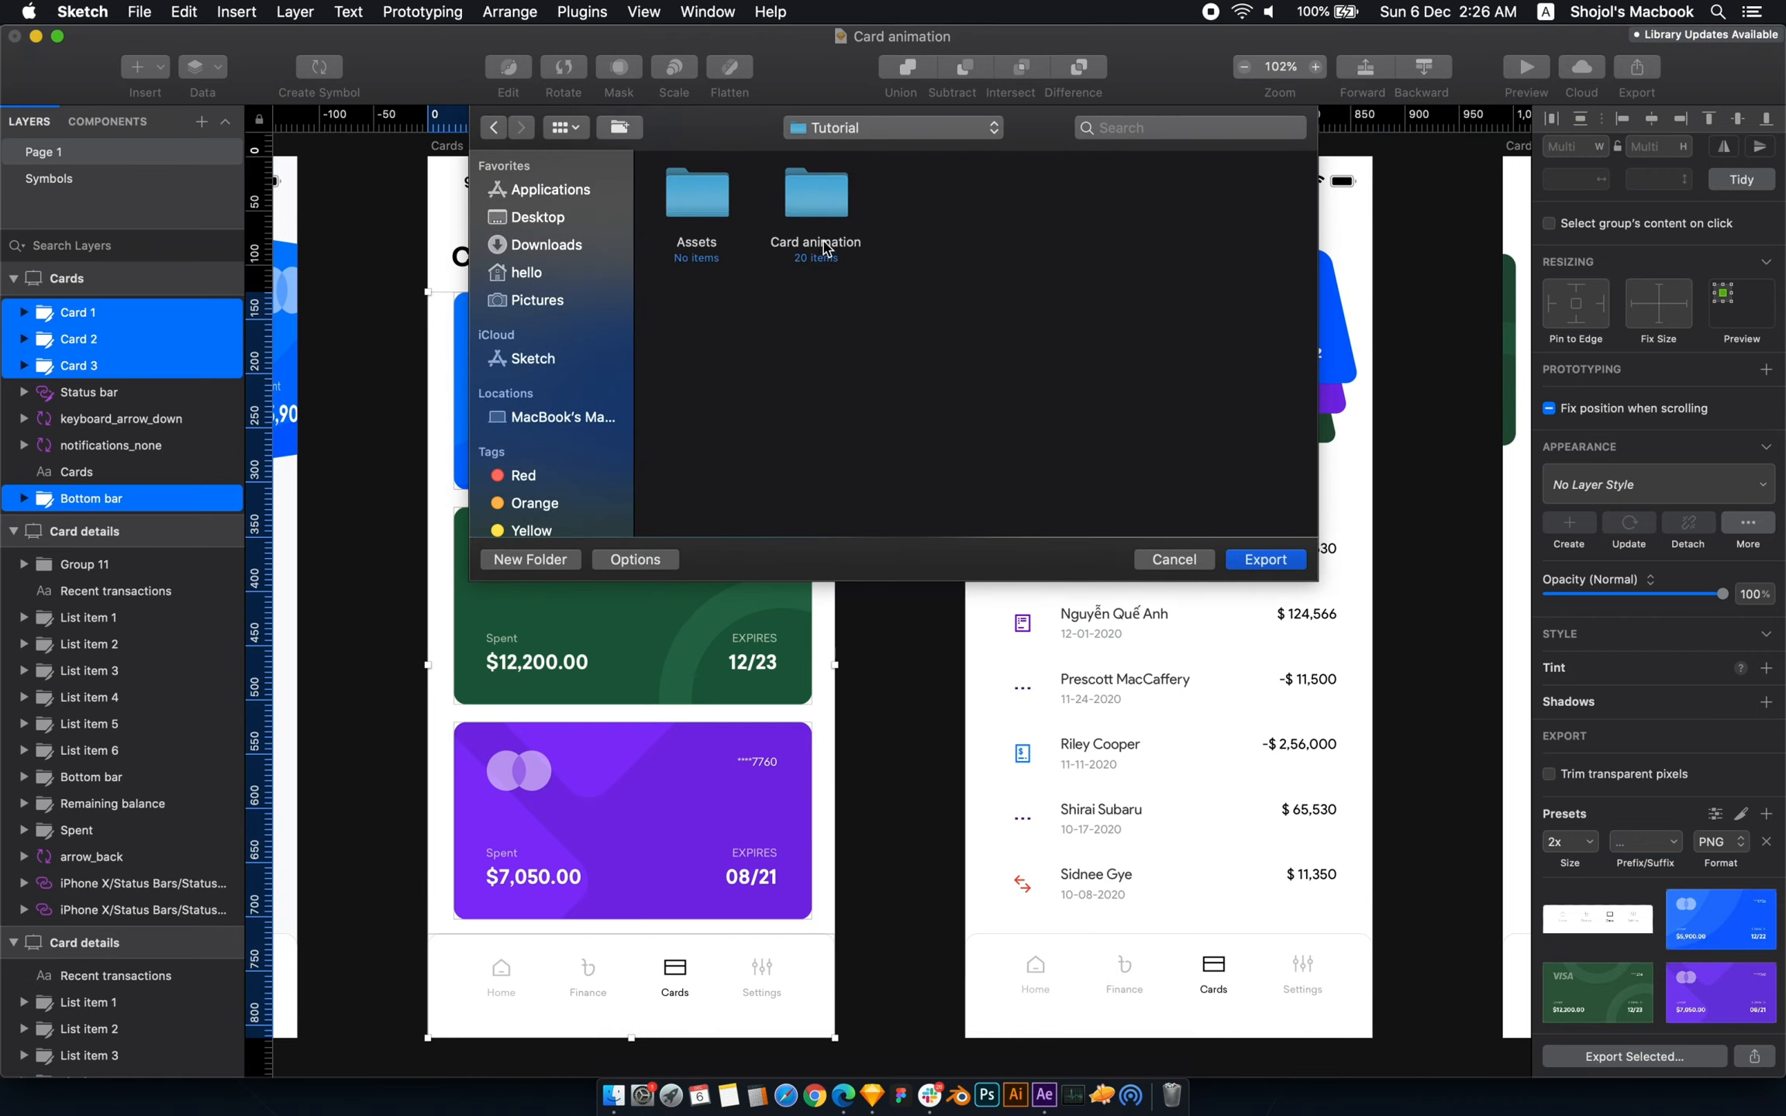
double_click(693, 217)
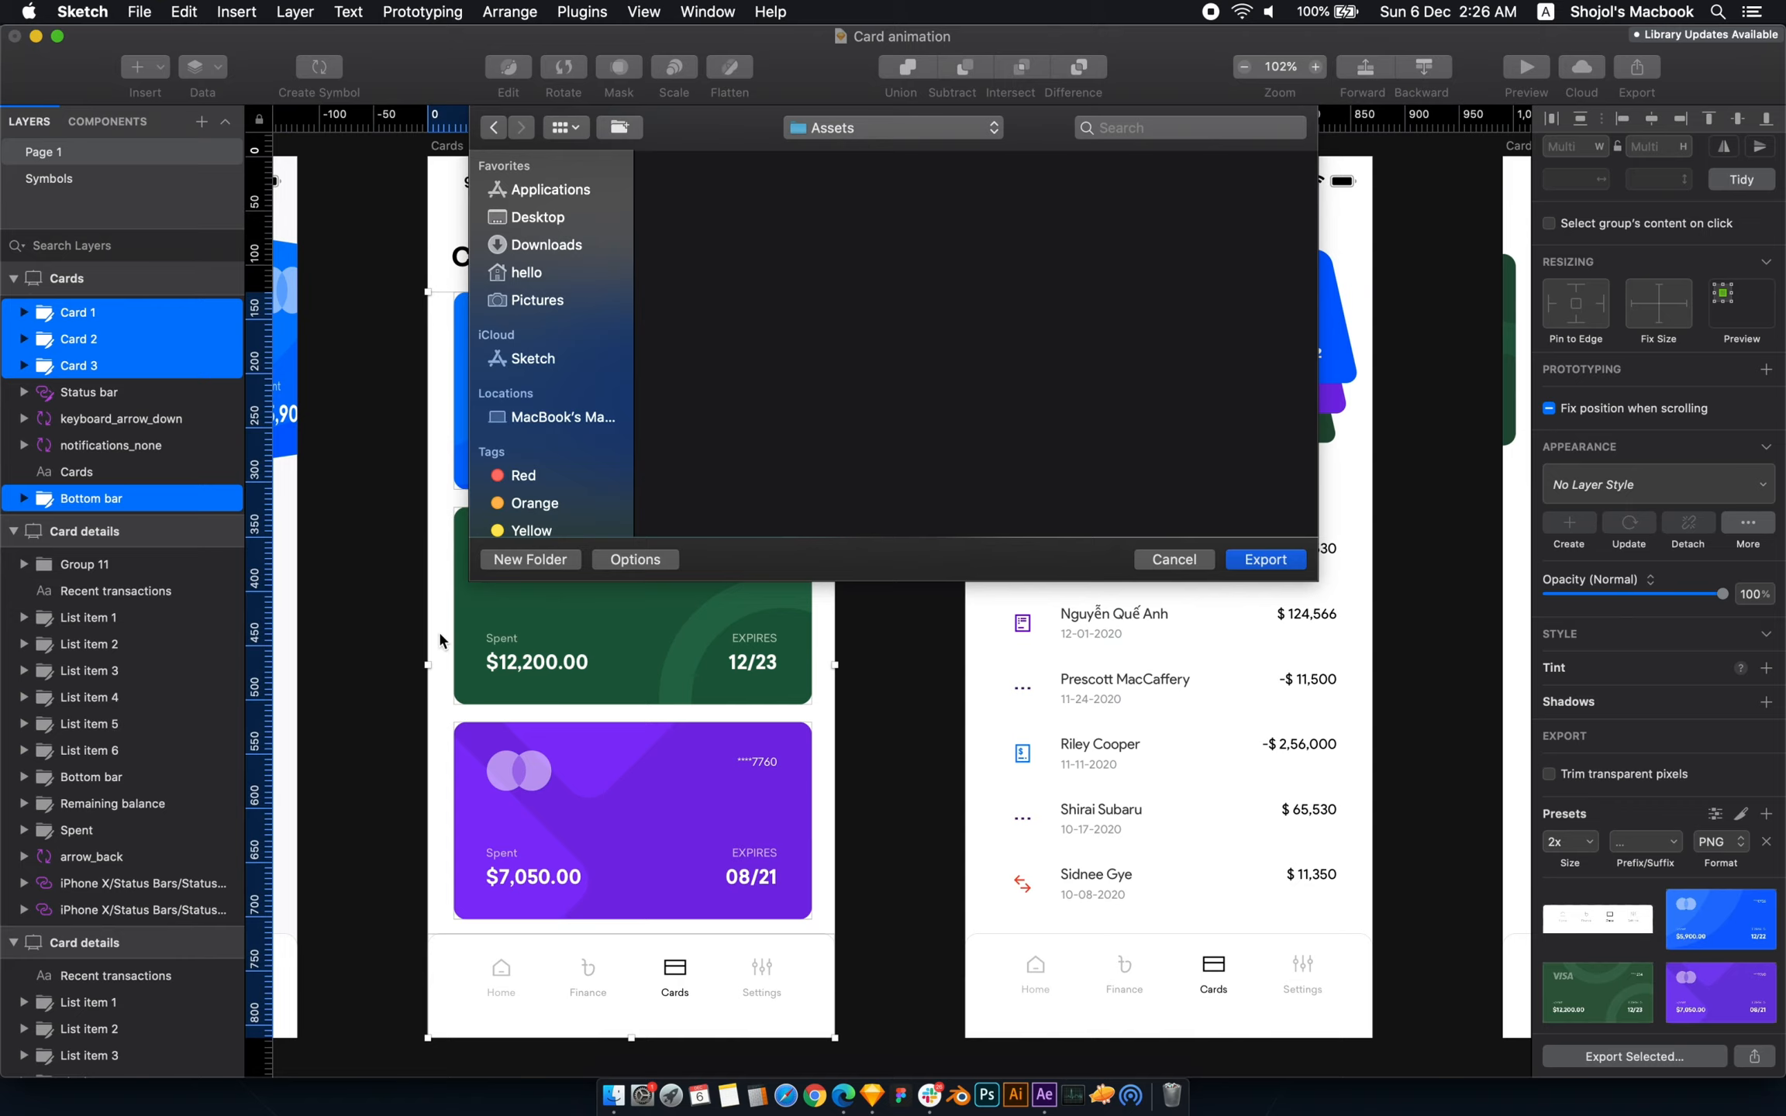
left_click(1264, 559)
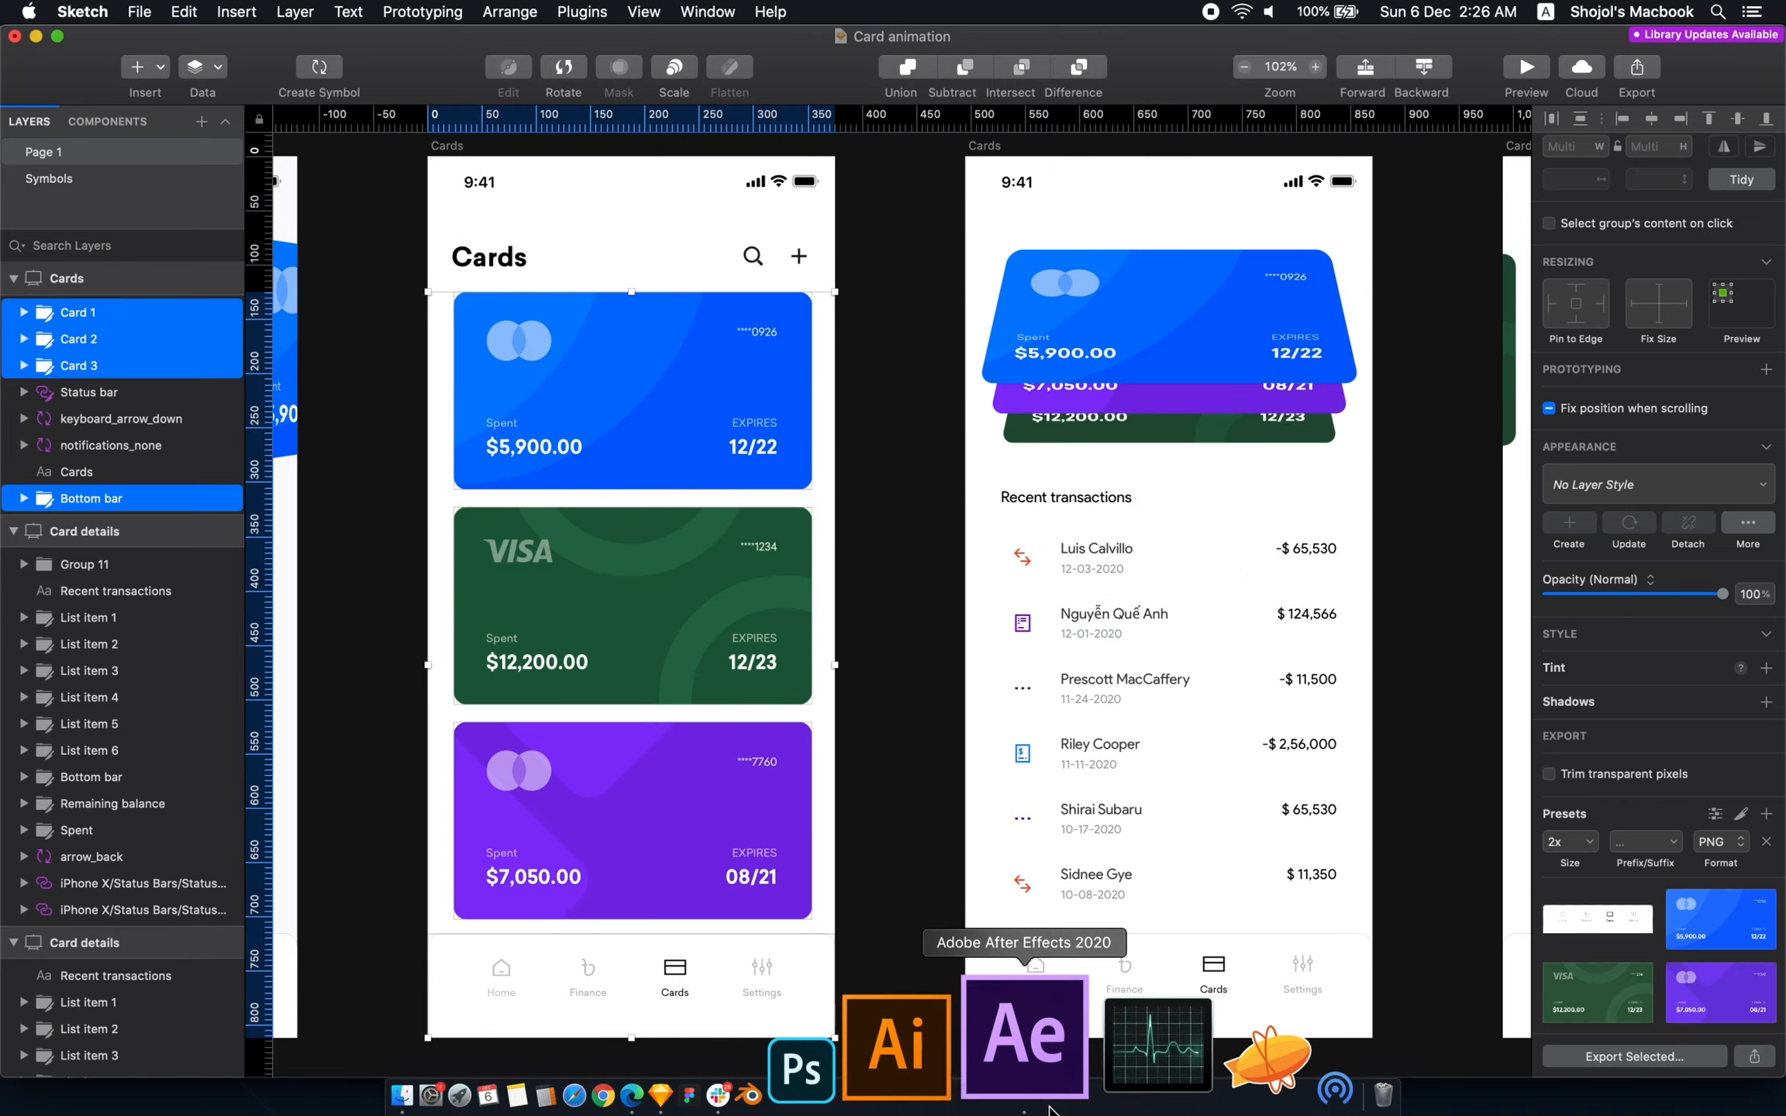
- Switch to After Effects and create a project folder named Card
left_click(1024, 1020)
left_click(116, 333)
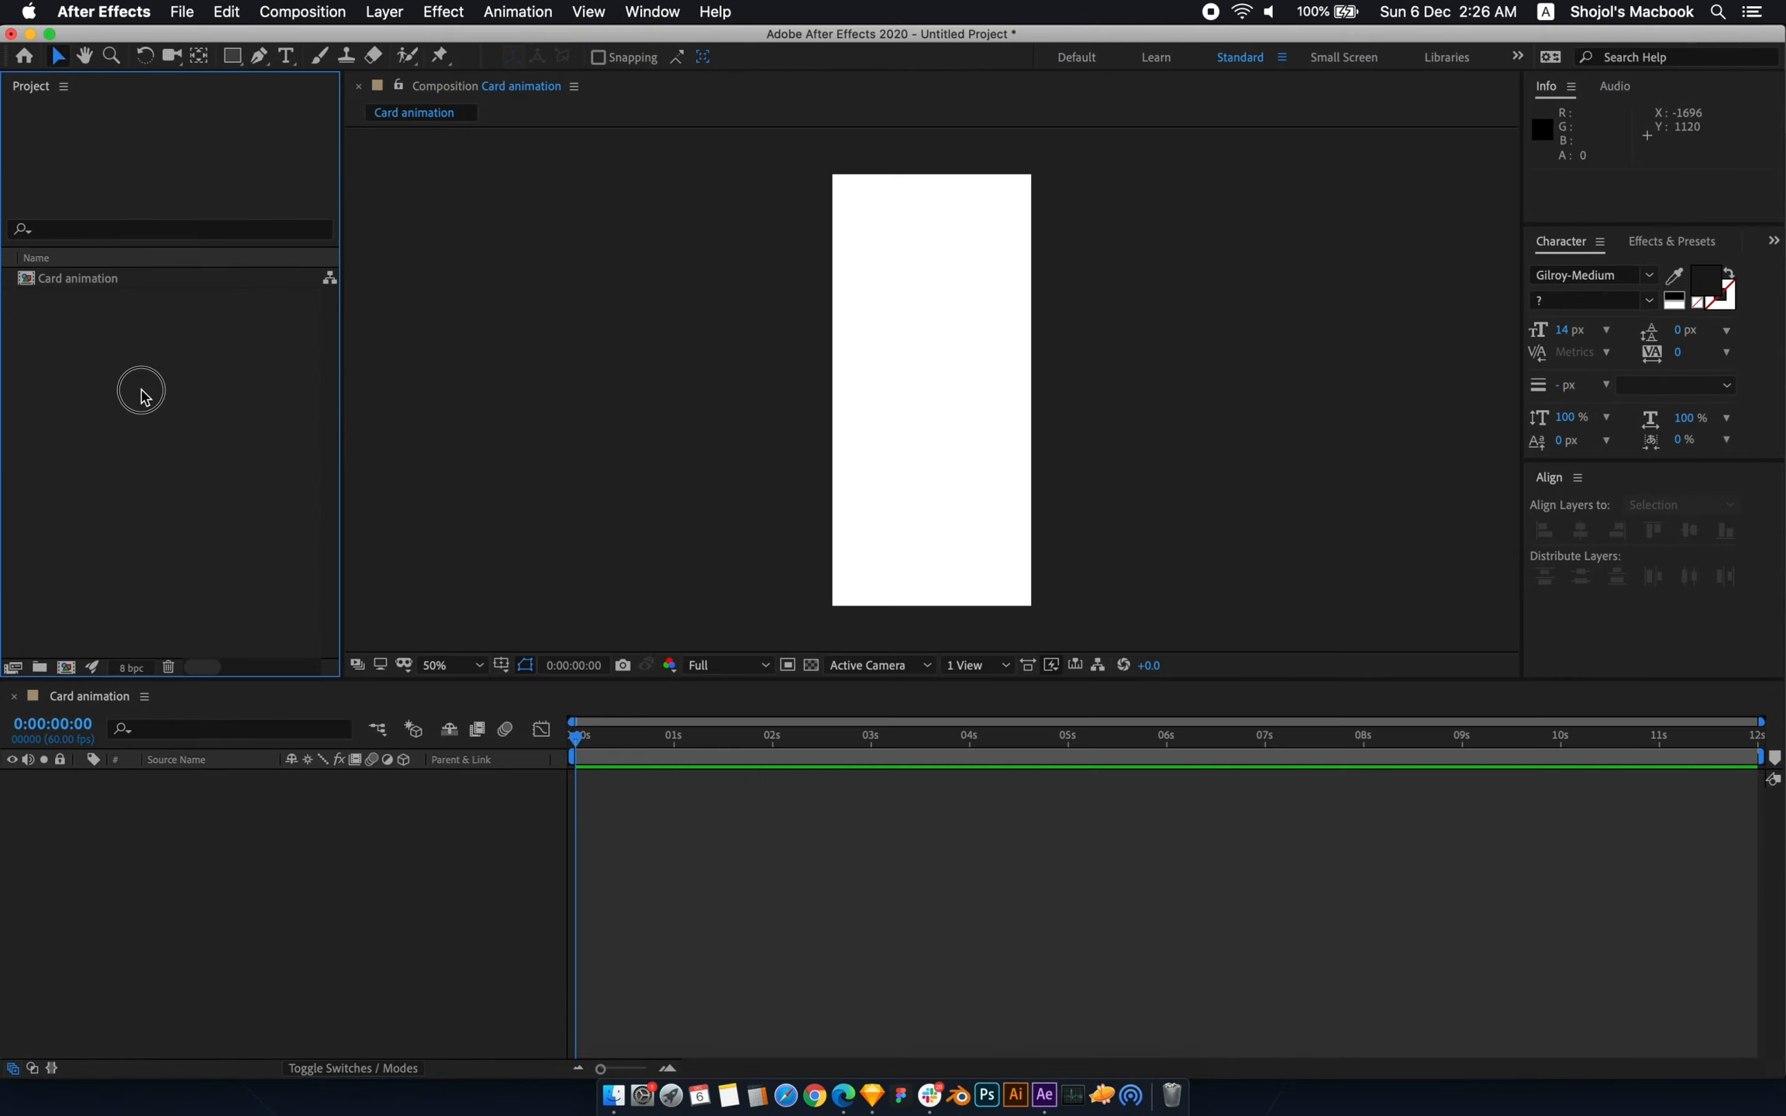
right_click(105, 336)
left_click(144, 368)
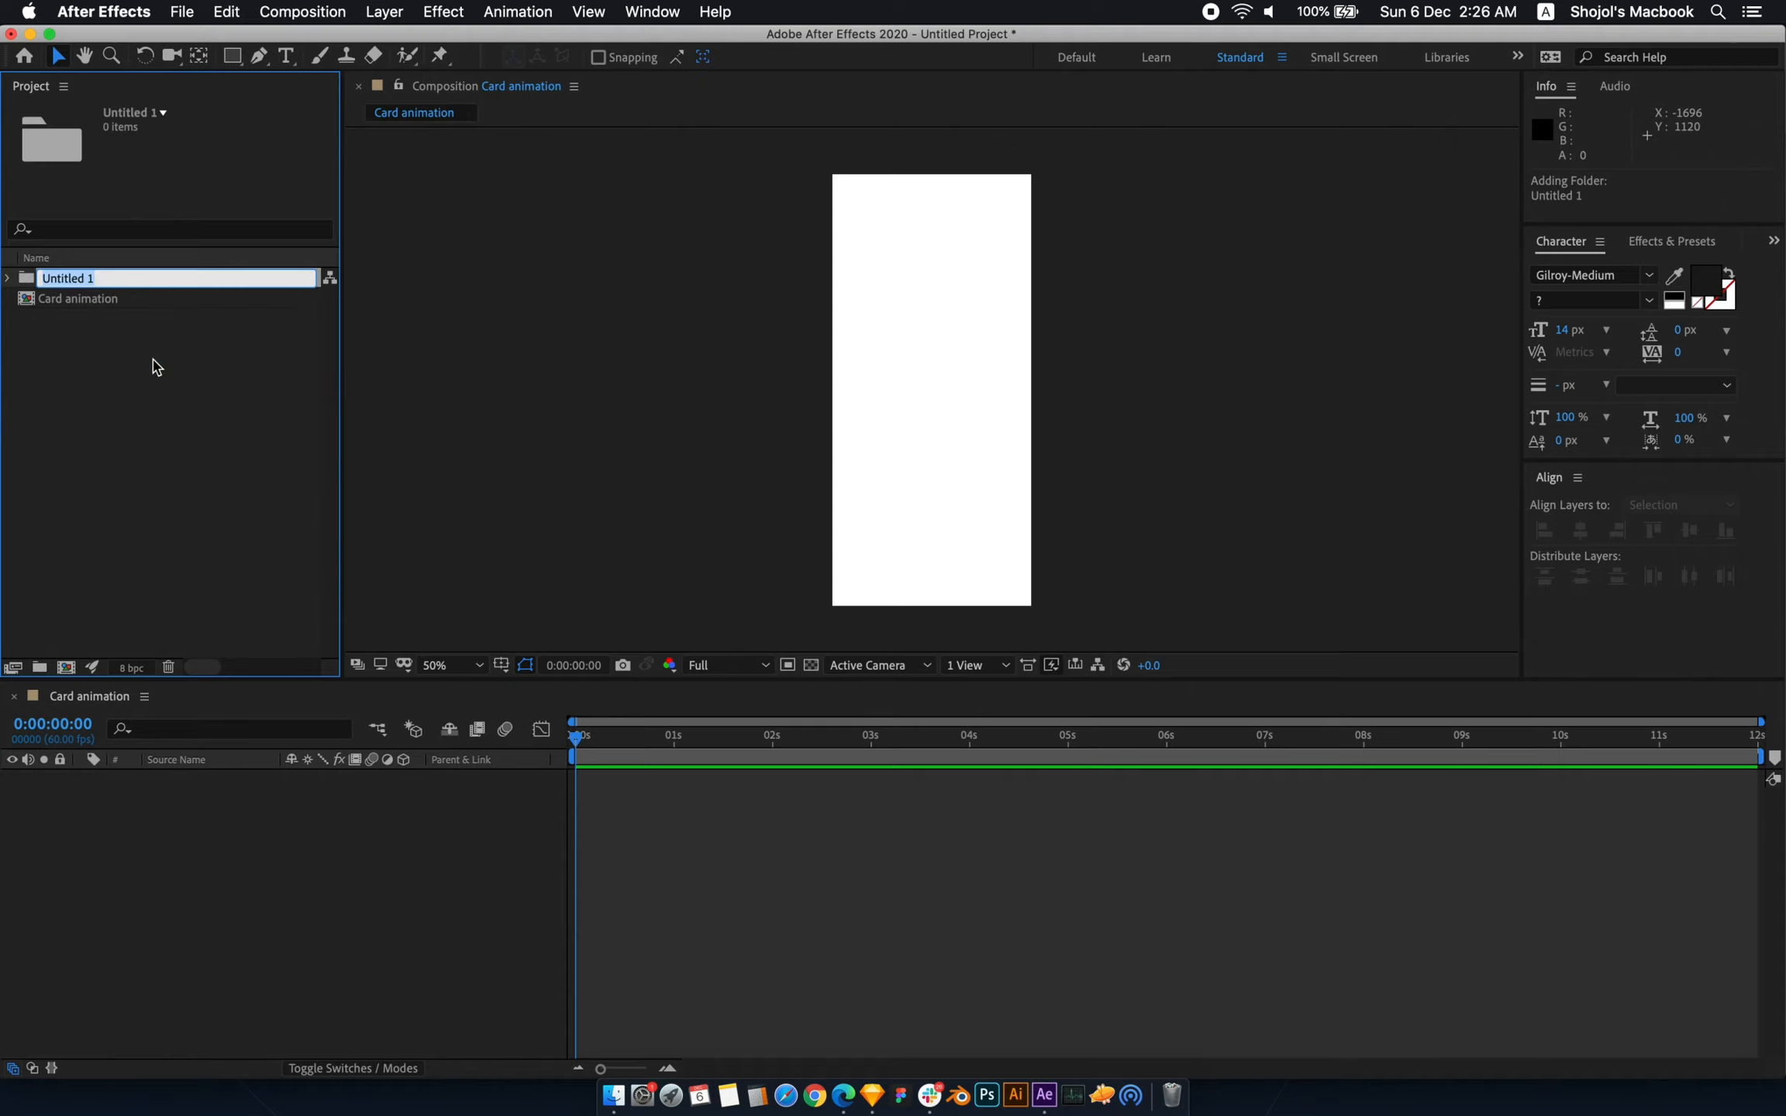
key("BackSpace")
type("Card")
key("Return")
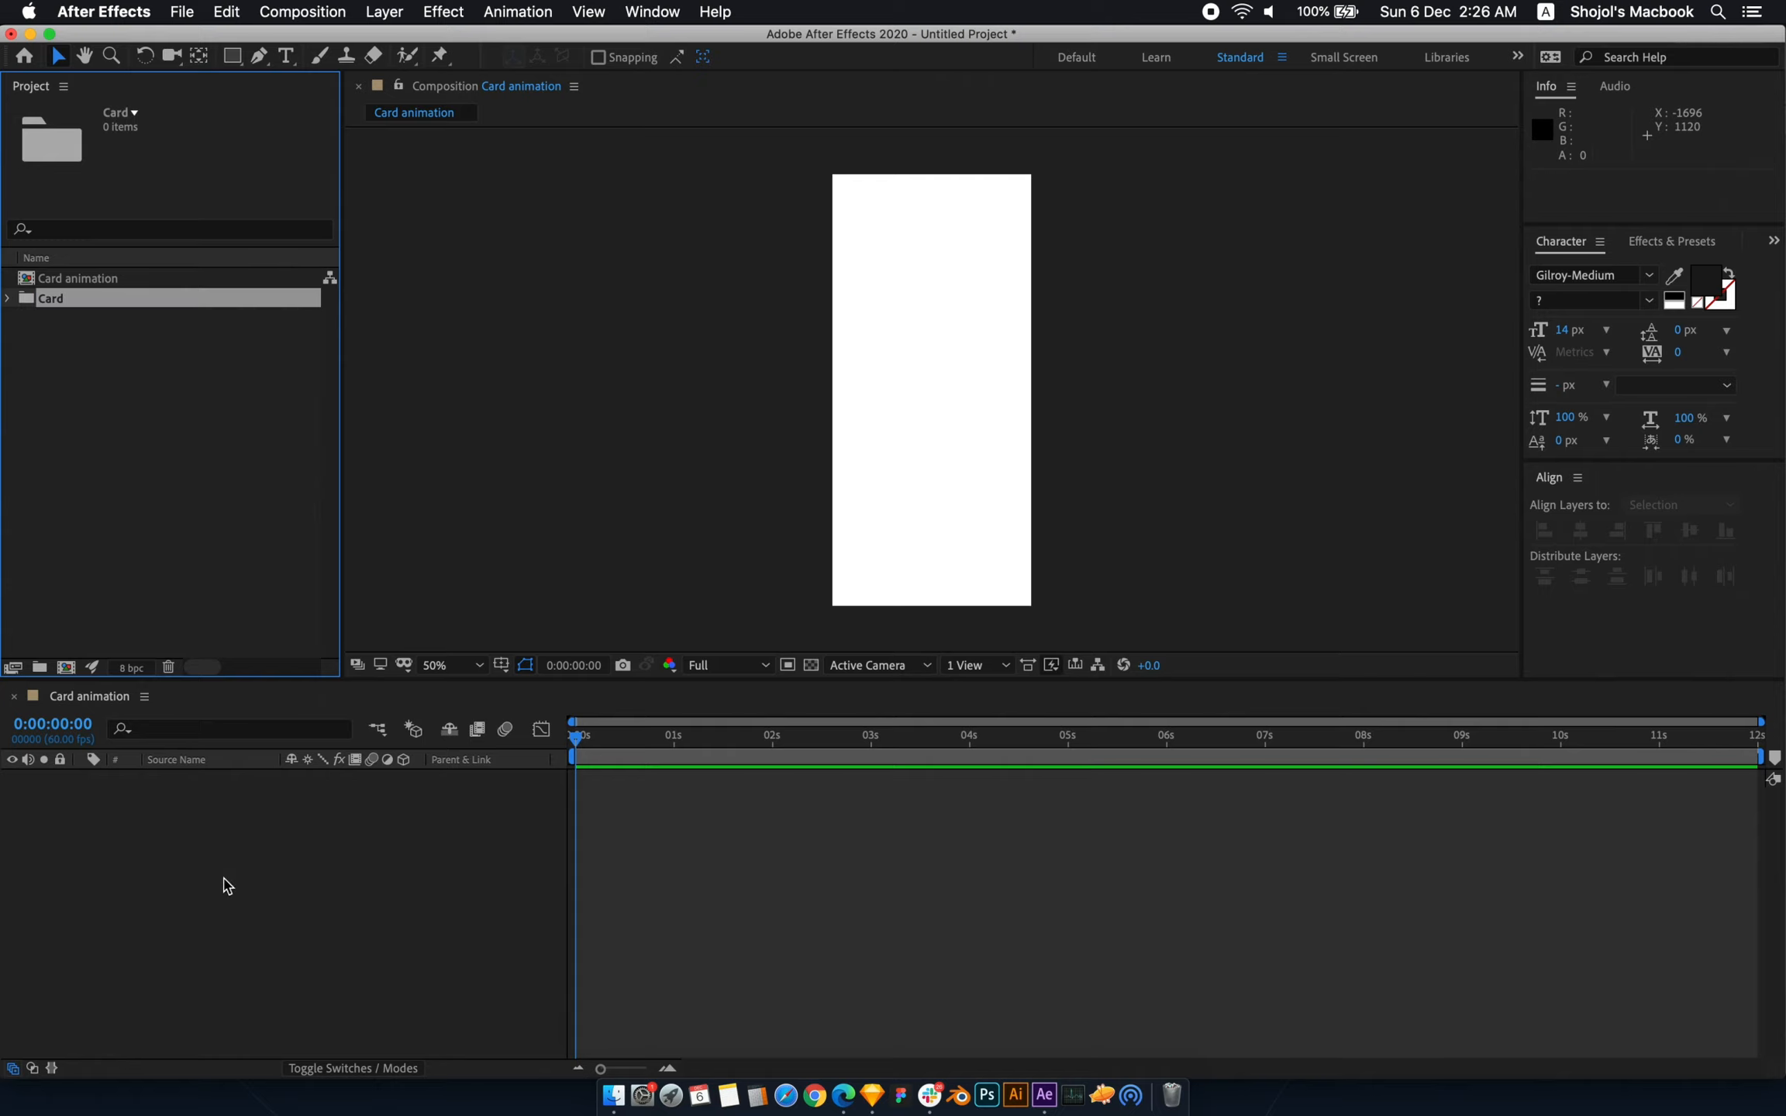
- Import Card 1.png, Card 2.png and Card 3.png from the Assets folder in Finder into the Card project folder
left_click(560, 1046)
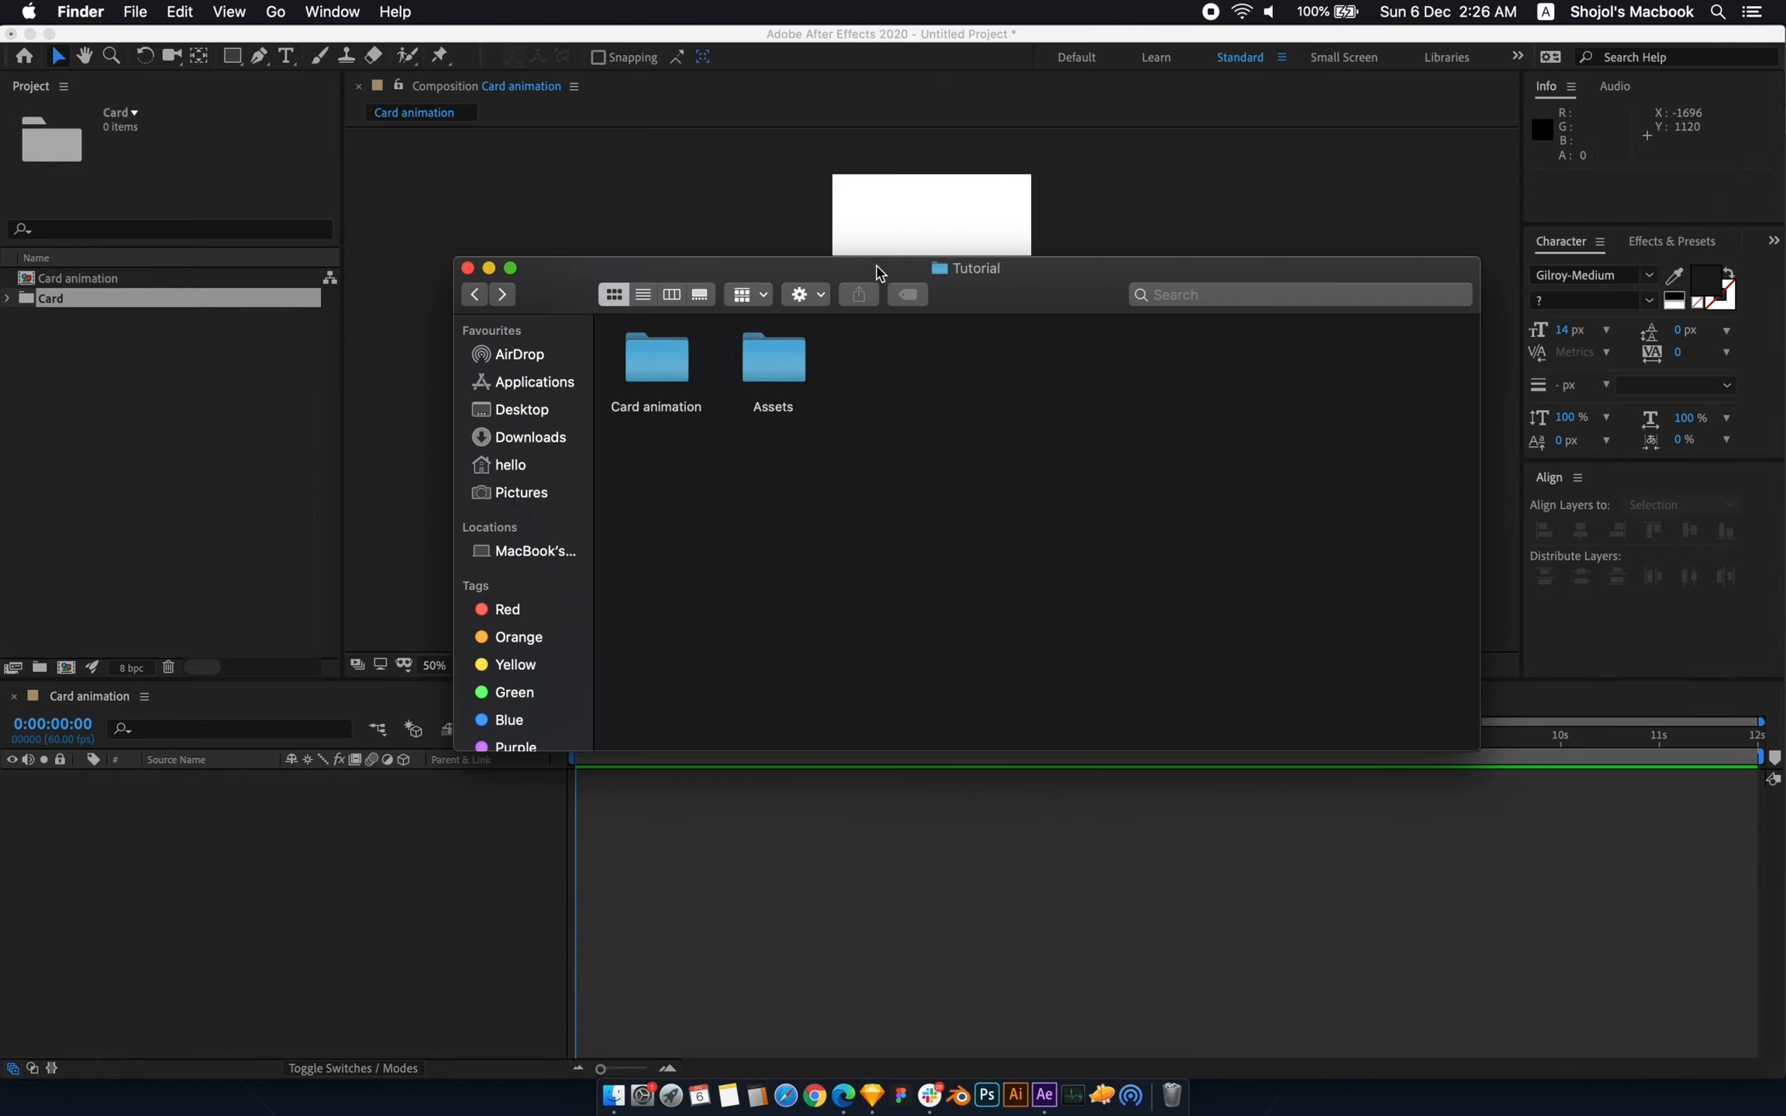
left_click_drag(879, 271, 1014, 291)
double_click(918, 387)
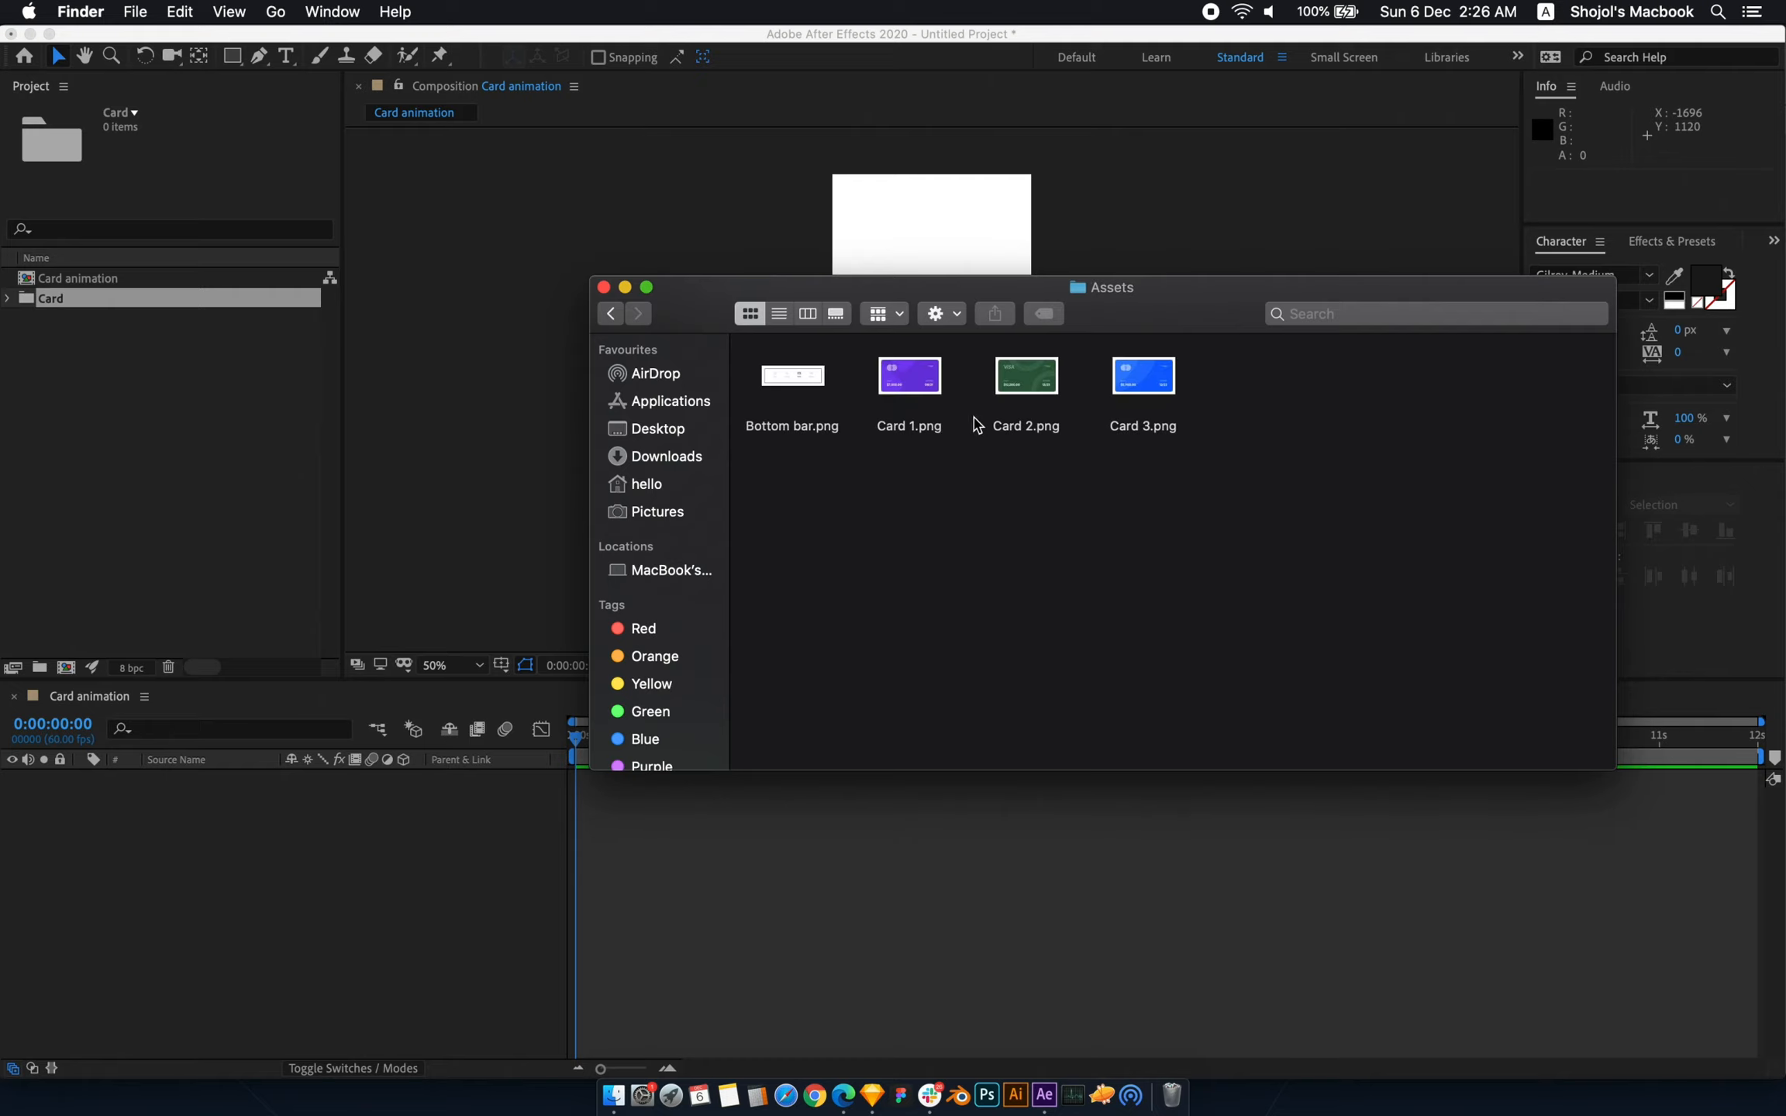
left_click_drag(1248, 485, 104, 307)
- Create a project folder named Other Ui and import Bottom bar.png from Finder into it
right_click(95, 470)
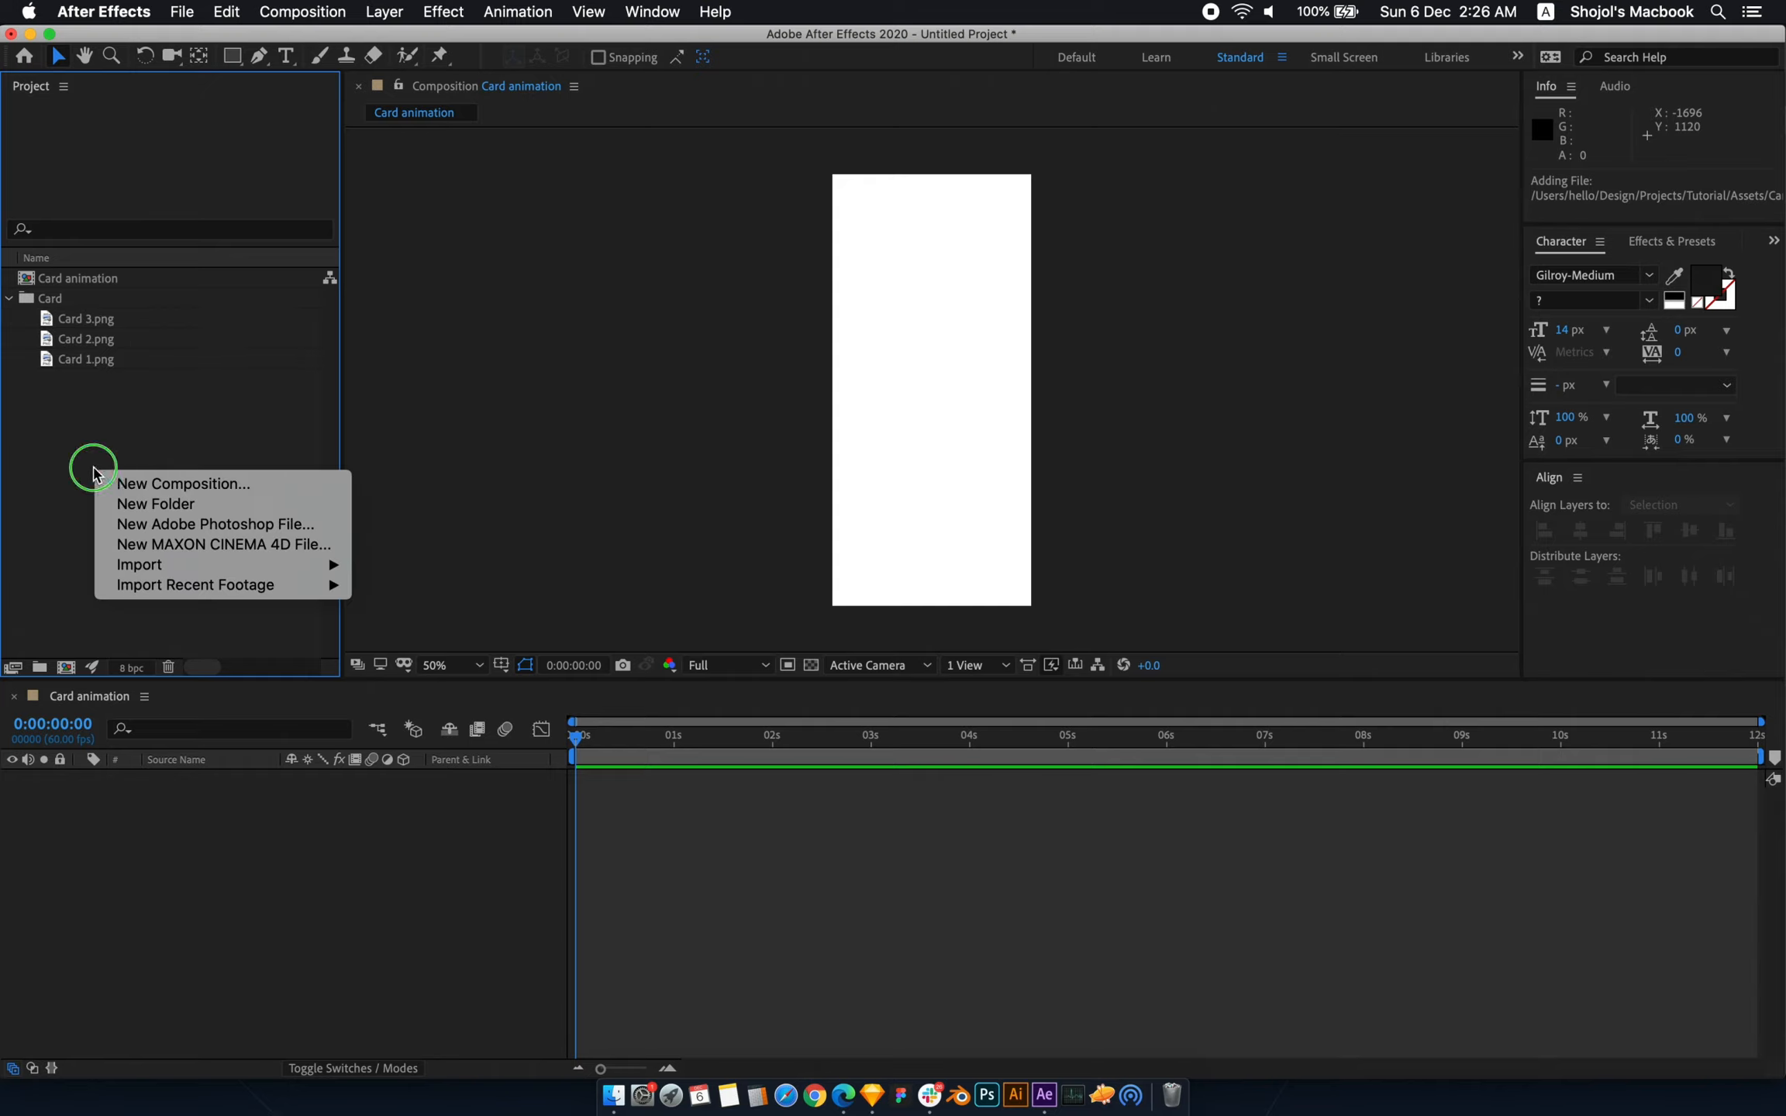
left_click(128, 505)
type("Other Ui")
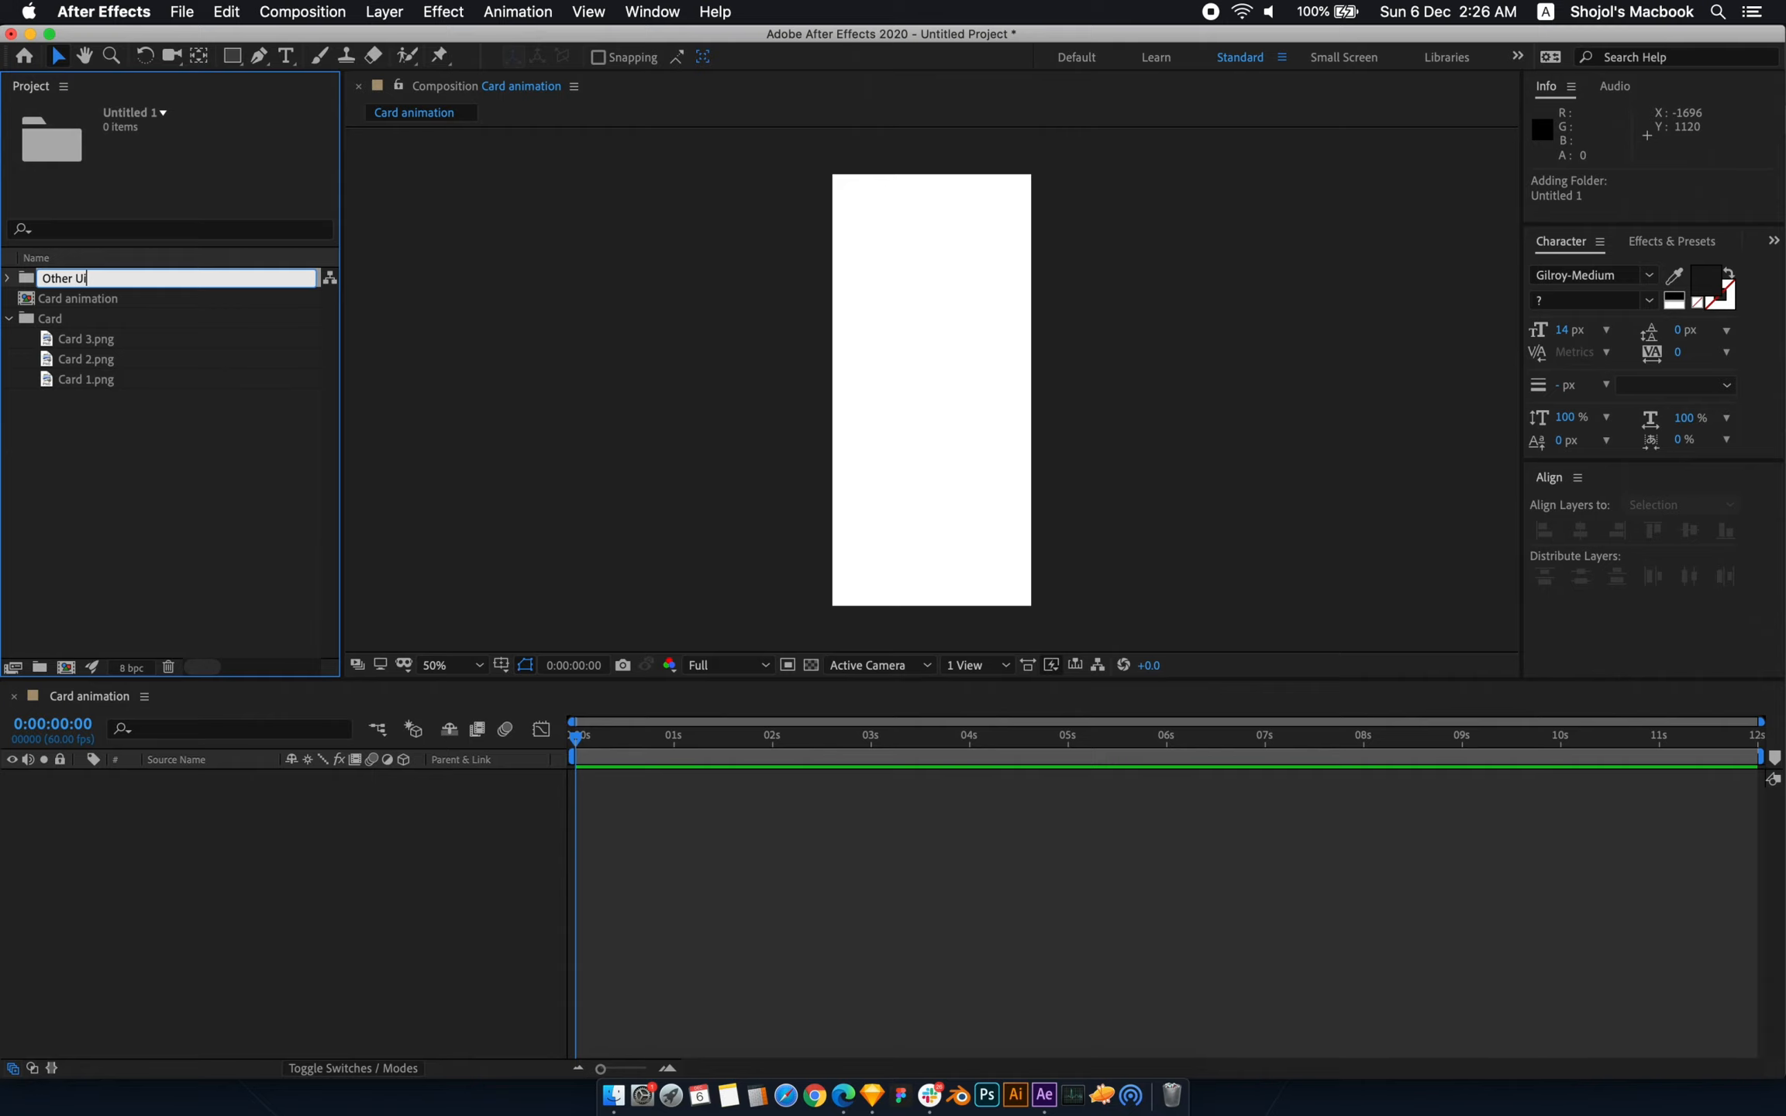
key("Return")
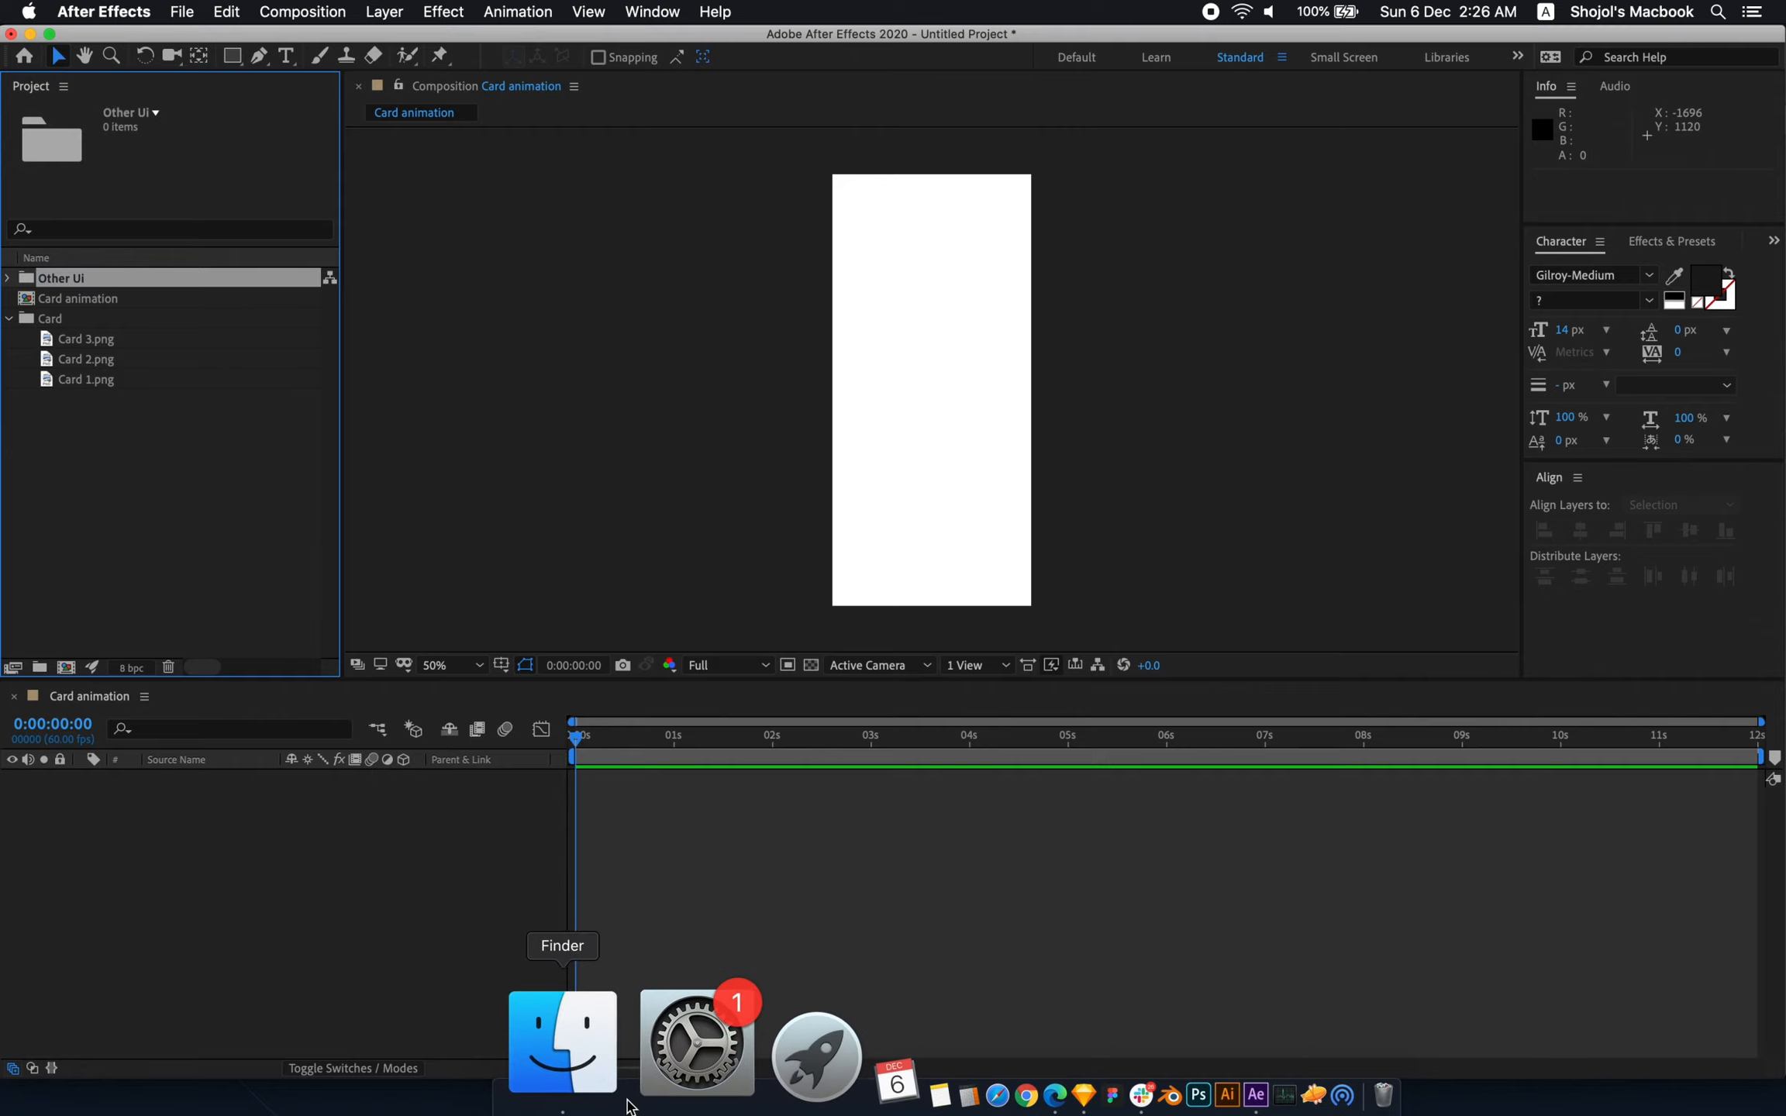
left_click(569, 1065)
left_click_drag(789, 385, 101, 281)
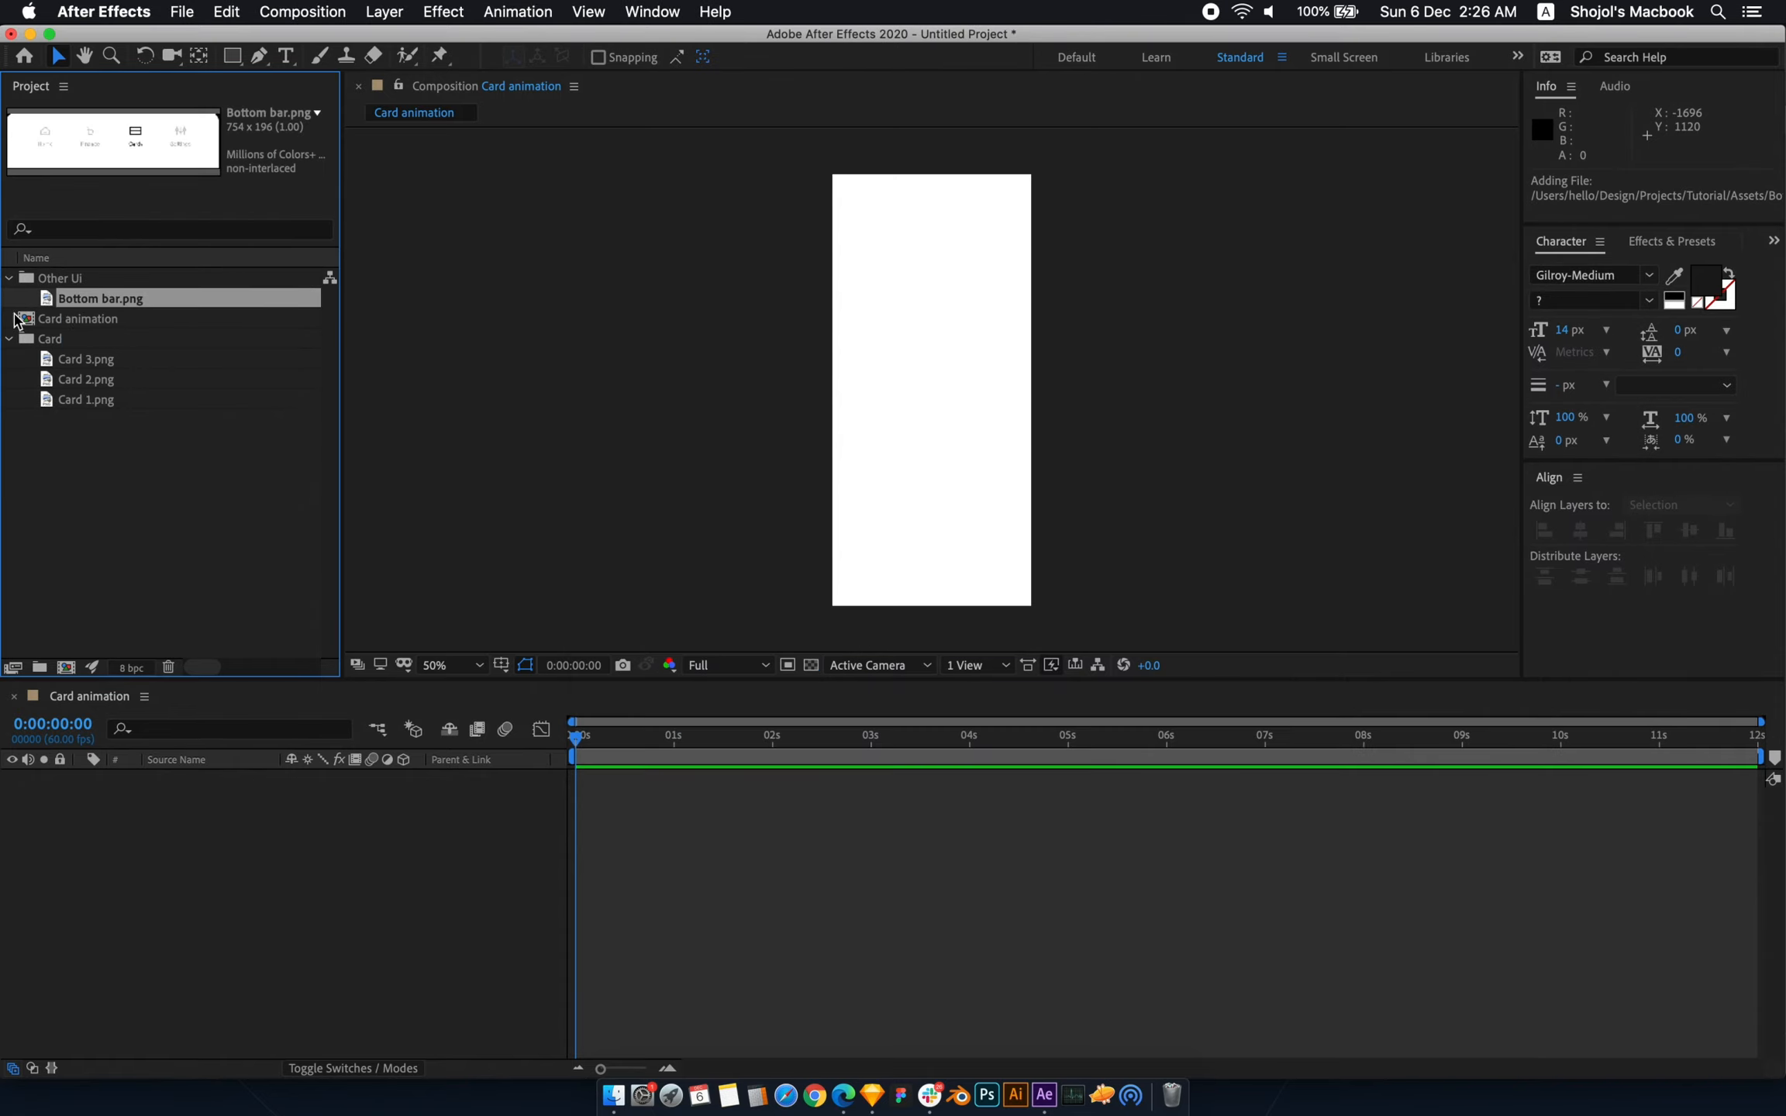
- Add Card 1.png, Card 2.png and Card 3.png as layers to the Card animation composition
left_click_drag(87, 400, 162, 844)
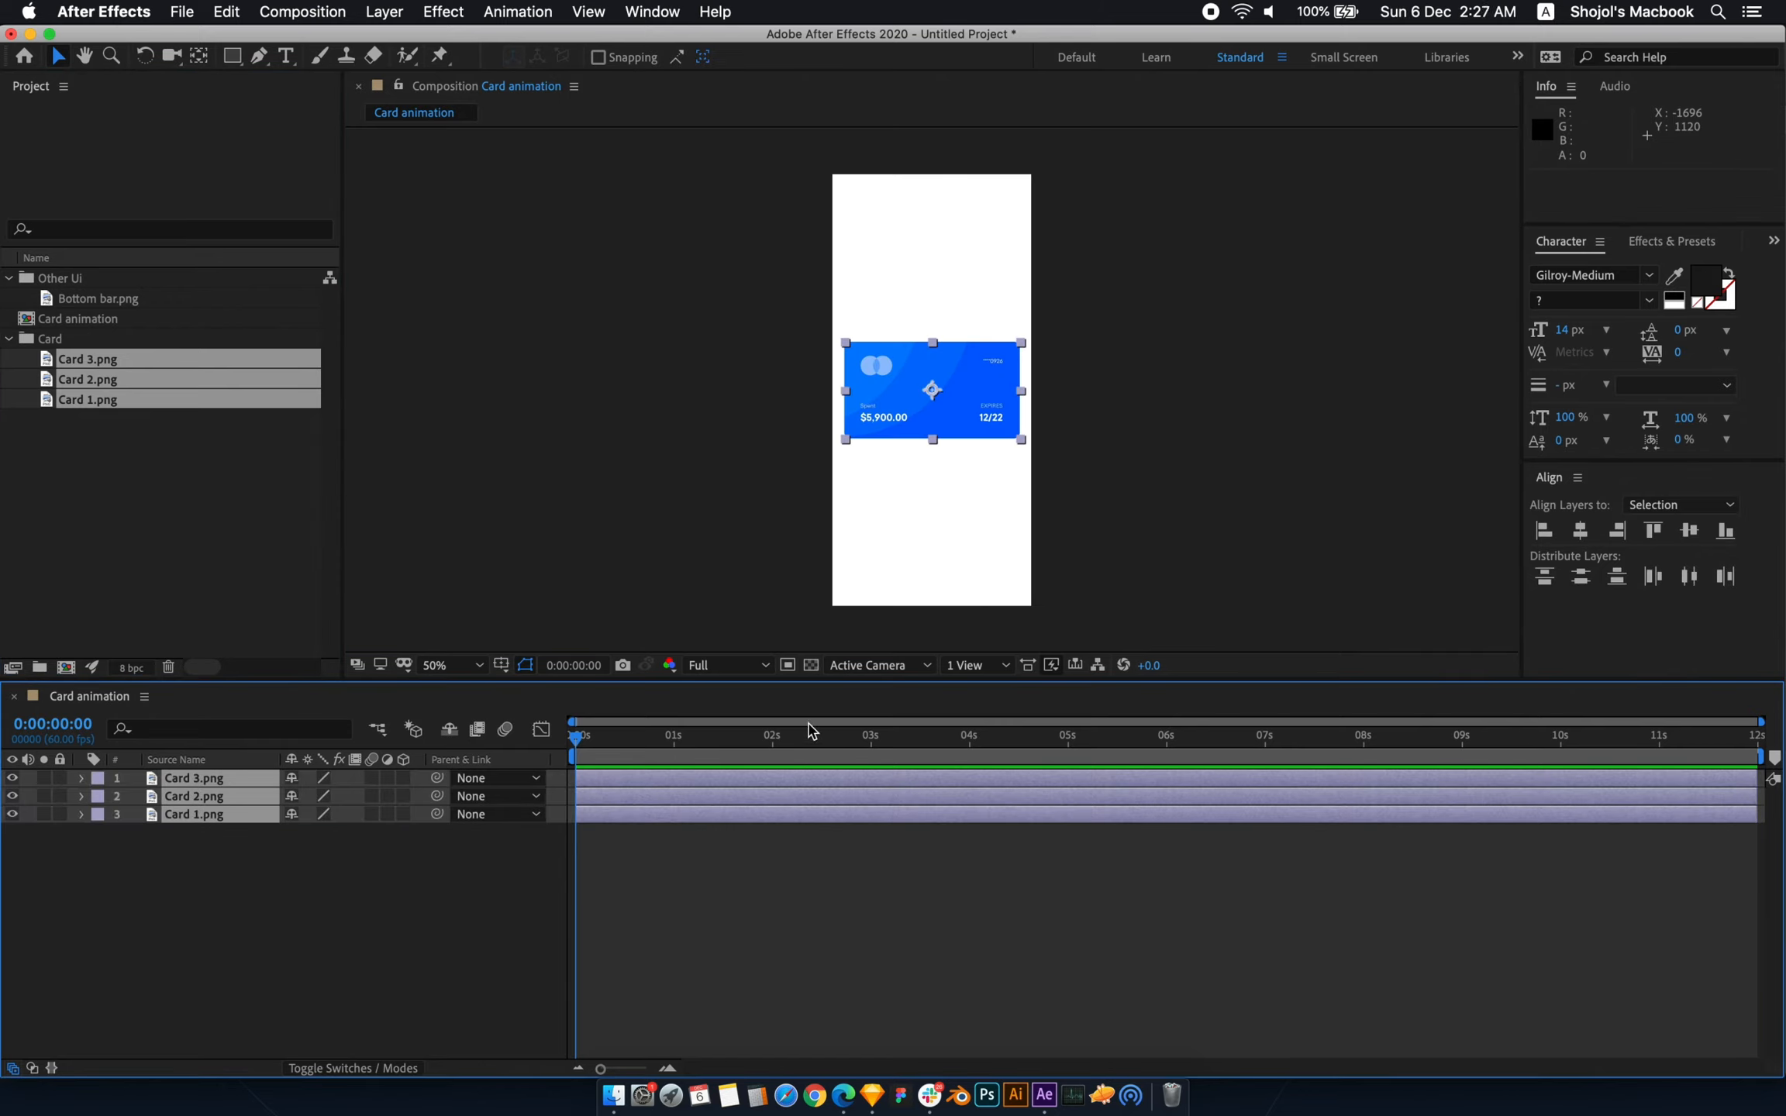
left_click(1016, 344)
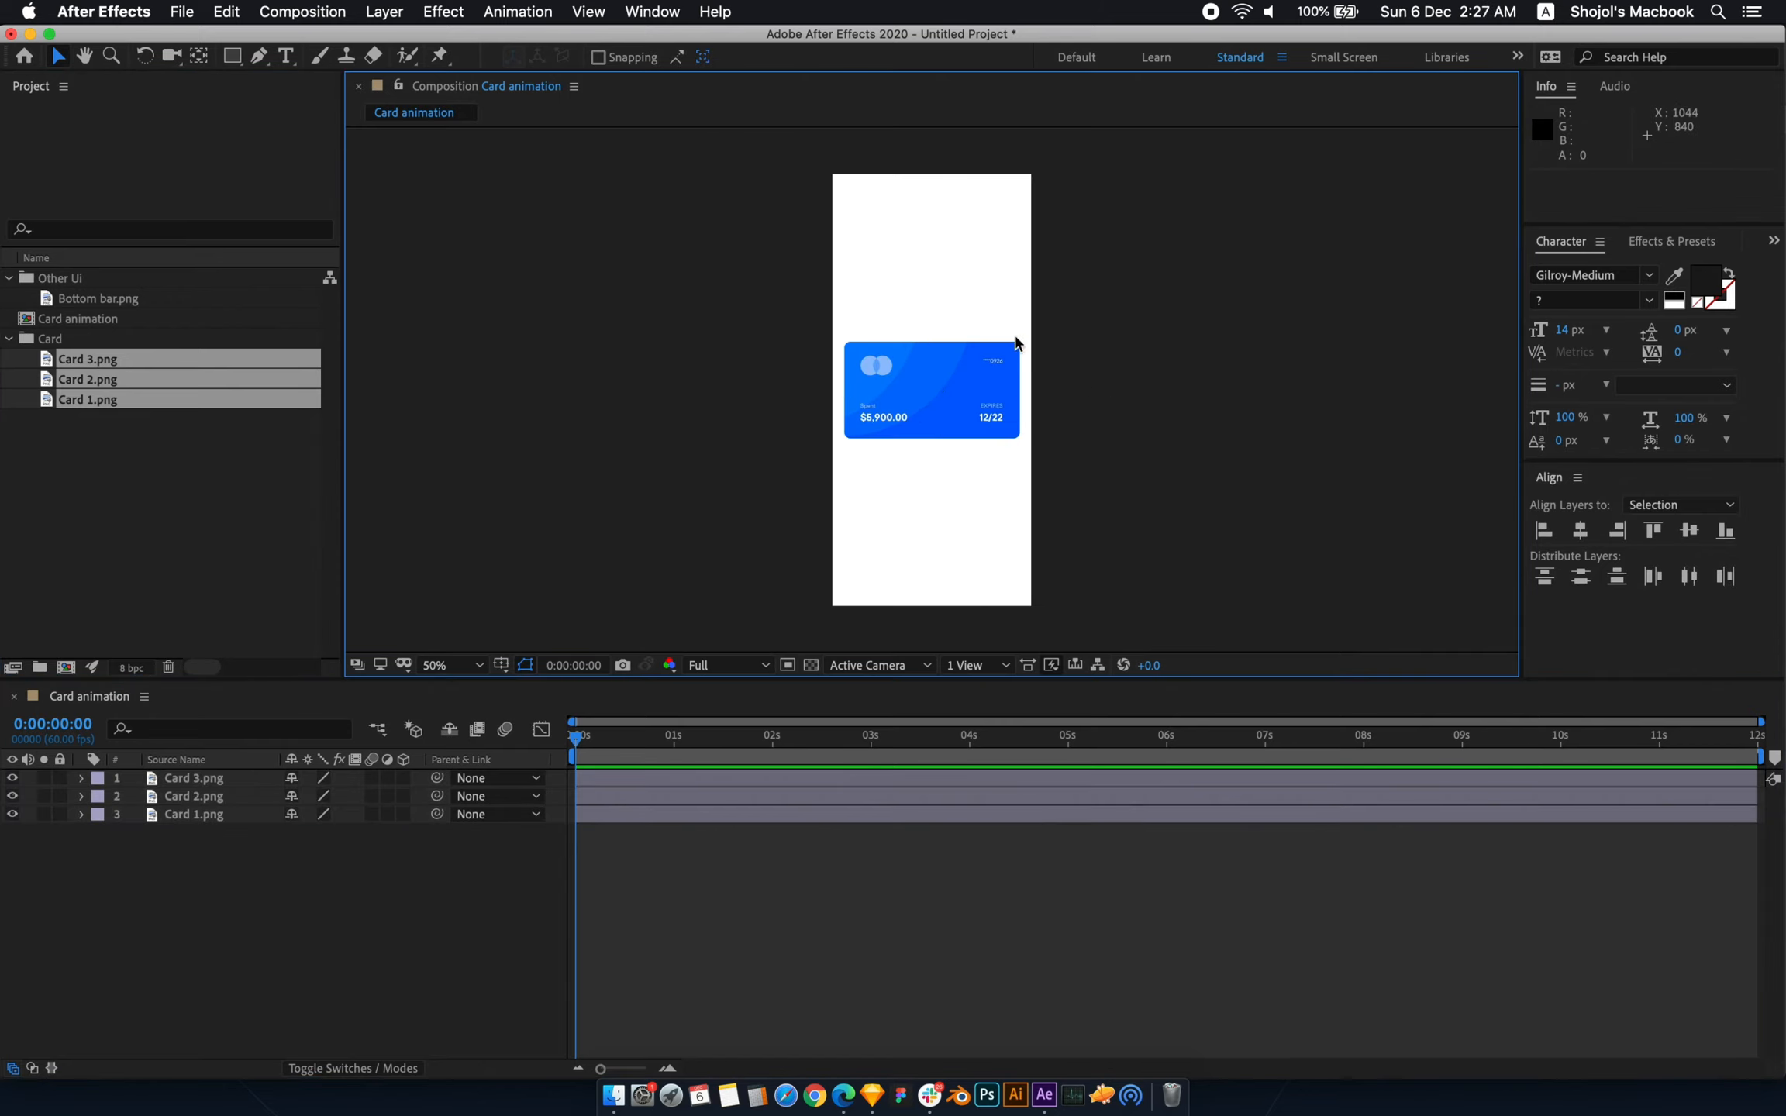
- Move the purple Card 1 straight down to about y 1244 and the blue Card 3 up above the green card
left_click(232, 814)
left_click_drag(959, 422, 953, 509)
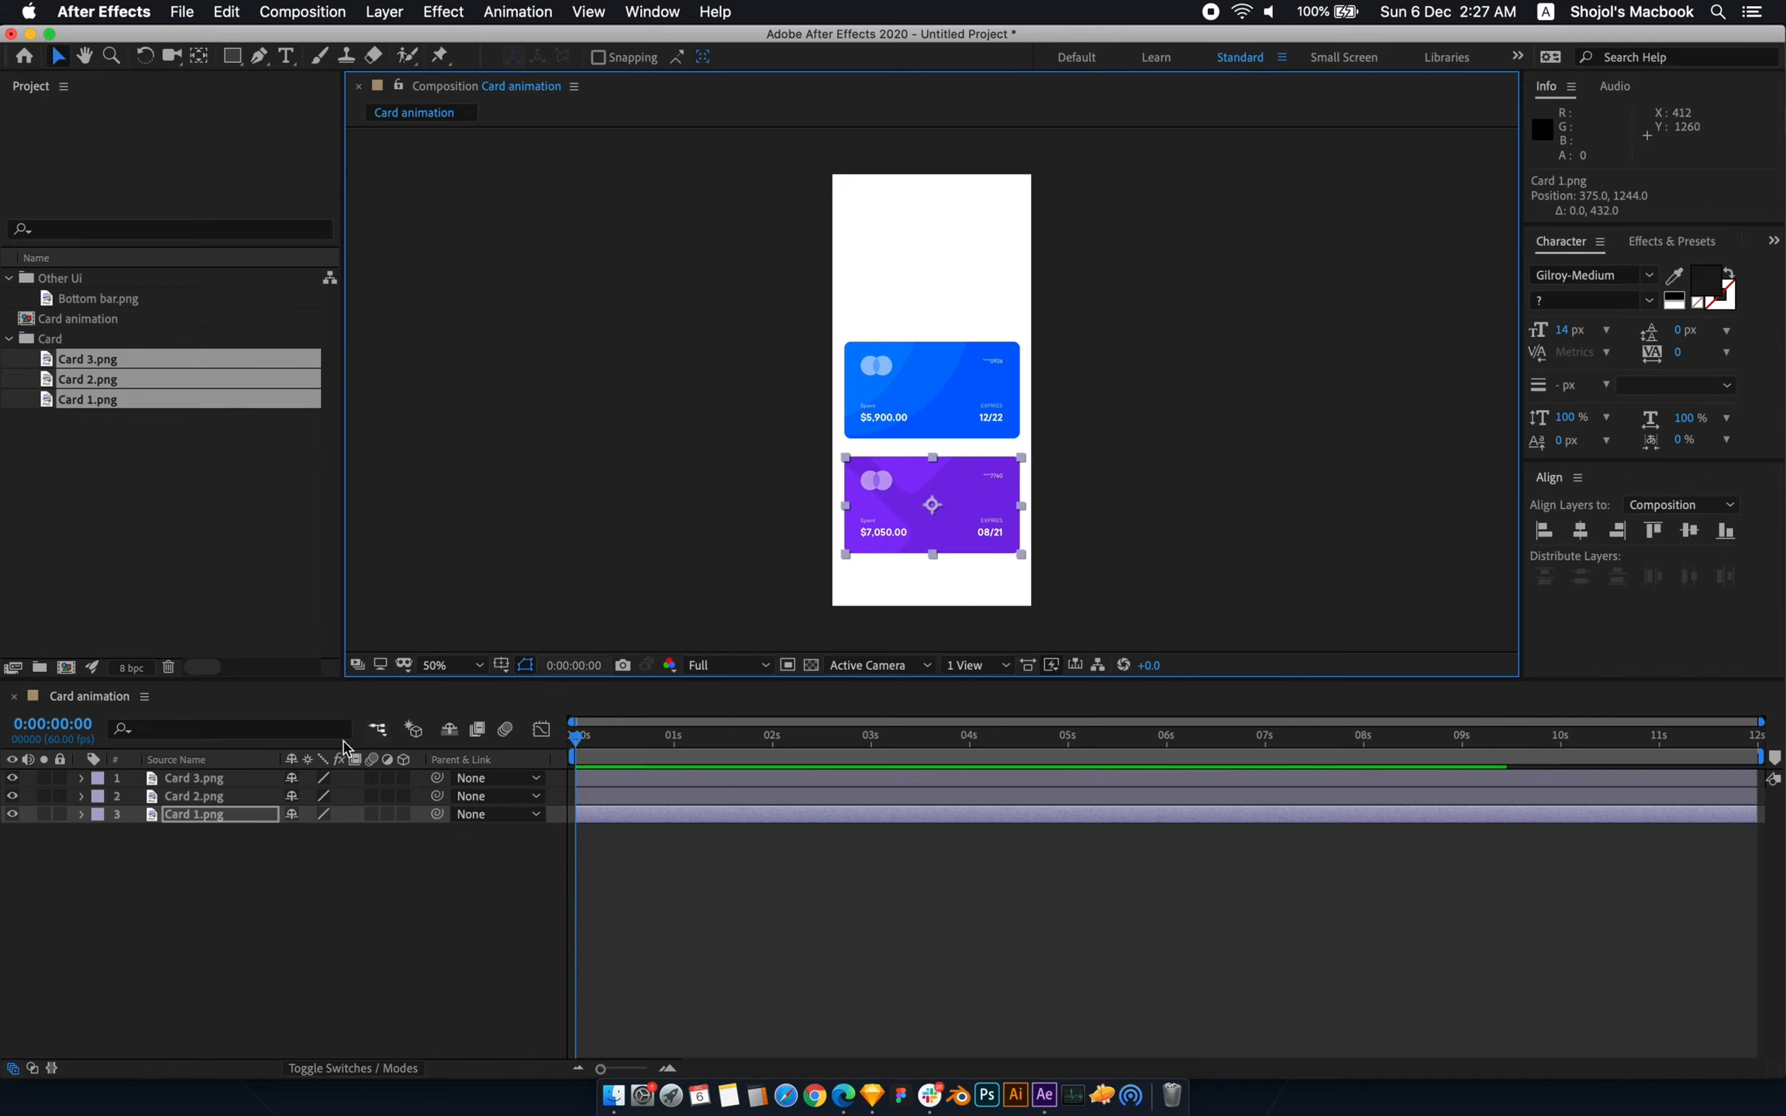
left_click(233, 777)
left_click_drag(958, 414, 960, 260)
- Select all three card layers and distribute them evenly by their vertical centers
left_click(777, 466)
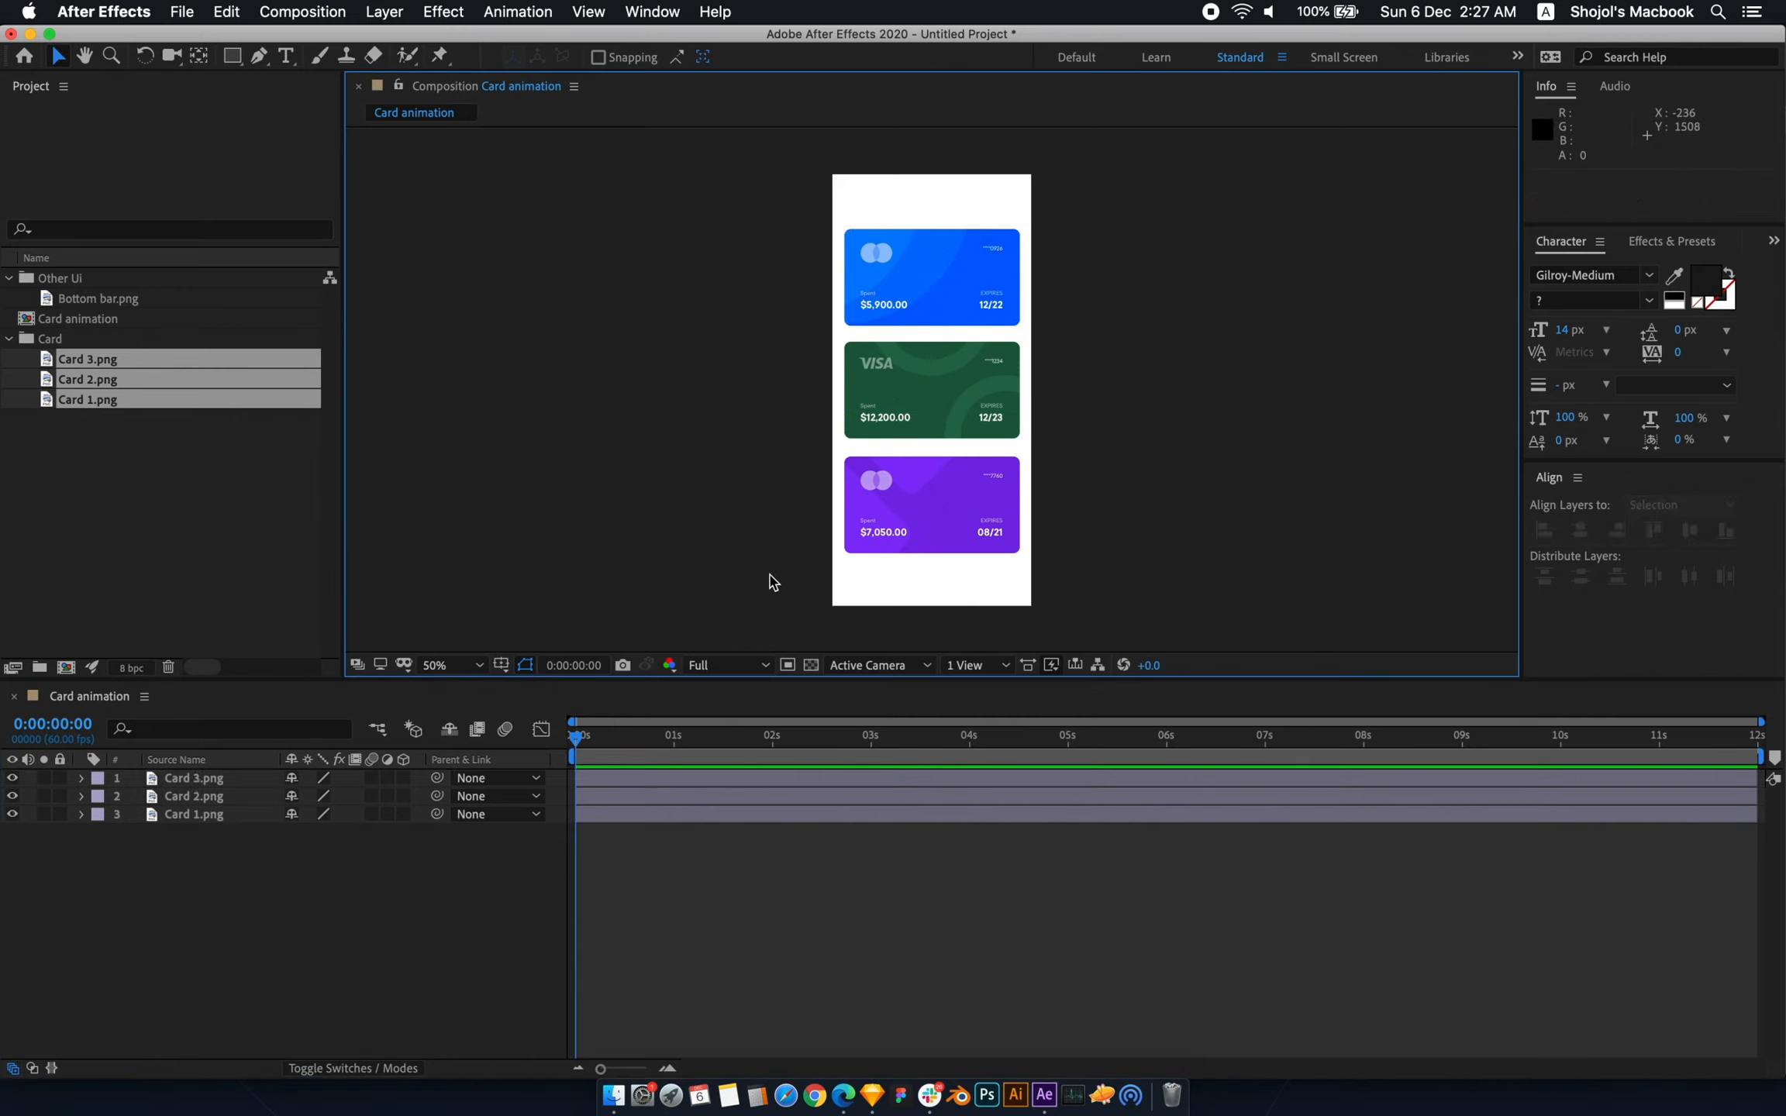
left_click_drag(770, 581, 1056, 259)
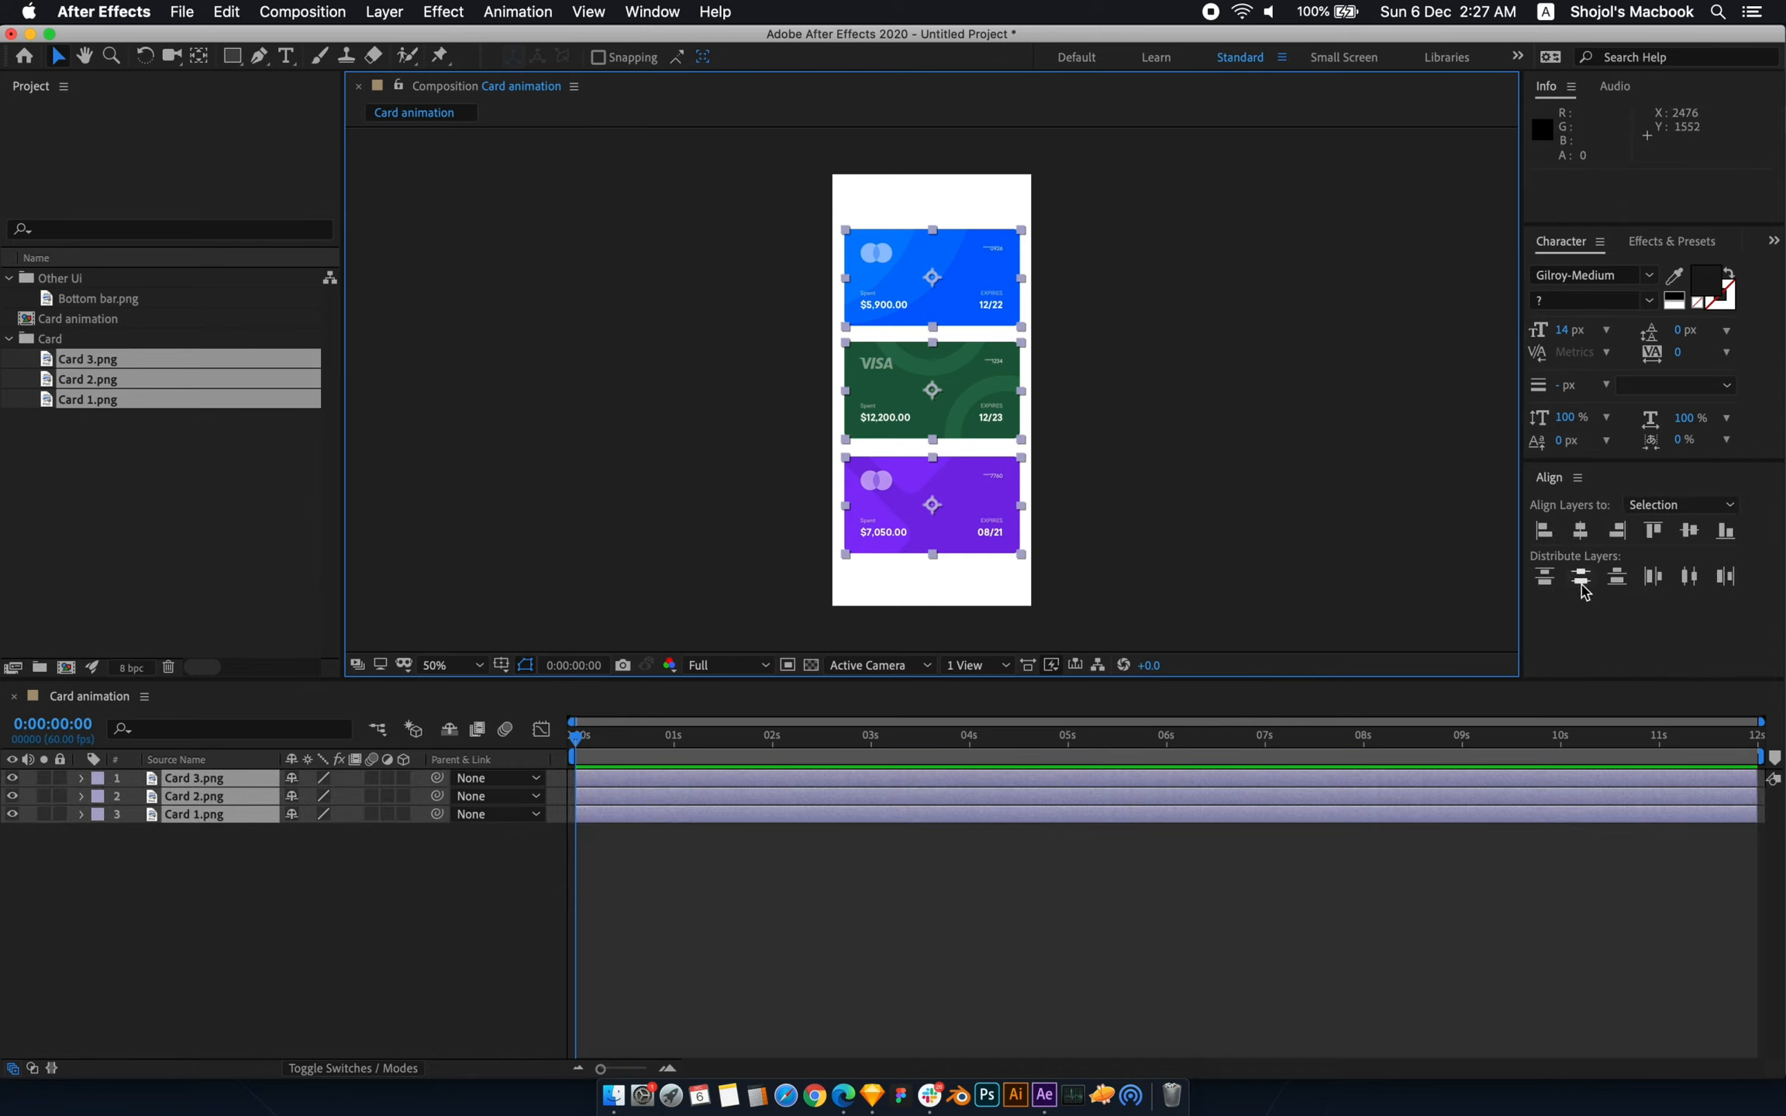
left_click(1581, 580)
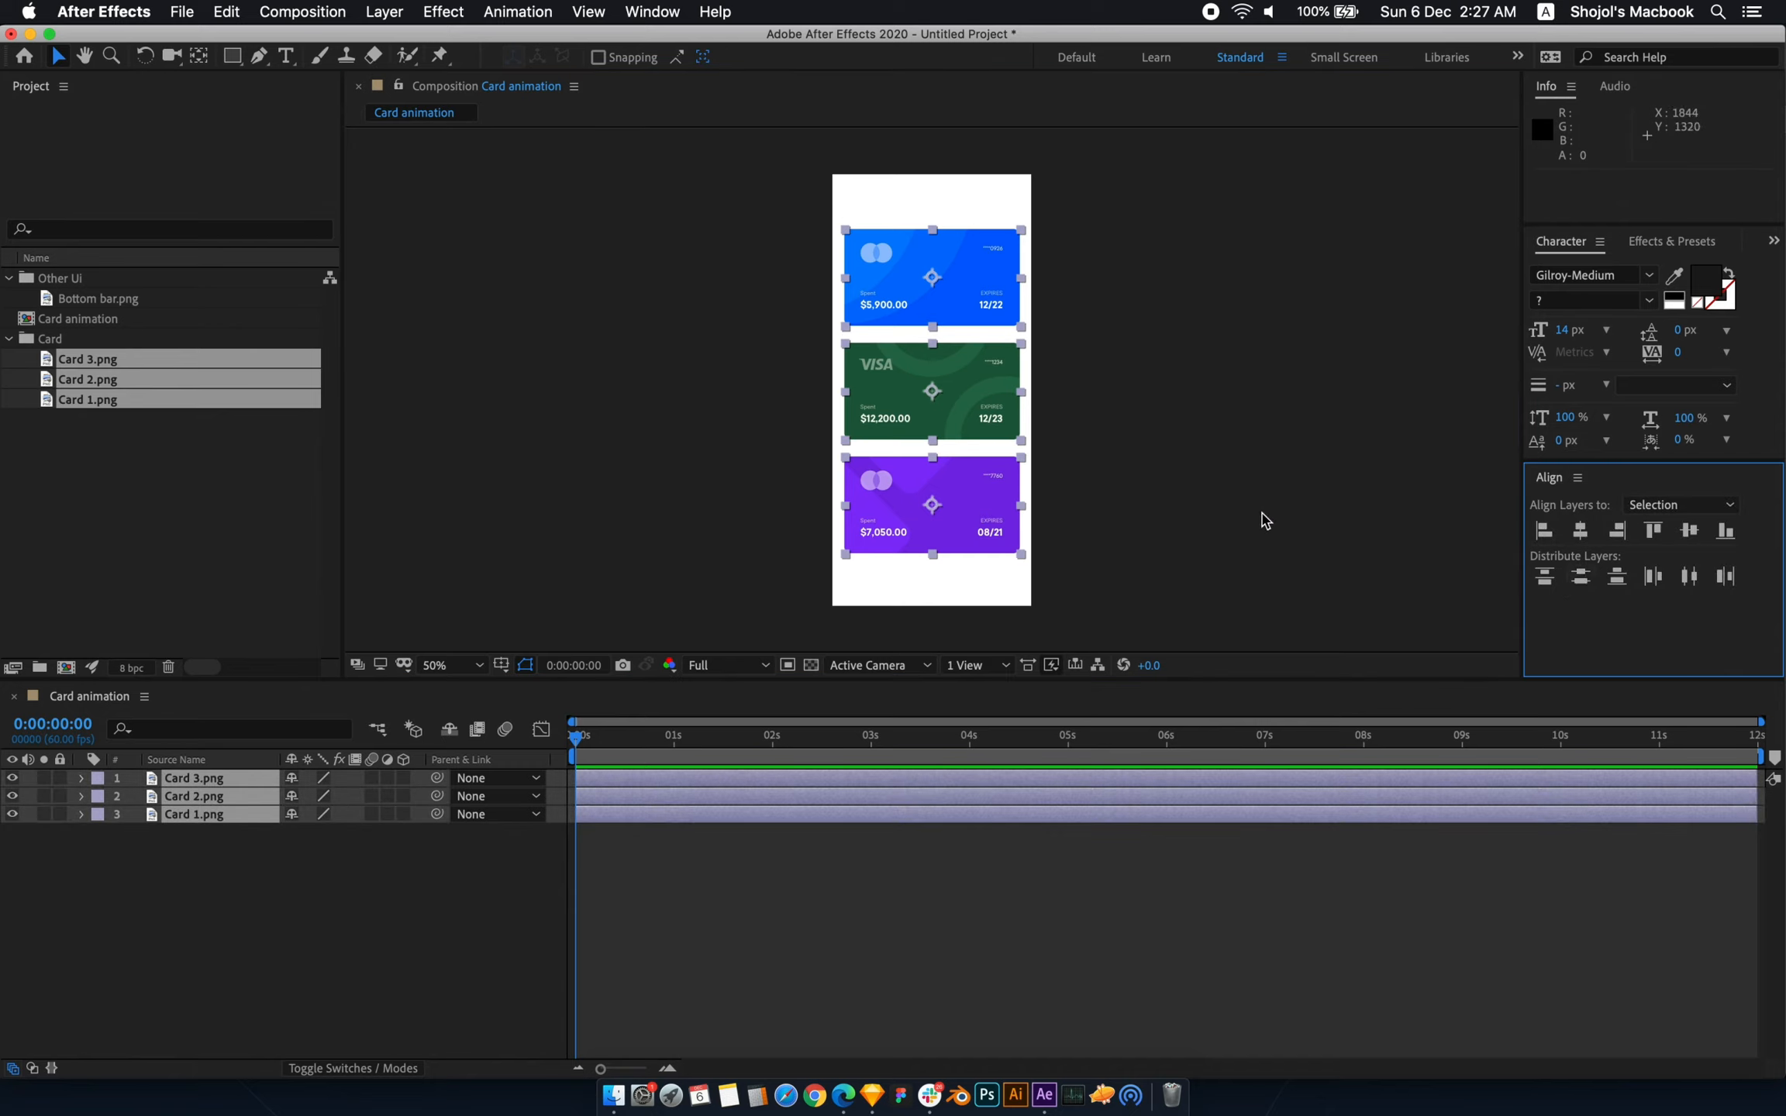
- Move Card 3 down to y 420 and Card 1 up to y 1212, and distribute all three cards evenly by vertical centers
left_click(1028, 264)
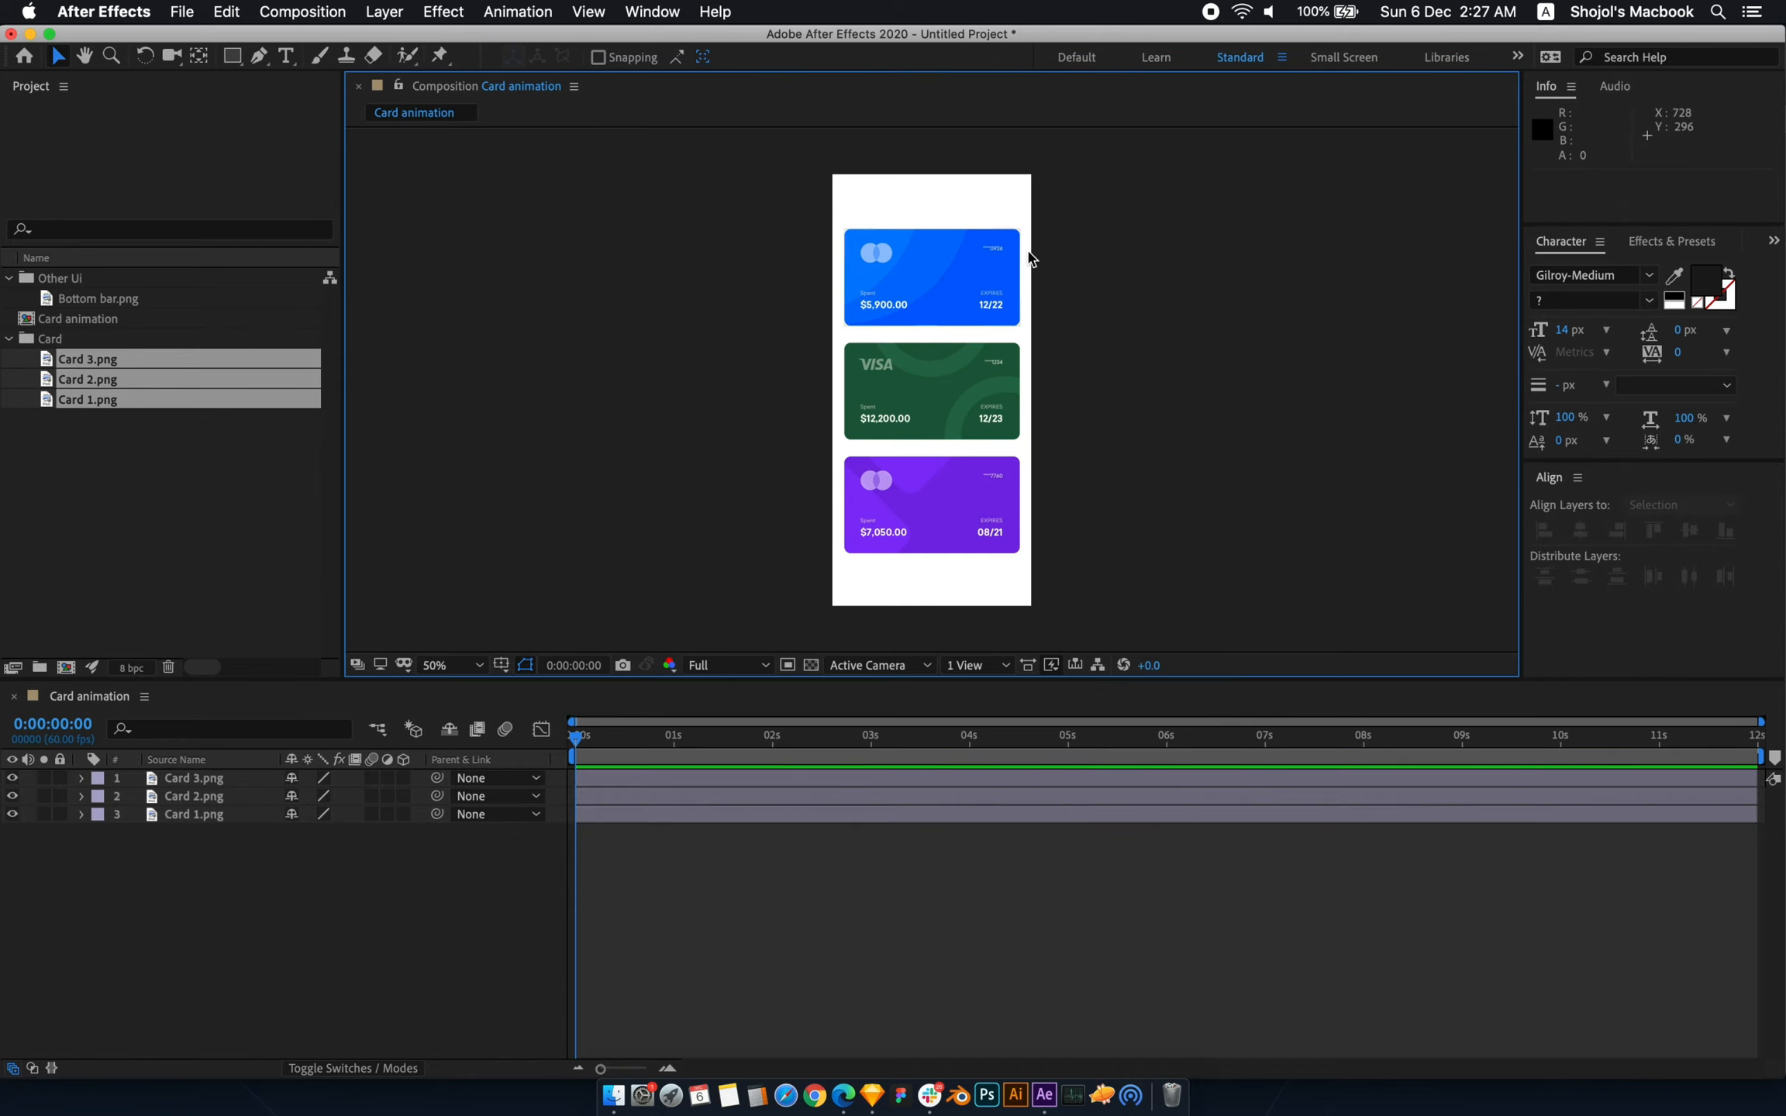
left_click(984, 268)
left_click_drag(984, 267, 984, 276)
left_click_drag(929, 503, 928, 495)
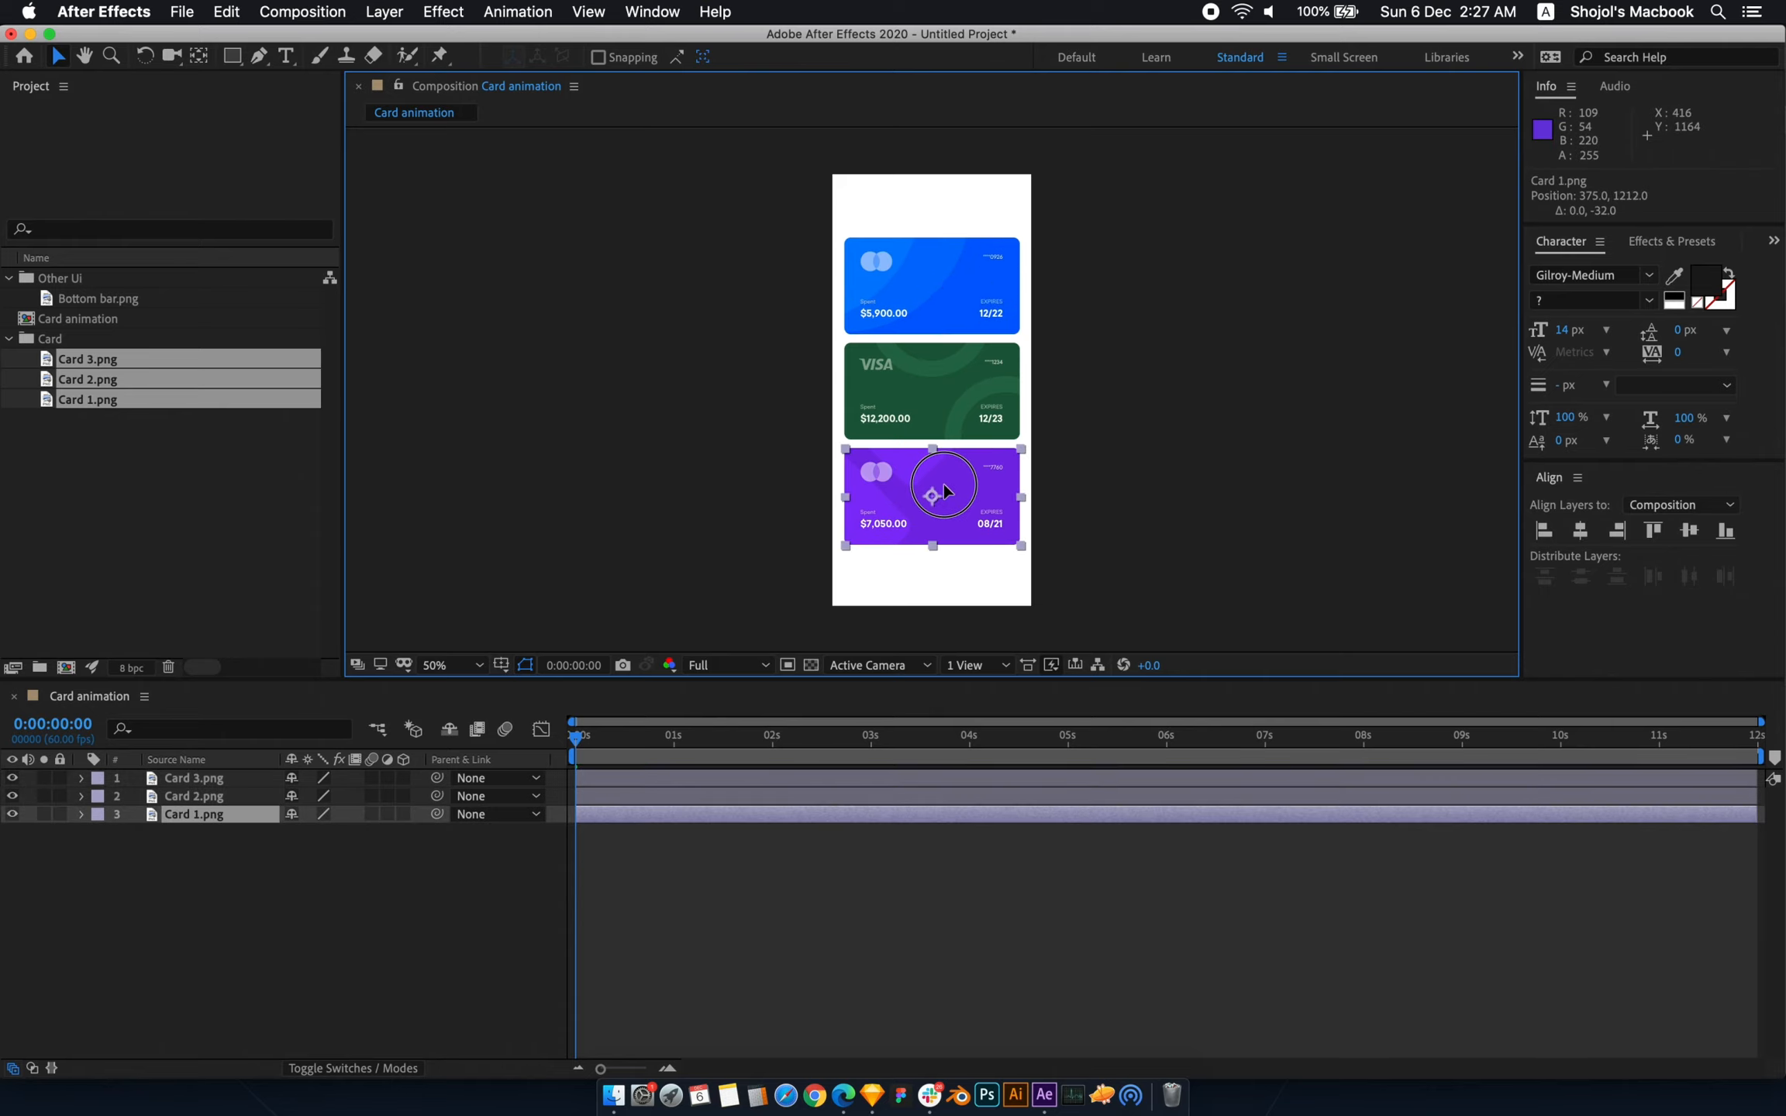
left_click_drag(749, 523, 988, 267)
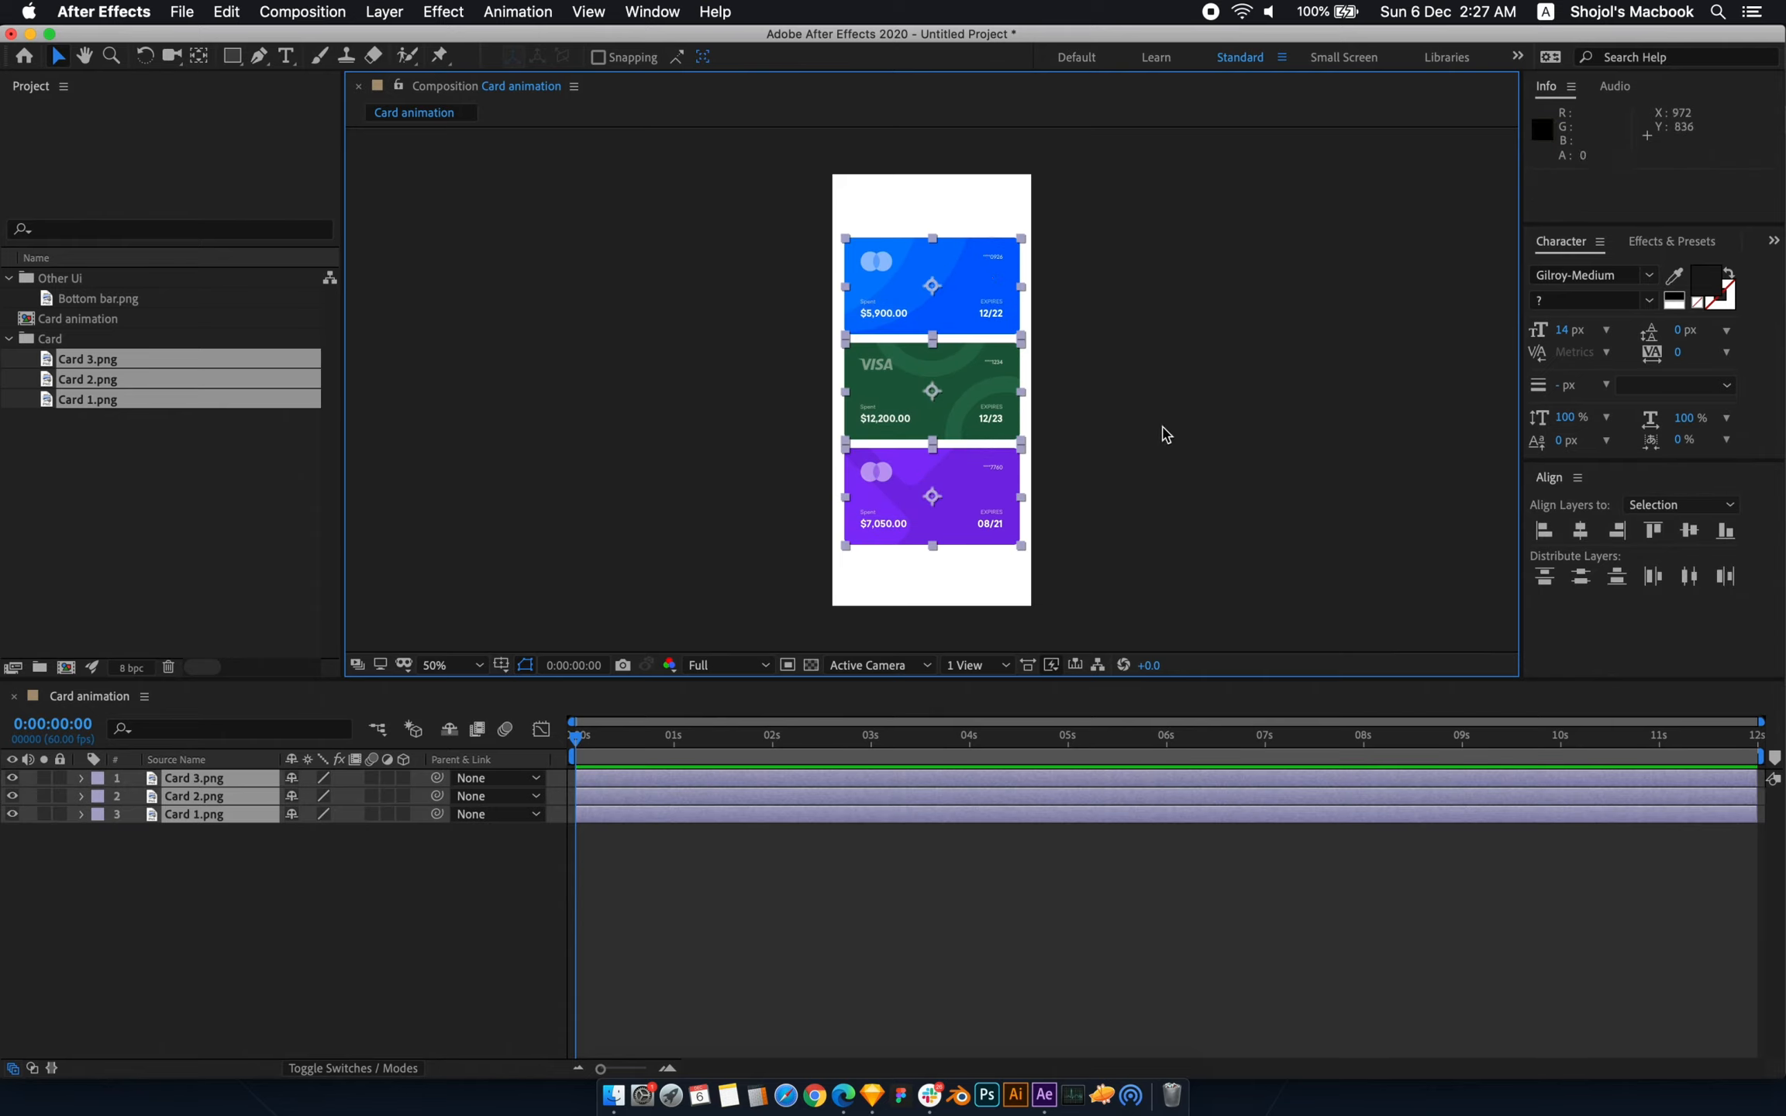
left_click(1581, 581)
left_click(1242, 557)
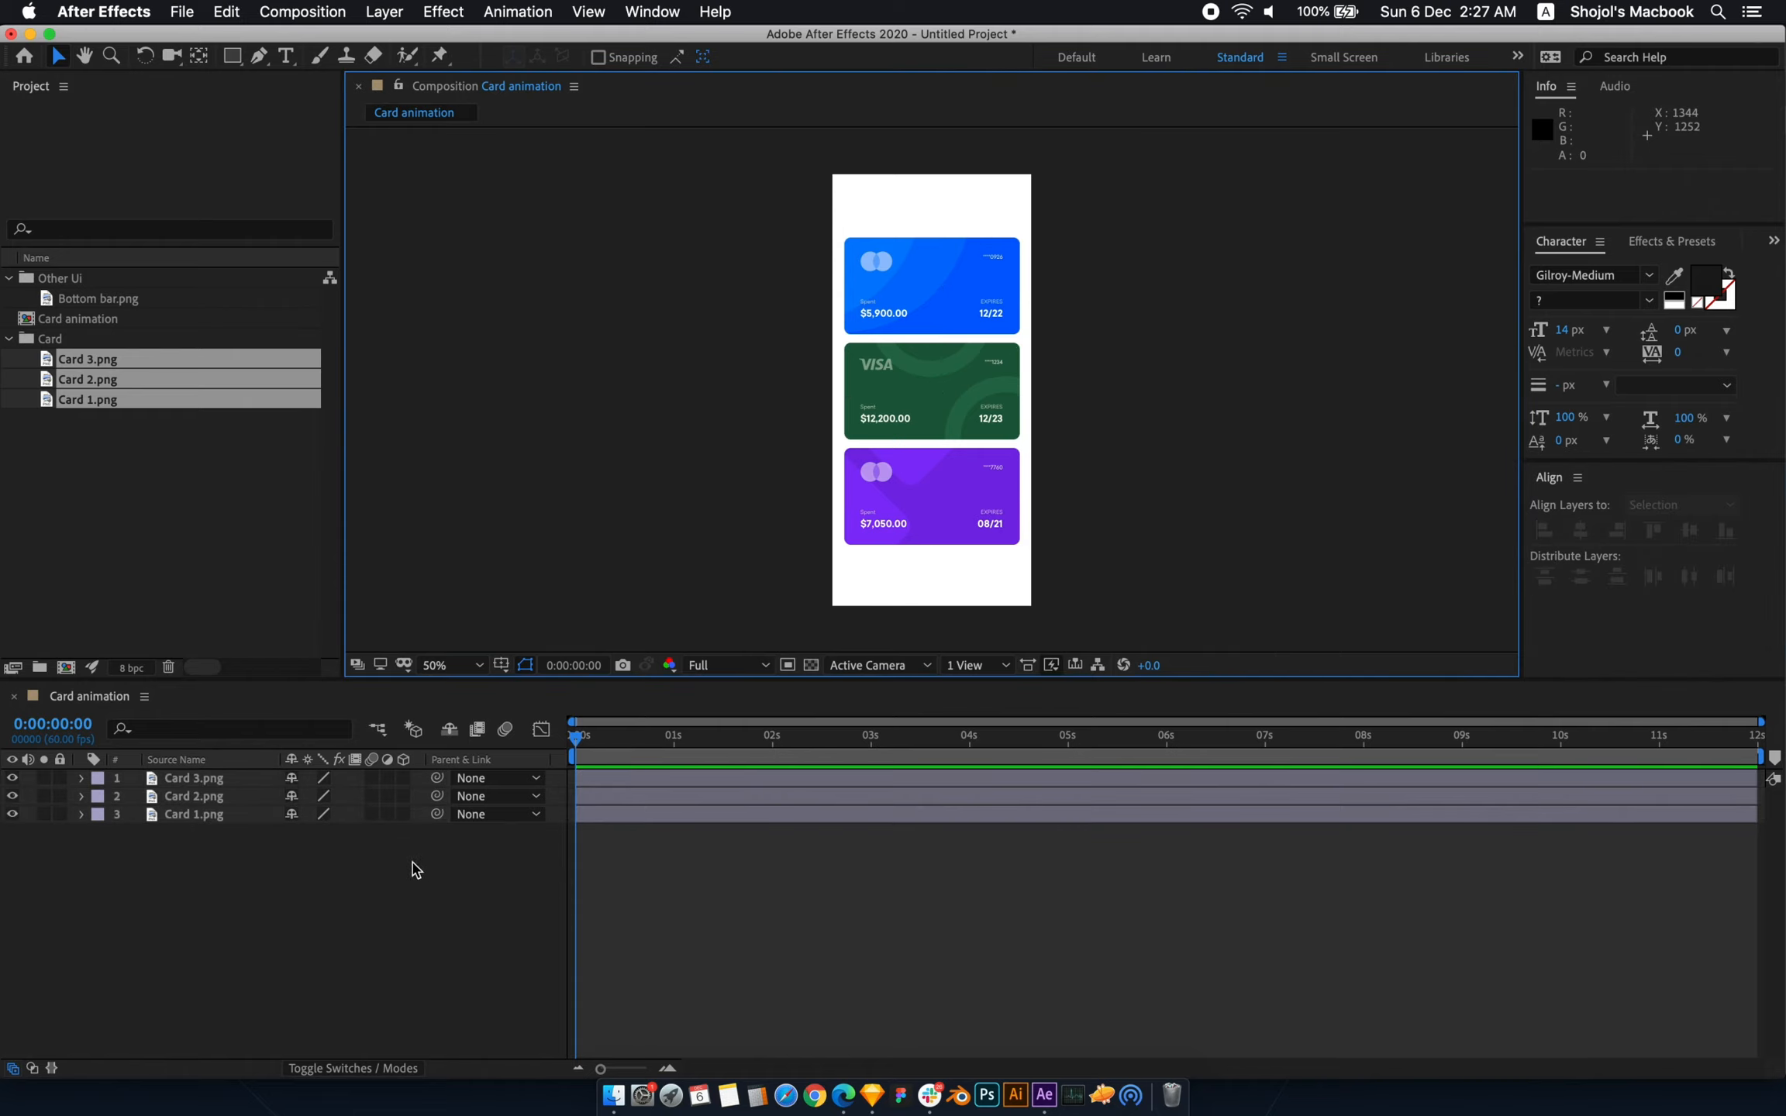
- Make all three card layers 3D and turn on Draft 3D for the composition
left_click_drag(329, 865, 189, 791)
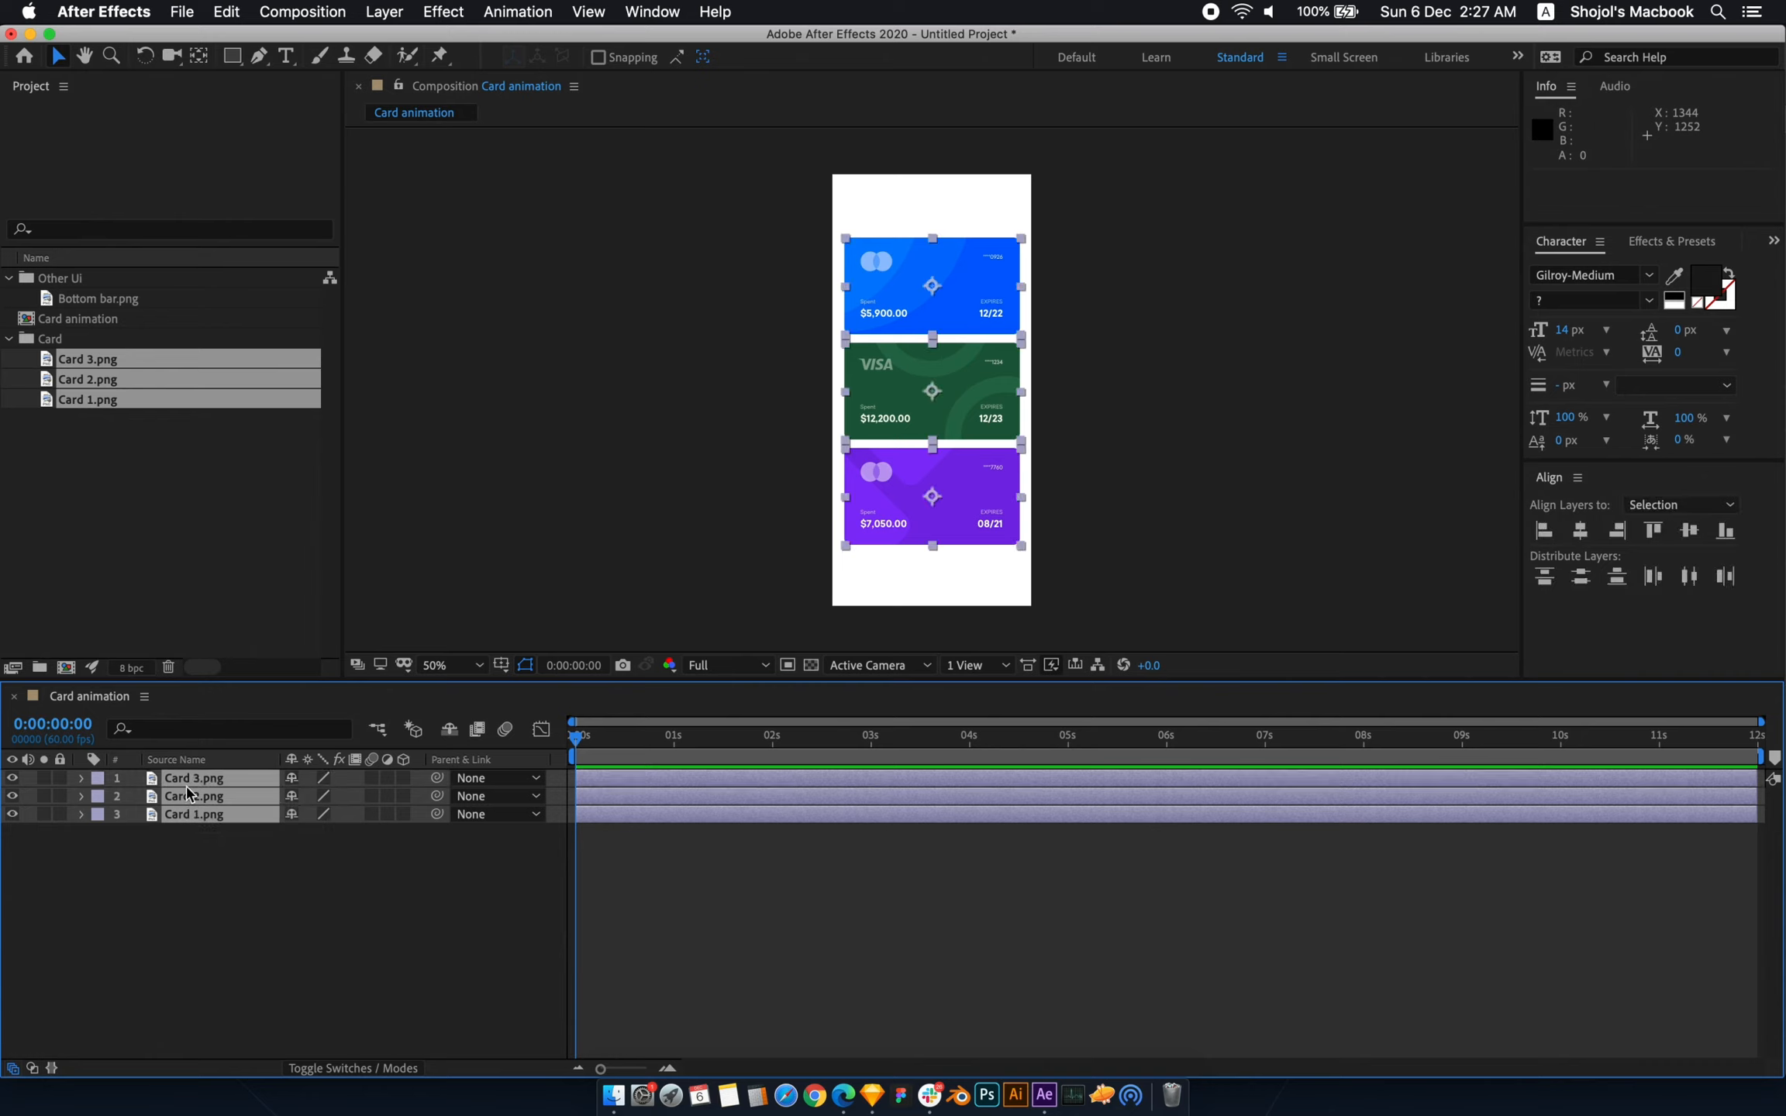
left_click(403, 778)
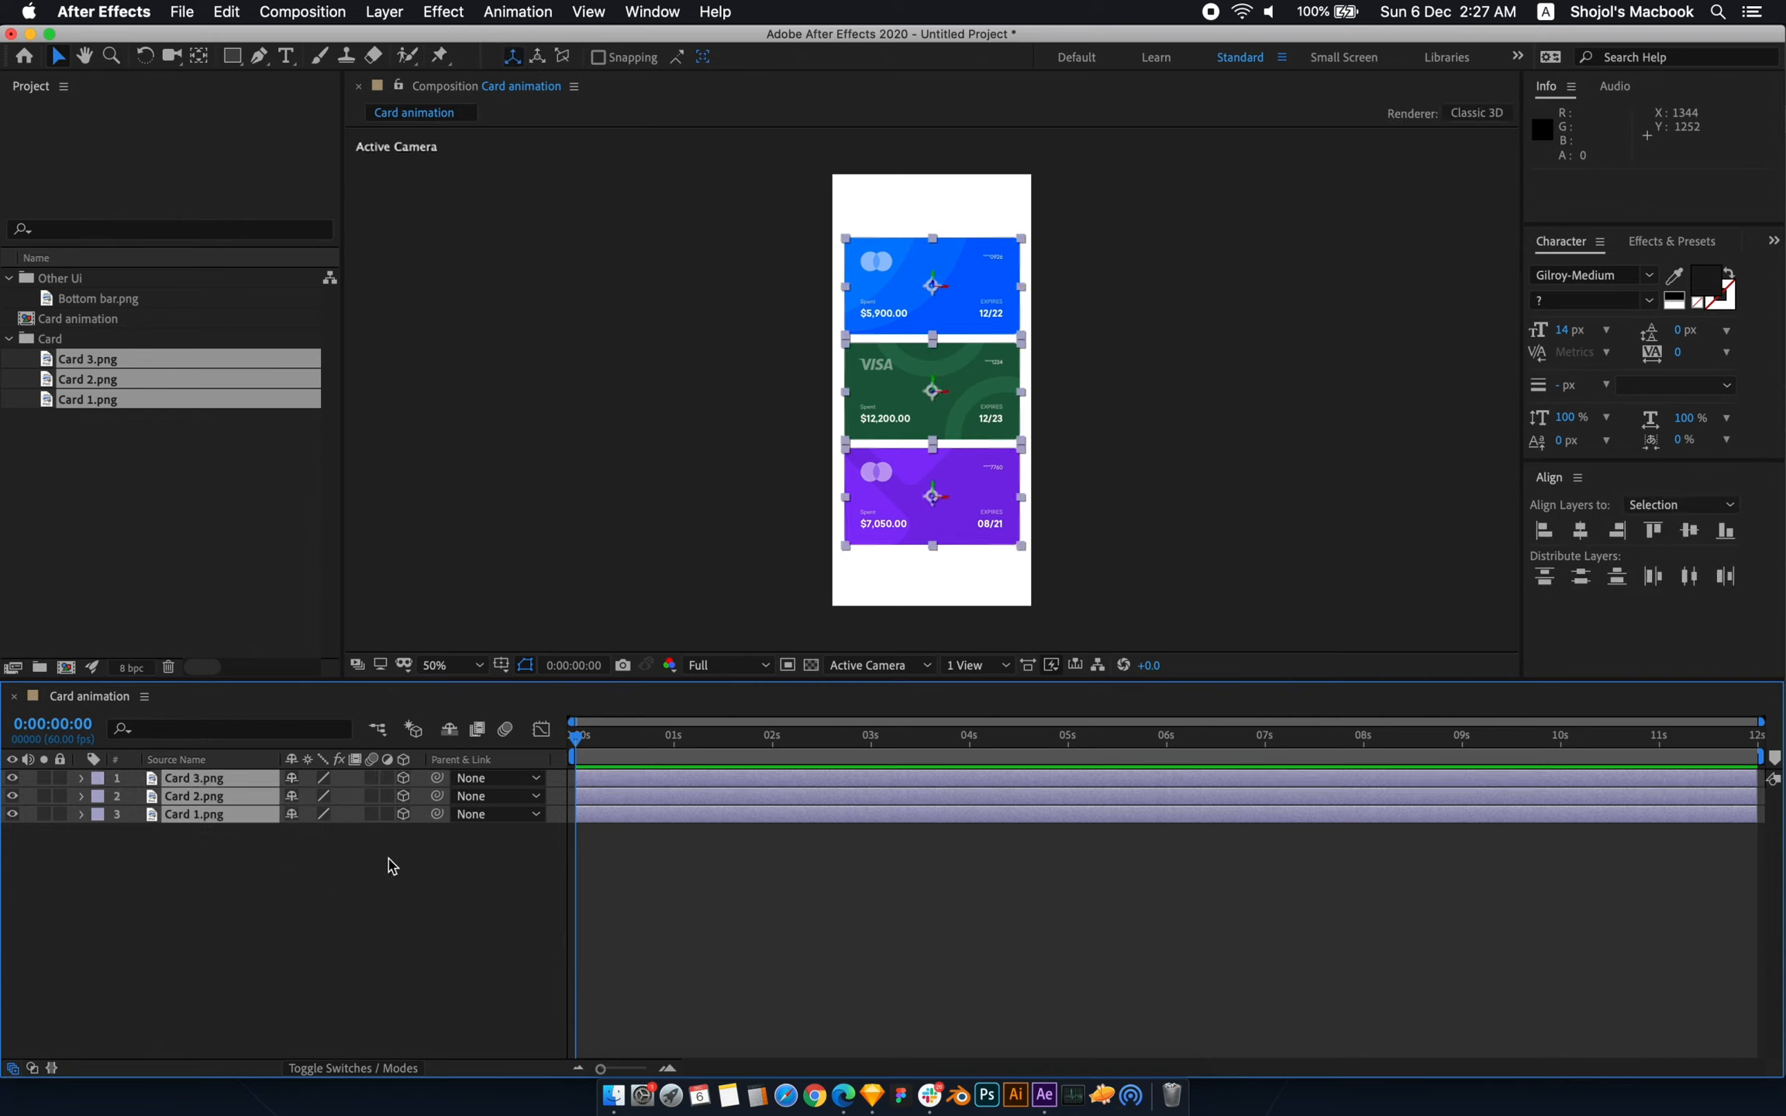
left_click(413, 732)
- Keyframe X Rotation on all three cards from 0° at 0:00 to -41° at the 1-second mark
key("r")
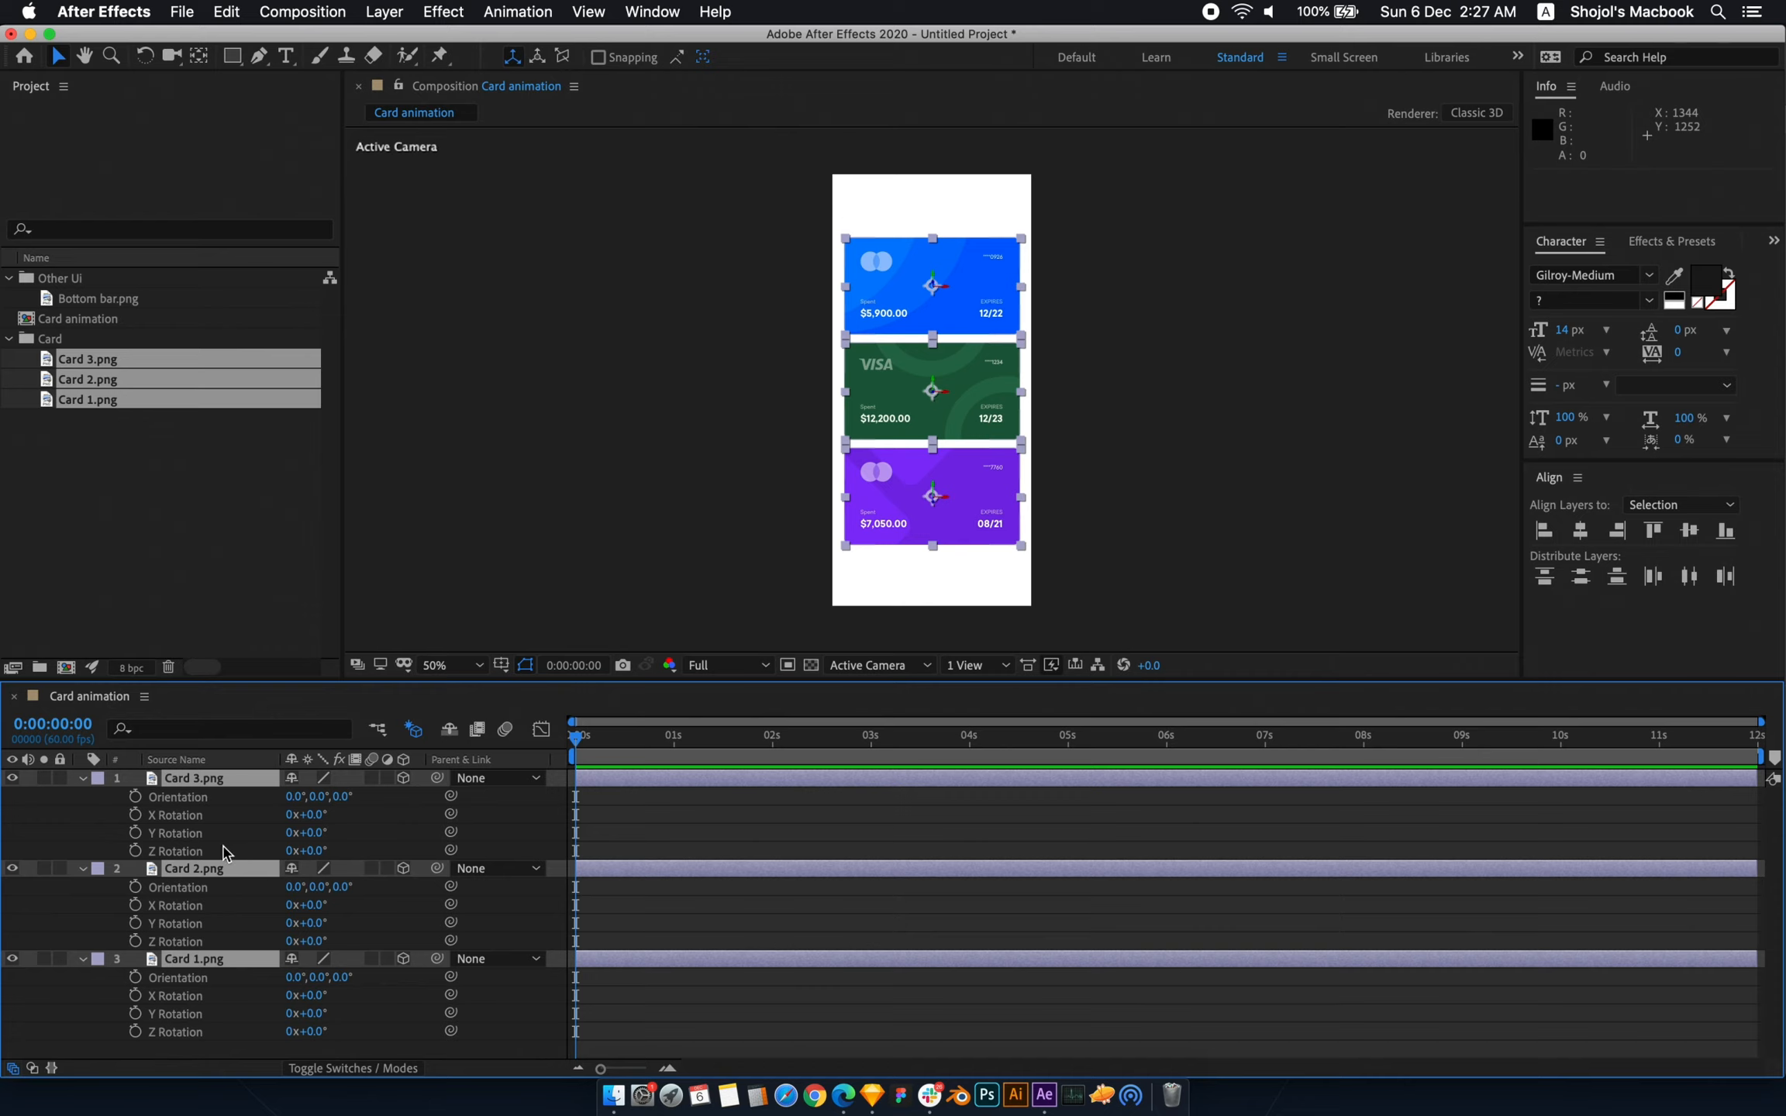
left_click(135, 814)
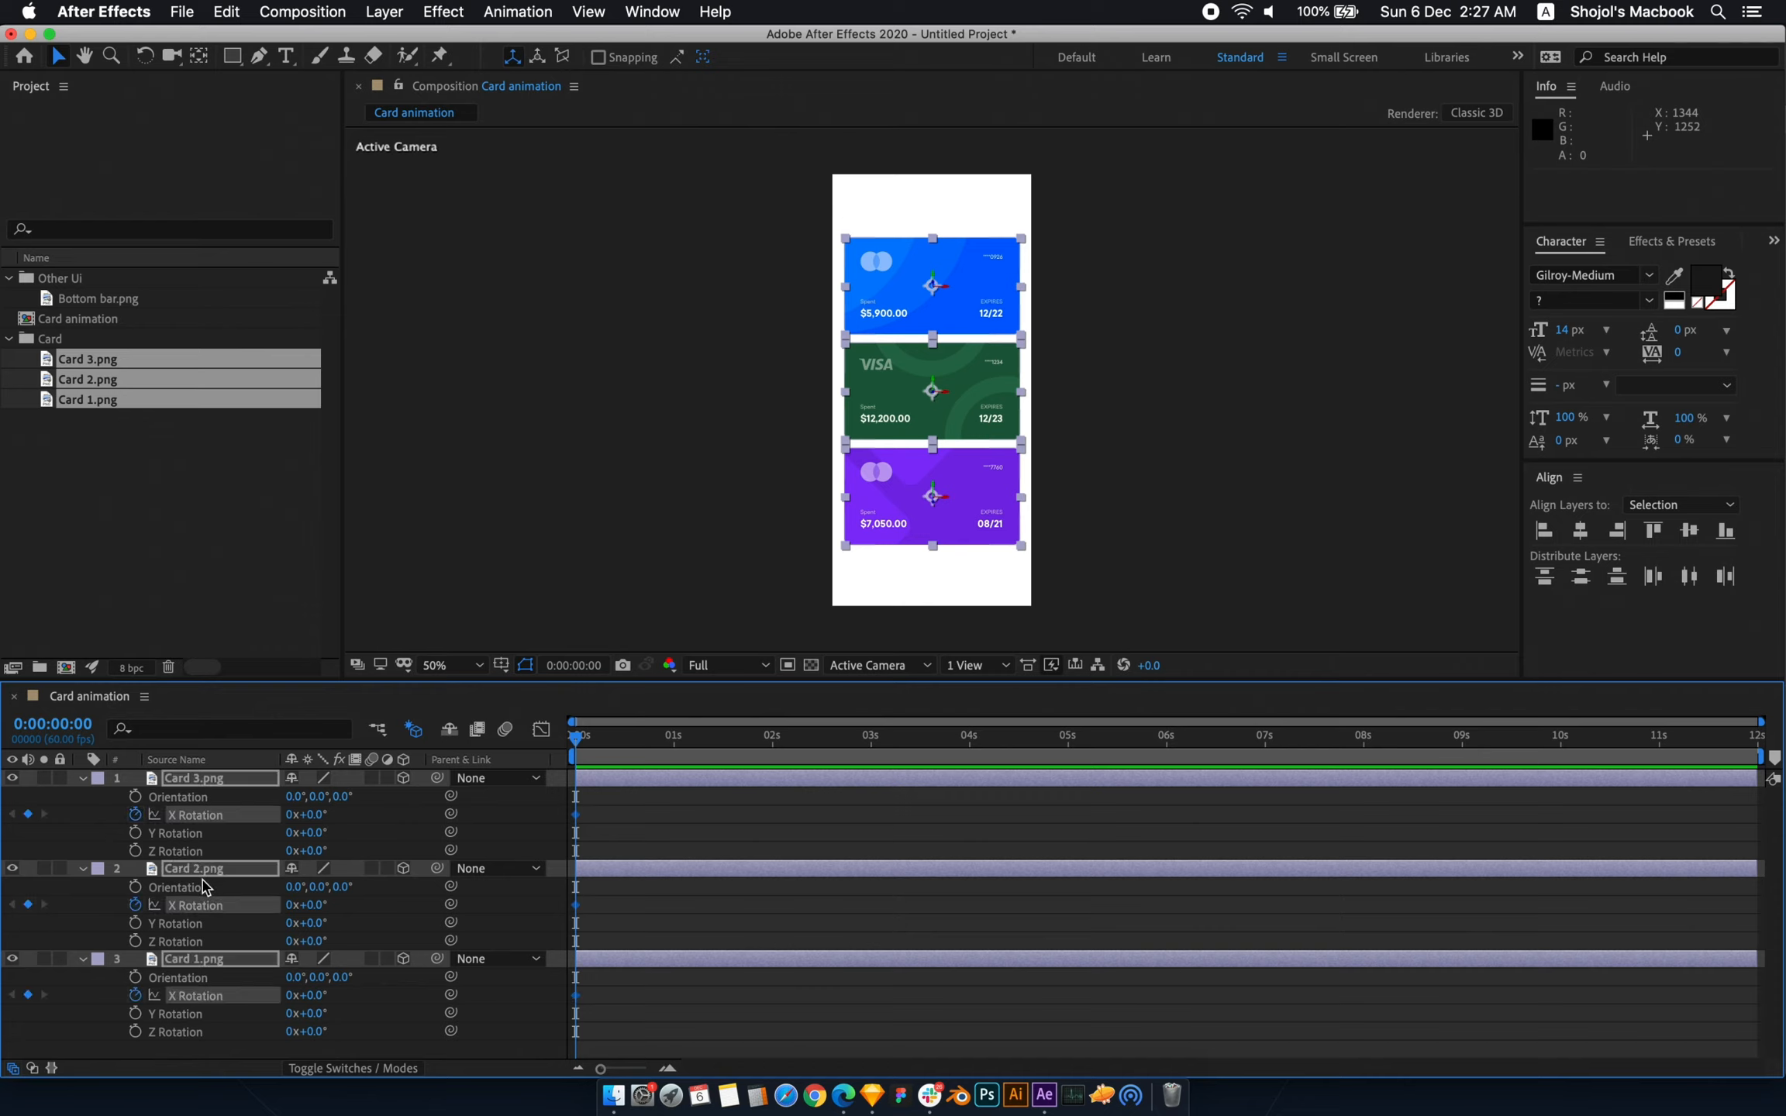
left_click_drag(601, 1069, 624, 1072)
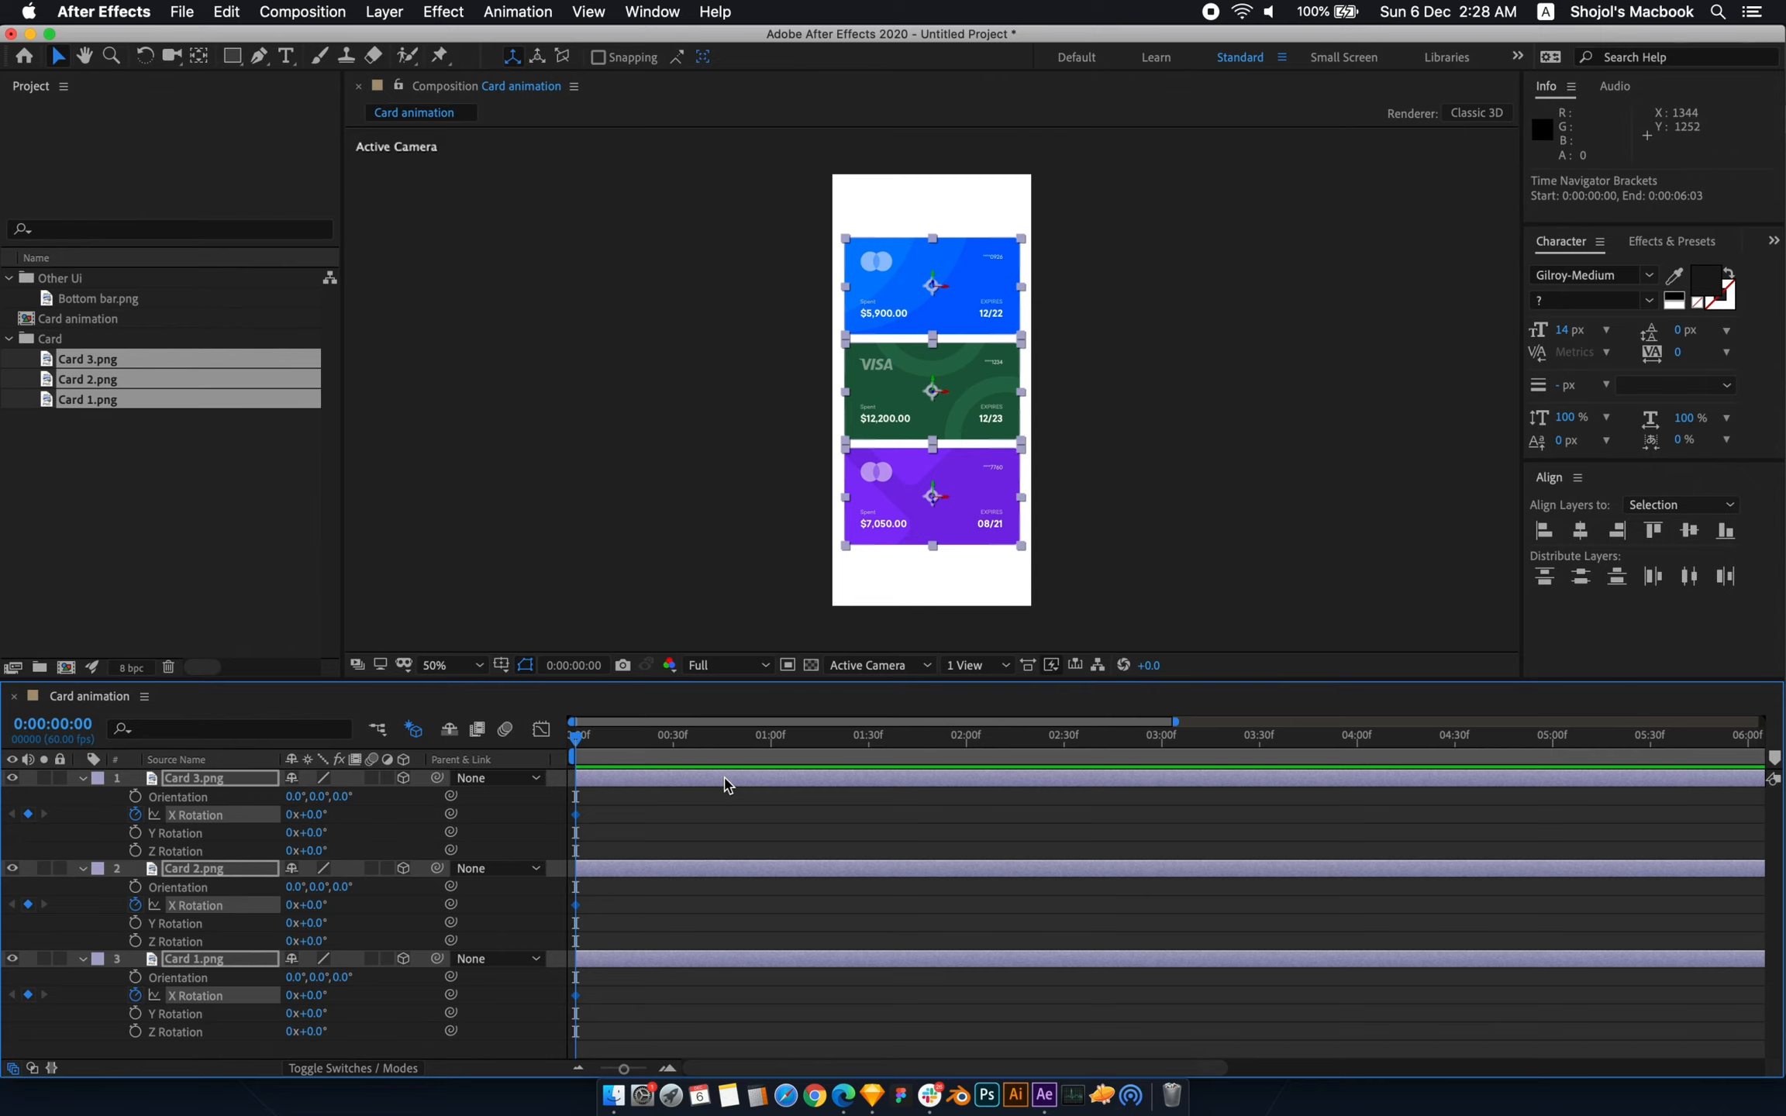
left_click(771, 746)
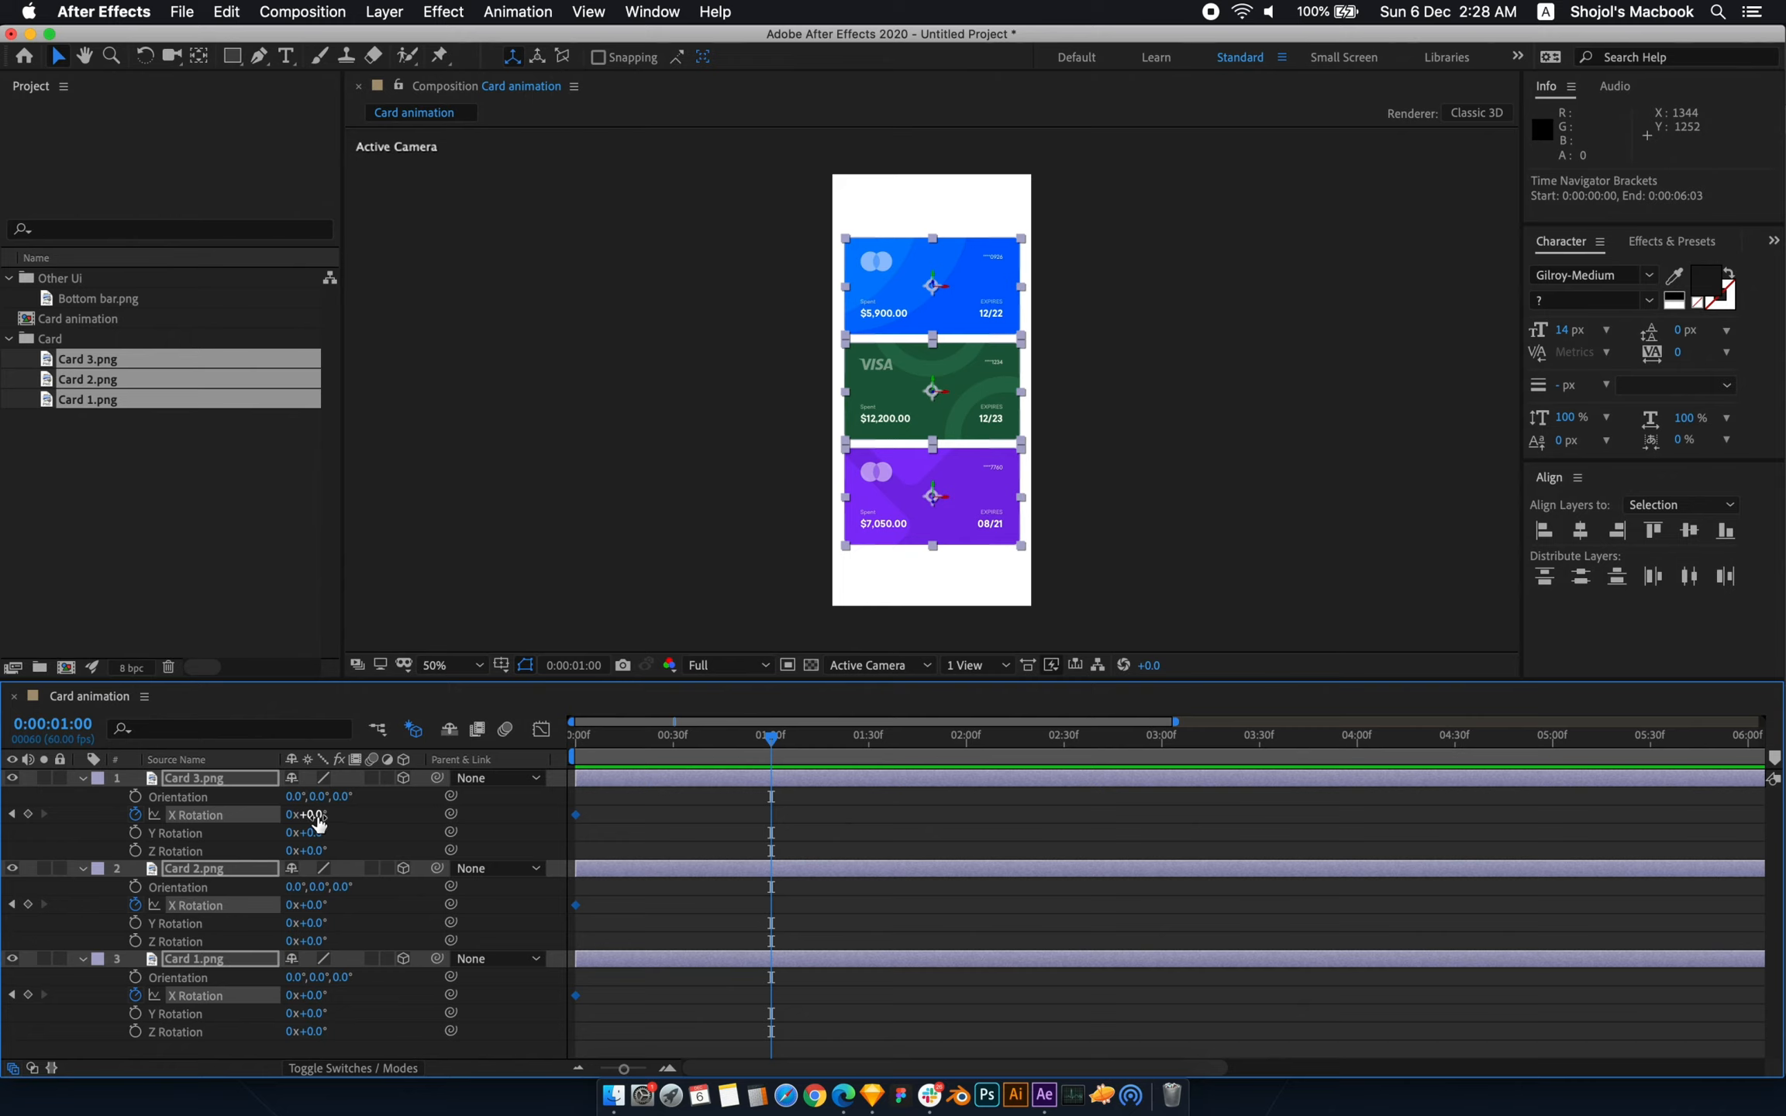
left_click_drag(318, 820, 274, 819)
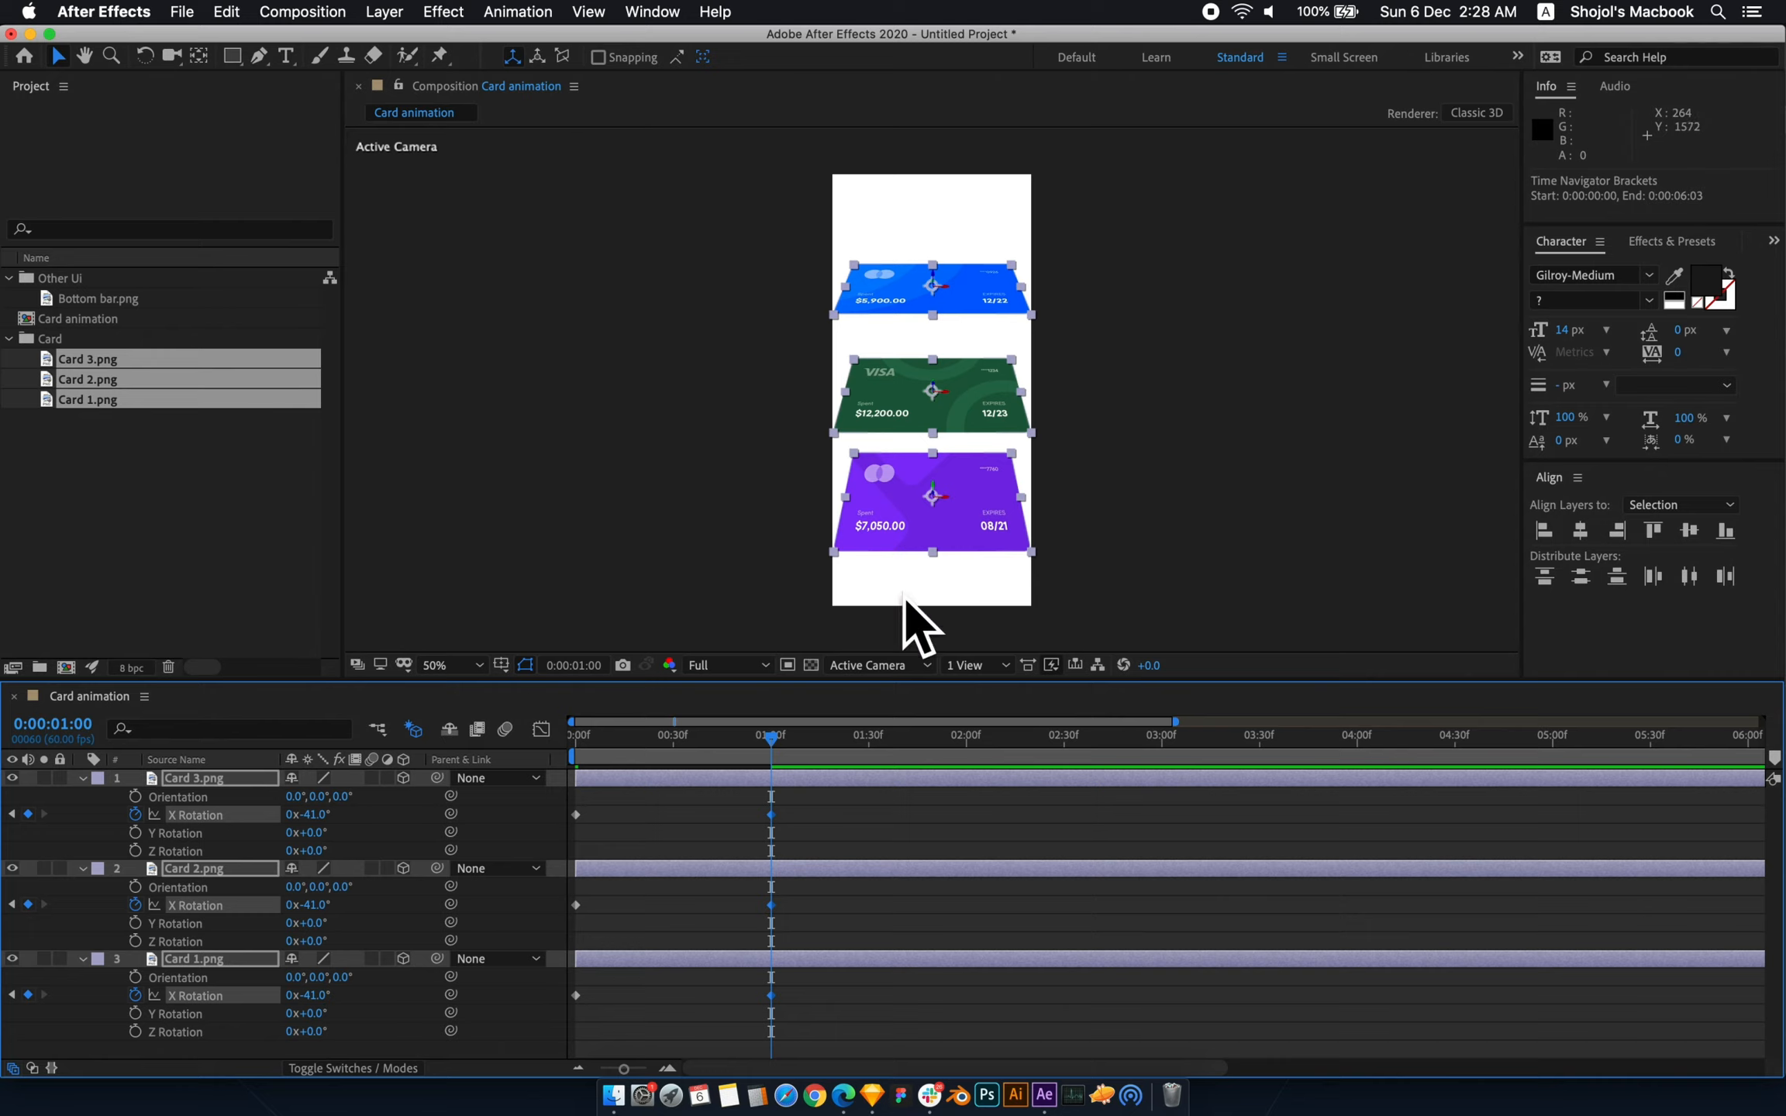
left_click(1042, 537)
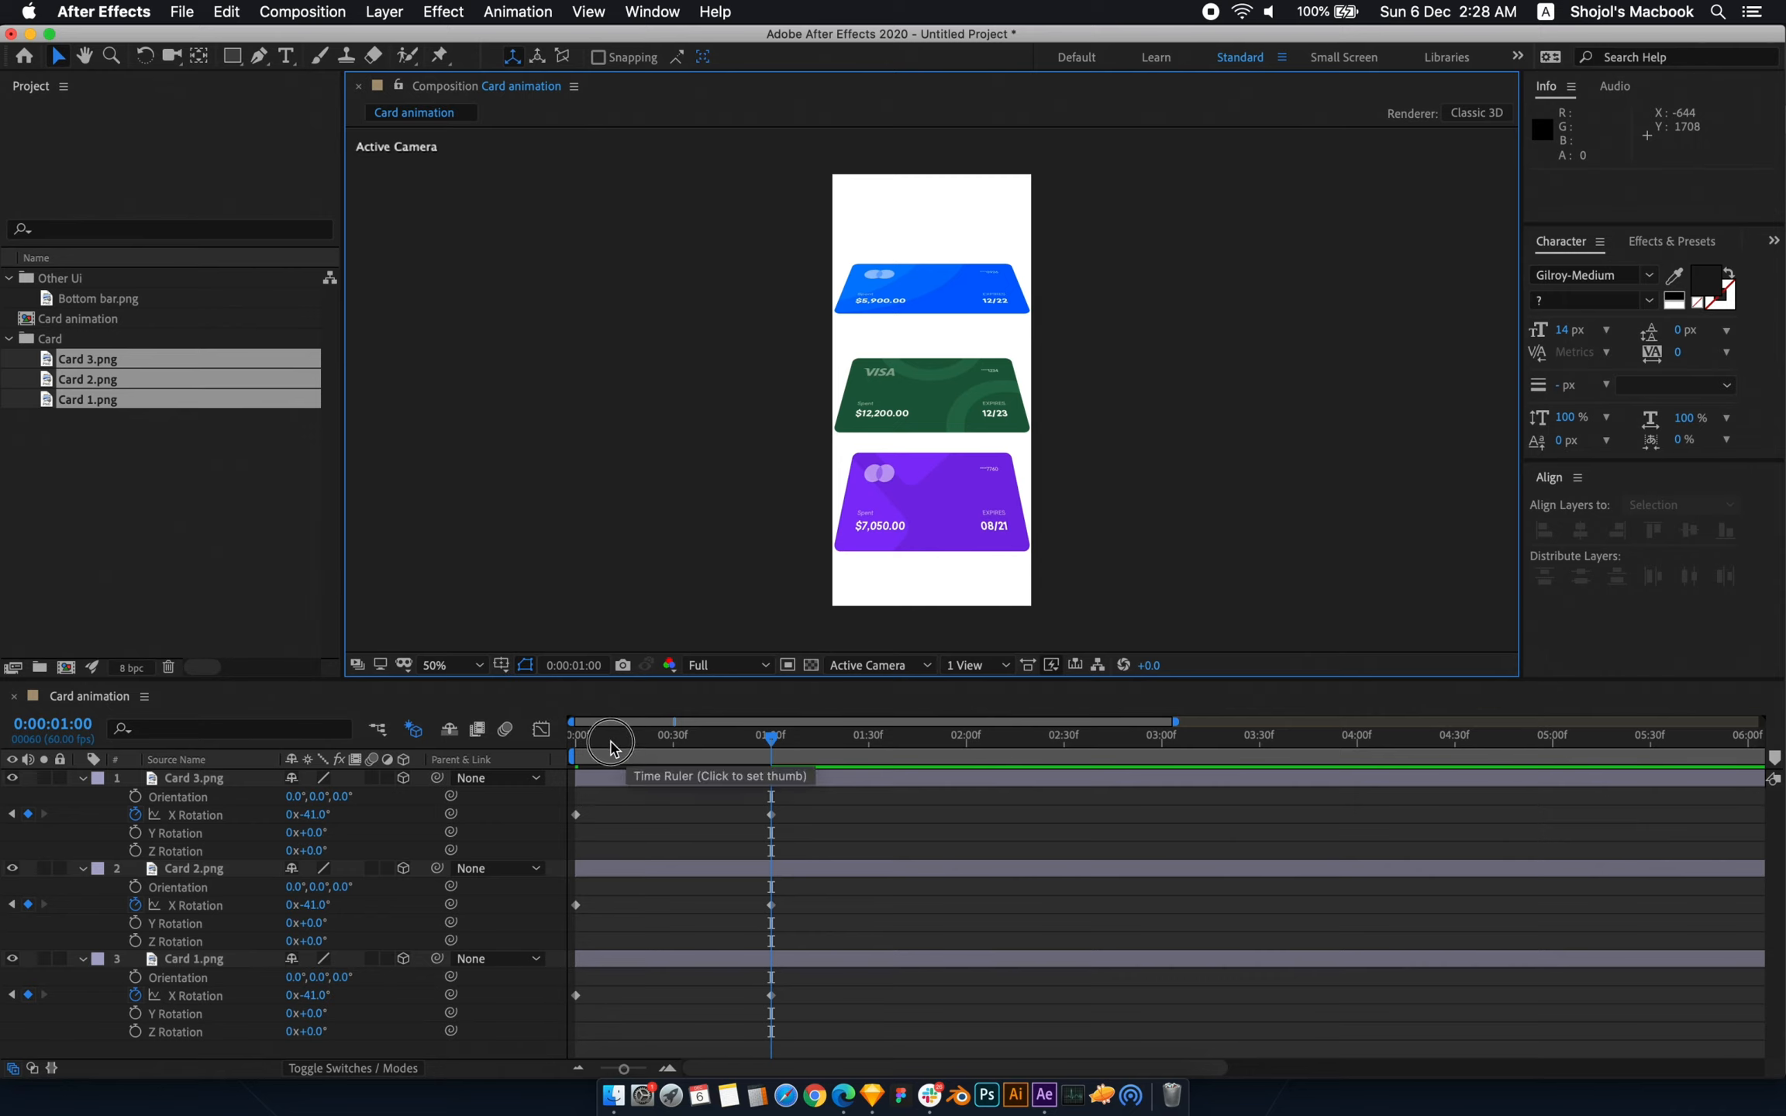
- Keyframe Scale on all three cards from 100% at 0:00 to 91% at 1 second, and preview the animation from the start
left_click_drag(593, 736, 540, 750)
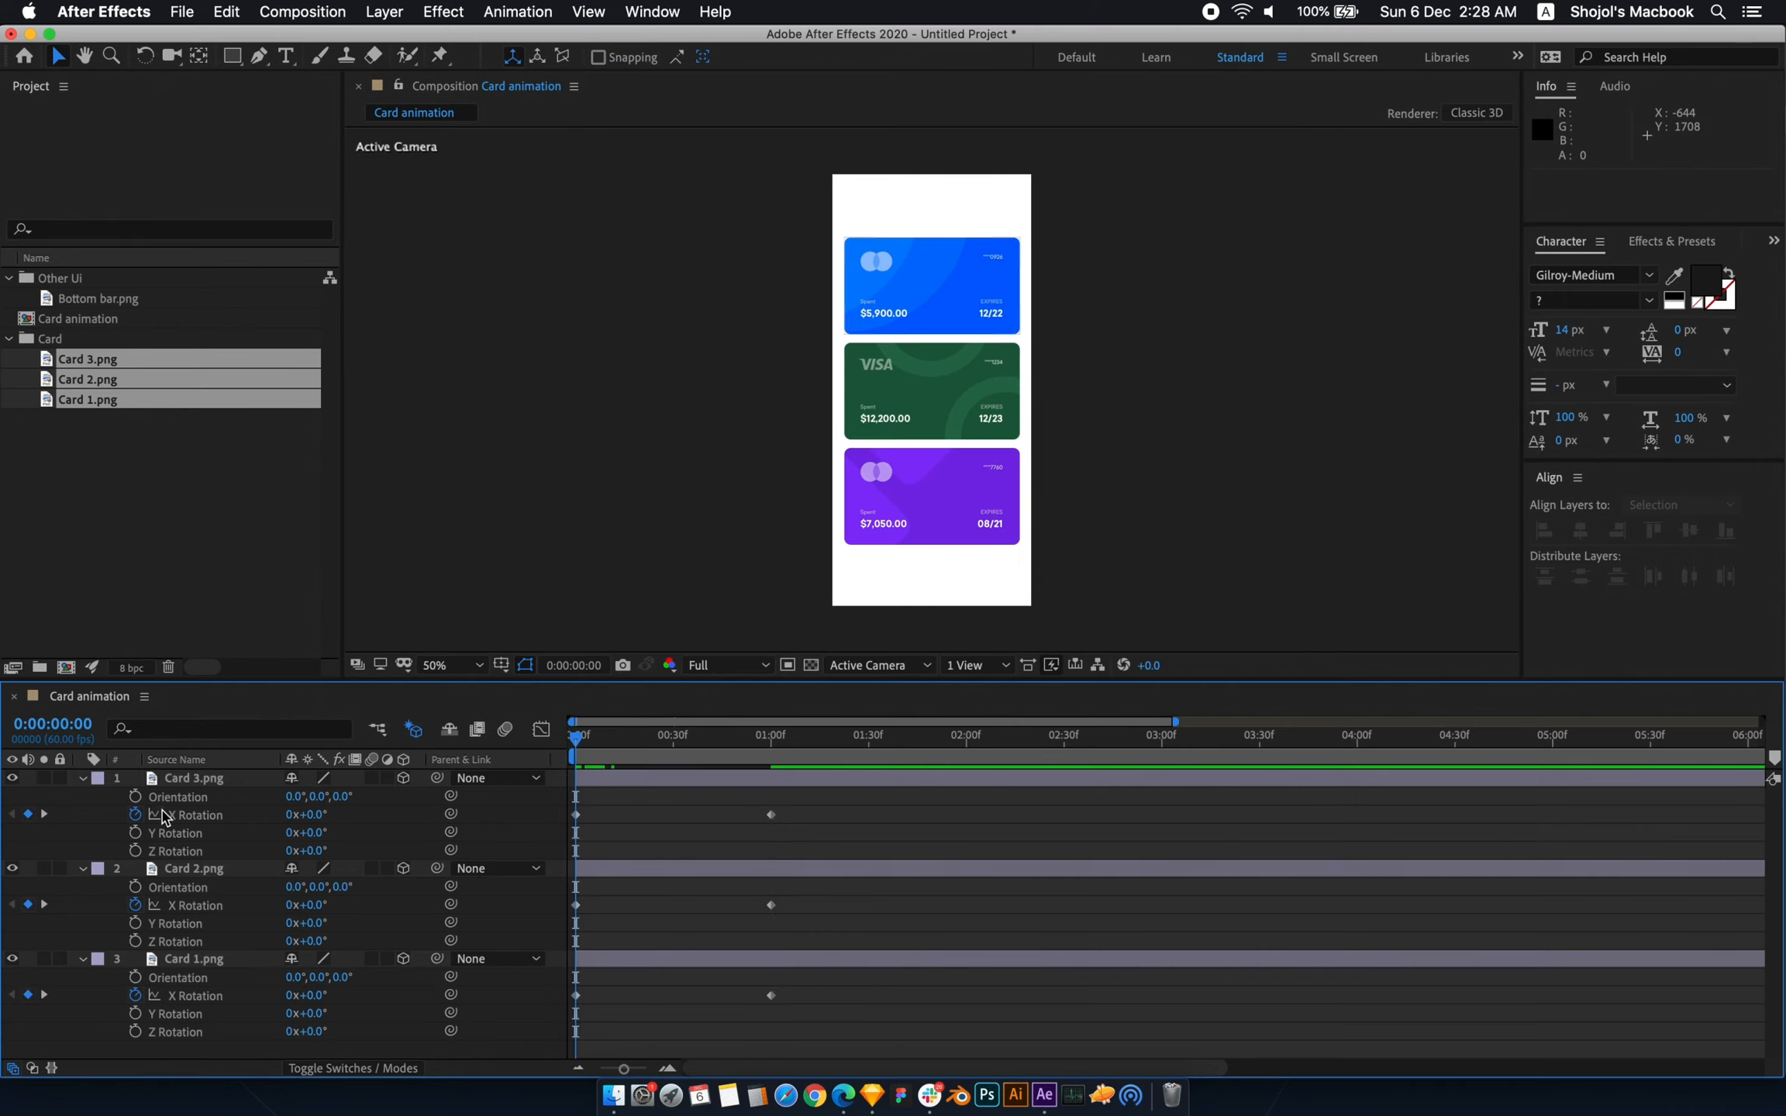
left_click(222, 778)
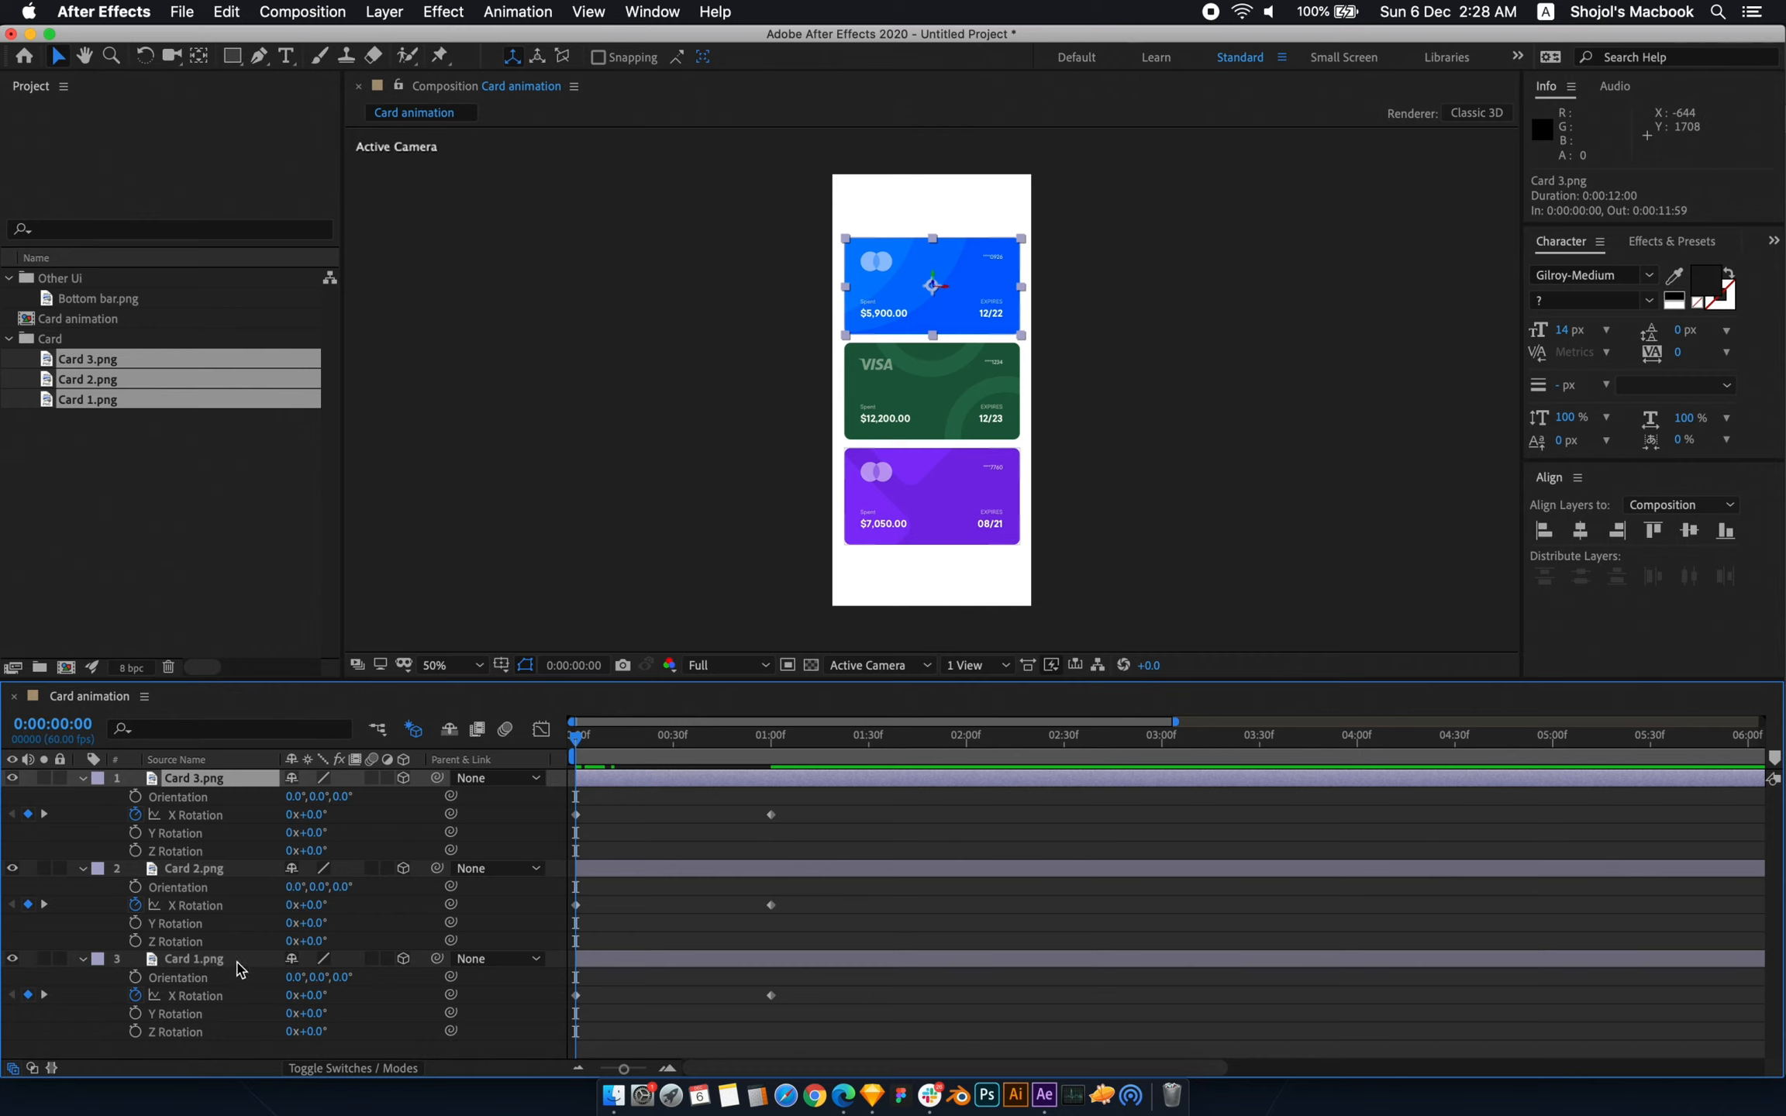
left_click(238, 968, "shift")
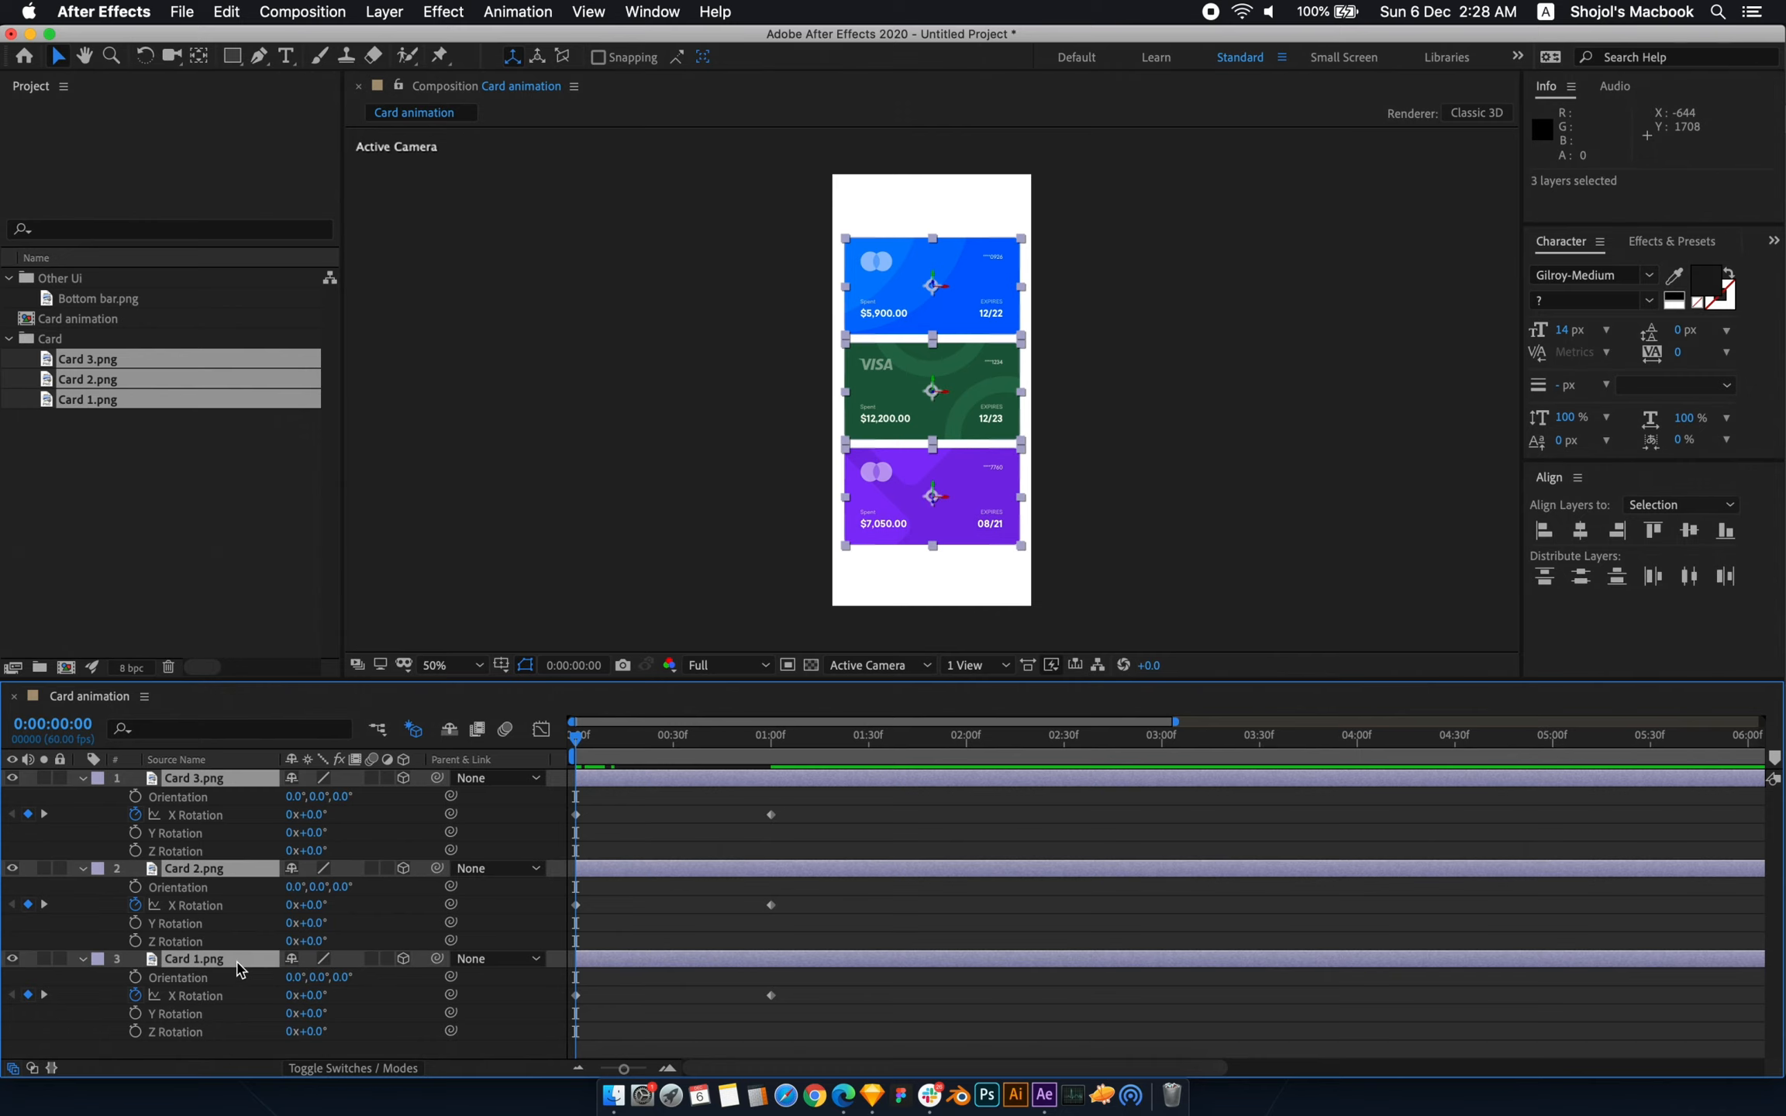
key("s")
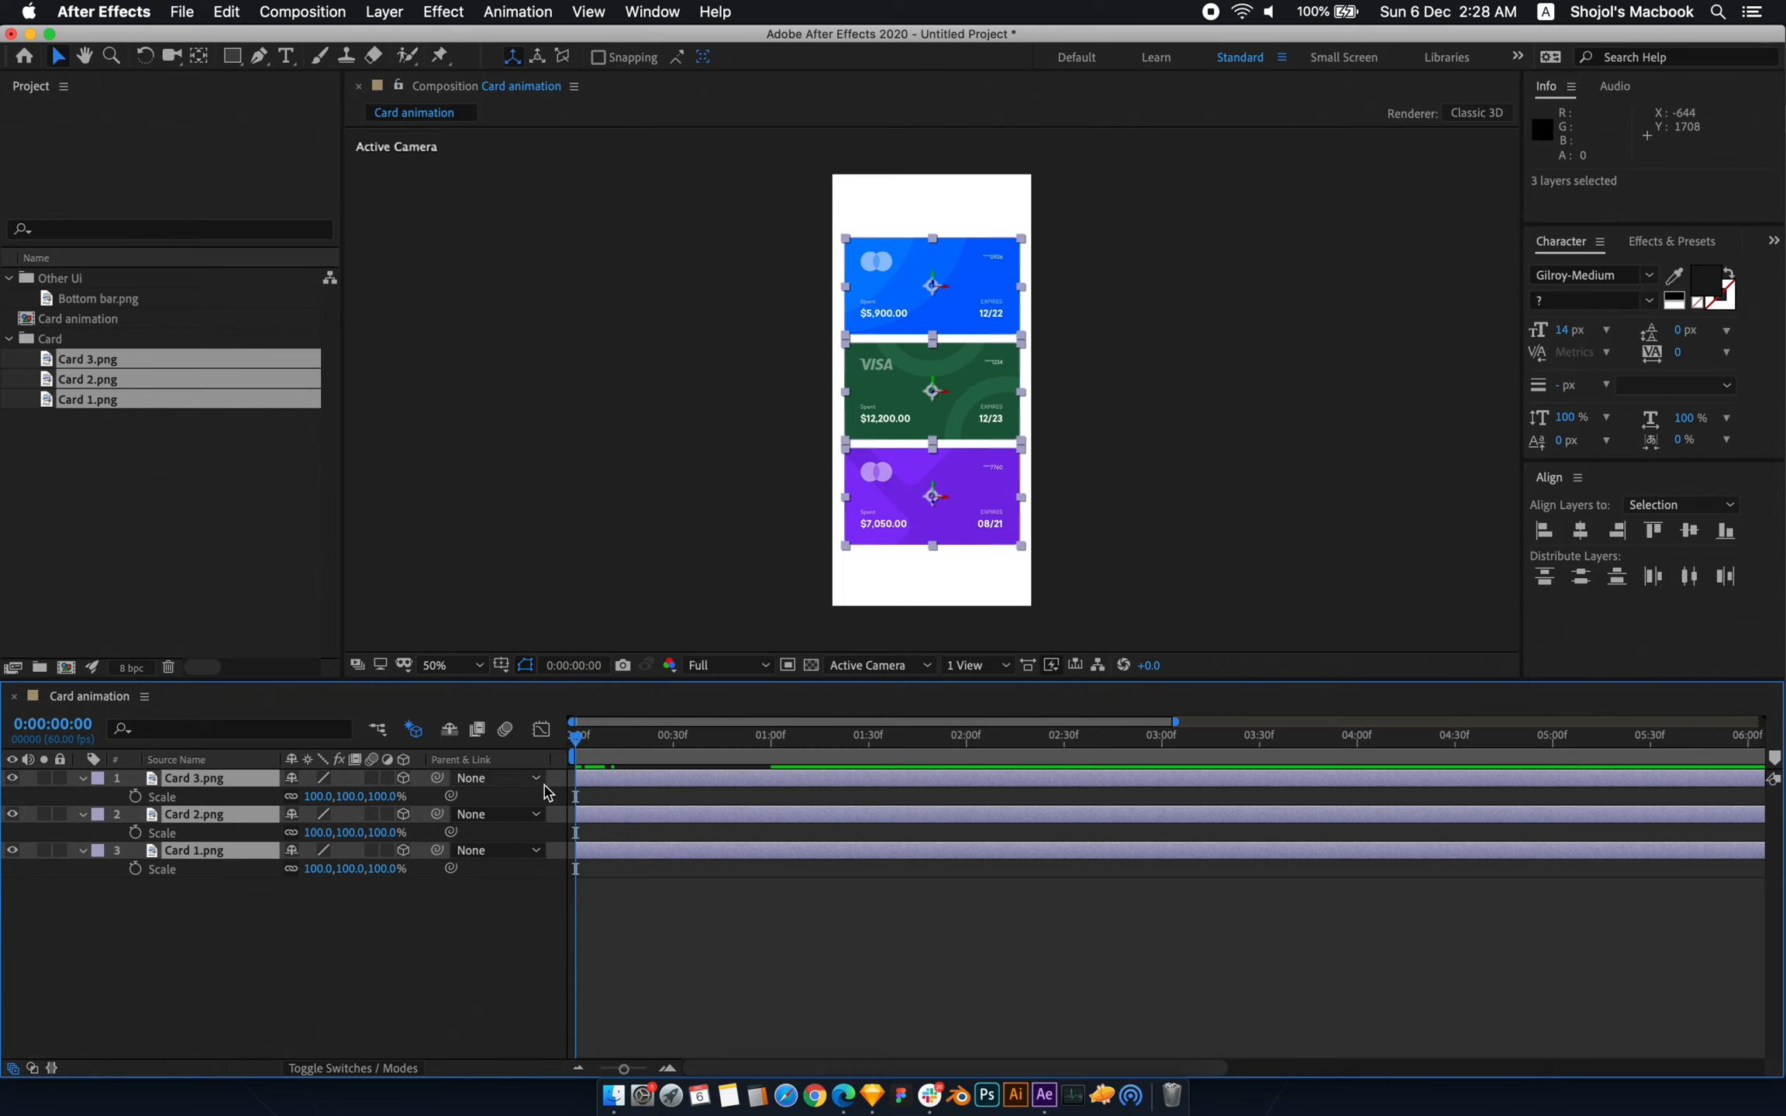
left_click(134, 797)
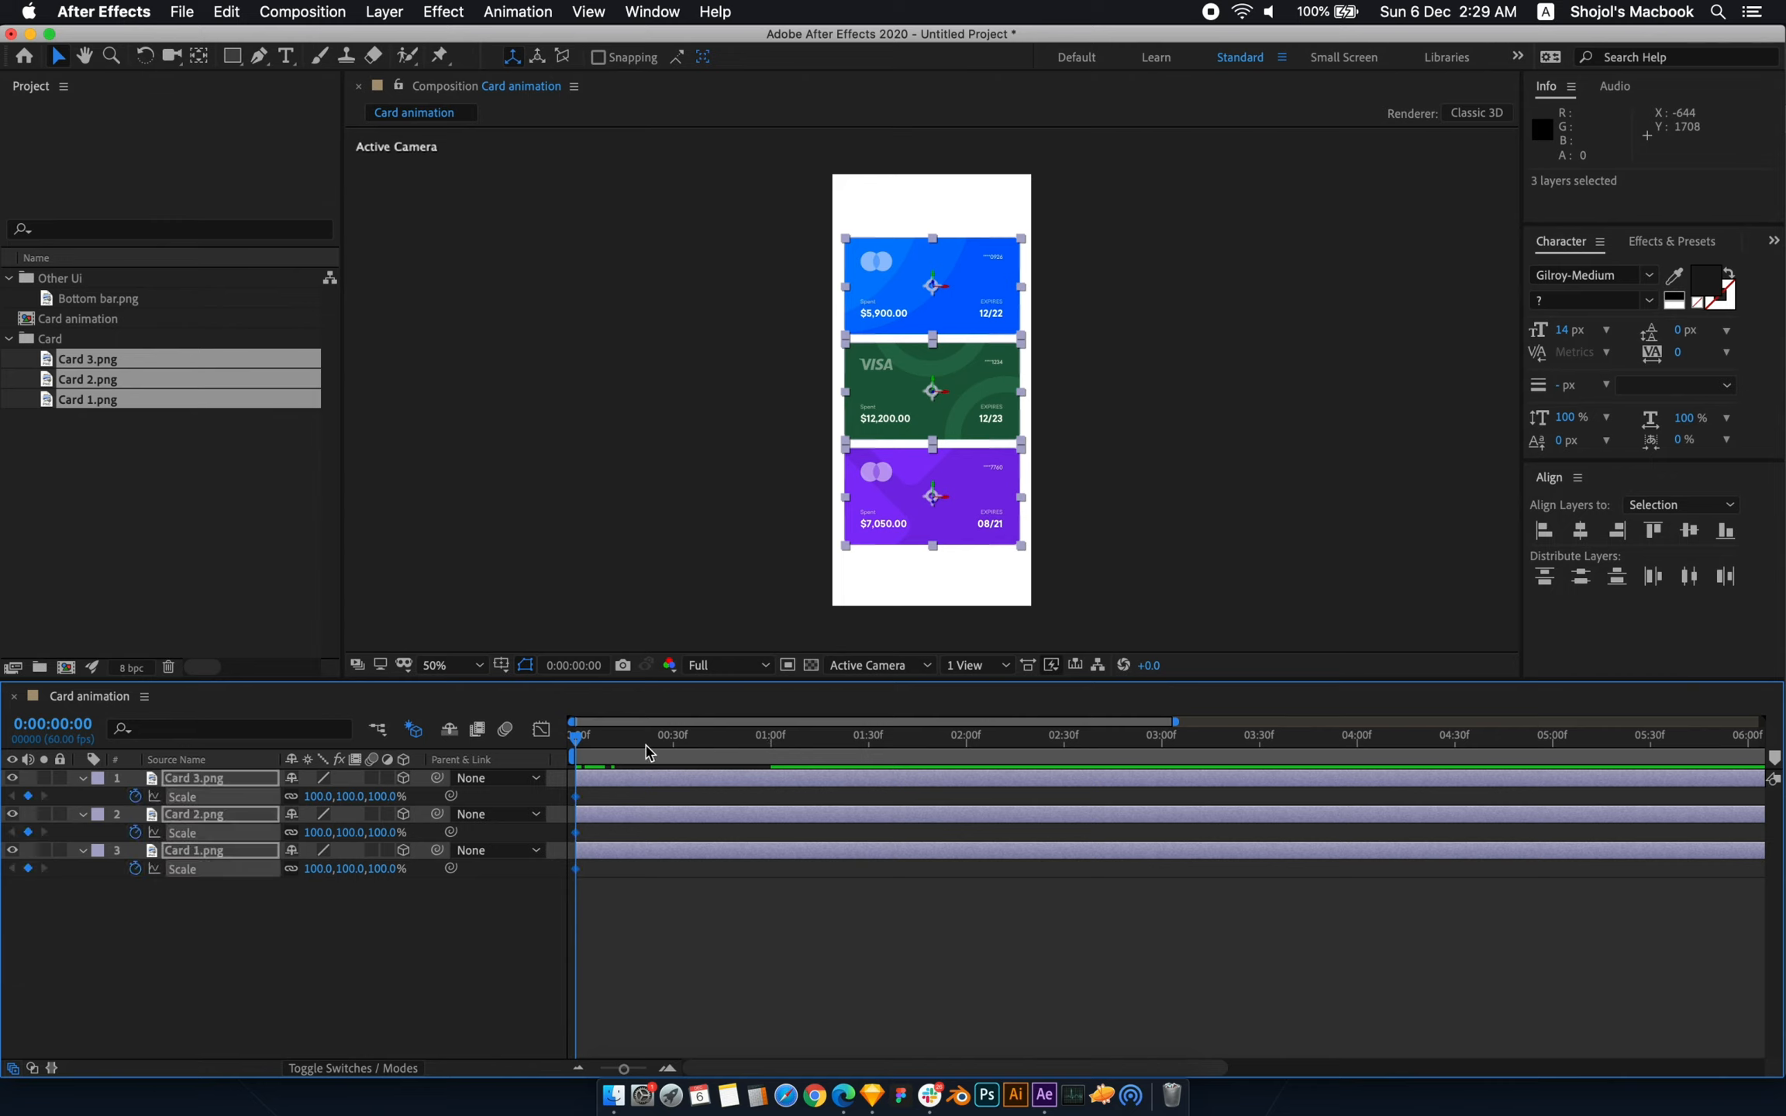
left_click_drag(648, 750, 770, 771)
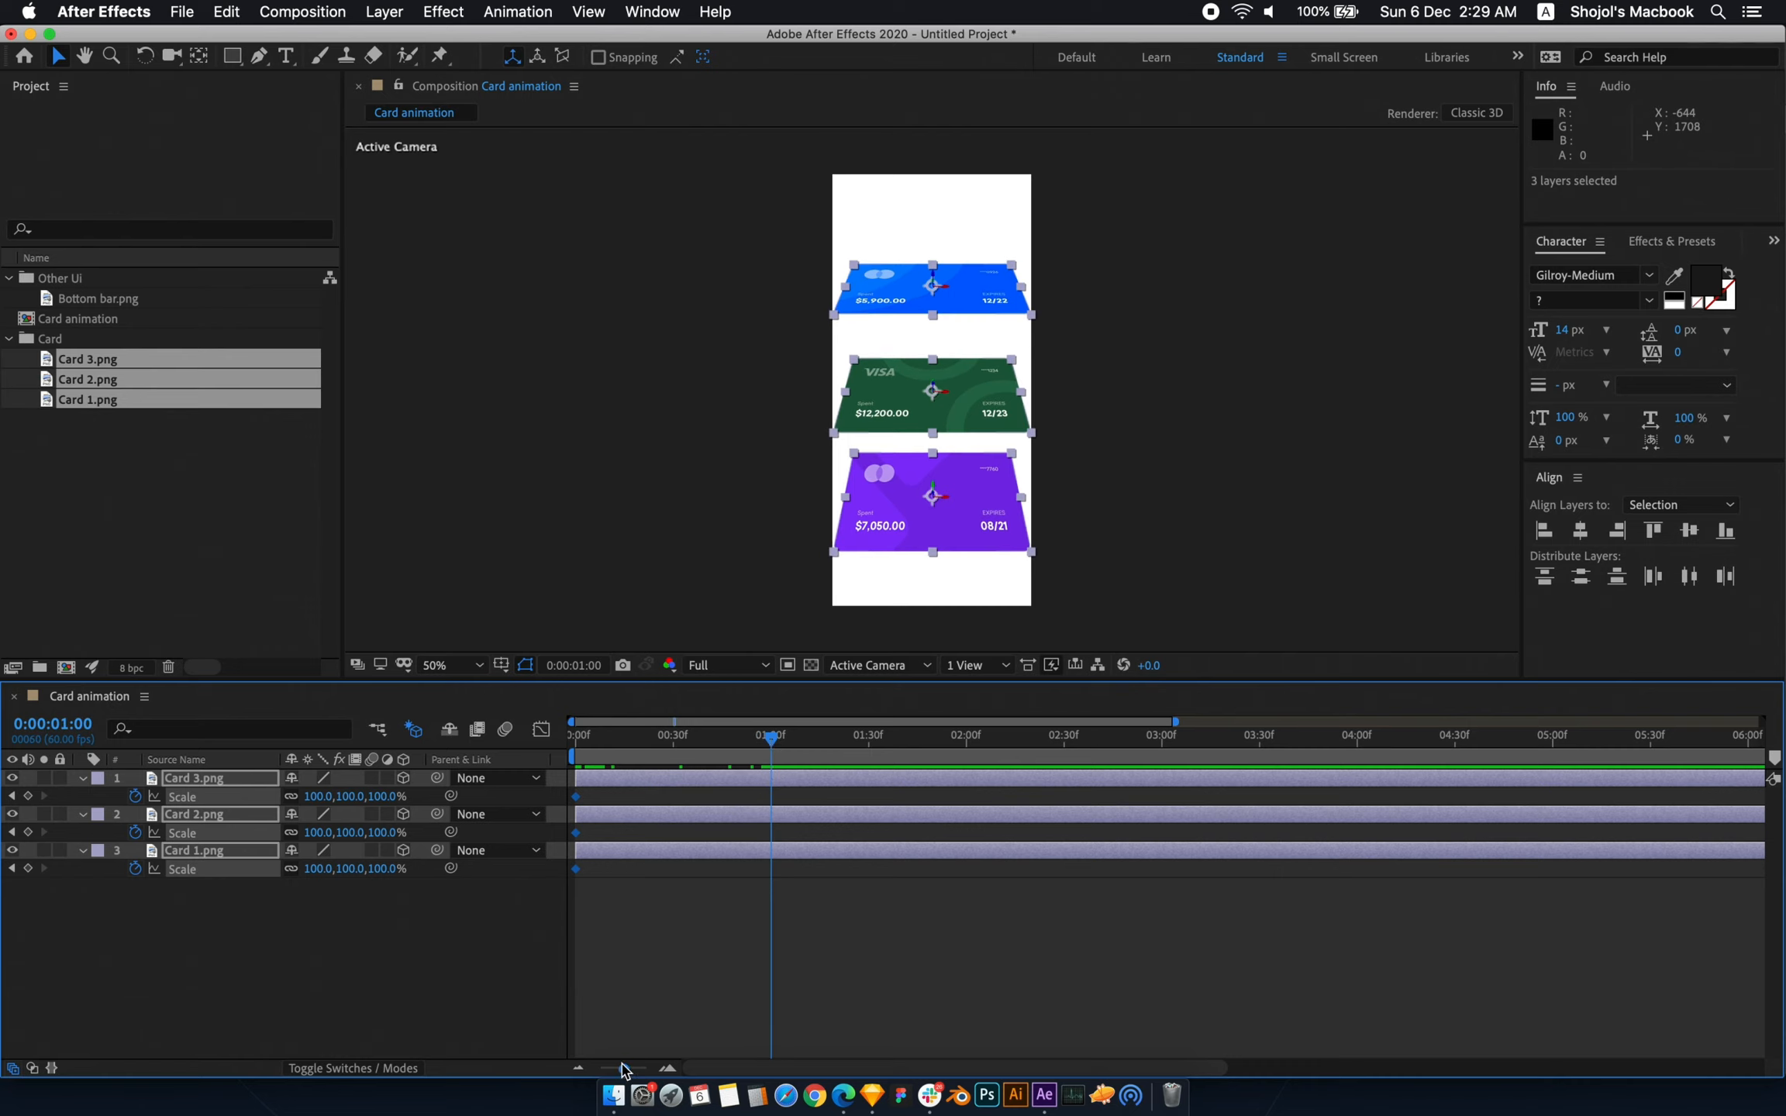
left_click_drag(622, 1069, 638, 1068)
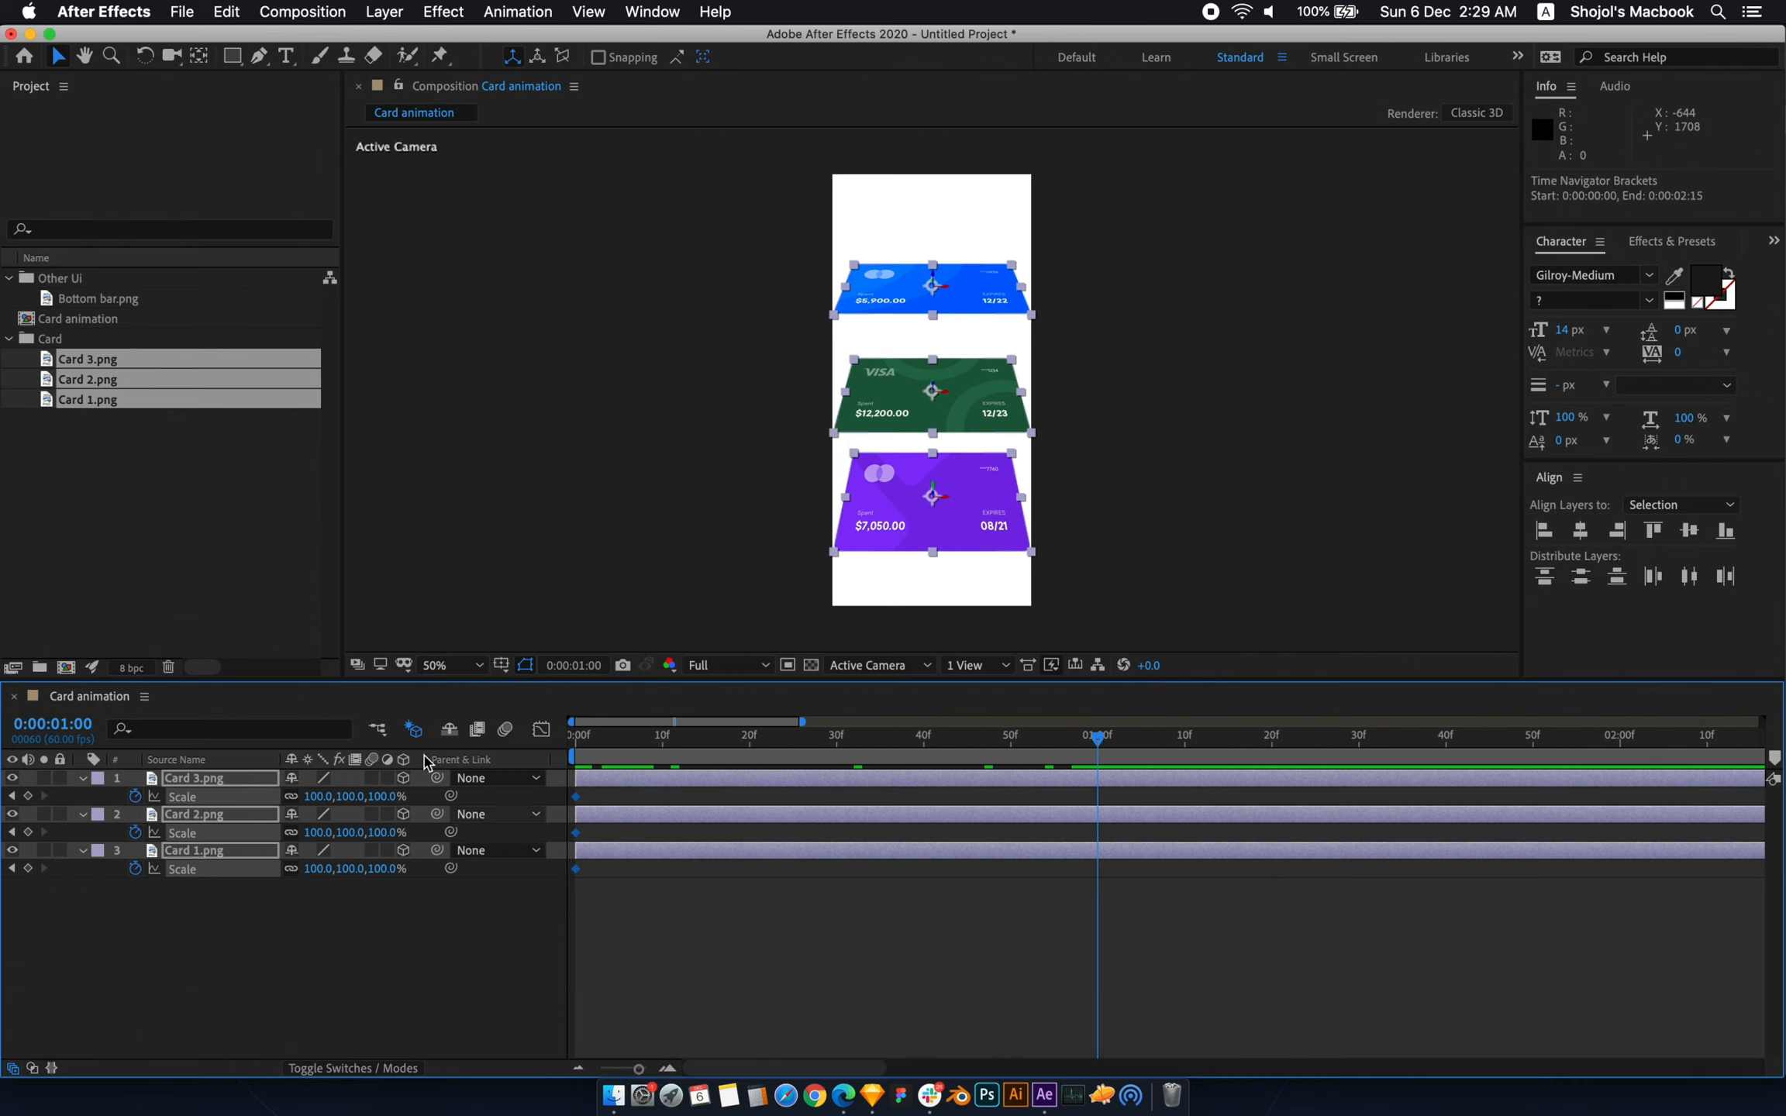
left_click_drag(381, 796, 369, 798)
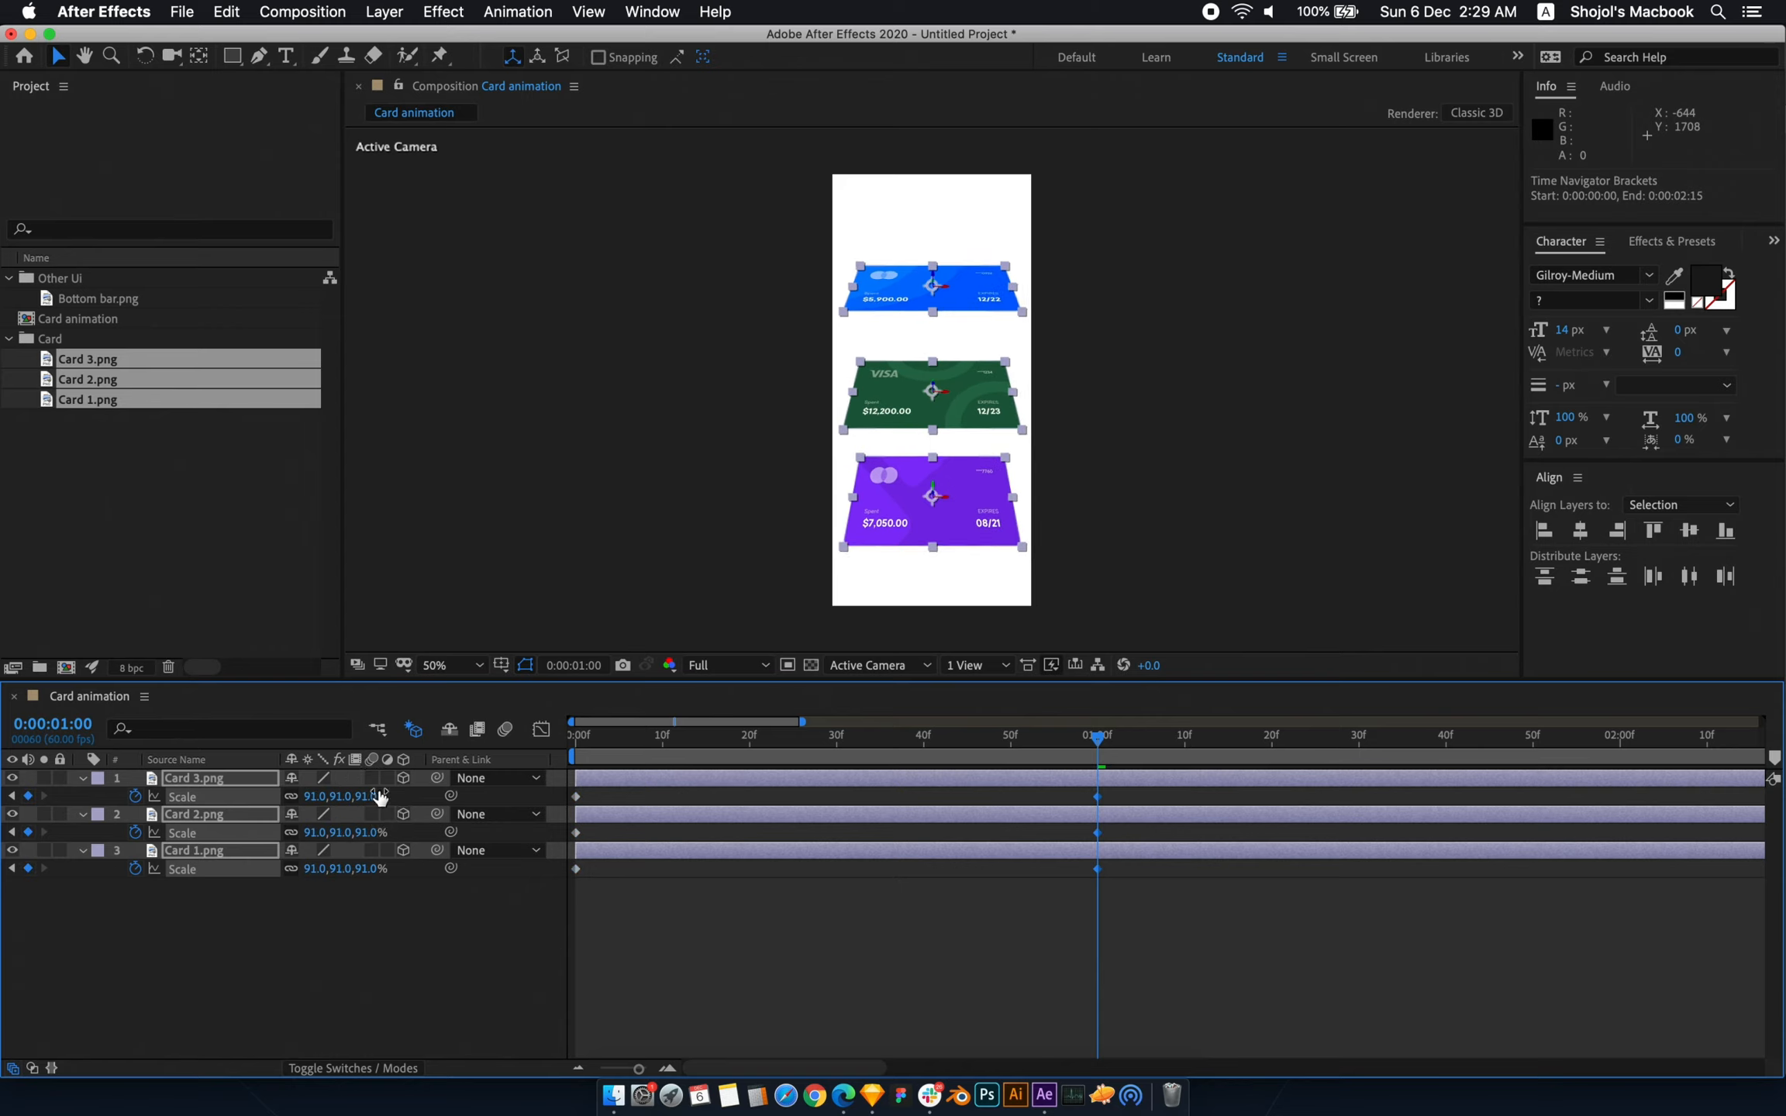
left_click(432, 587)
left_click_drag(624, 742, 489, 743)
key("space")
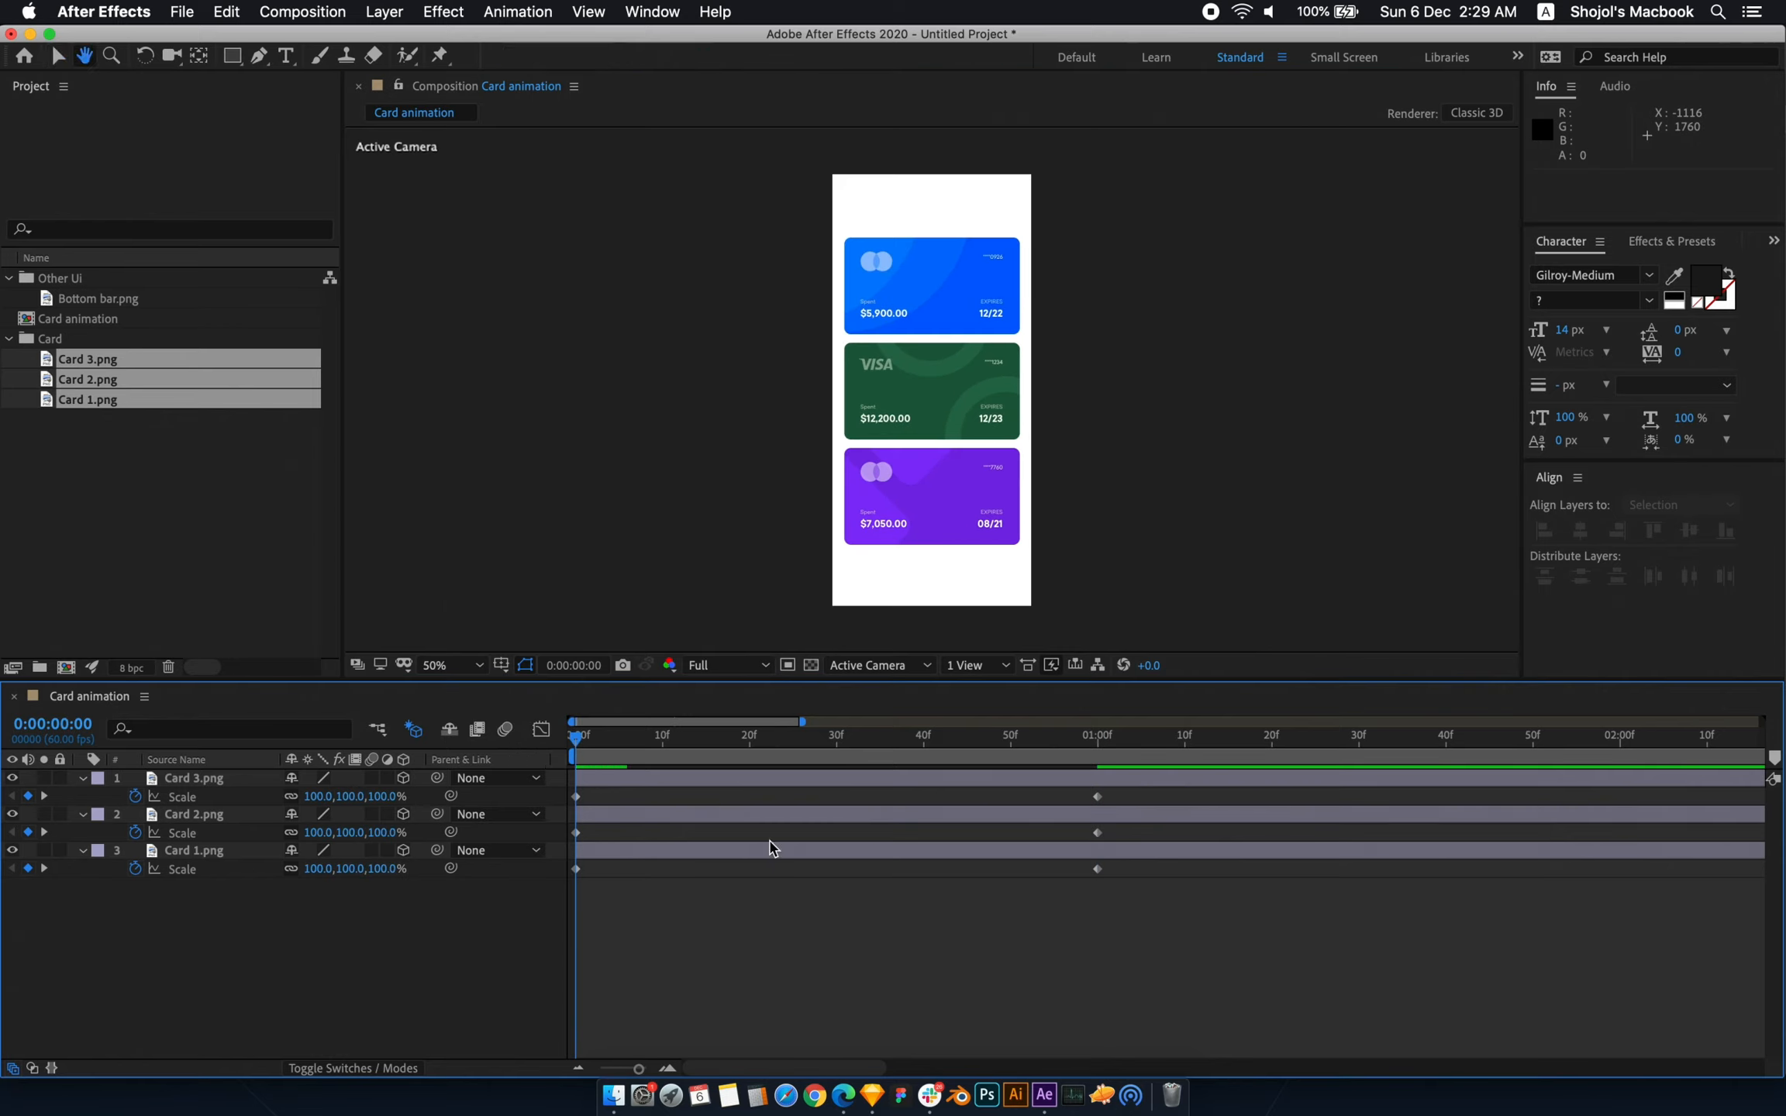
key("space")
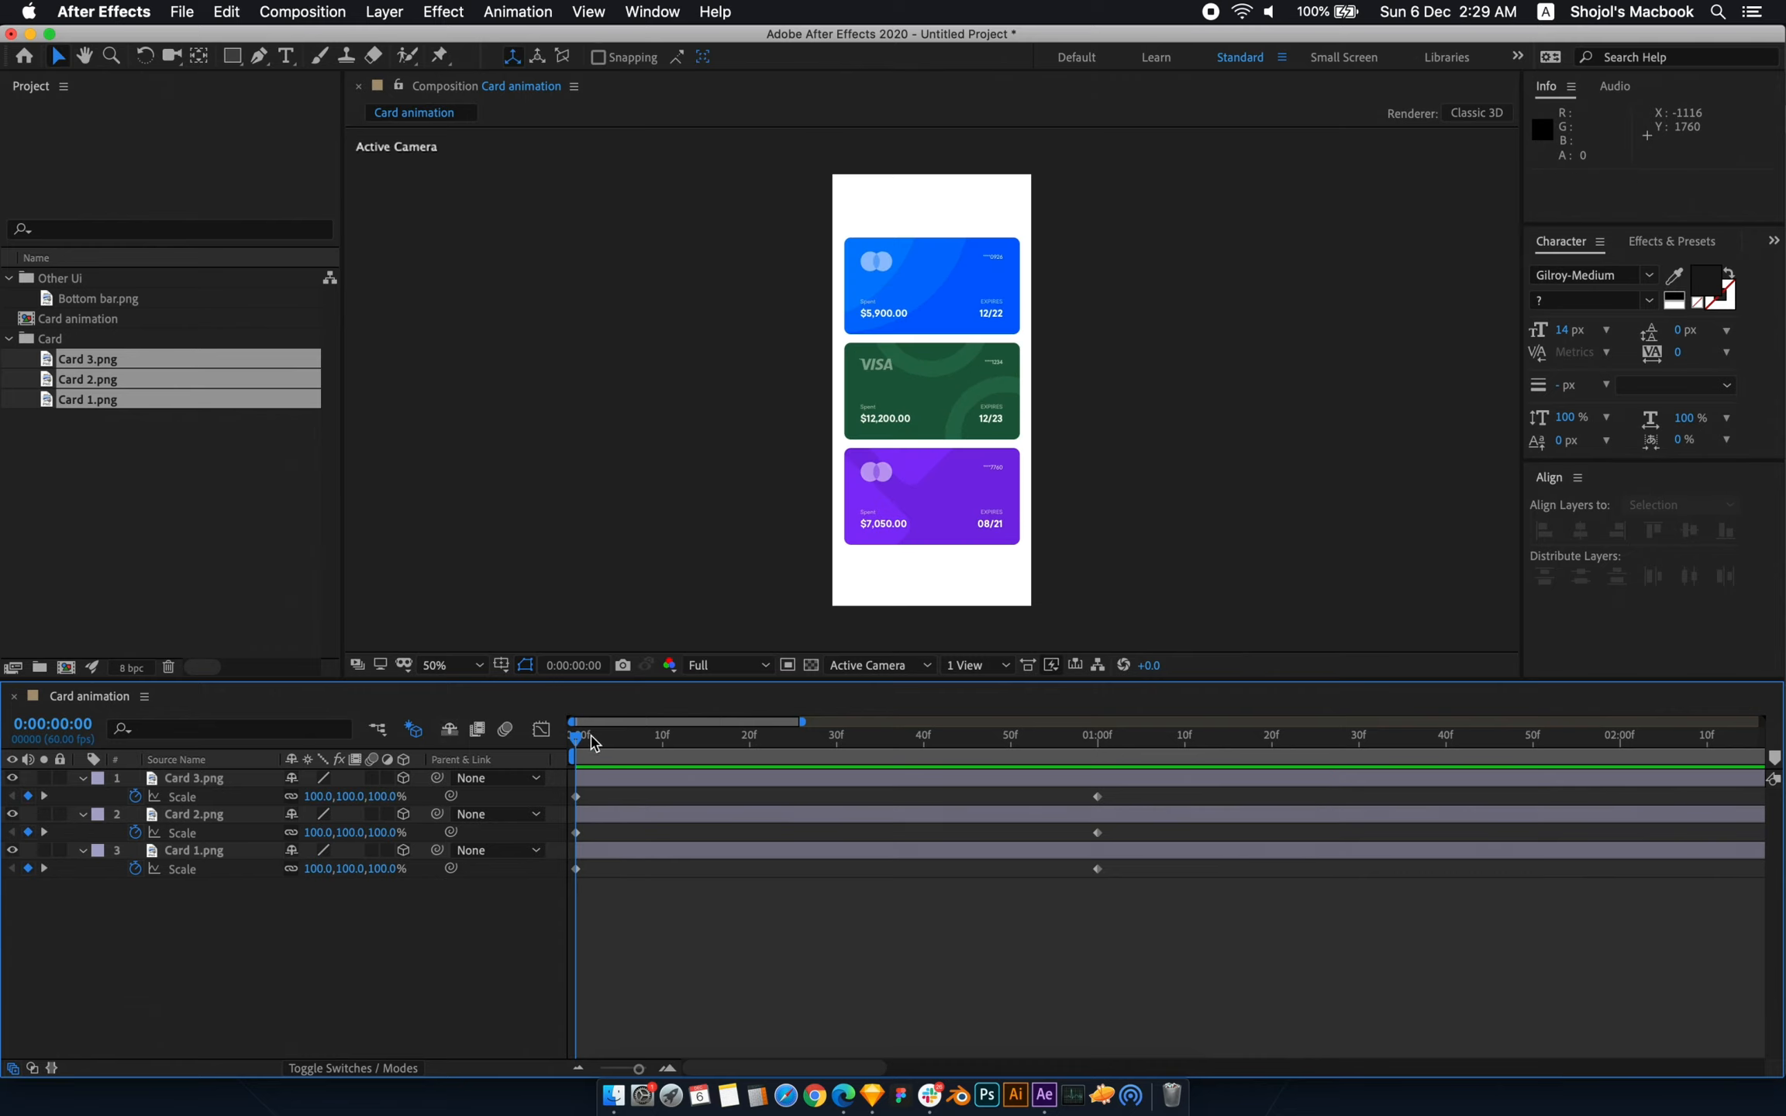
- Add Position keyframes to all three cards at 0:00, and move them up together at 1 second until Card 3 is at about y 226
left_click_drag(590, 742, 479, 755)
left_click(231, 778)
left_click(233, 851, "shift")
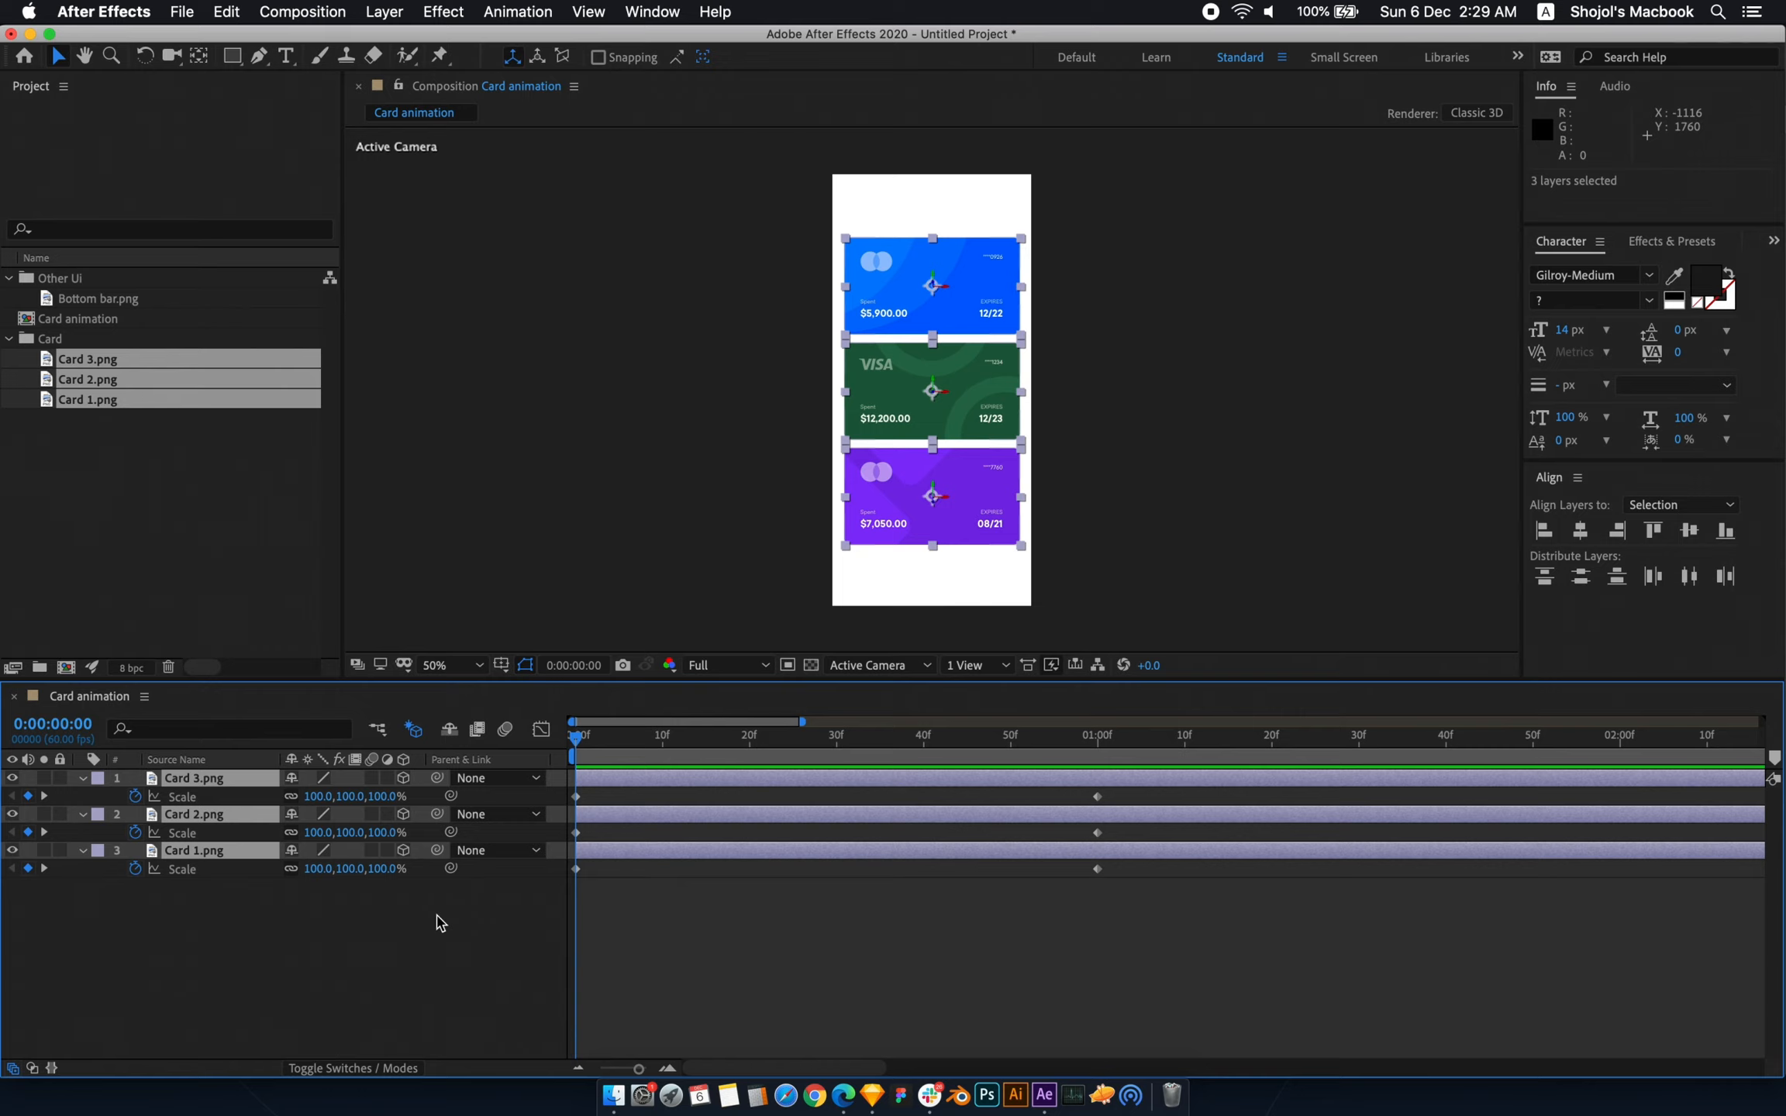
key("p")
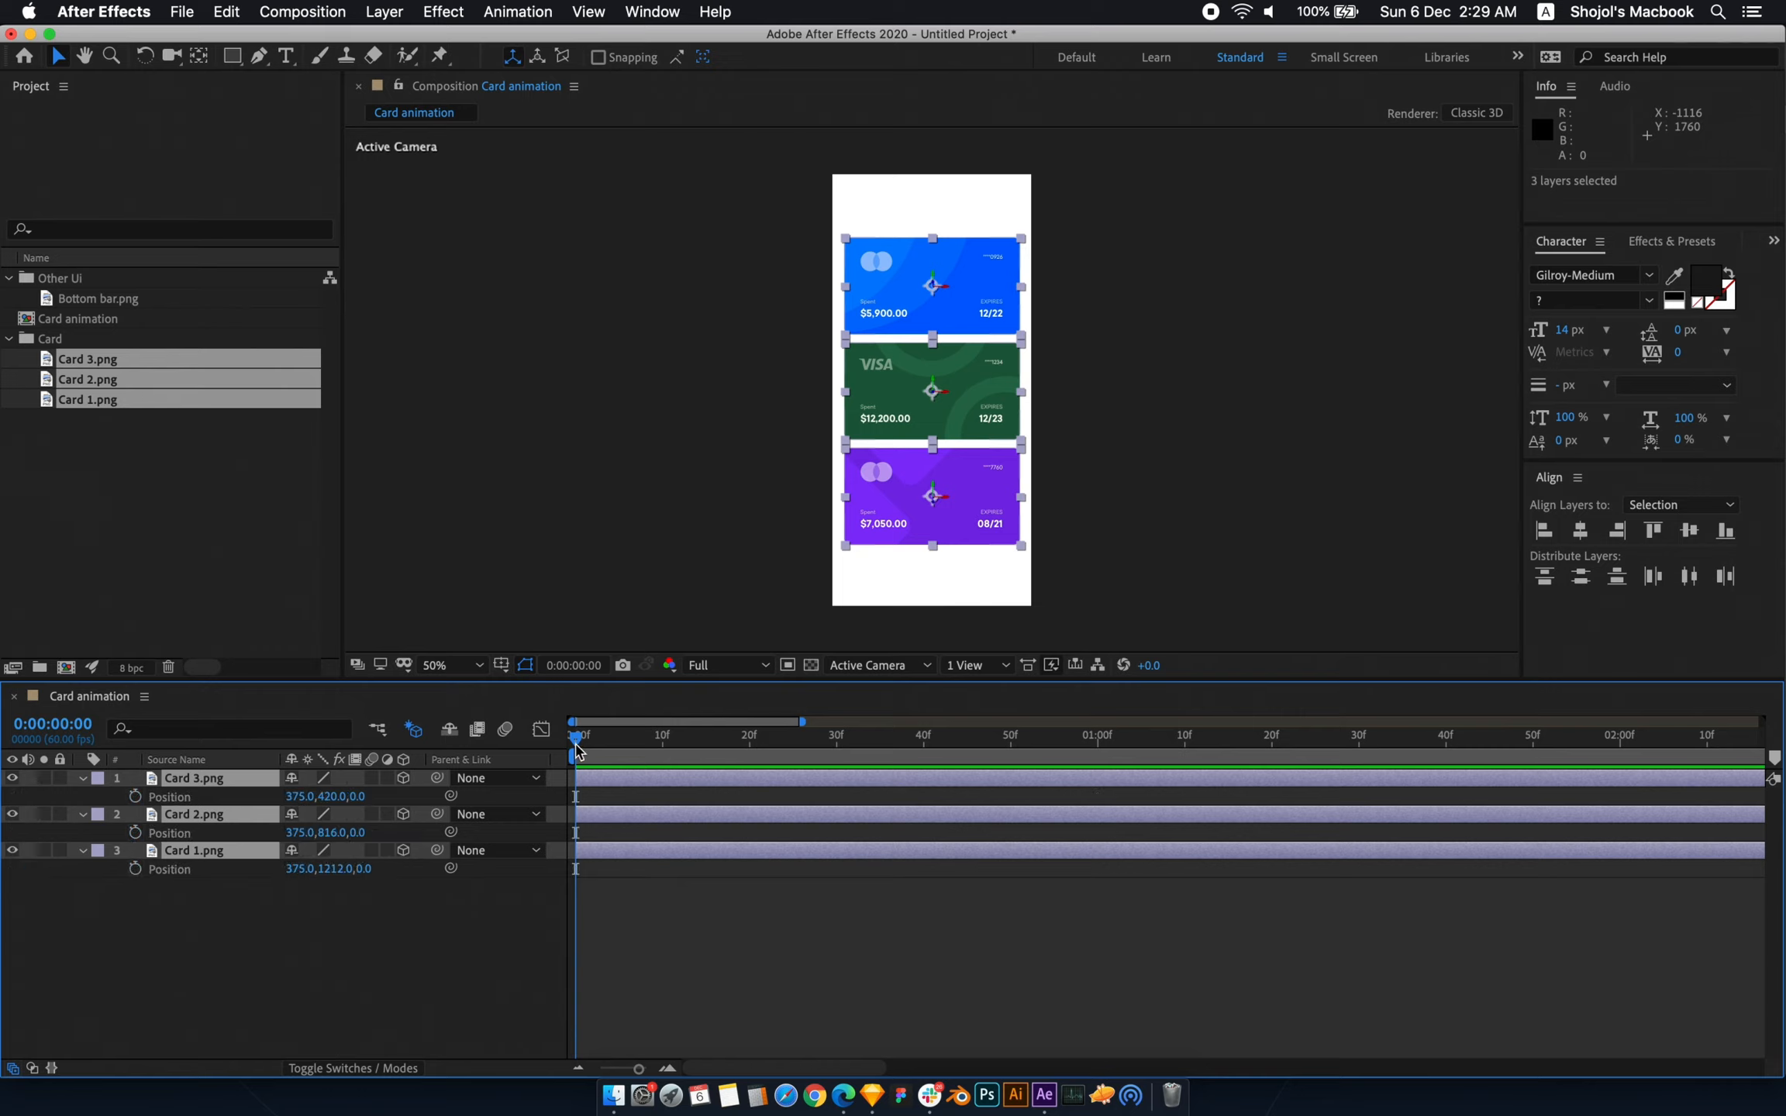
left_click(135, 797)
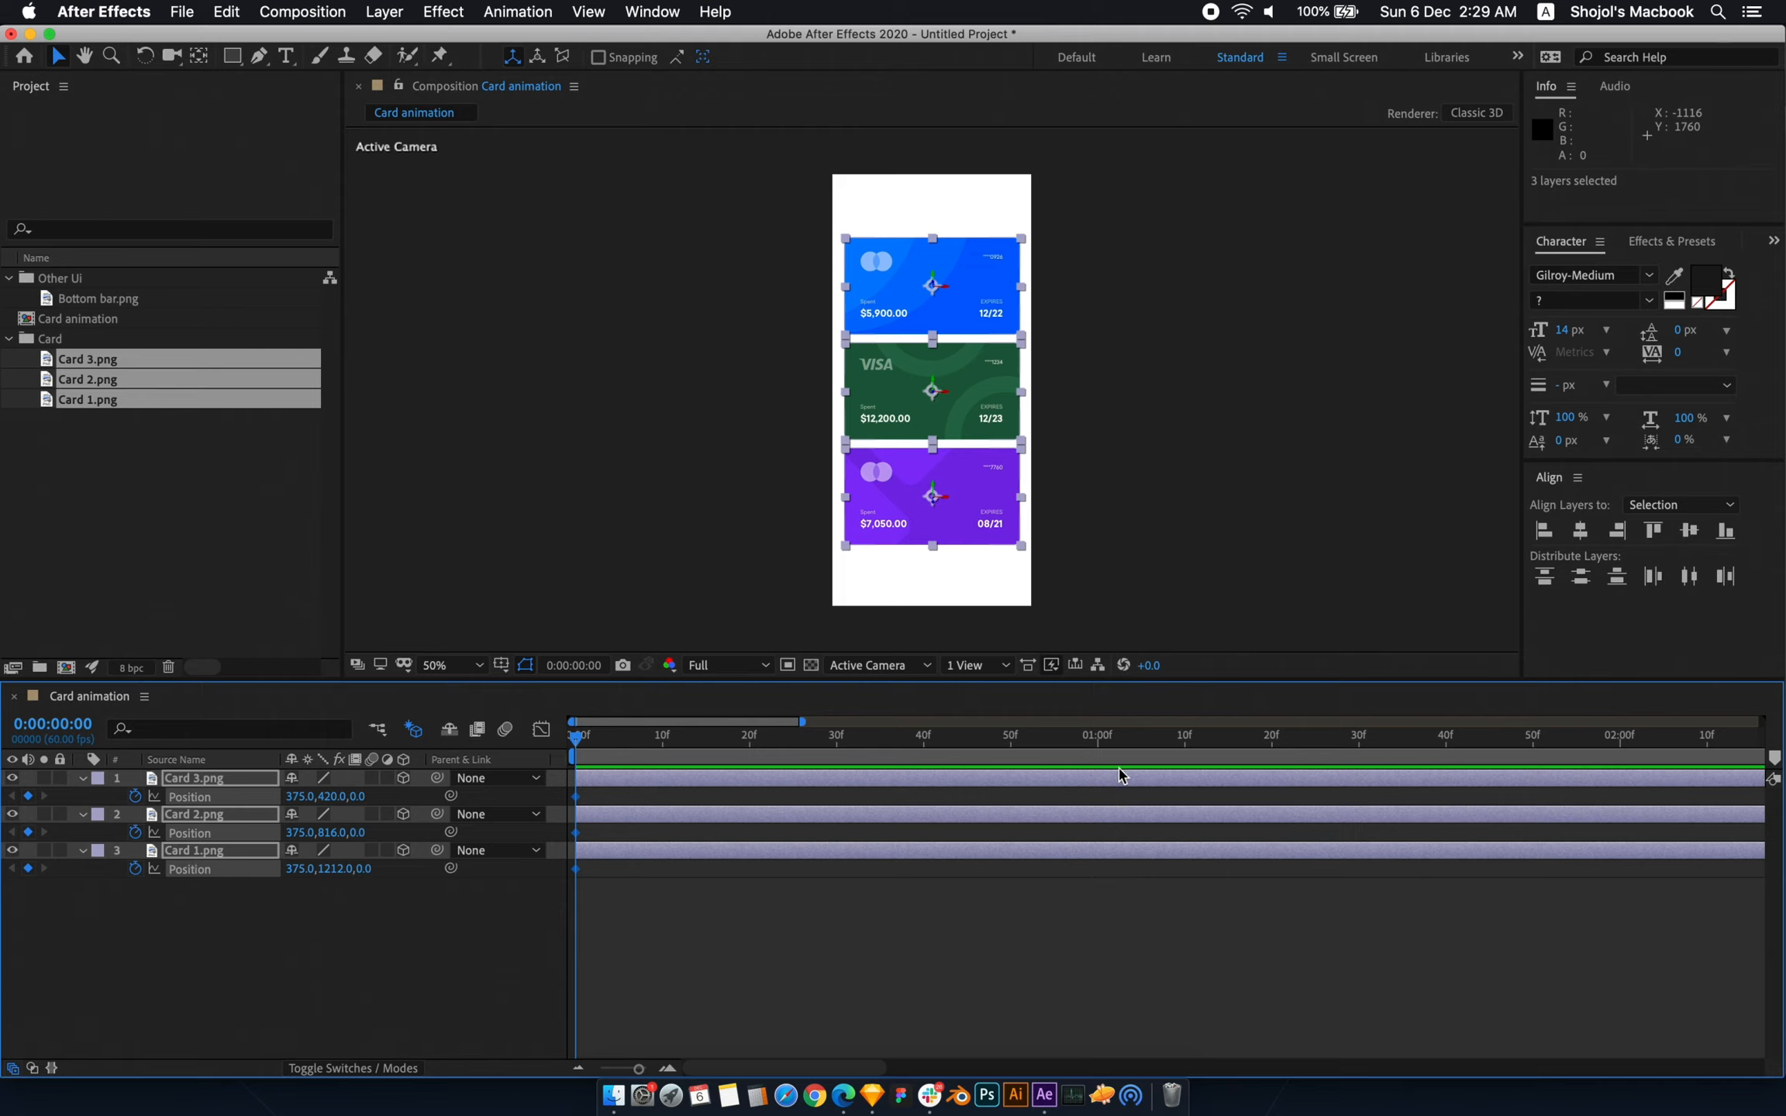
left_click(1096, 745)
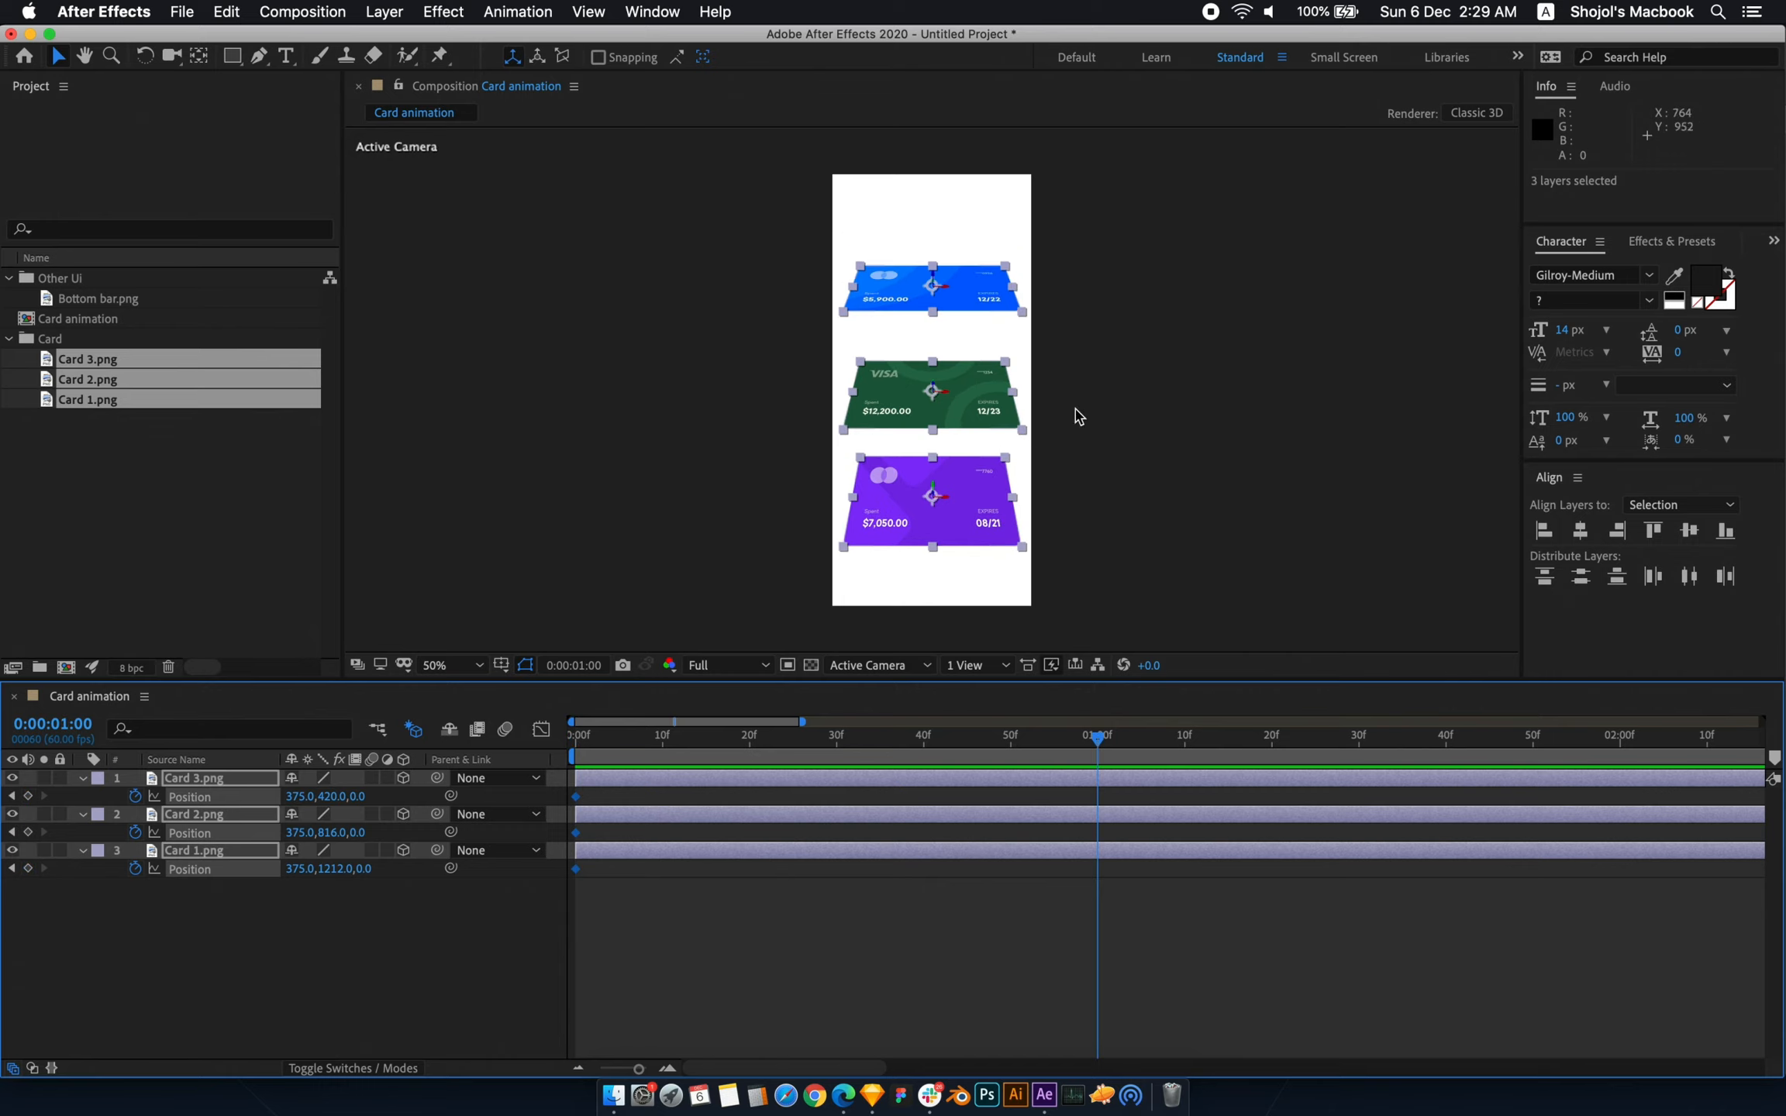
left_click_drag(965, 291, 966, 239)
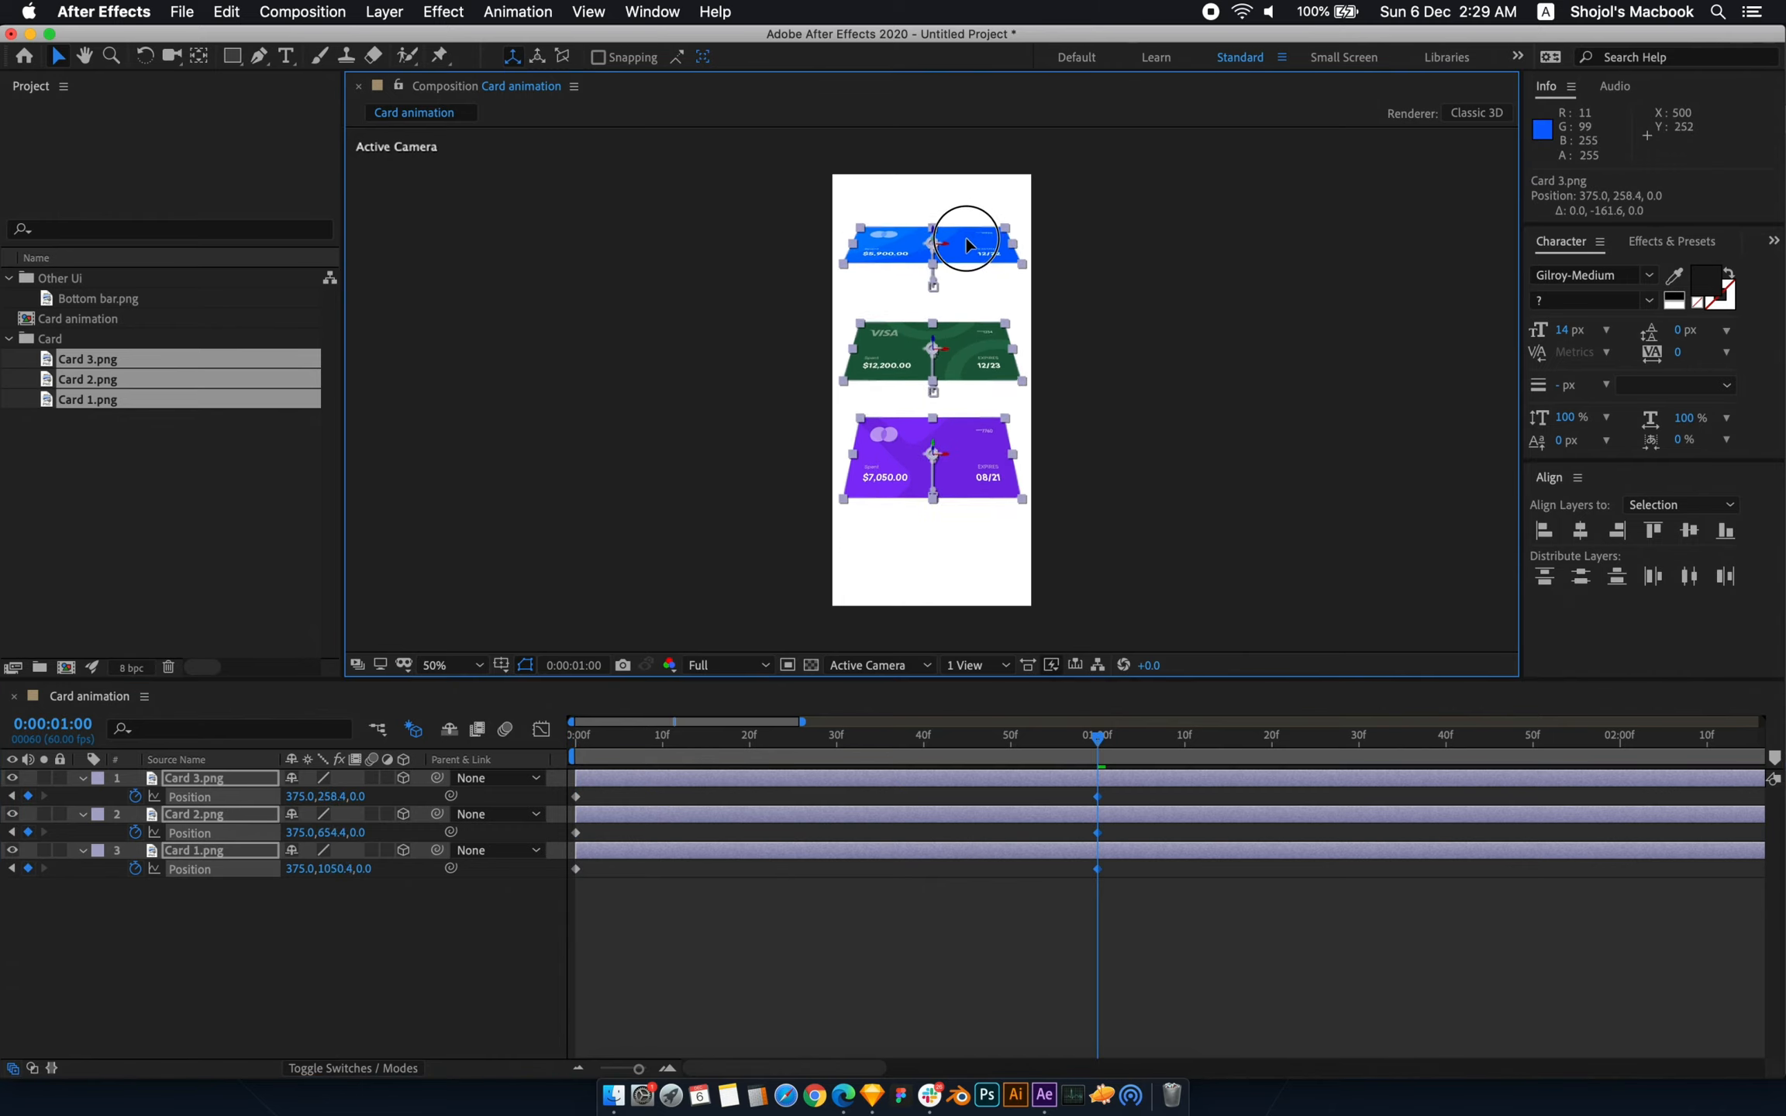
left_click(1099, 358)
- At 1 second, move Card 2 up to about y 311 and Card 1 up to about y 396, overlapping them behind the blue card
scroll(1054, 333, "up", 2)
scroll(1052, 330, "down", 1)
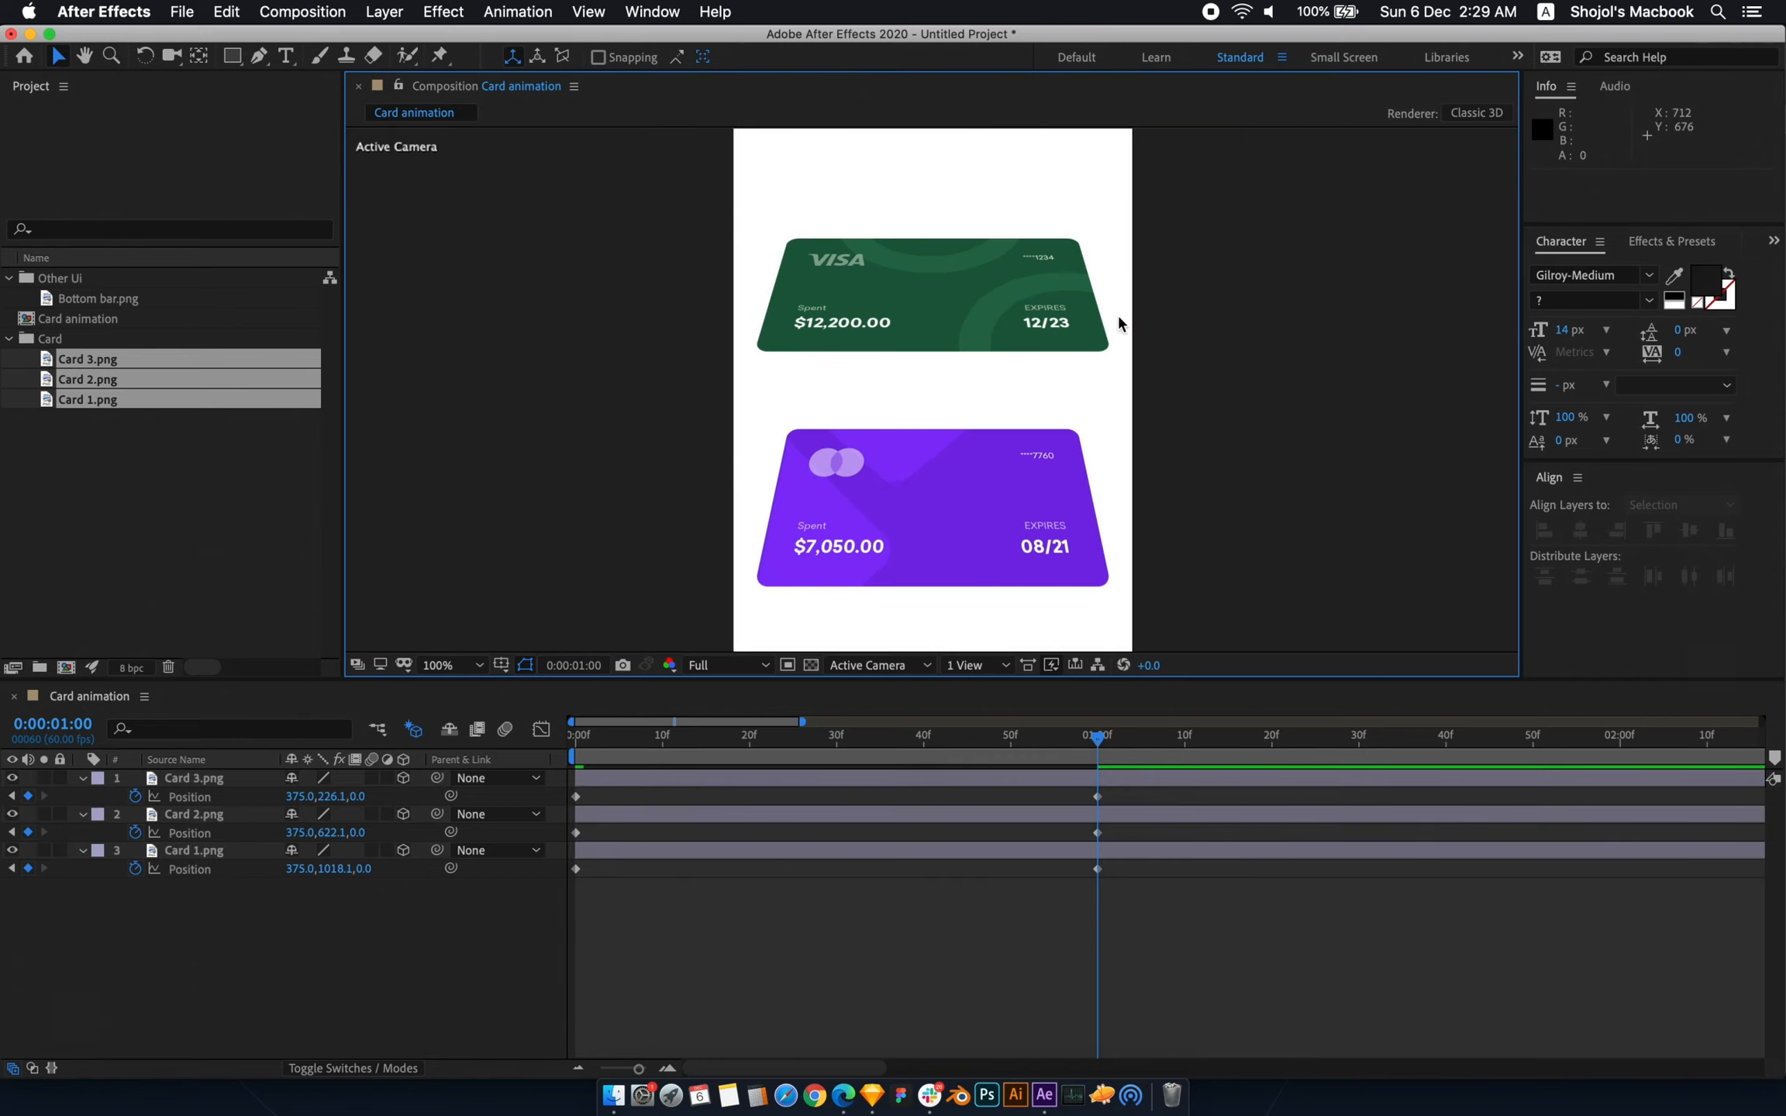
scroll(1119, 318, "up", 5)
left_click_drag(958, 486, 961, 312)
left_click_drag(995, 587, 966, 310)
left_click(1212, 513)
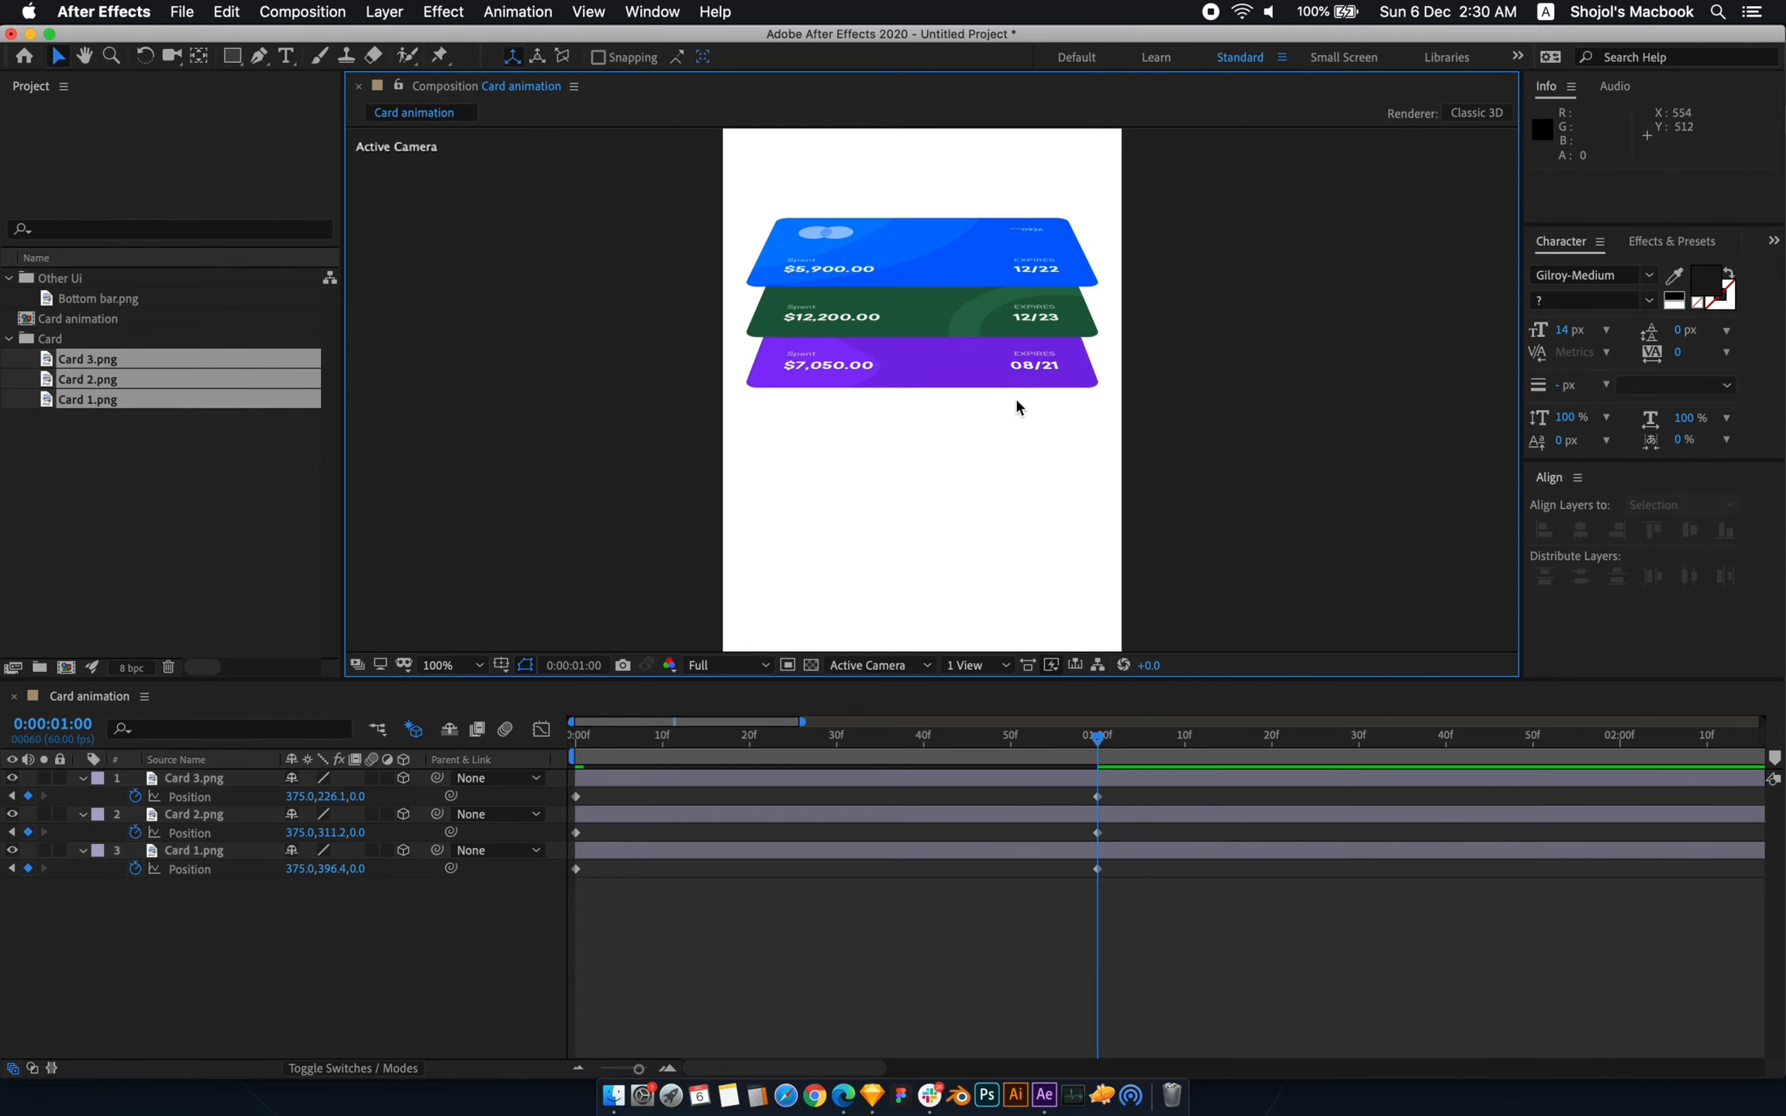
- Try to distribute the three stacked card layers evenly by their vertical centers
left_click(990, 366)
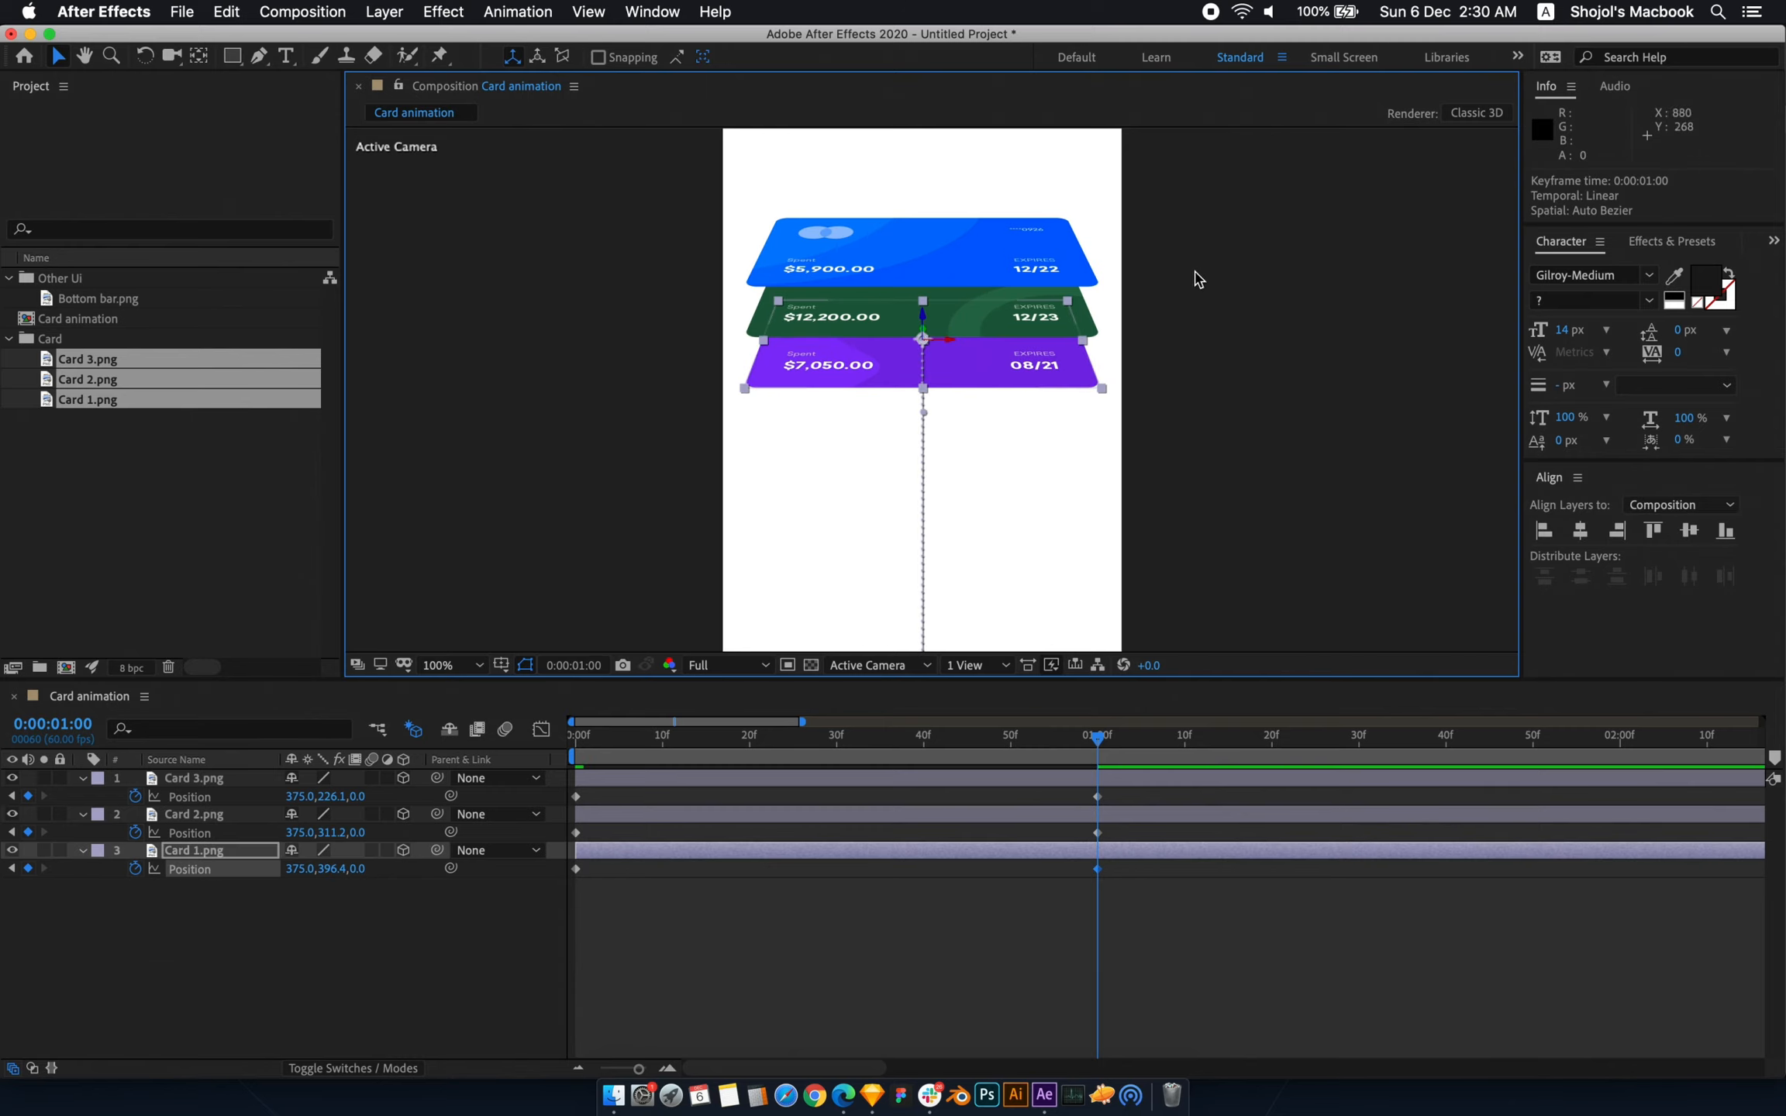
left_click_drag(663, 469, 1175, 199)
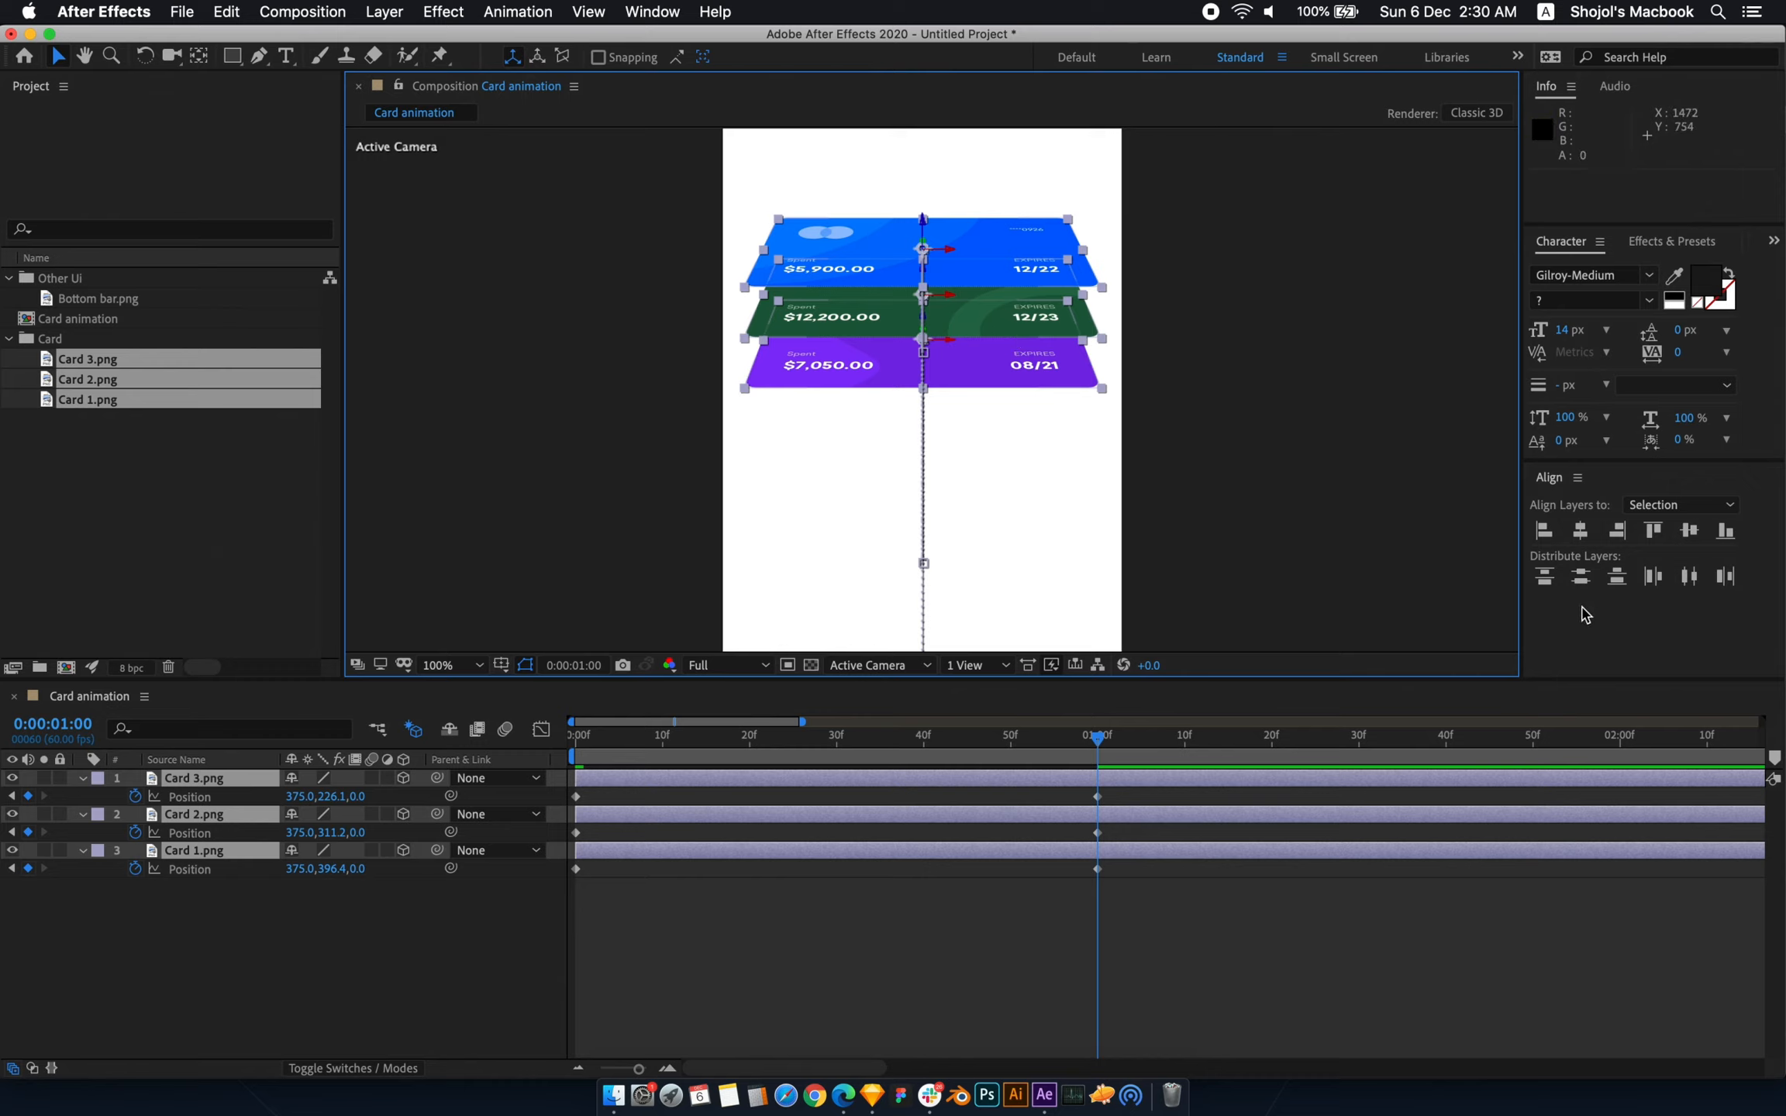
left_click(1580, 576)
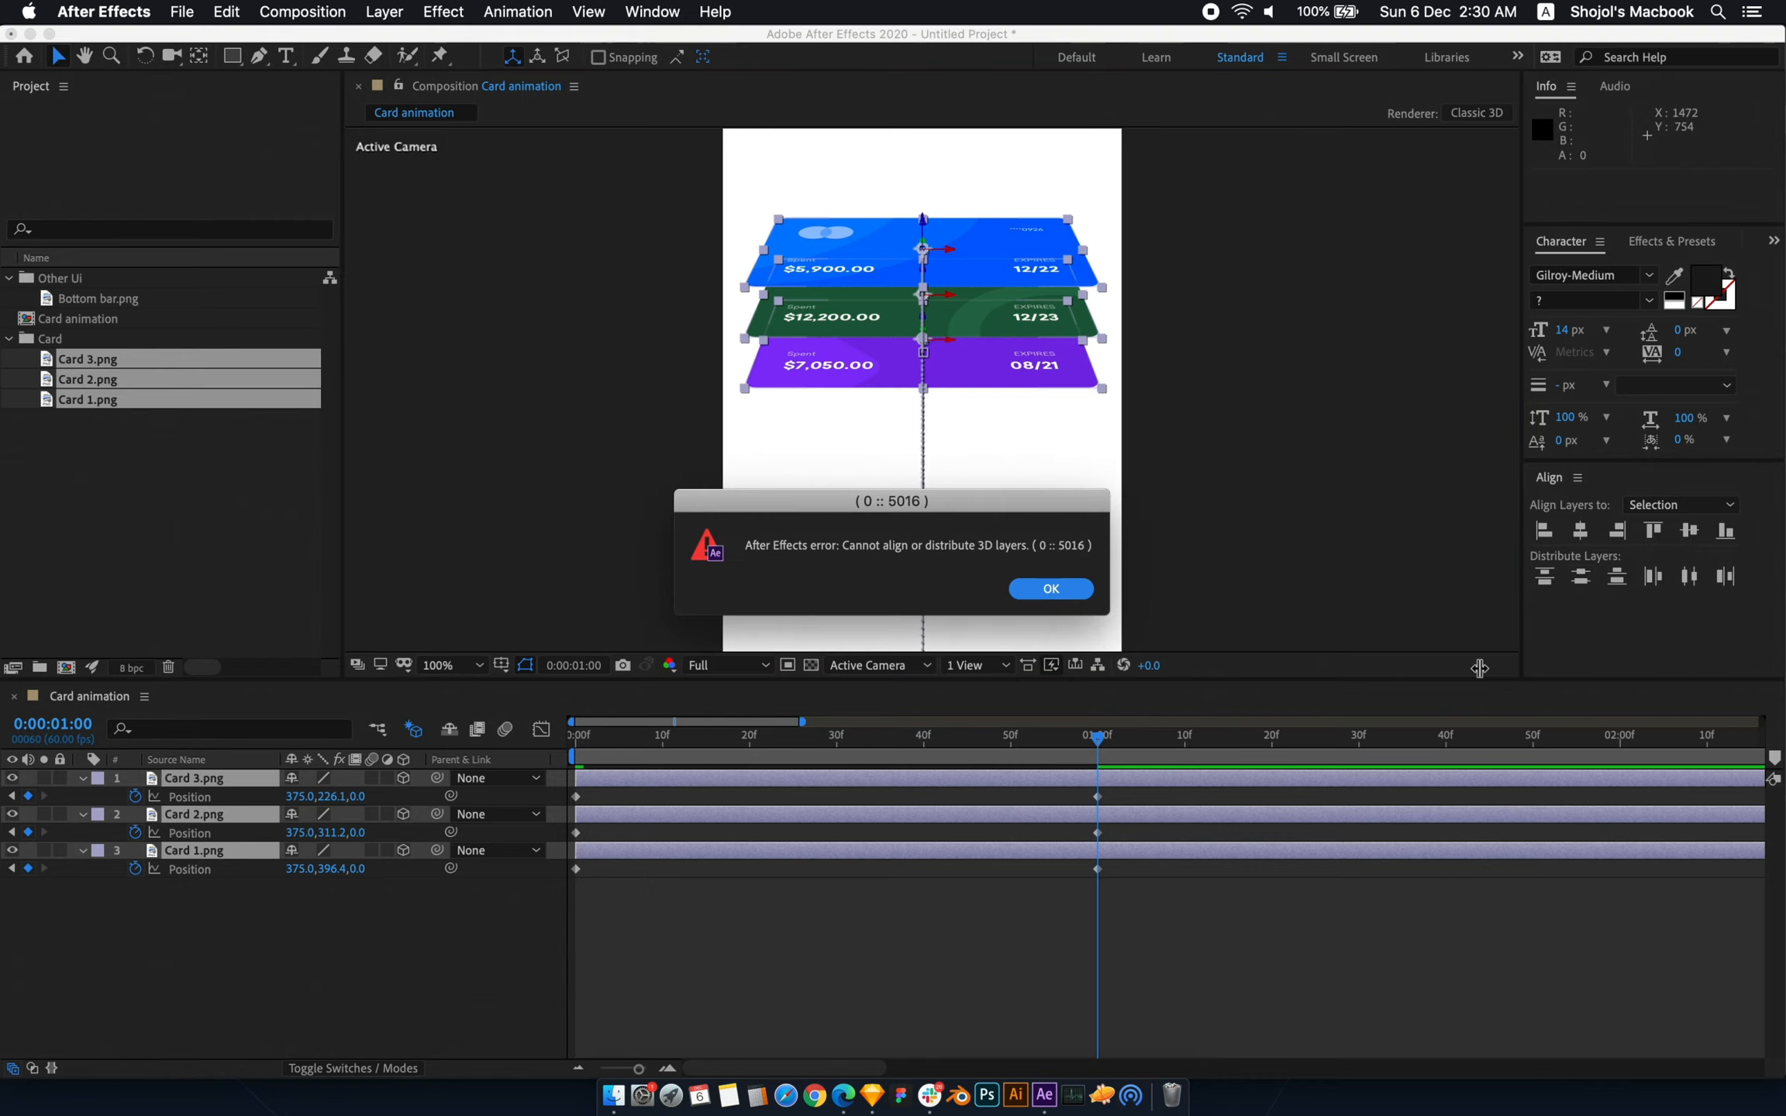
left_click(1048, 589)
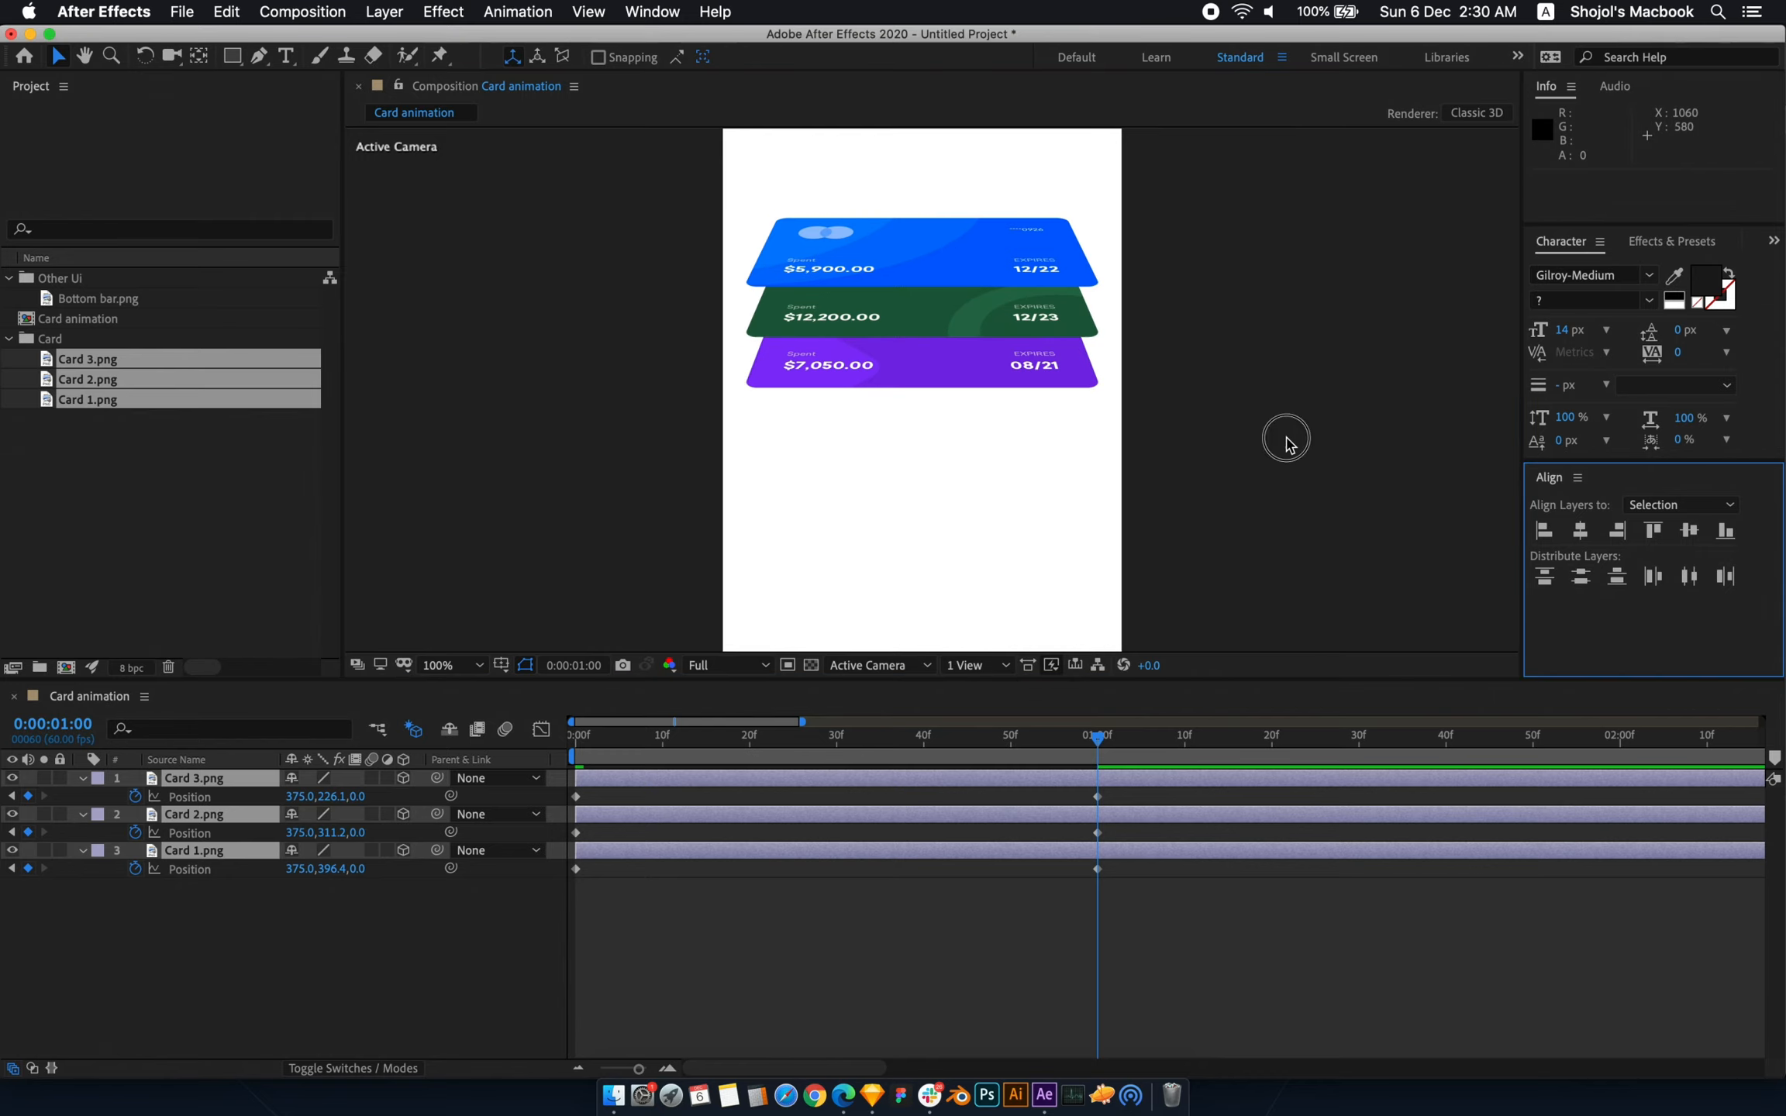
- Nudge the purple Card 1 up to about y 393 at 1 second to even out the stack spacing
left_click(1284, 438)
scroll(928, 343, "up", 2)
scroll(976, 387, "up", 3)
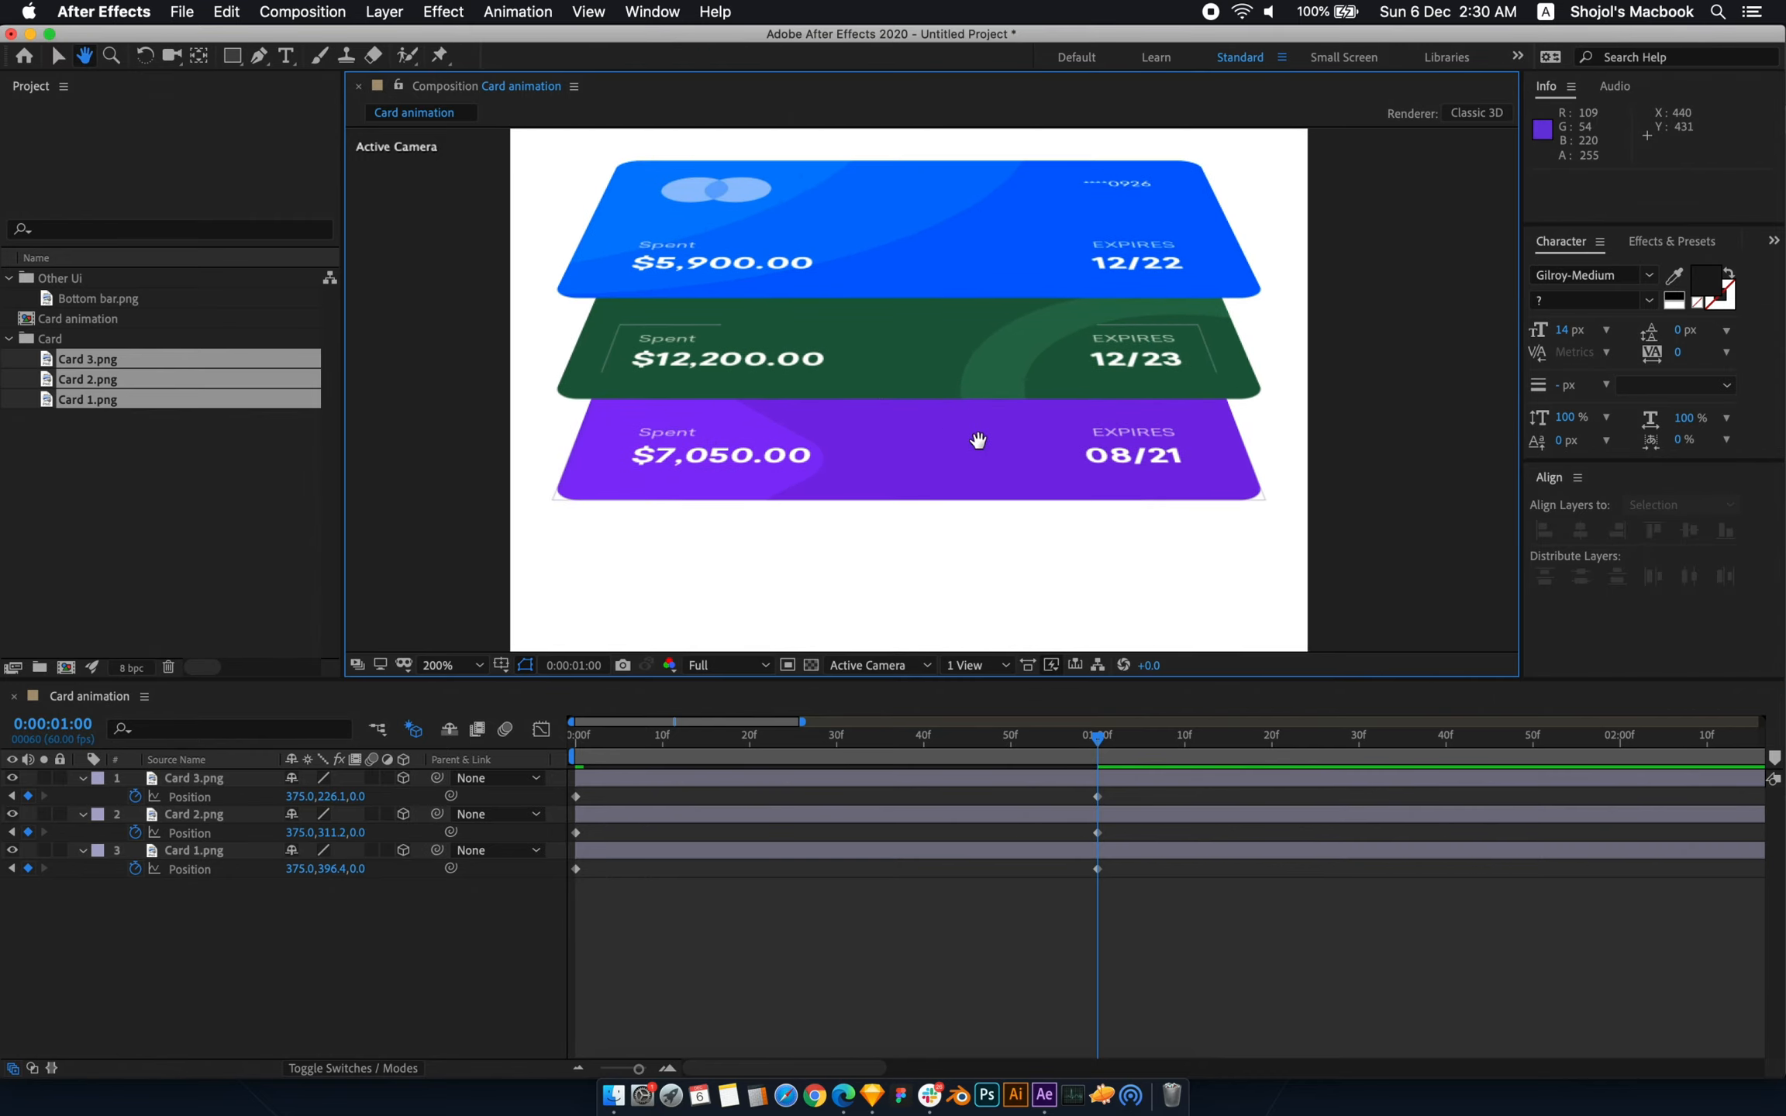
left_click(954, 464)
left_click_drag(954, 462, 954, 457)
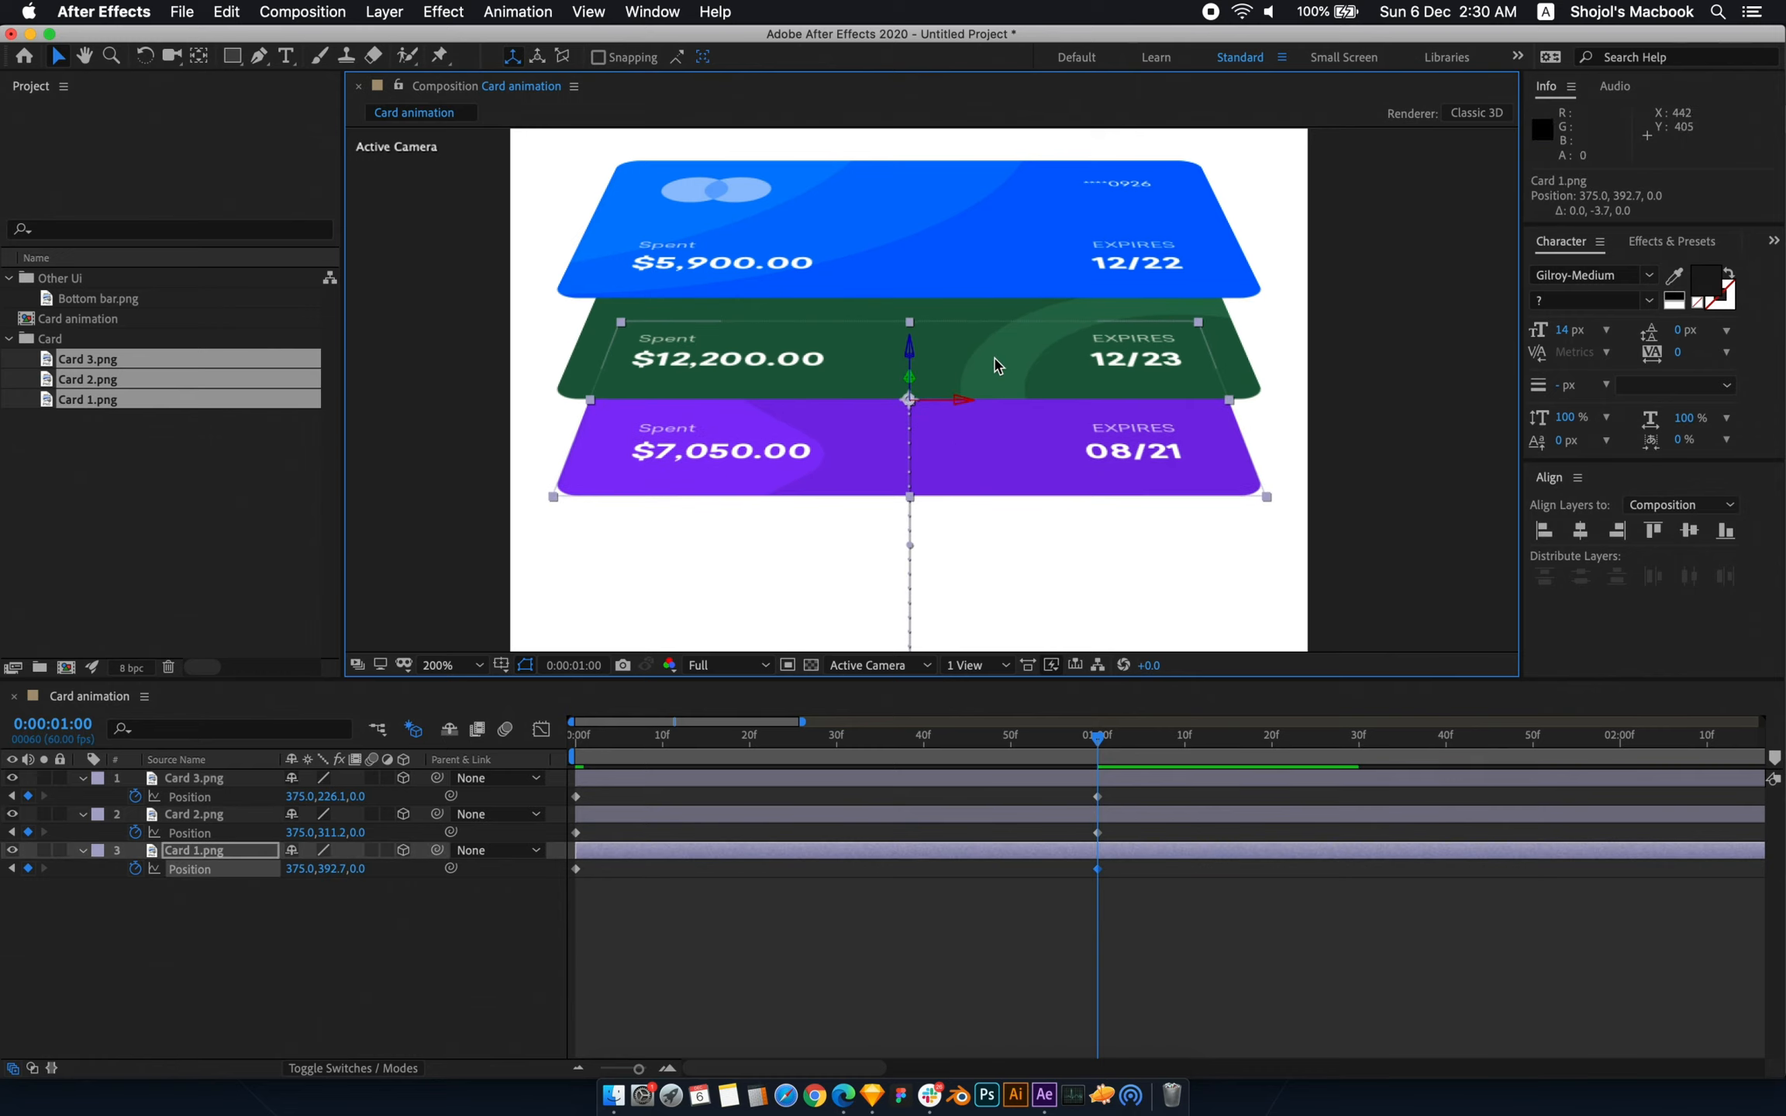
- At 1 second, nudge the green Card 2 up to about y 308 and the purple Card 1 up to y 389
left_click(1457, 394)
left_click_drag(989, 356, 991, 351)
left_click(1197, 476)
left_click_drag(1040, 463, 1040, 459)
left_click(1401, 484)
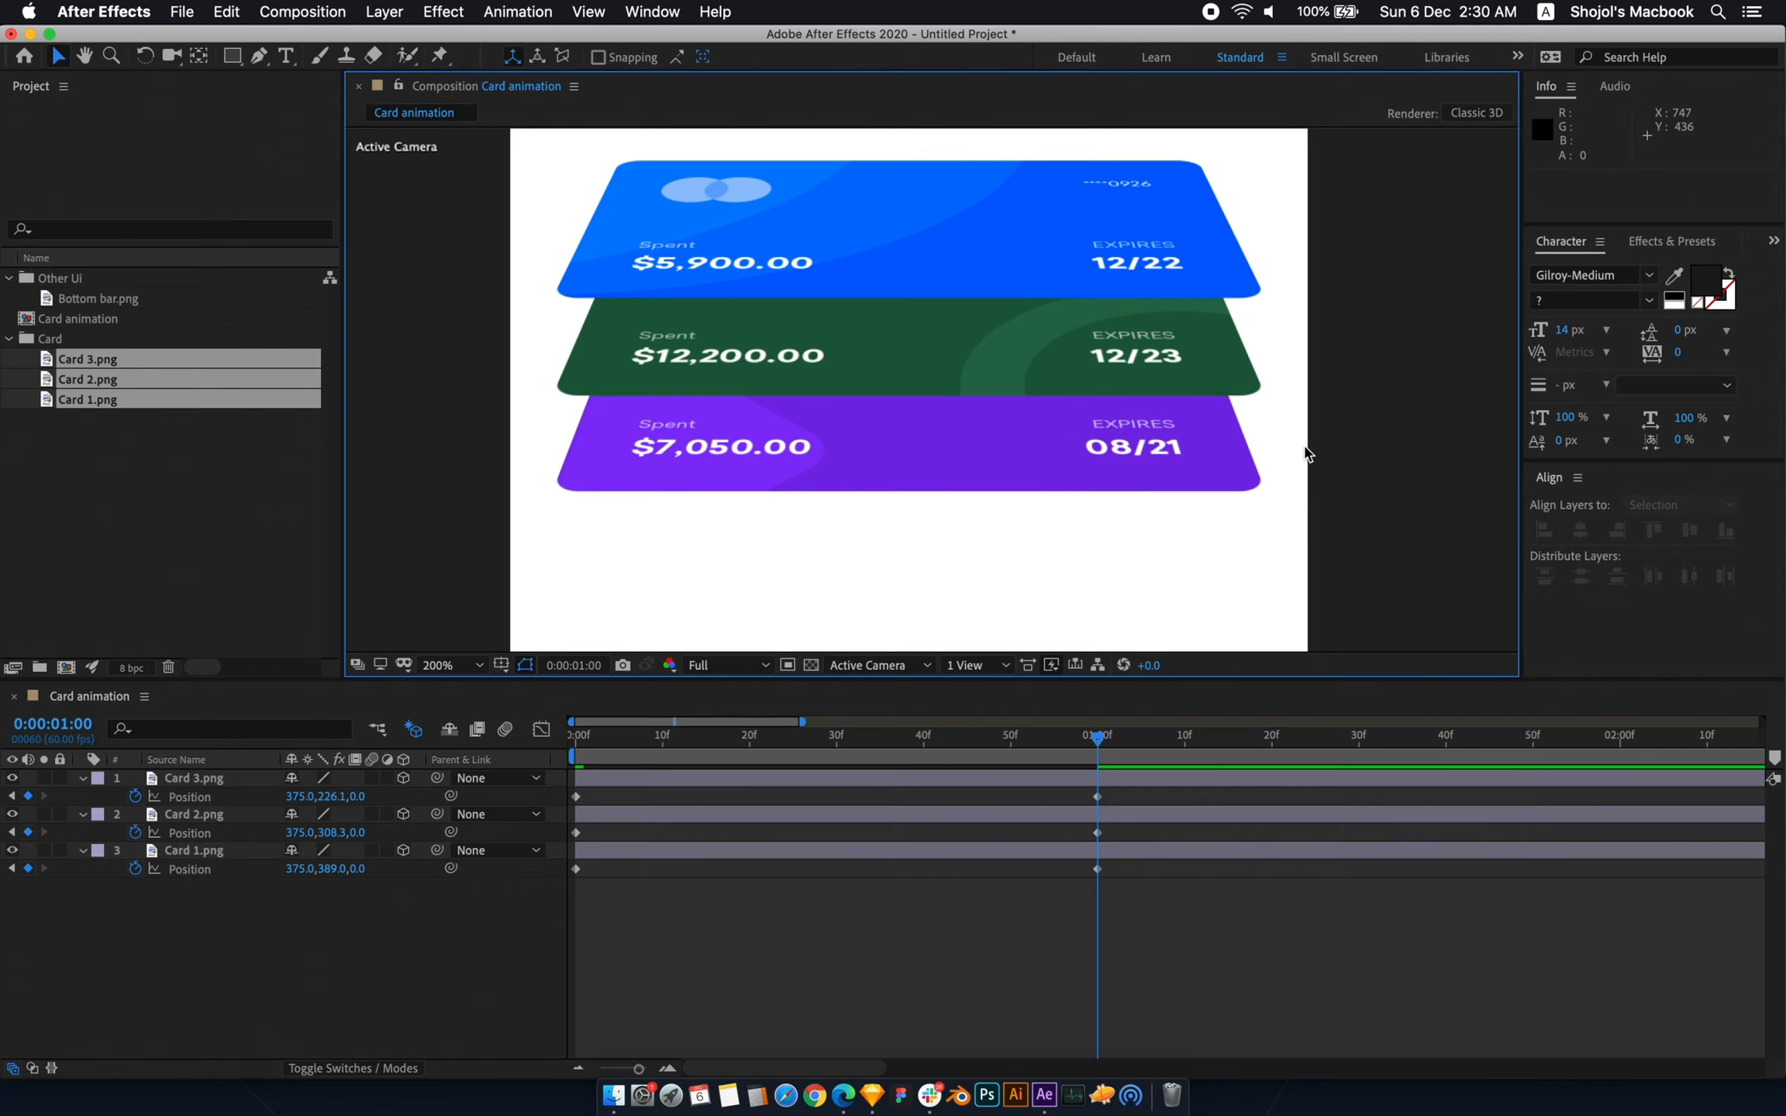
scroll(1307, 452, "down", 2)
key("space")
left_click_drag(1295, 477, 1325, 351)
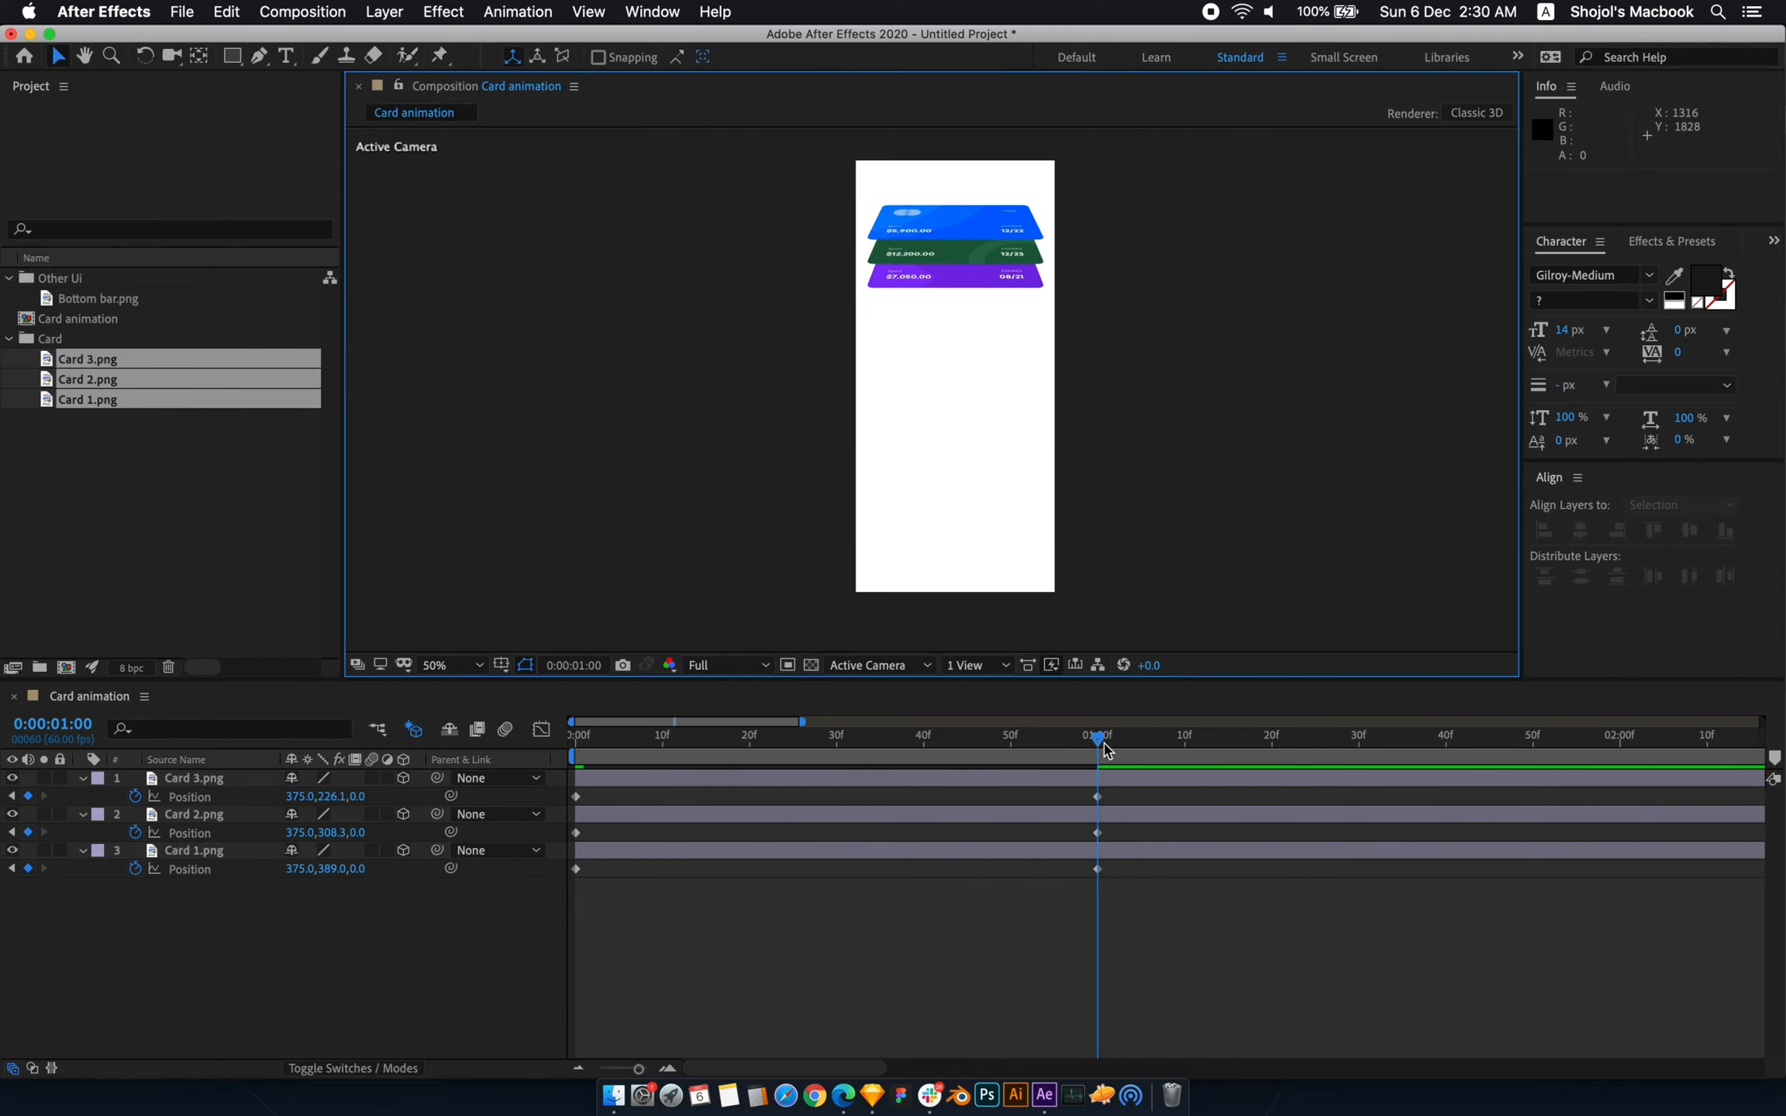
- Return to 0:00, reveal all keyframed properties of the three card layers, and preview the animation
key("Home")
left_click_drag(240, 904, 191, 795)
key("p")
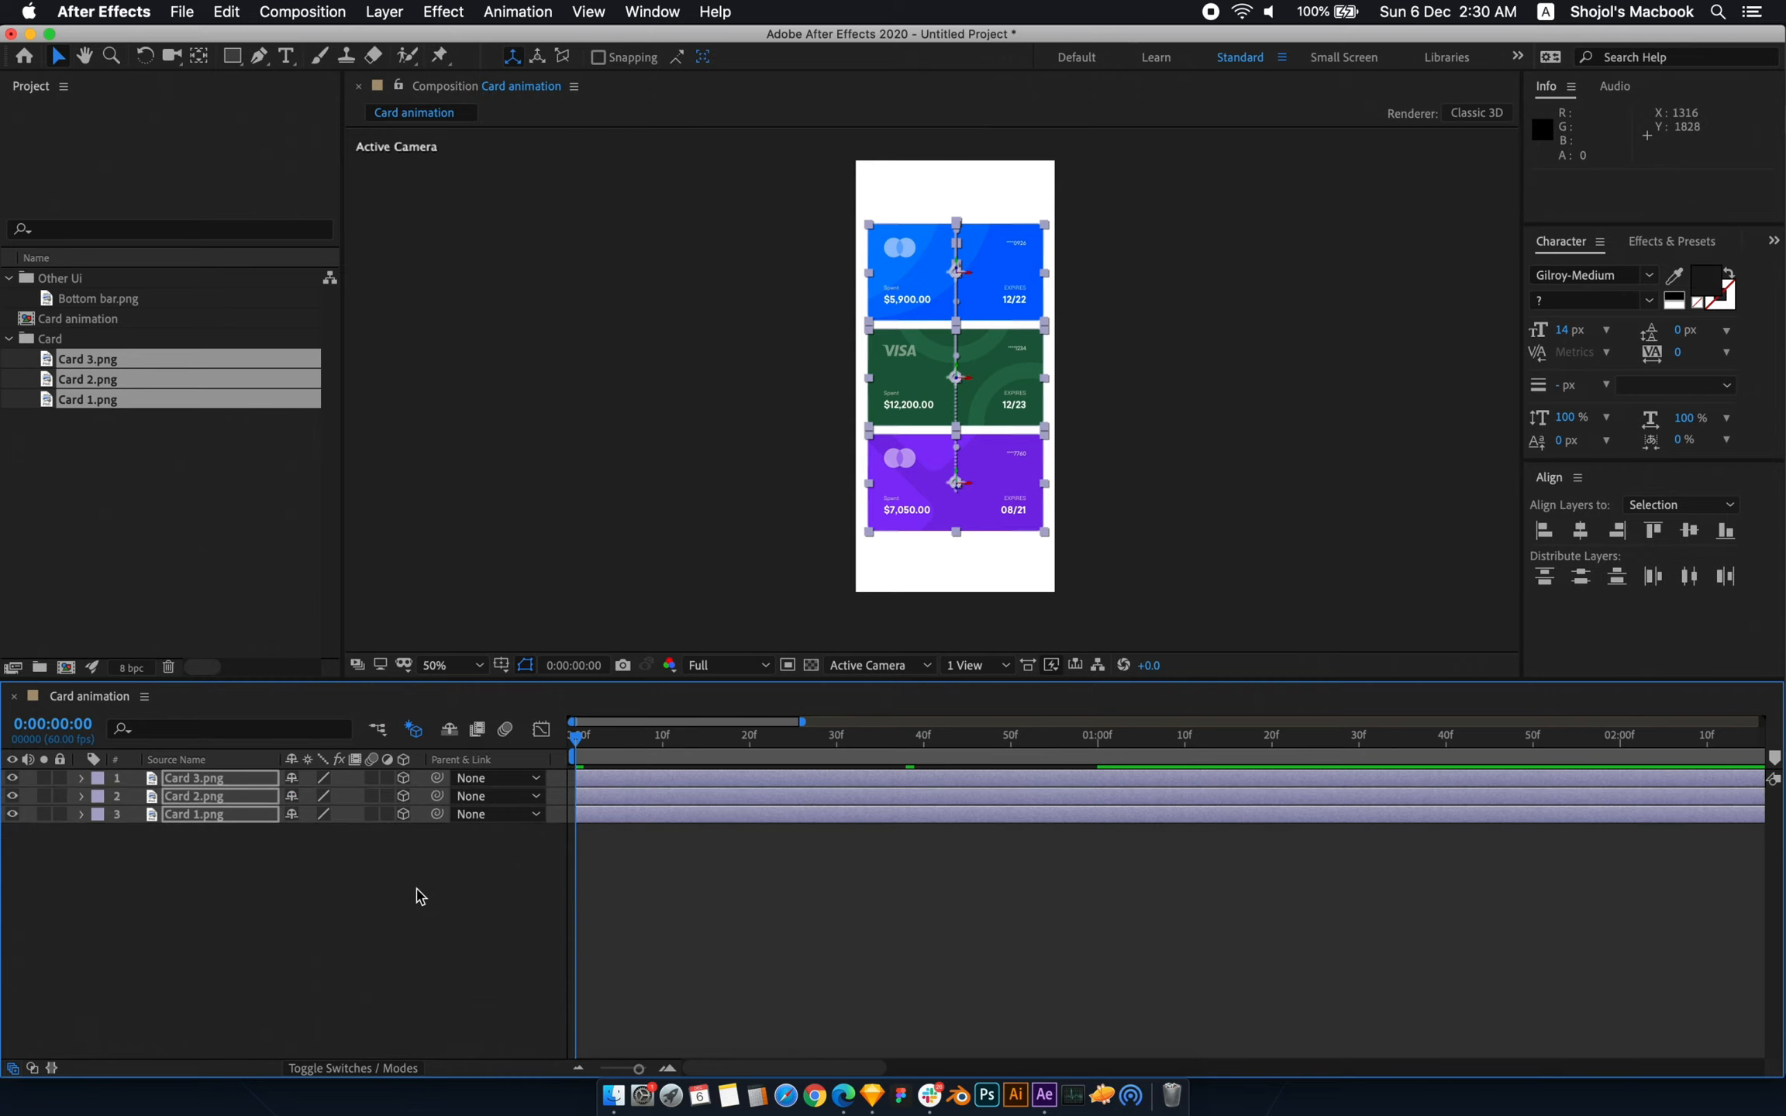
key("u")
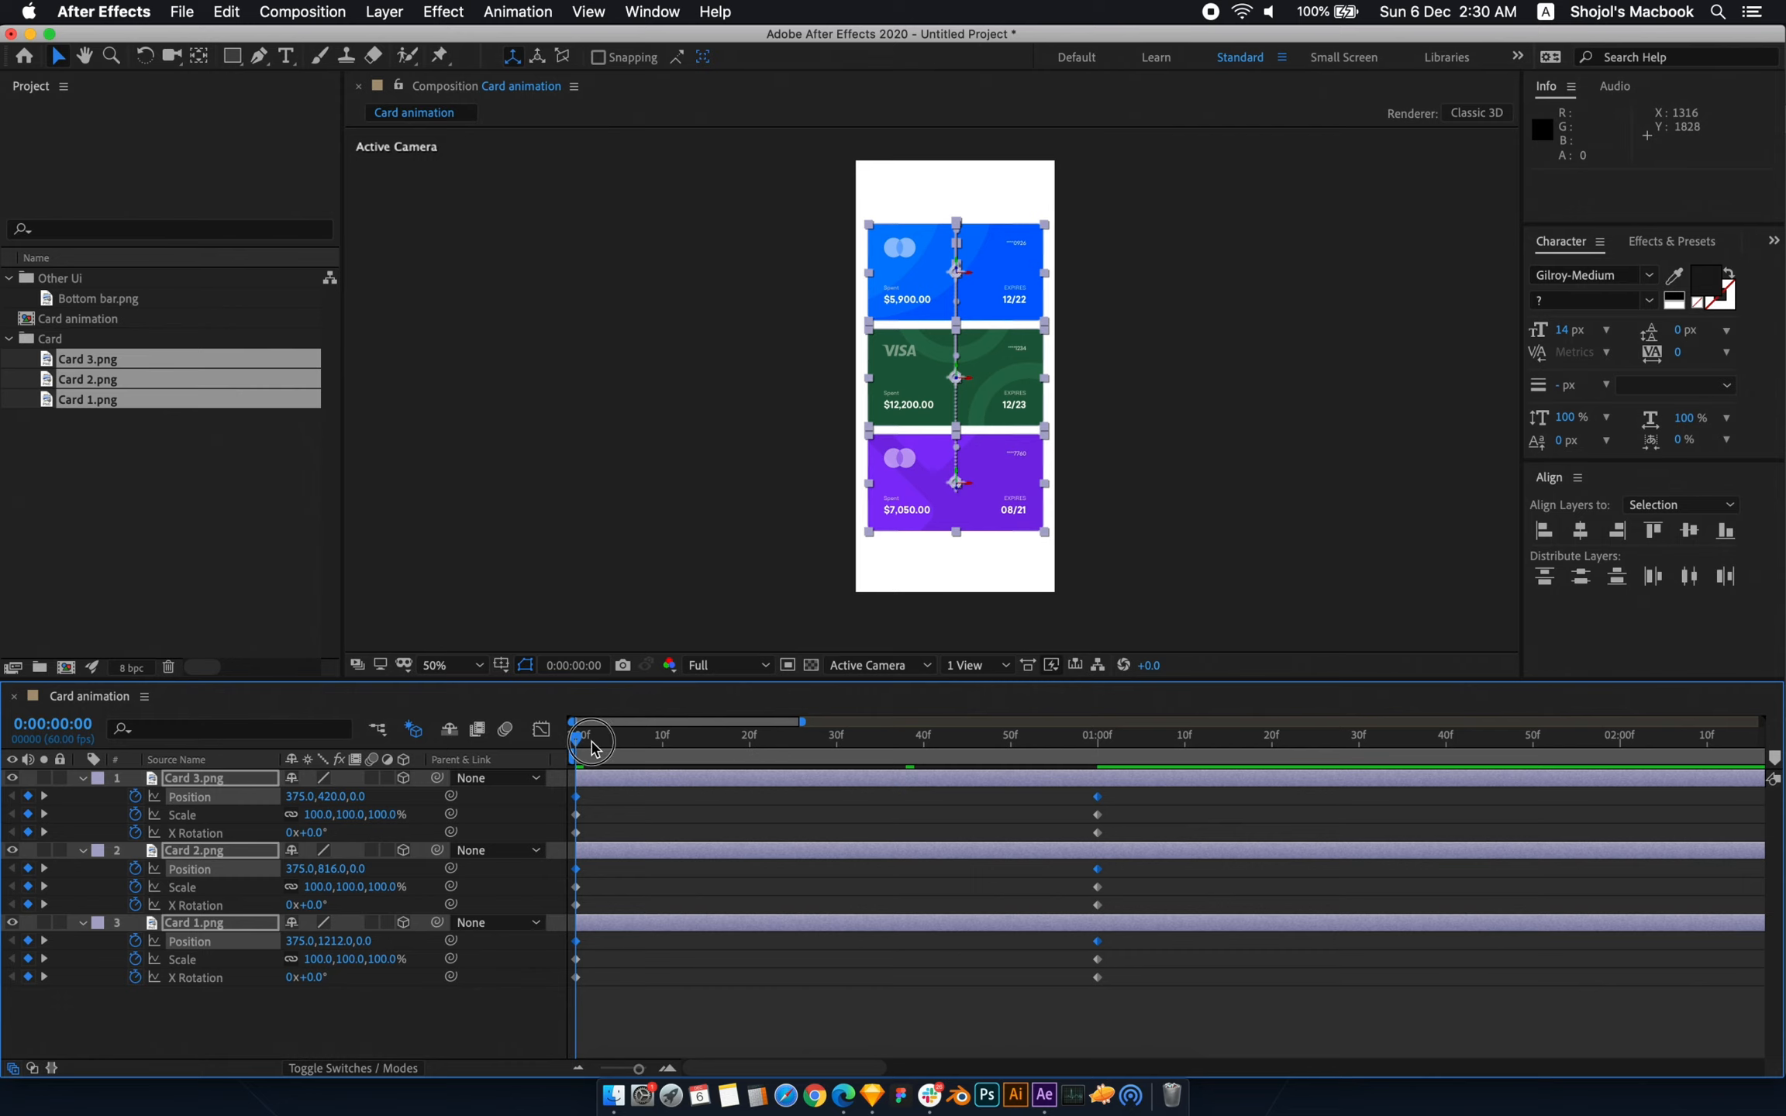
key("space")
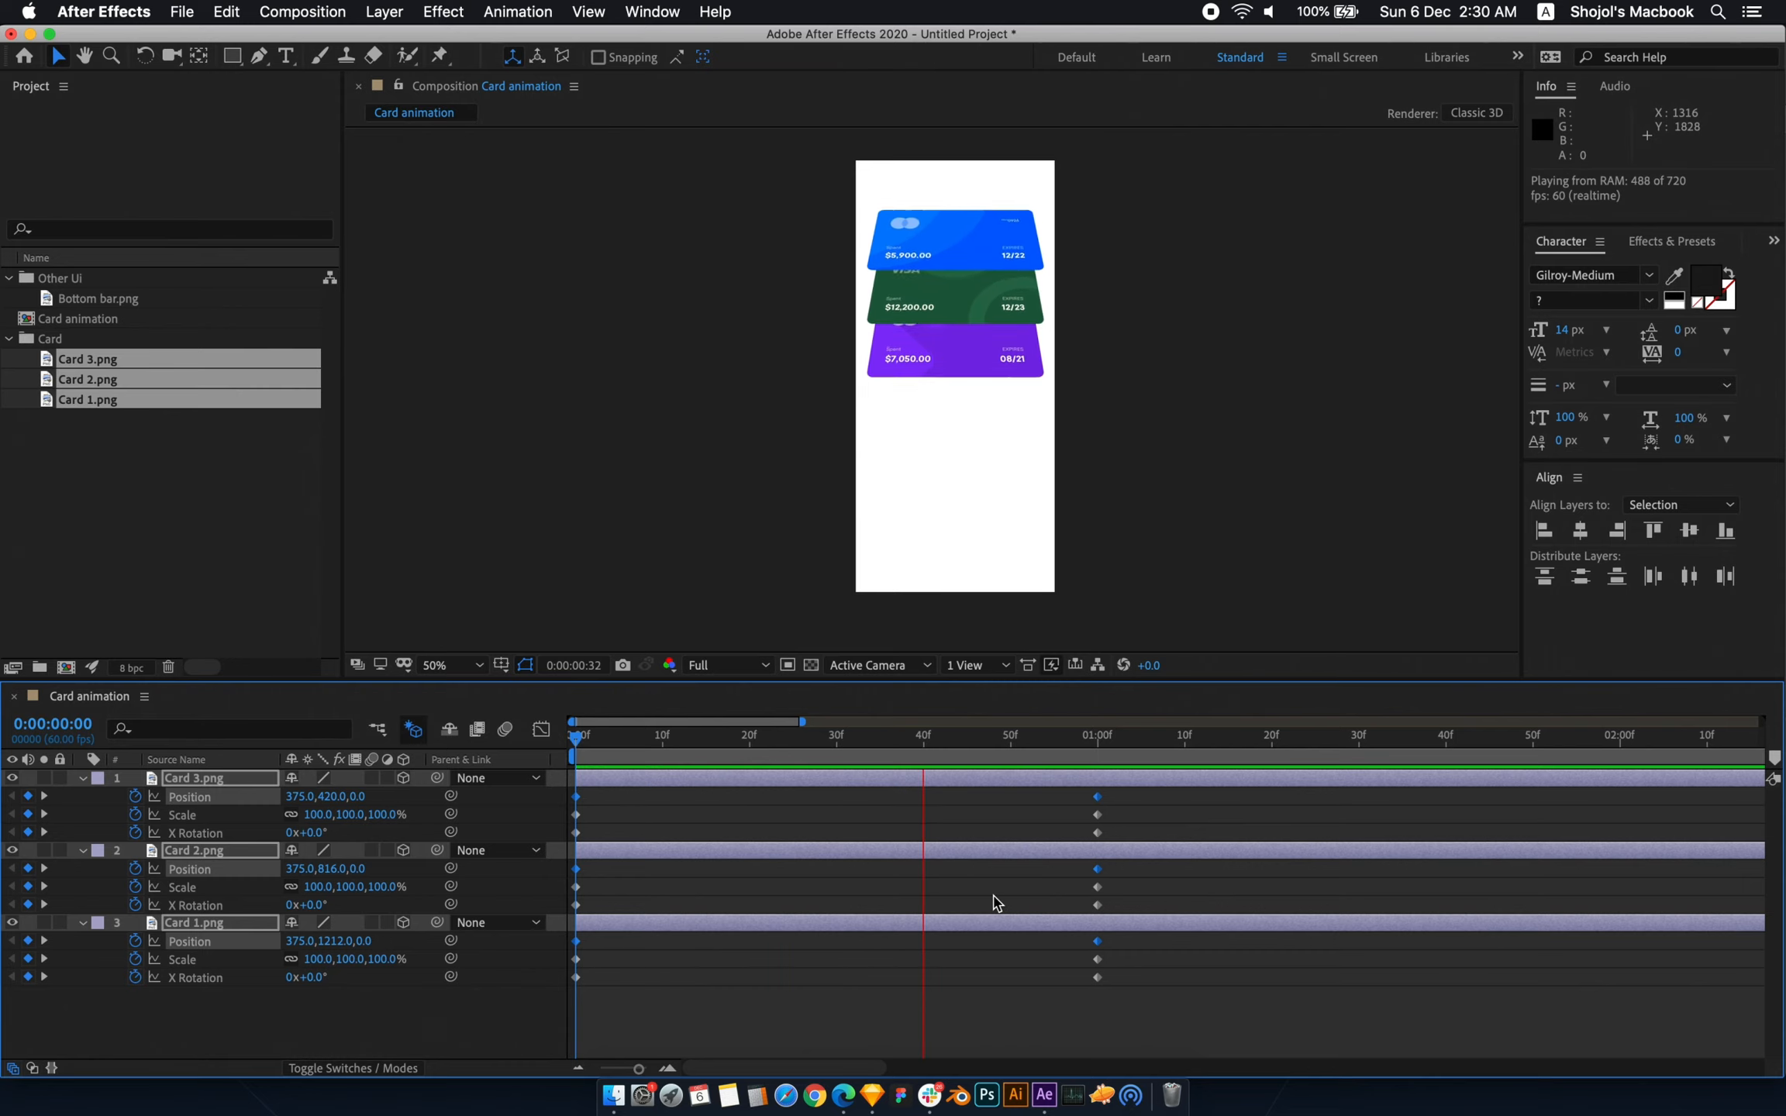
key("space")
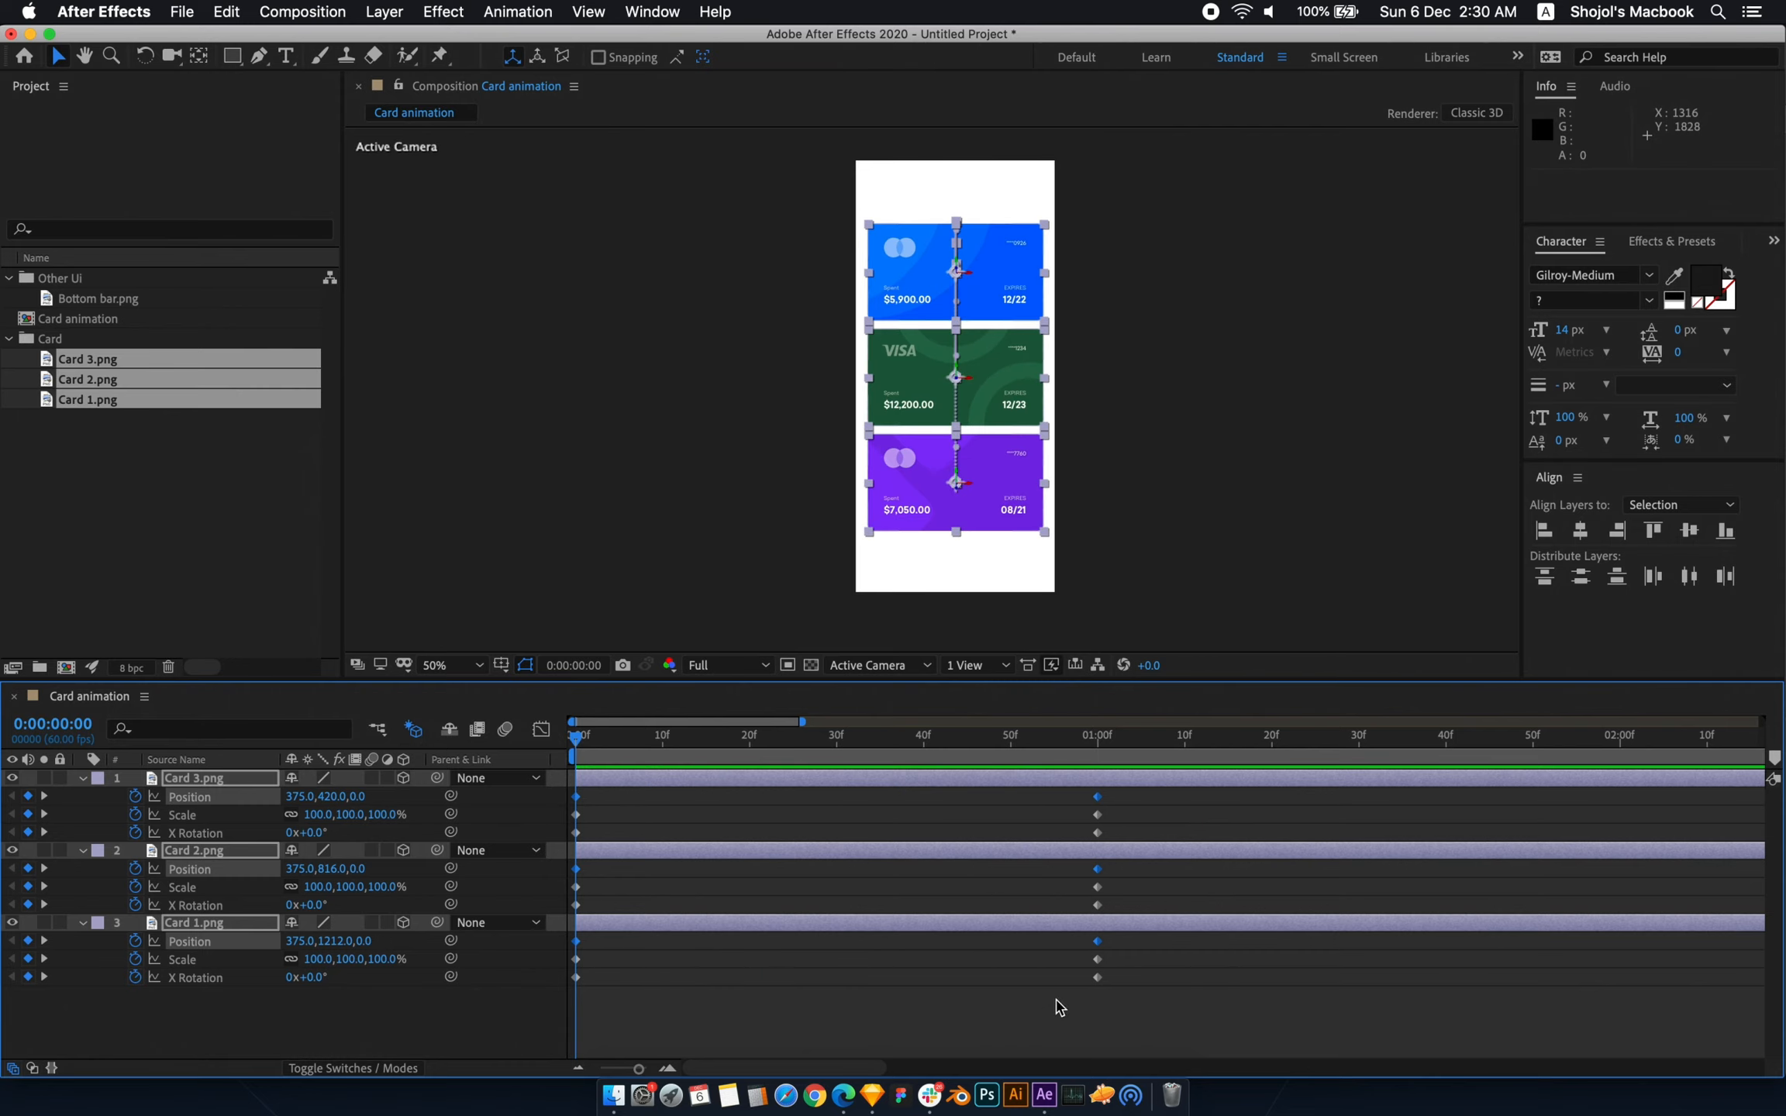
- Apply Easy Ease to all Position, Scale and X Rotation keyframes of the three cards and preview the motion
left_click_drag(1158, 1017, 562, 816)
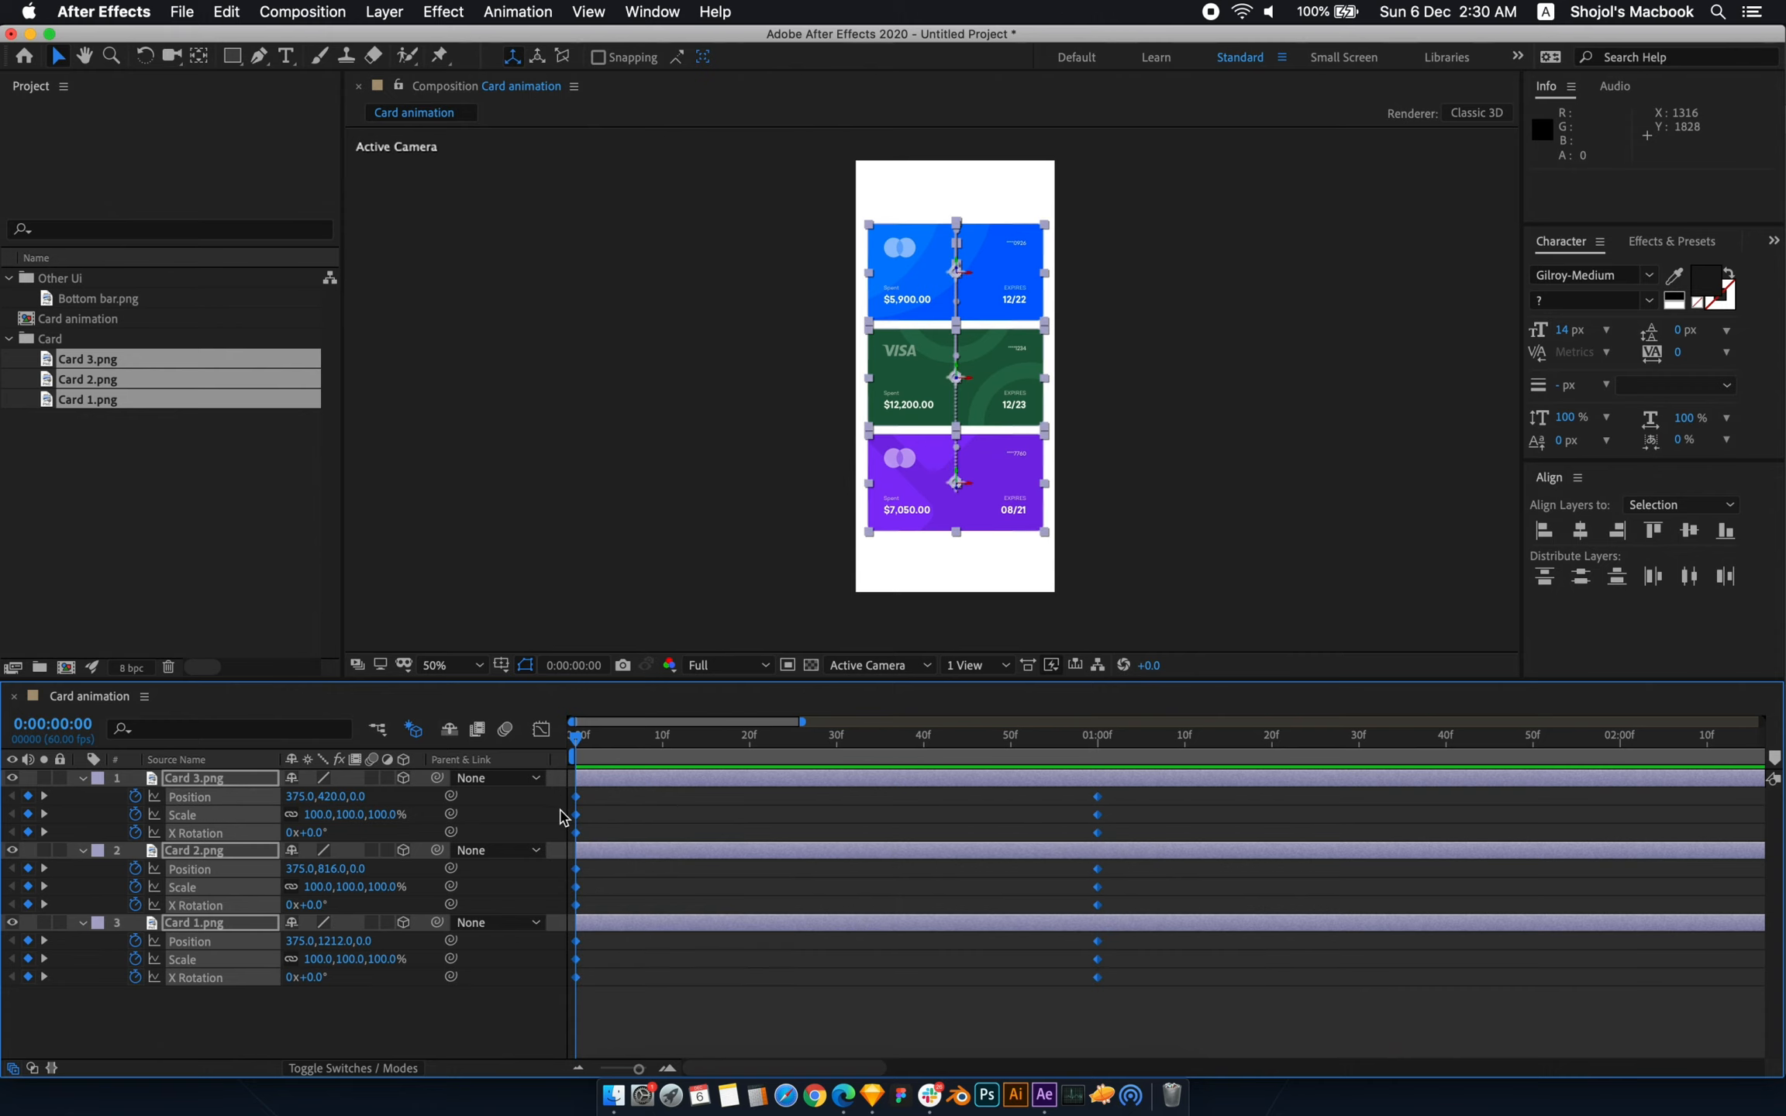
right_click(1098, 833)
mouse_move(1126, 1060)
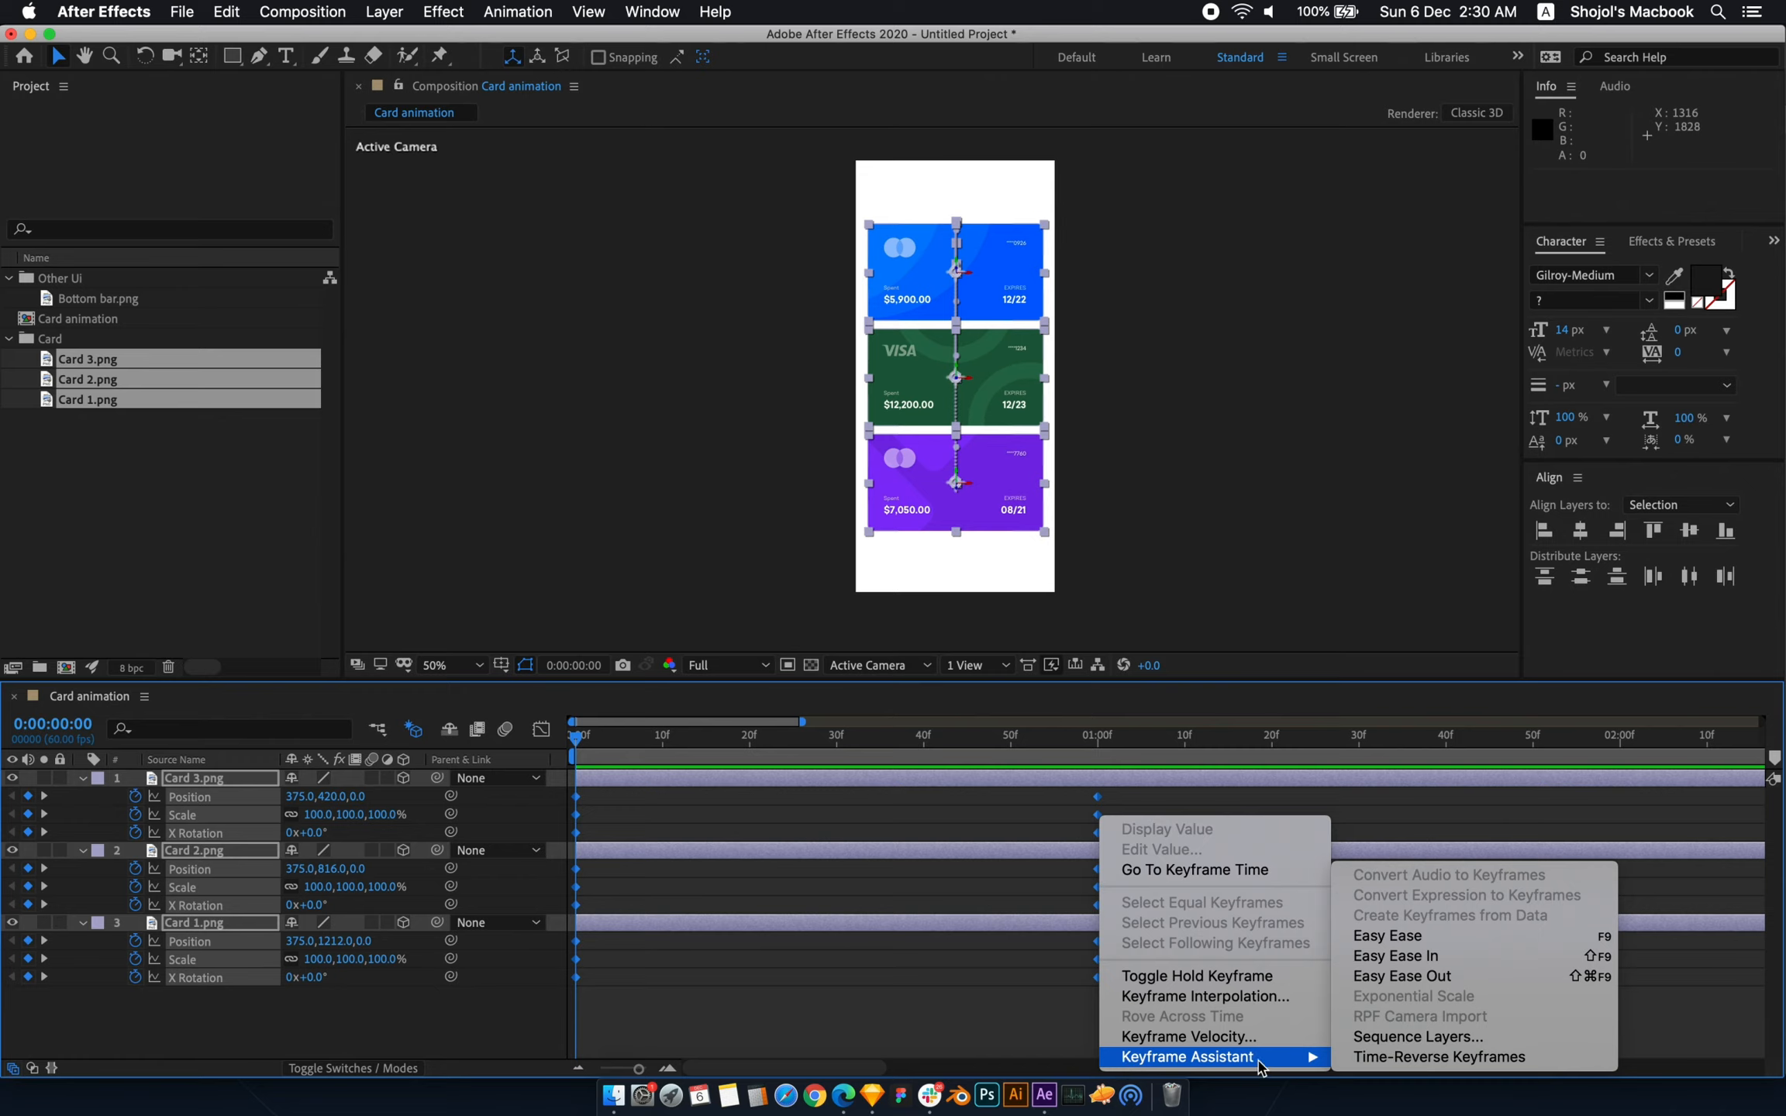
left_click(1370, 936)
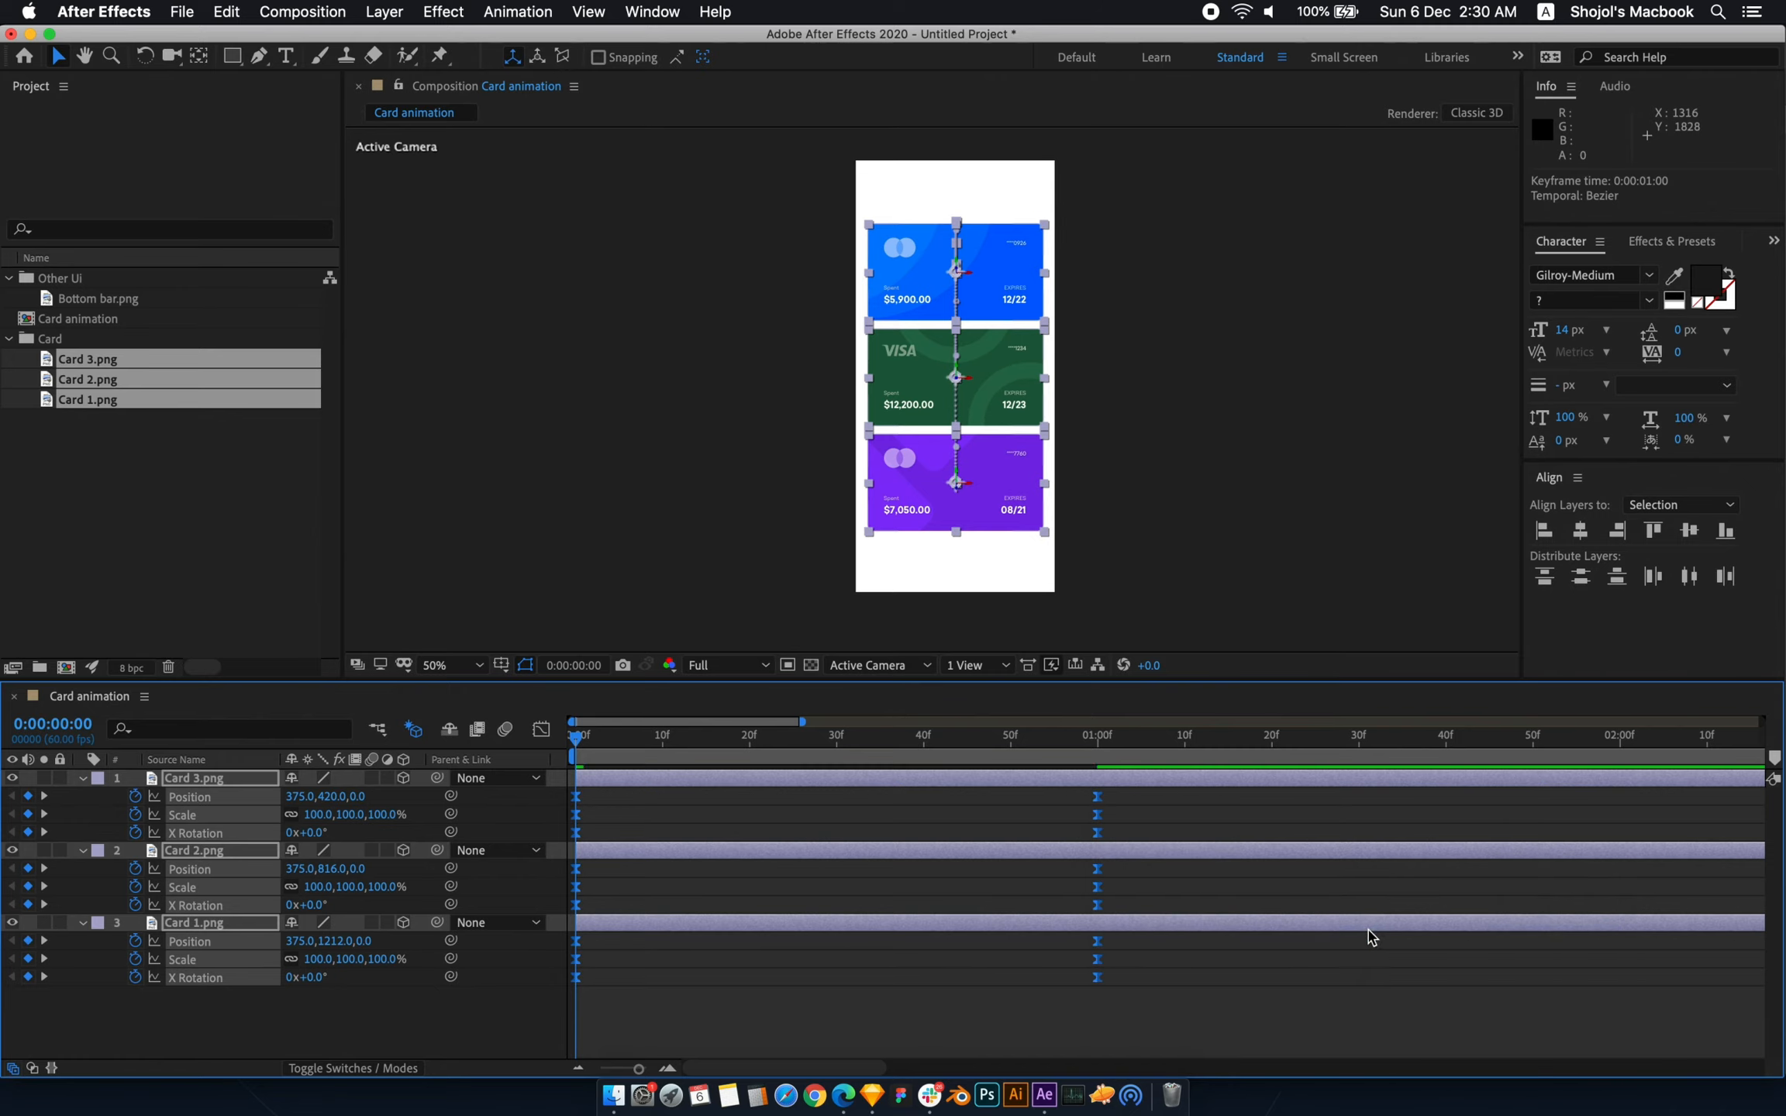
key("space")
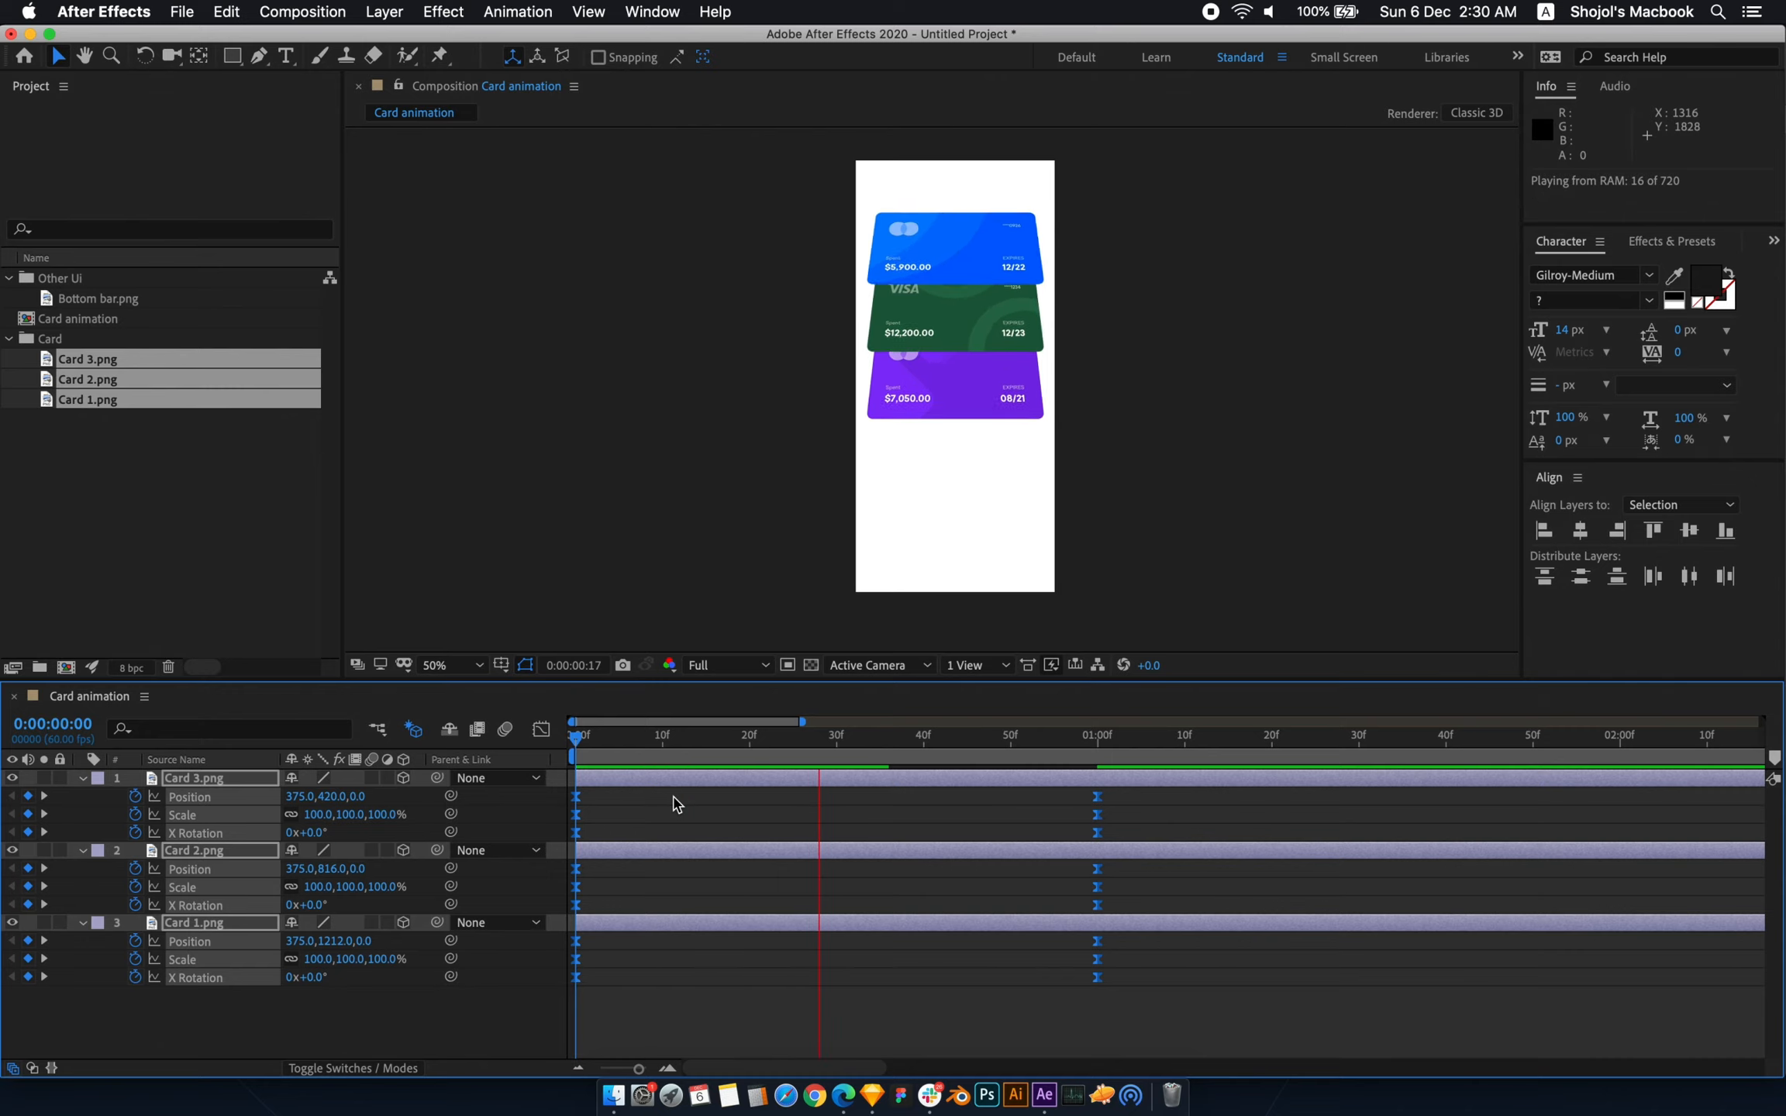
key("space")
- In the speed graph, extend the incoming easing of the cards' 1-second keyframes so the speed peaks at about 12 frames
left_click_drag(625, 741, 1156, 785)
left_click(551, 724)
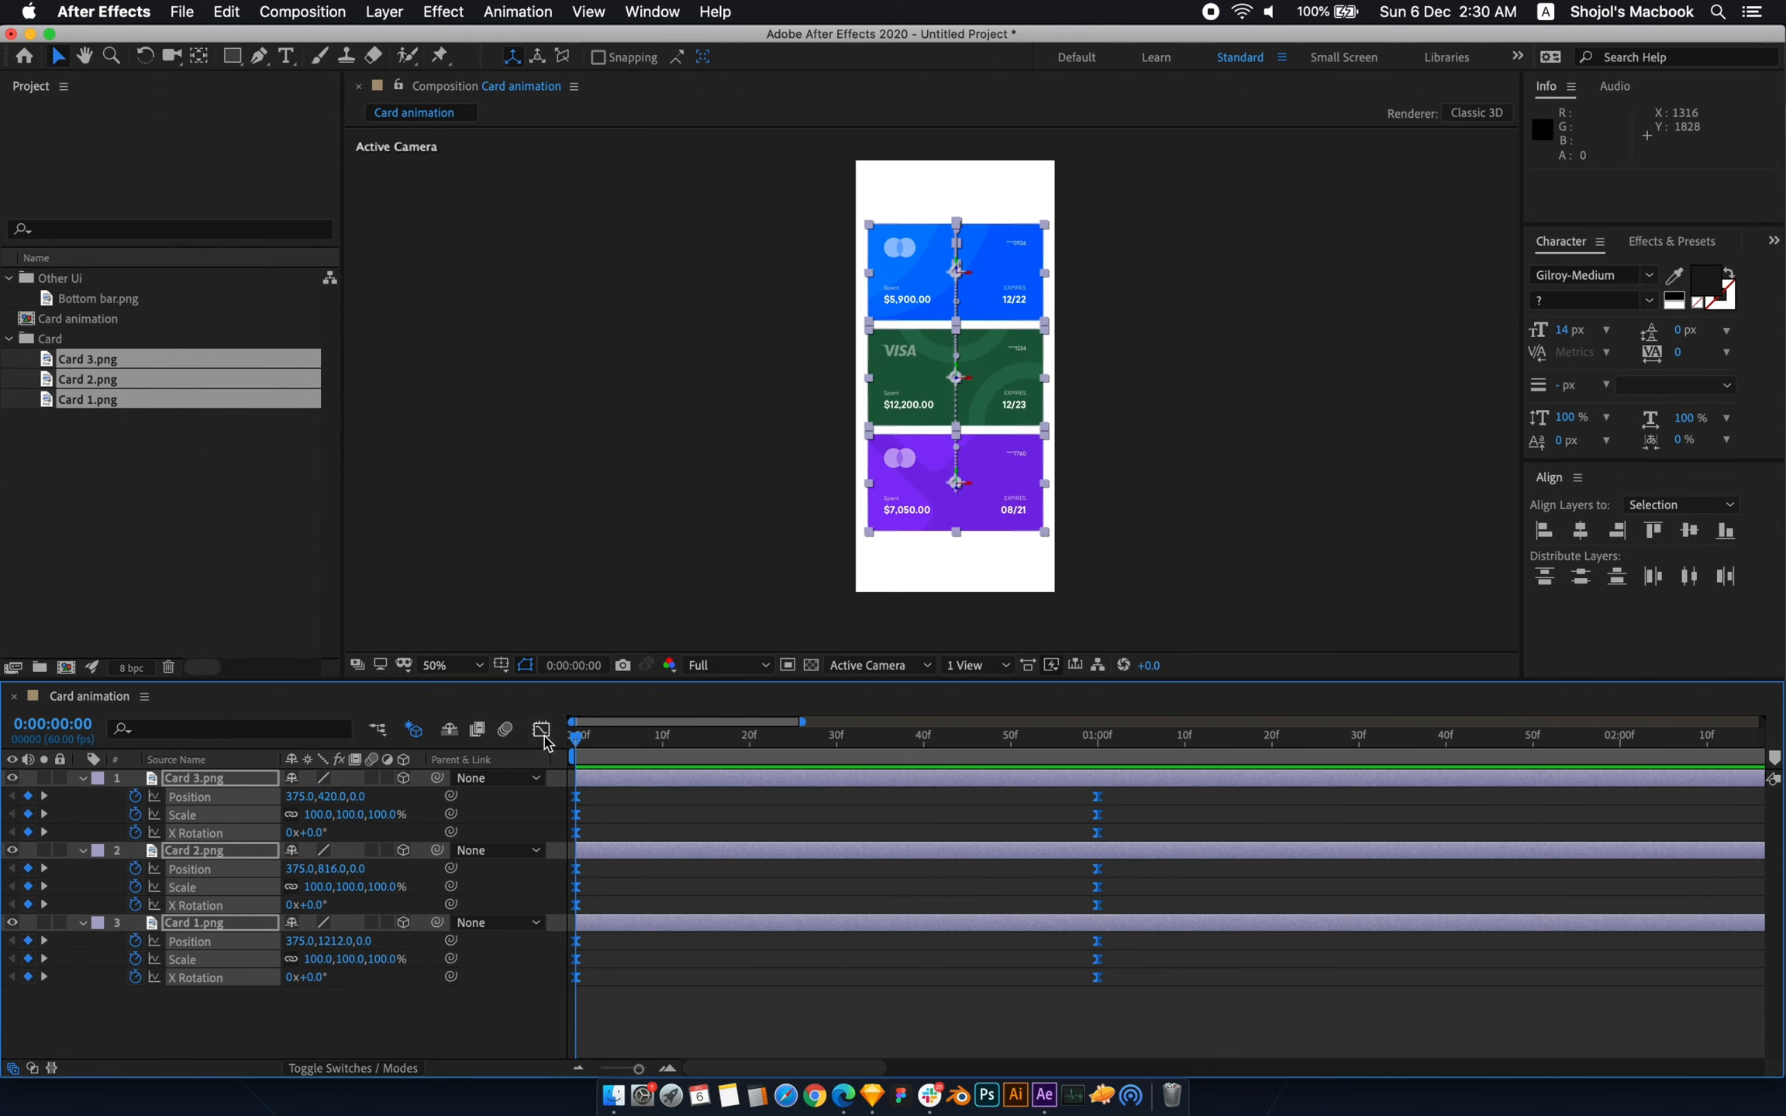
left_click(541, 731)
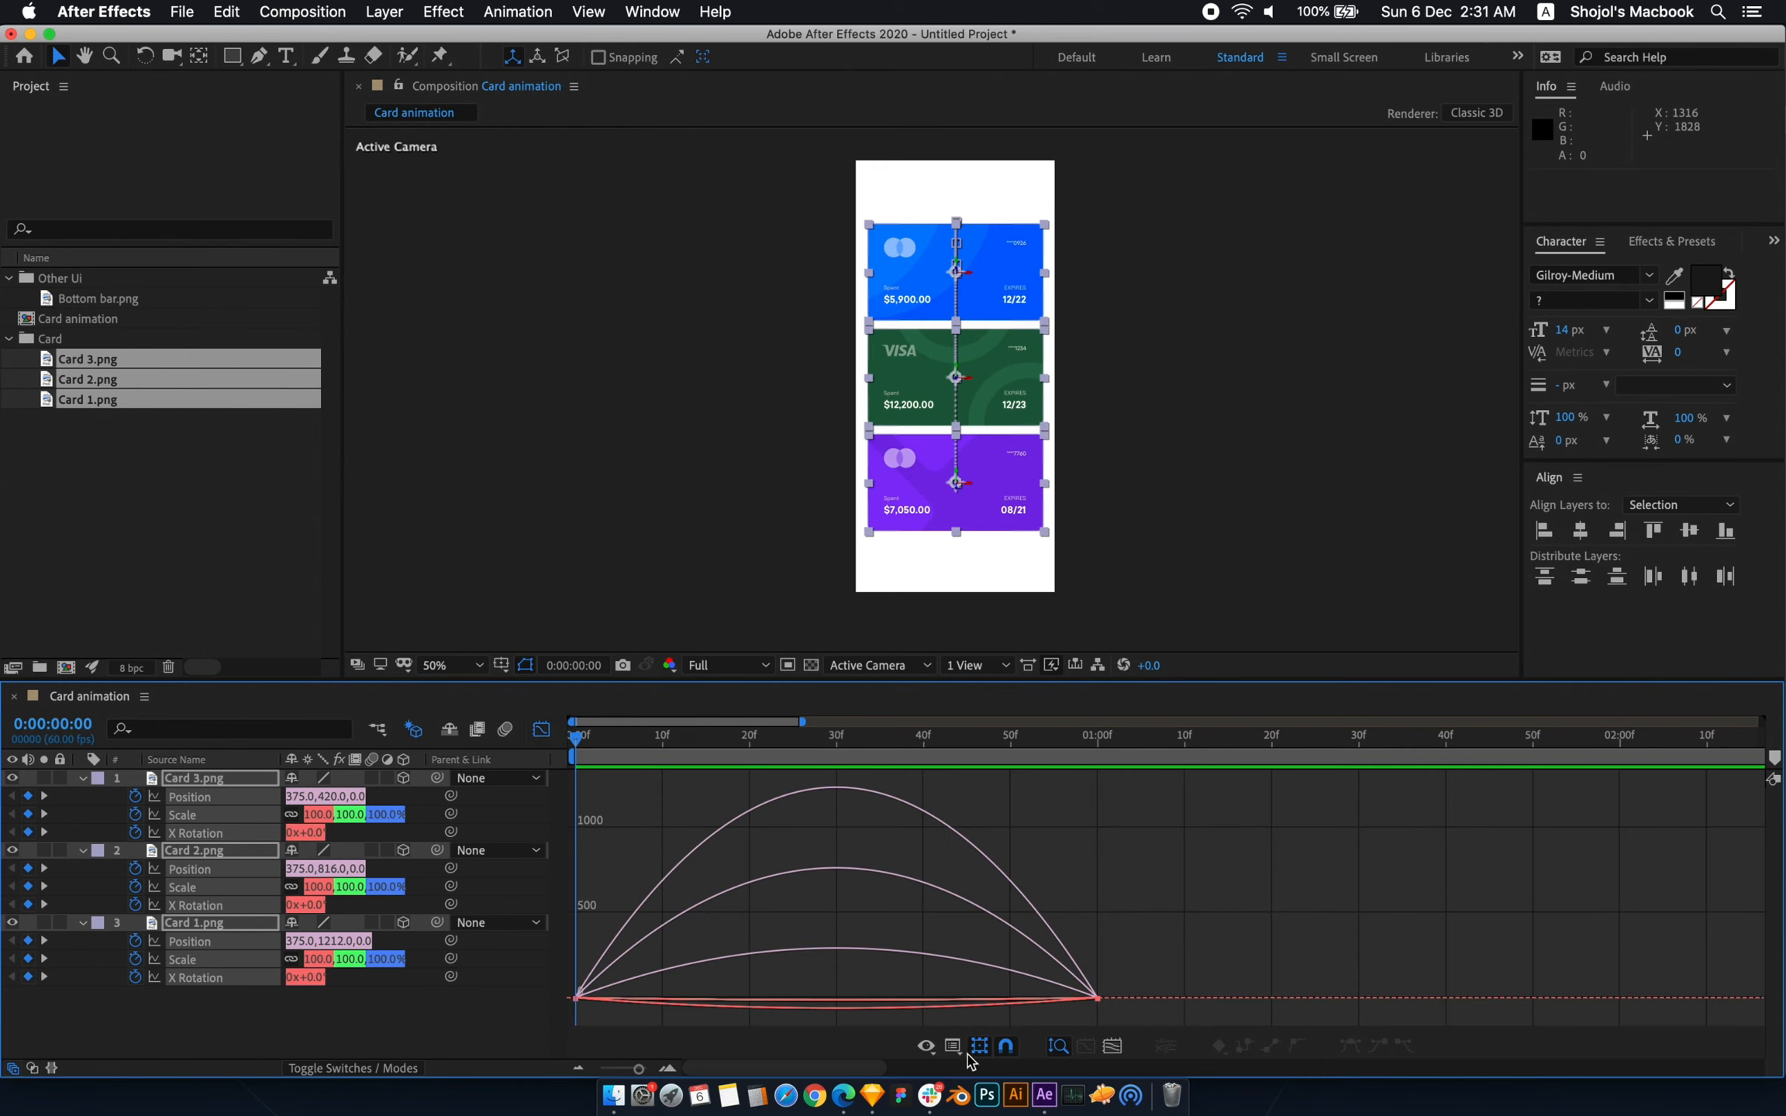
left_click(929, 1046)
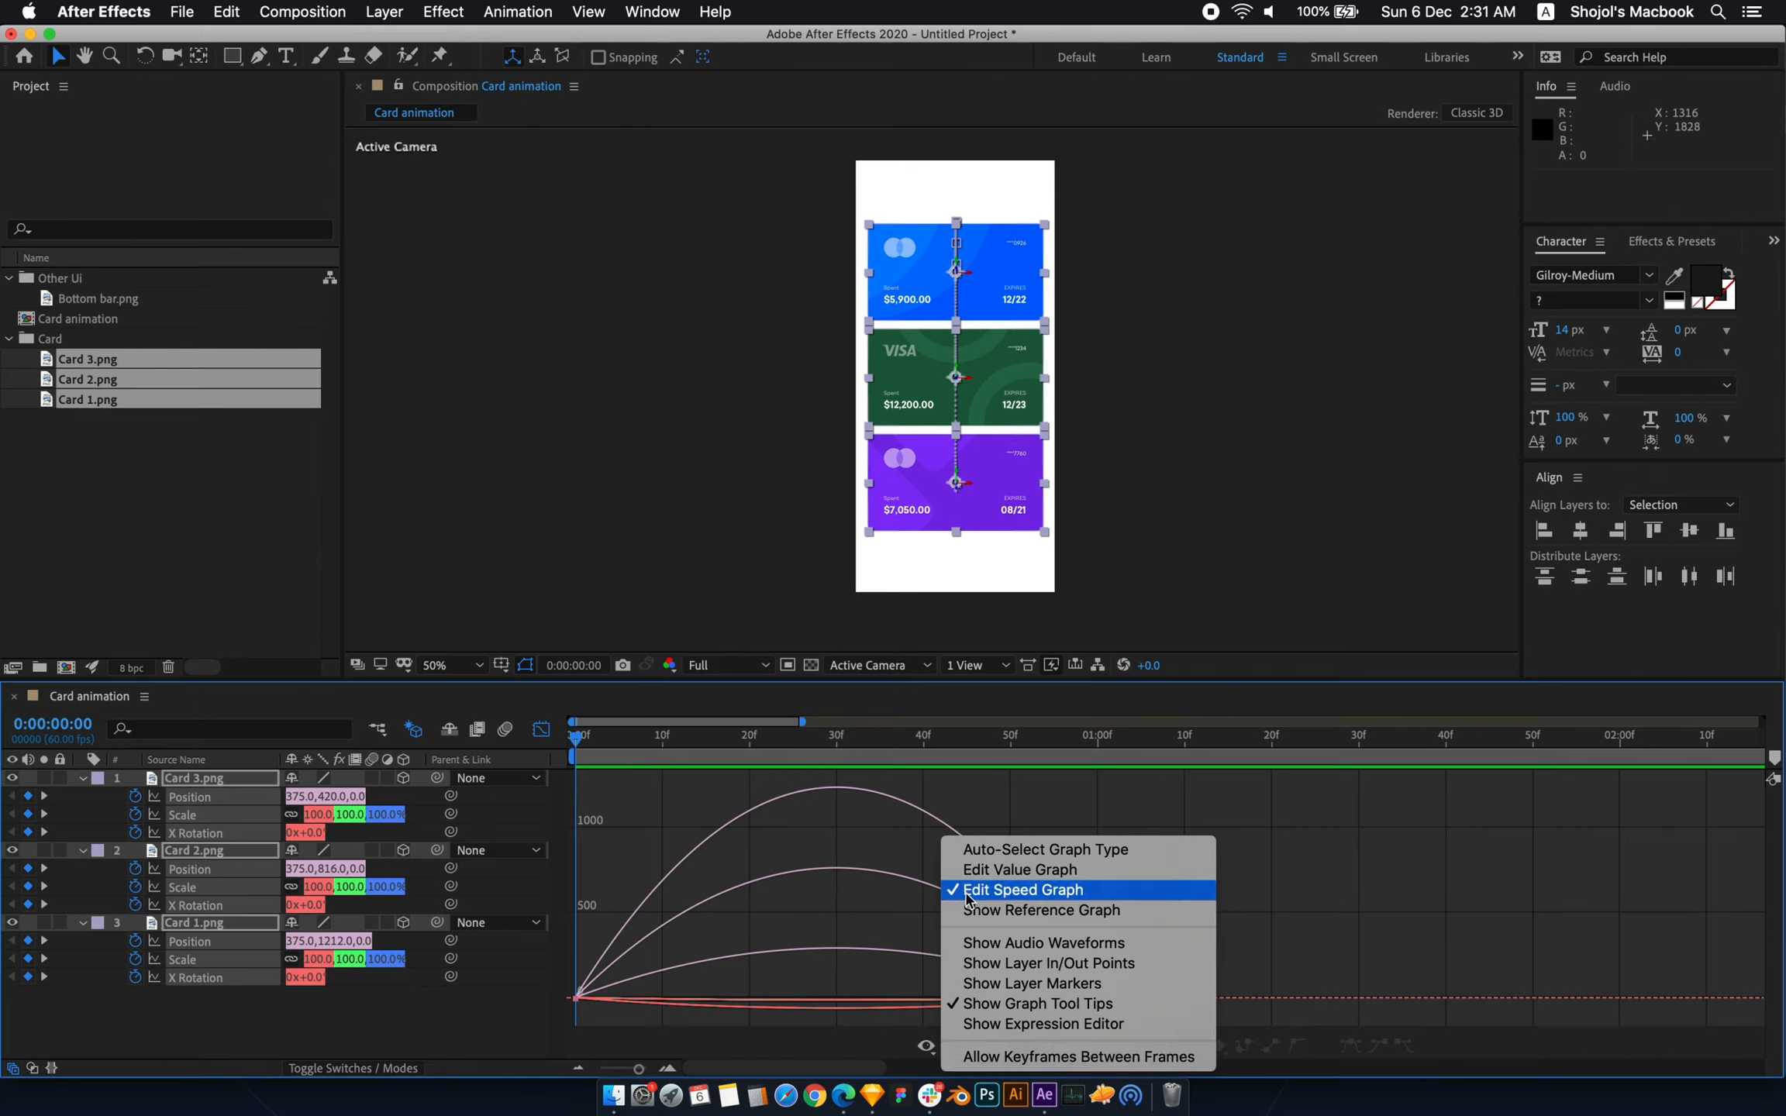
left_click(903, 1059)
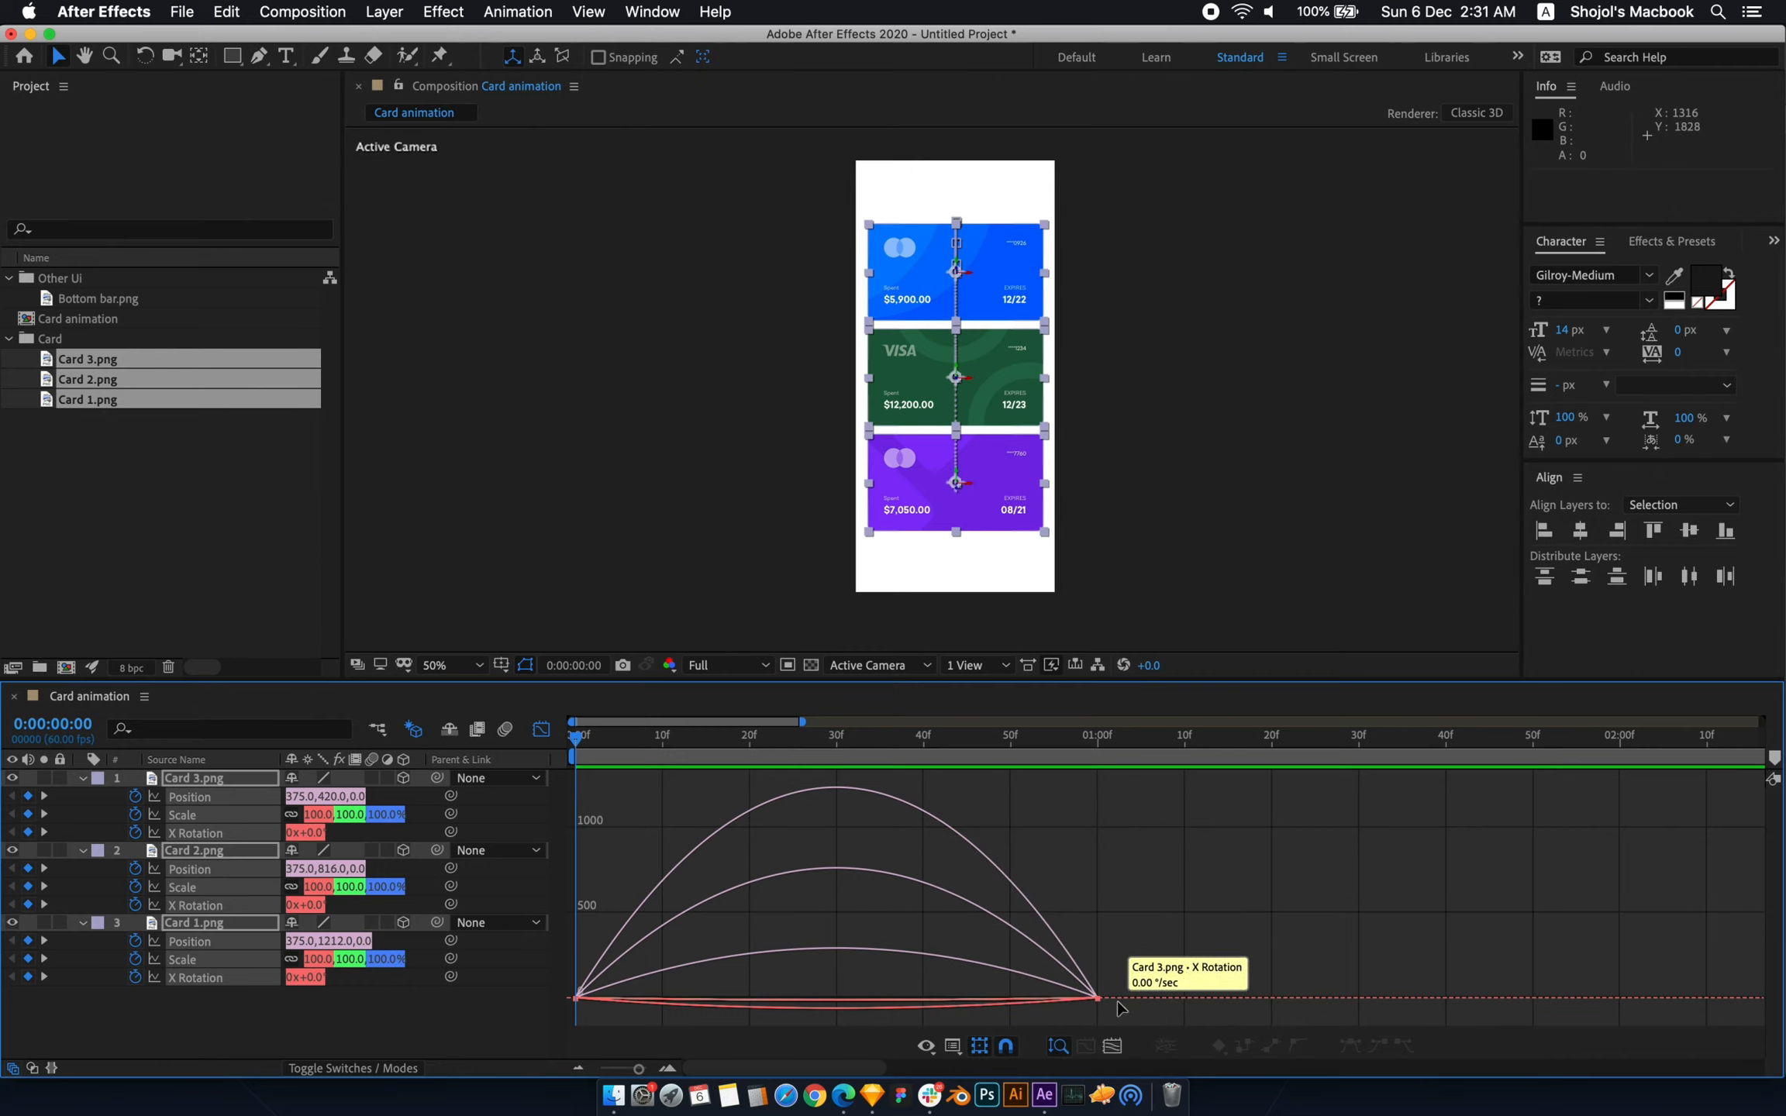
left_click_drag(1130, 1014, 817, 1001)
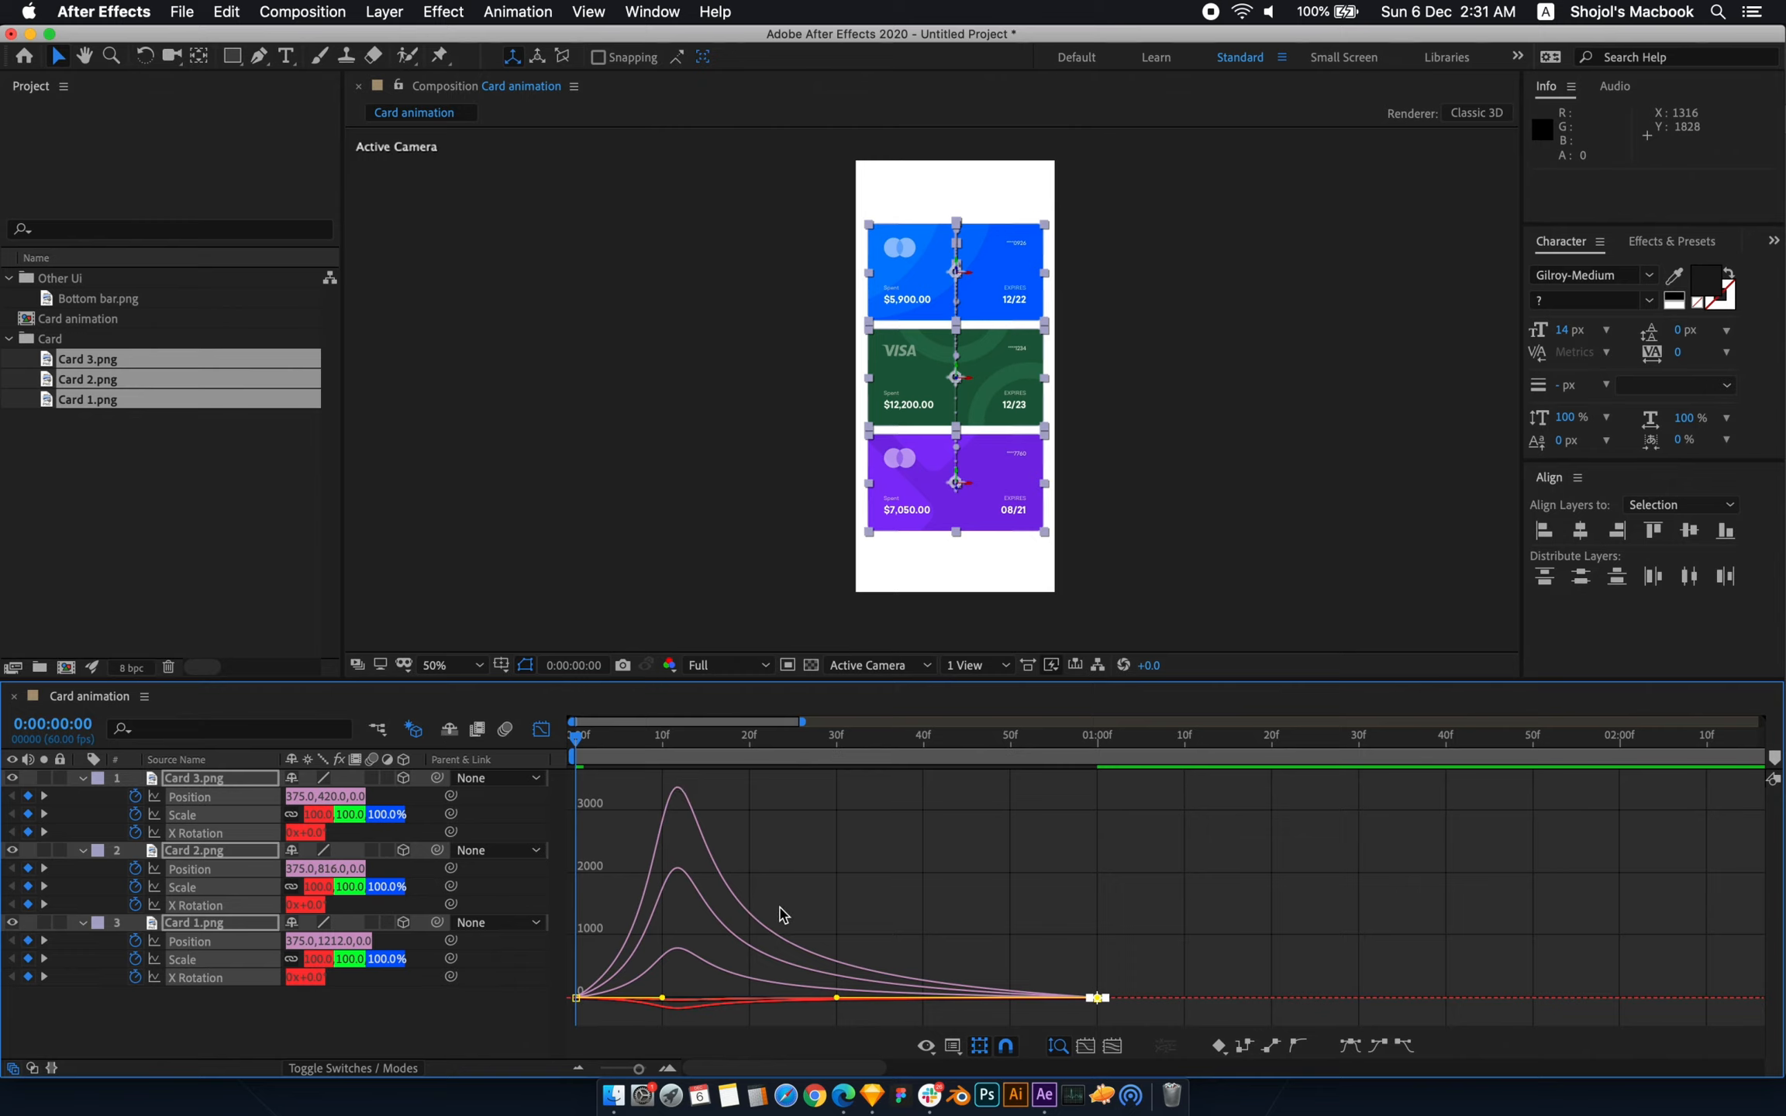
left_click(541, 730)
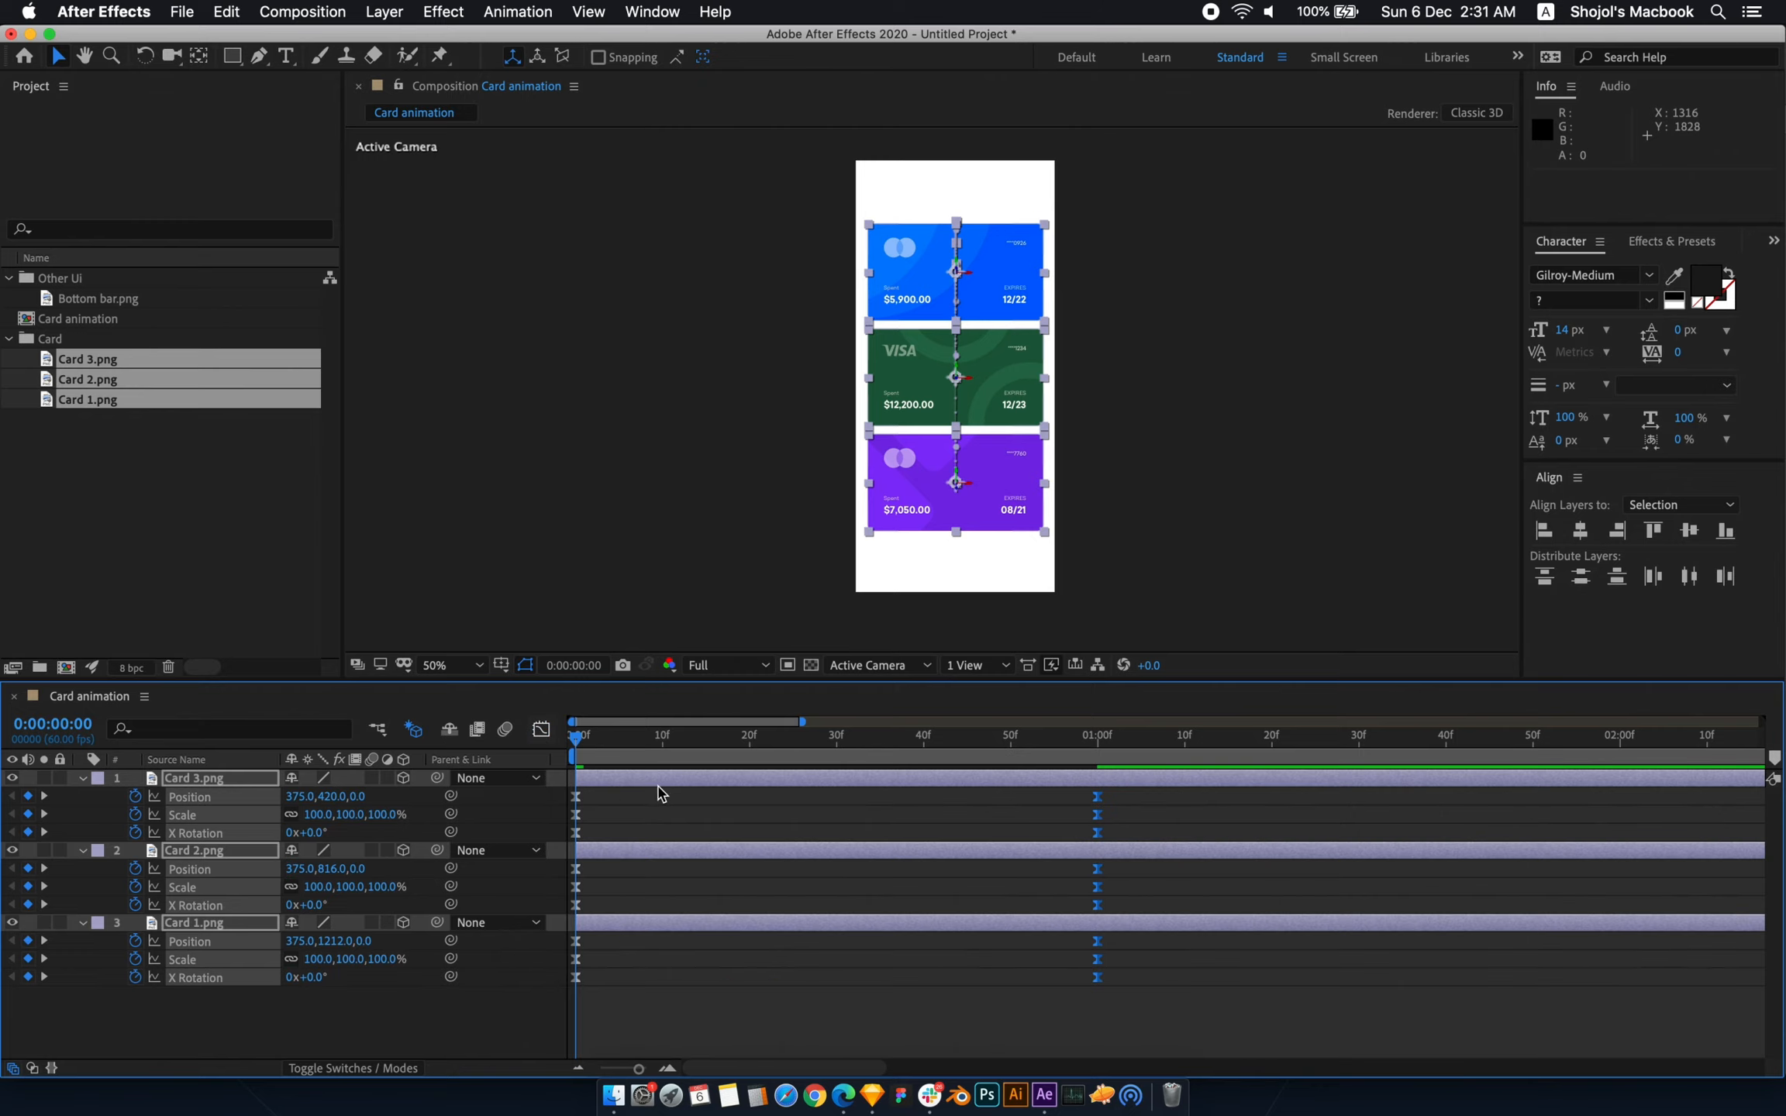
- Play the card animation from 0:00 to review the adjusted easing
key("space")
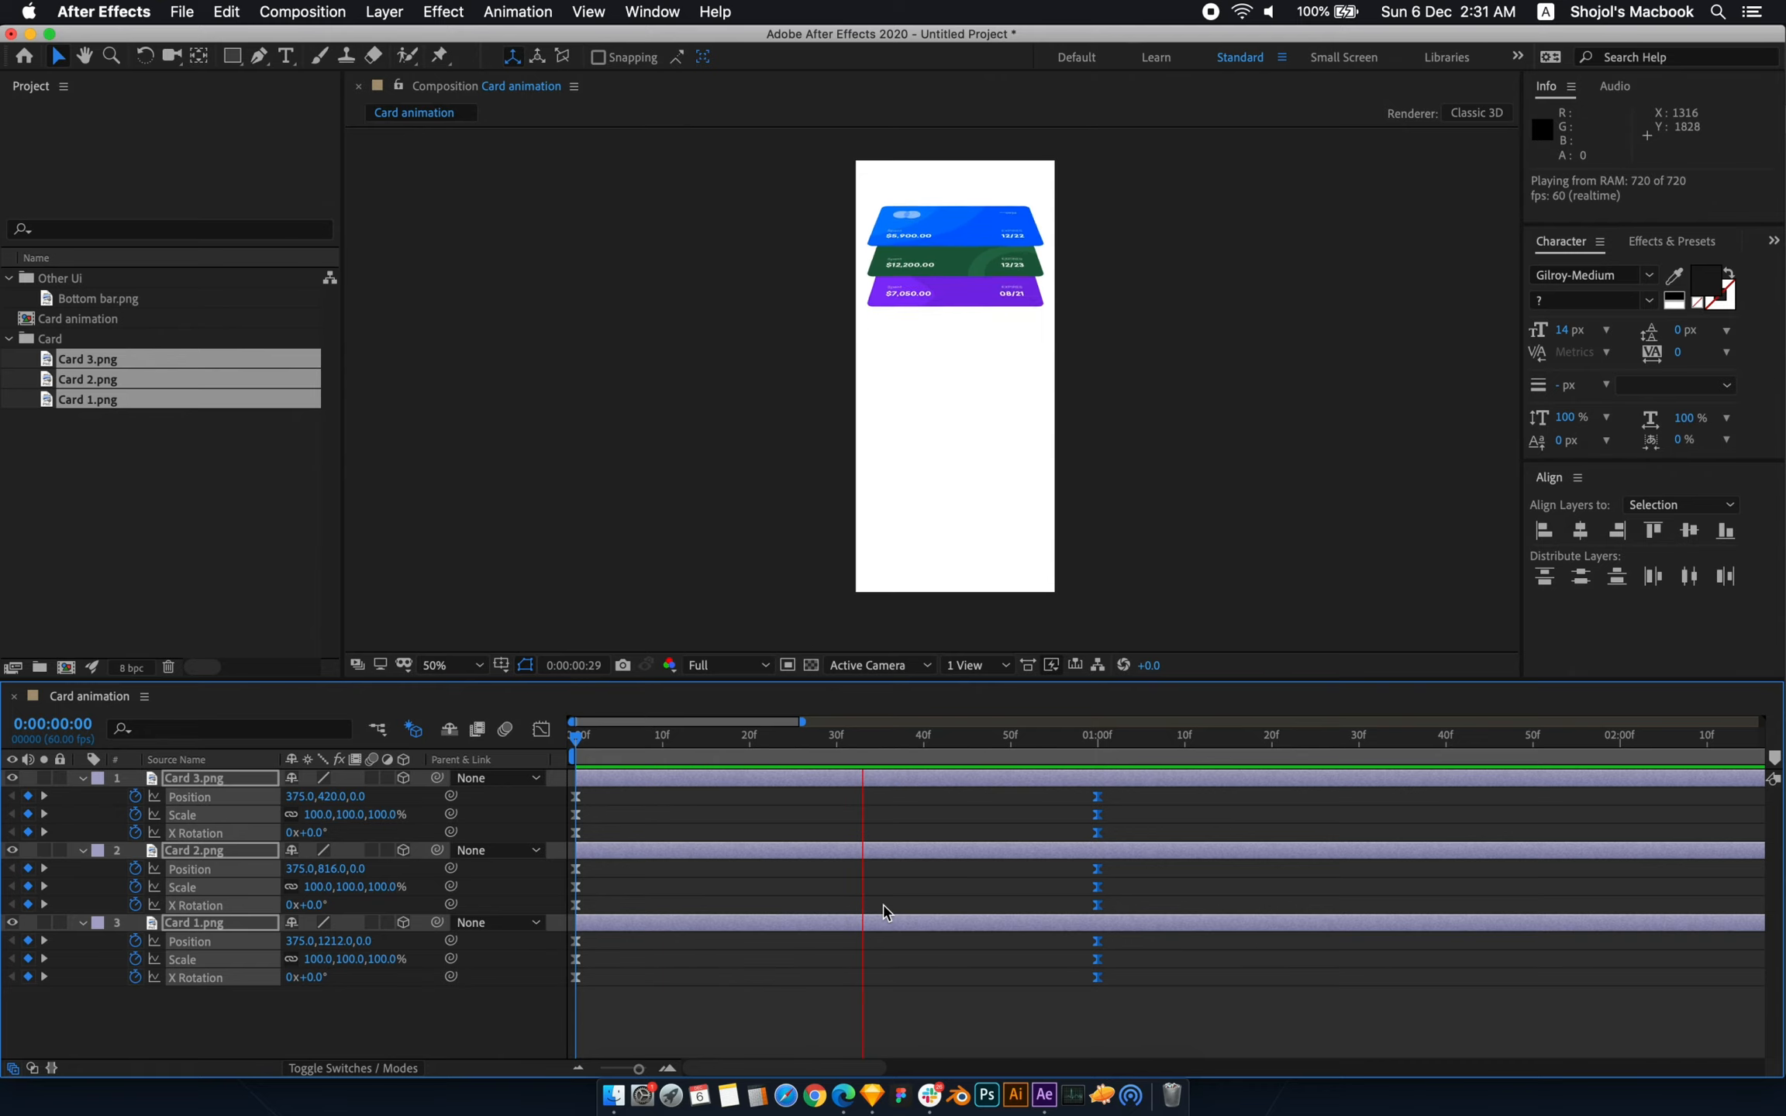
key("space")
key("Home")
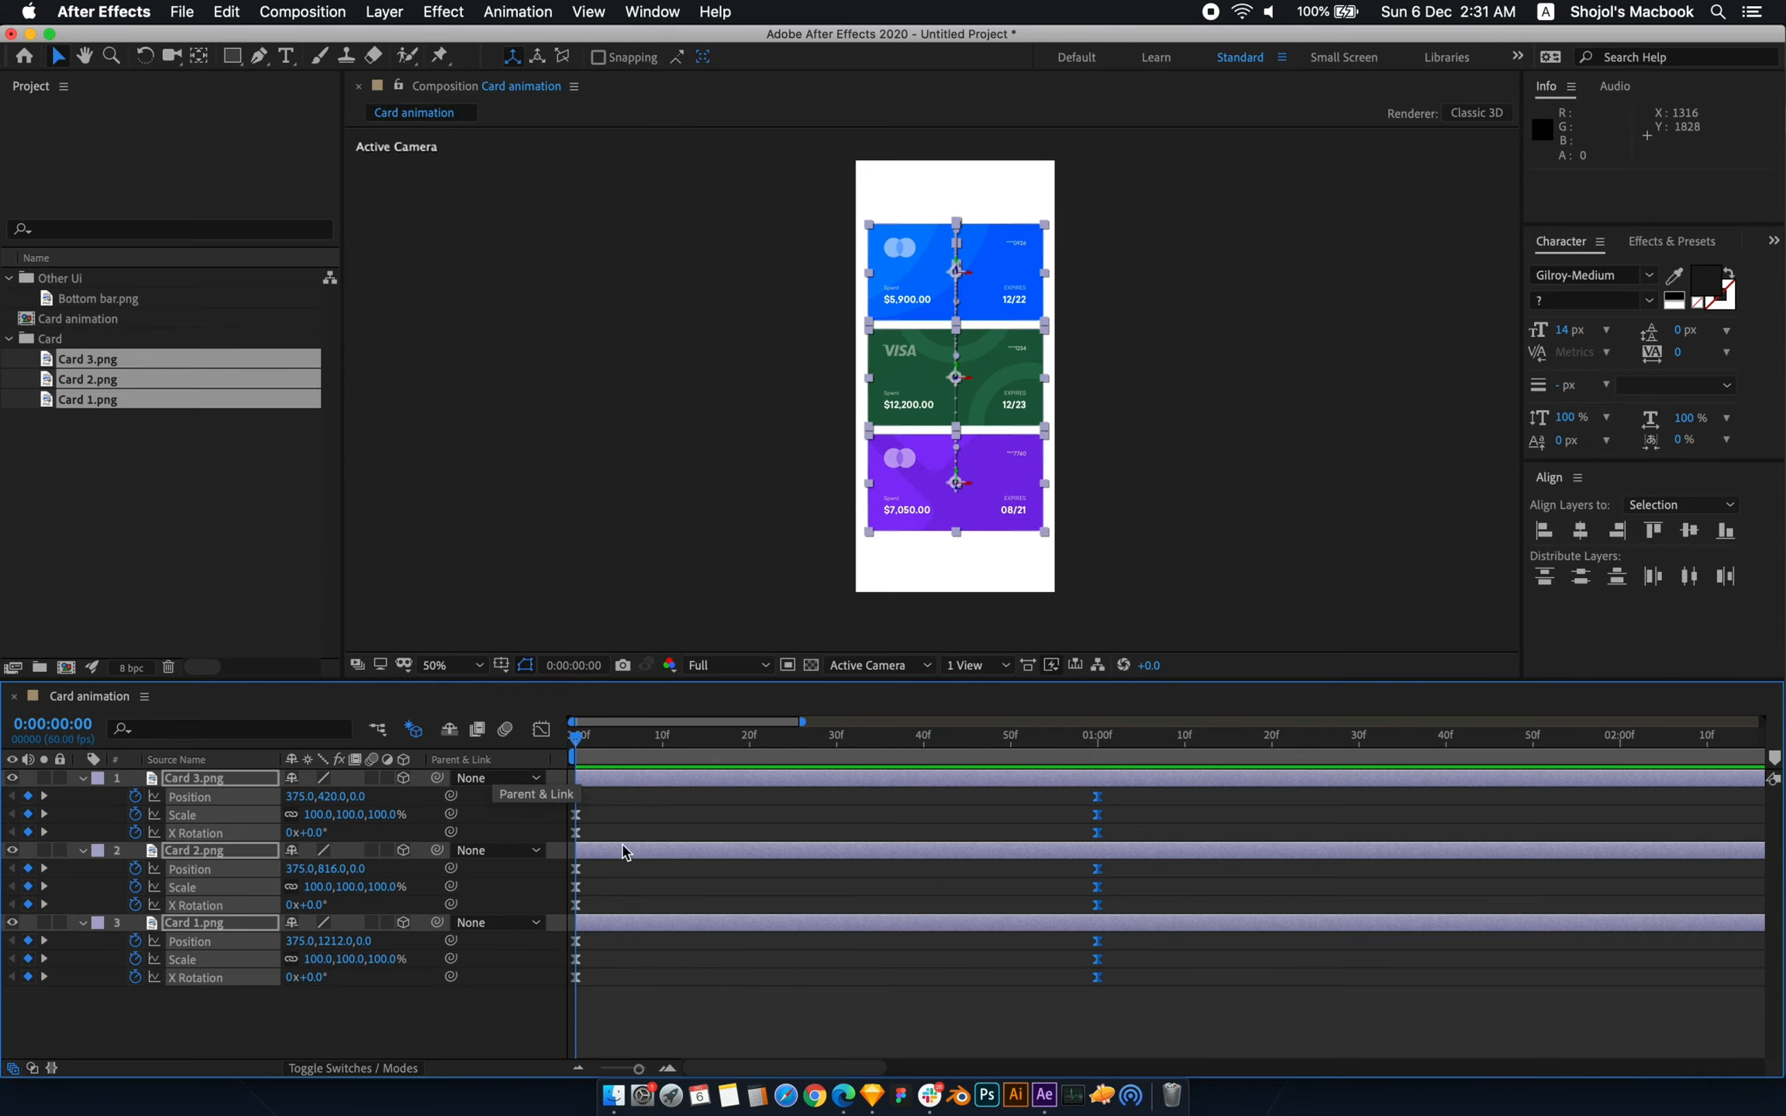
key("space")
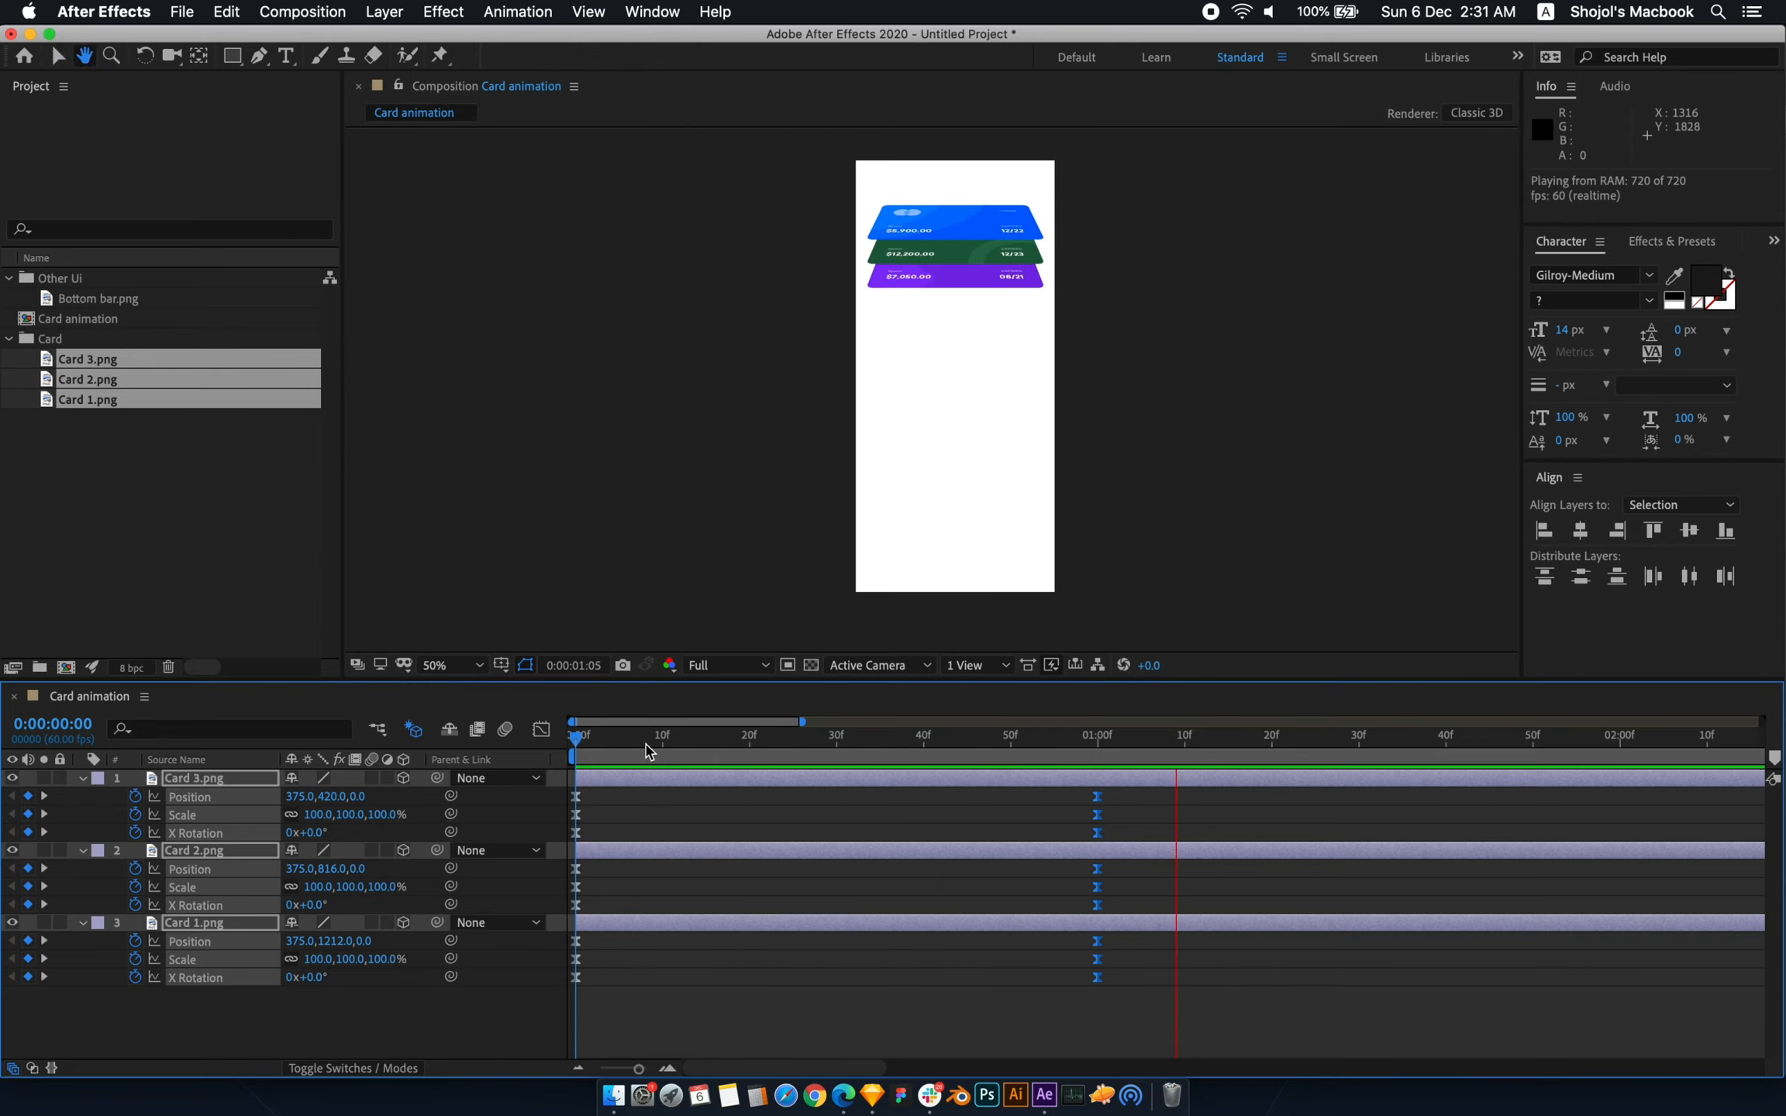
key("space")
left_click_drag(602, 763, 369, 738)
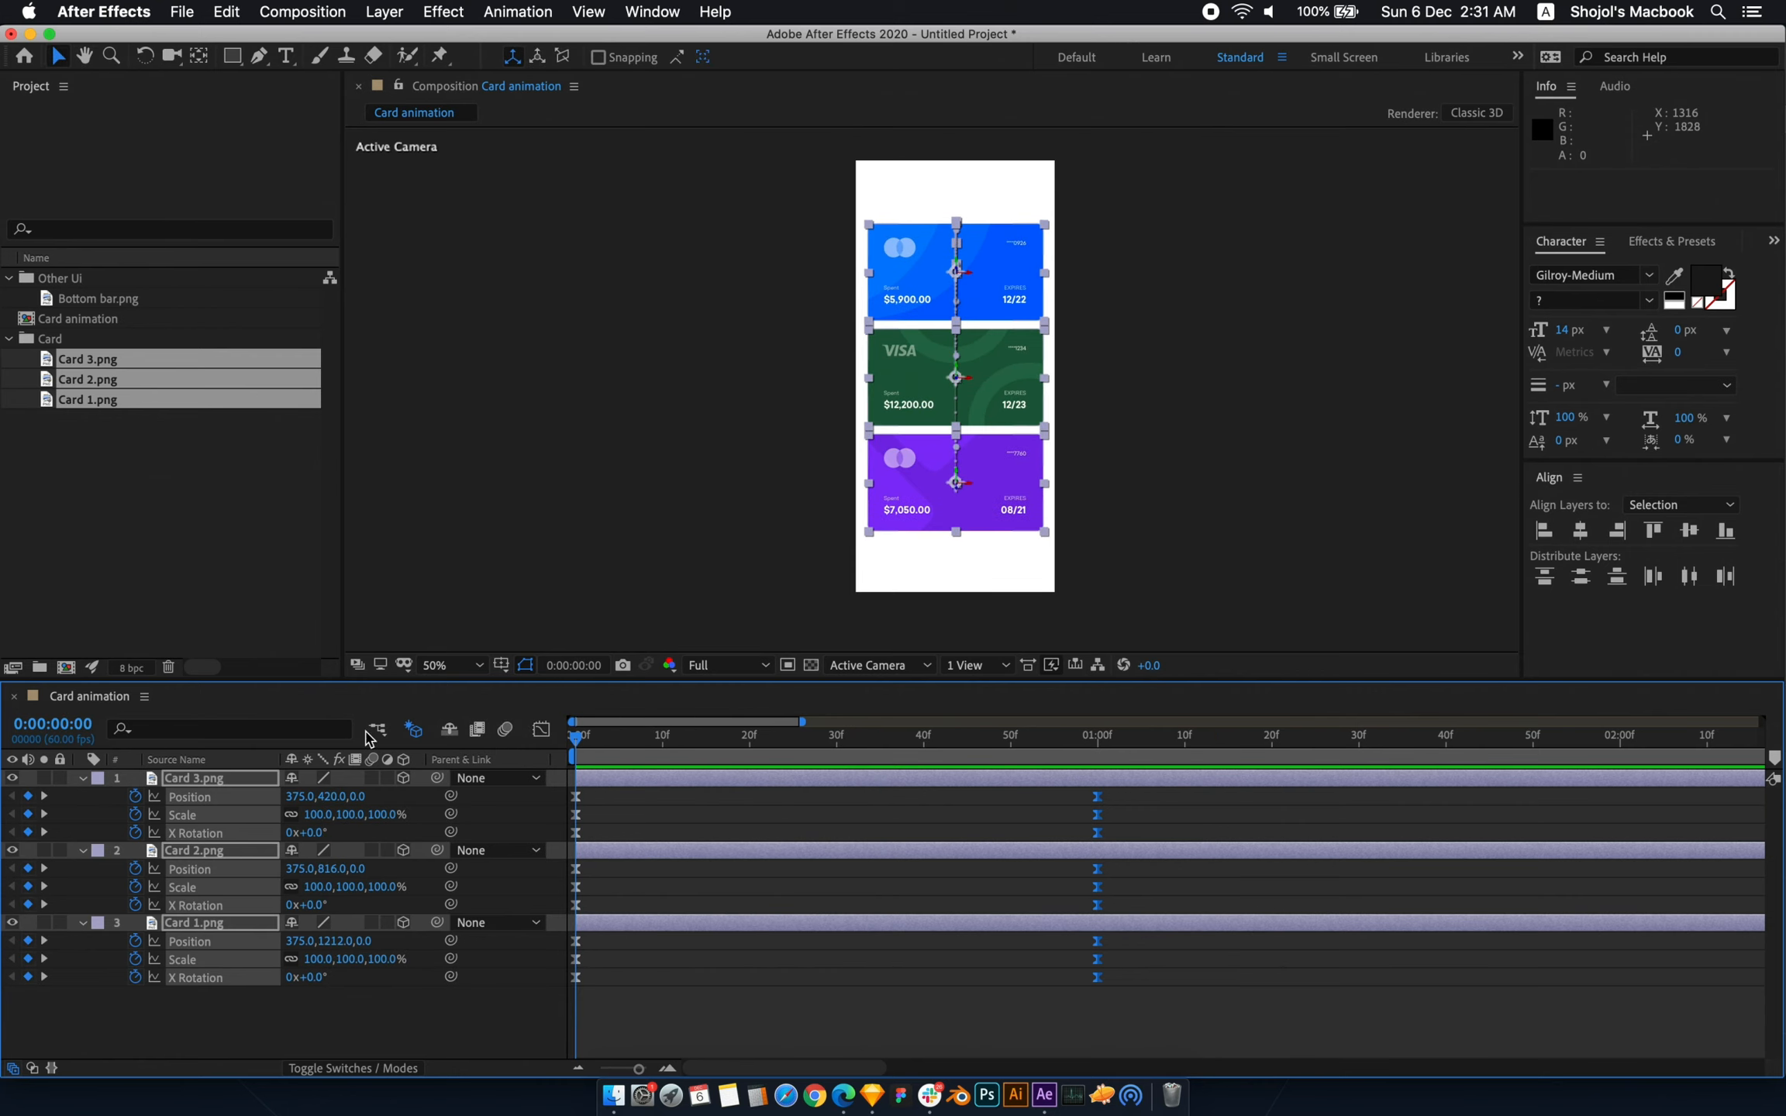
- Switch to Sketch and examine each of the six transaction list items in the second Cards artboard
left_click(873, 1082)
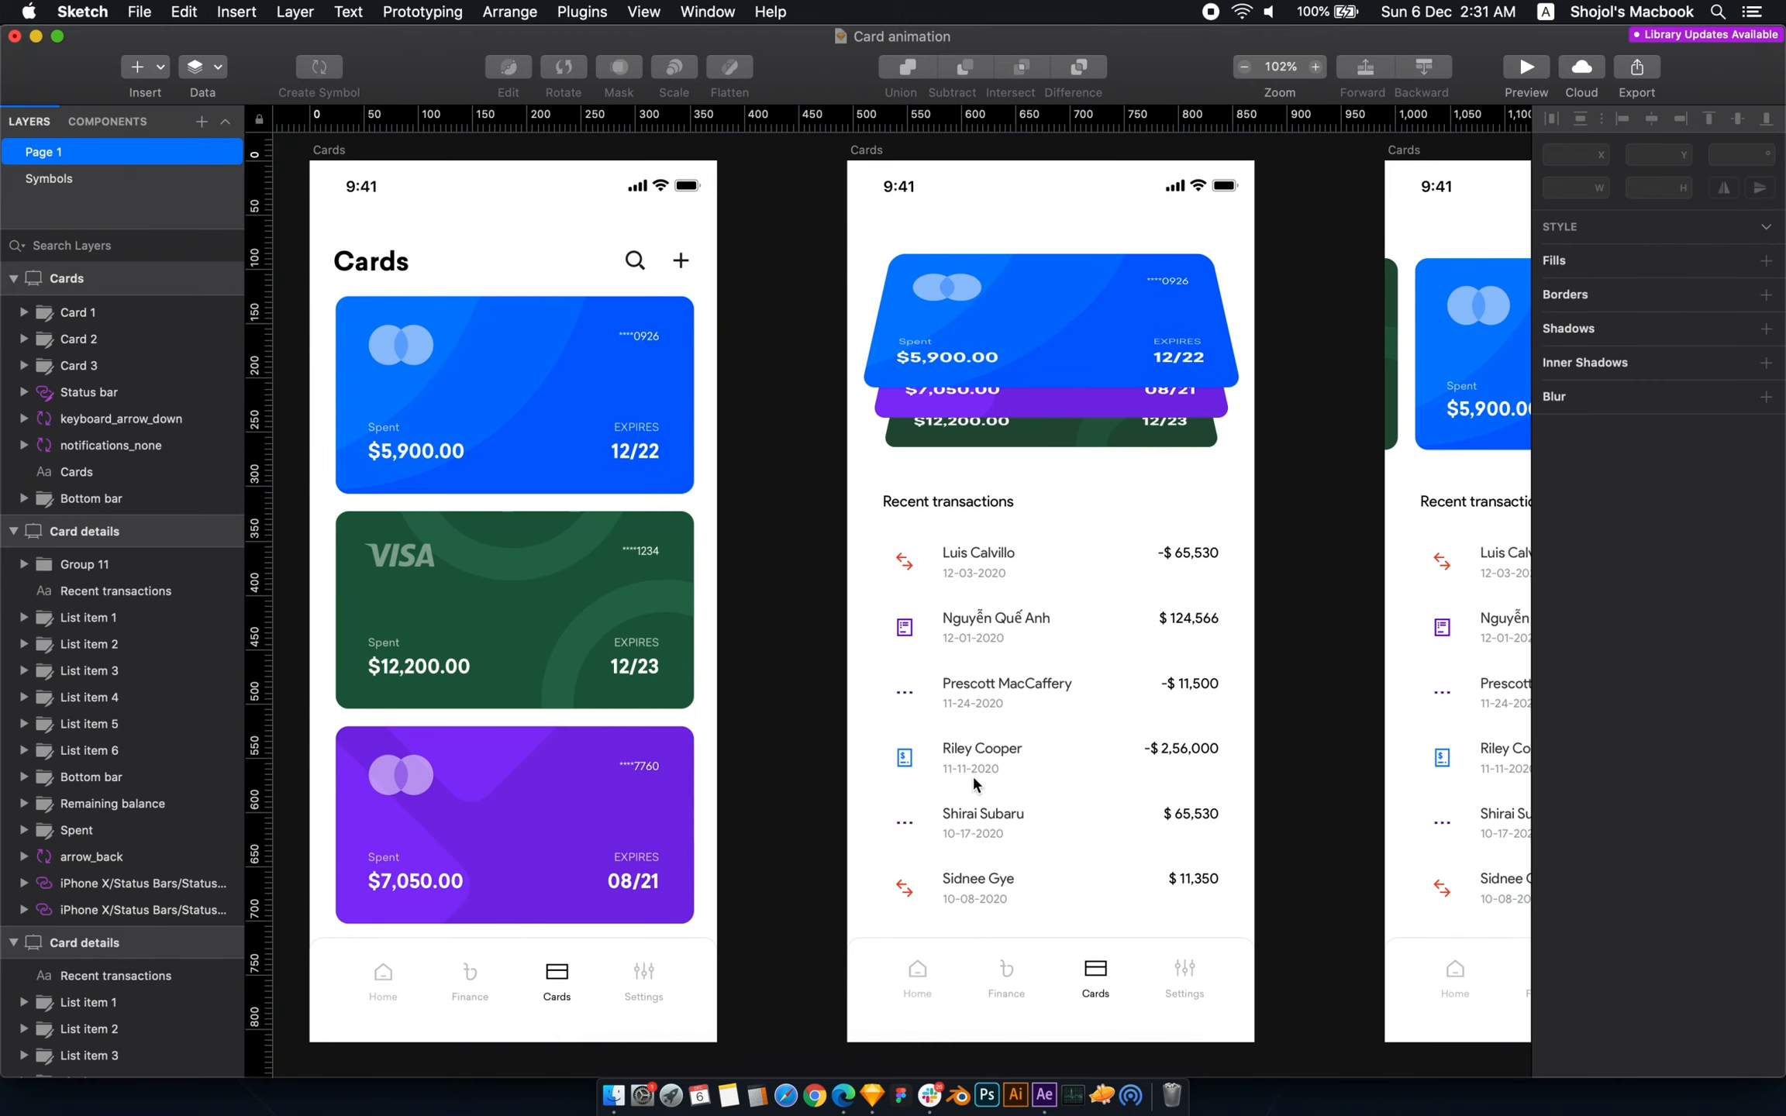
scroll(987, 783, "left", 3)
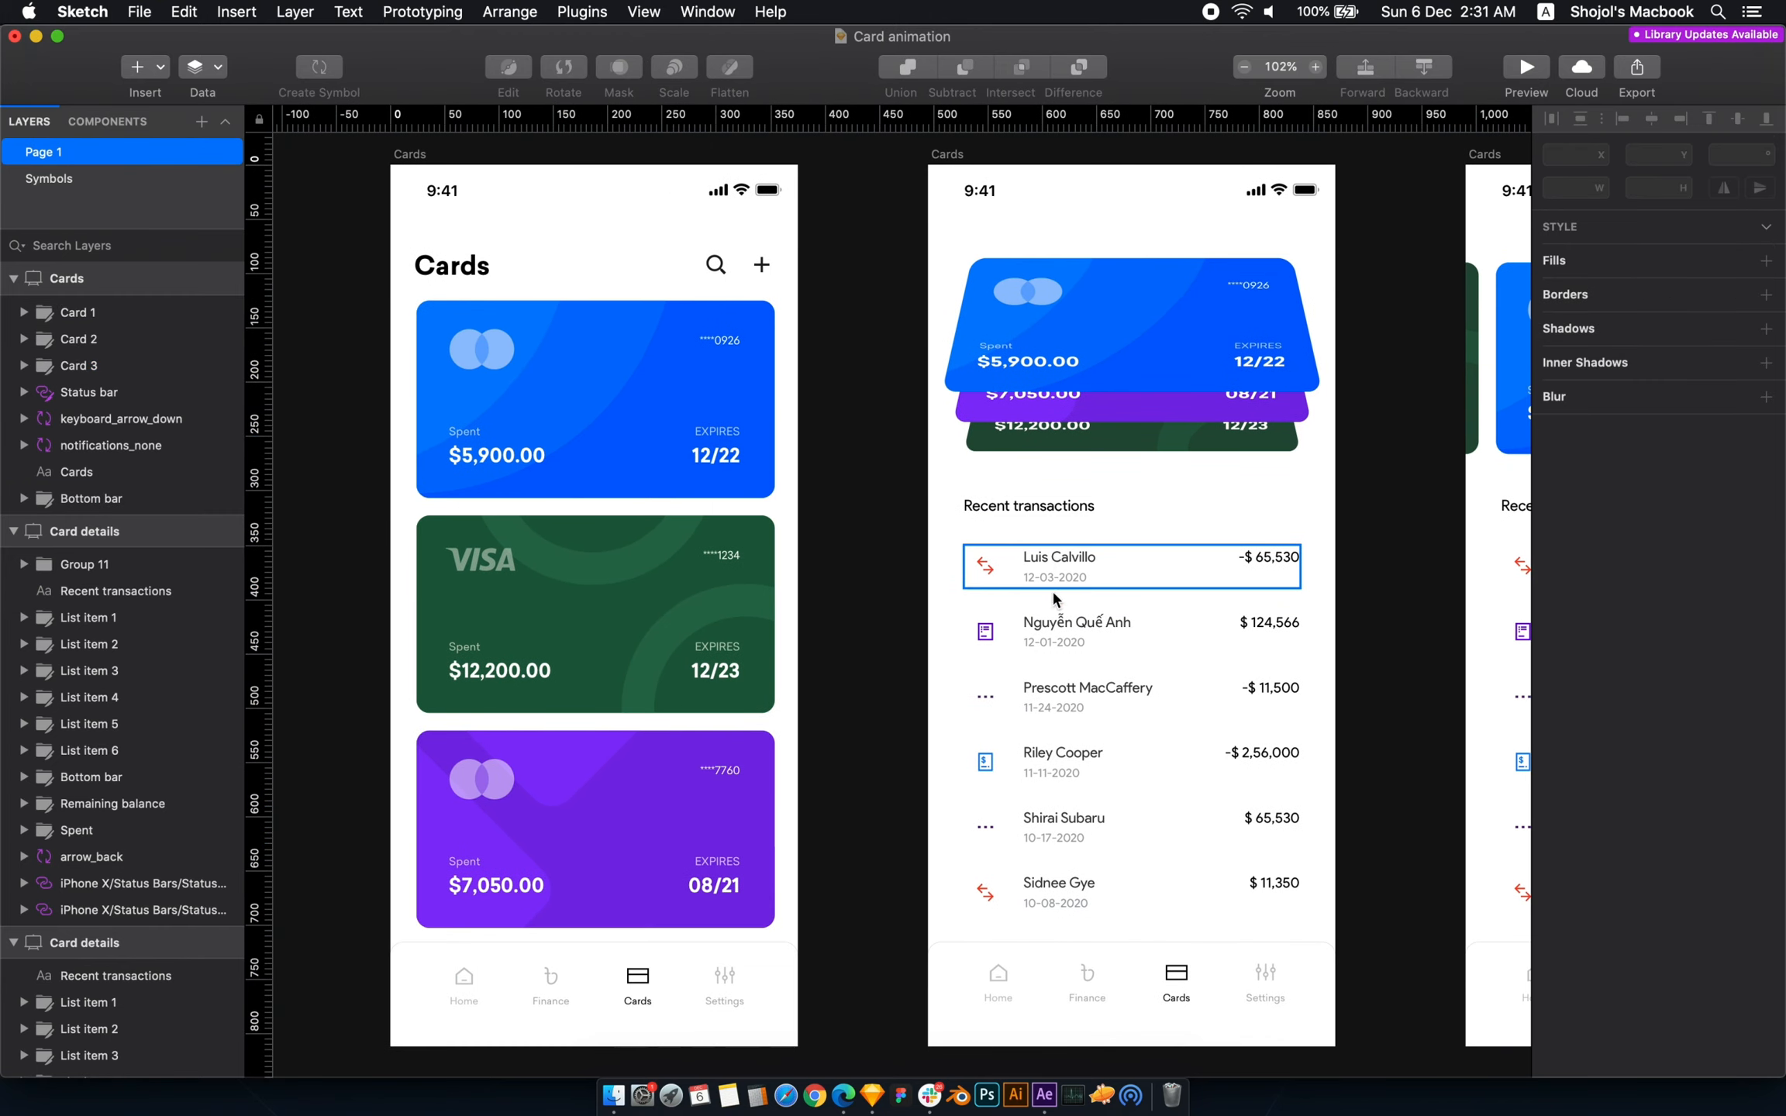
left_click(1141, 908)
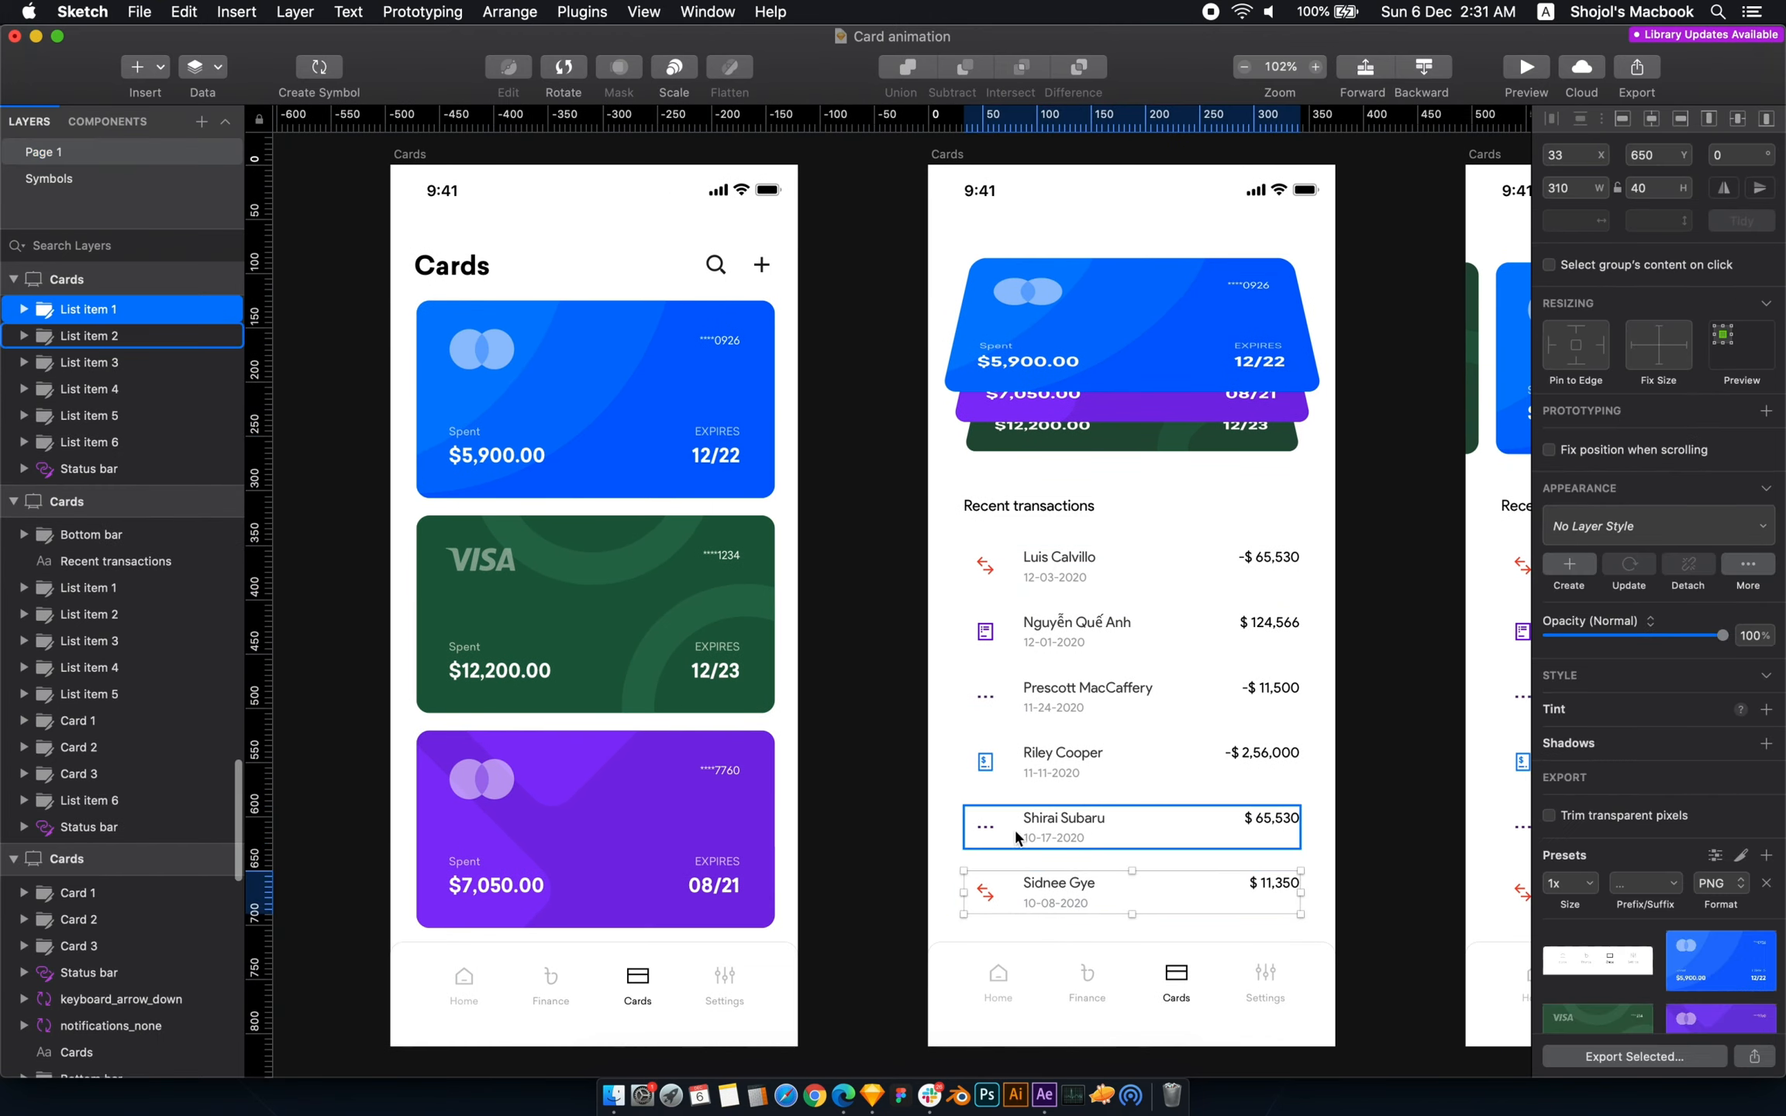
left_click(1017, 827)
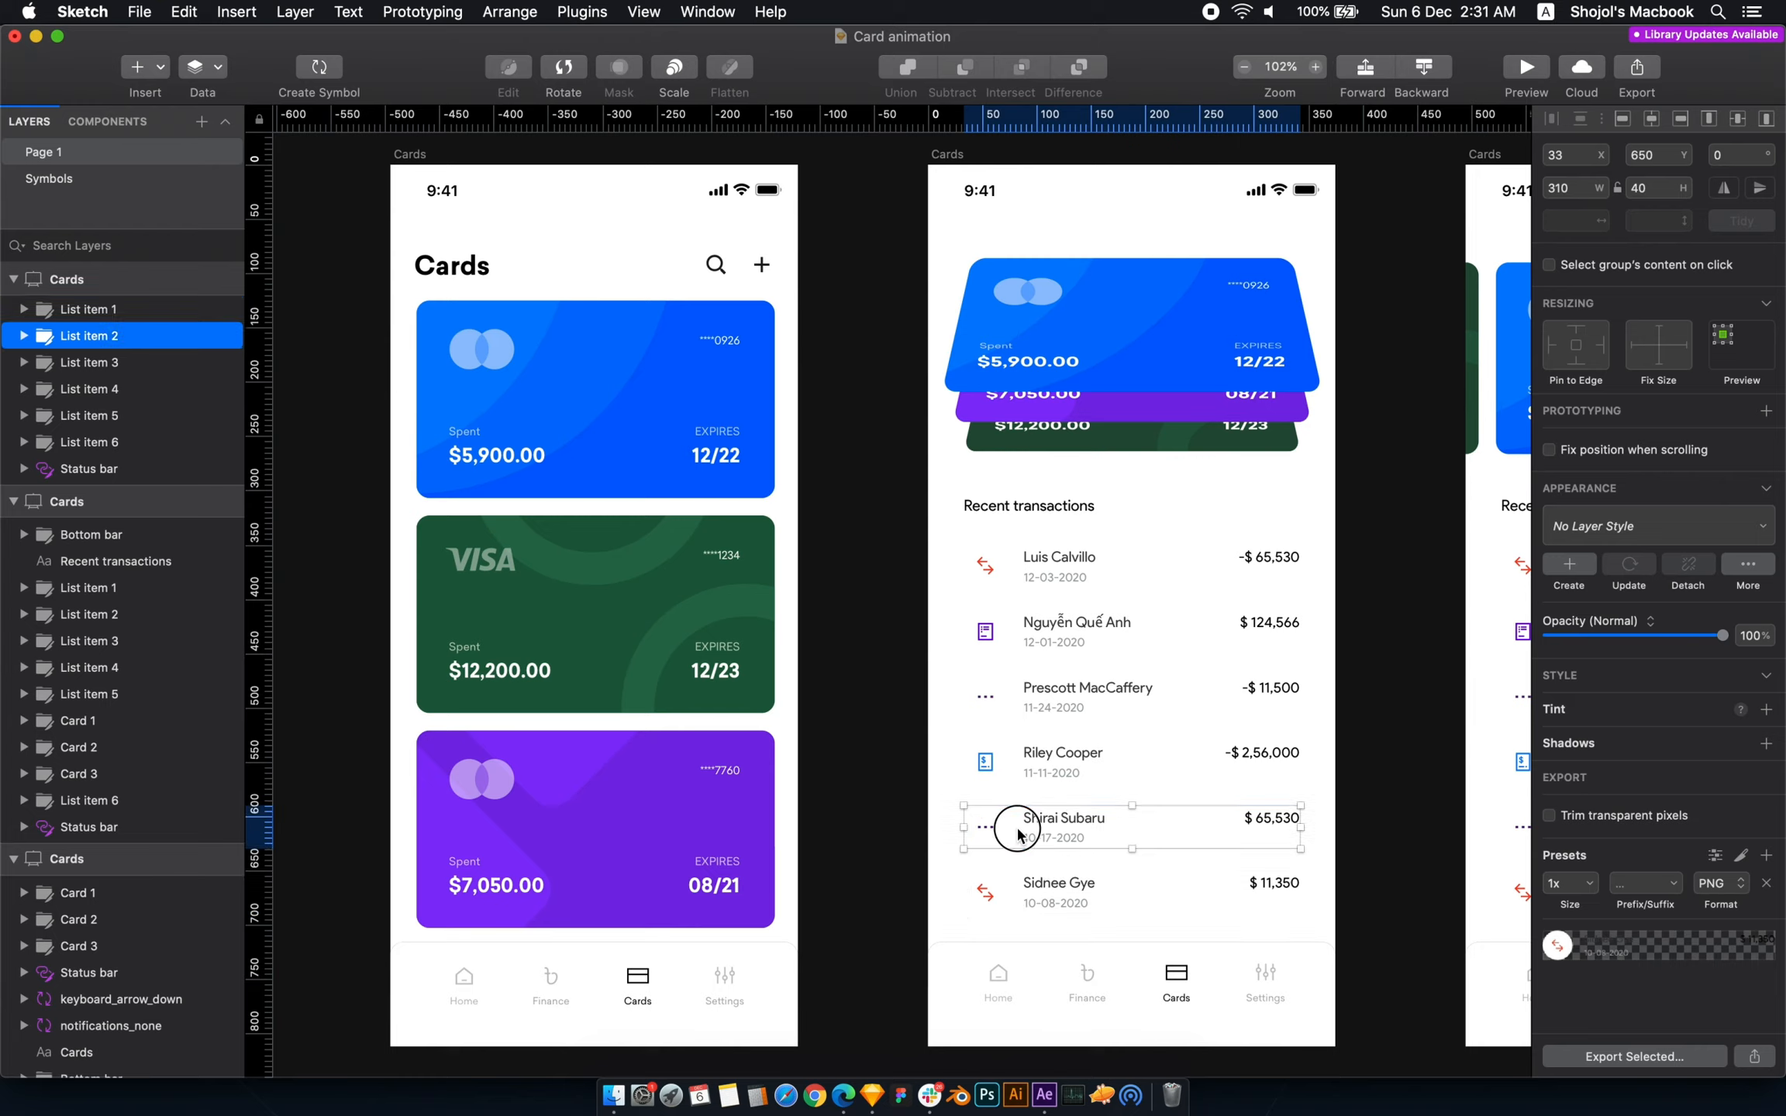
left_click(1017, 775)
left_click(1028, 701)
left_click(1028, 628)
left_click(1036, 562)
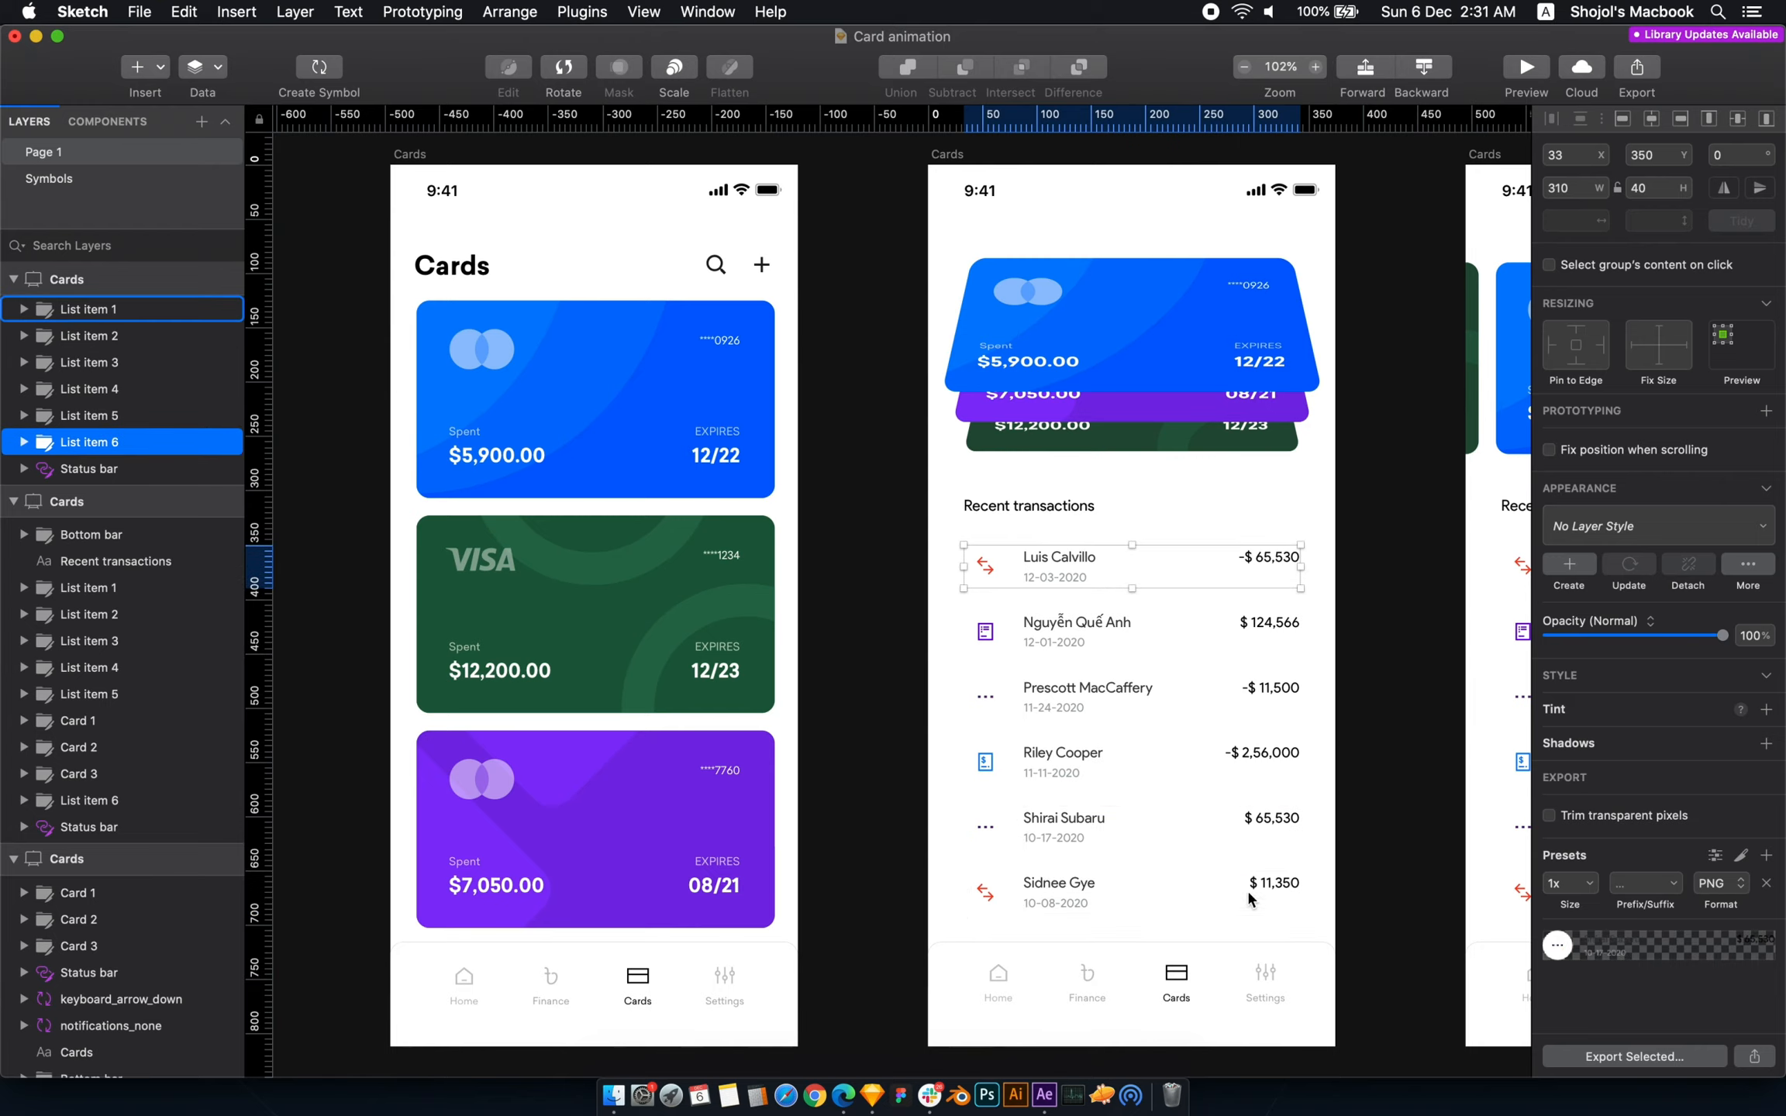
- Select all six transaction list items and replace their existing export preset with a new PNG preset
left_click_drag(942, 915, 1293, 561)
left_click(1766, 886)
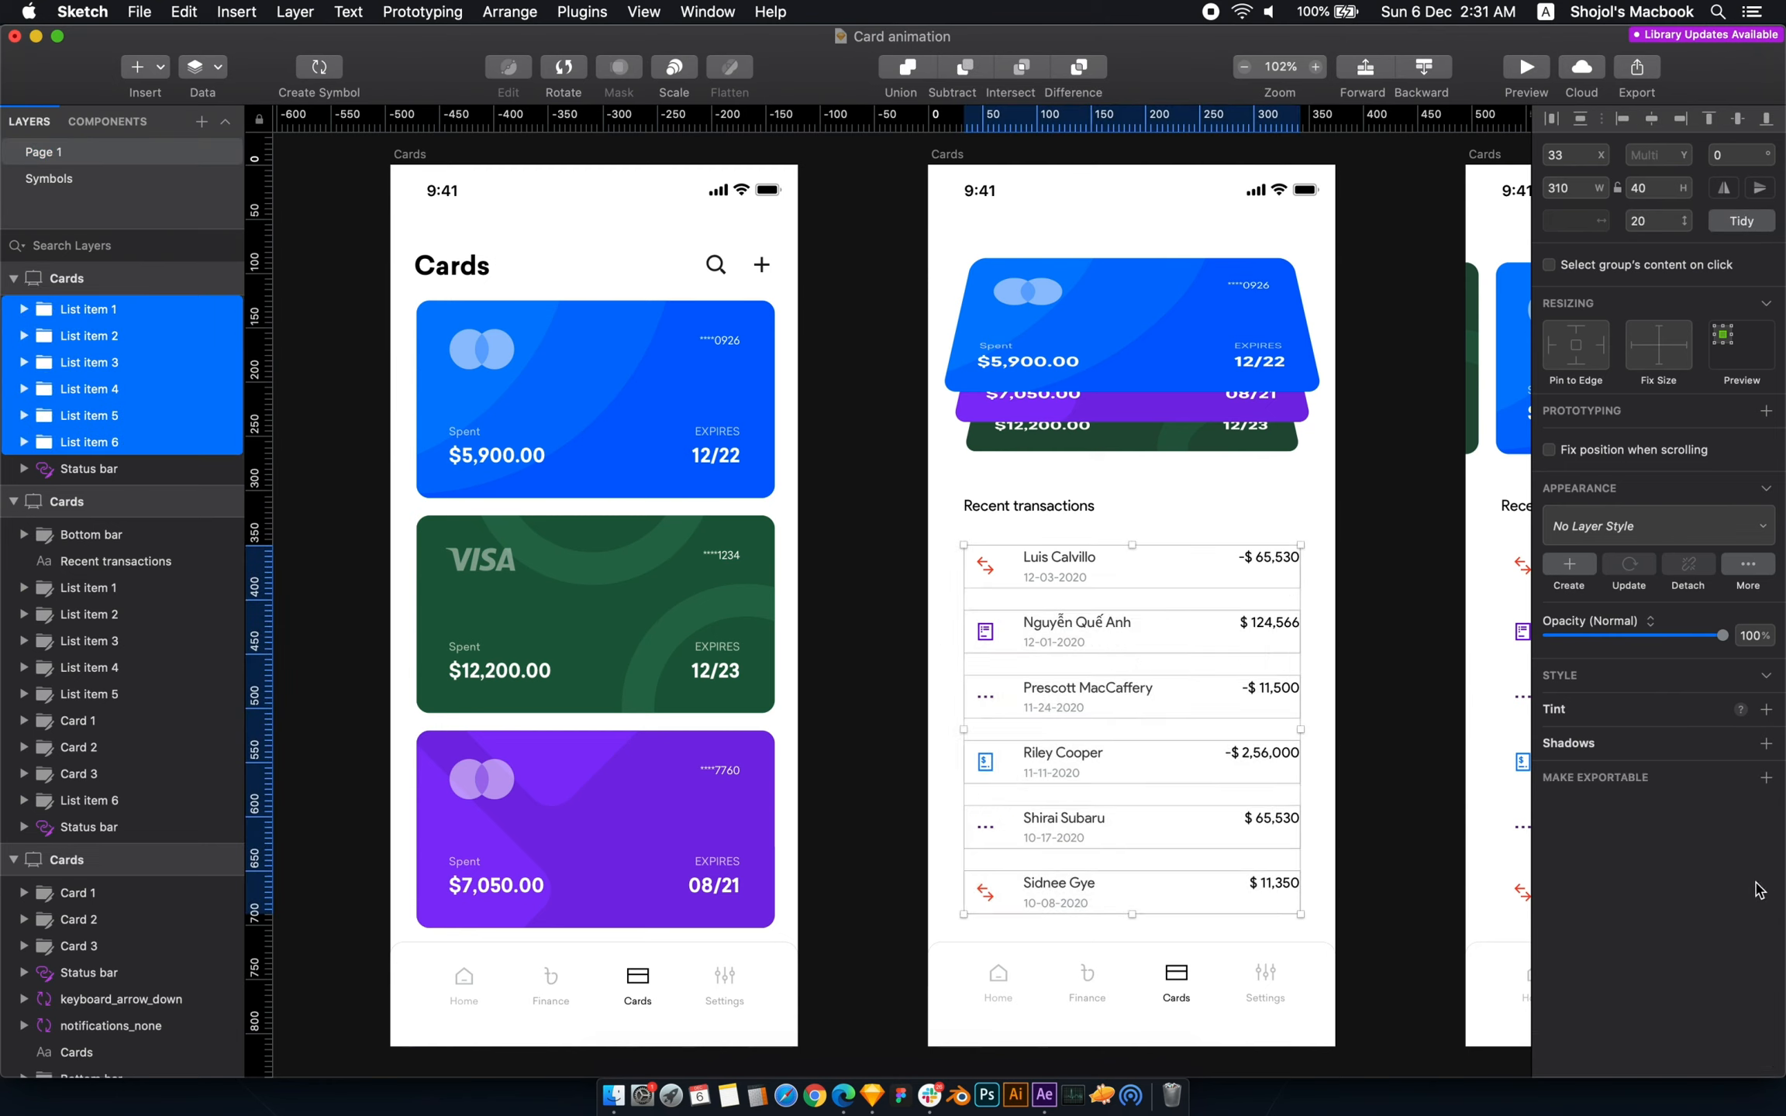
left_click(1766, 778)
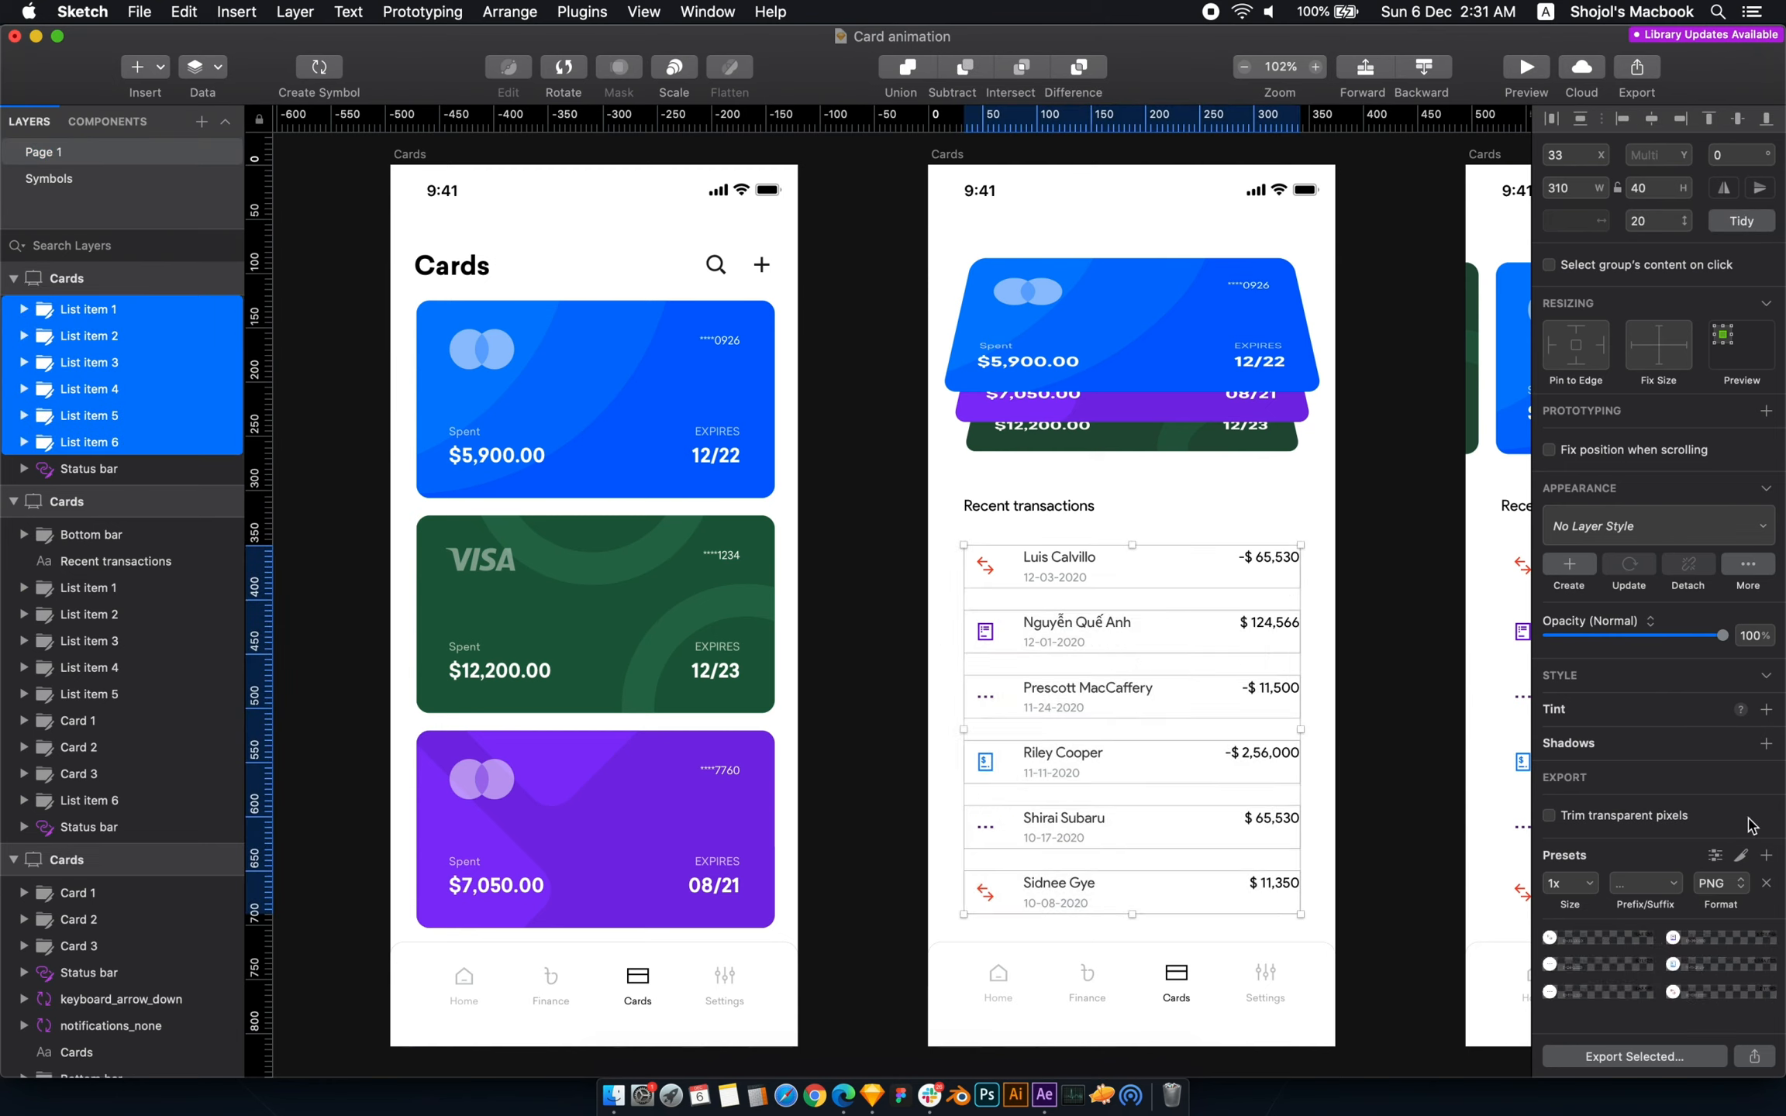
- Set the export size to 2x and export the six list items as PNG files into the Assets folder
left_click(1552, 885)
type("3")
key("Return")
type("2")
key("Tab")
left_click(1577, 1060)
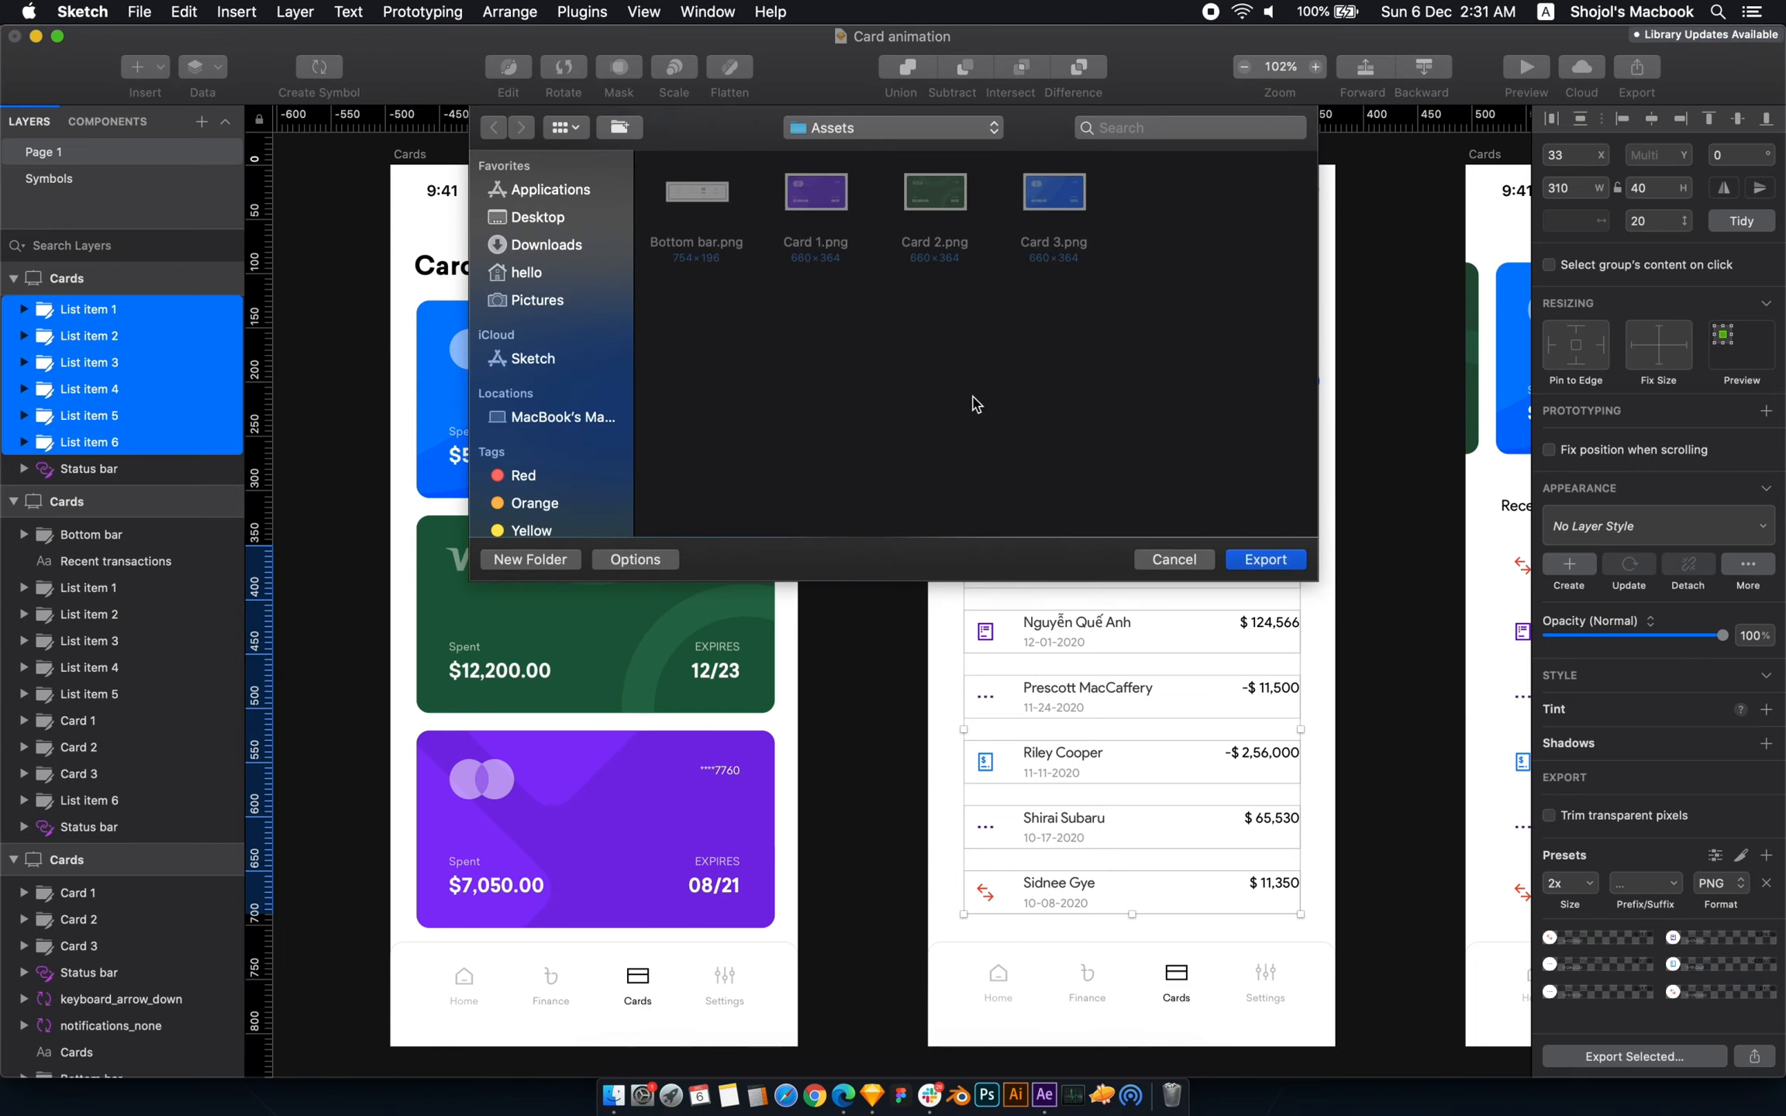
left_click(1246, 565)
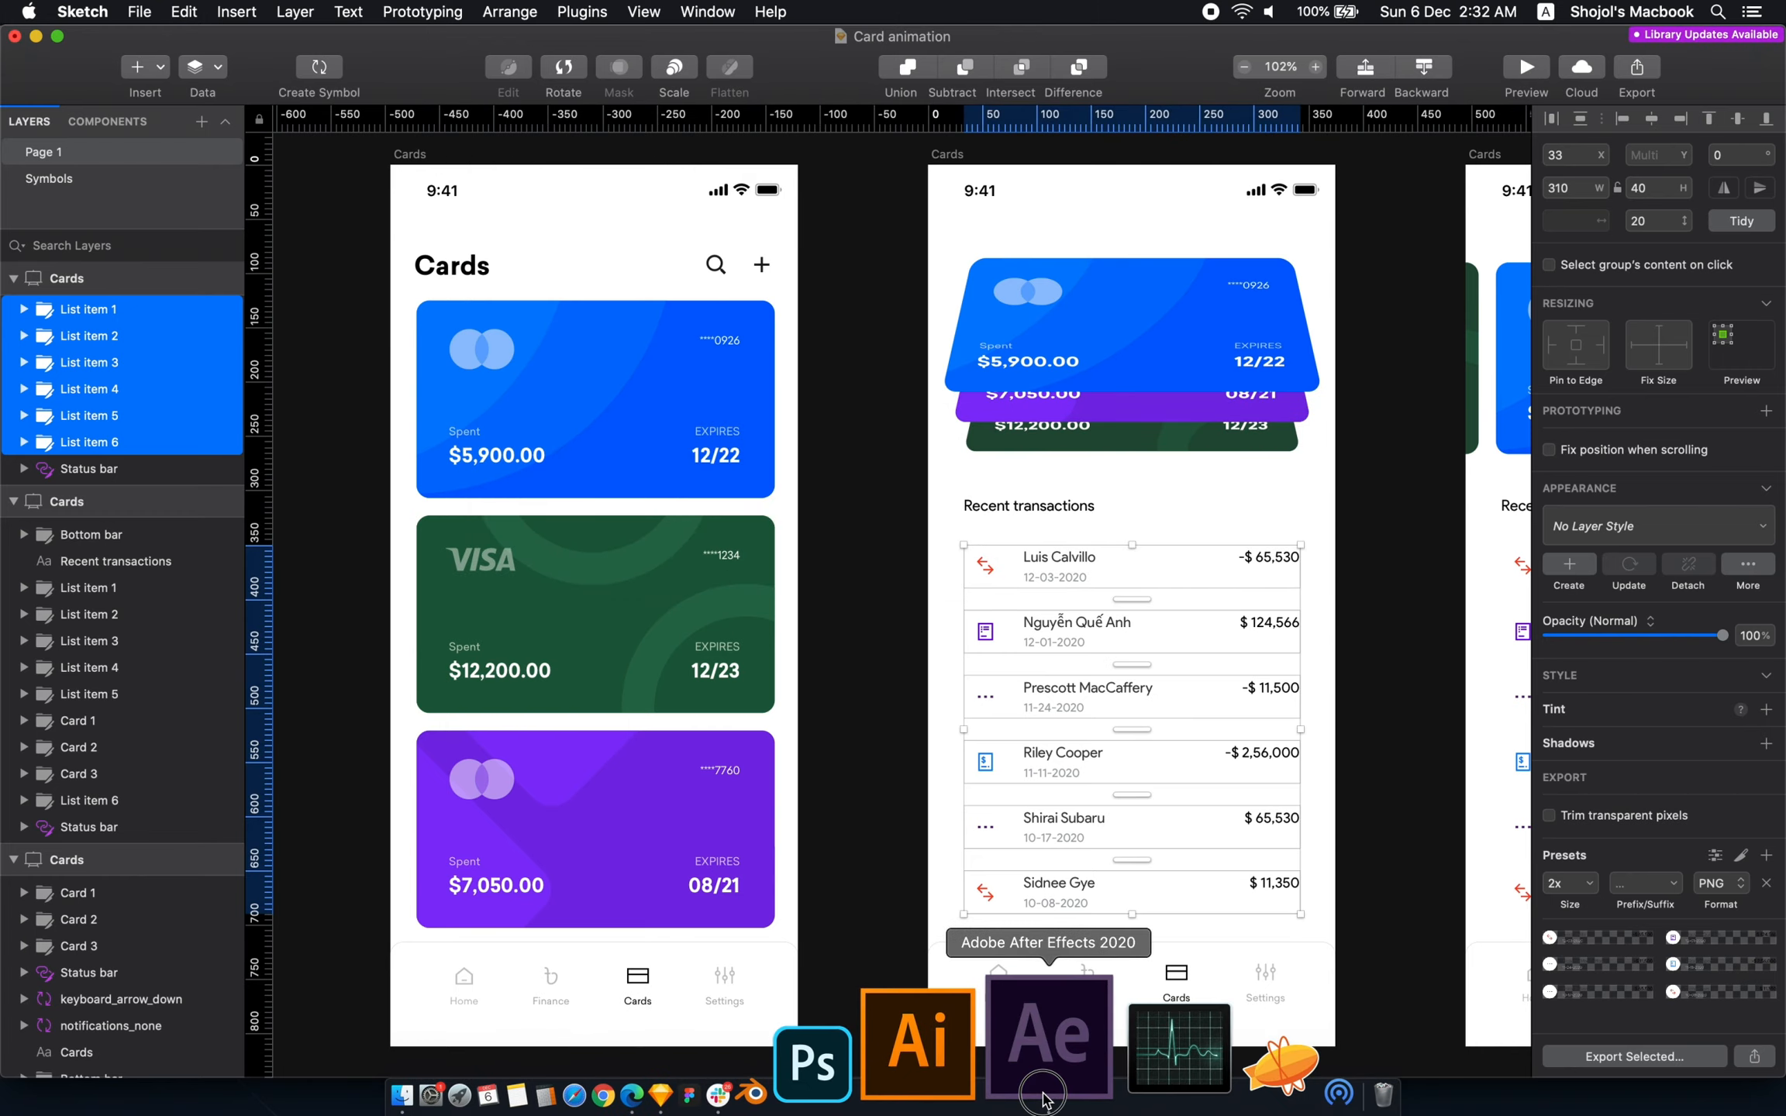
- Switch to After Effects, collapse the Card folder, and create a new project folder named "List items"
left_click(1042, 1098)
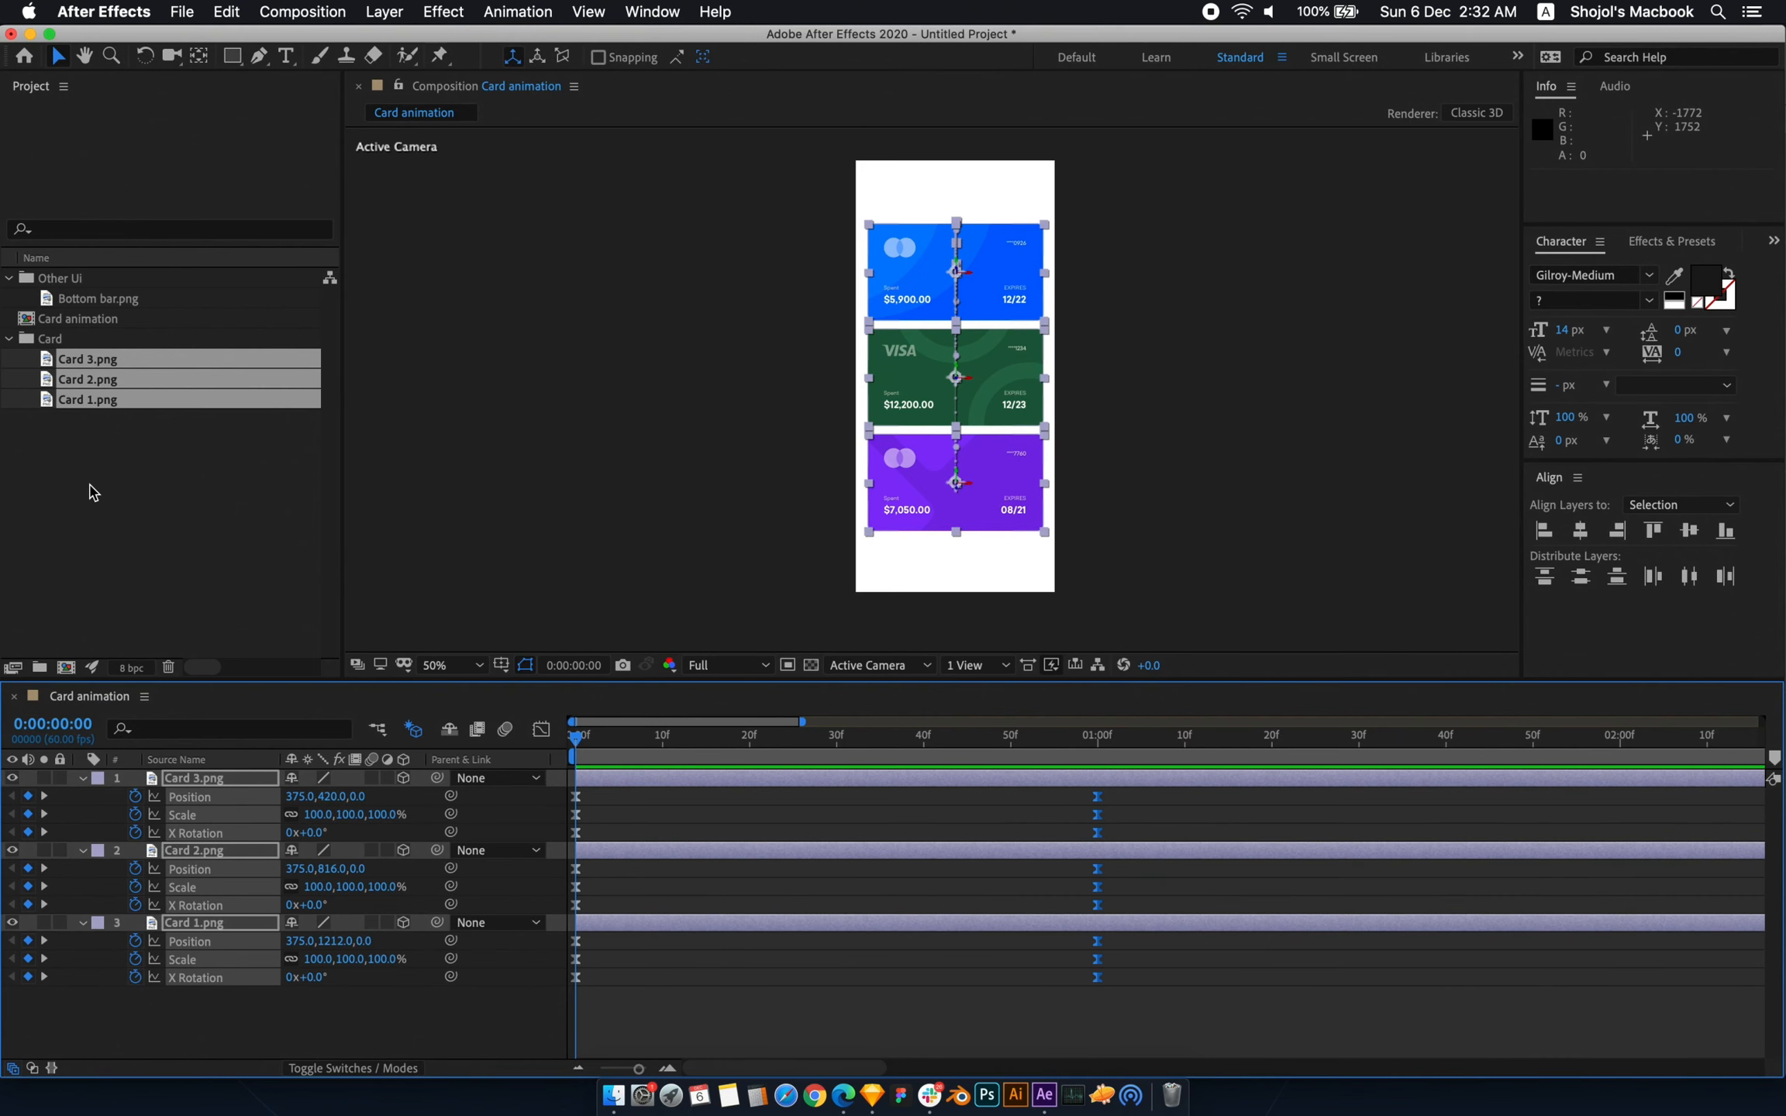
left_click(10, 339)
right_click(49, 419)
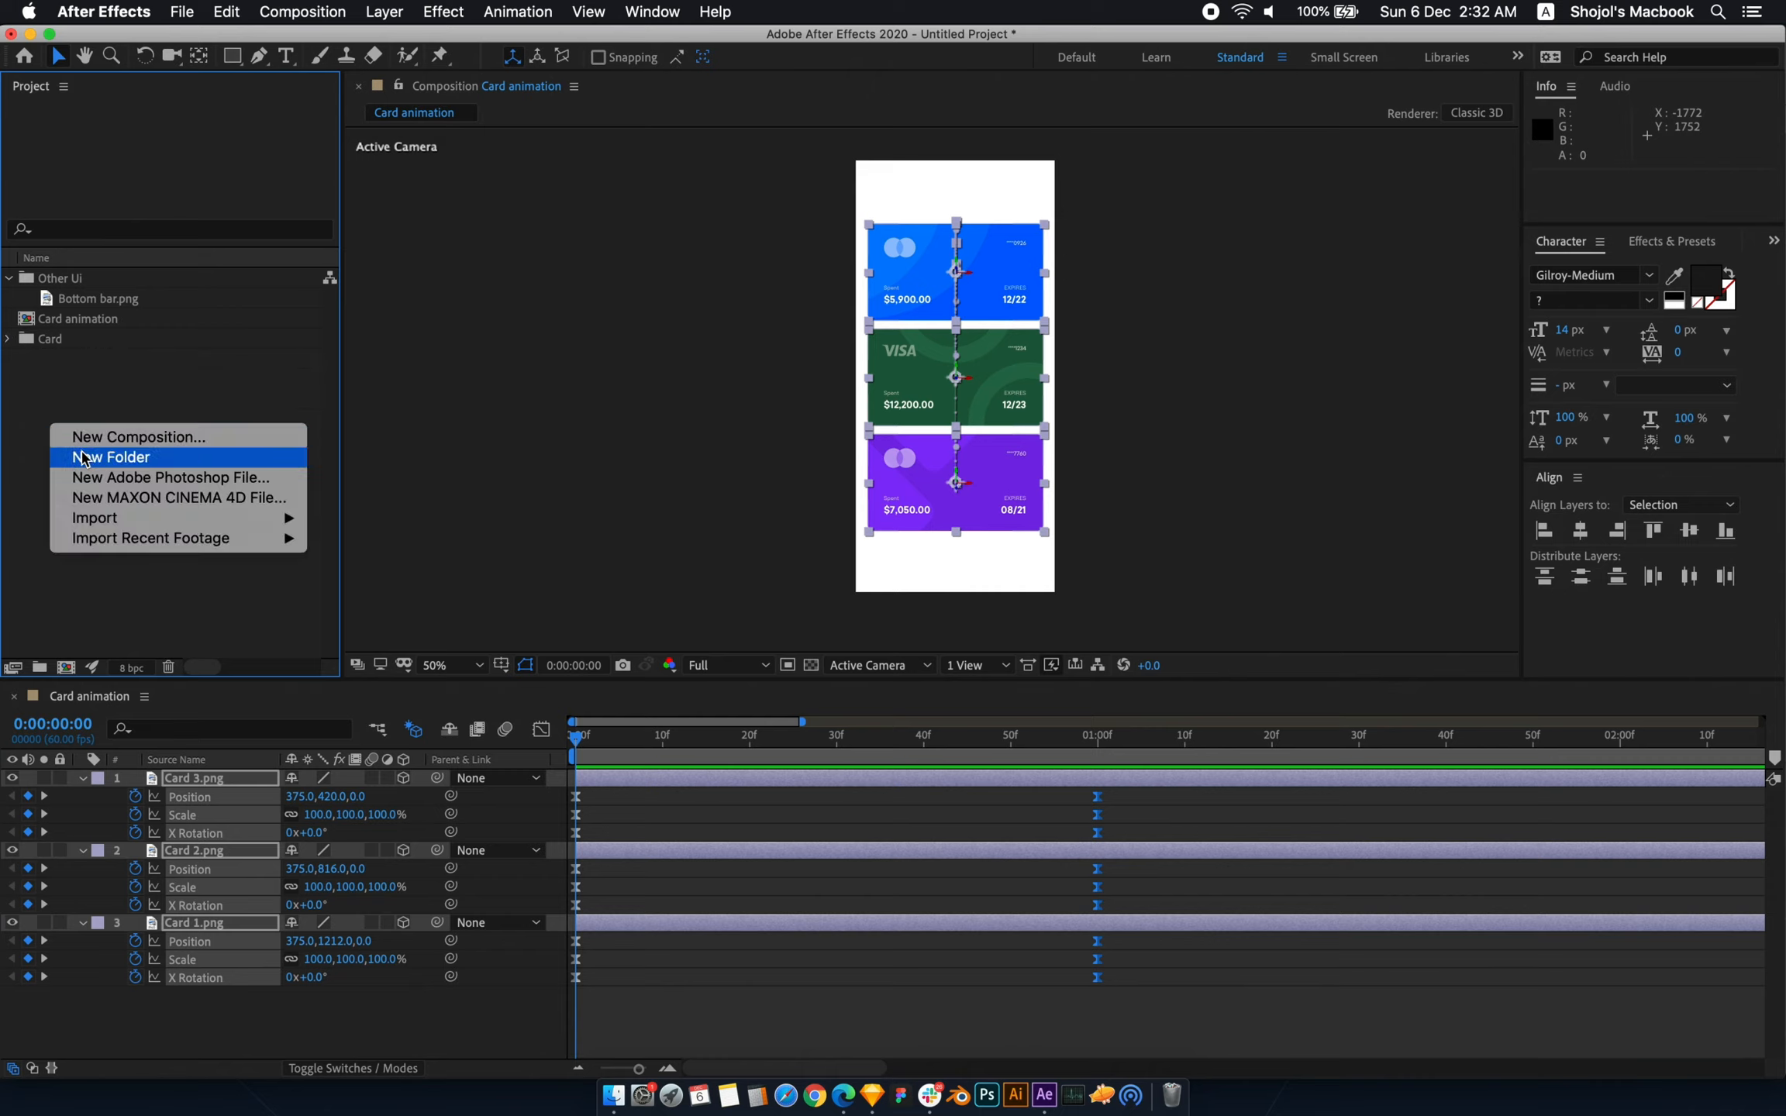
left_click(82, 457)
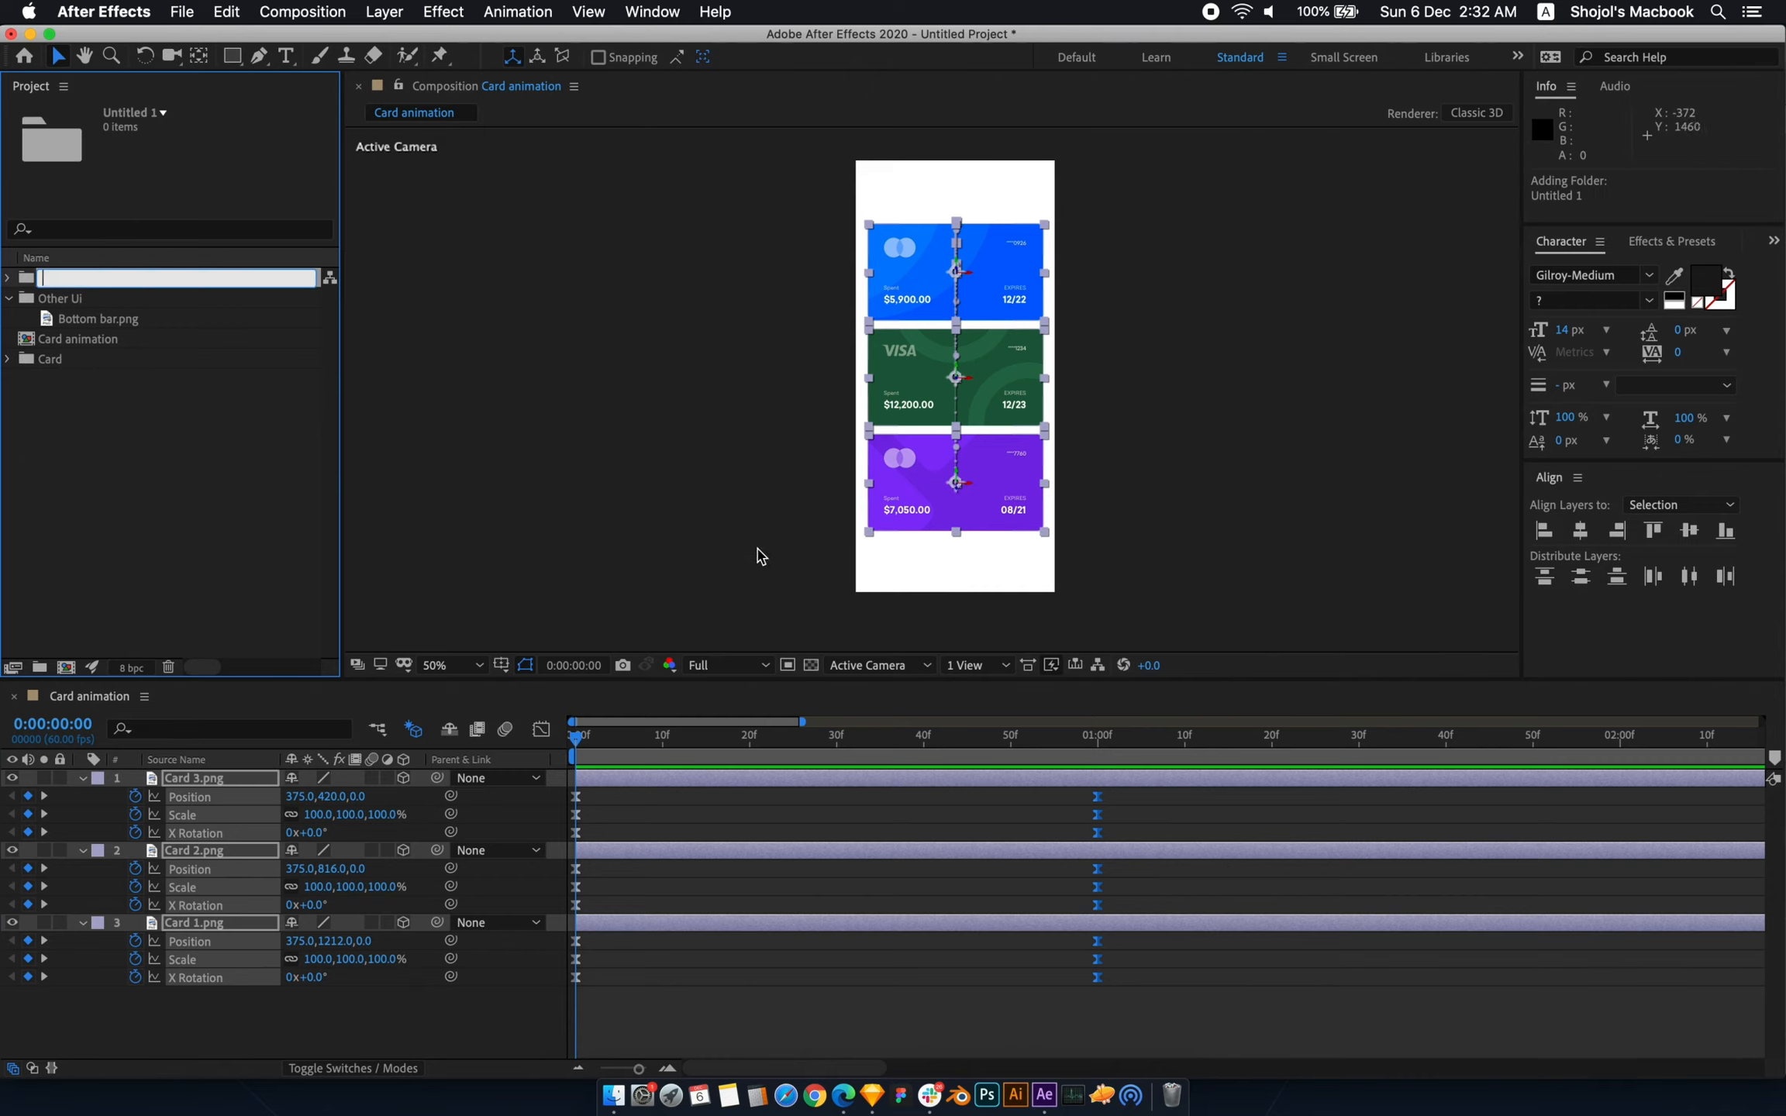
type("List items")
key("Return")
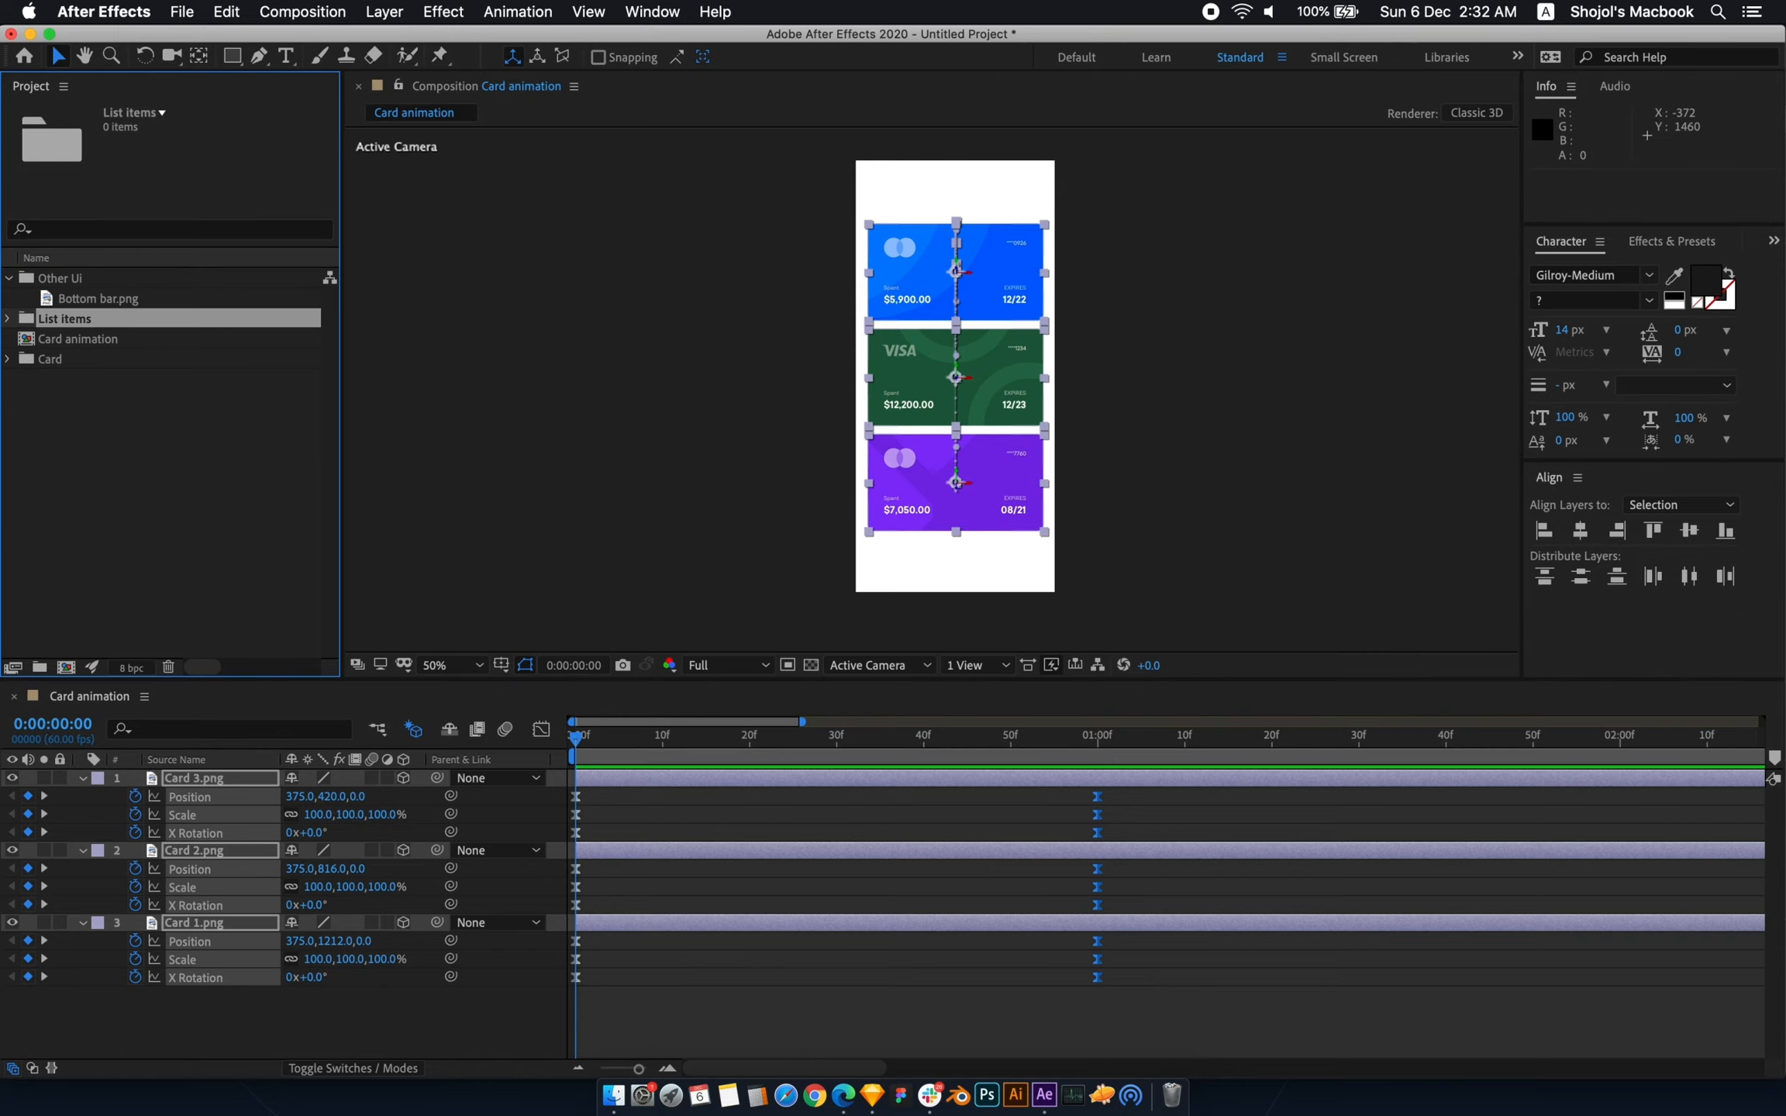
- Import List item 1.png to List item 6.png into the List items folder and add them to the composition beneath the Card 1 layer
left_click(613, 1093)
left_click_drag(1170, 620, 746, 462)
left_click_drag(1570, 489, 101, 318)
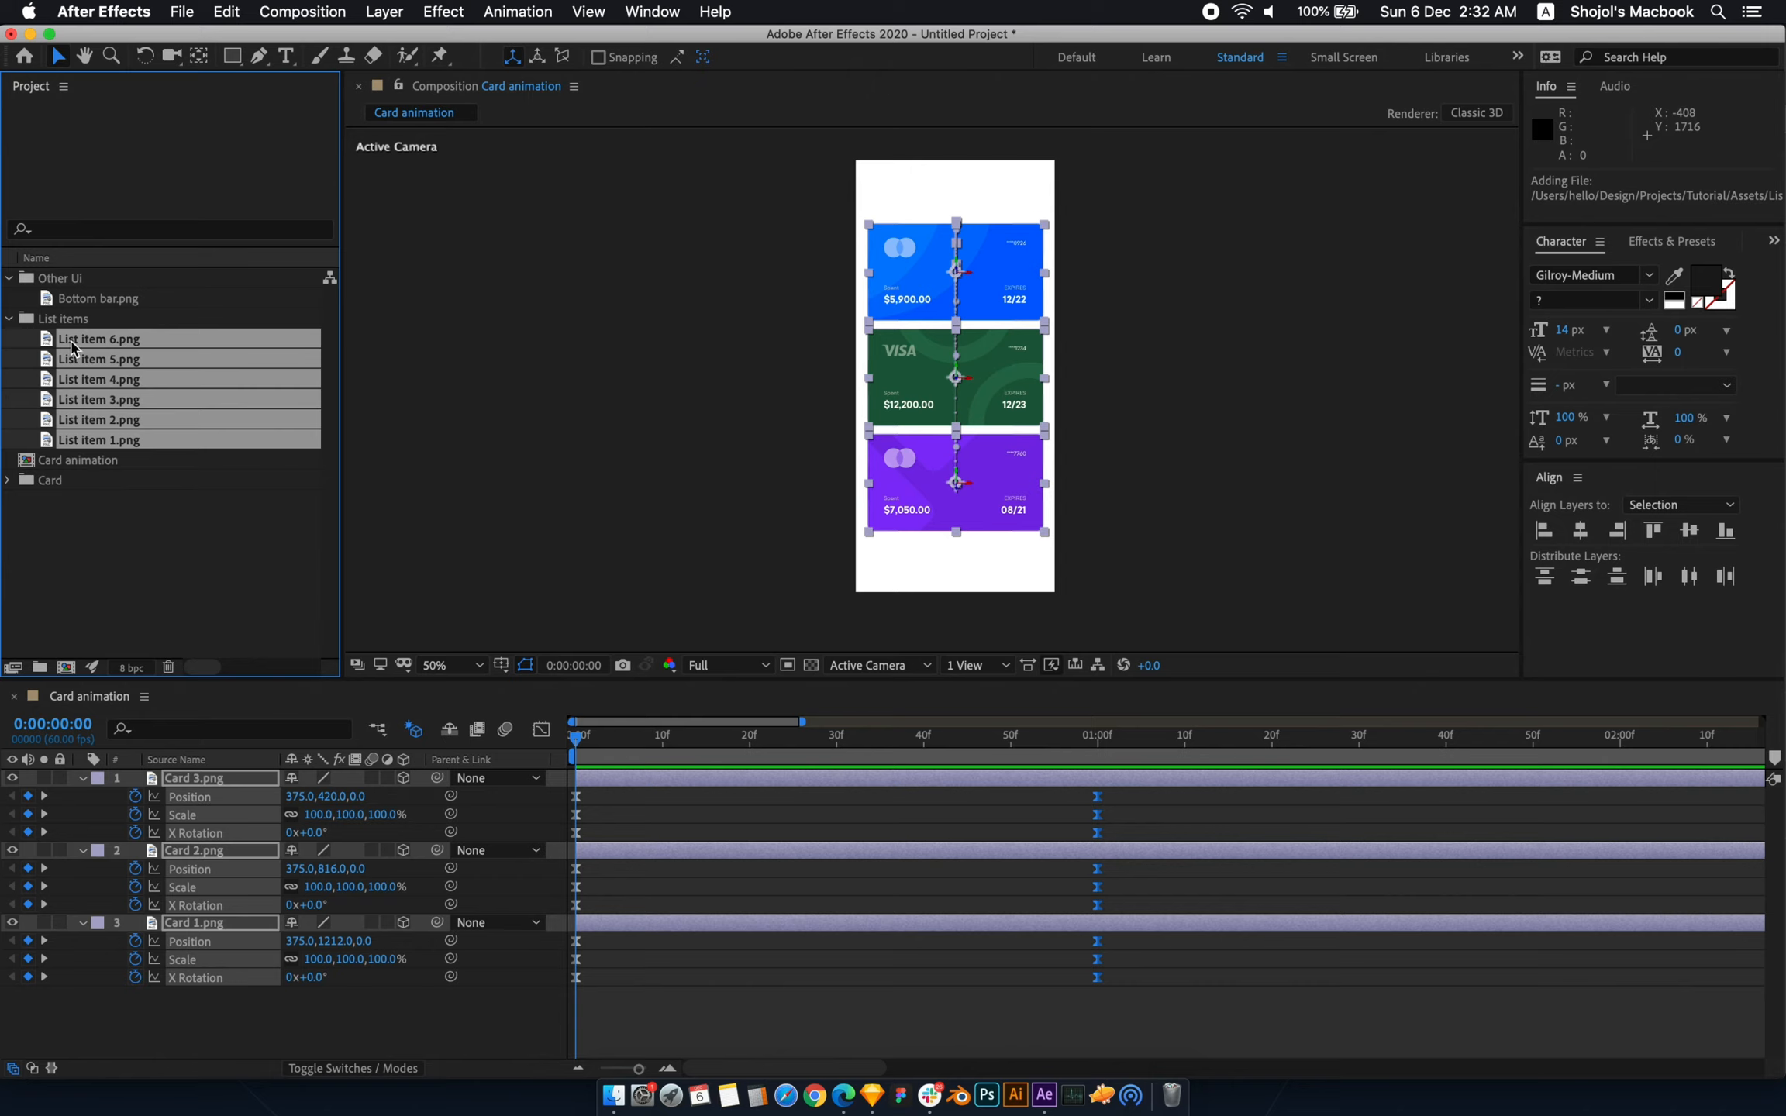
left_click_drag(70, 351, 115, 973)
scroll(186, 1005, "down", 2)
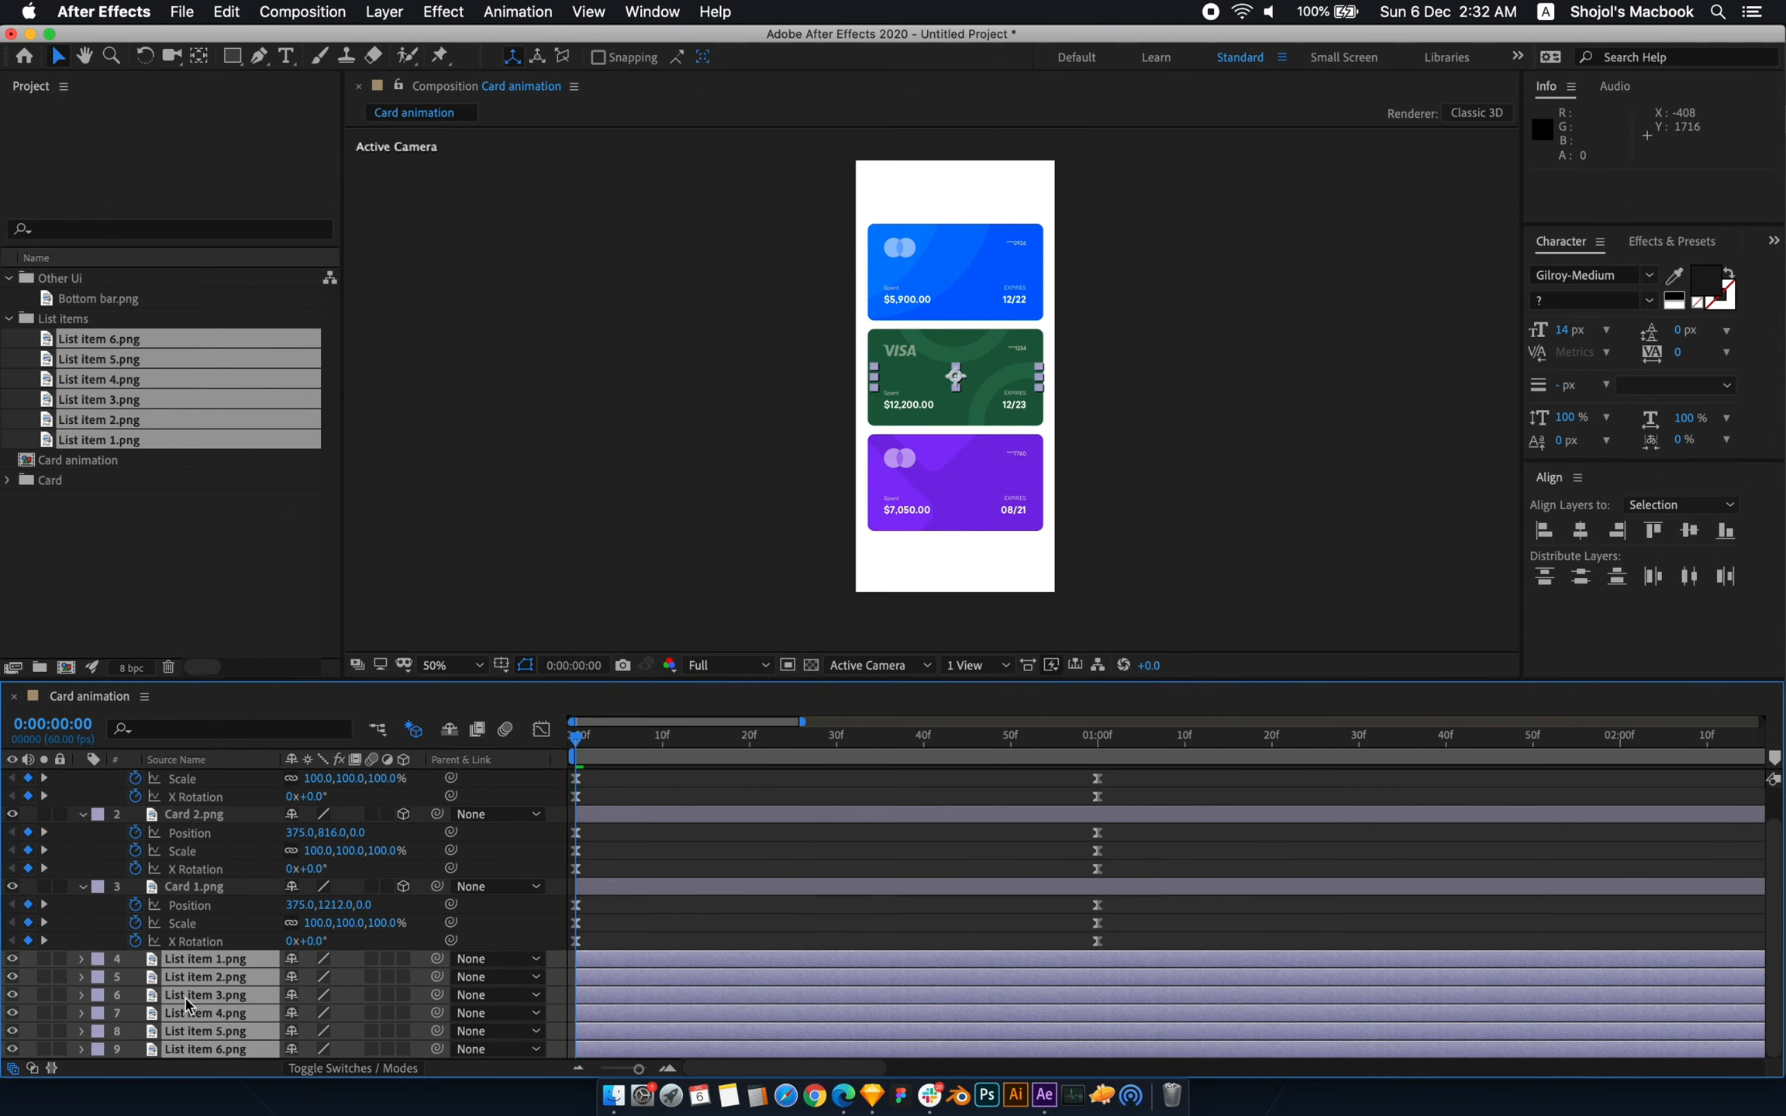
- Give the six list item layers the Red label and enlarge the timeline area to show every layer
left_click(97, 965)
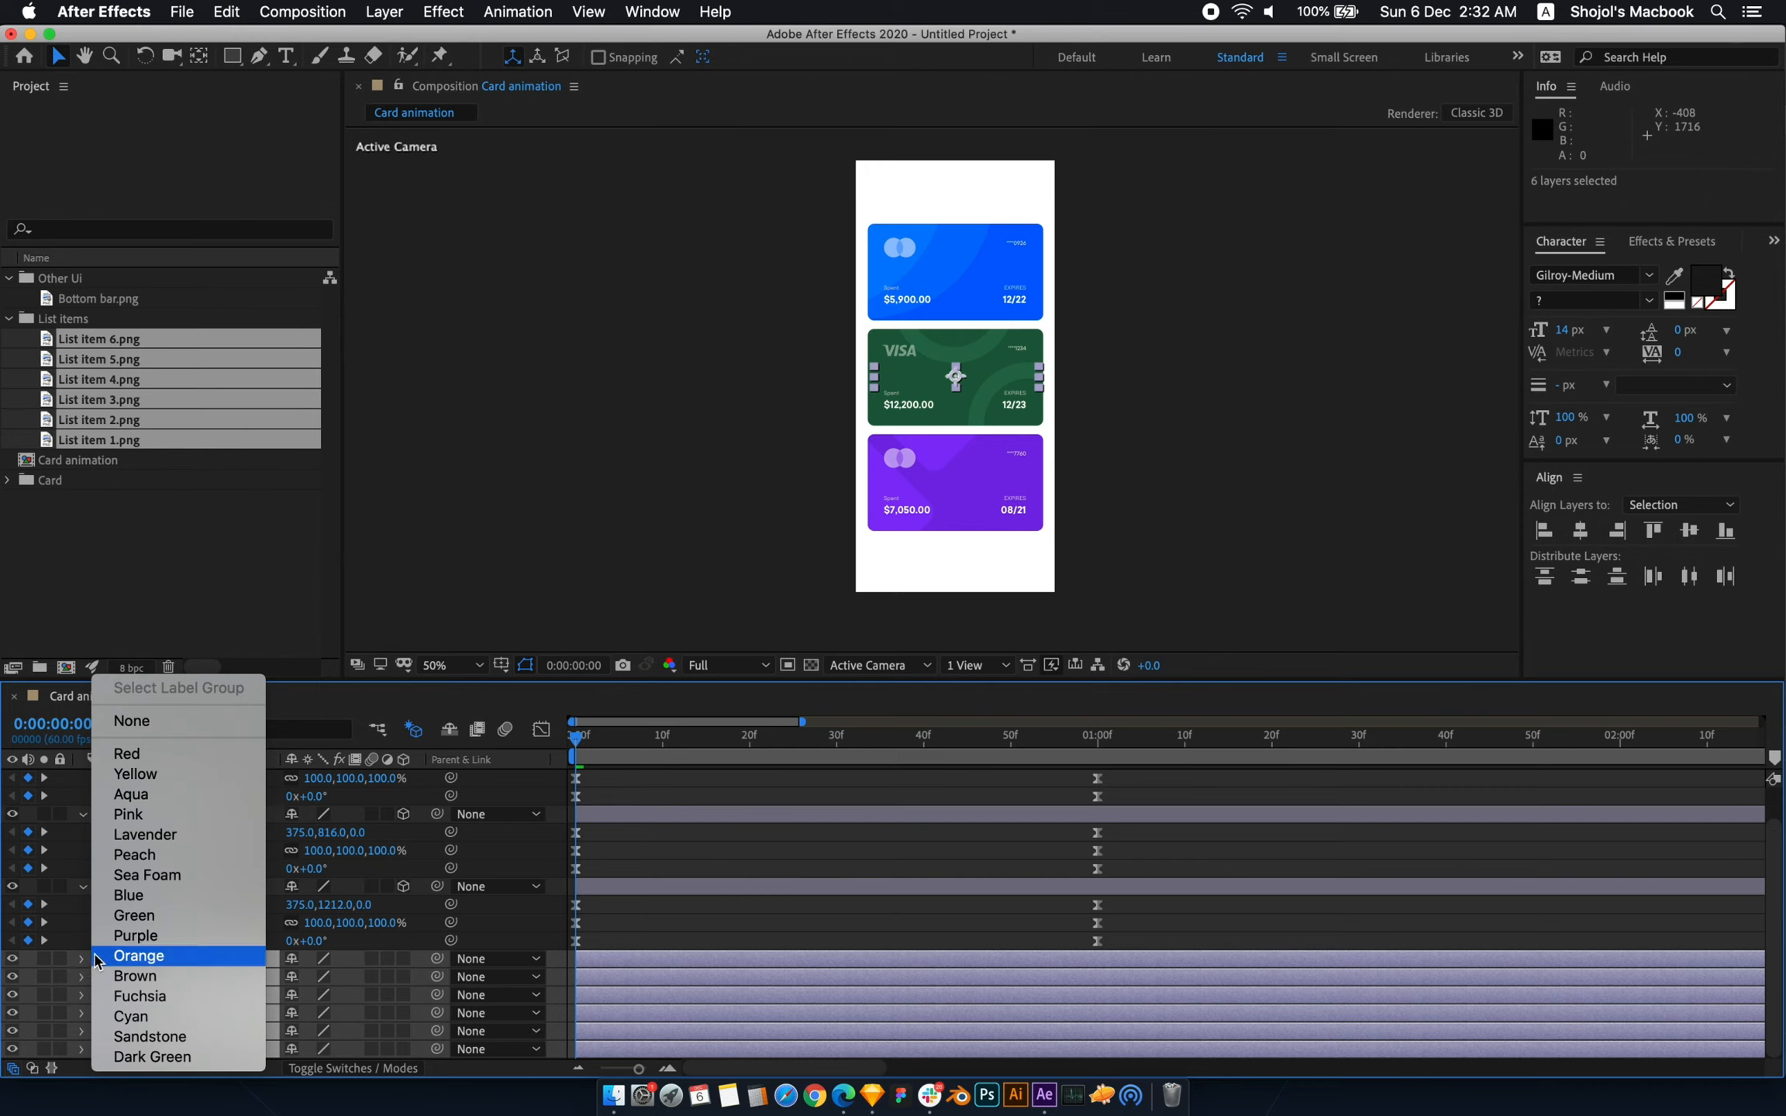
left_click(122, 757)
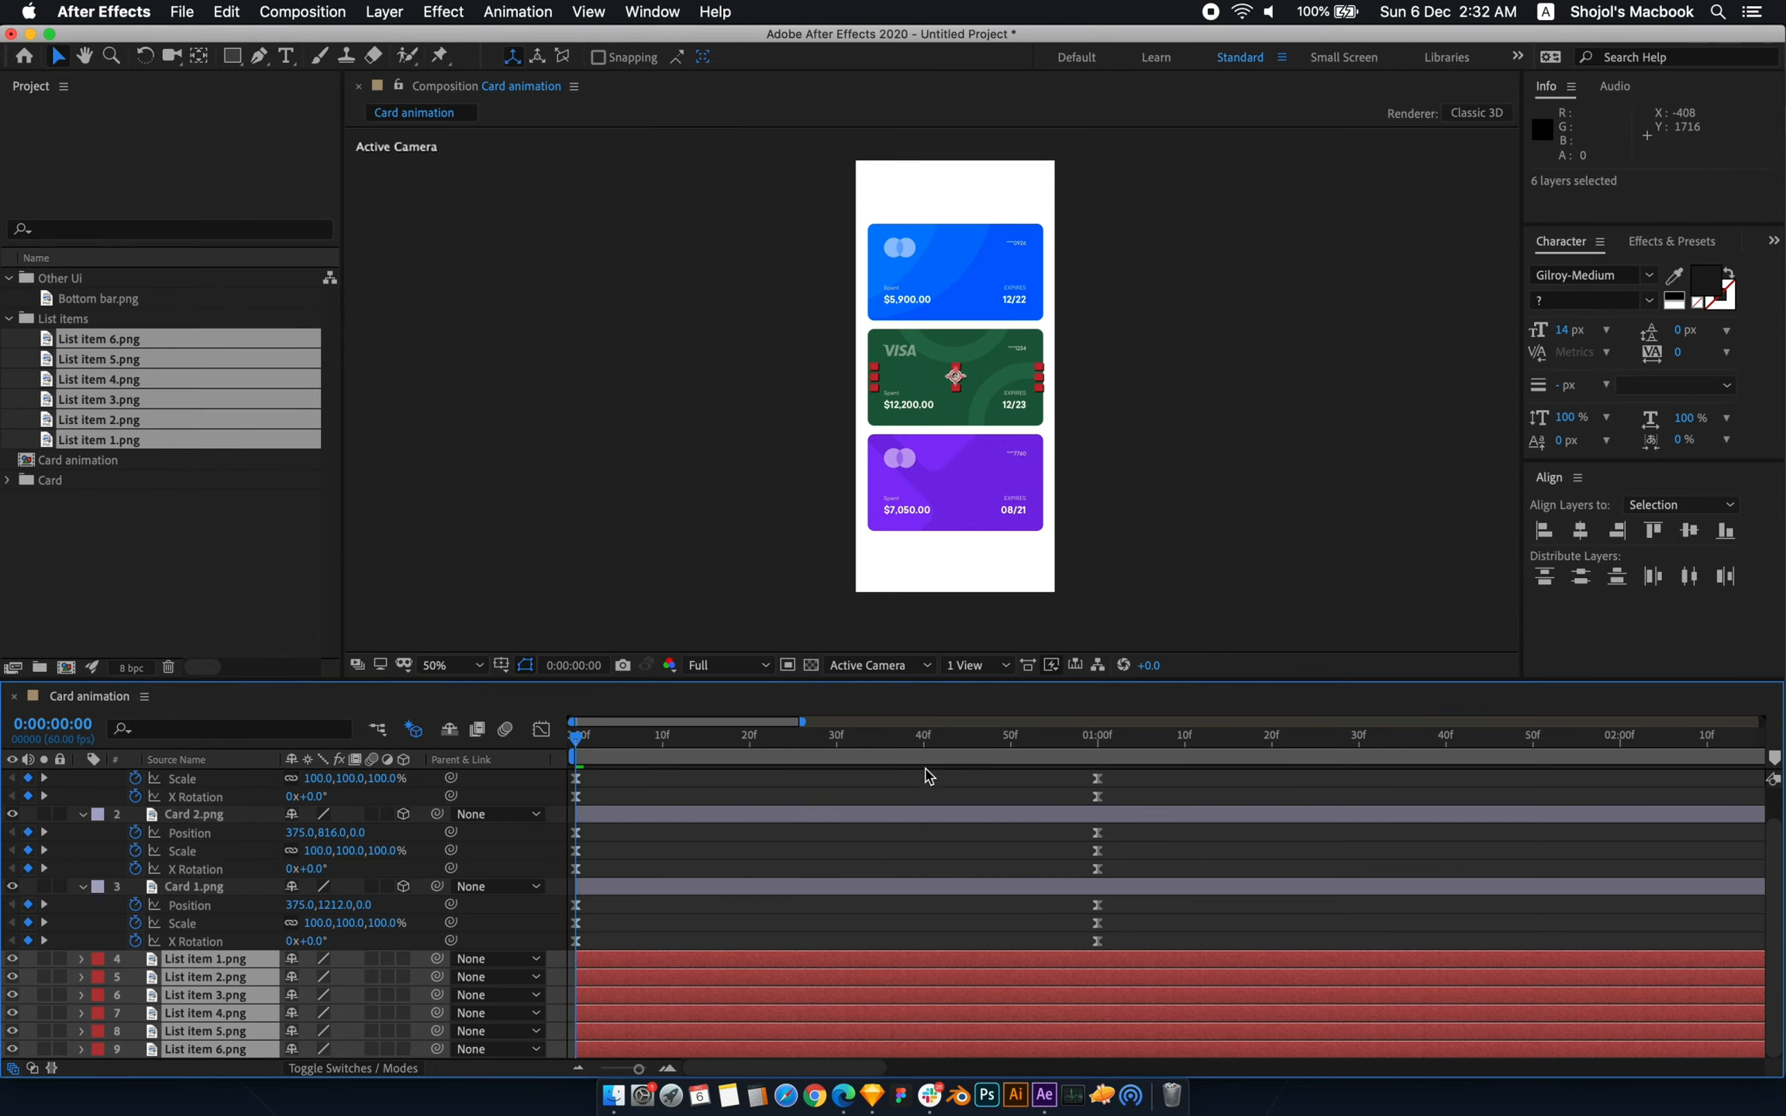
left_click_drag(913, 683, 918, 627)
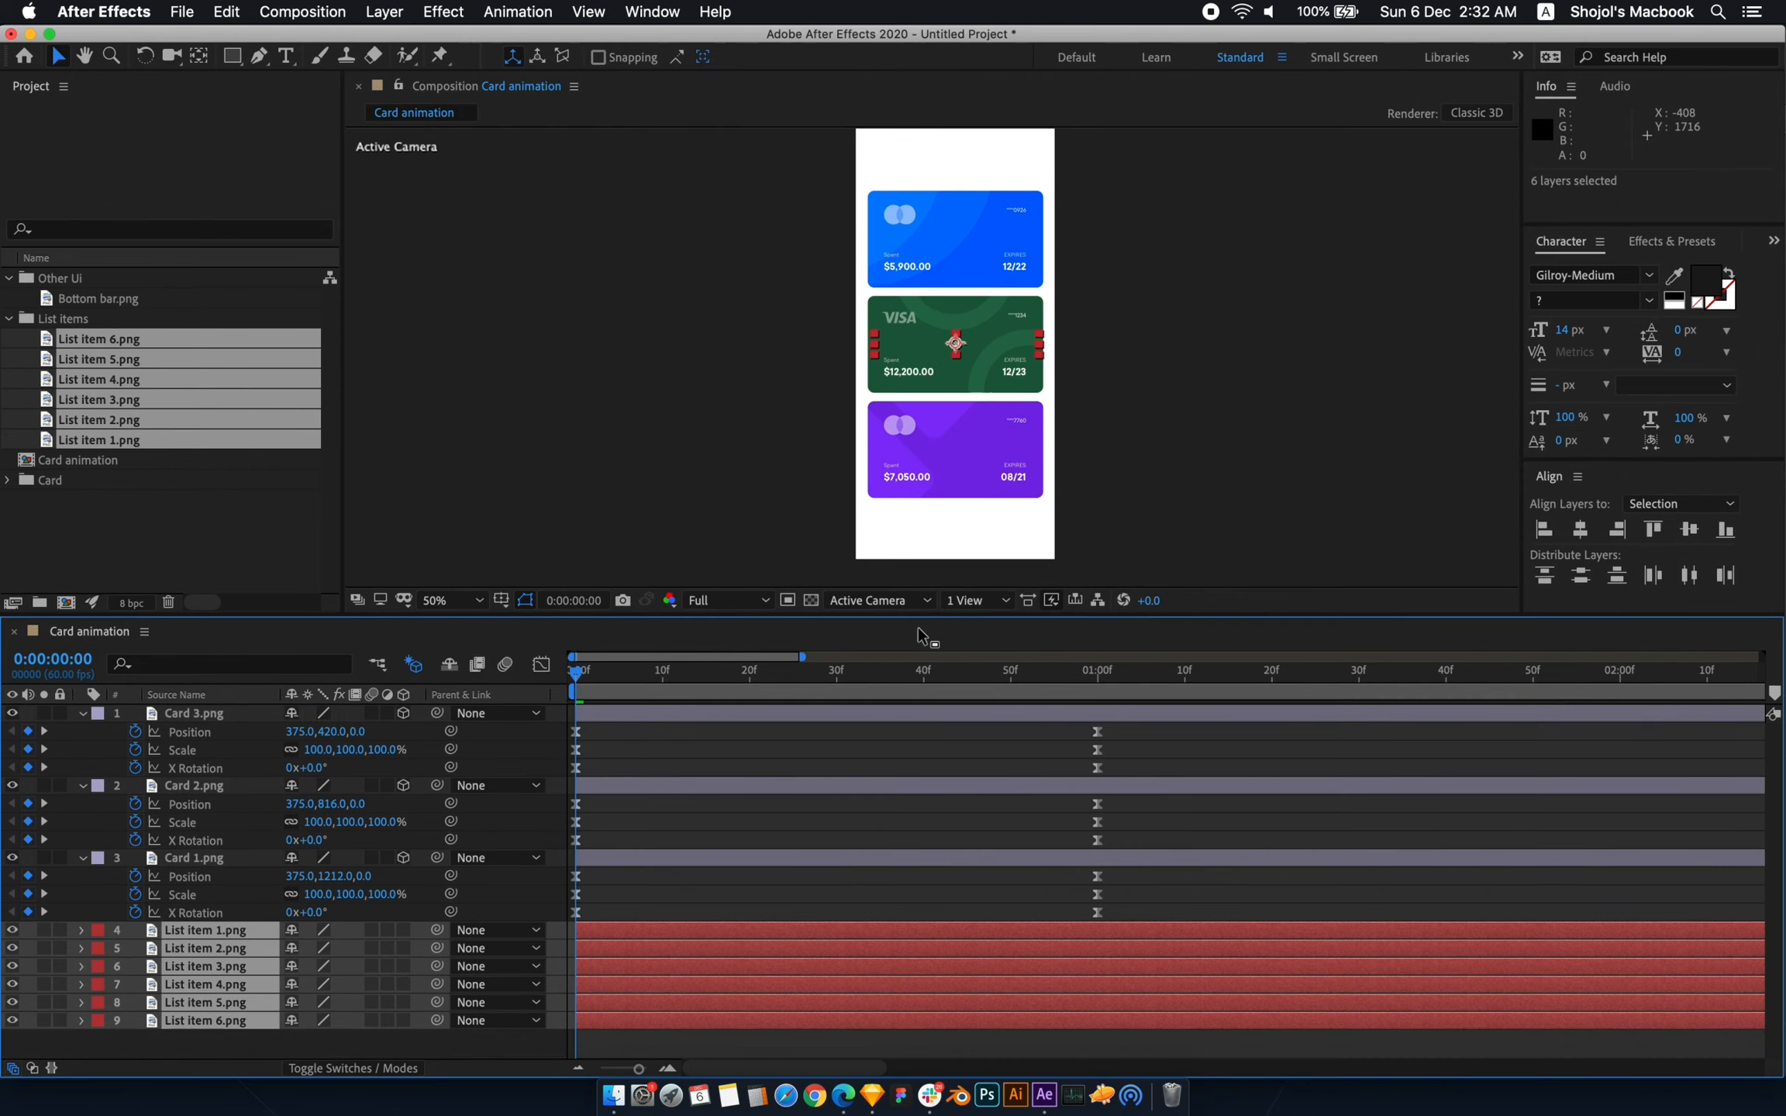
- At 0:00:01:00, spread List item 1 to List item 5 down into a vertical list, with item 1 lowest and item 5 just beneath item 6
left_click_drag(1052, 693, 1096, 685)
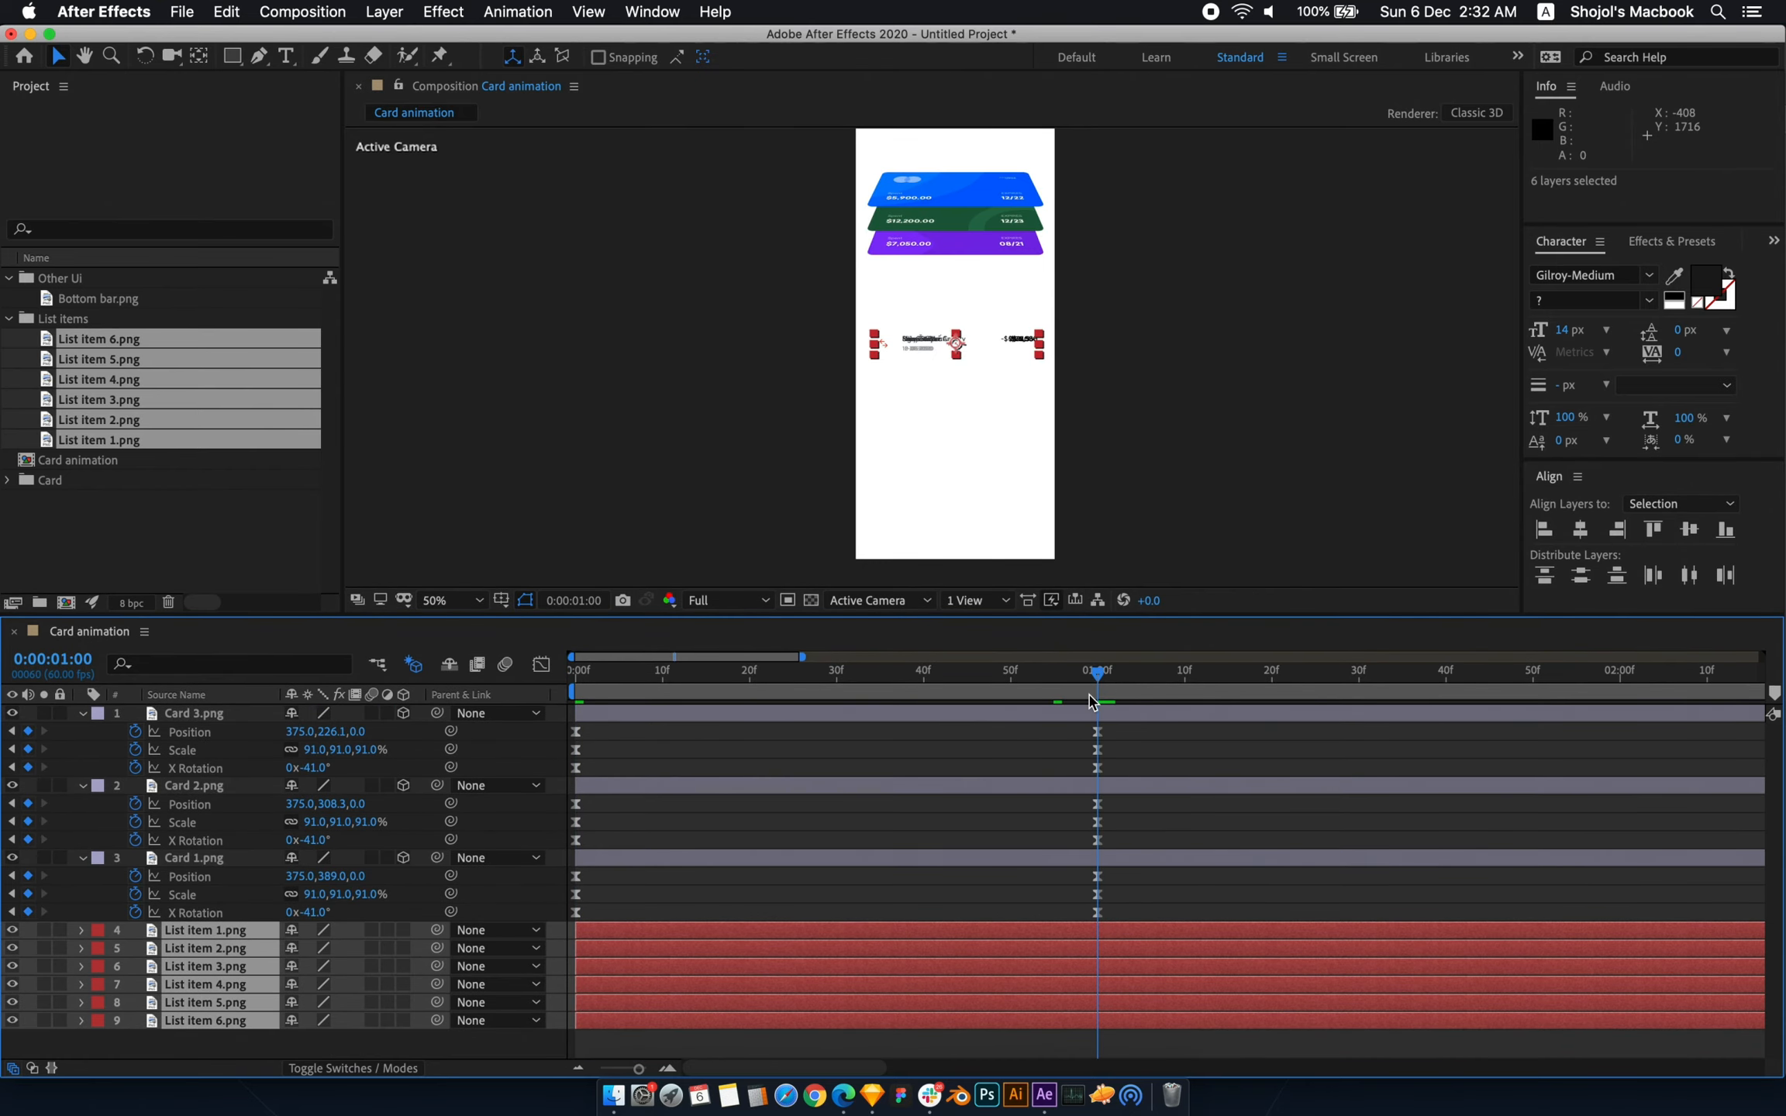
left_click(1097, 471)
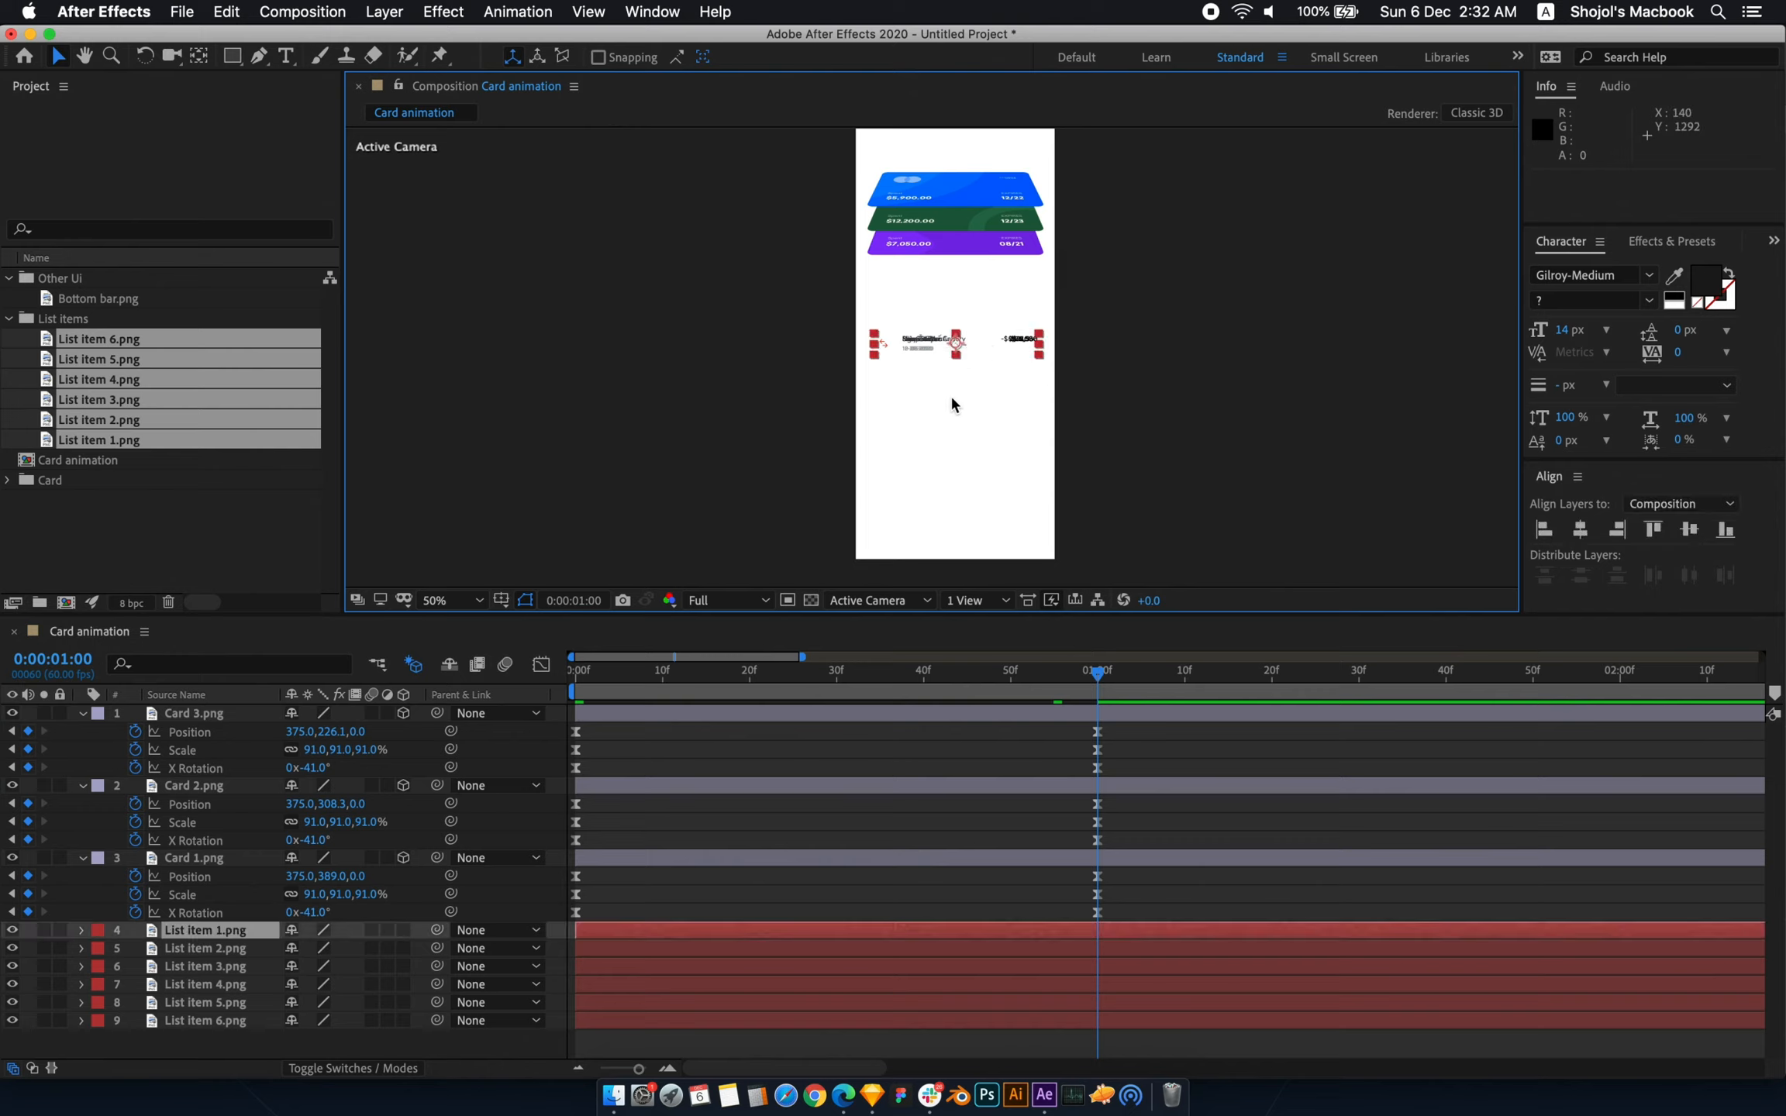
left_click_drag(980, 347, 984, 502)
left_click(232, 948)
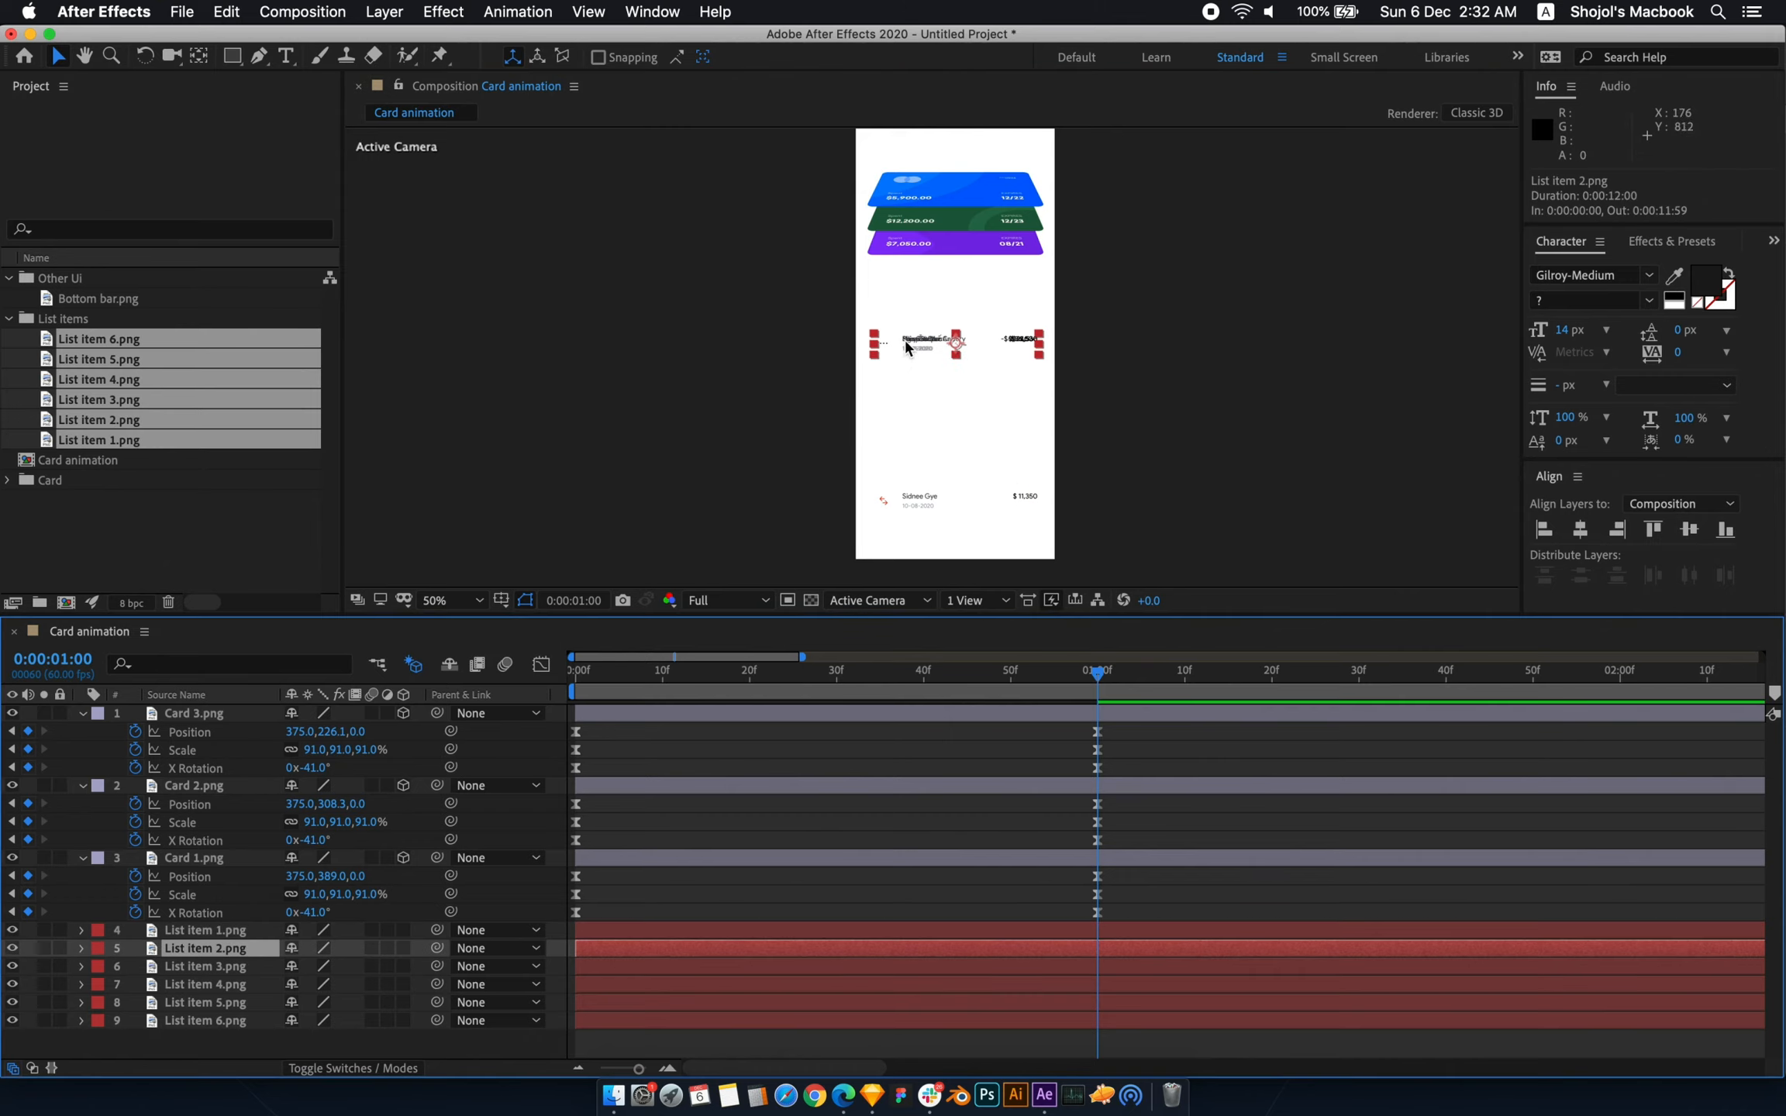
left_click_drag(982, 346, 985, 471)
left_click(232, 965)
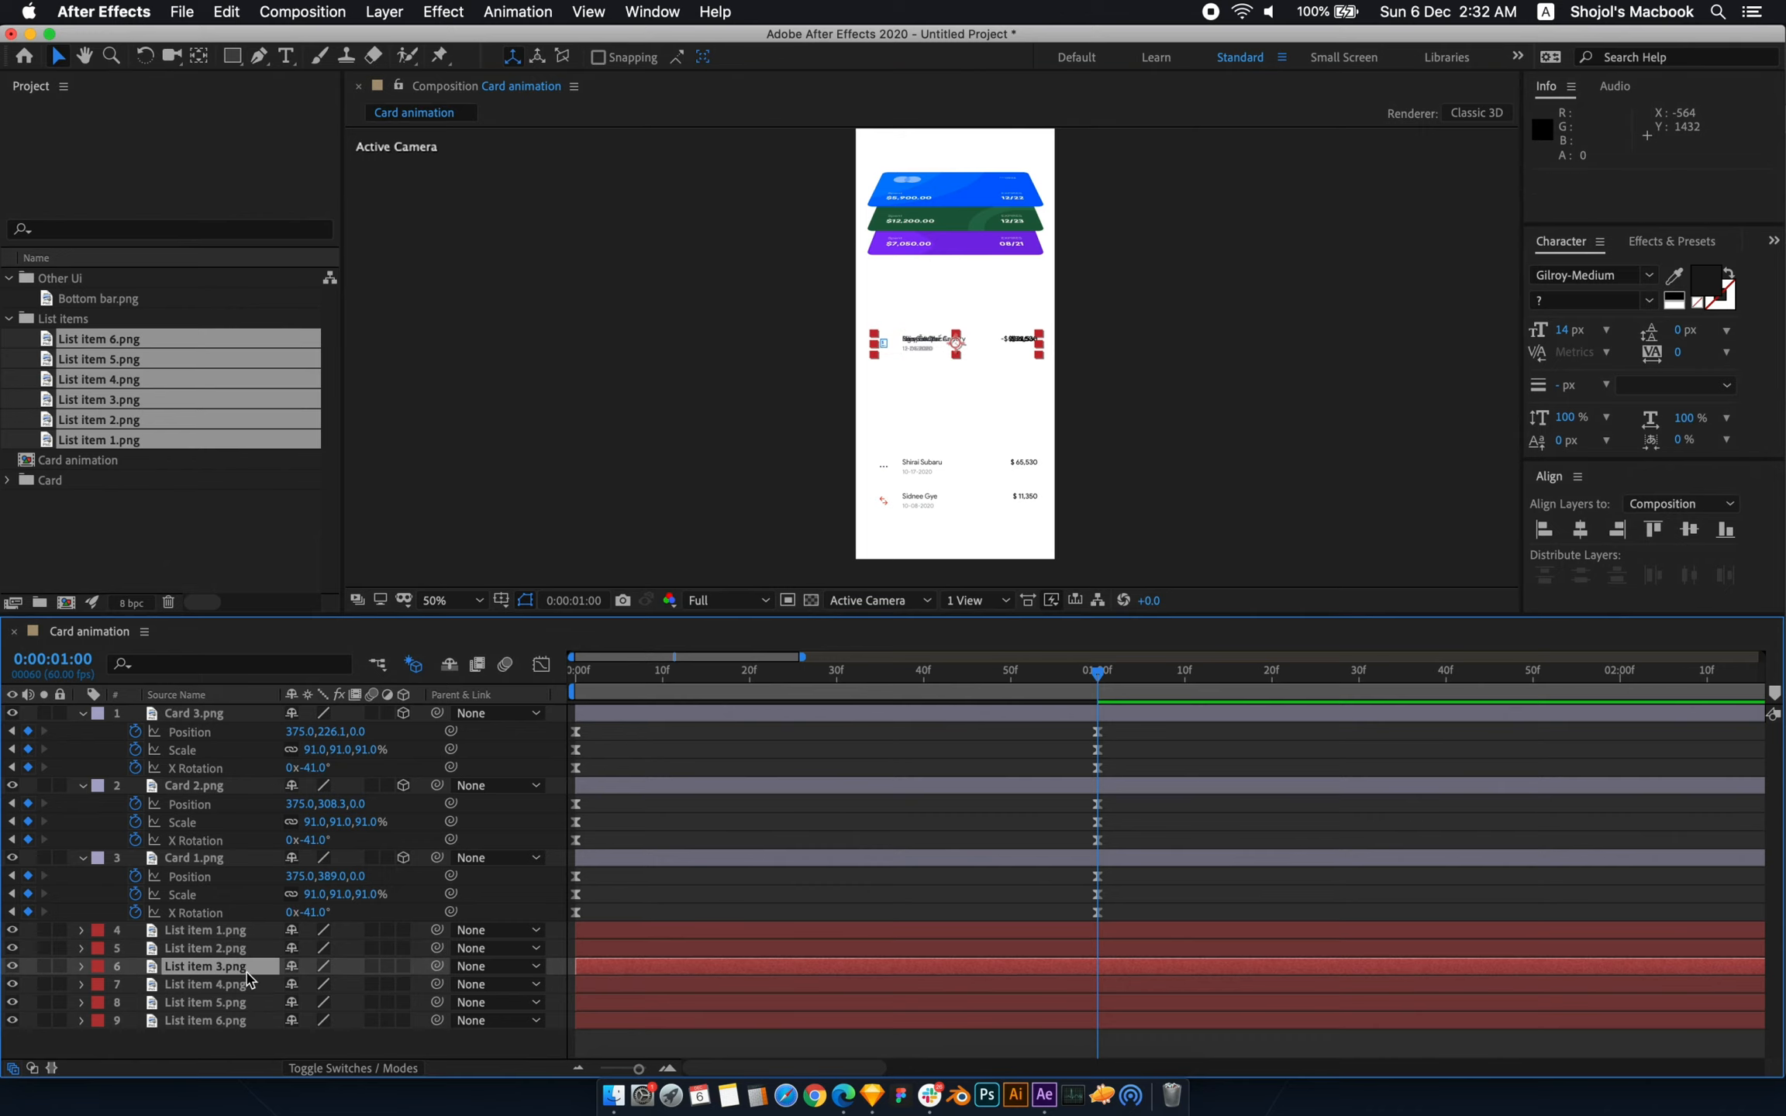
left_click_drag(985, 337, 986, 434)
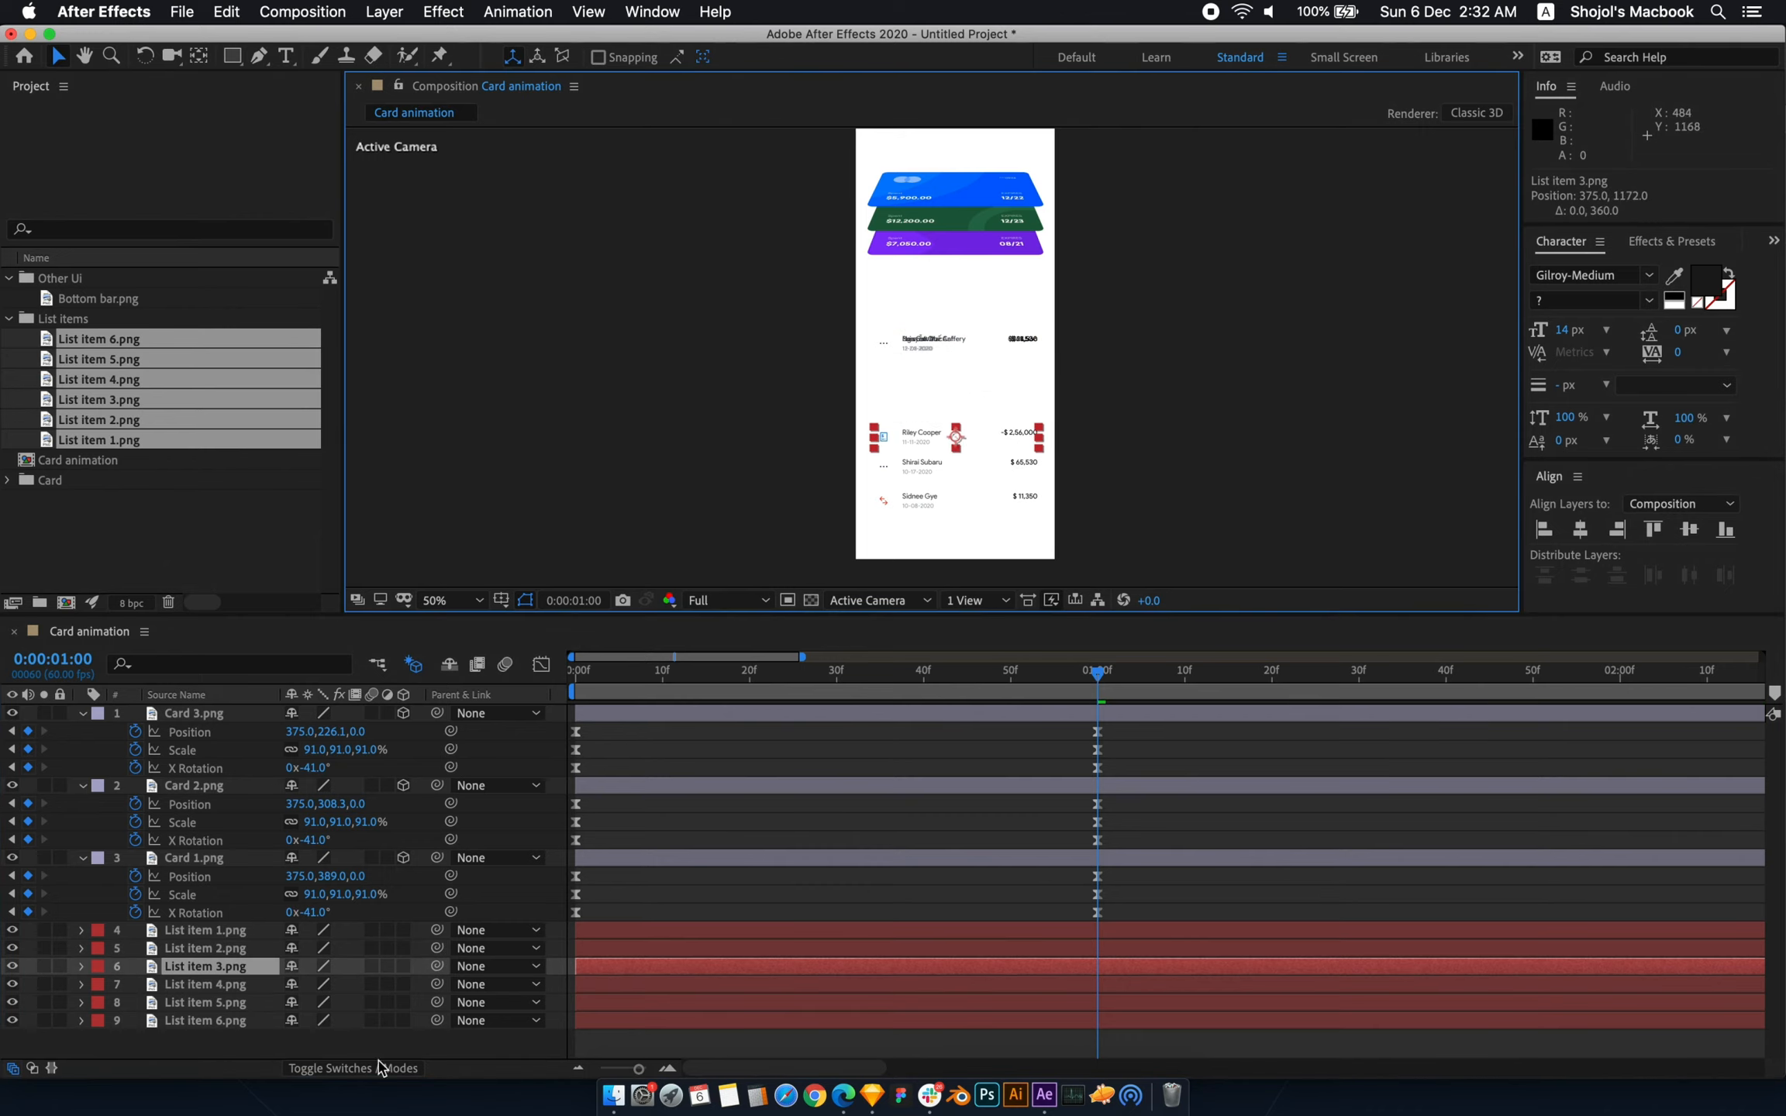
left_click(254, 986)
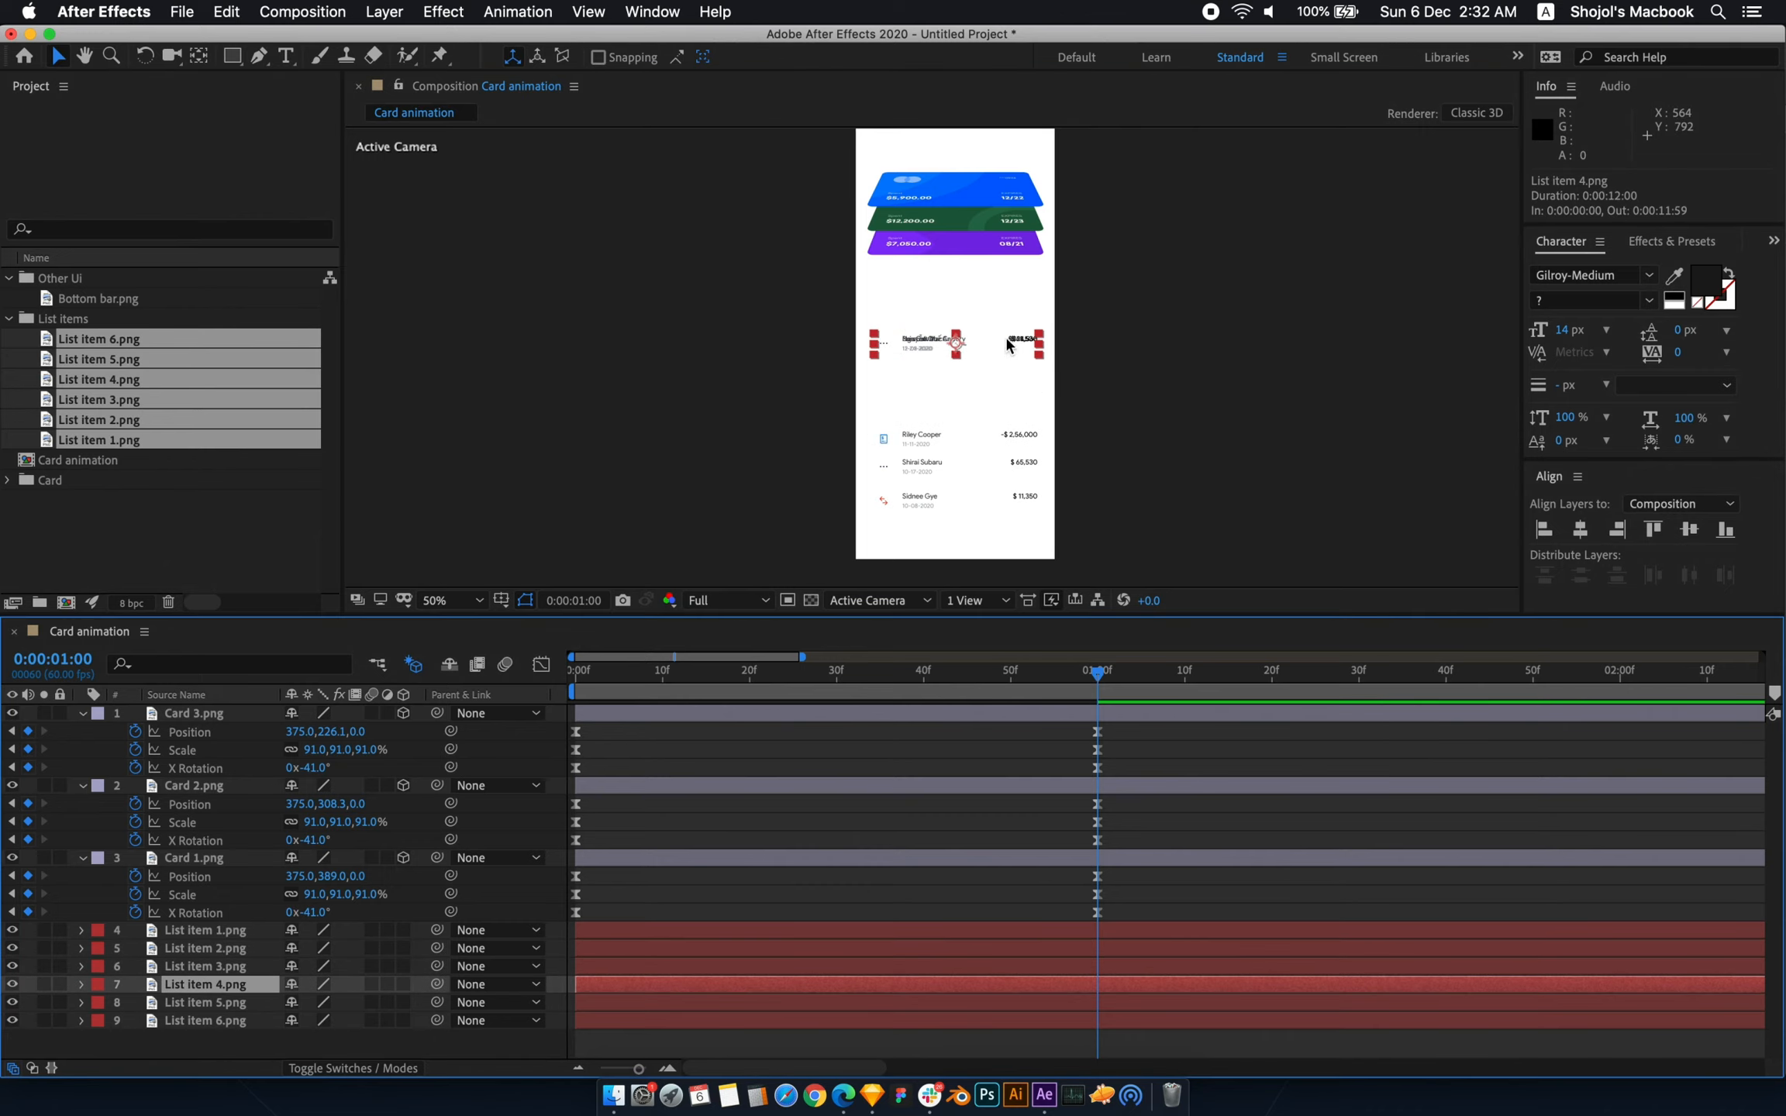
left_click_drag(1007, 345, 1004, 385)
left_click(261, 1002)
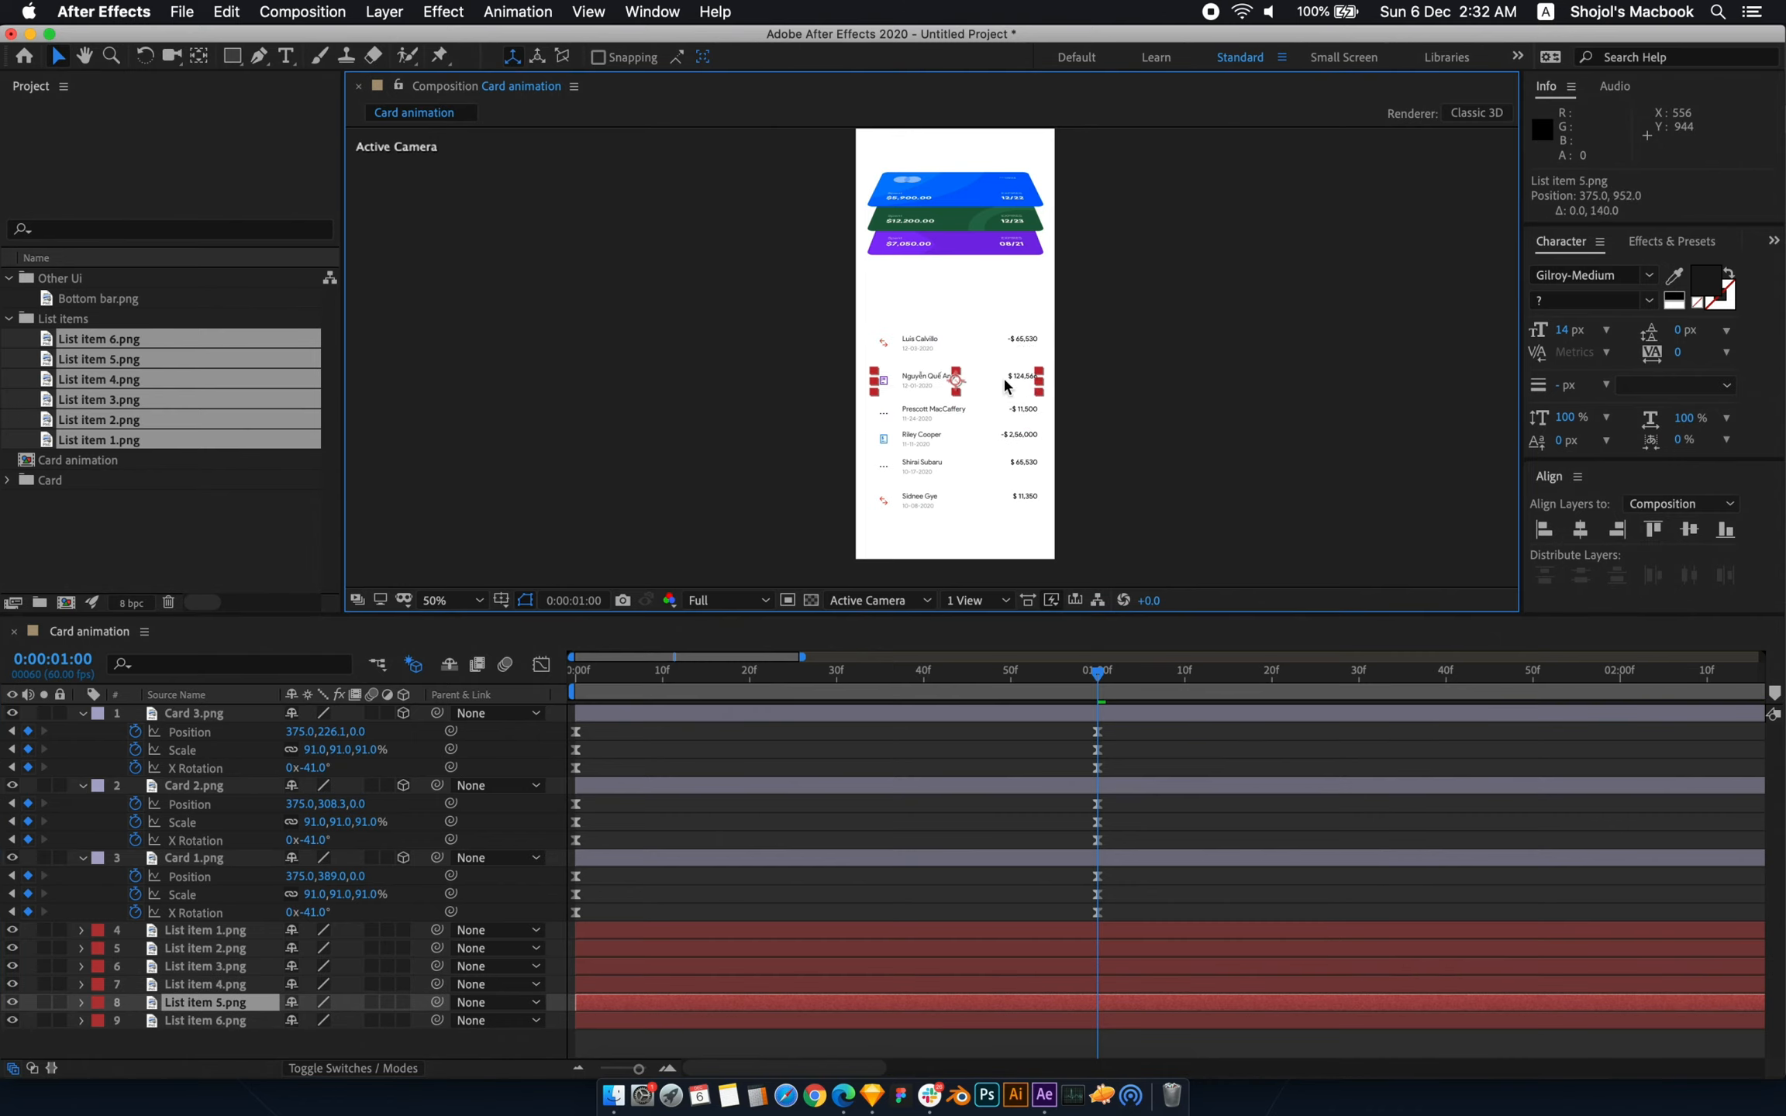
- Distribute all six list item layers evenly by their vertical centers
left_click(898, 564)
left_click_drag(825, 545, 1080, 303)
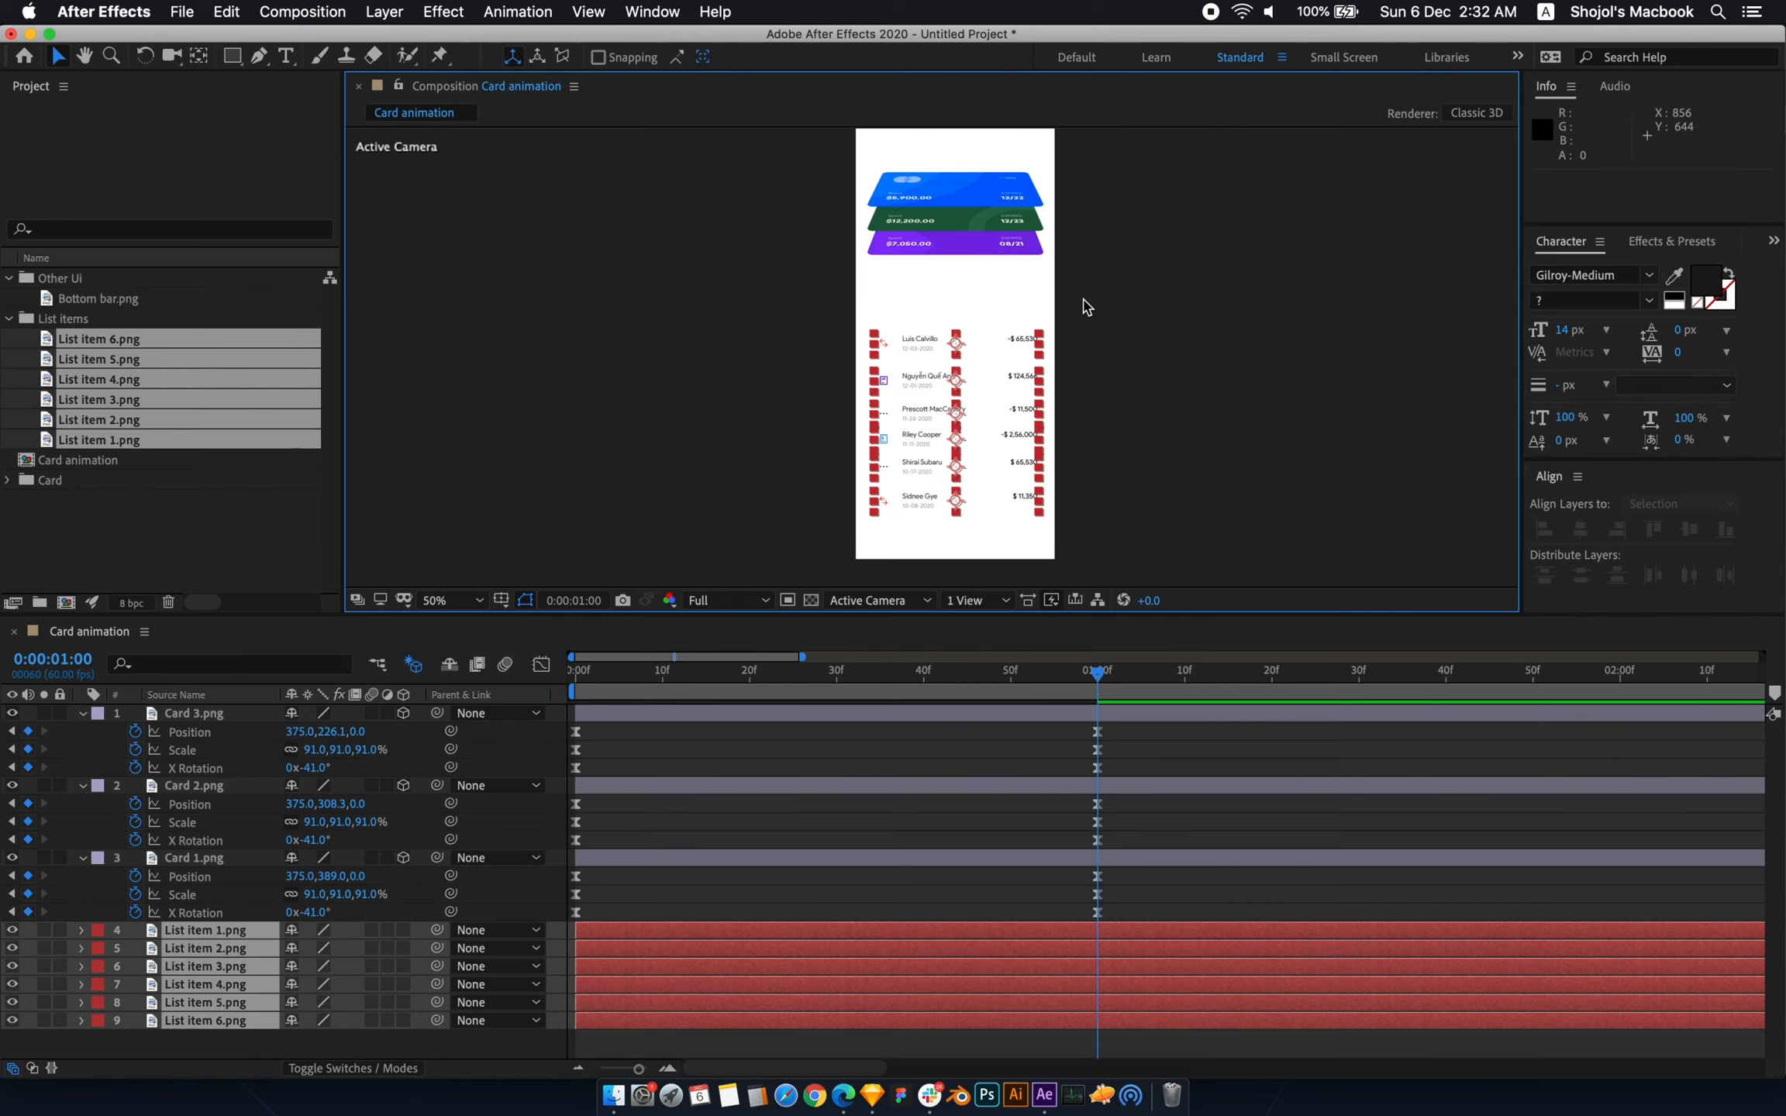
left_click(1579, 577)
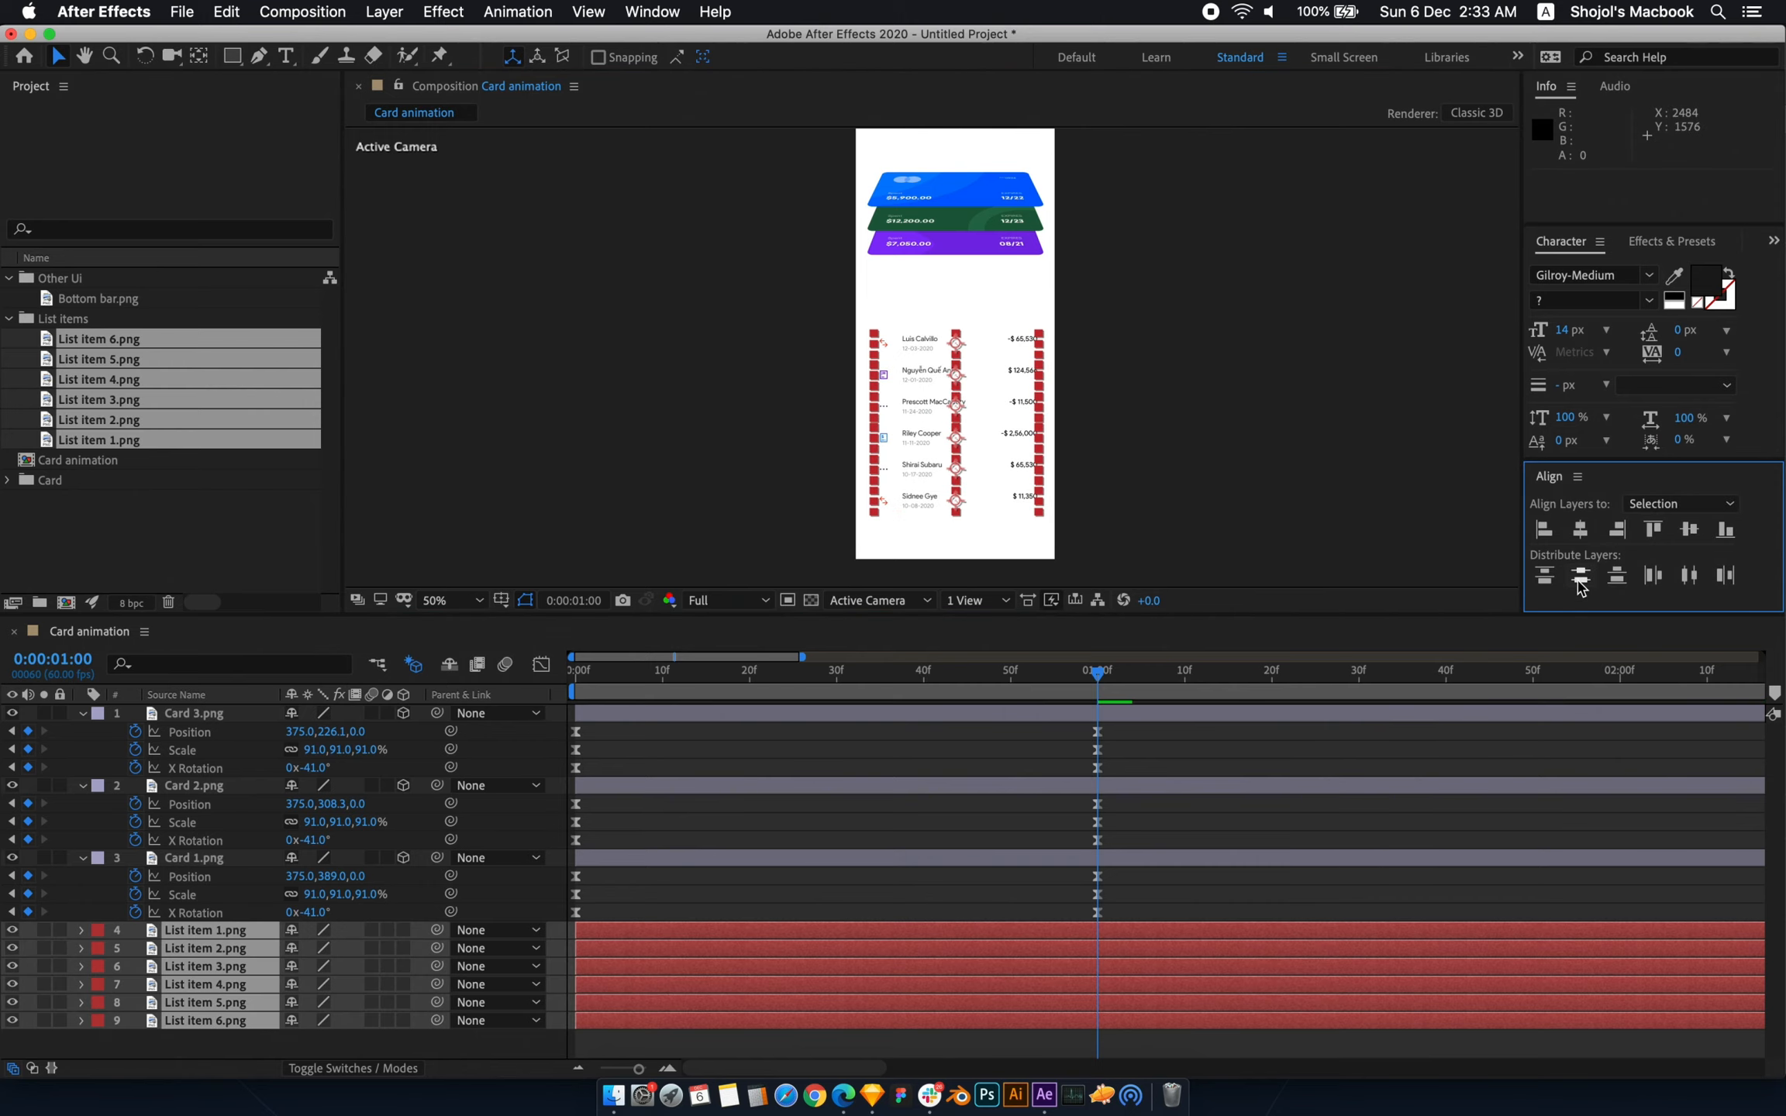
left_click(1226, 451)
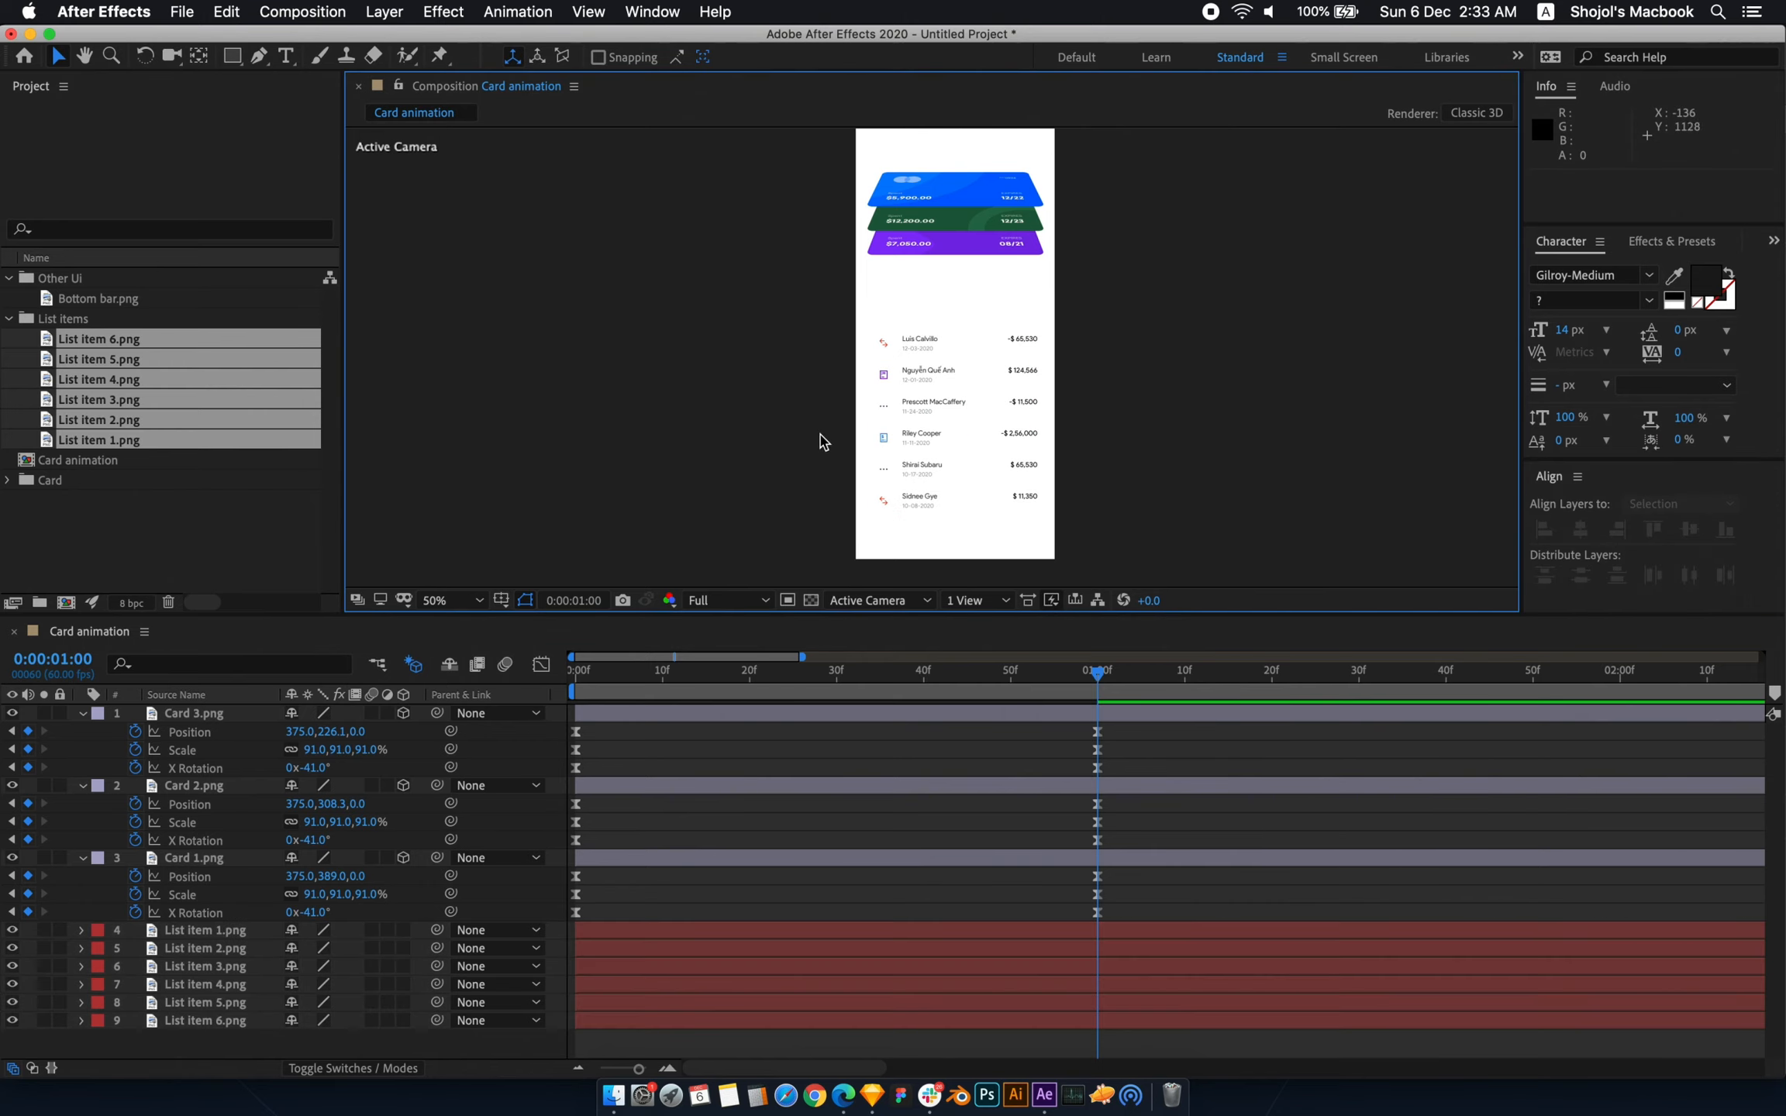
left_click_drag(806, 491, 1145, 285)
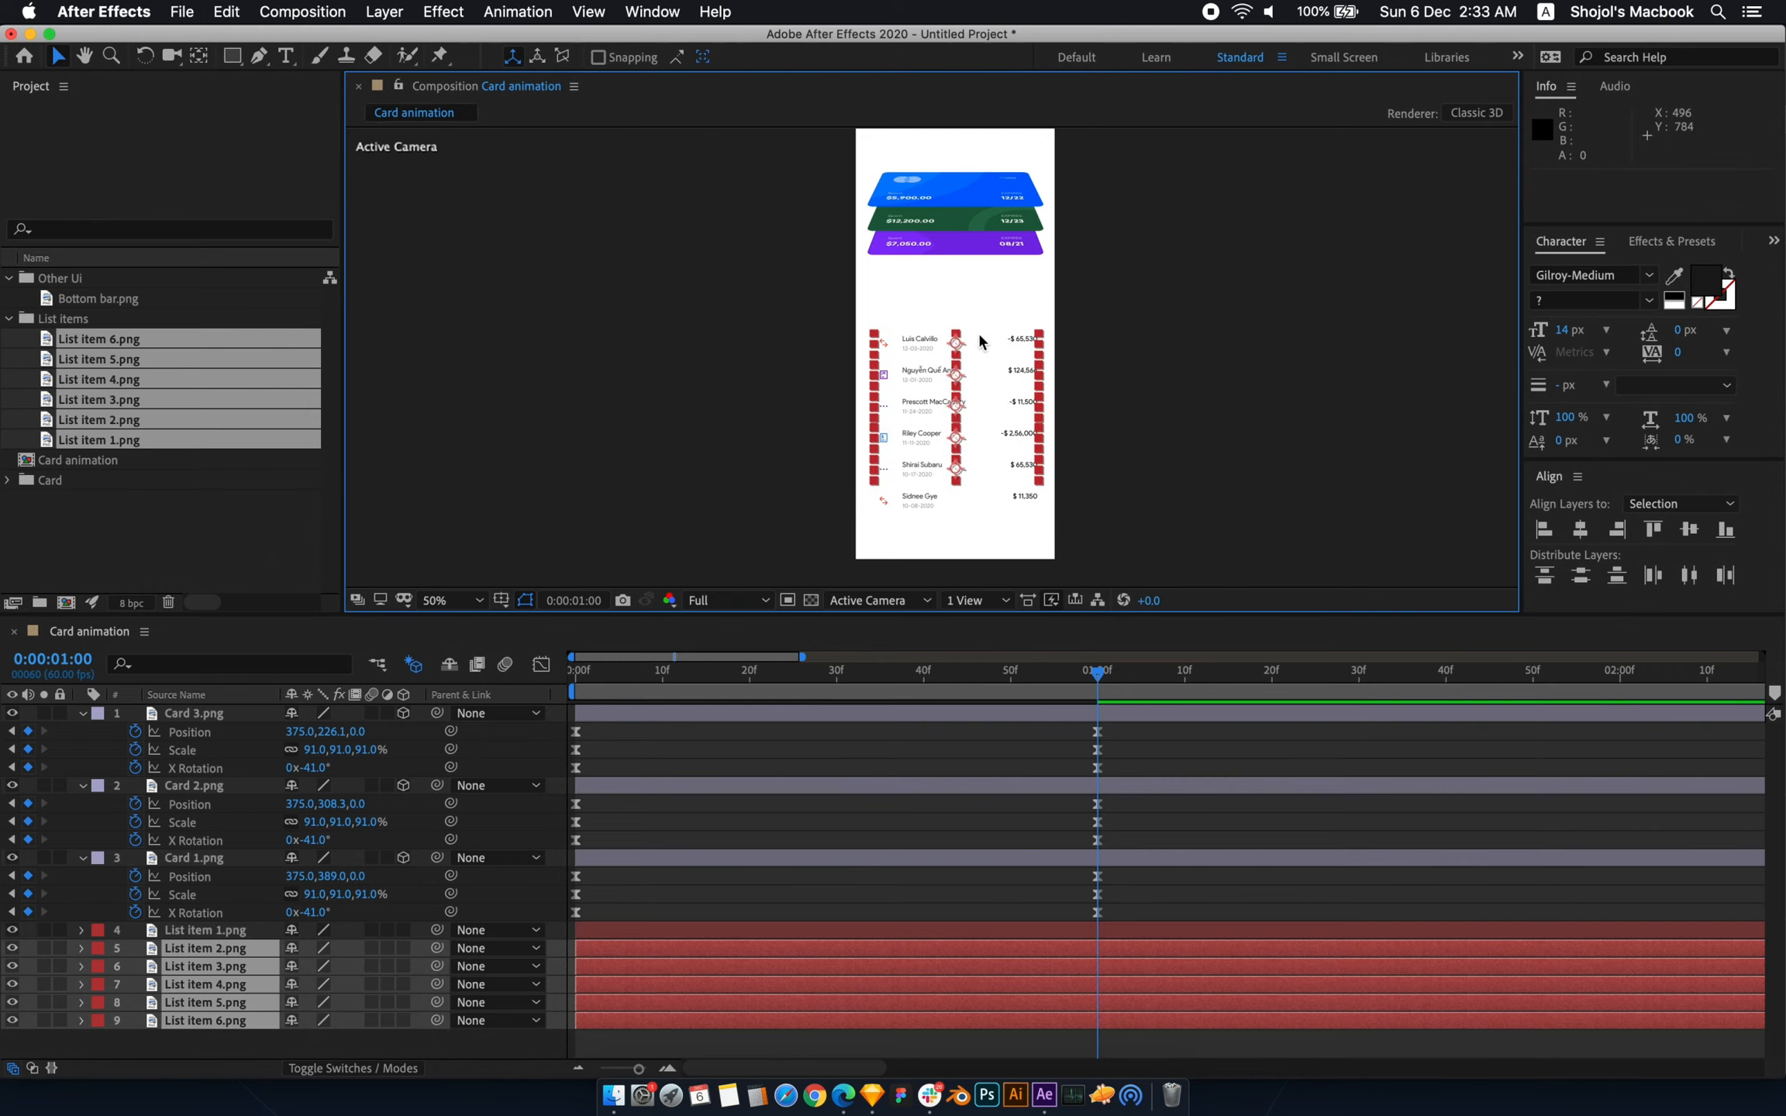
left_click(1171, 365)
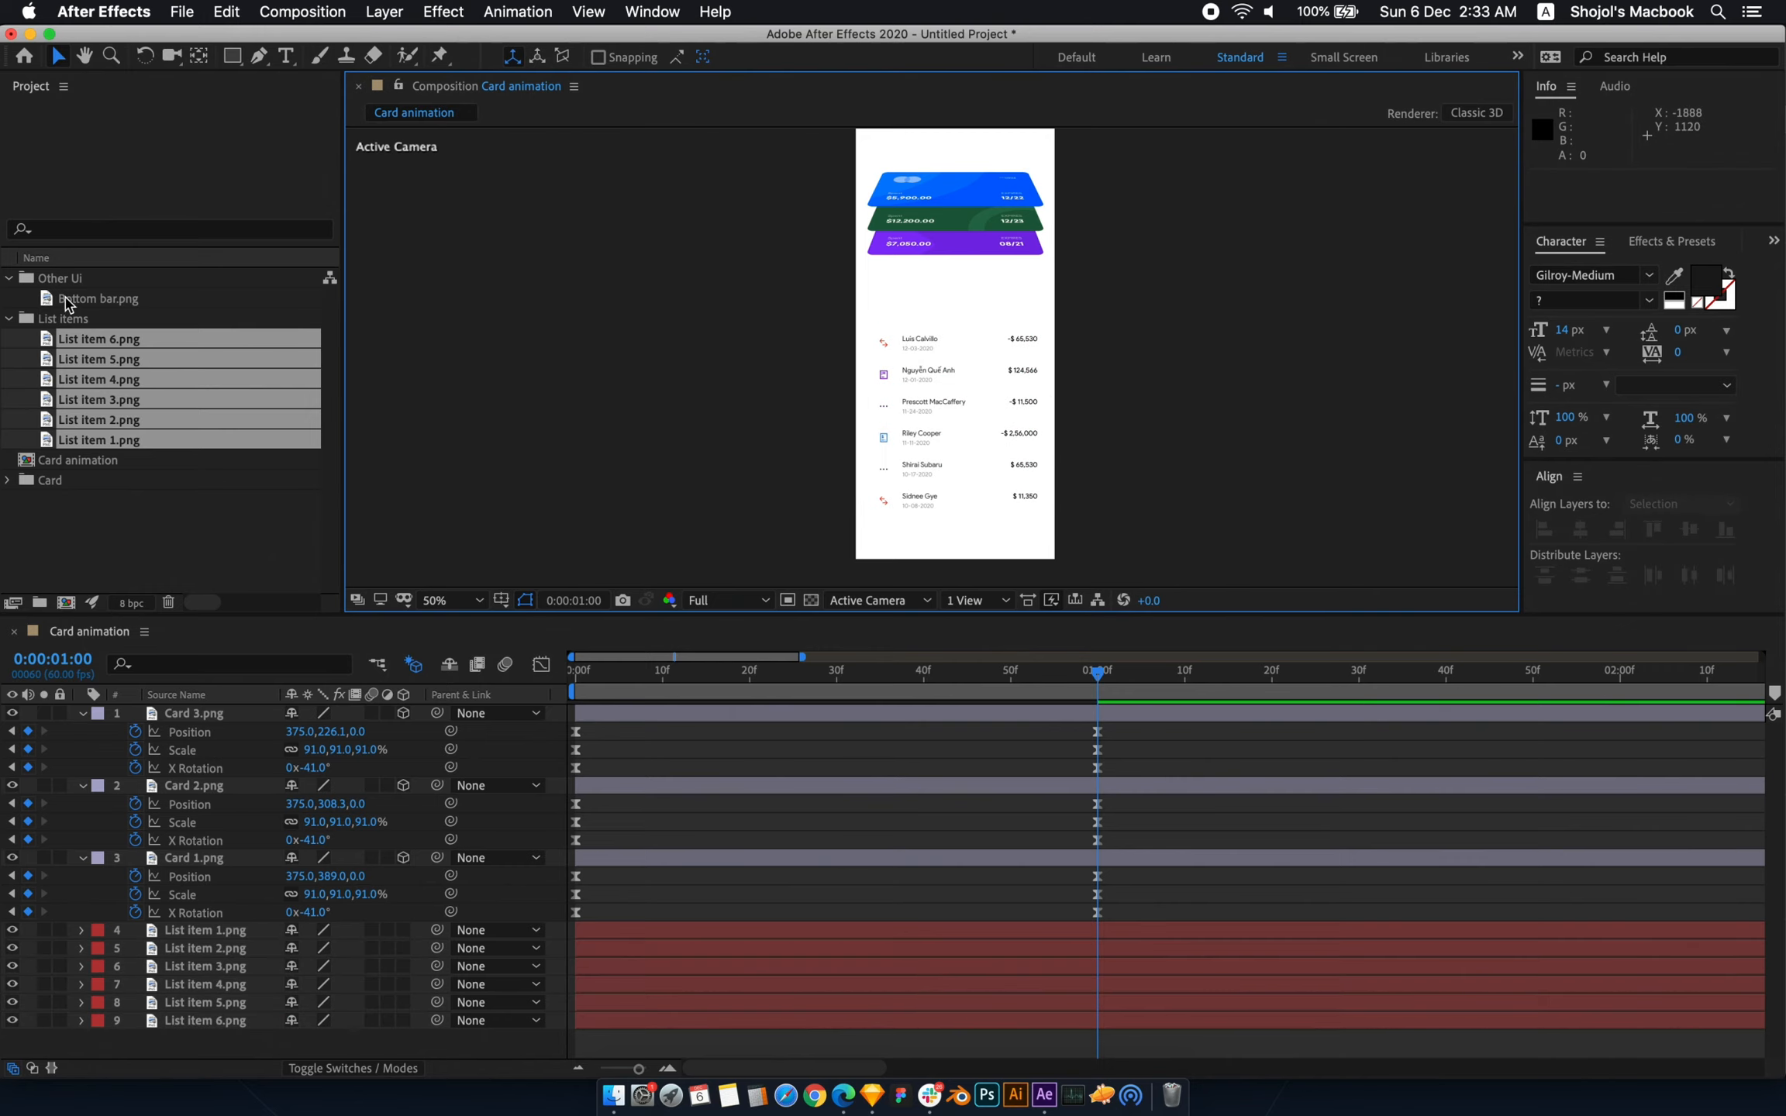
- Add Bottom bar.png above all other layers, align it to the composition's bottom edge, and lock the layer
left_click_drag(64, 304, 153, 709)
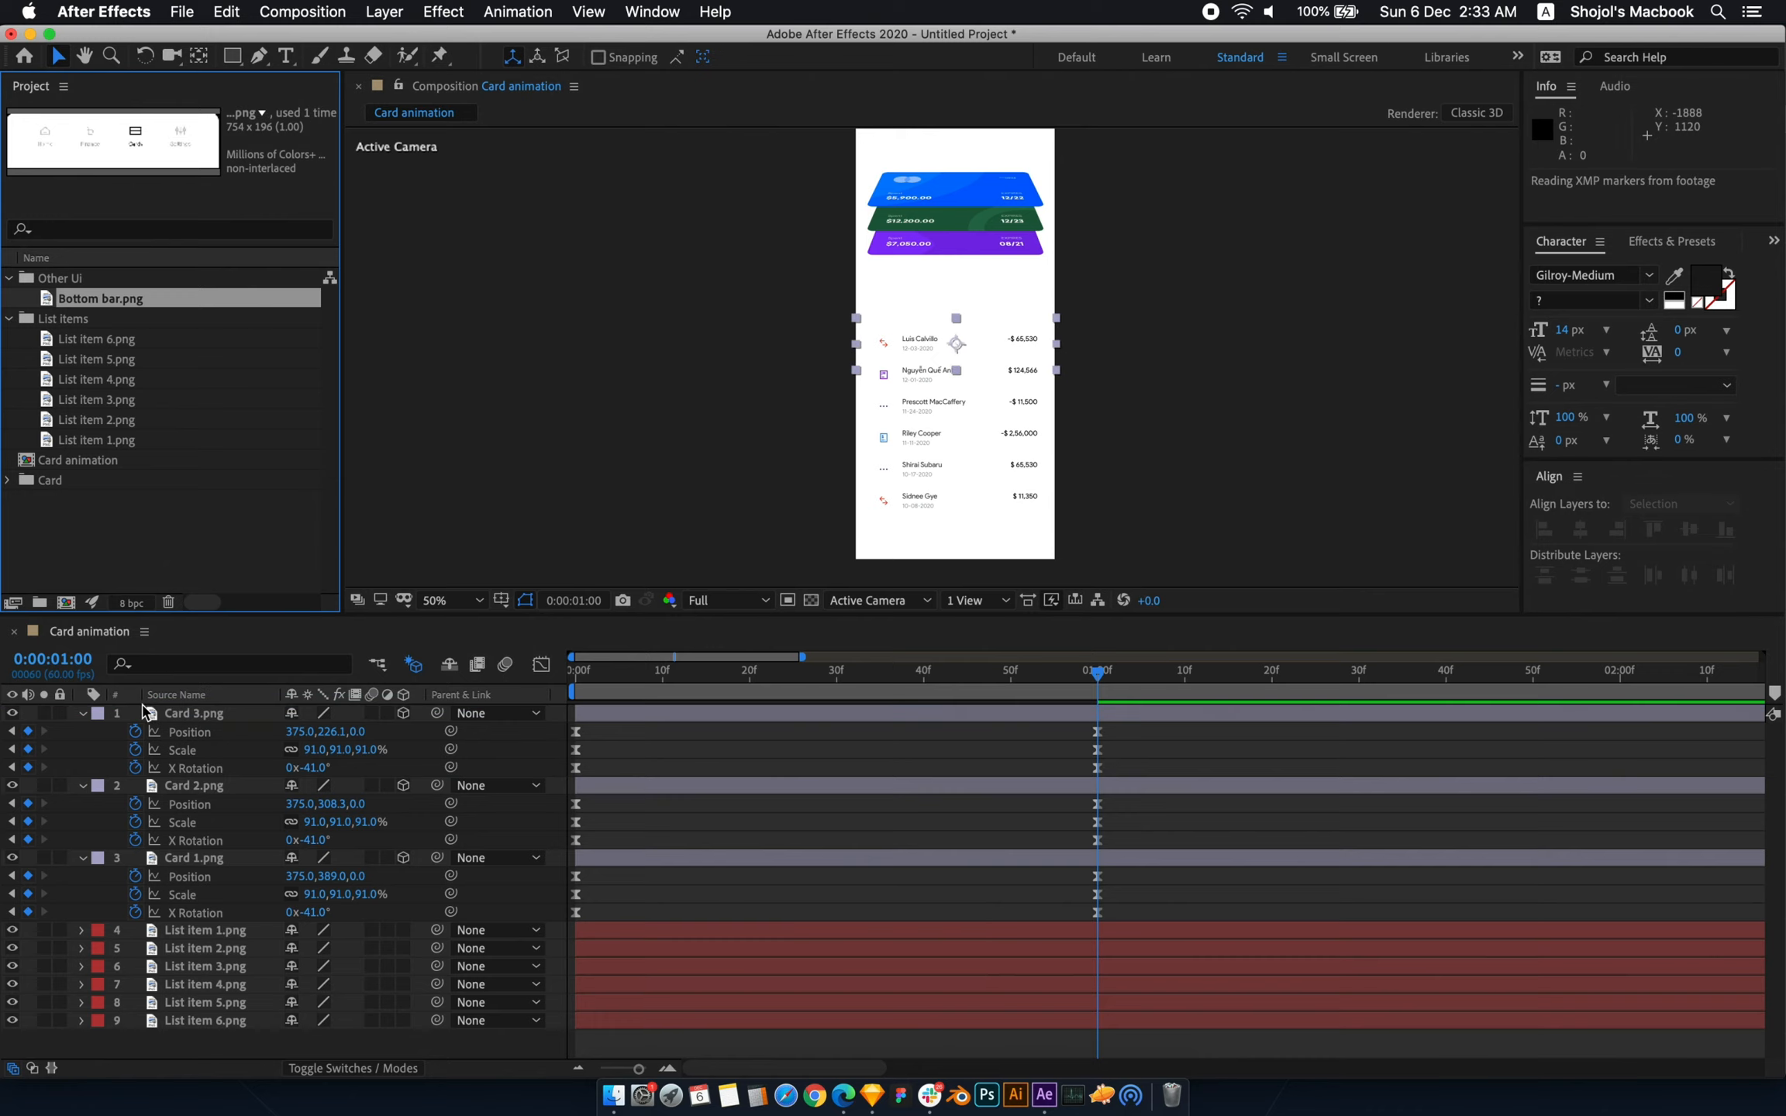
left_click(1725, 530)
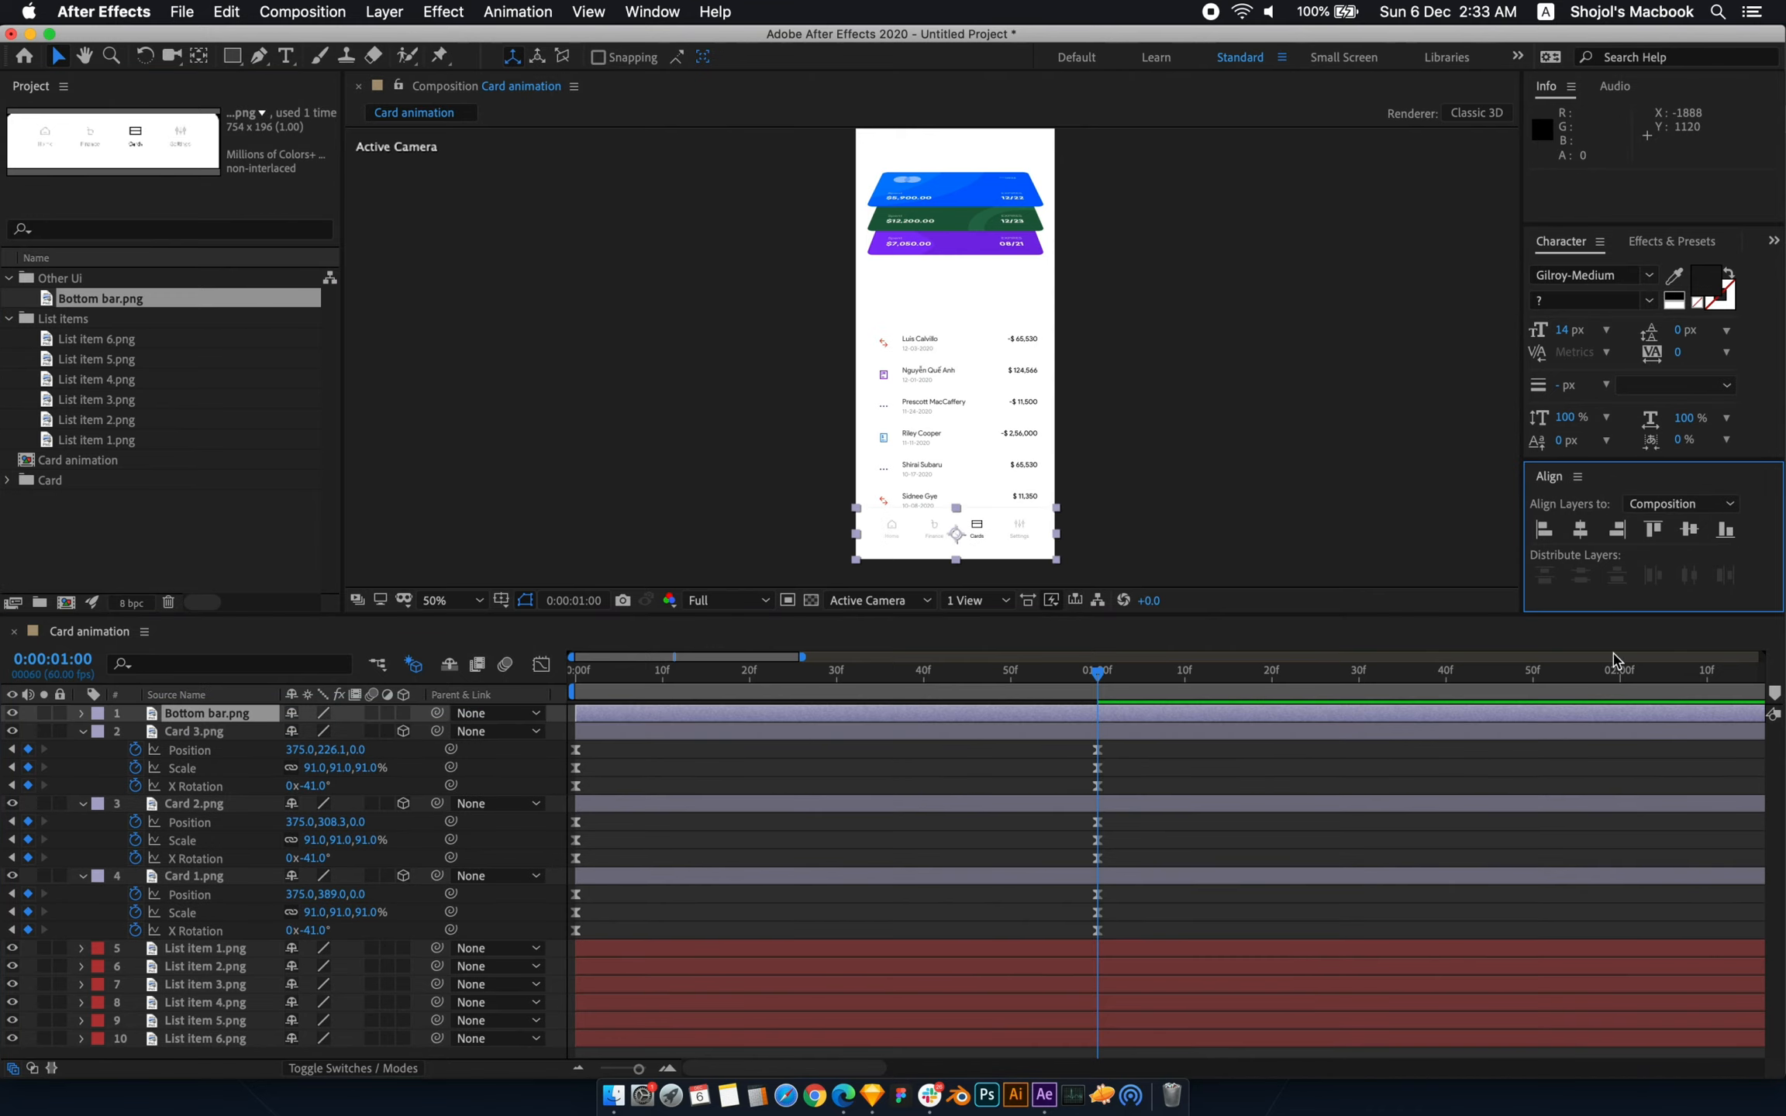
left_click(961, 536)
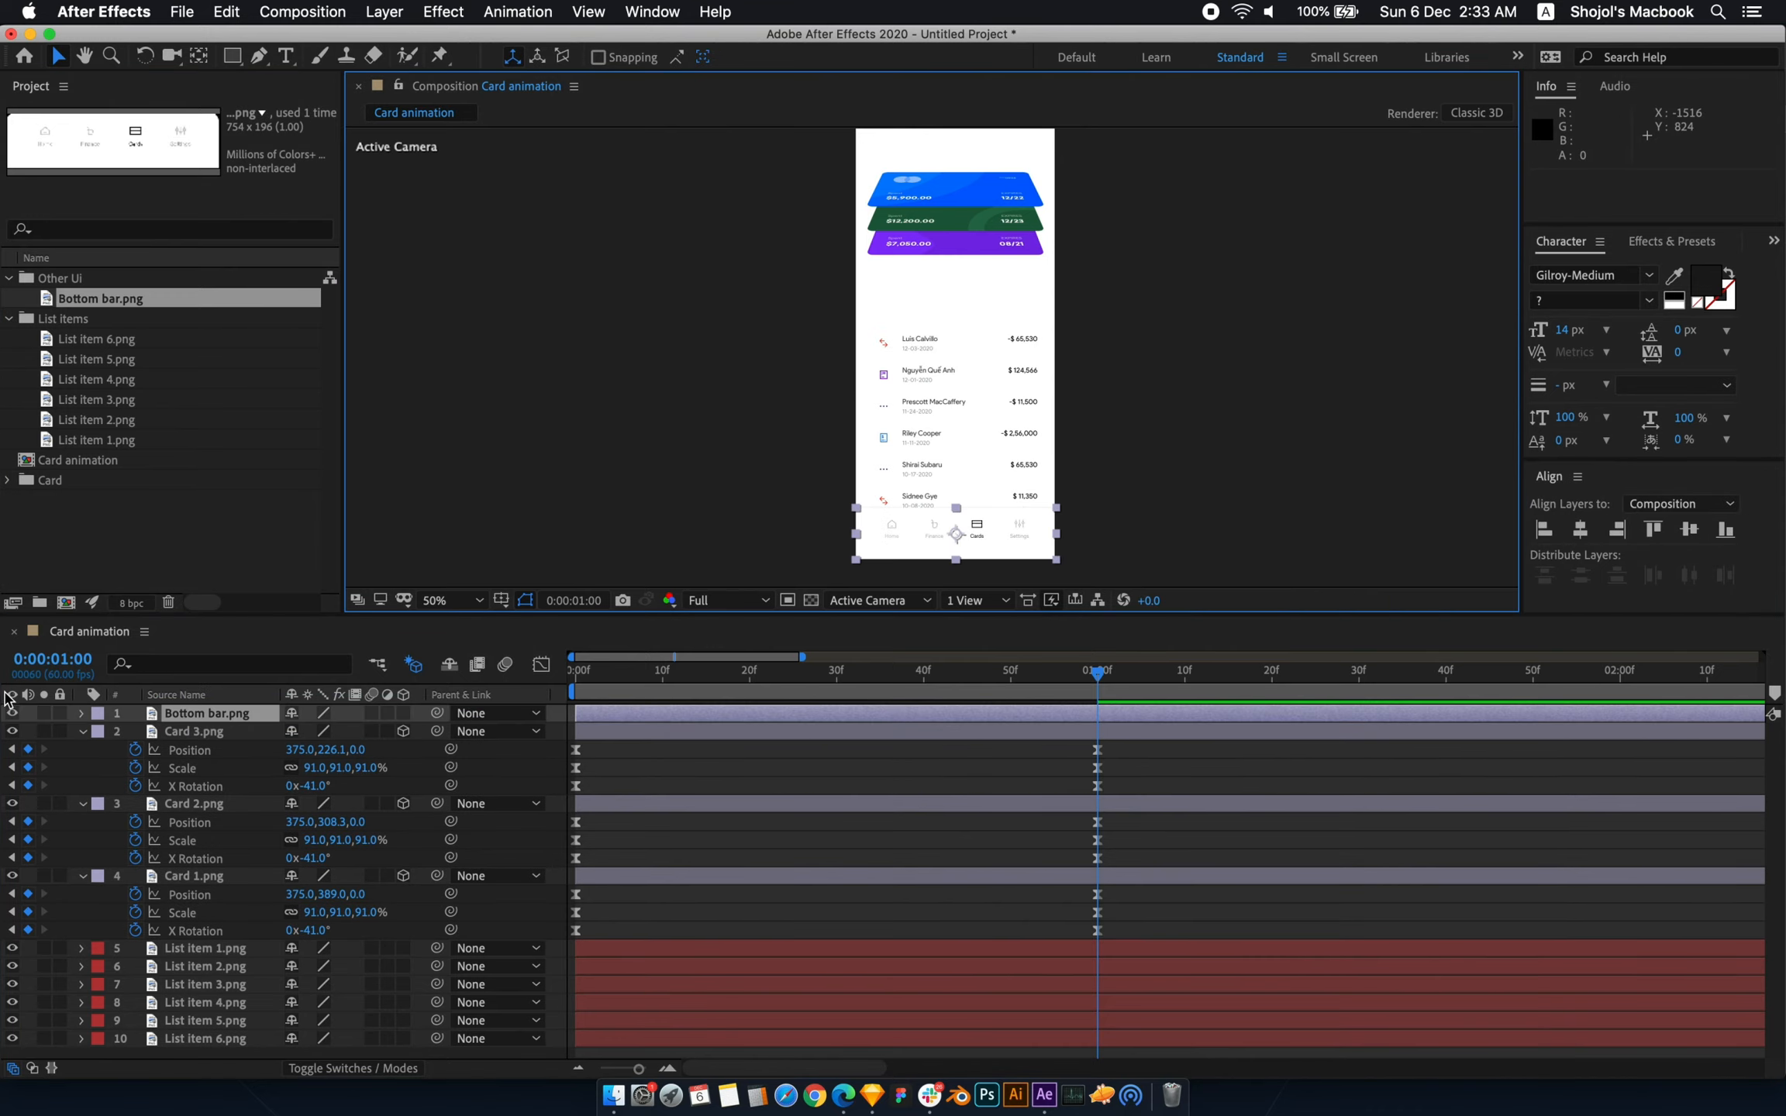
left_click(60, 713)
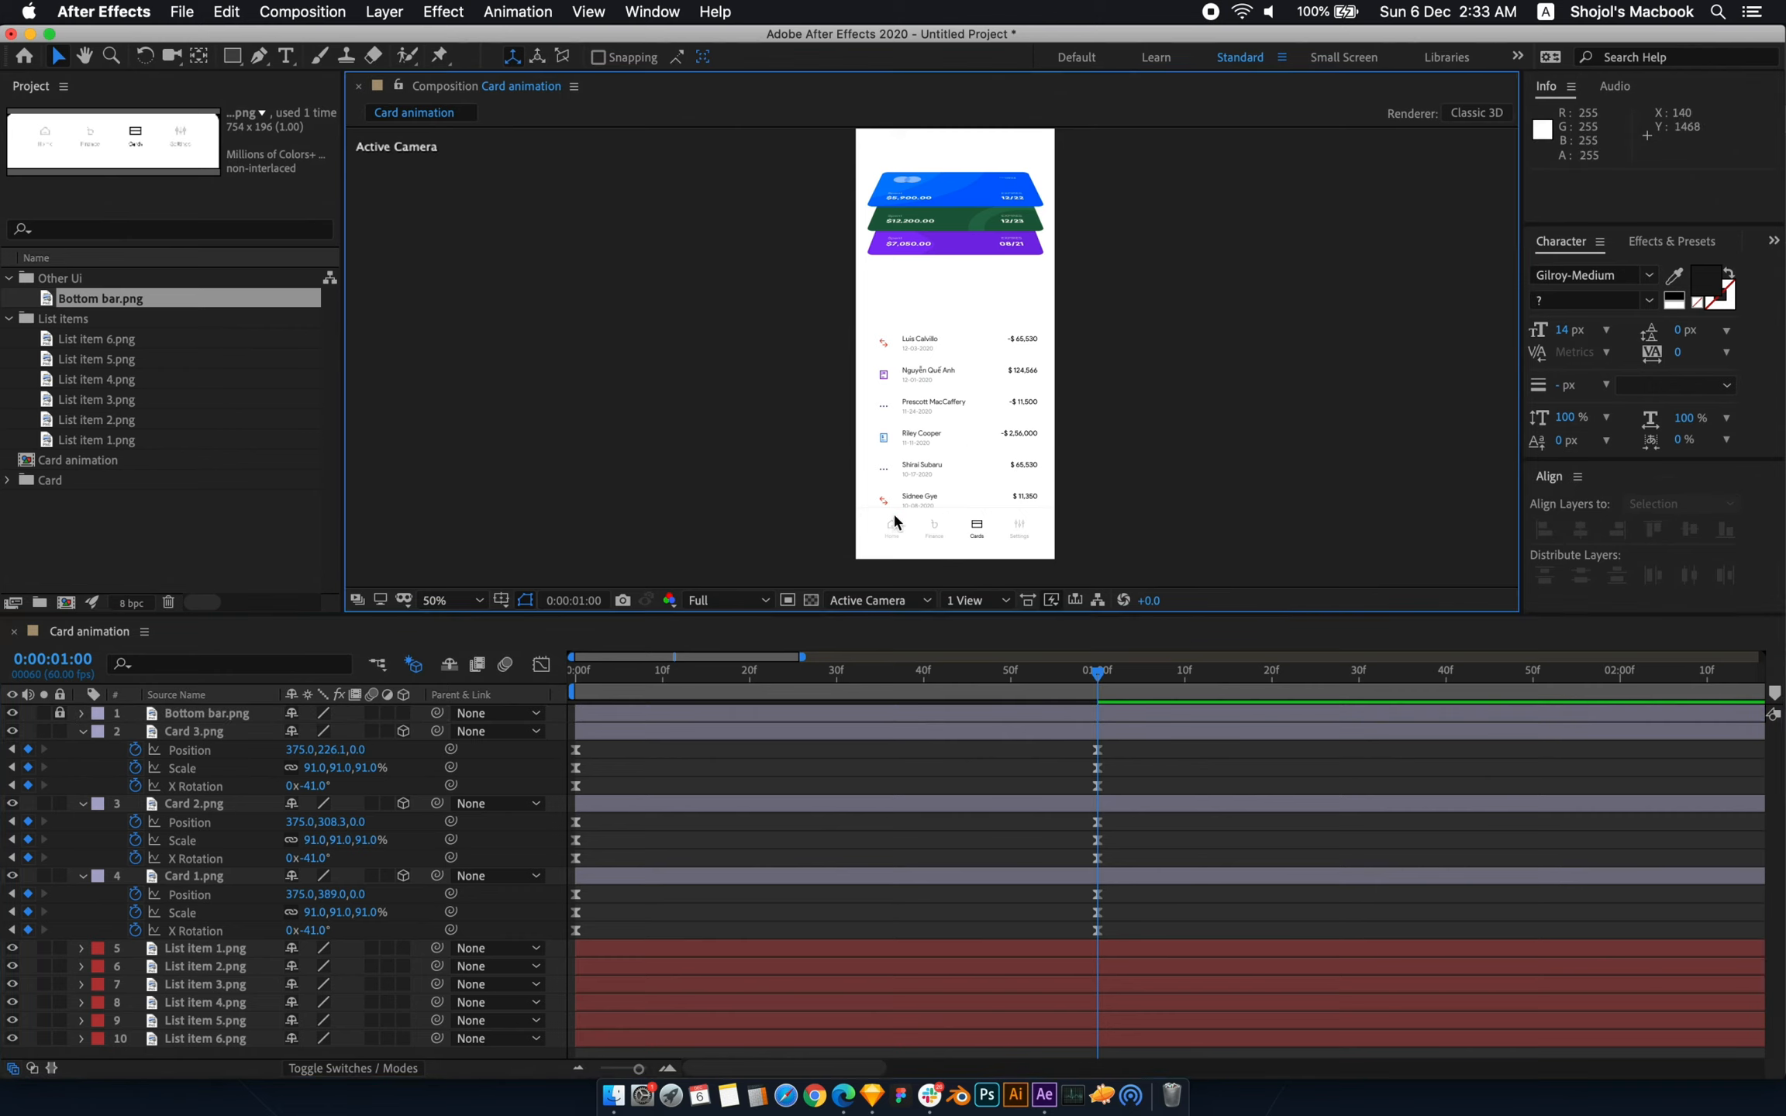
- Move all six list items up about 76 px in total so they sit clear of the bottom bar
left_click_drag(813, 502, 1066, 407)
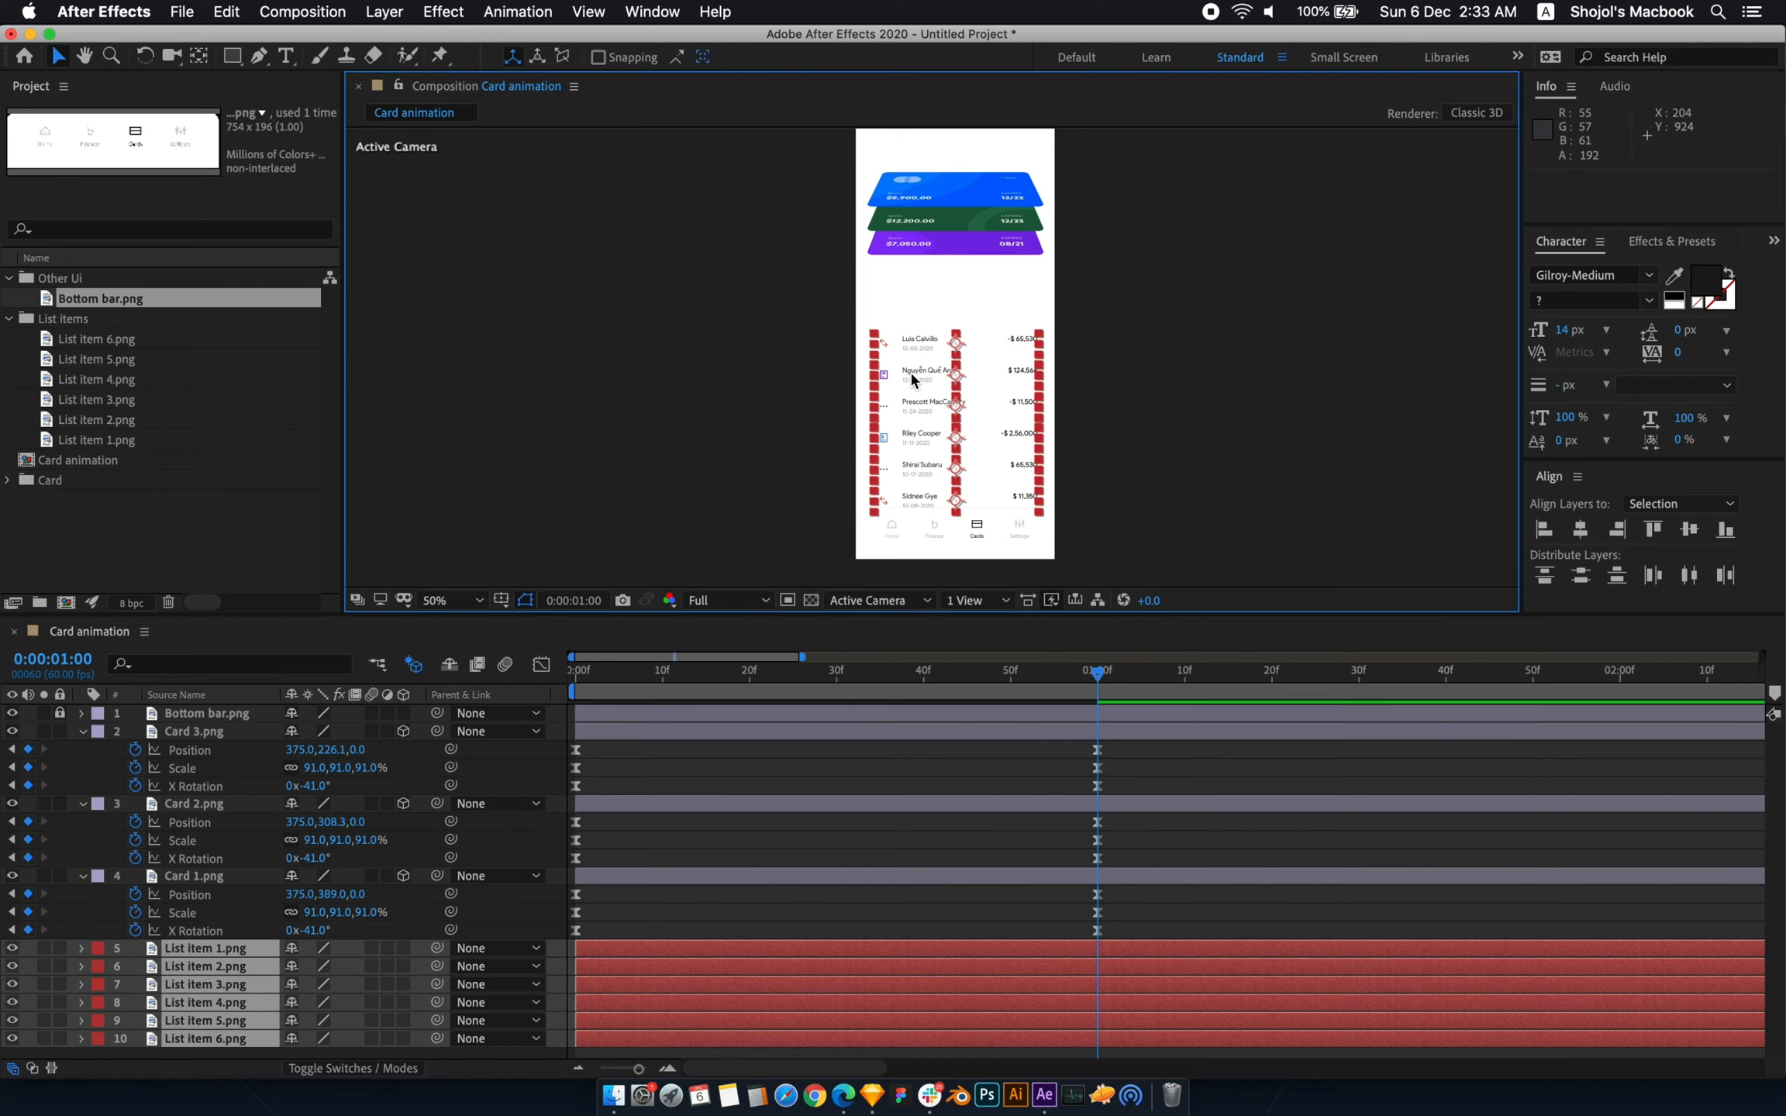
left_click_drag(911, 373, 911, 360)
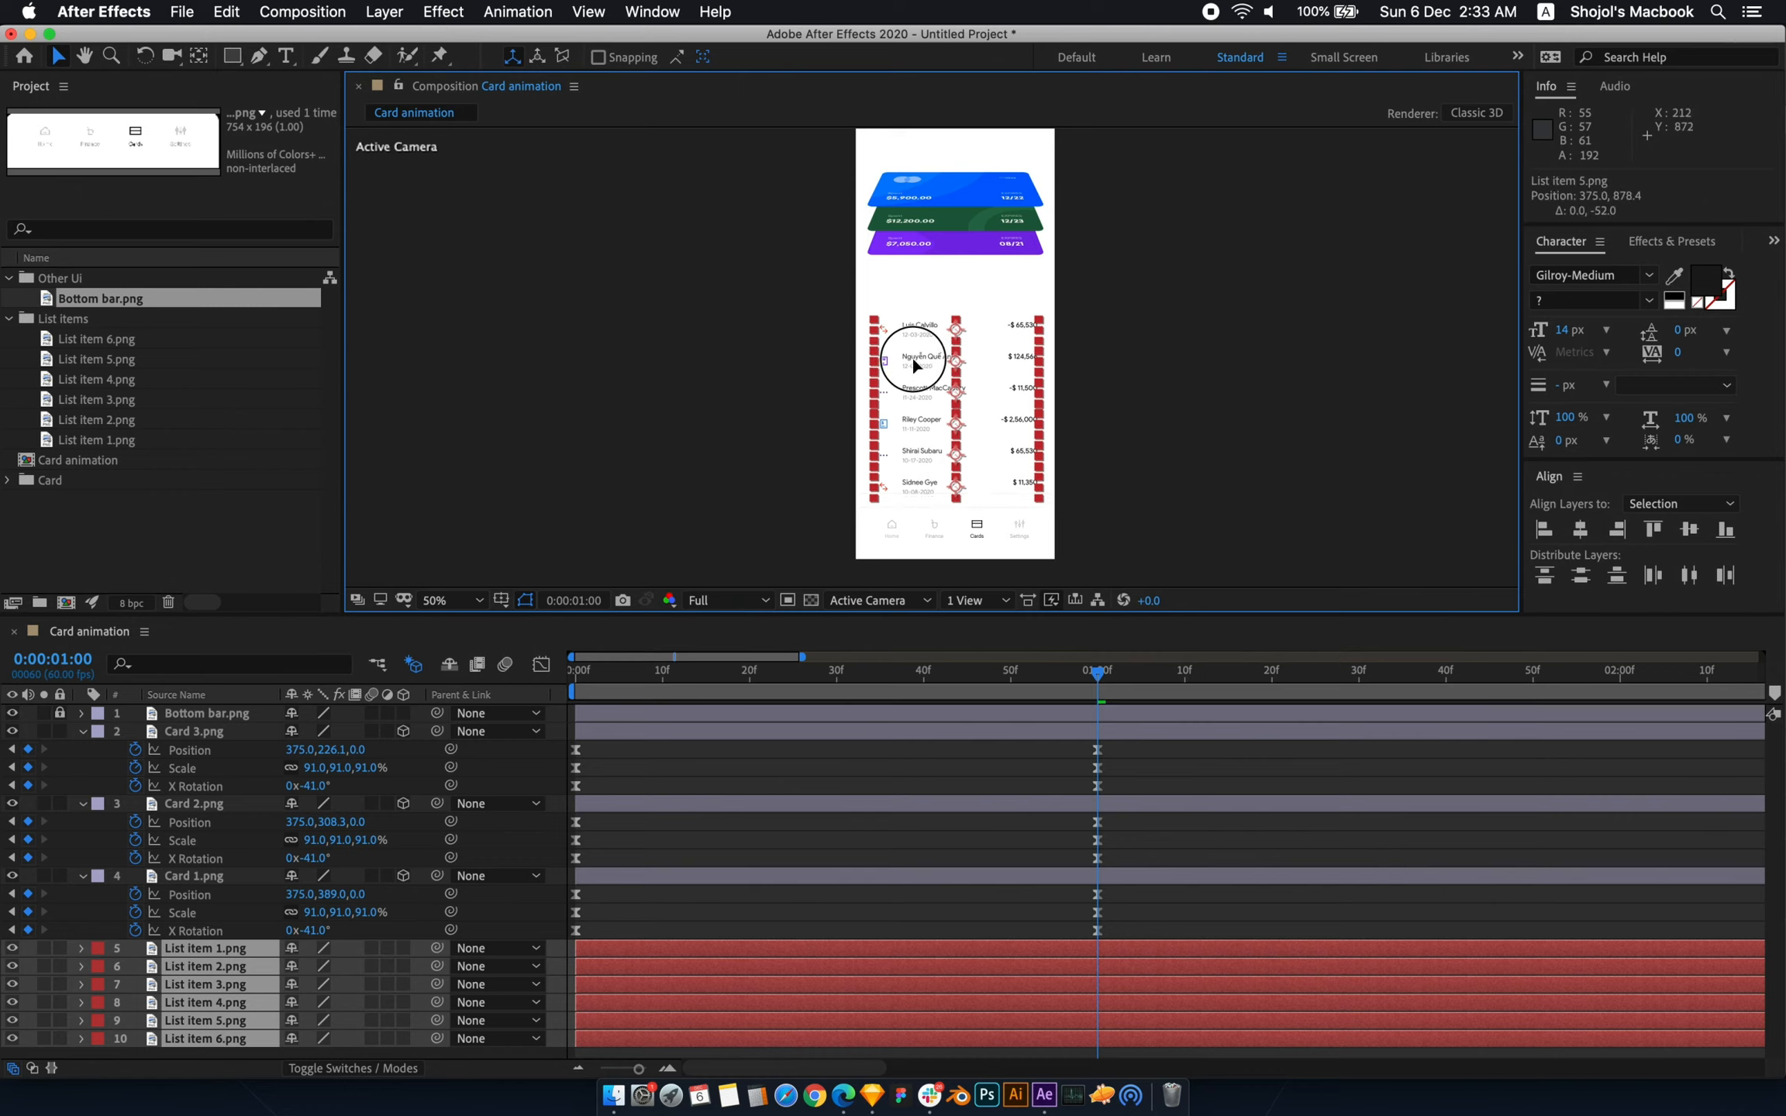
left_click(676, 535)
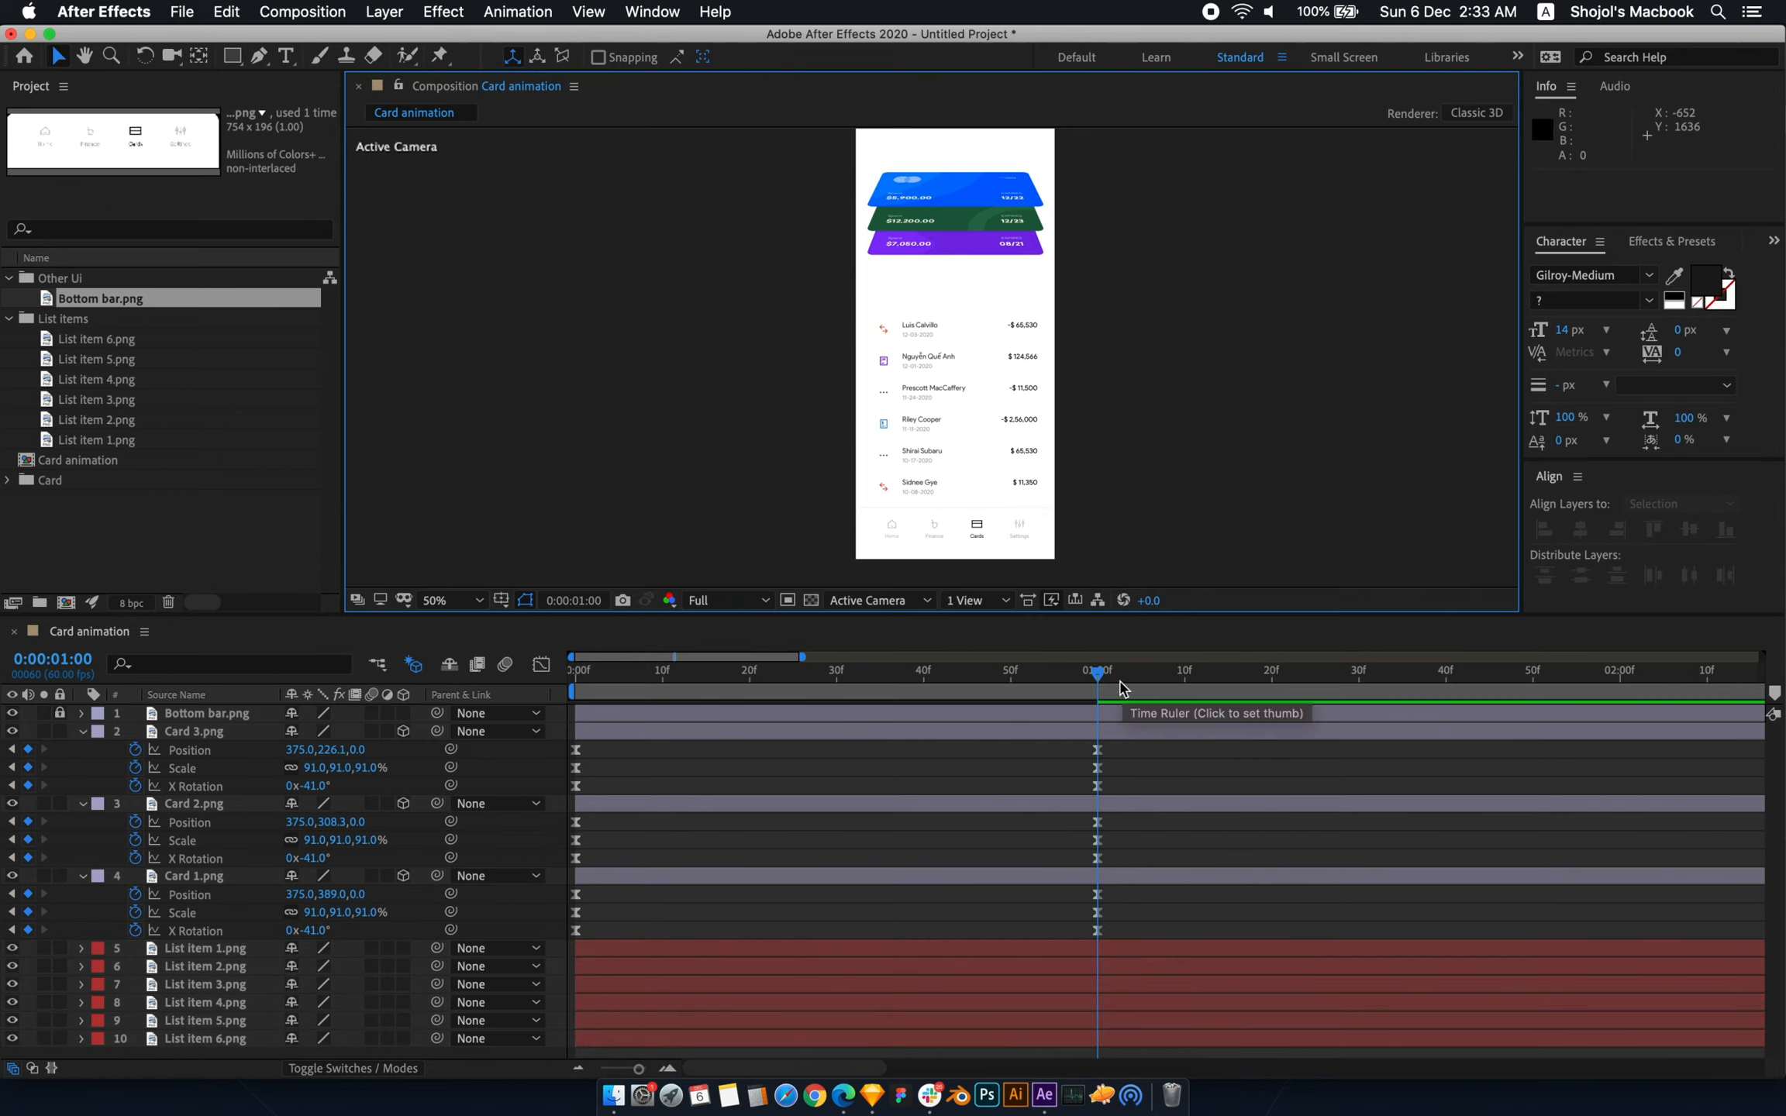
left_click_drag(1093, 676, 1101, 733)
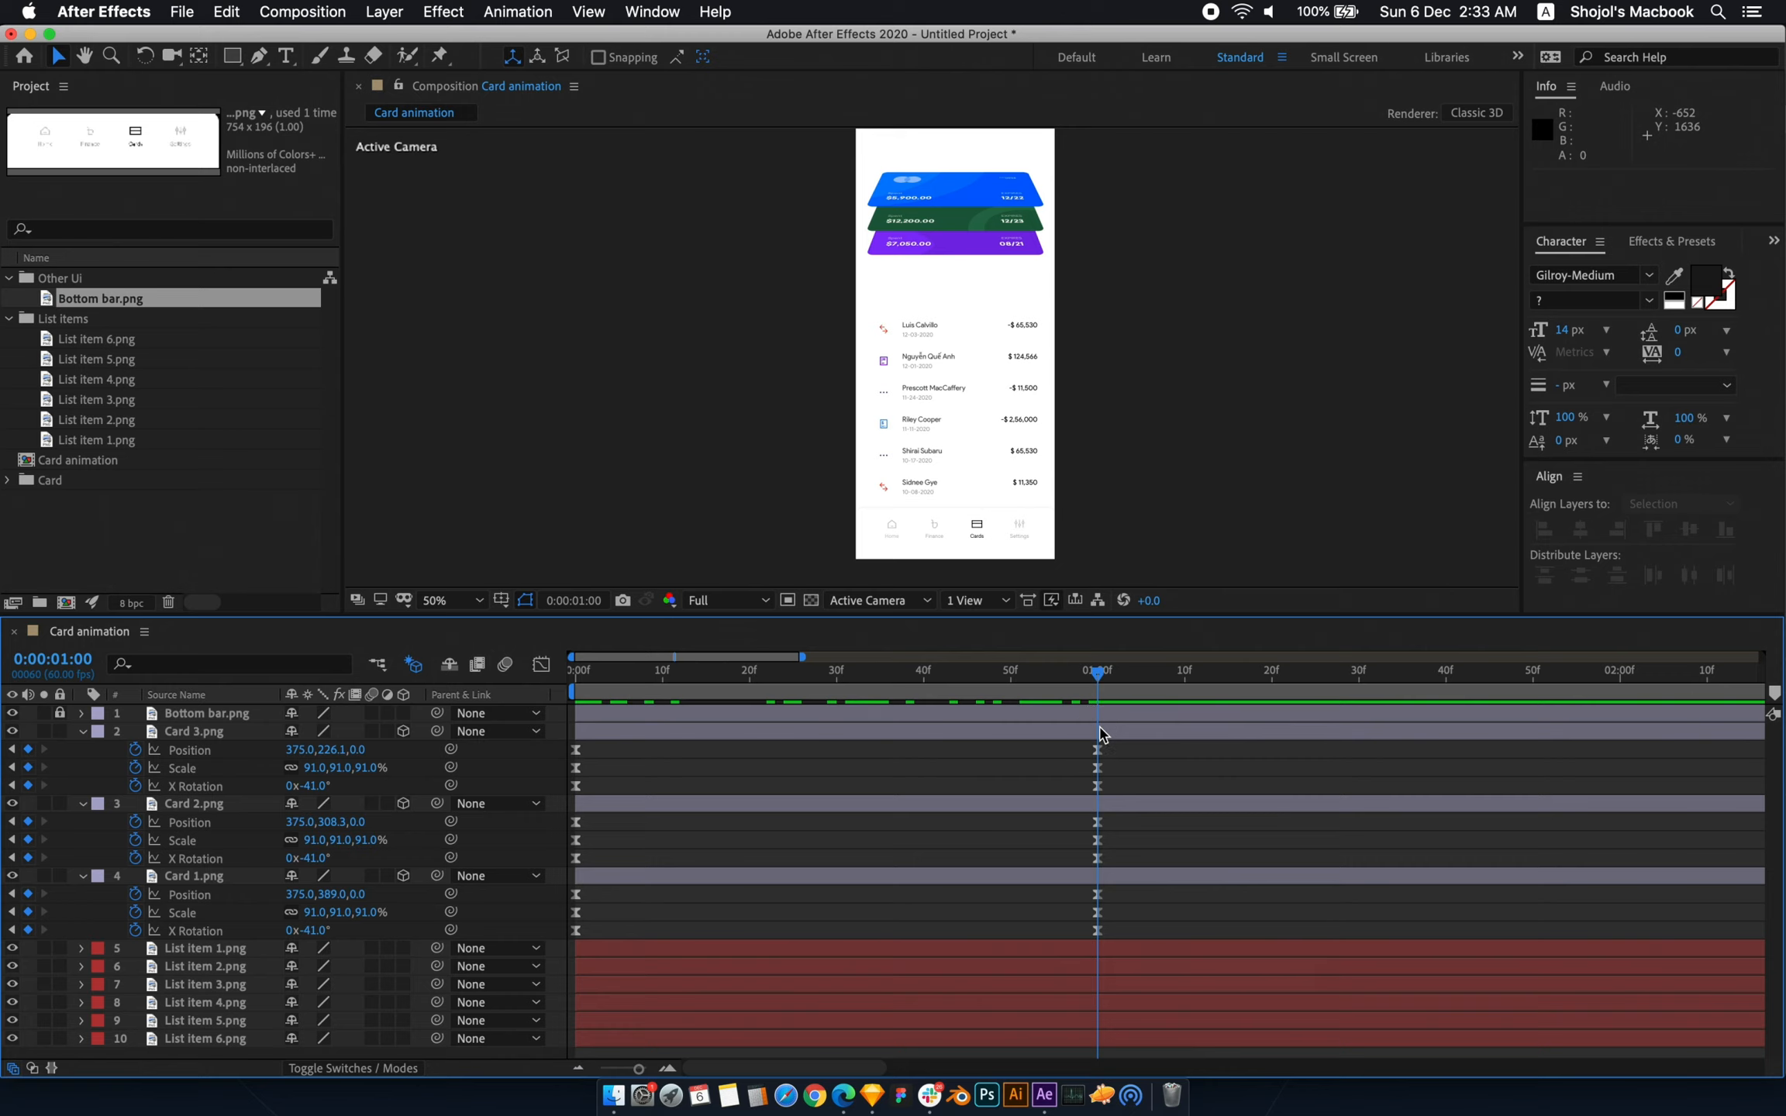
left_click_drag(828, 496, 1046, 318)
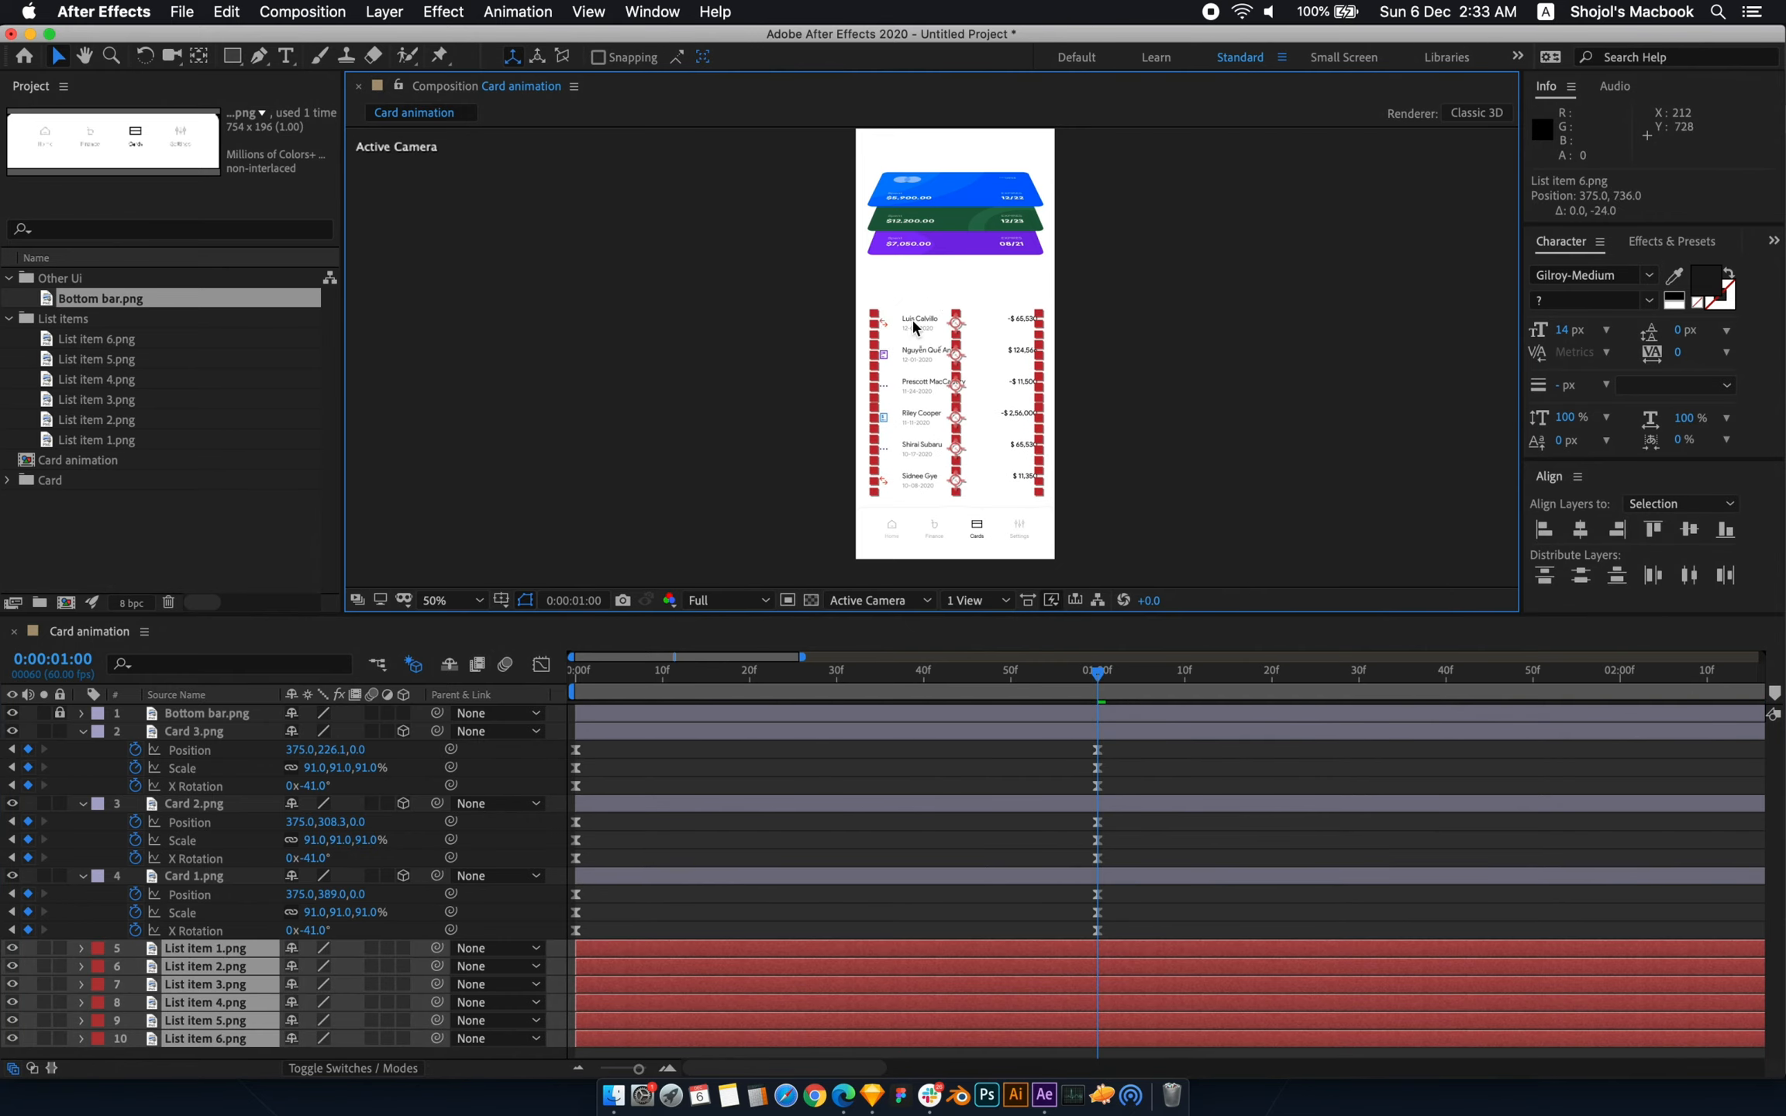
left_click(781, 388)
- Reveal Position on all six list item layers and set Position keyframes for them at 0:00:01:00
left_click(1049, 949)
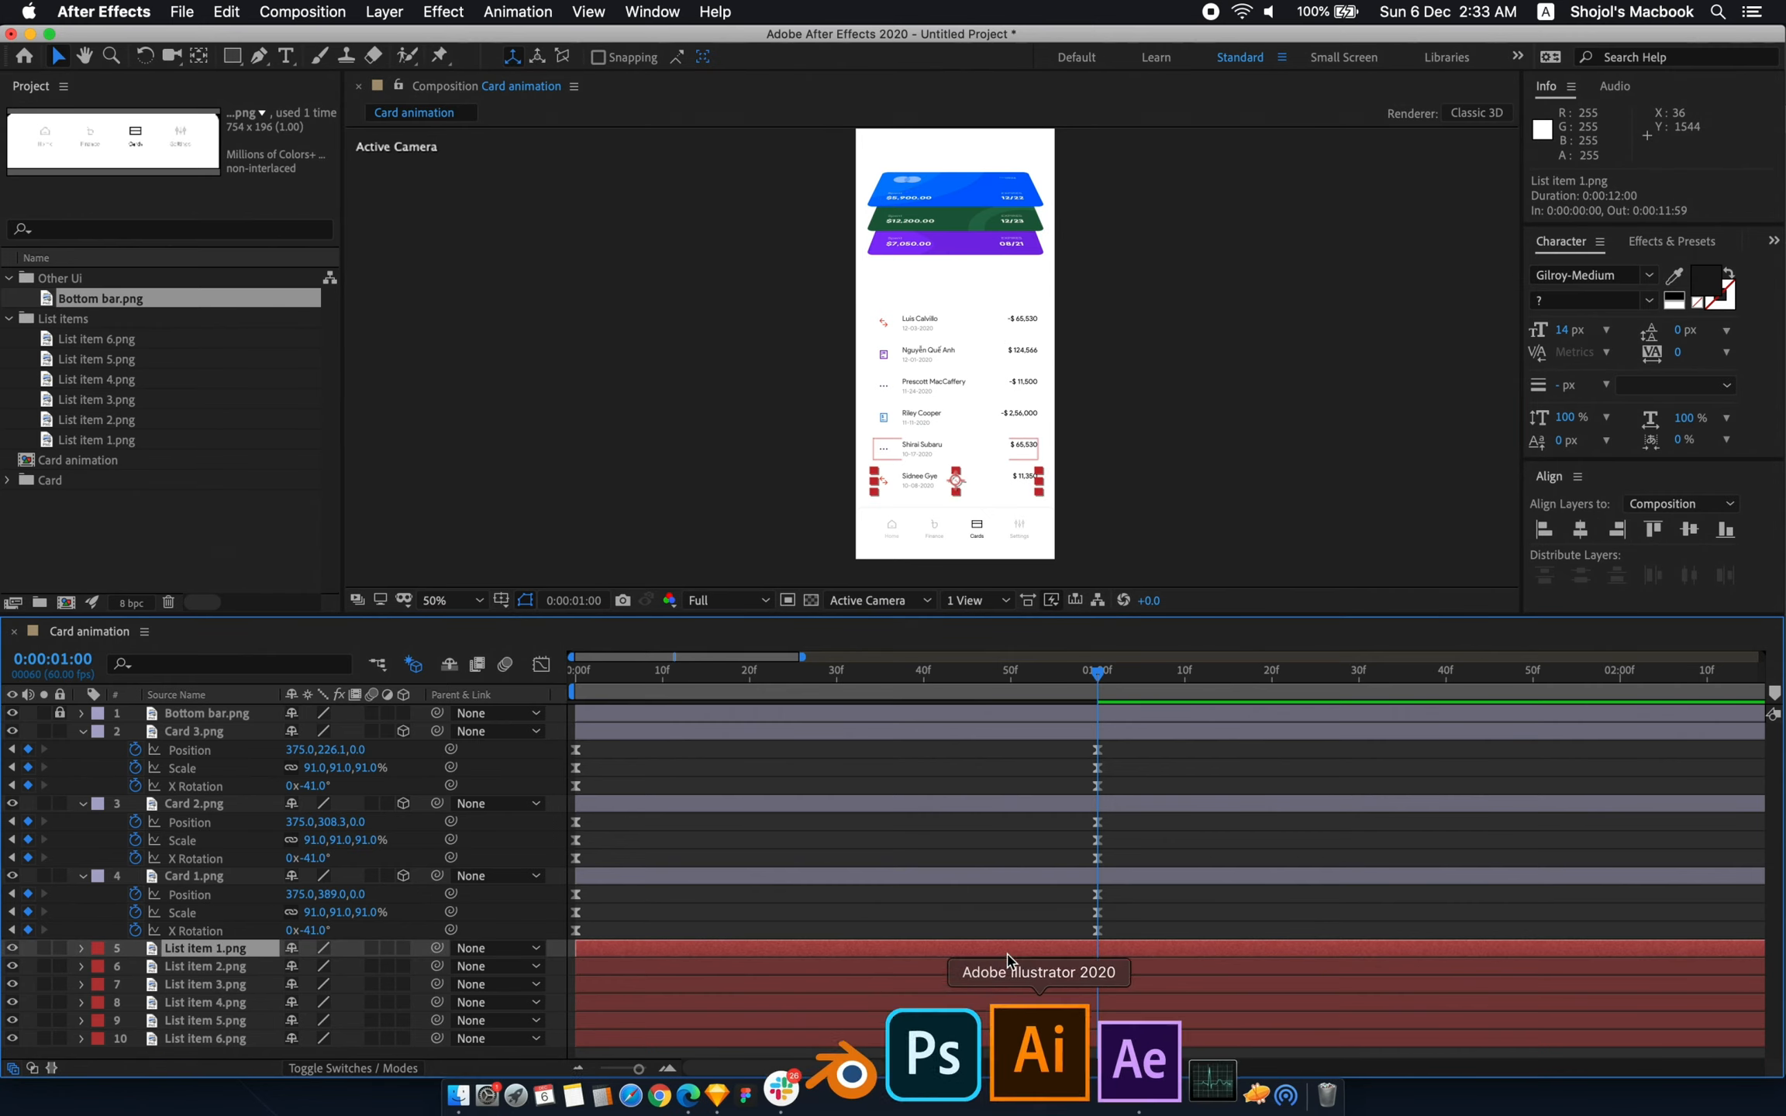
left_click(1030, 1041, "shift")
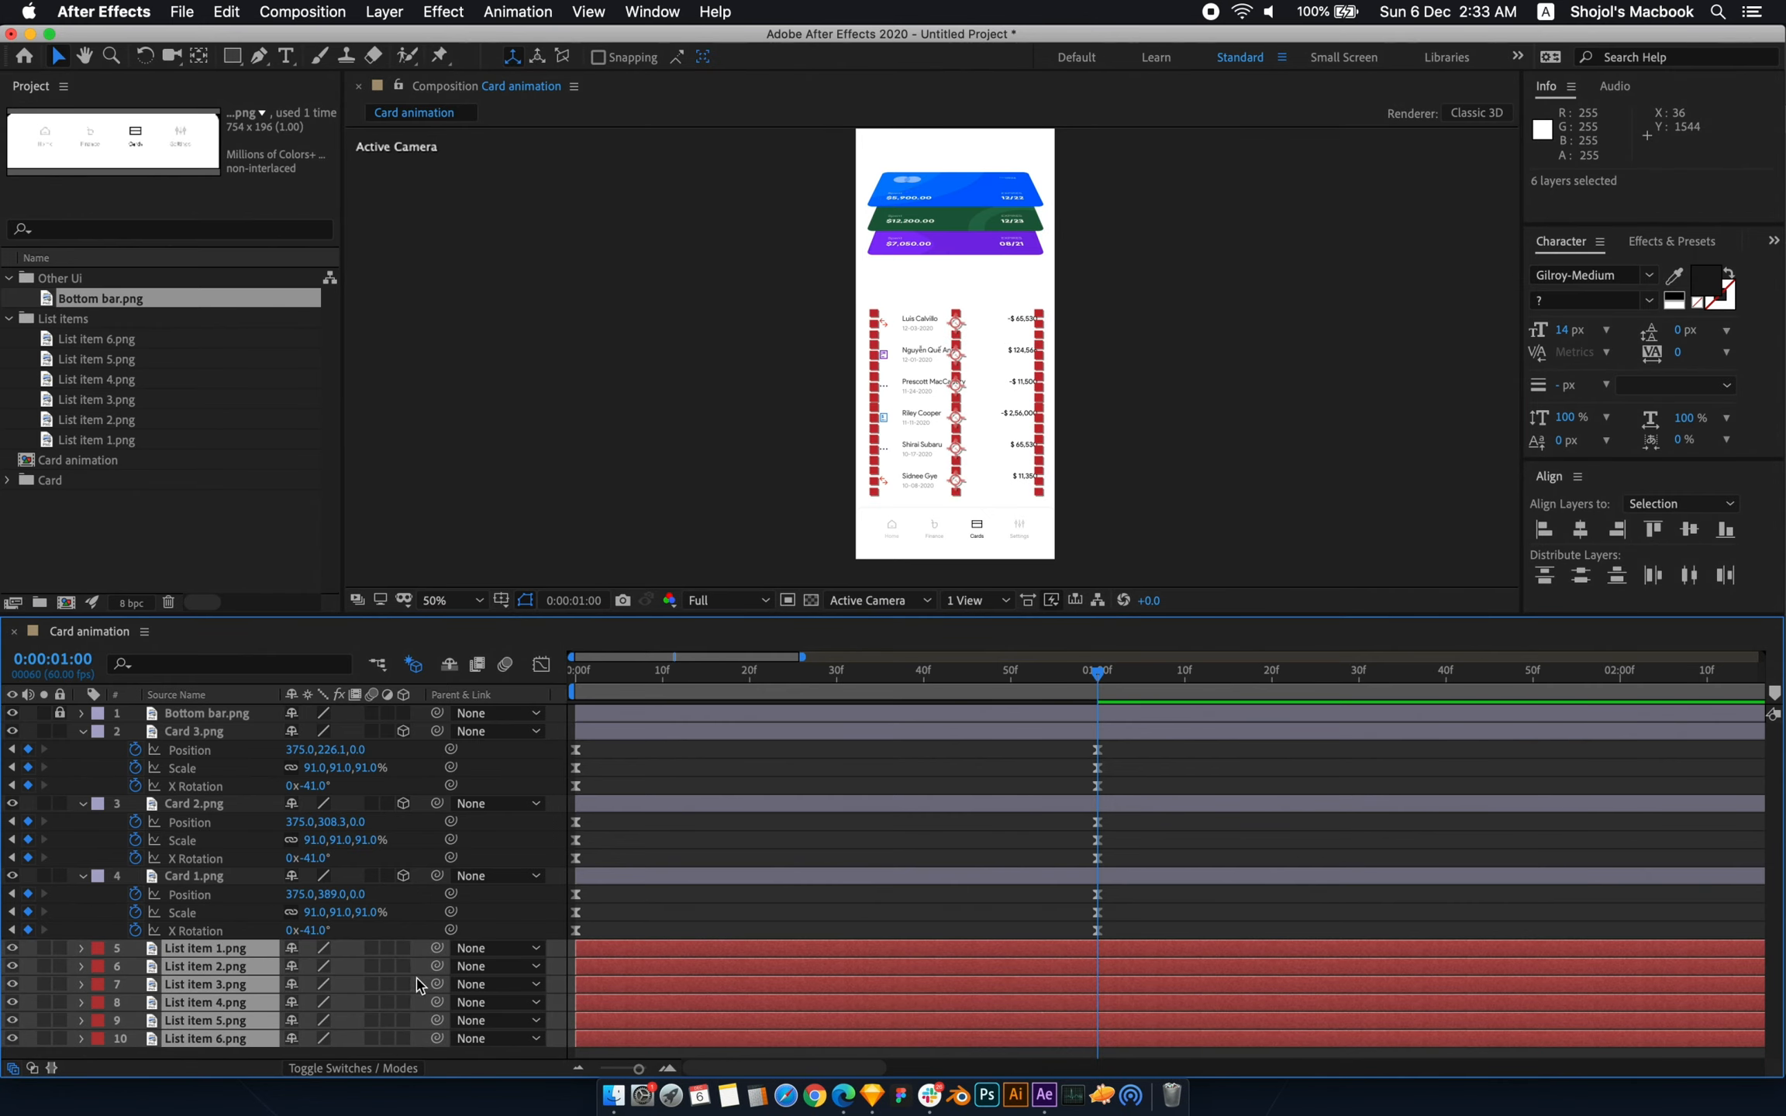
key("p")
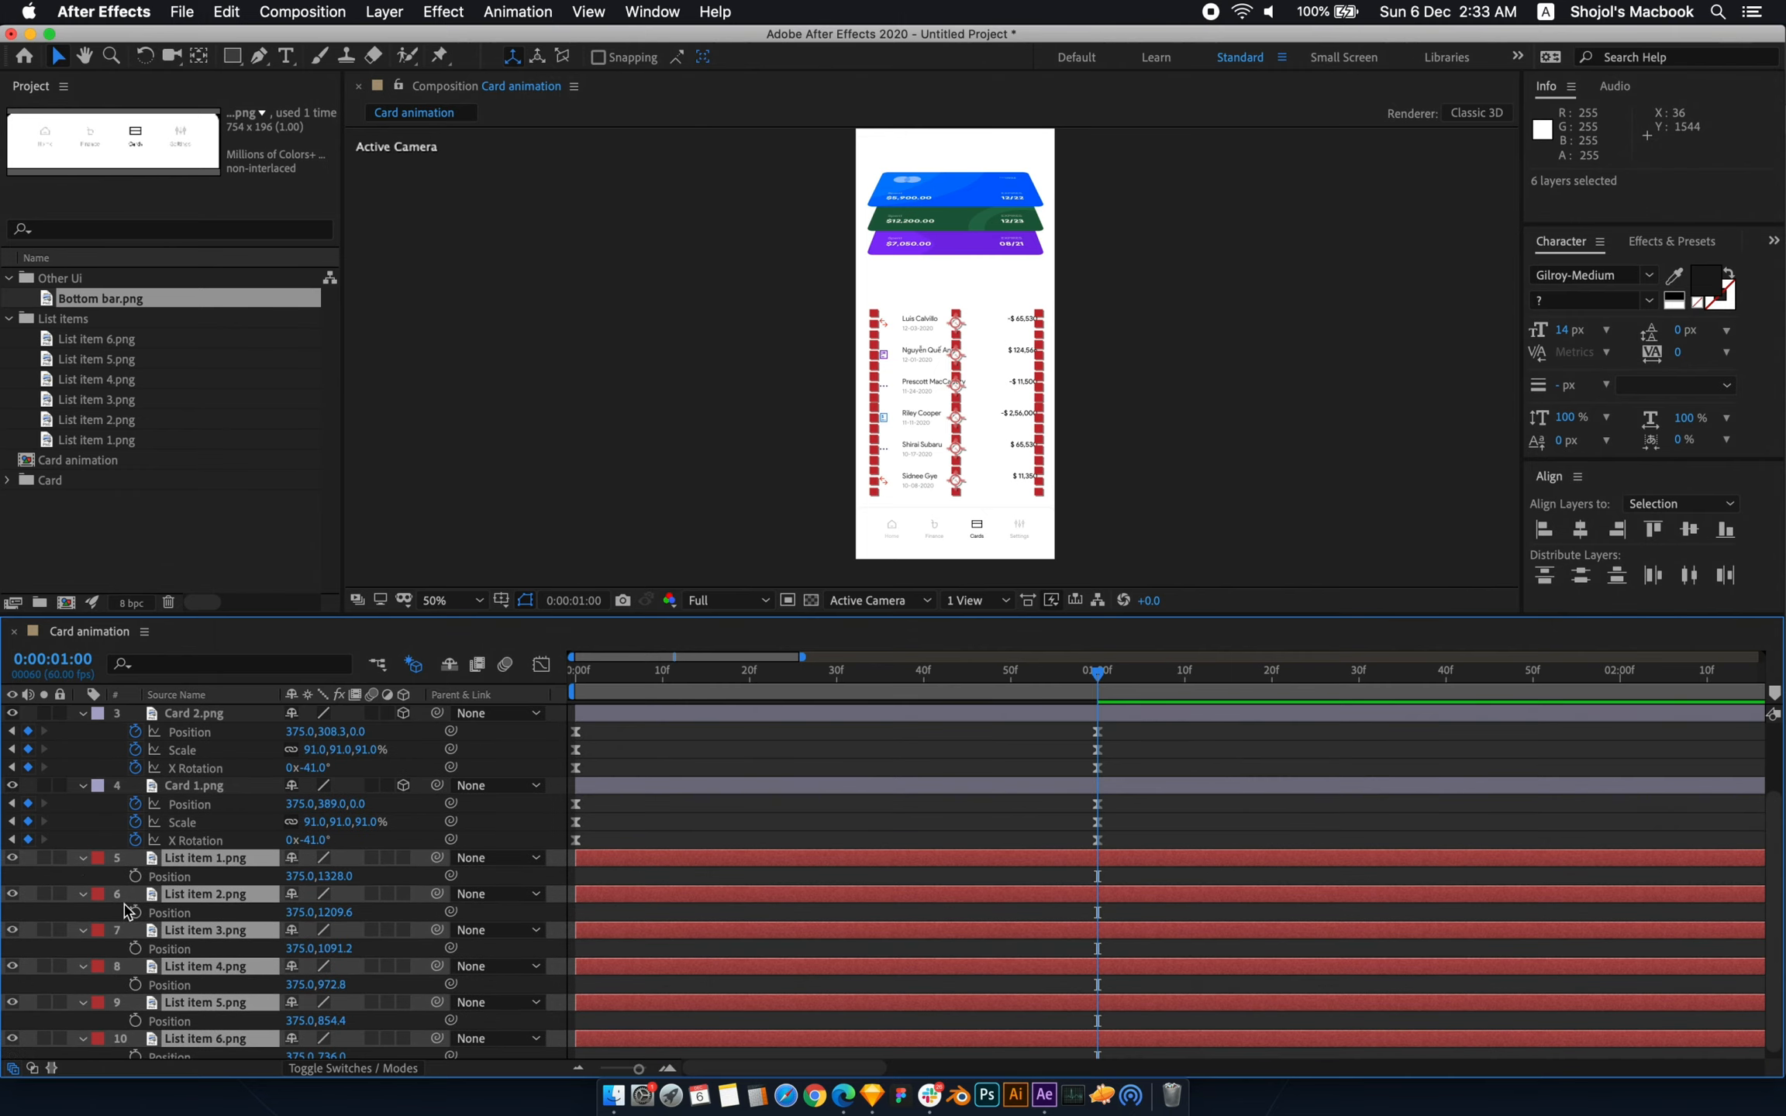
left_click(135, 877)
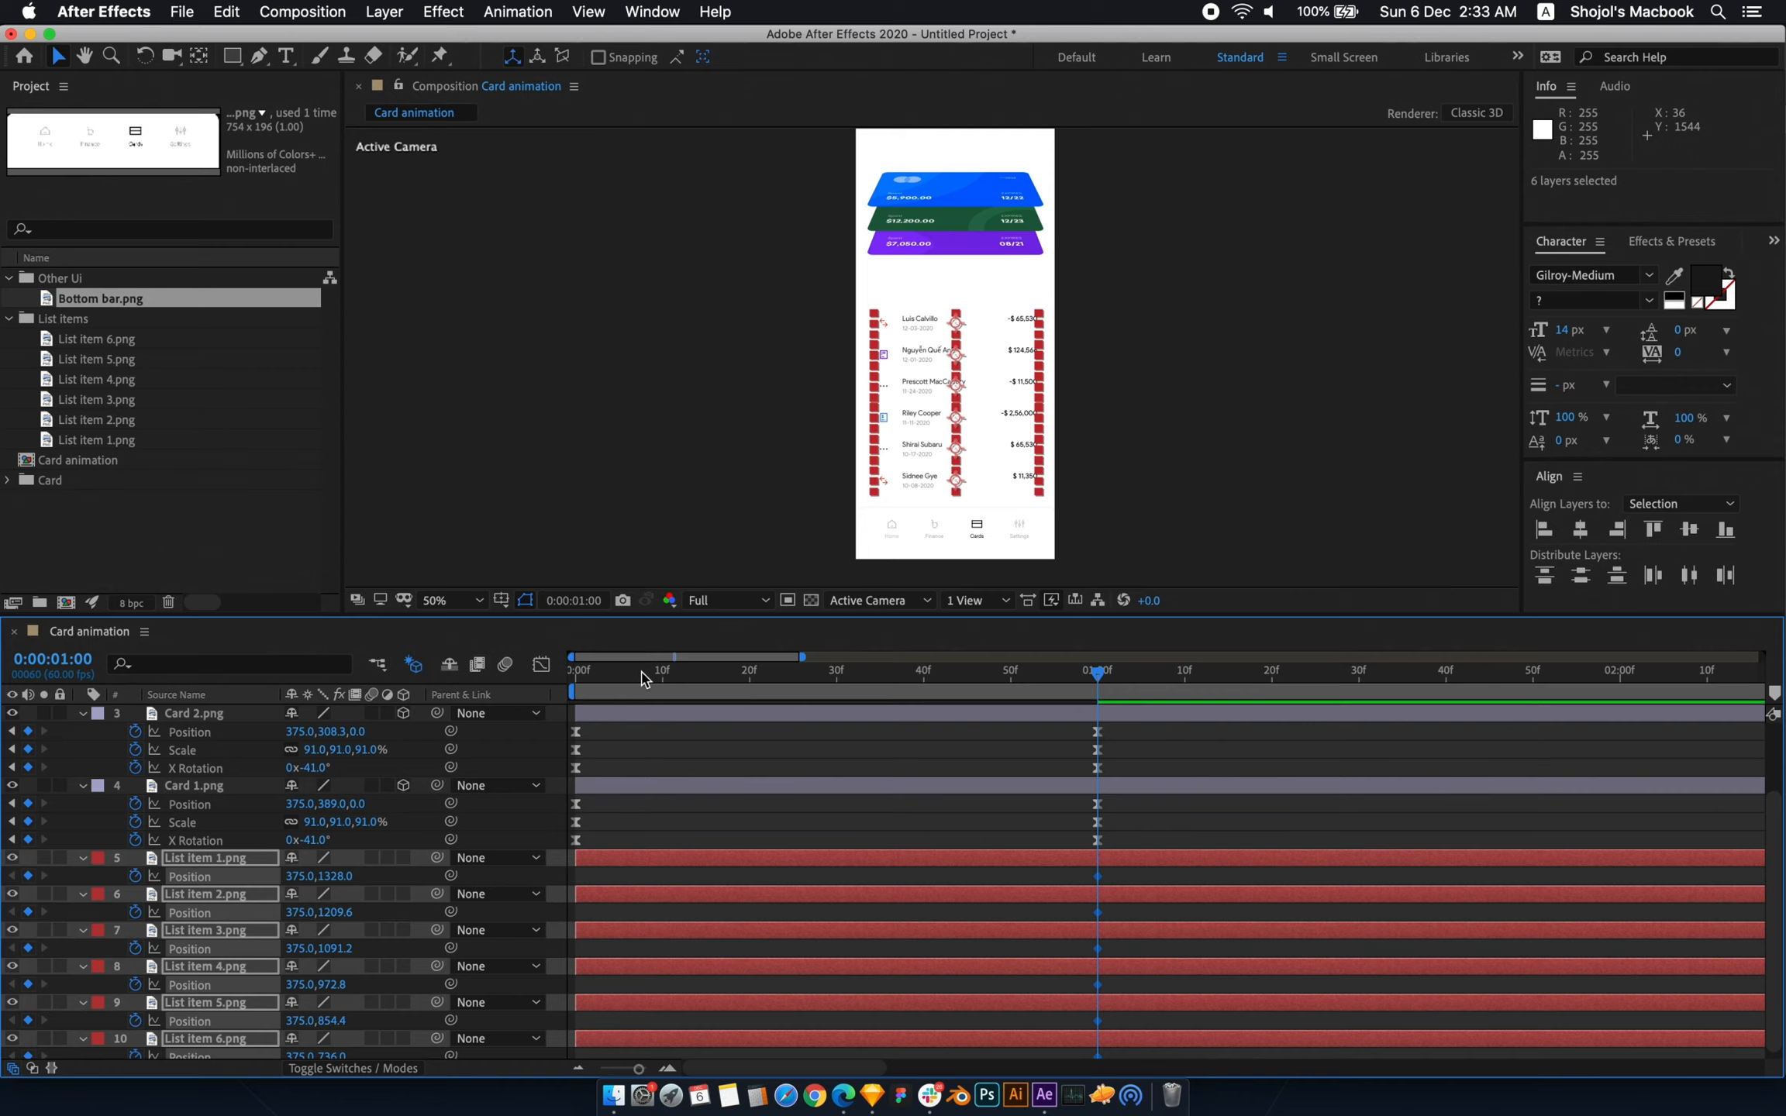
- At 0:00:00:00, move all six list items down 724 px so they start at and below the bottom bar
left_click(578, 671)
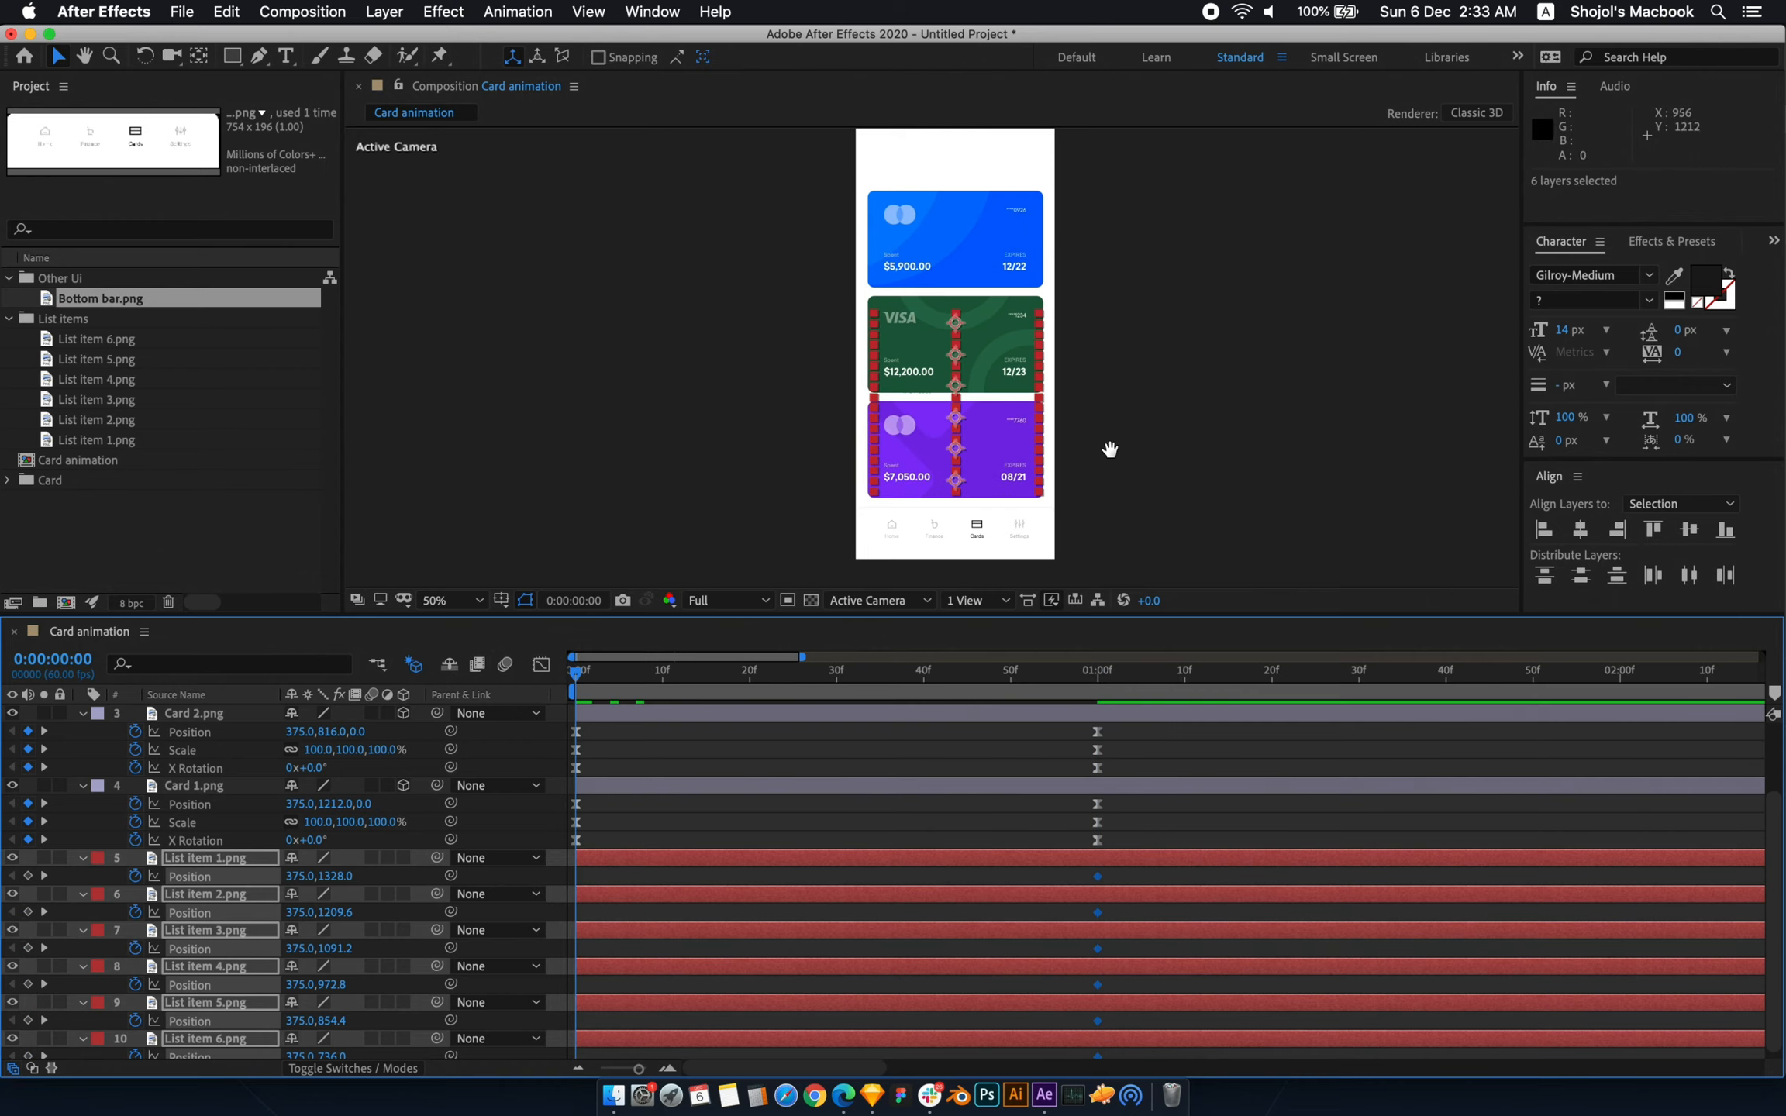
left_click_drag(1110, 449, 1112, 403)
left_click_drag(1013, 285, 1015, 474)
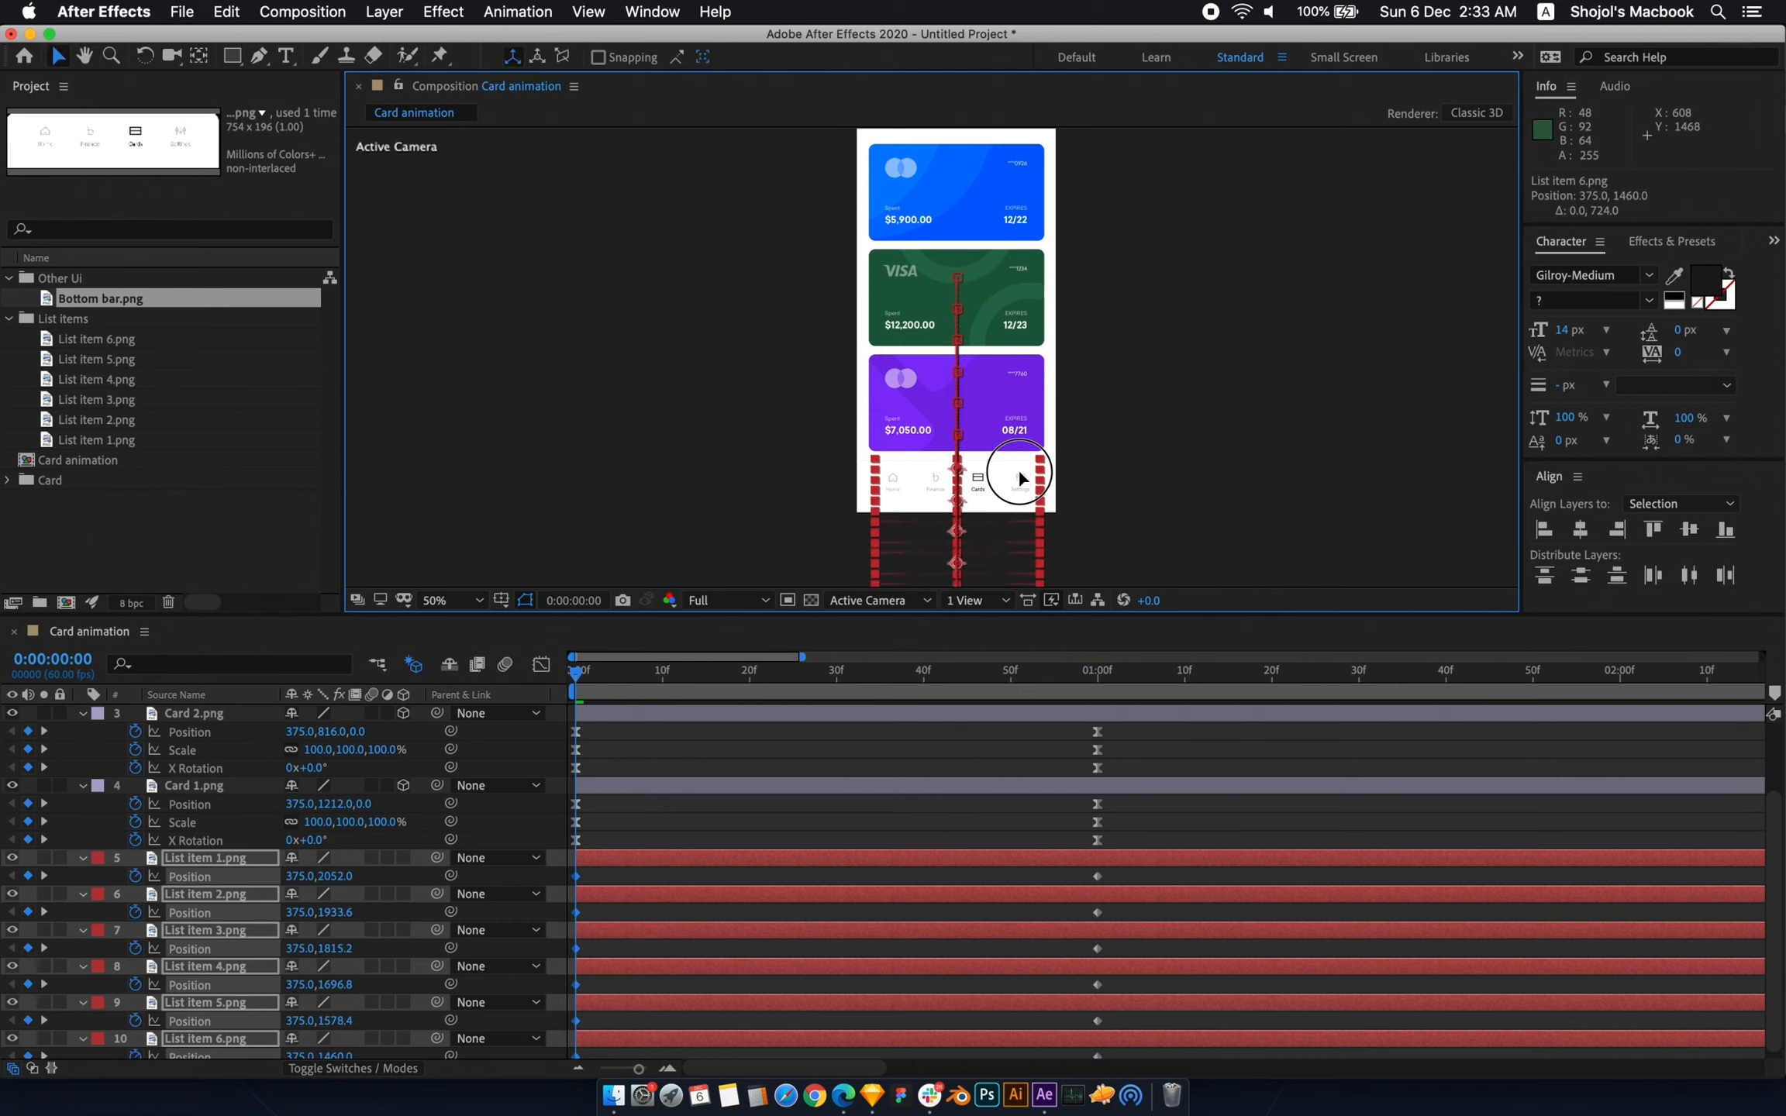
left_click(1188, 506)
- Preview the card and list item animation from the start
left_click(597, 679)
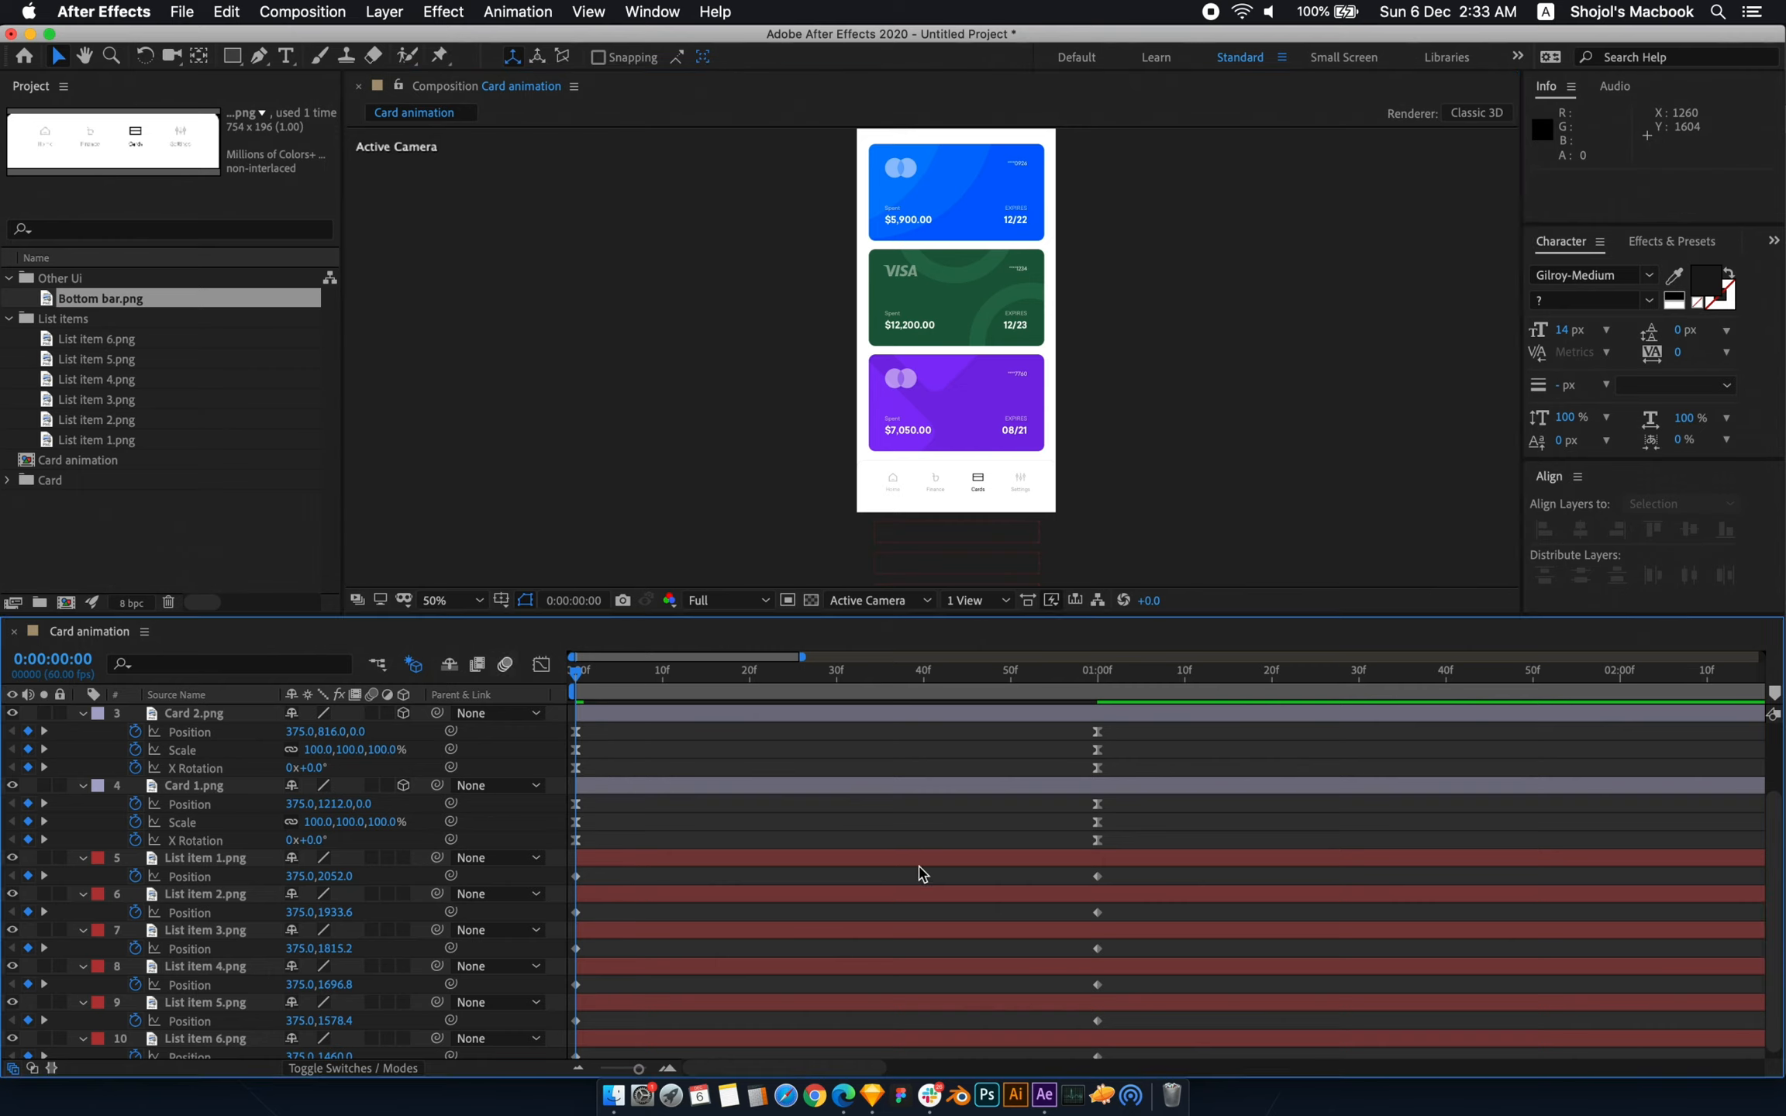
key("space")
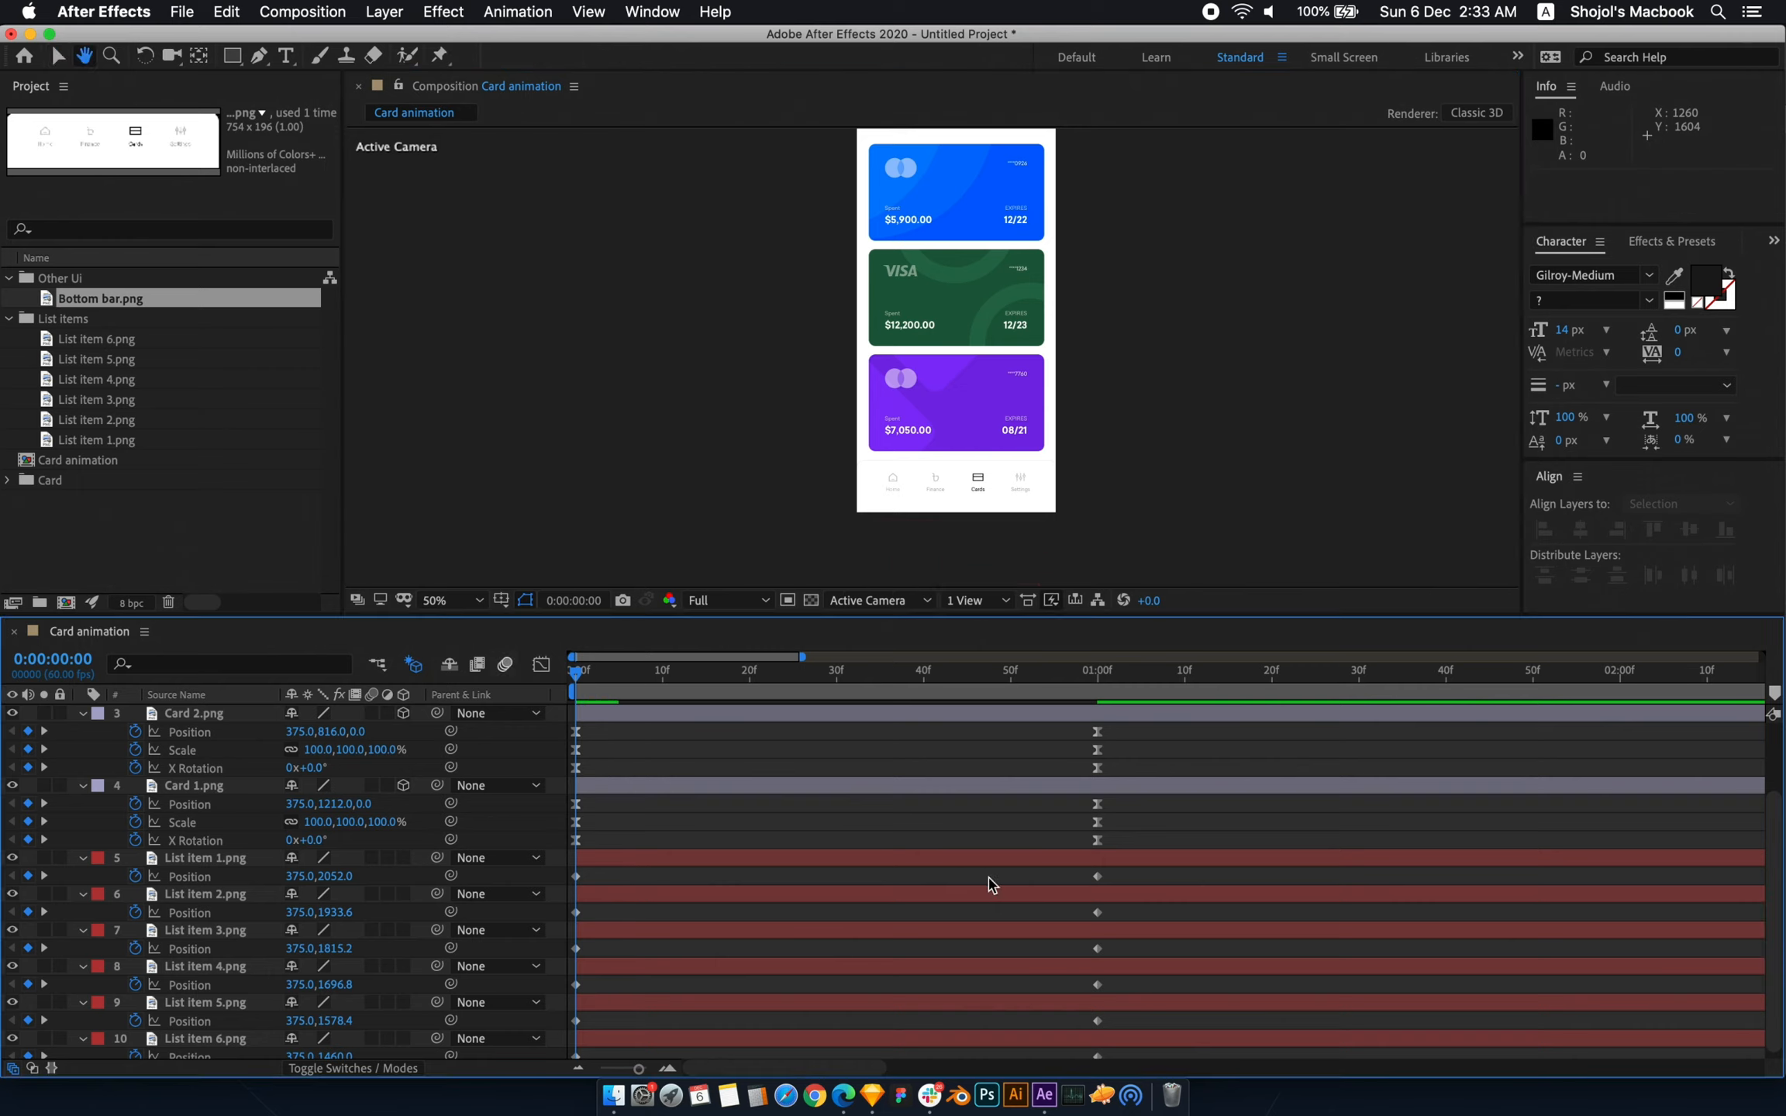
key("space")
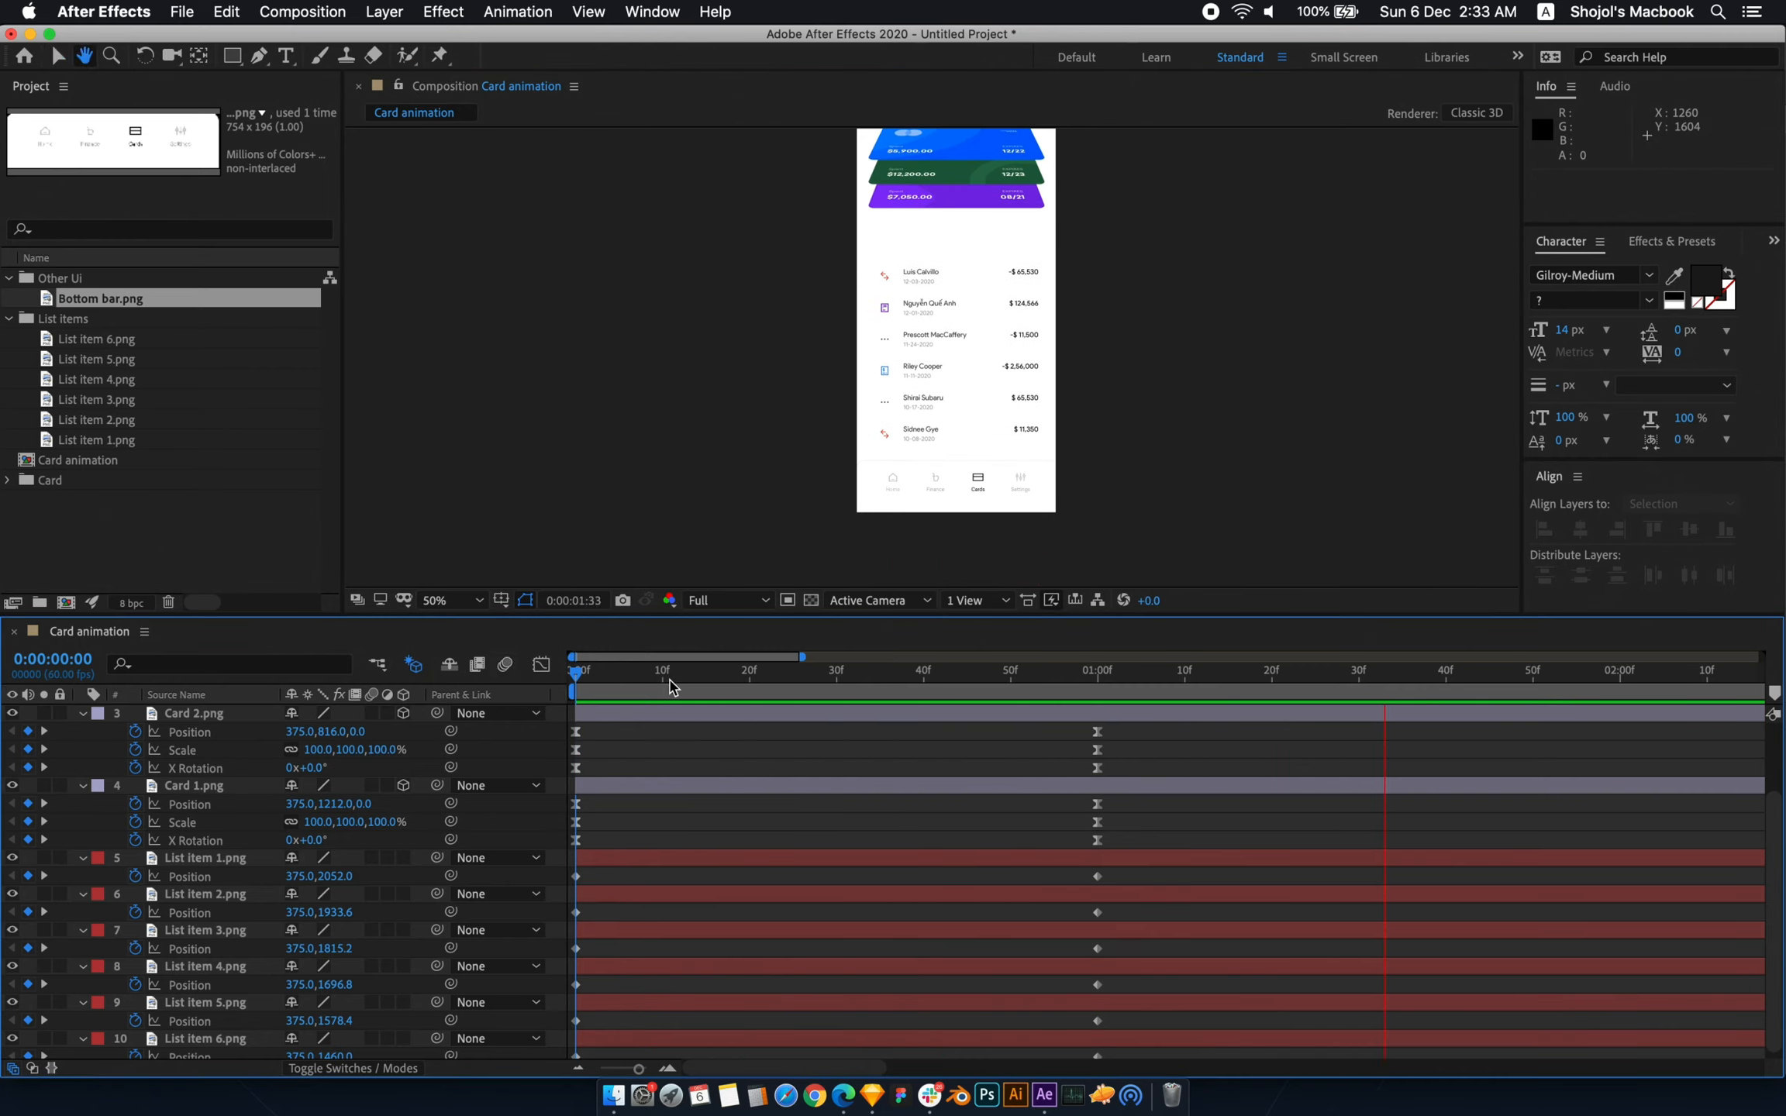
- Apply Easy Ease to all Position keyframes of the six list item layers and preview the animation
scroll(858, 854, "down", 1)
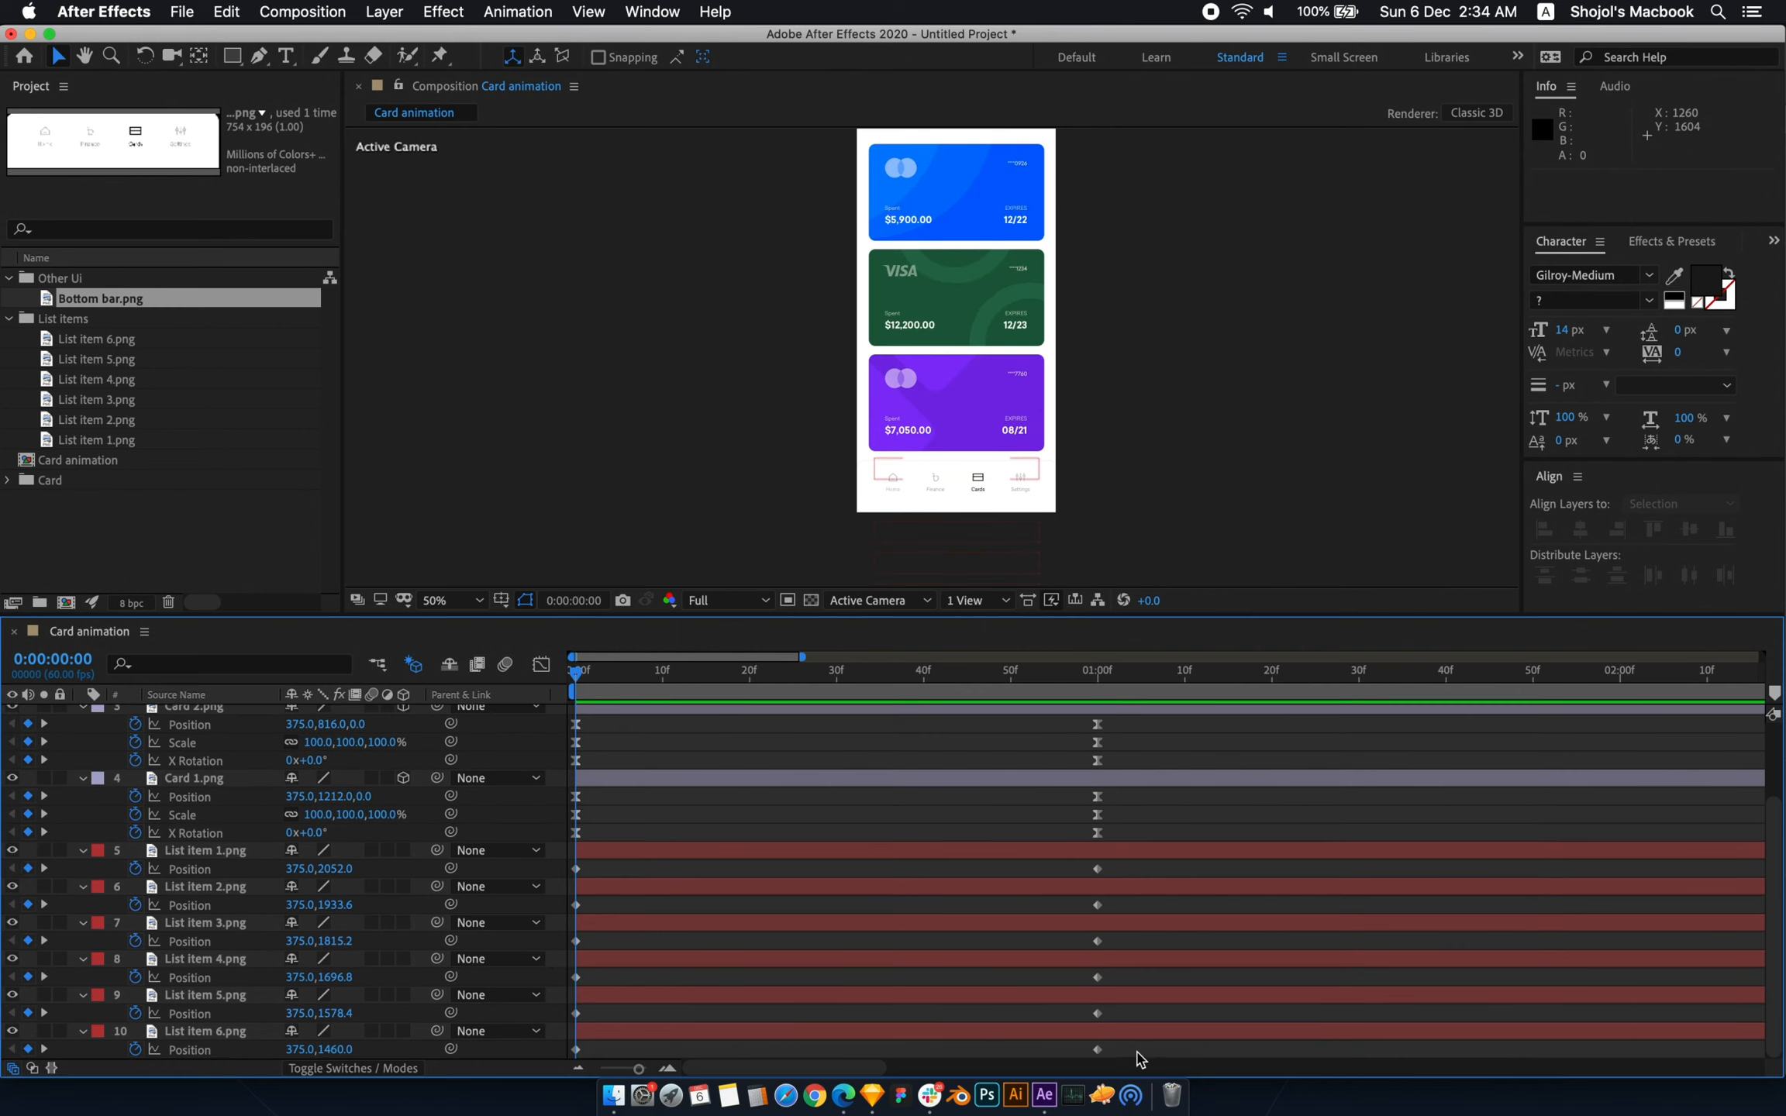
left_click_drag(1138, 1060, 543, 837)
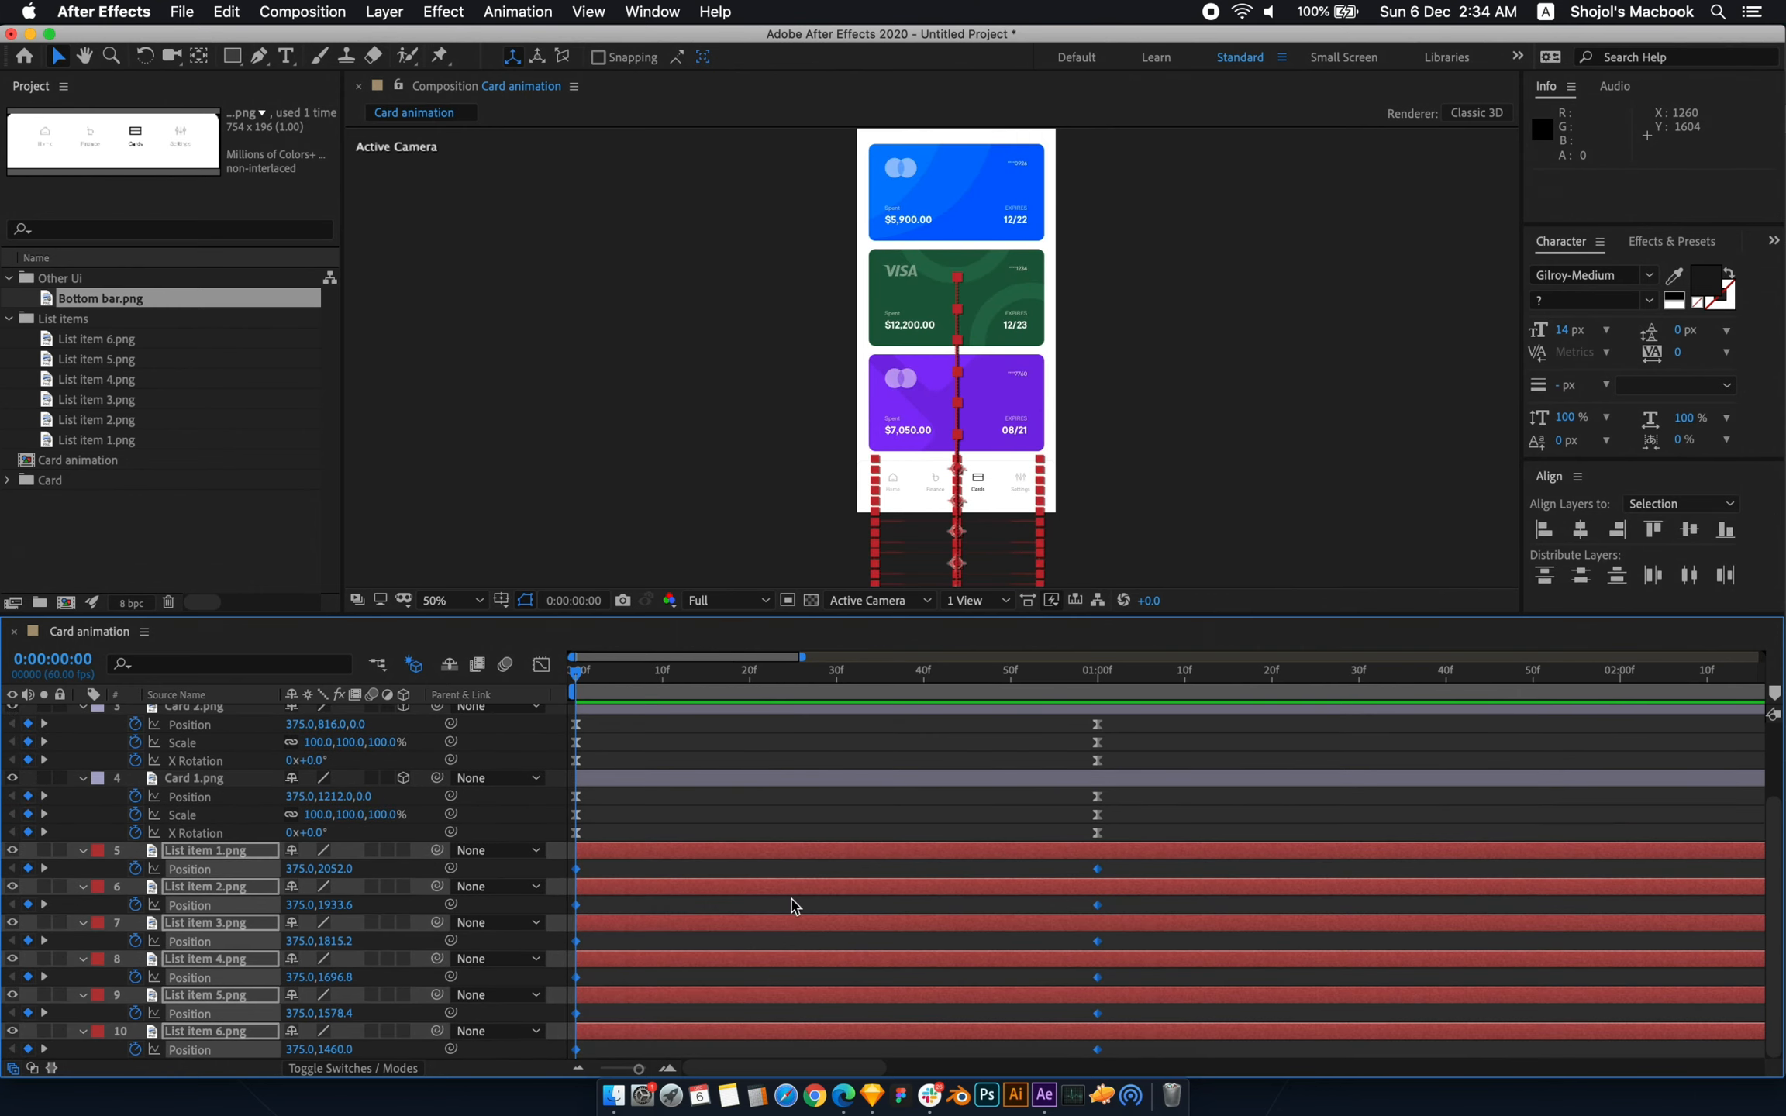
right_click(1097, 870)
mouse_move(1150, 1058)
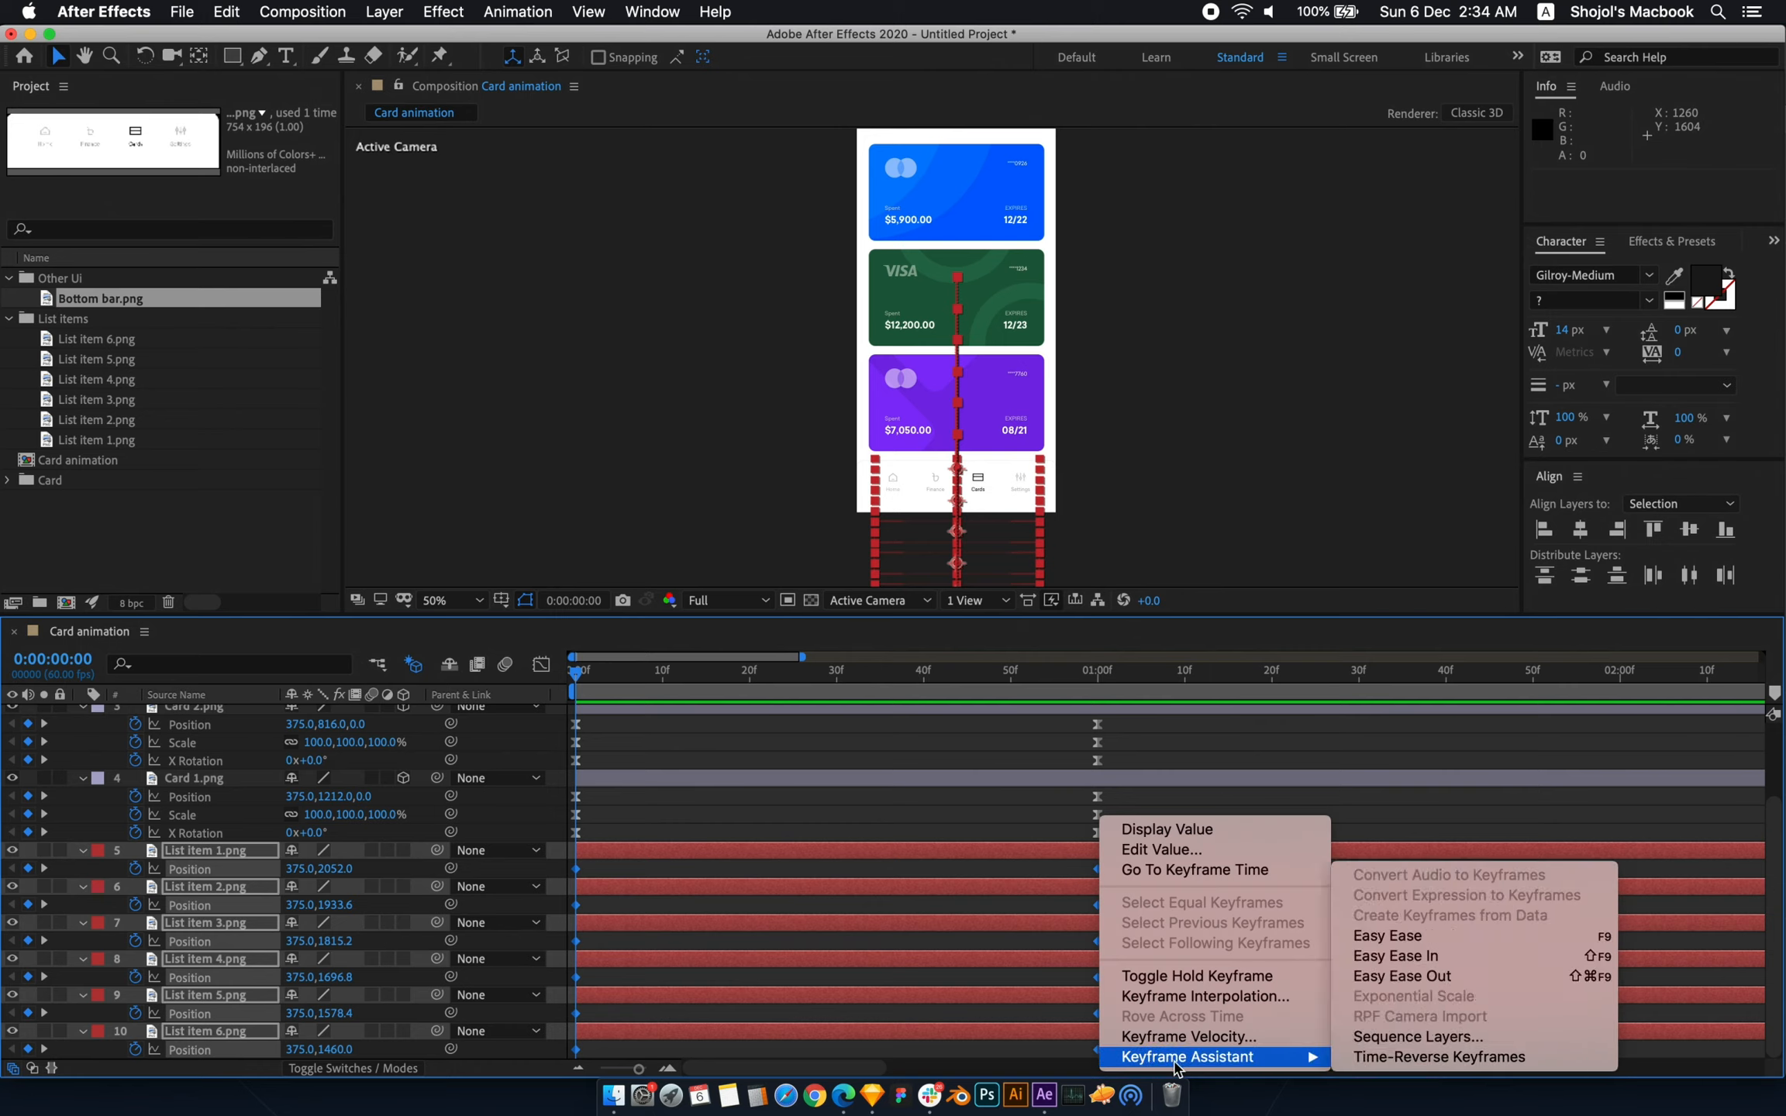
left_click(1371, 936)
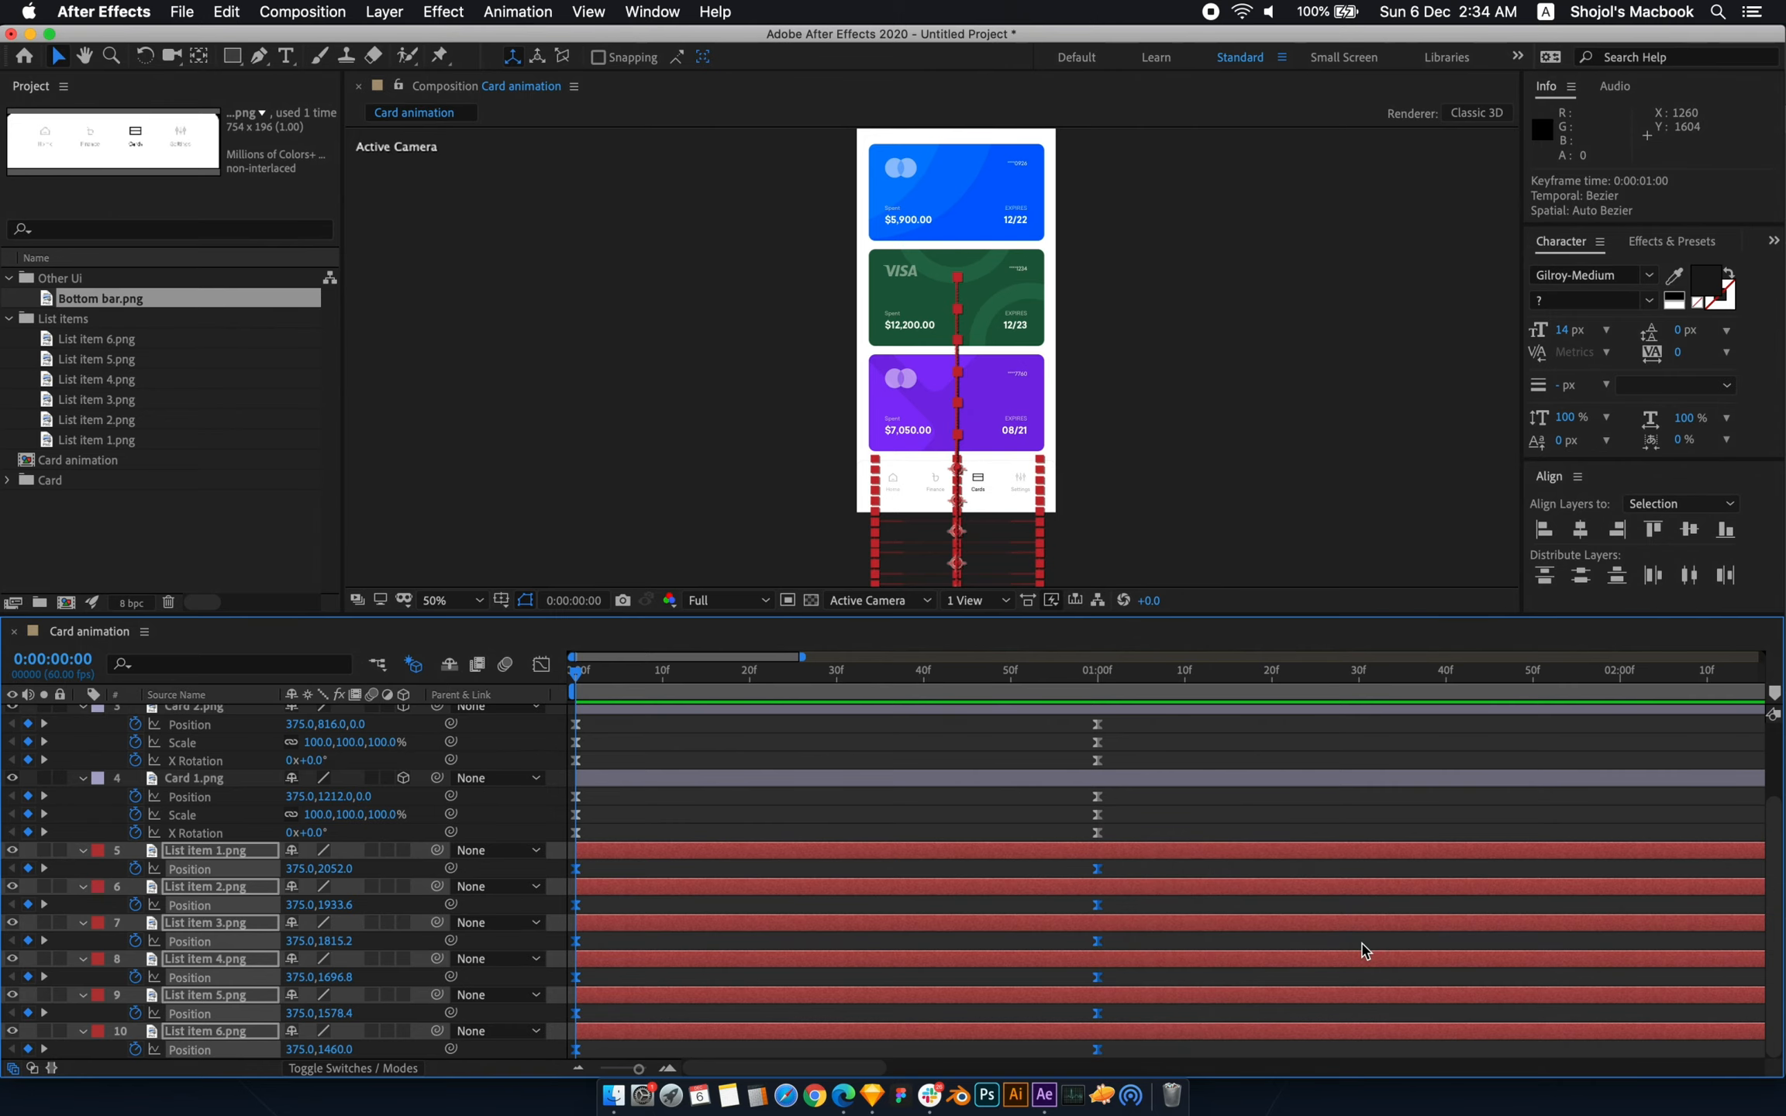
key("space")
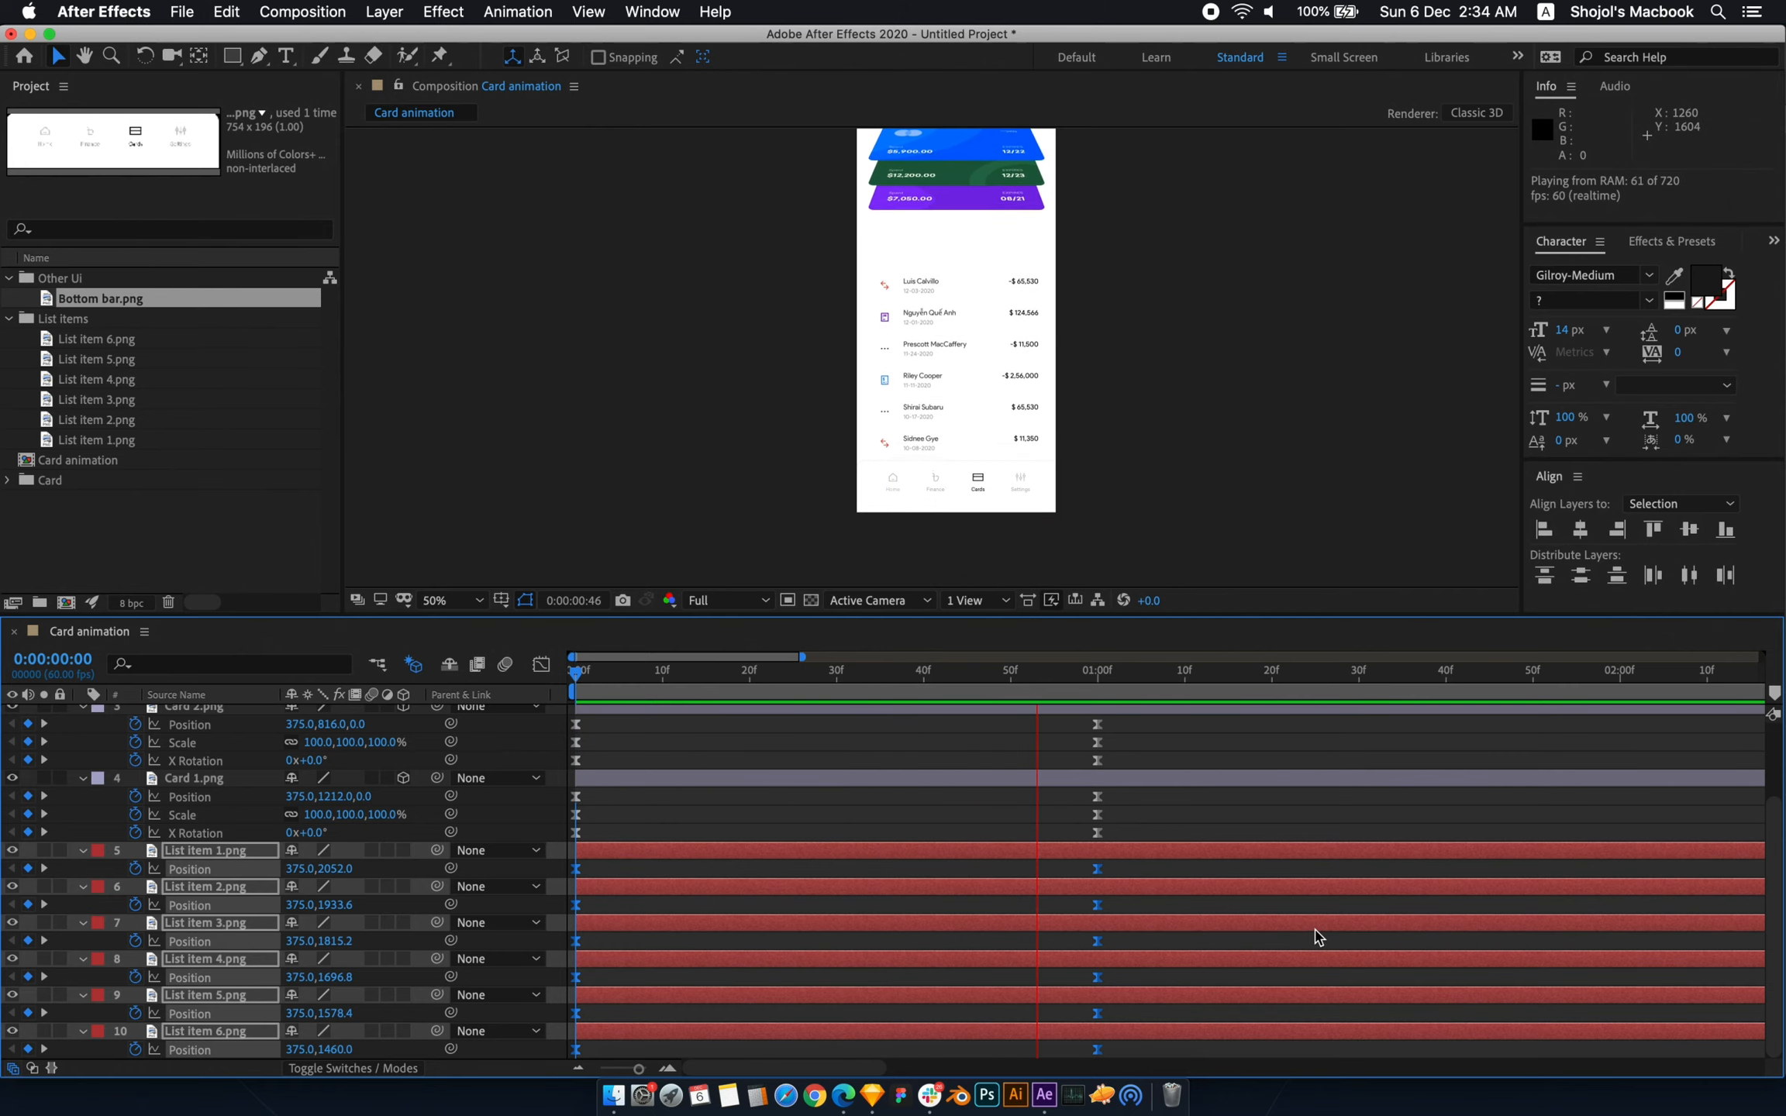
key("space")
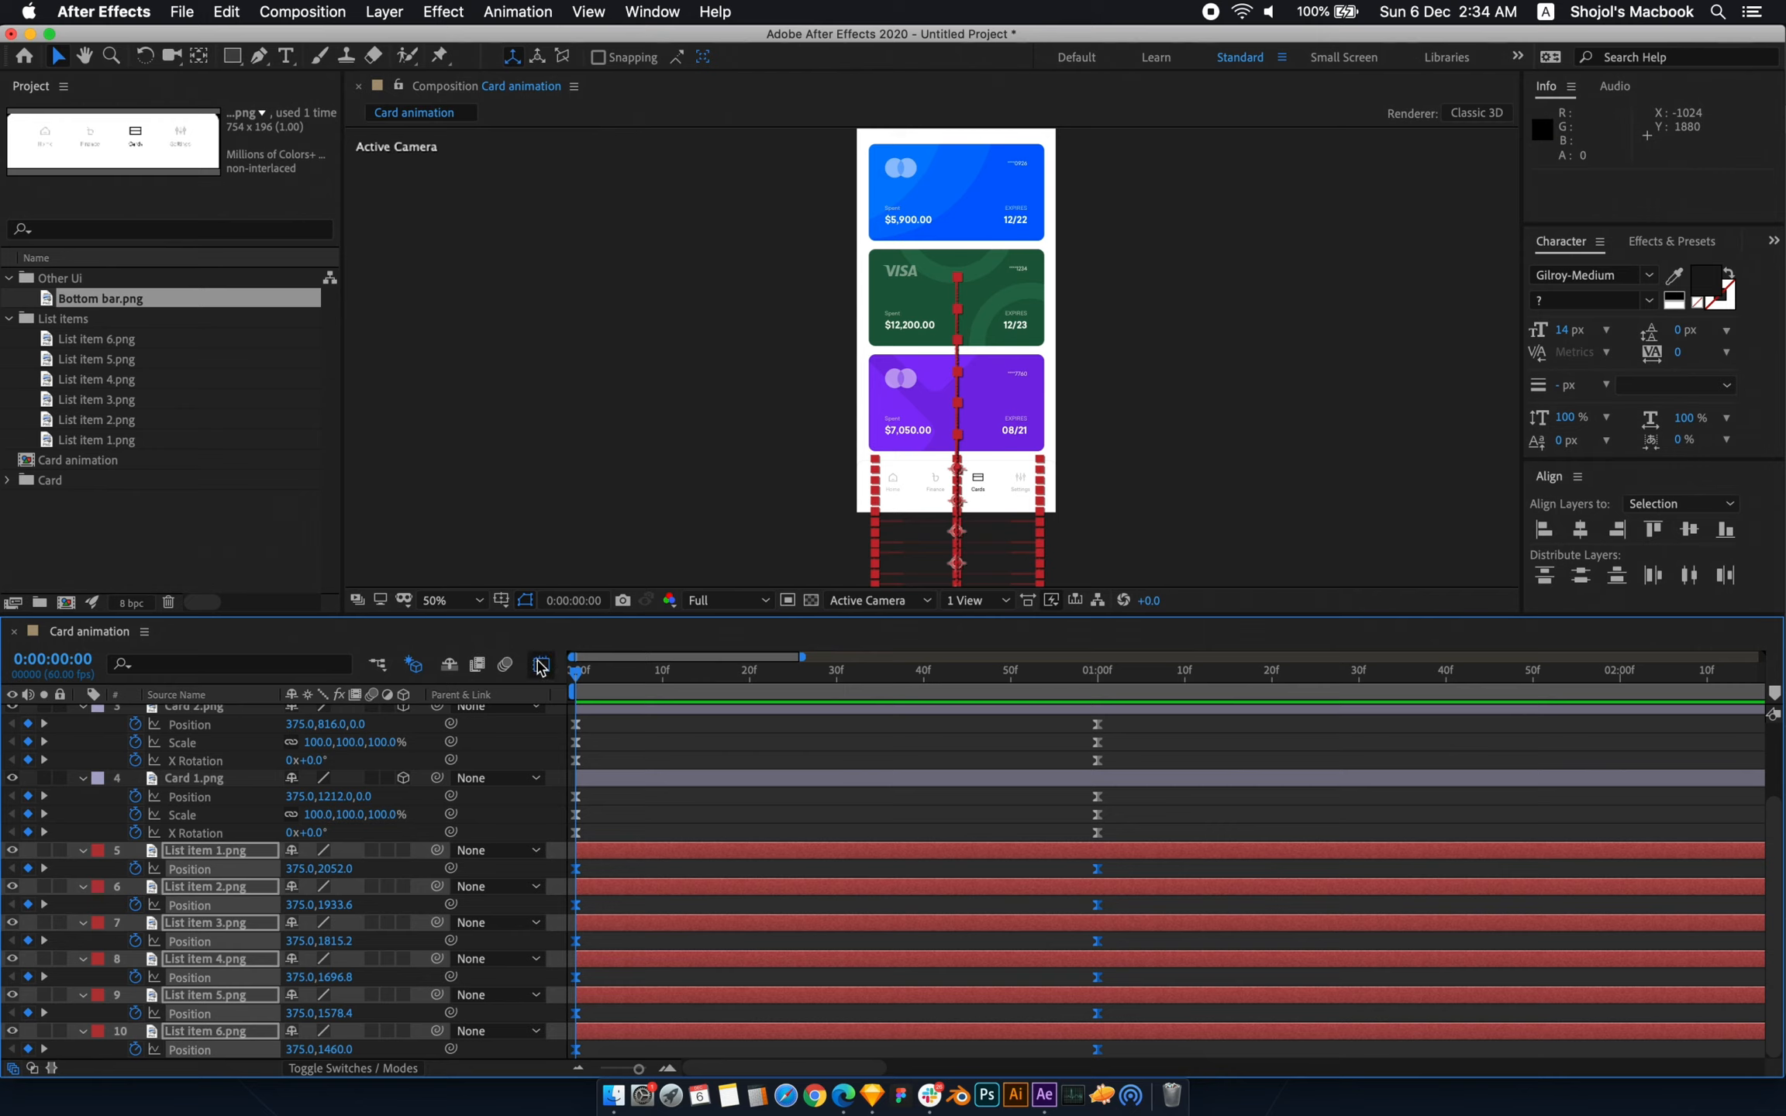
- Reshape the list items' Position speed curve to peak early with a long slowdown into the end keyframes, and preview the motion
left_click(540, 666)
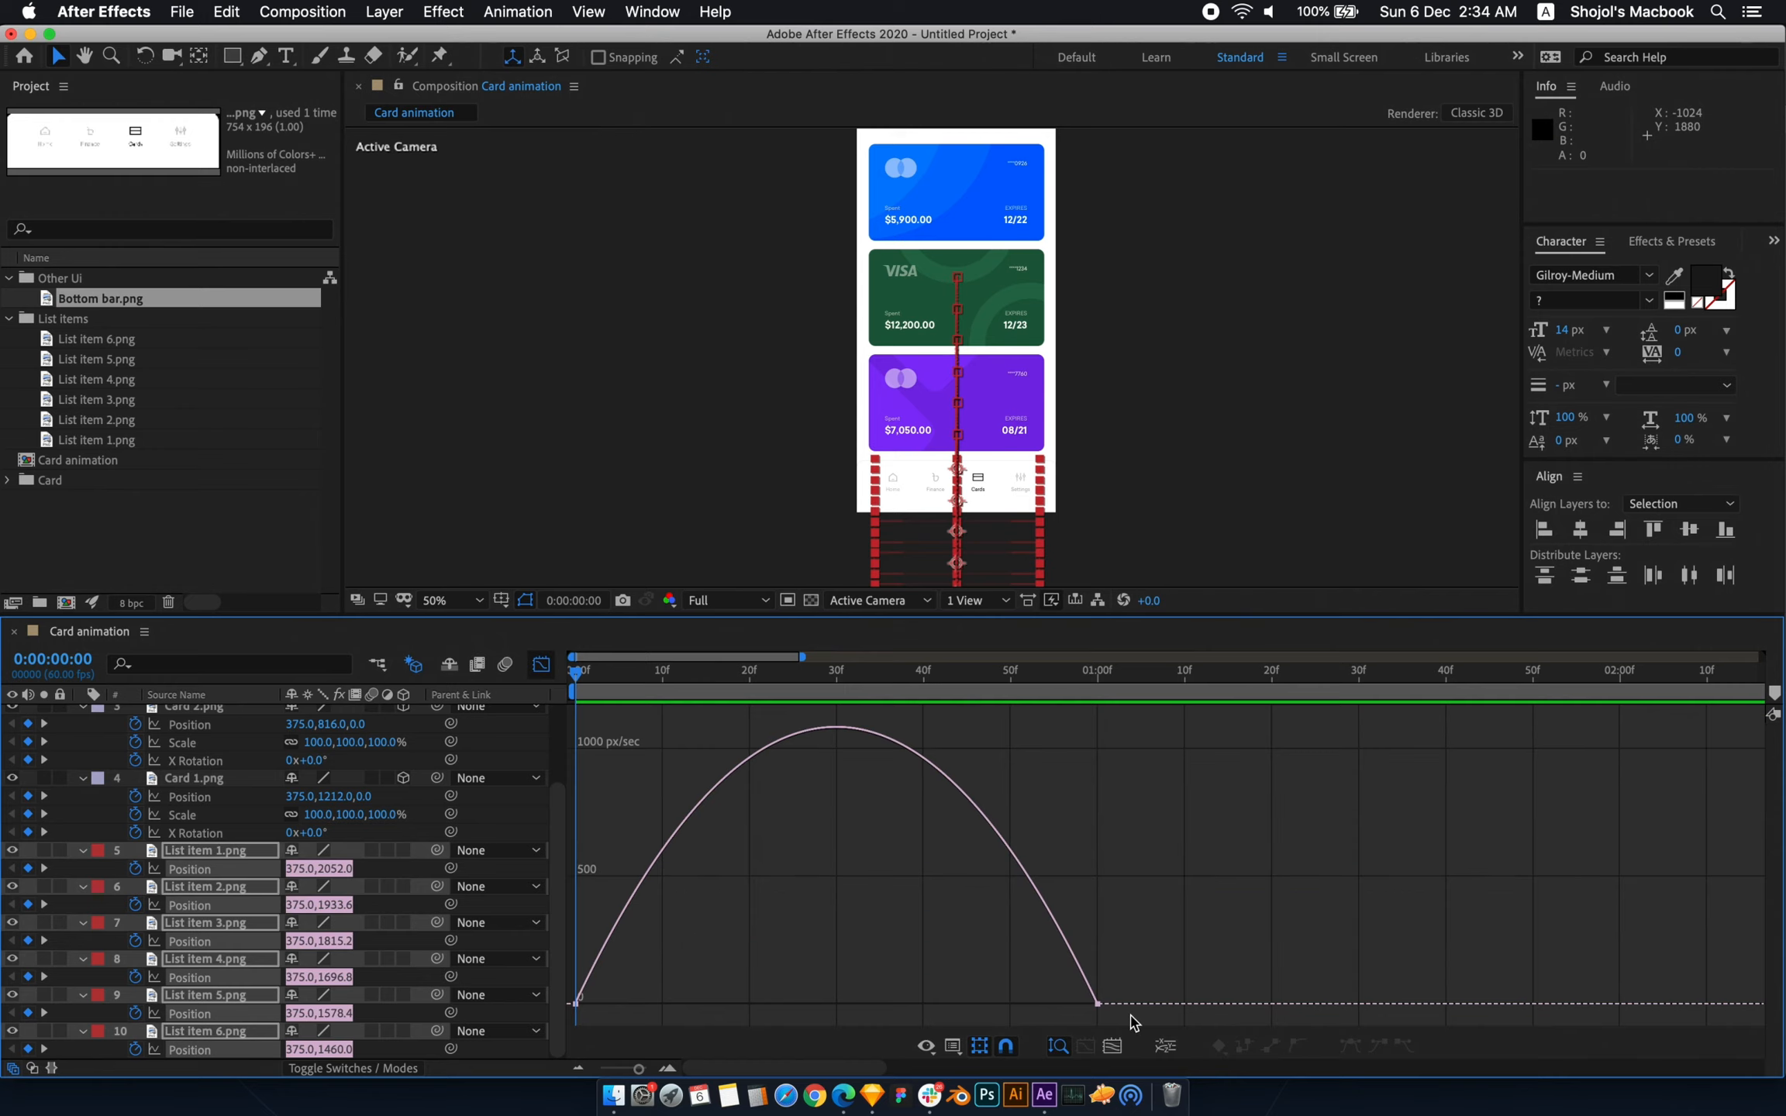
left_click_drag(1130, 1020, 743, 1008)
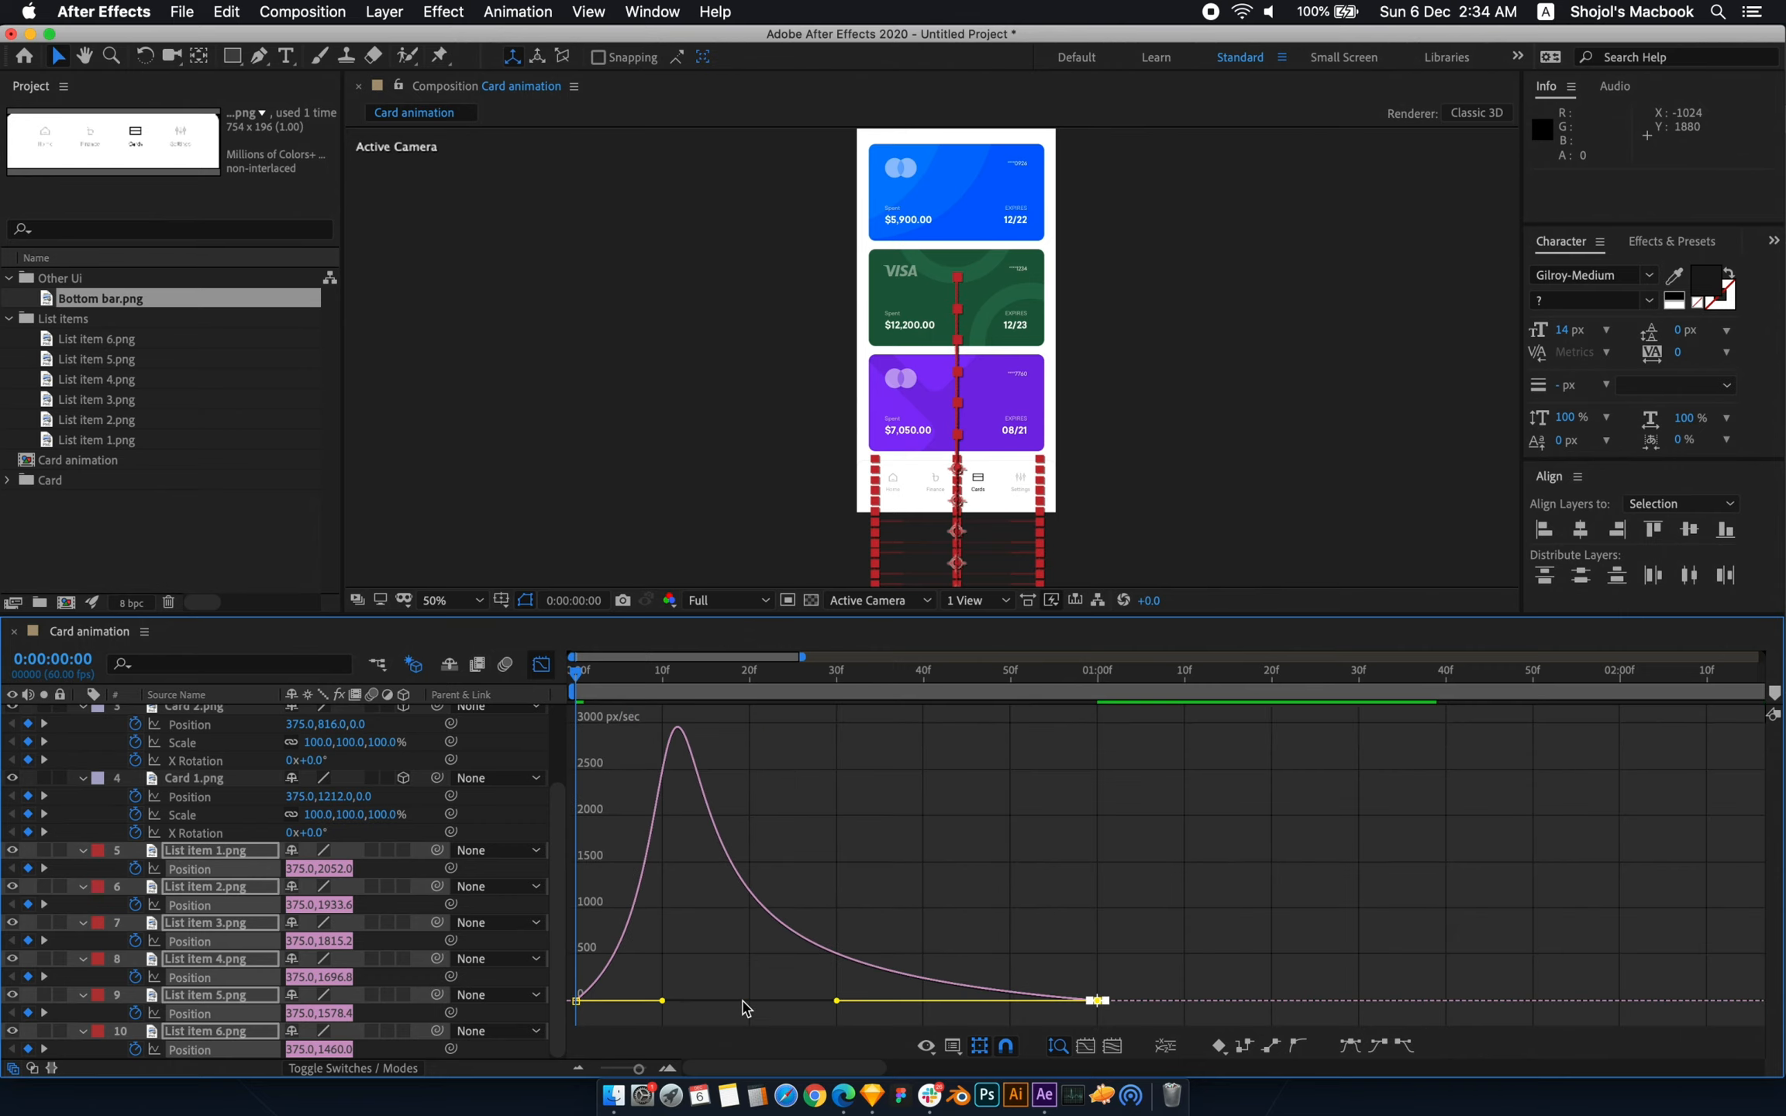
left_click(542, 666)
key("space")
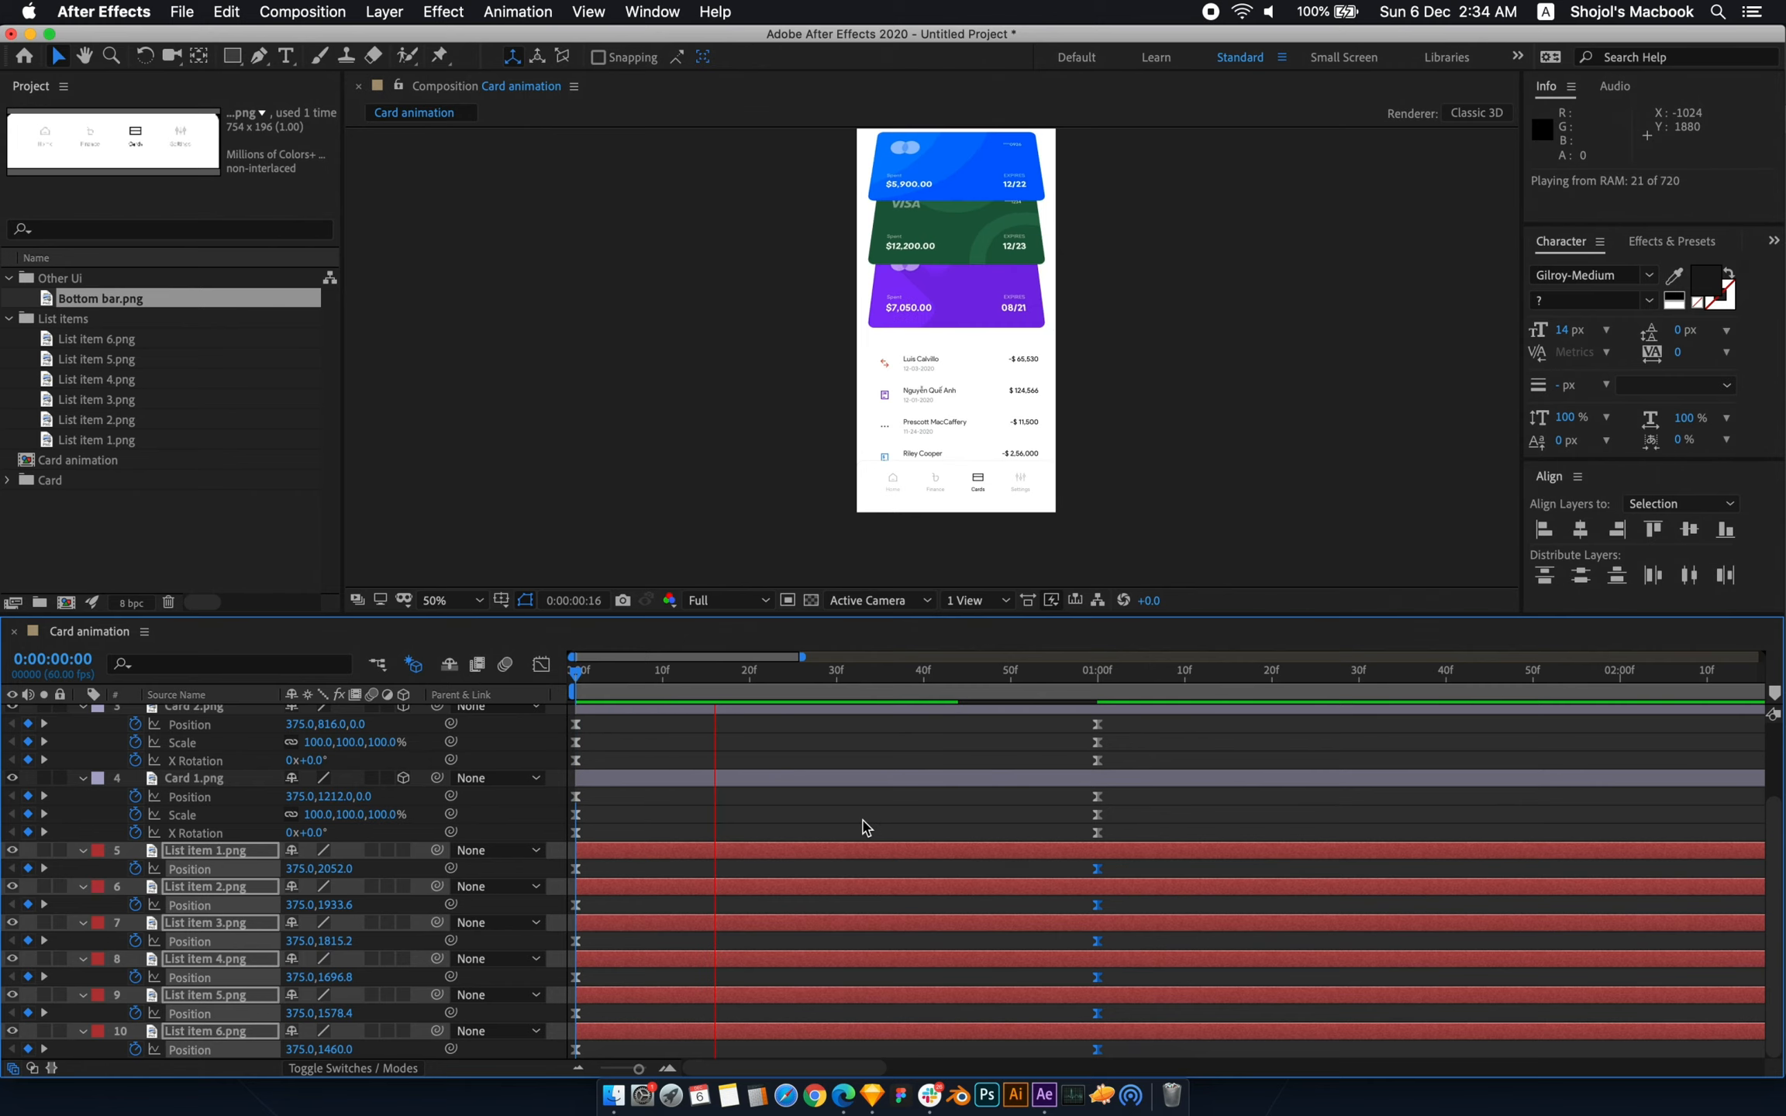
key("space")
key("h")
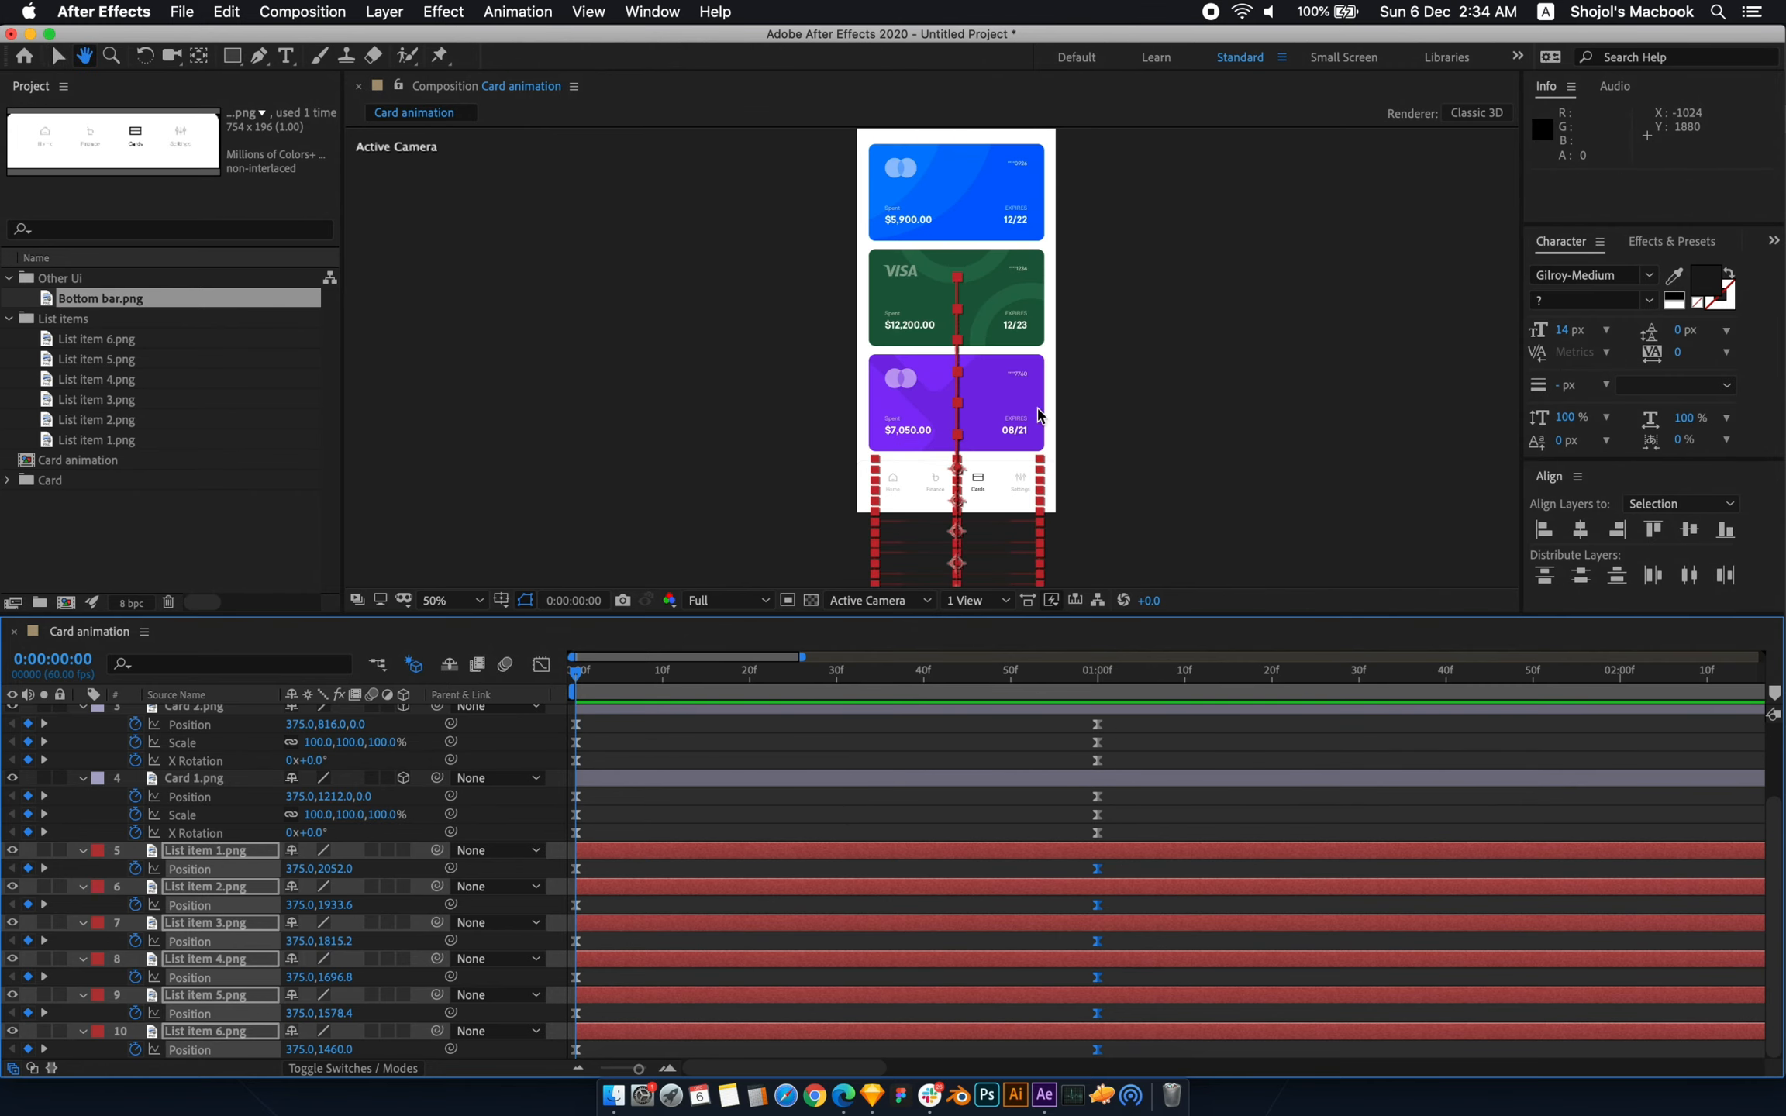
key("space")
- Scrub to 0:00:00:59 and check which timeline layer each transaction row on the canvas belongs to
left_click_drag(1152, 379, 1117, 431)
left_click_drag(586, 676, 1089, 725)
left_click(897, 329)
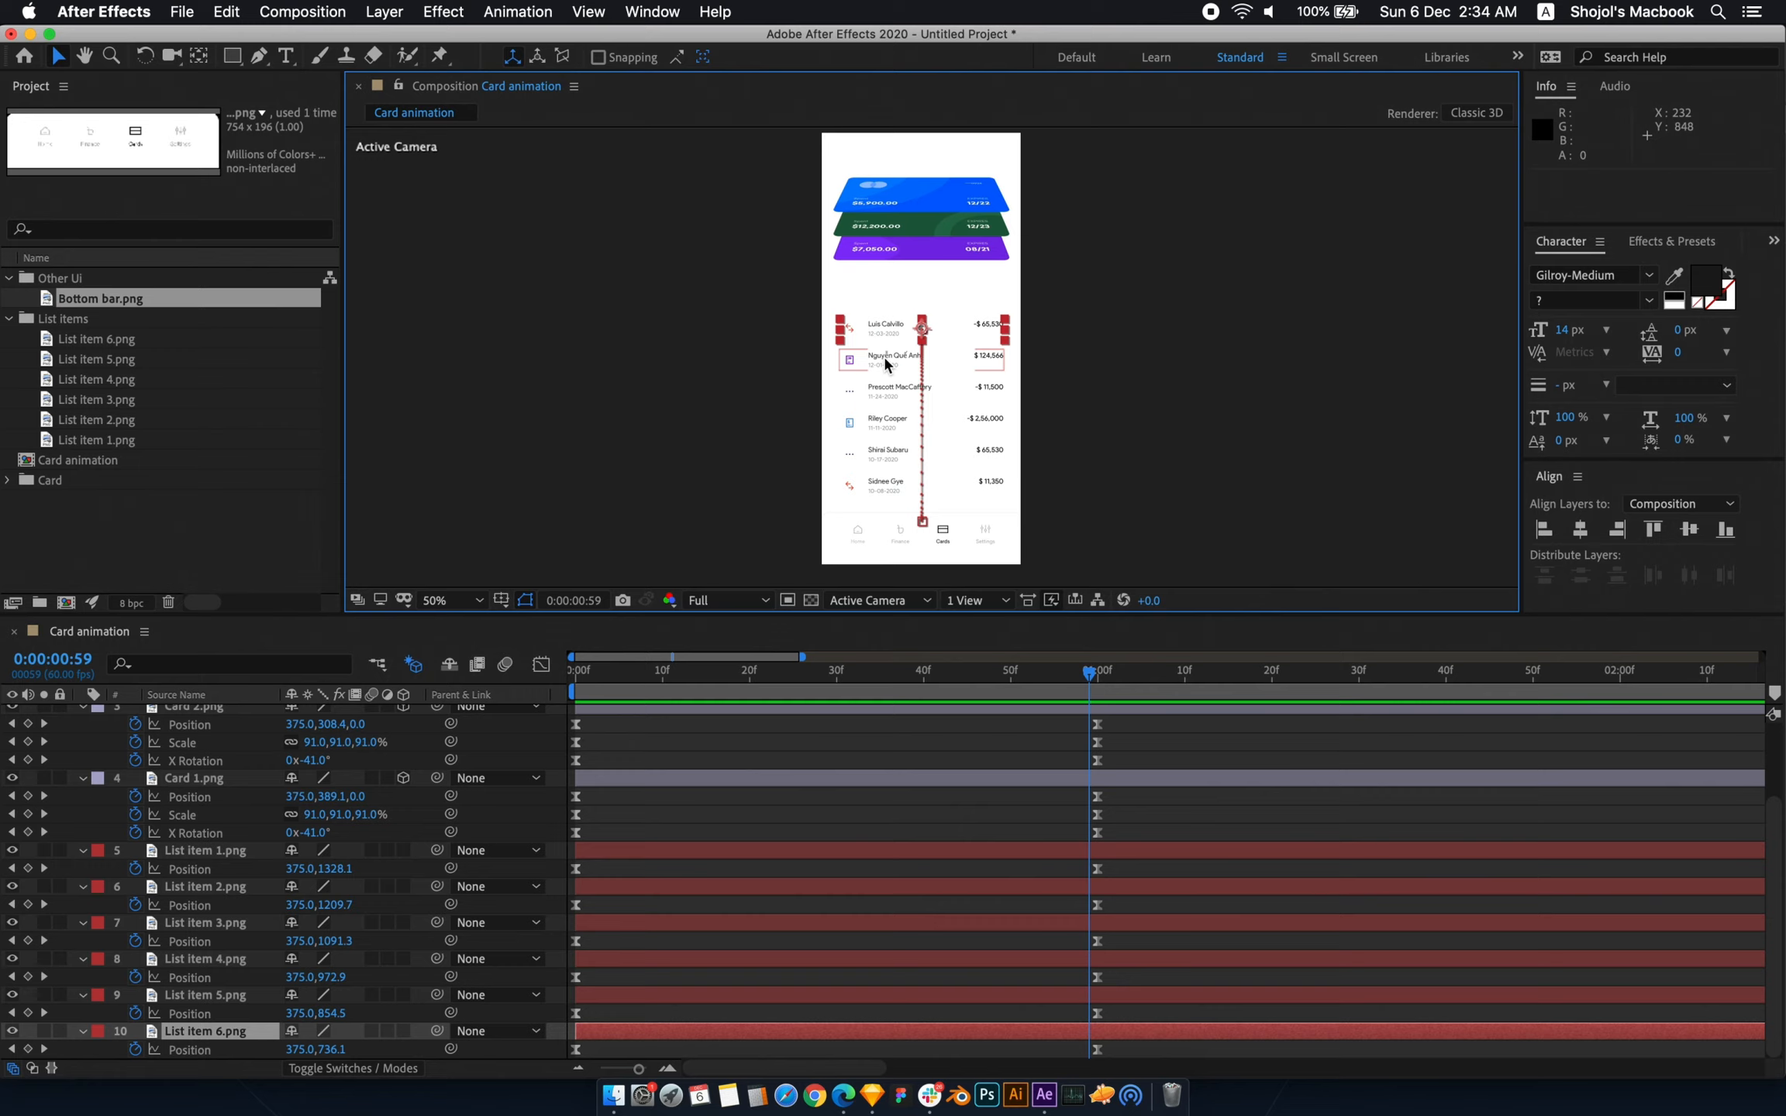
left_click(882, 386)
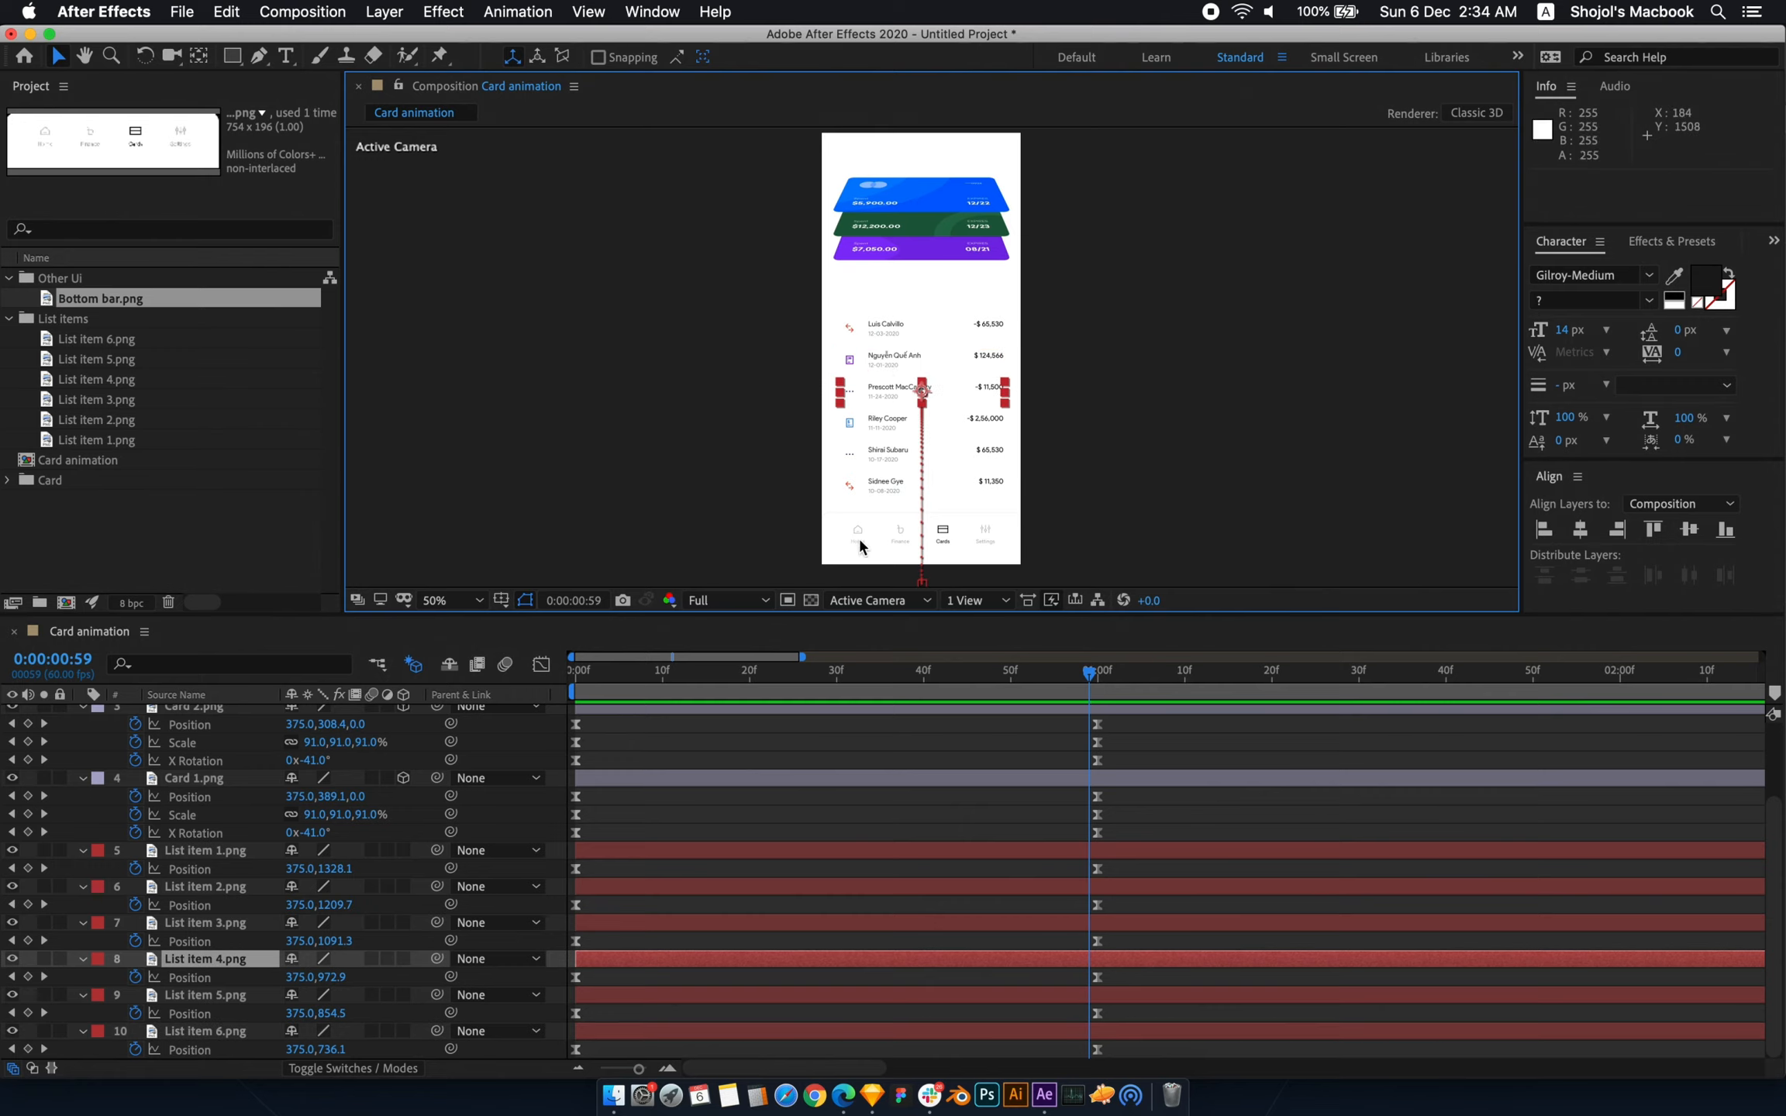
left_click(654, 519)
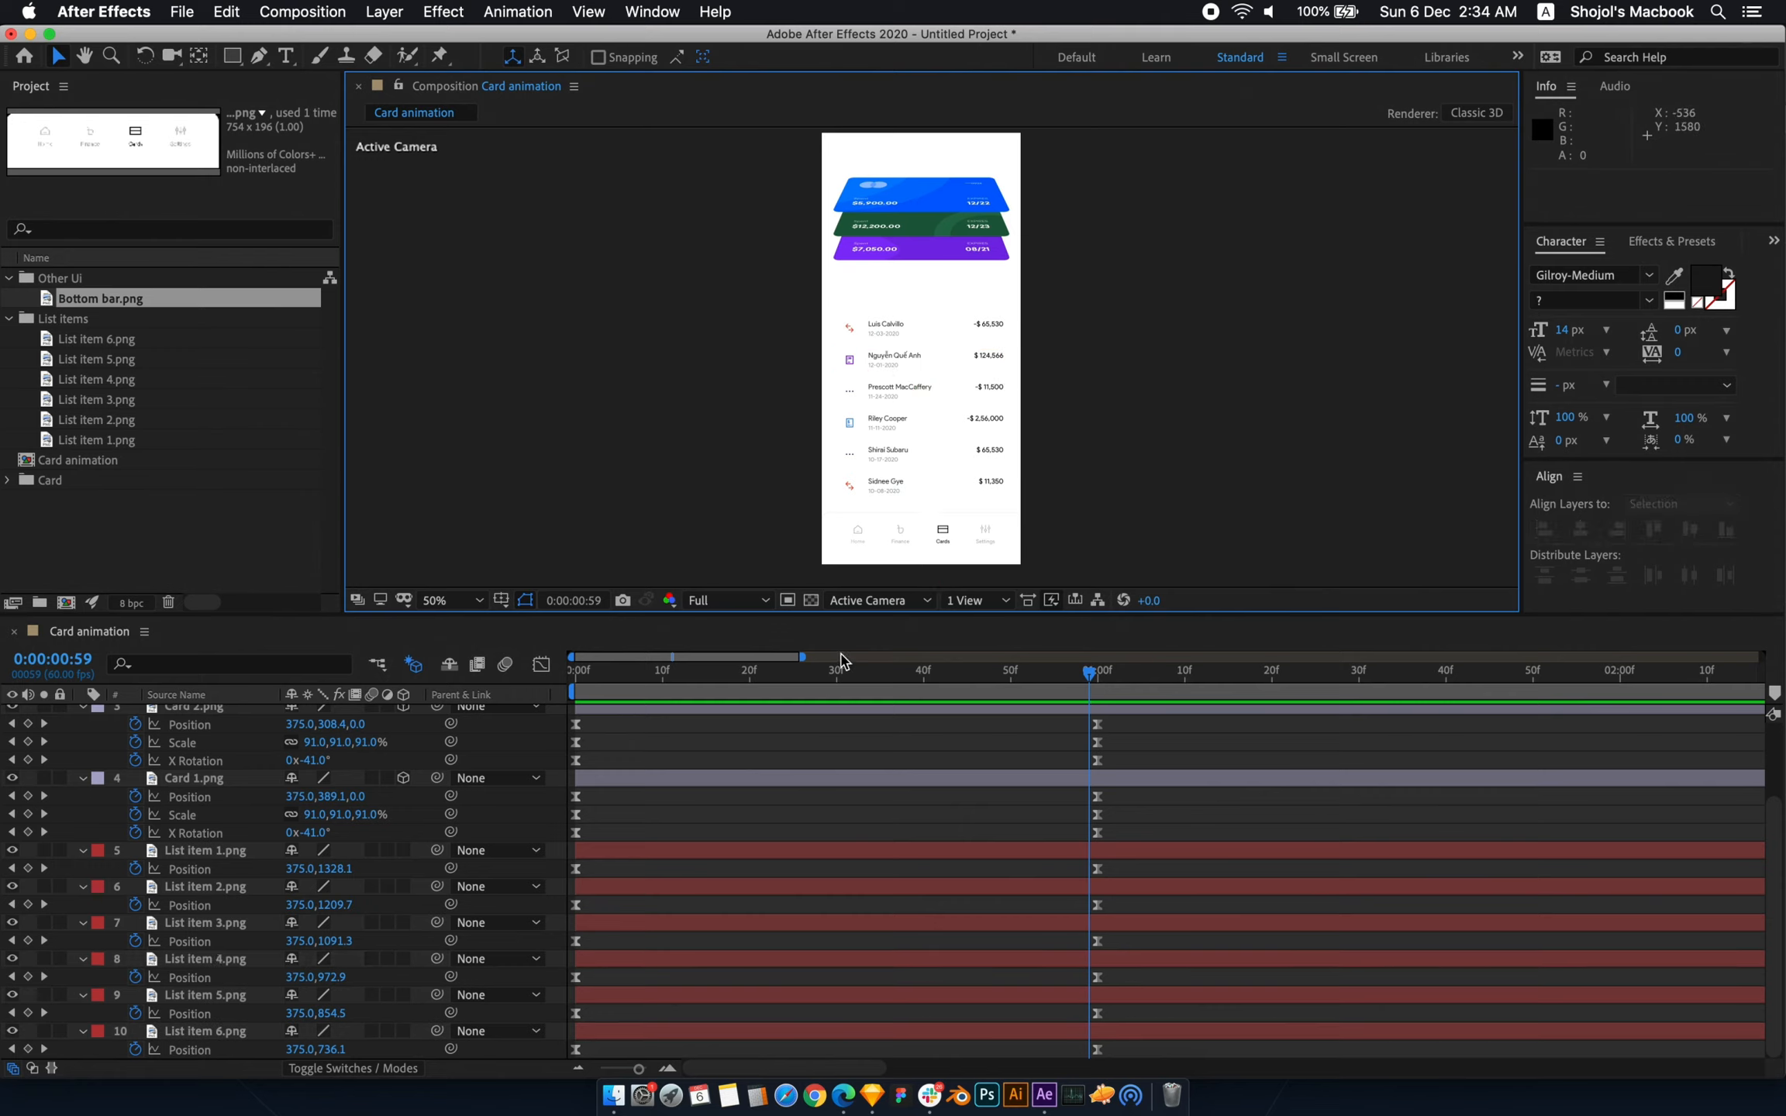
left_click(628, 851)
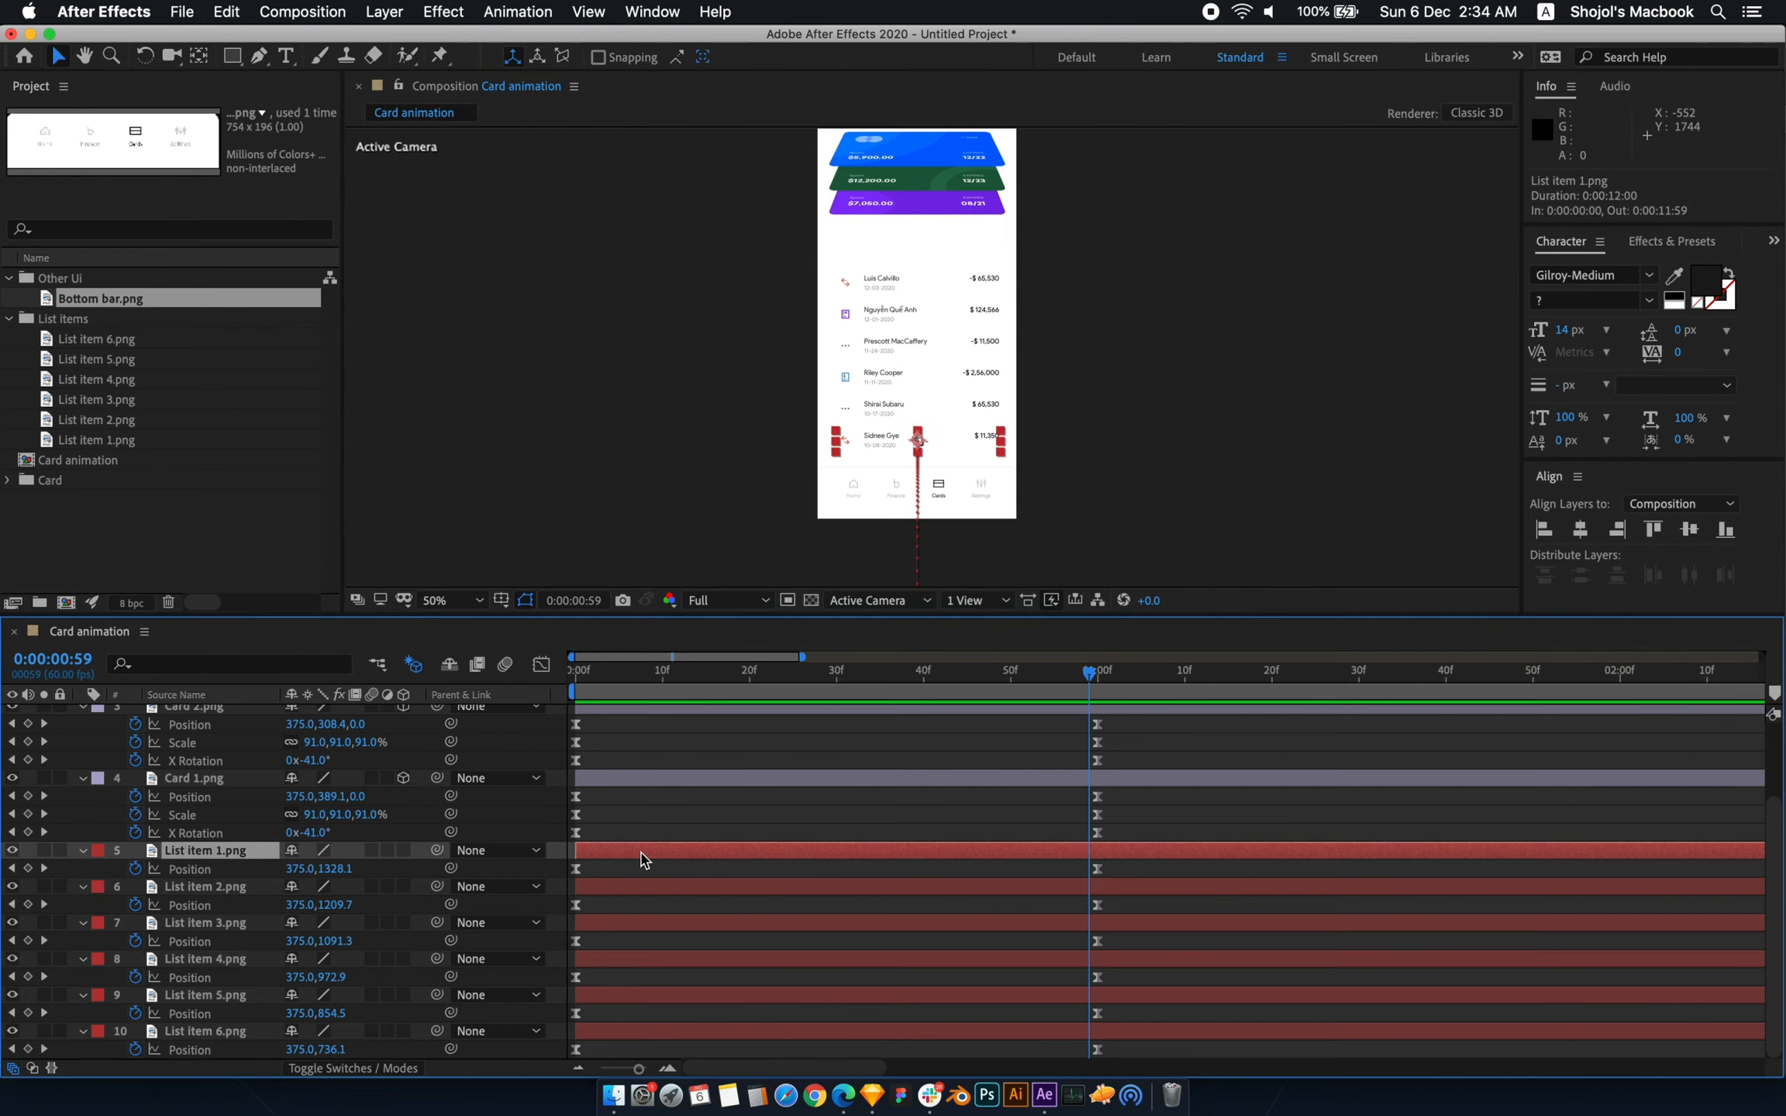
left_click(616, 1032)
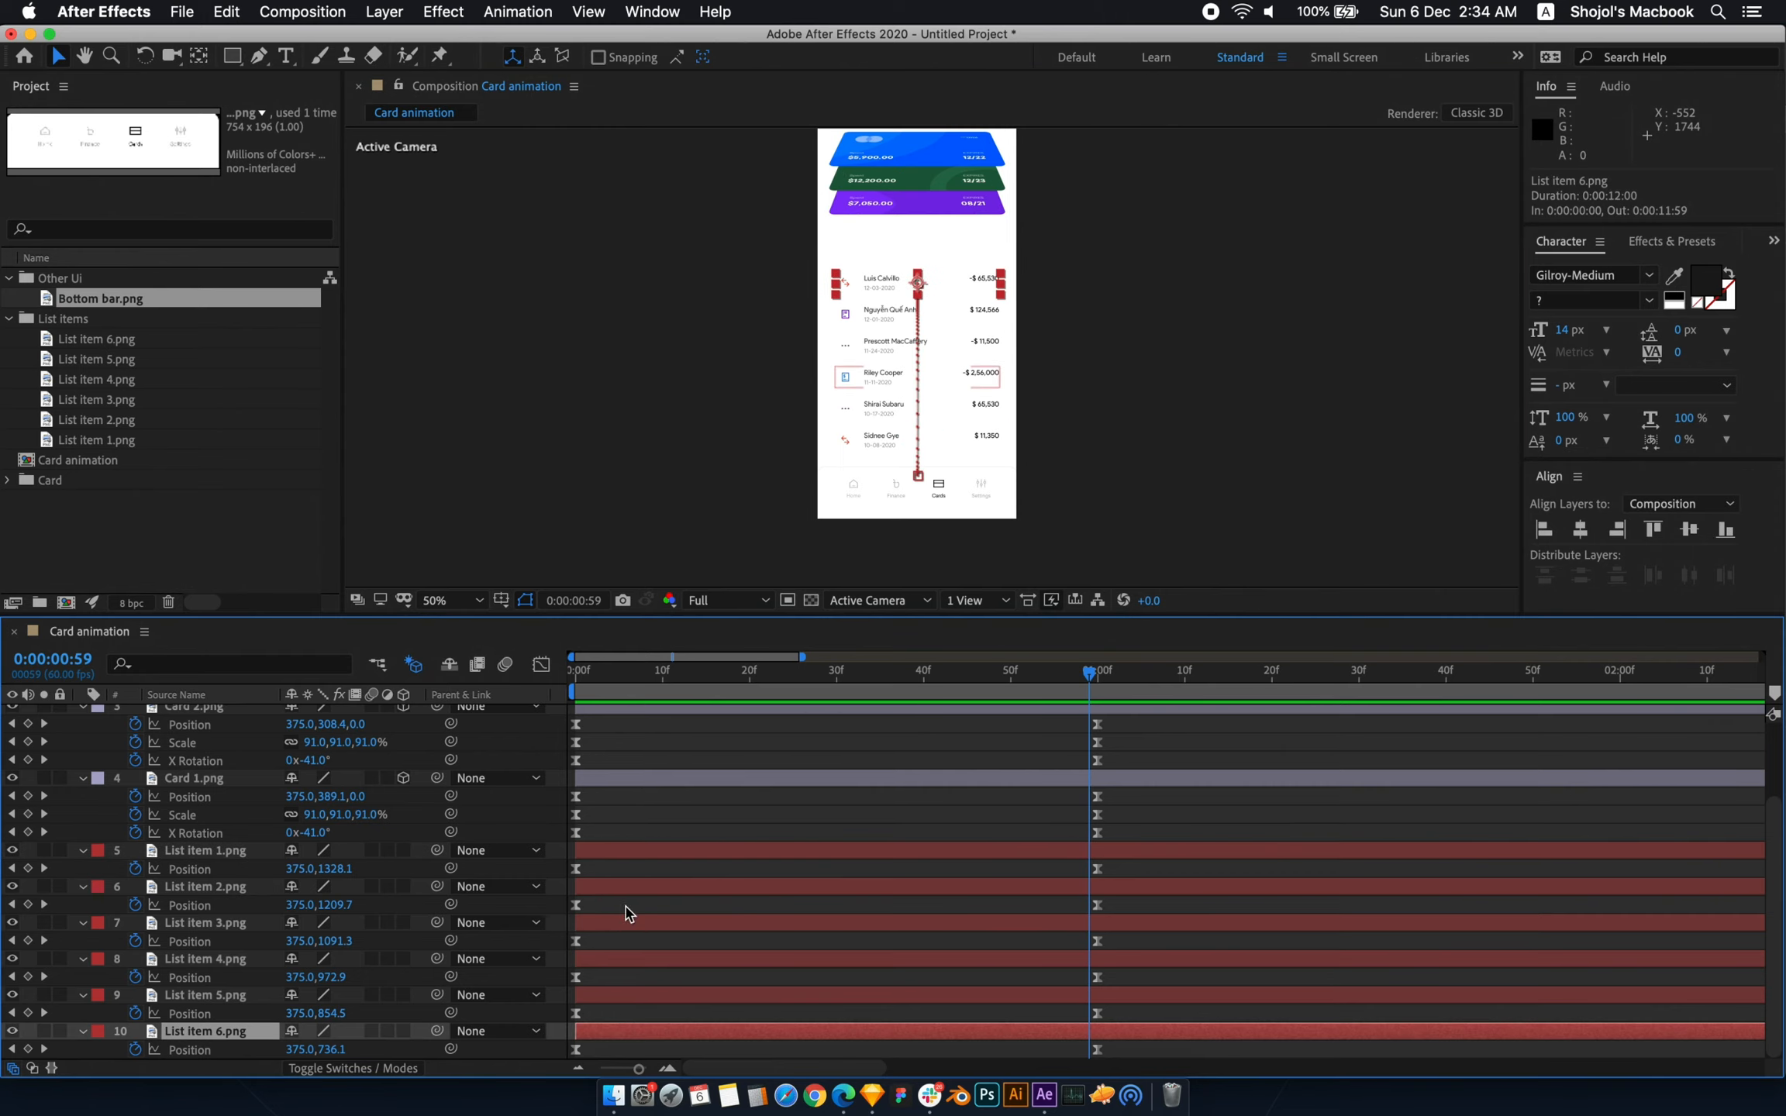
- Shift the List item 1 to 5 layers two frames later so they start at frame 2, leaving List item 6 at frame 0
left_click(607, 888, "shift")
left_click_drag(639, 1068, 646, 1069)
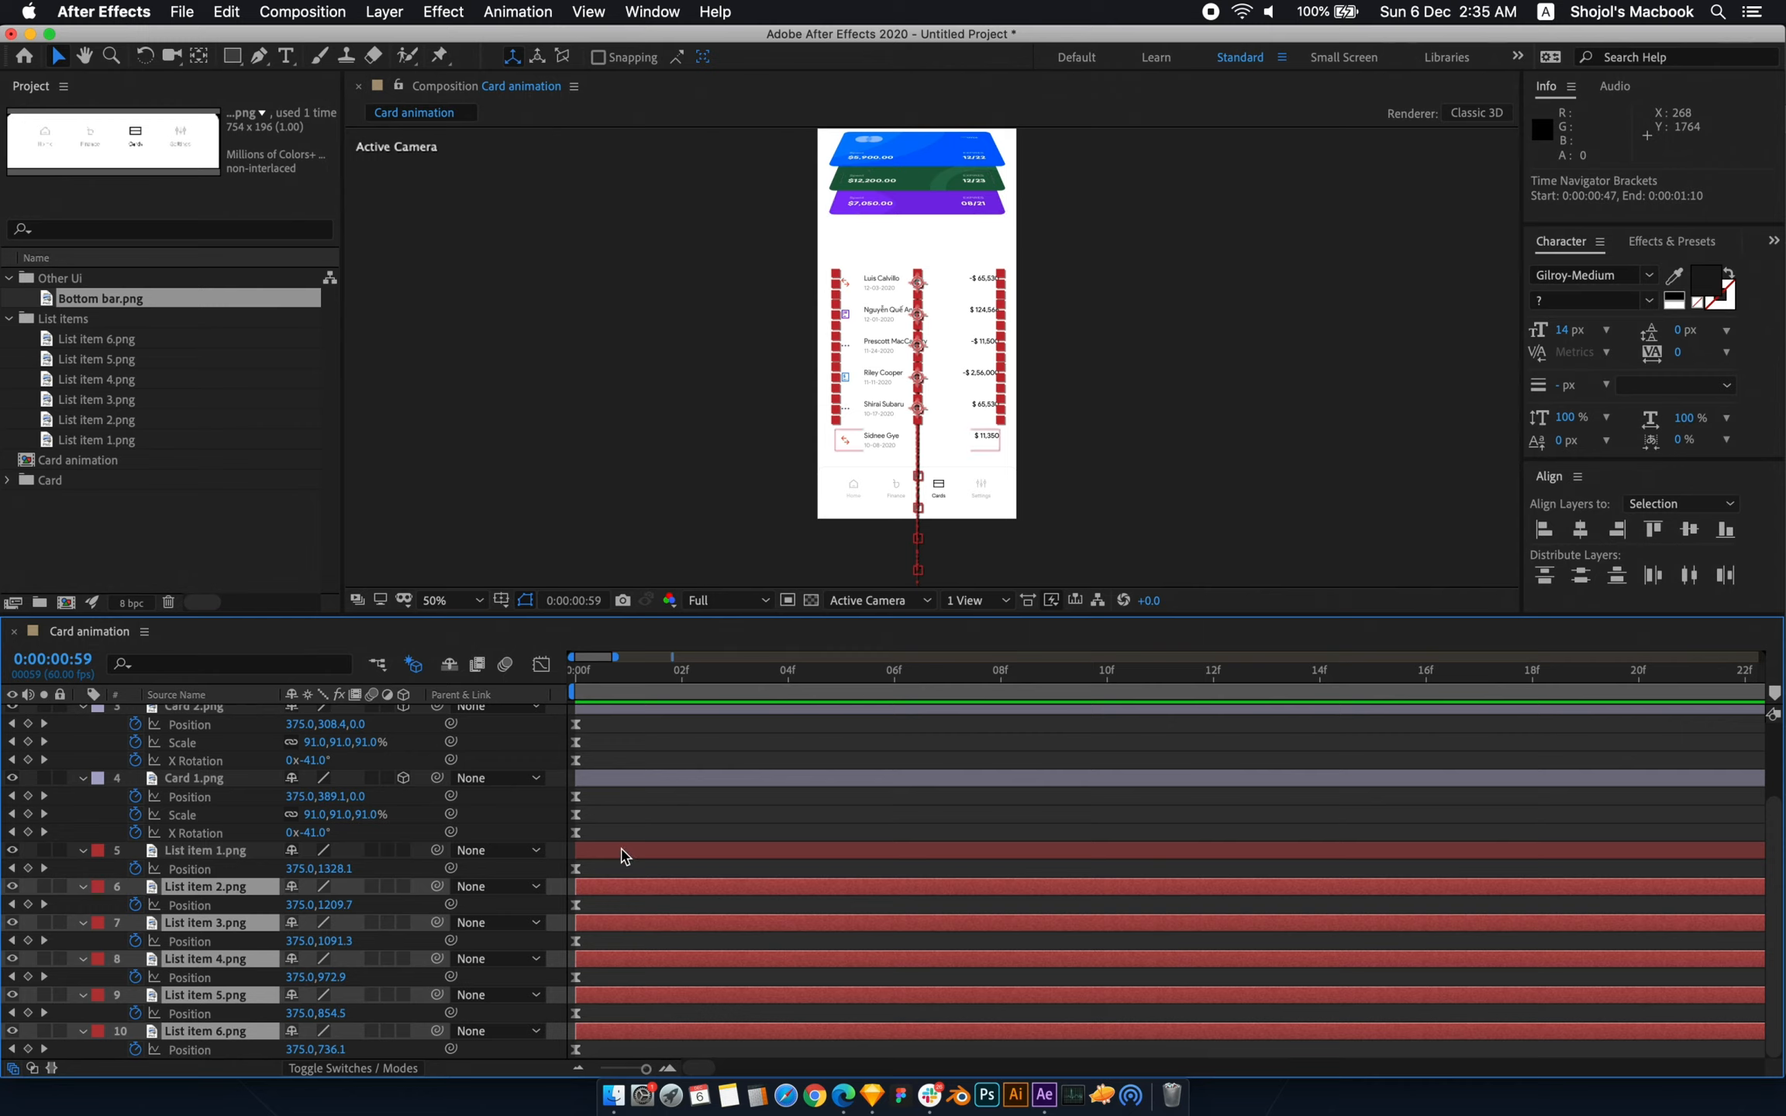
left_click(624, 849)
left_click(627, 1033, "shift")
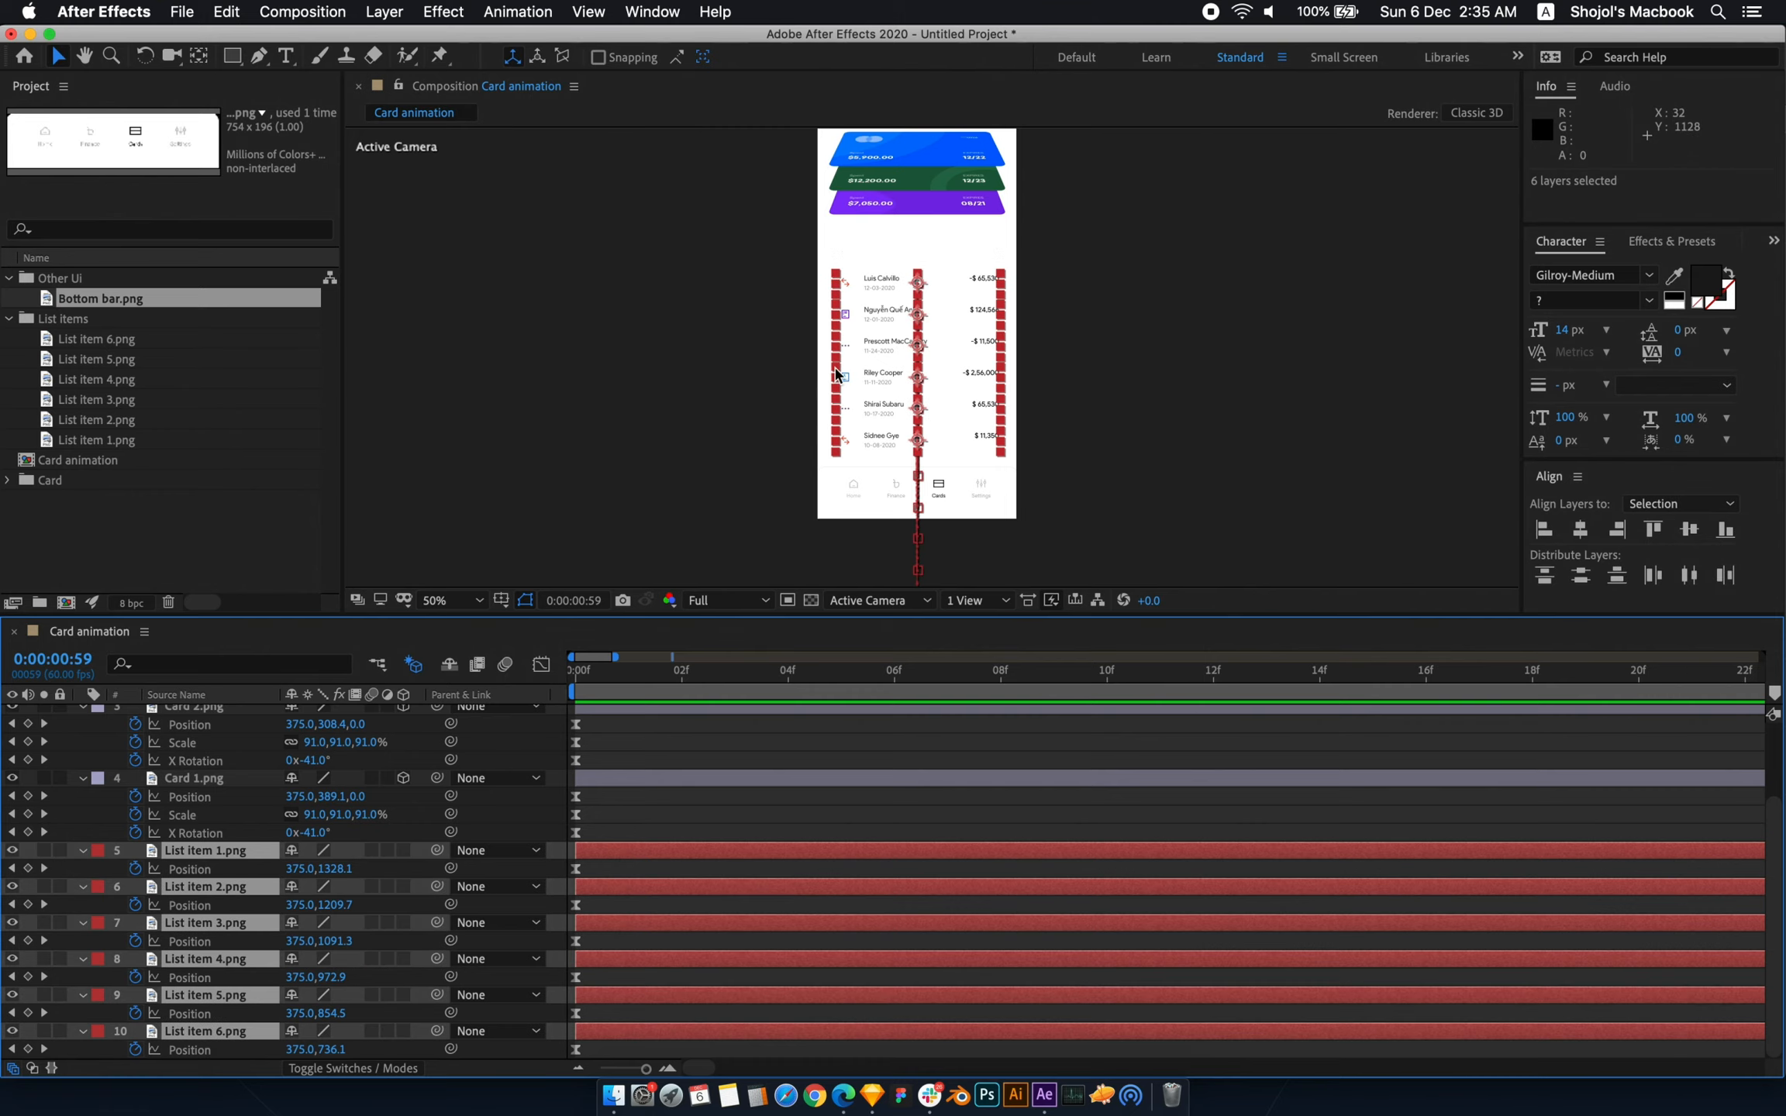
left_click(611, 1033, "super")
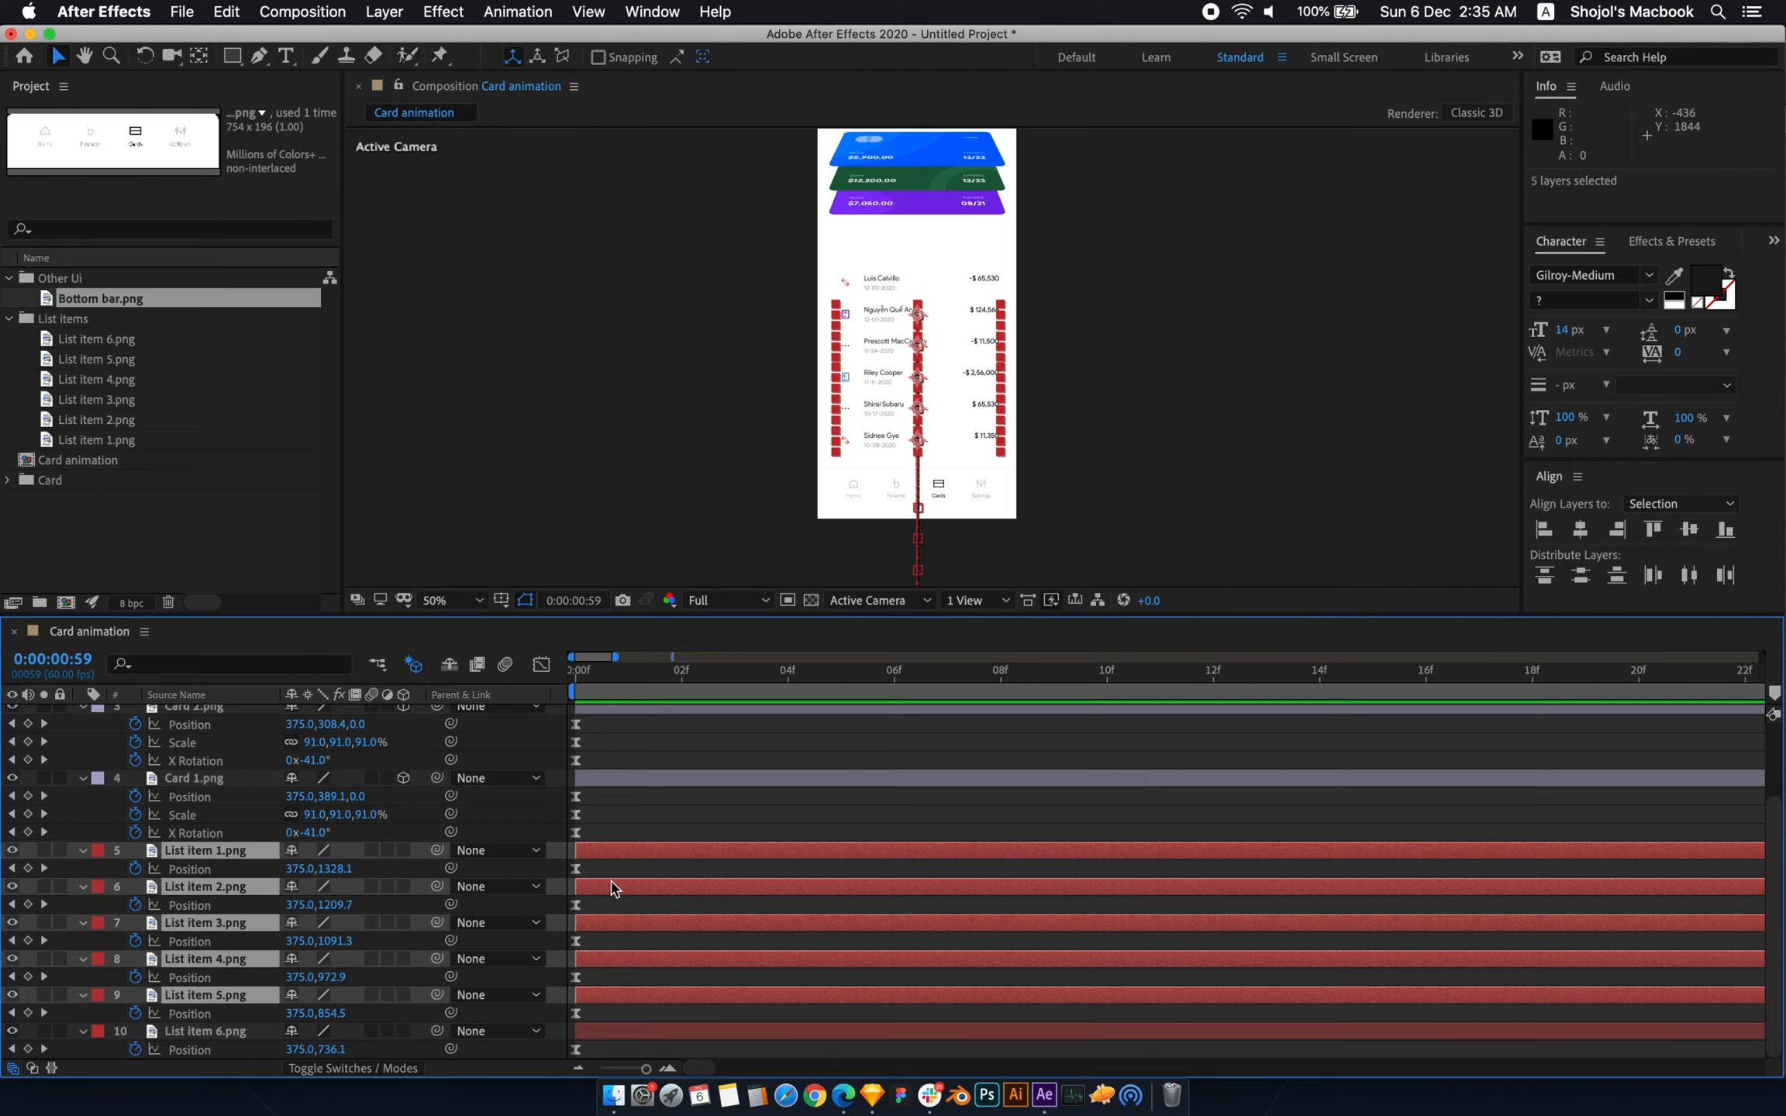
left_click_drag(637, 1000, 721, 880)
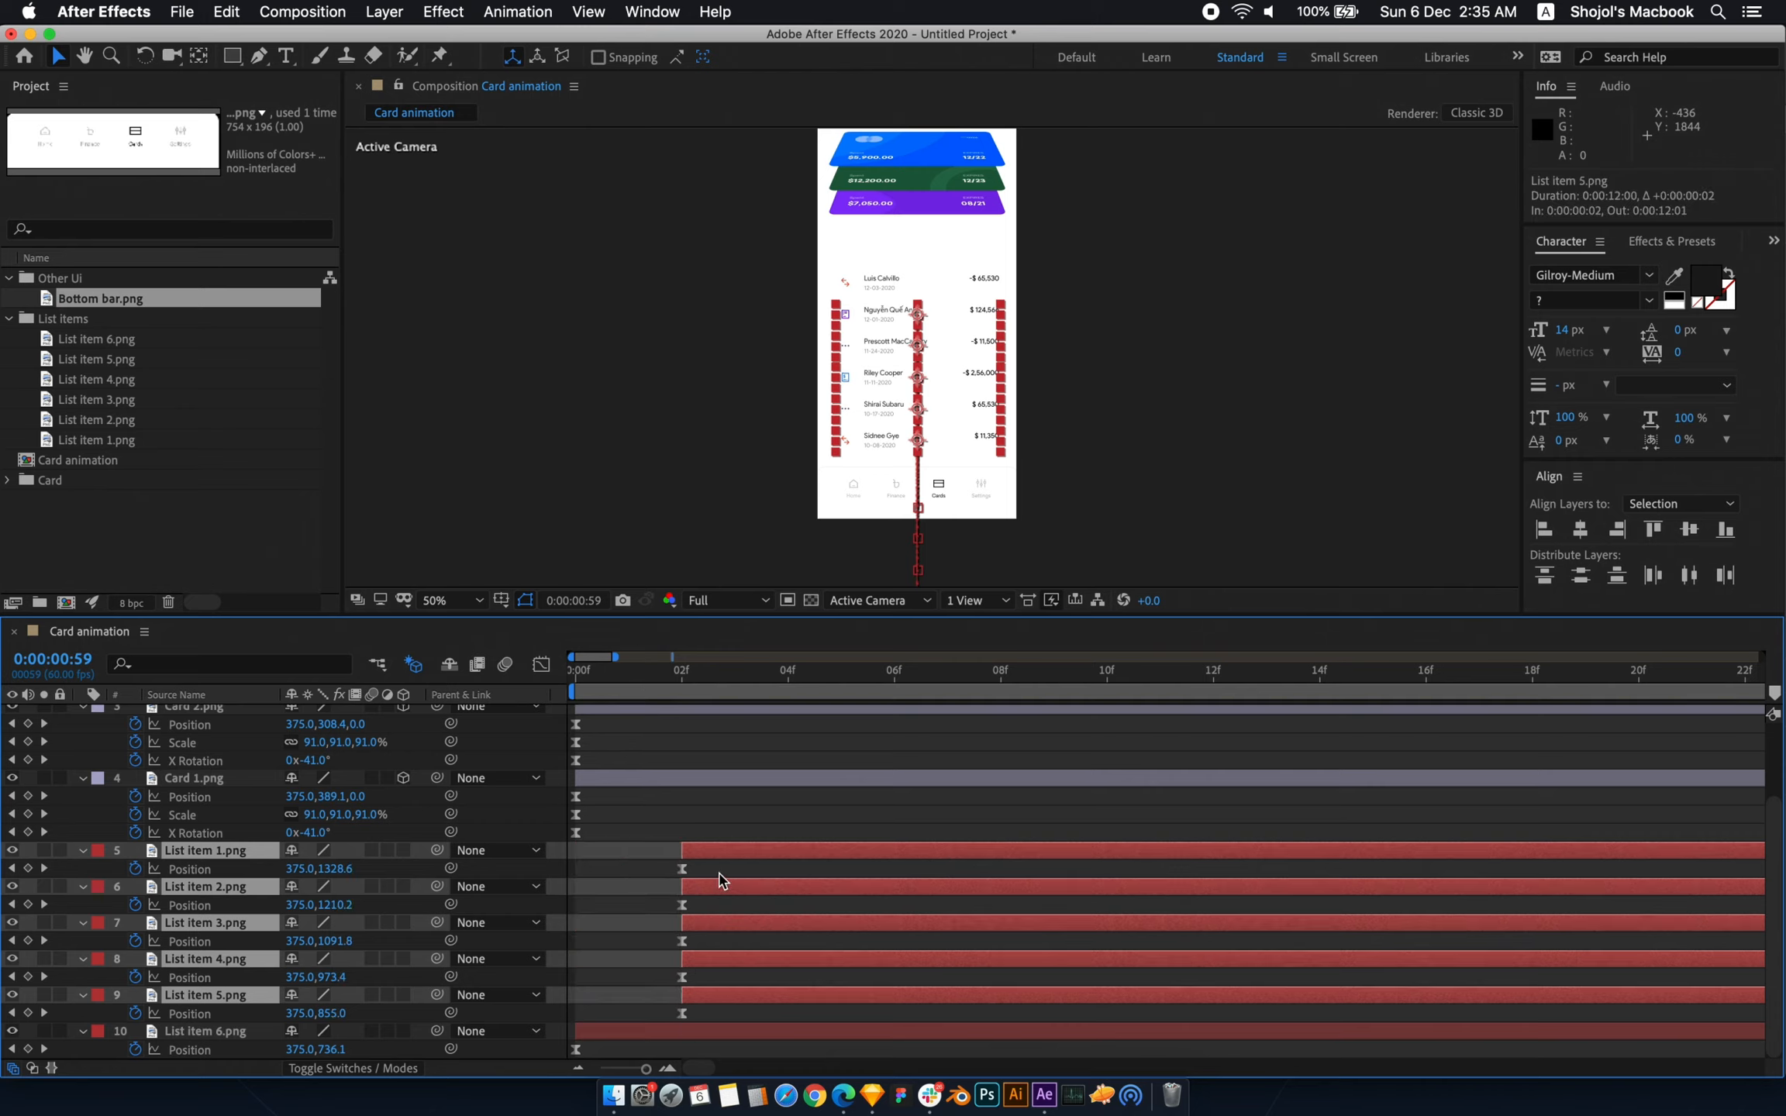
- Continue the stagger by starting List item 4 at frame 4 and List item 3 at frame 6
left_click(714, 998, "super")
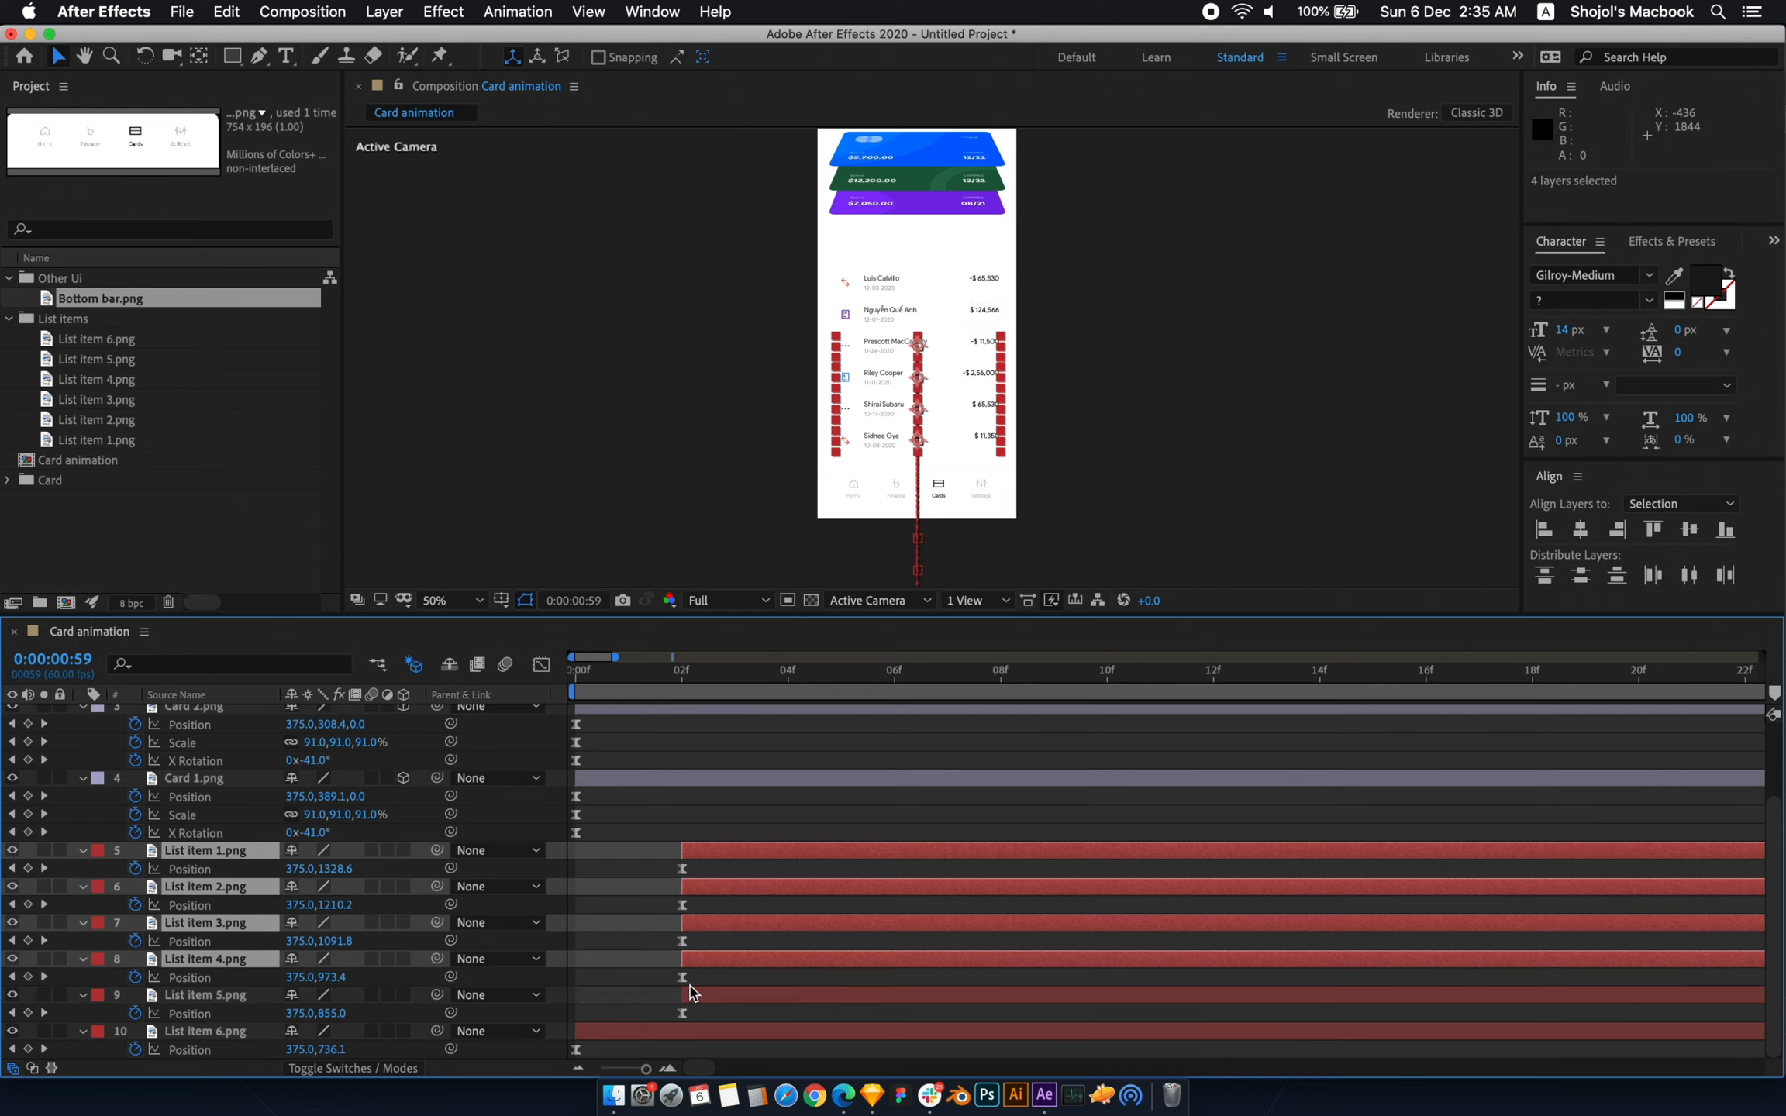
left_click_drag(721, 965, 821, 977)
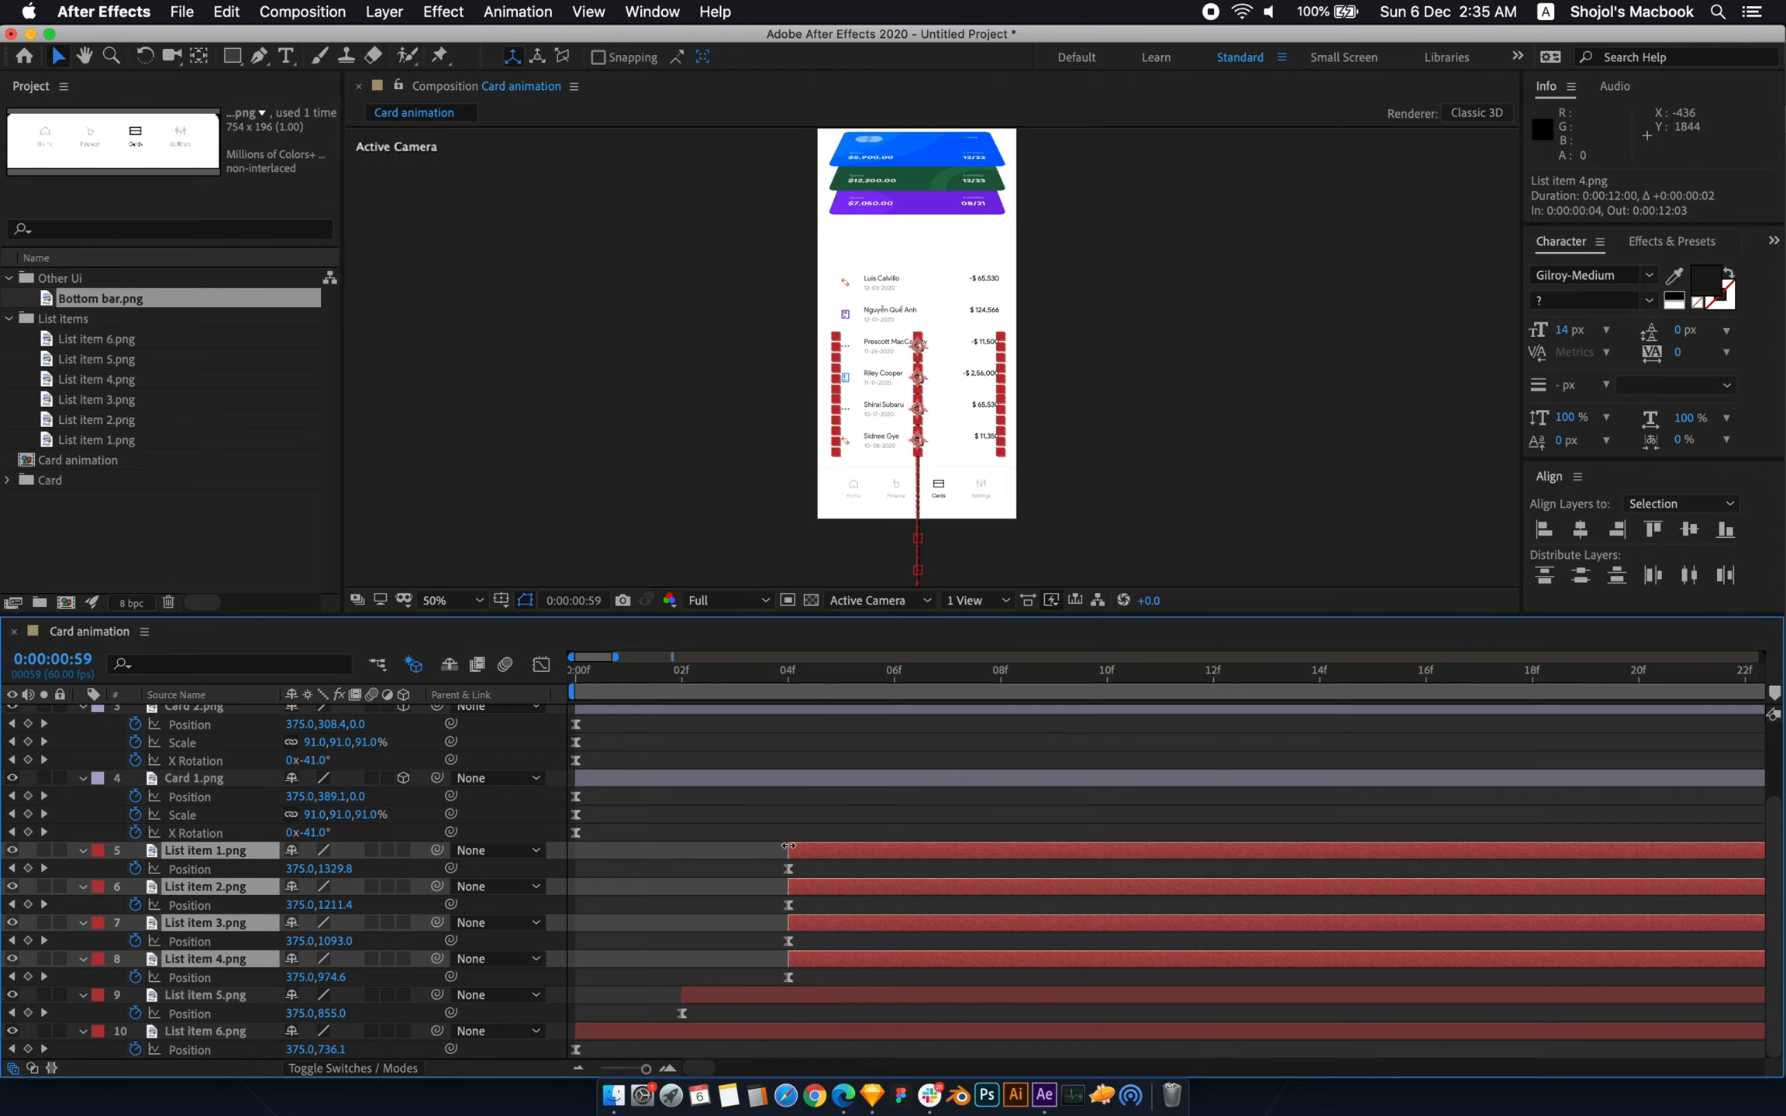
left_click(837, 961, "super")
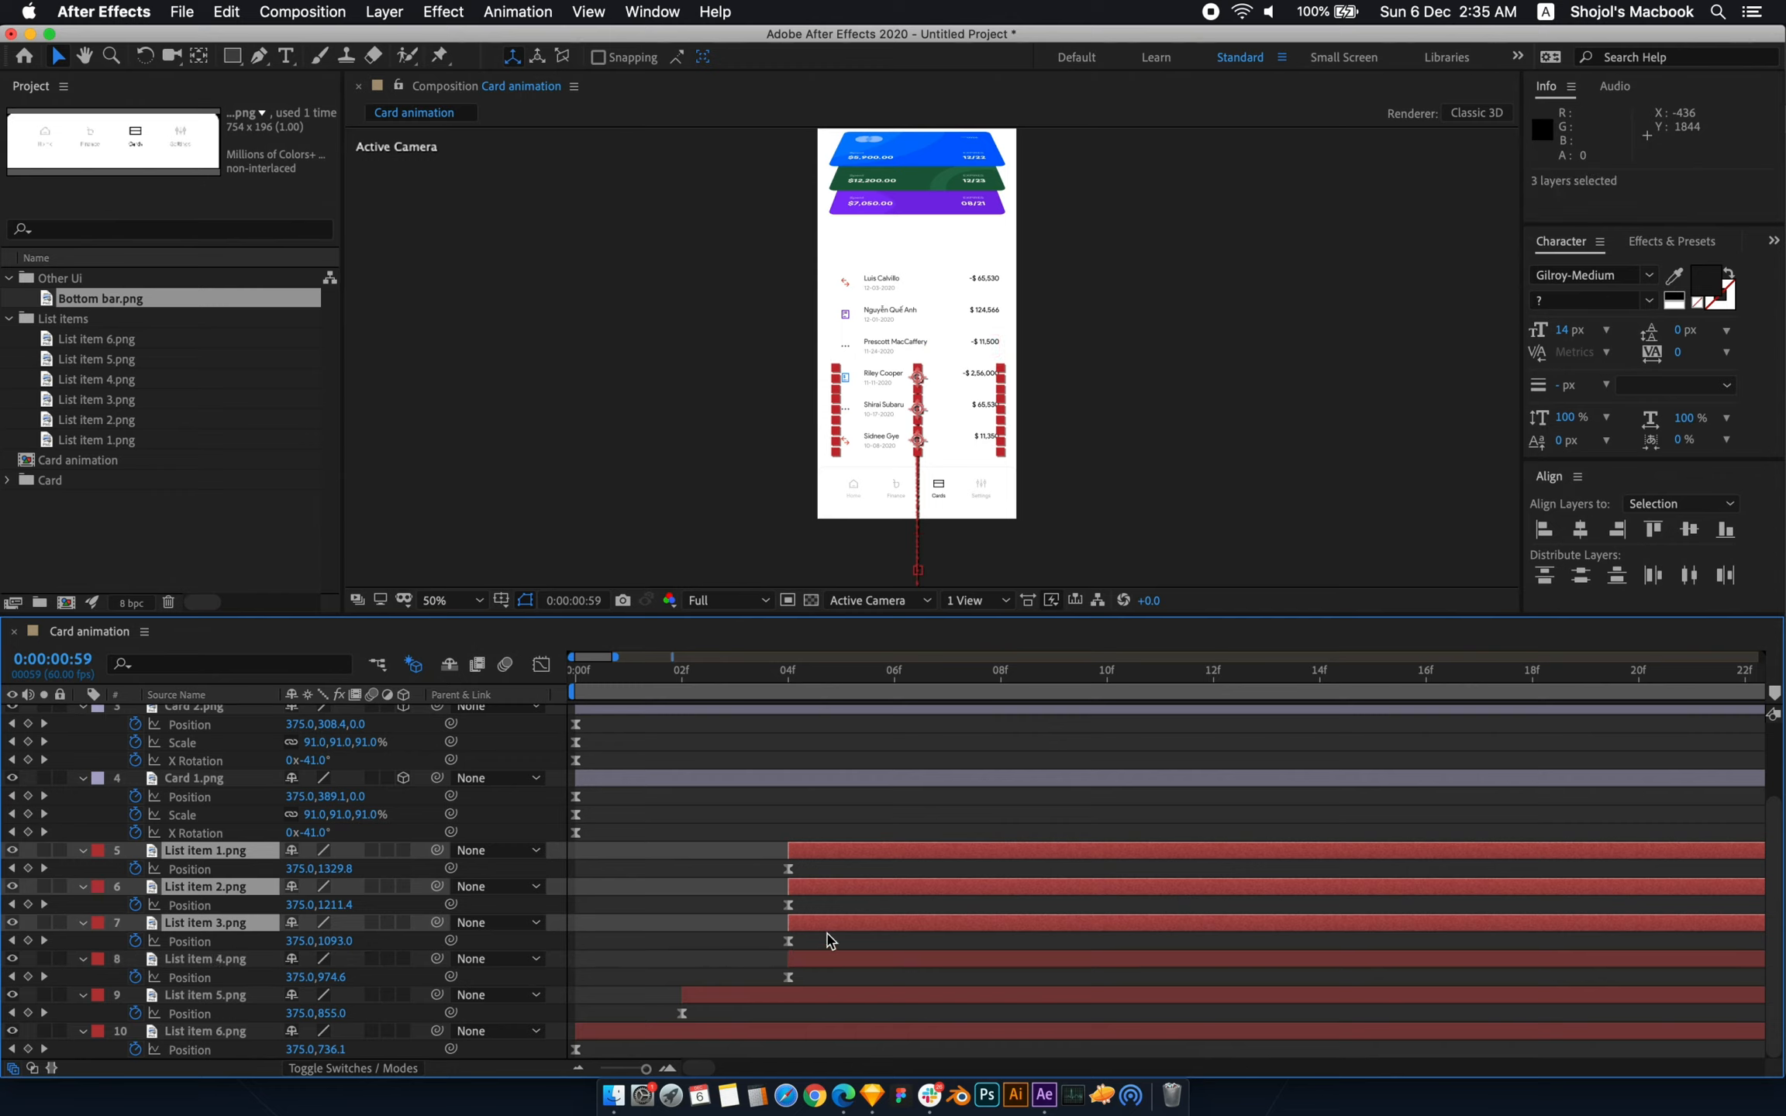
left_click_drag(851, 930, 1060, 893)
- Complete the two-frame stagger by starting List item 2 at frame 8 and List item 1 at frame 10
left_click(961, 927, "super")
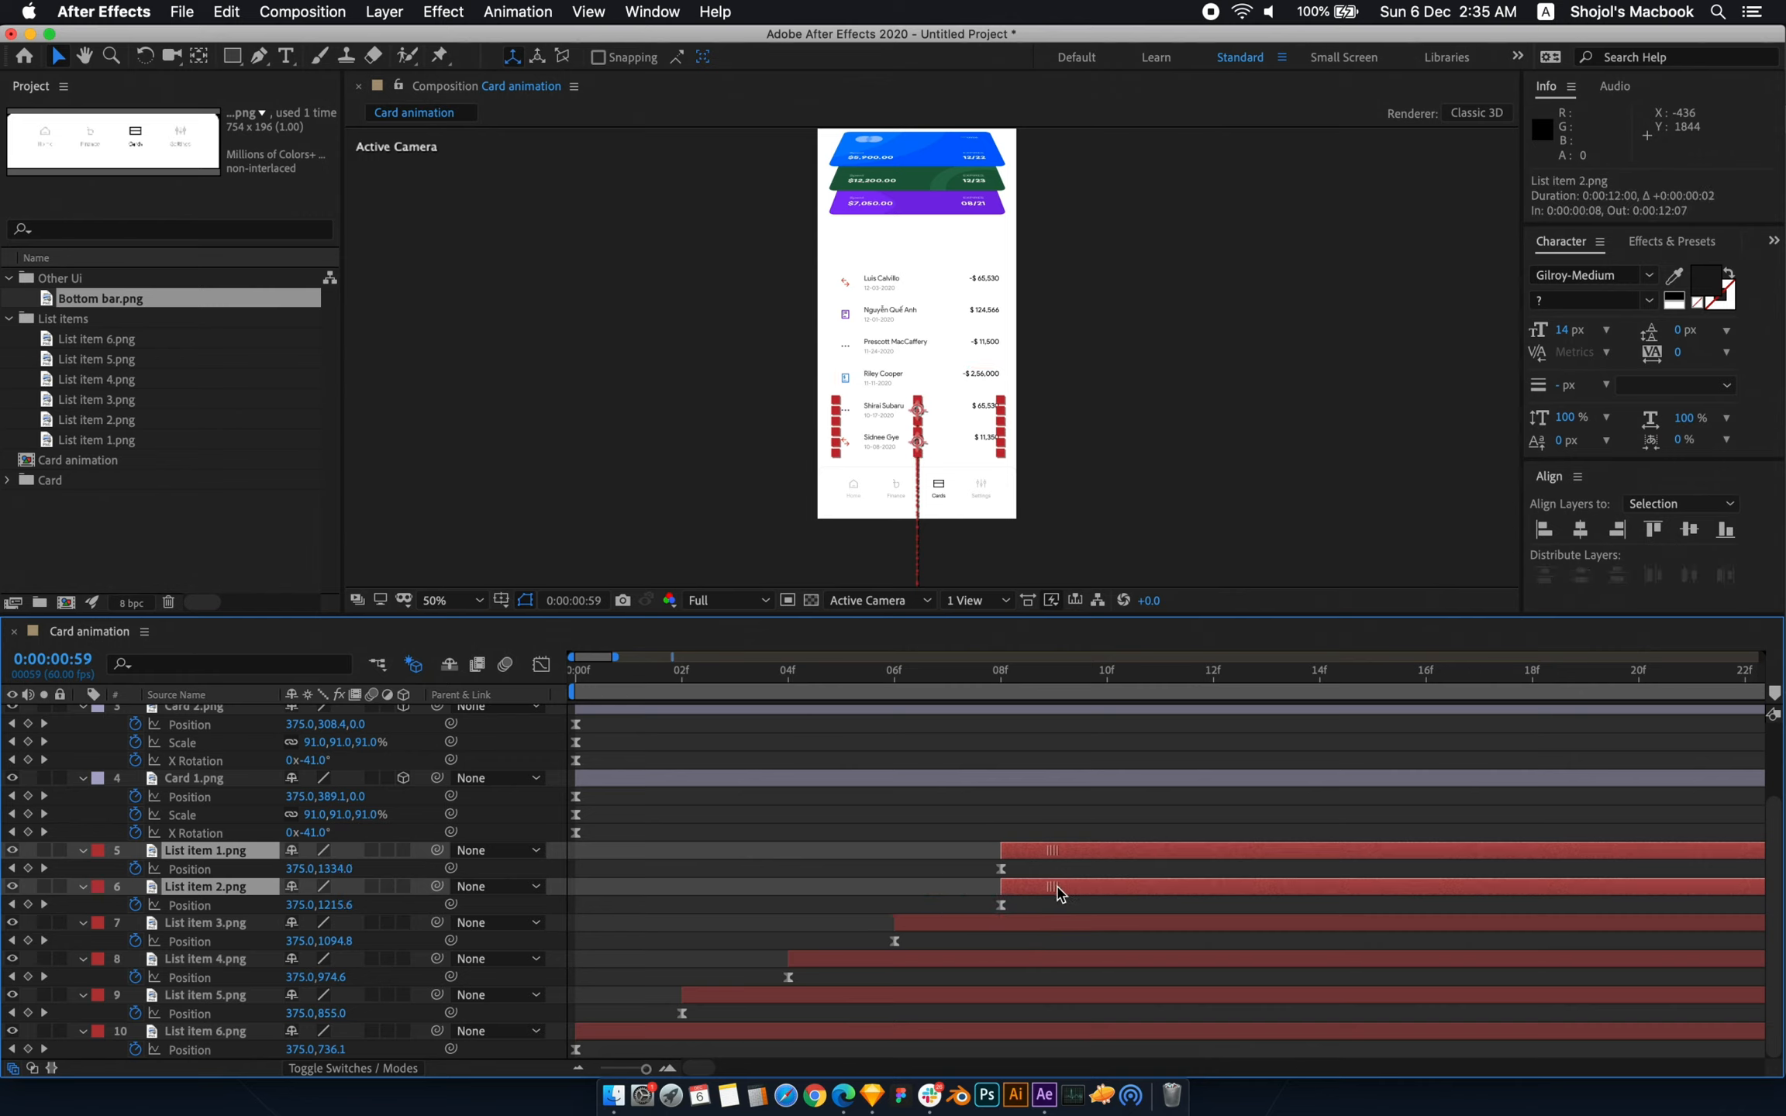
left_click(1030, 891, "super")
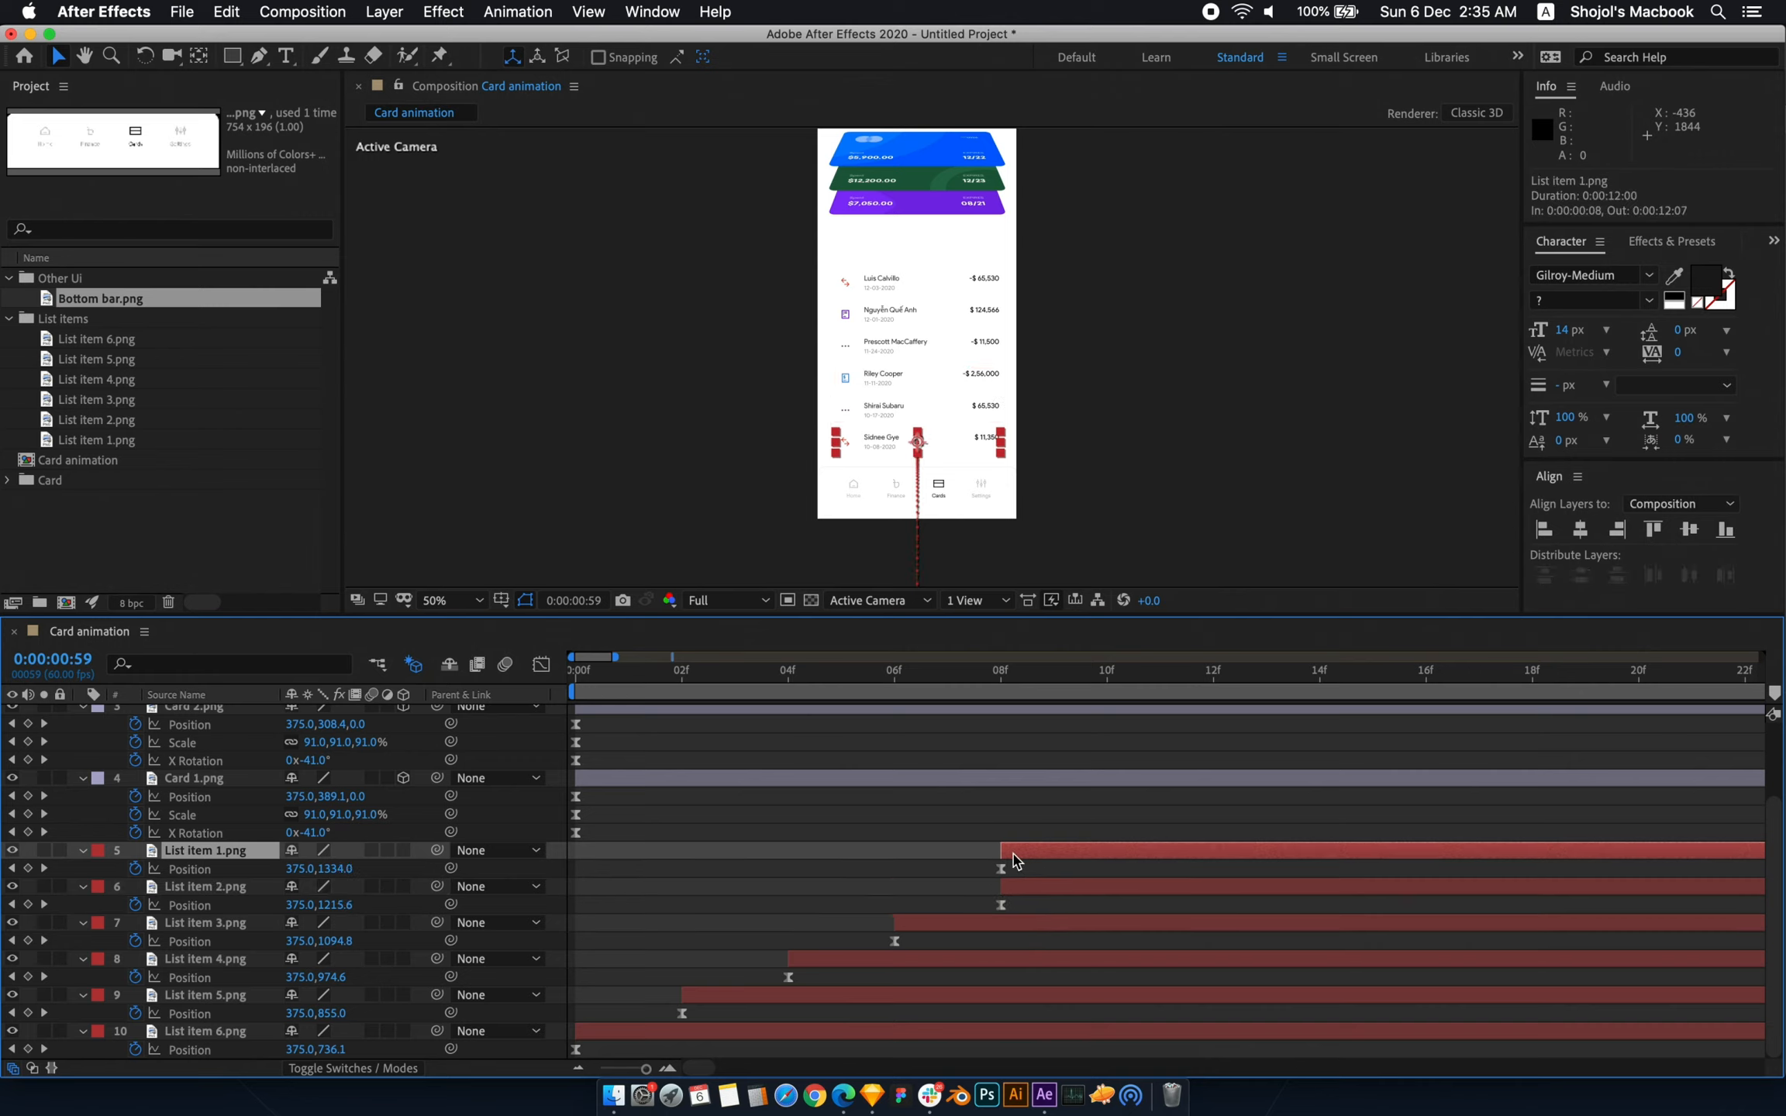
left_click_drag(1017, 862, 1120, 833)
- Preview the staggered list item animation and scrub through its first seconds
left_click_drag(646, 1068, 600, 1068)
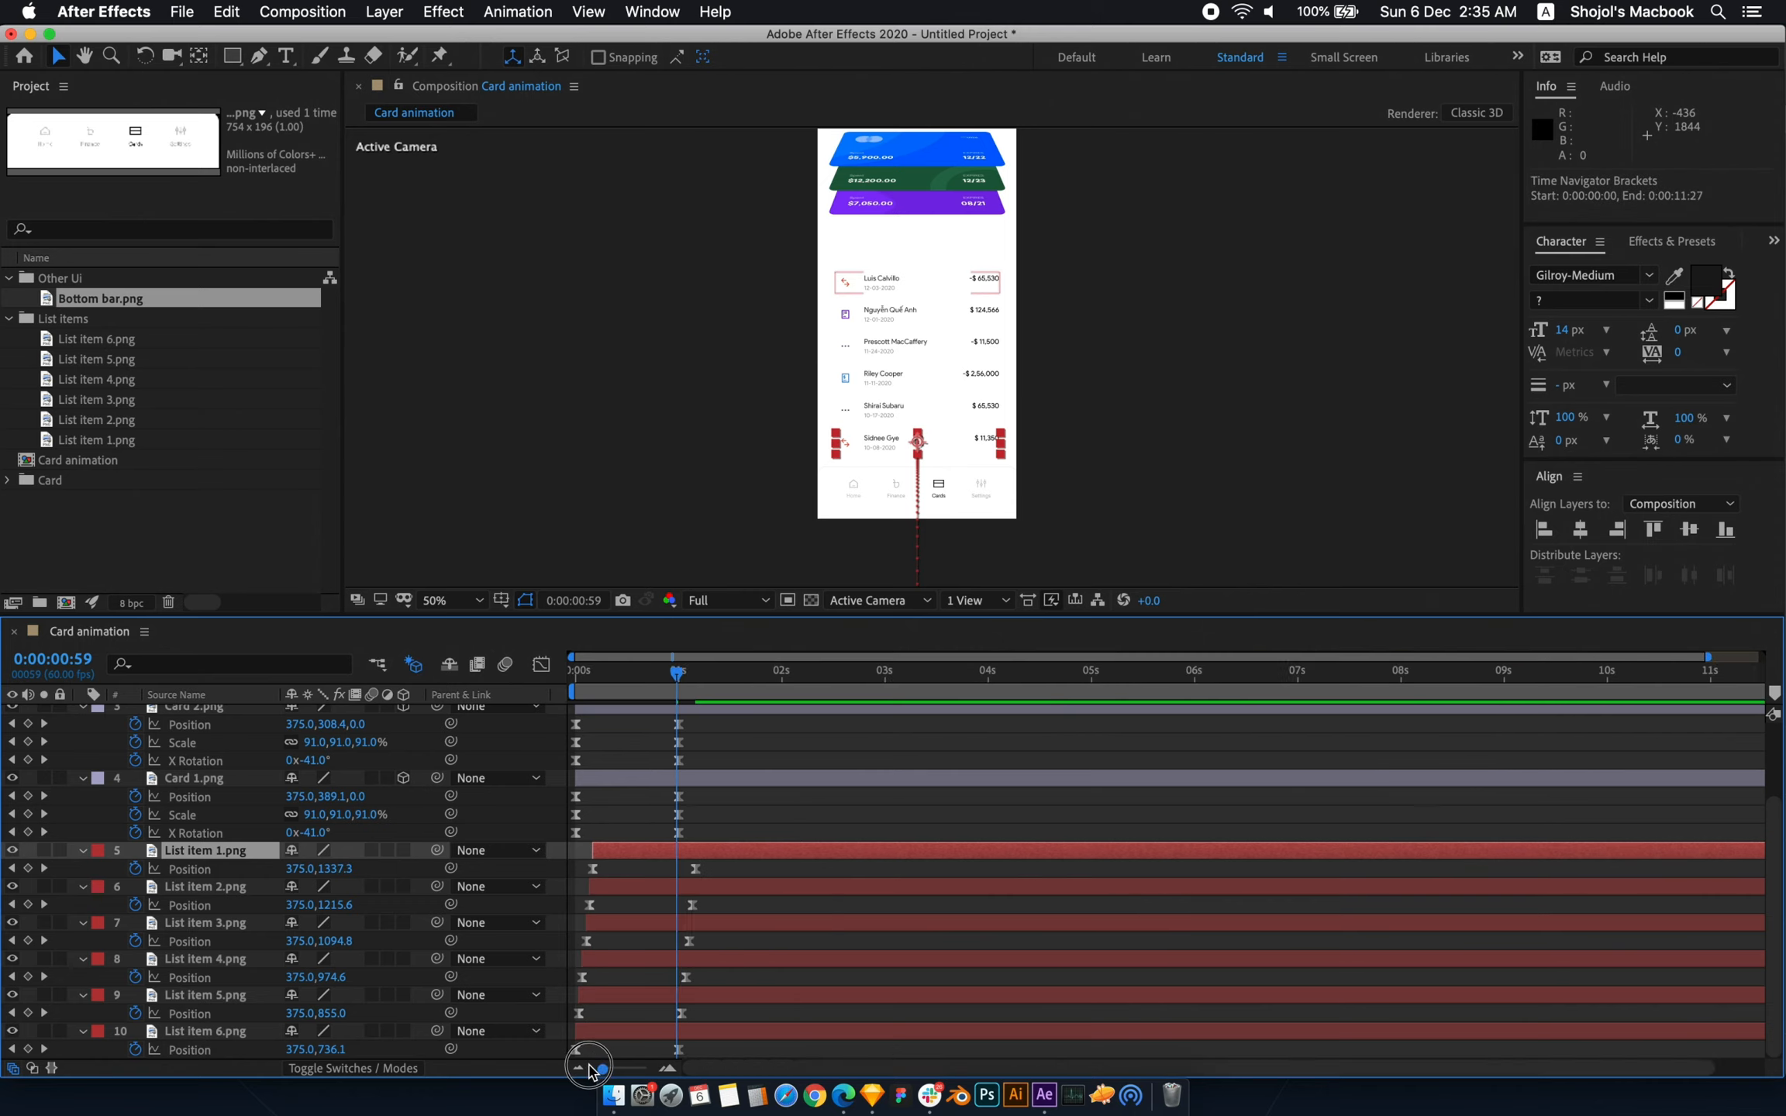
key("space")
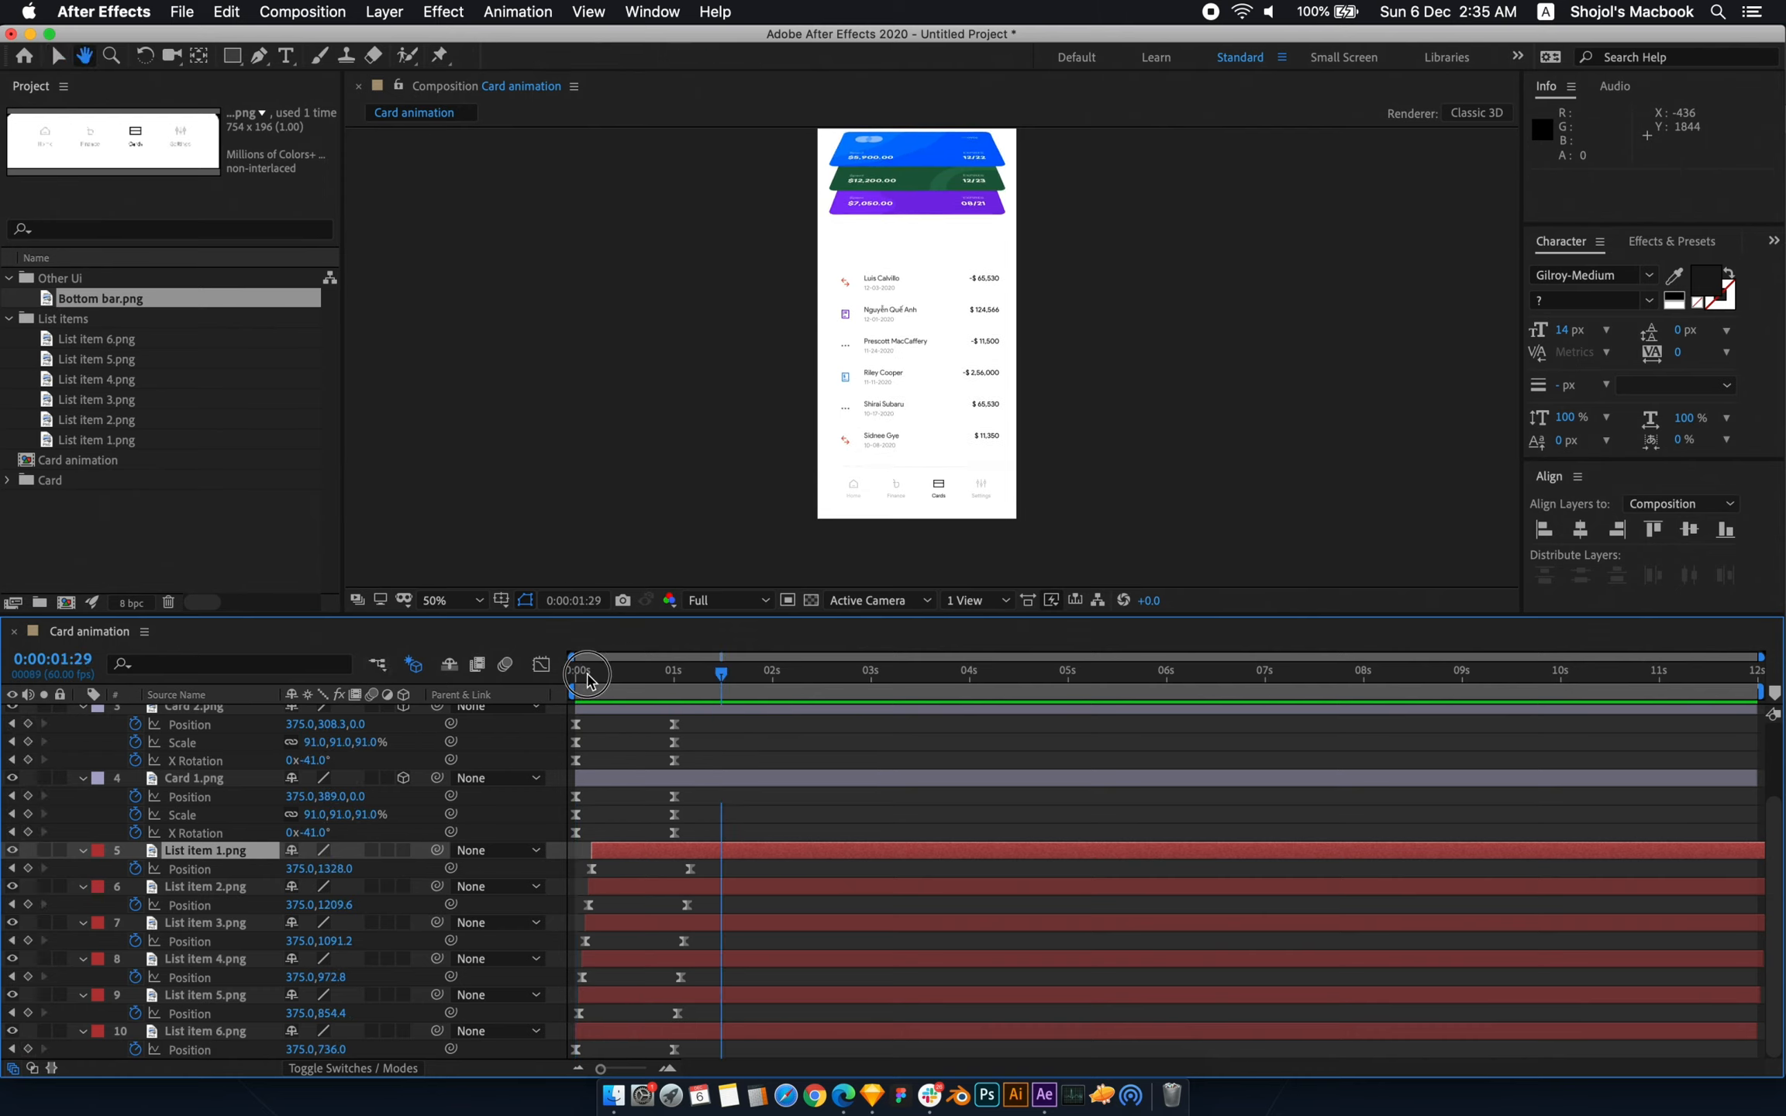
left_click_drag(589, 676, 735, 687)
key("space")
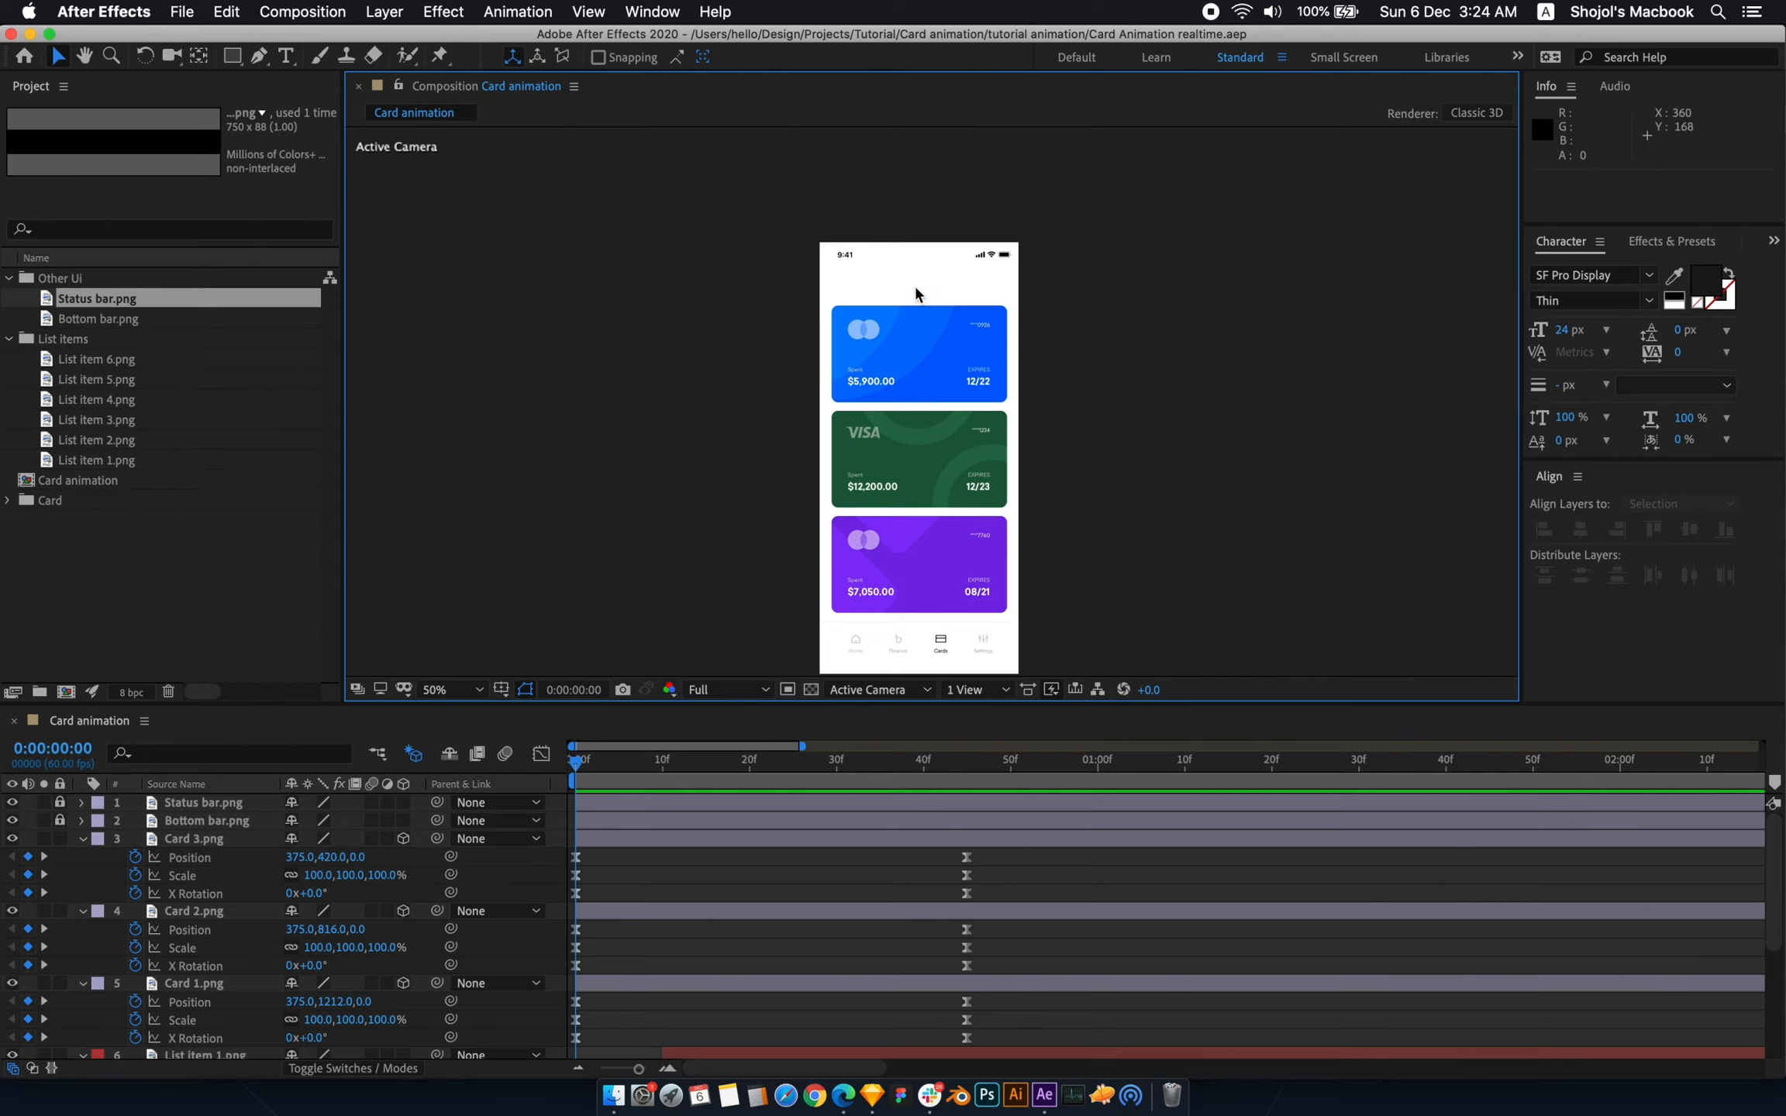
- Scrub the animation from the start to 0:00:00:45 and back, and check the header in the Sketch design
key("period")
left_click_drag(859, 184, 846, 253)
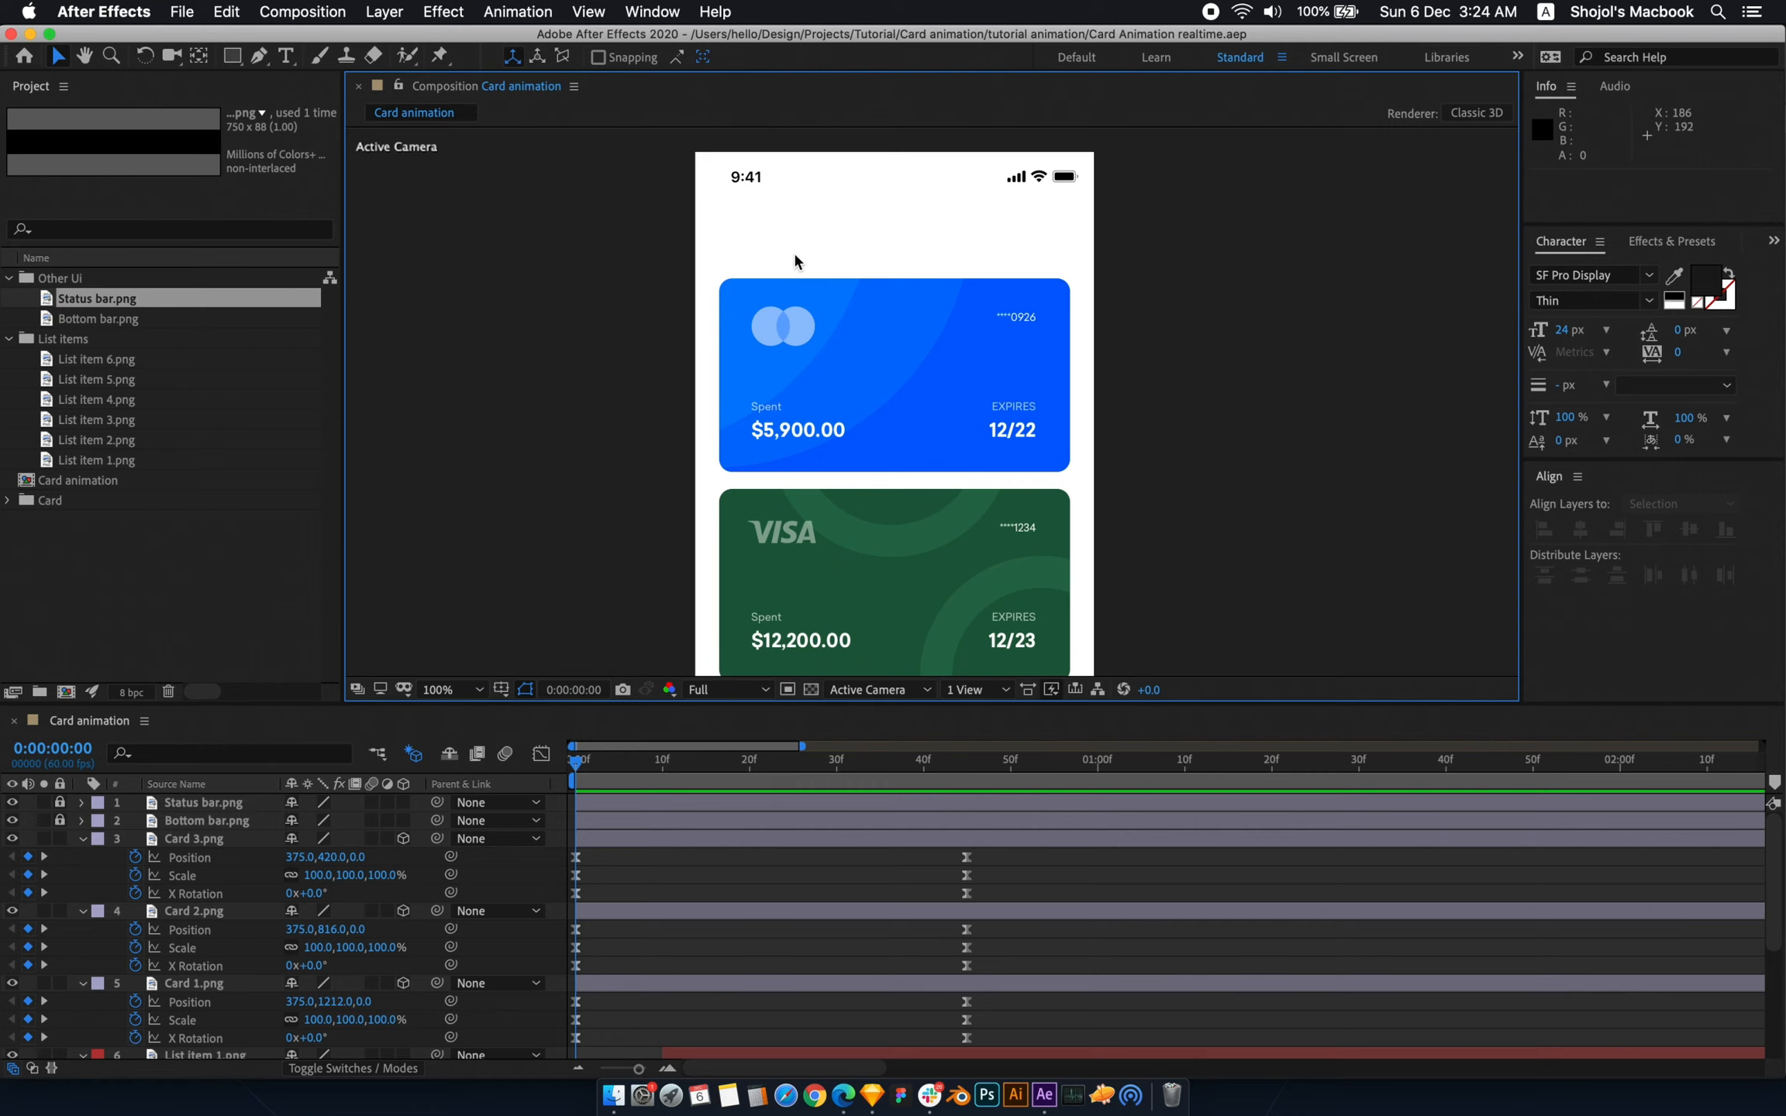
left_click_drag(587, 773, 964, 789)
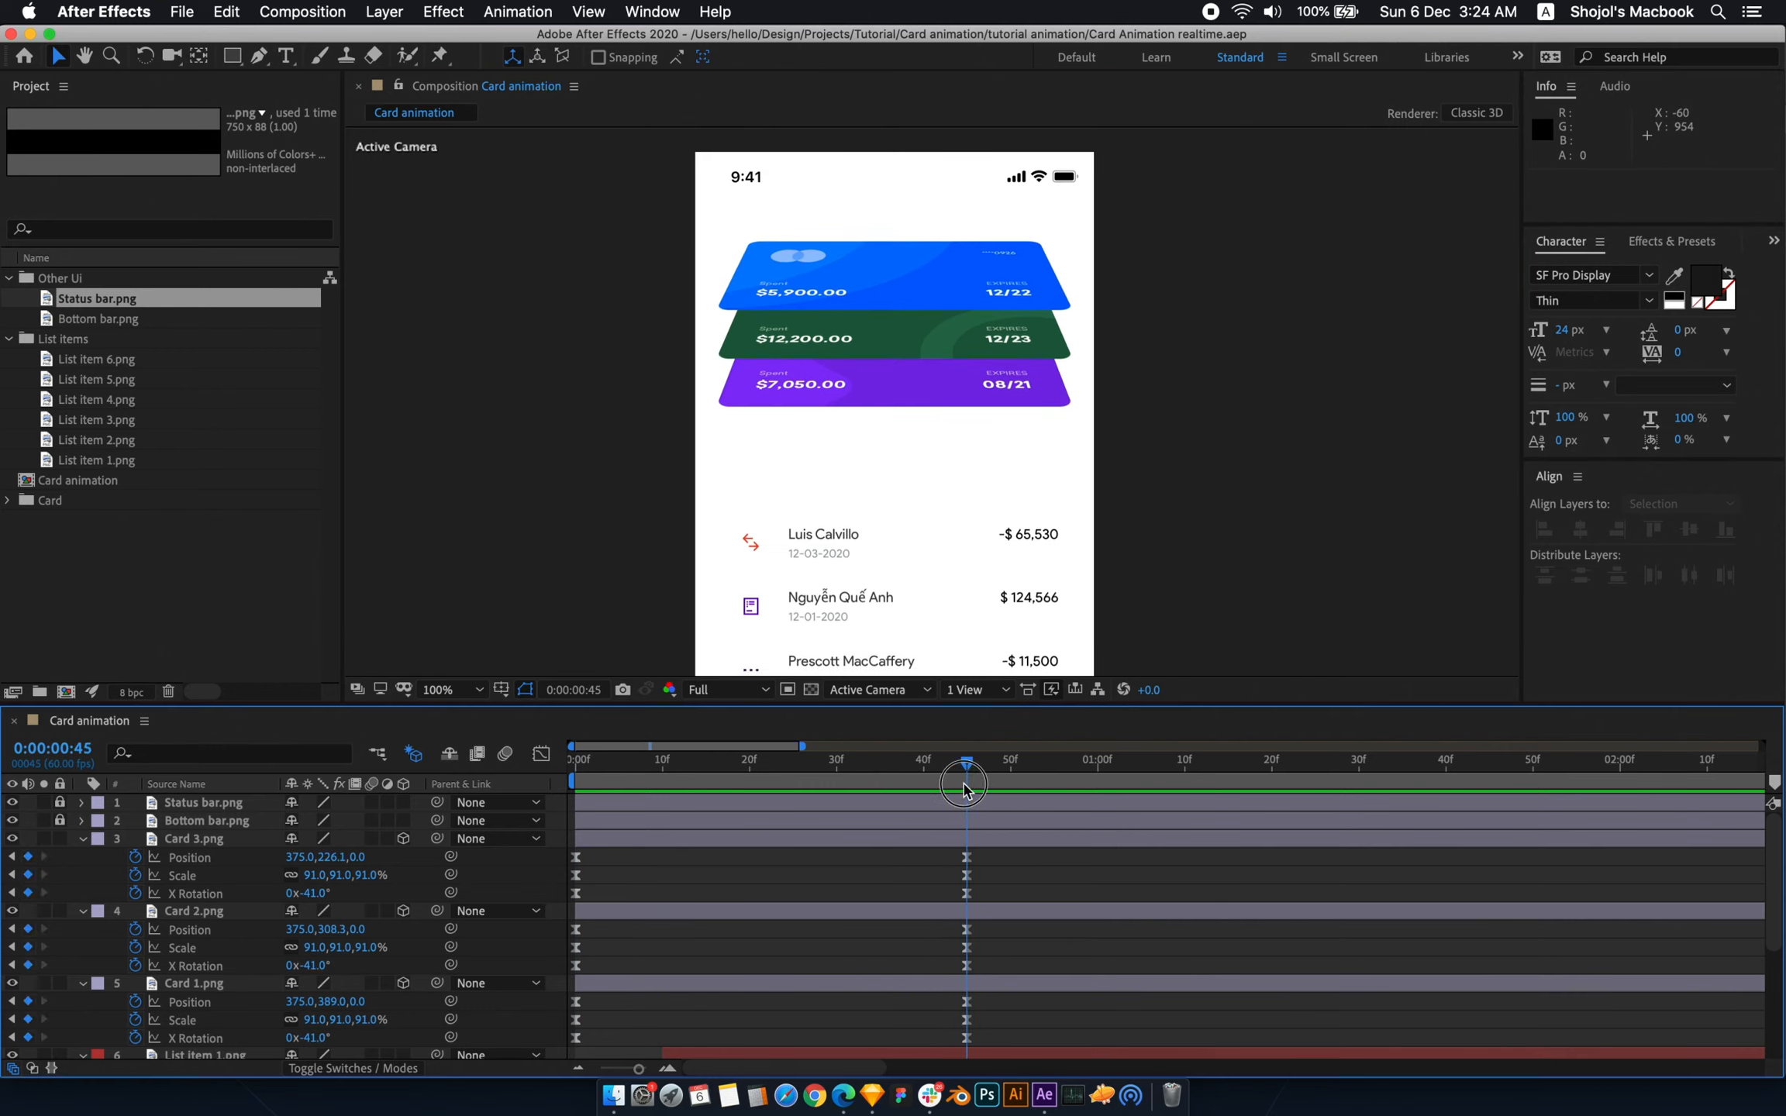
left_click(597, 763)
left_click(871, 1095)
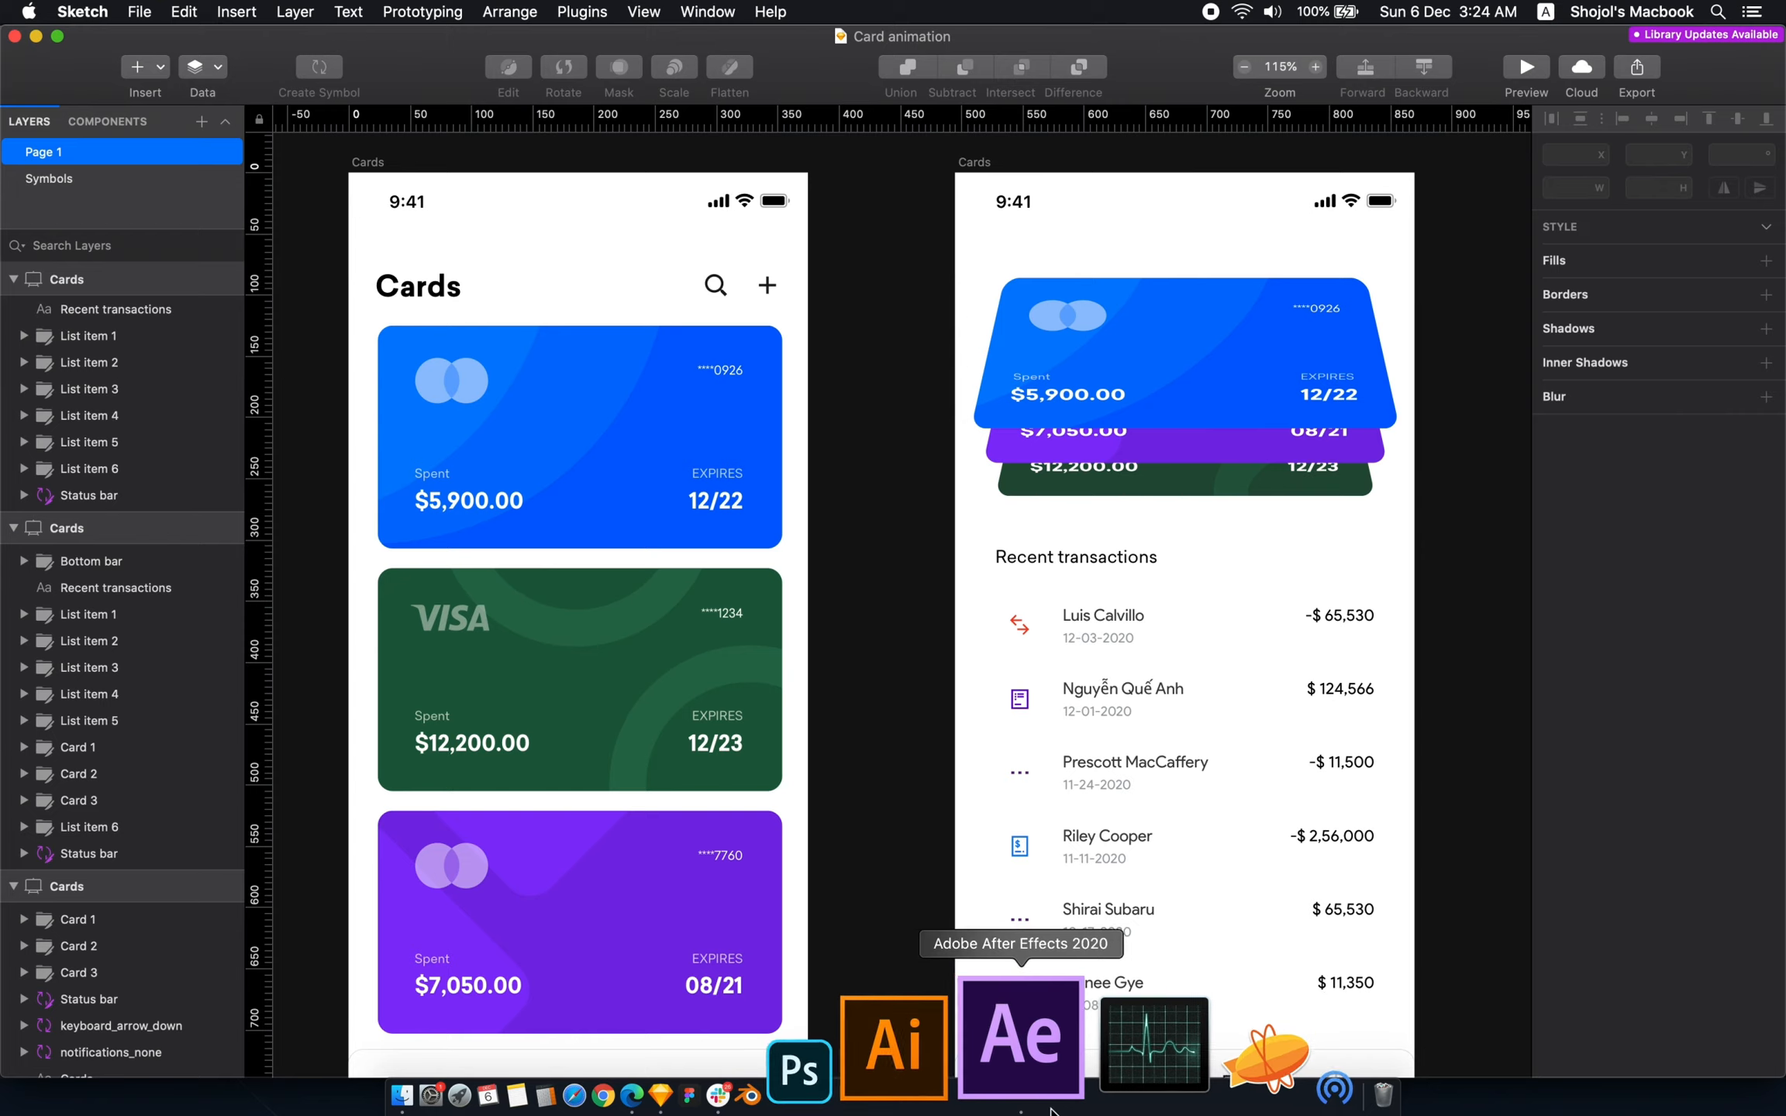
left_click(1051, 1110)
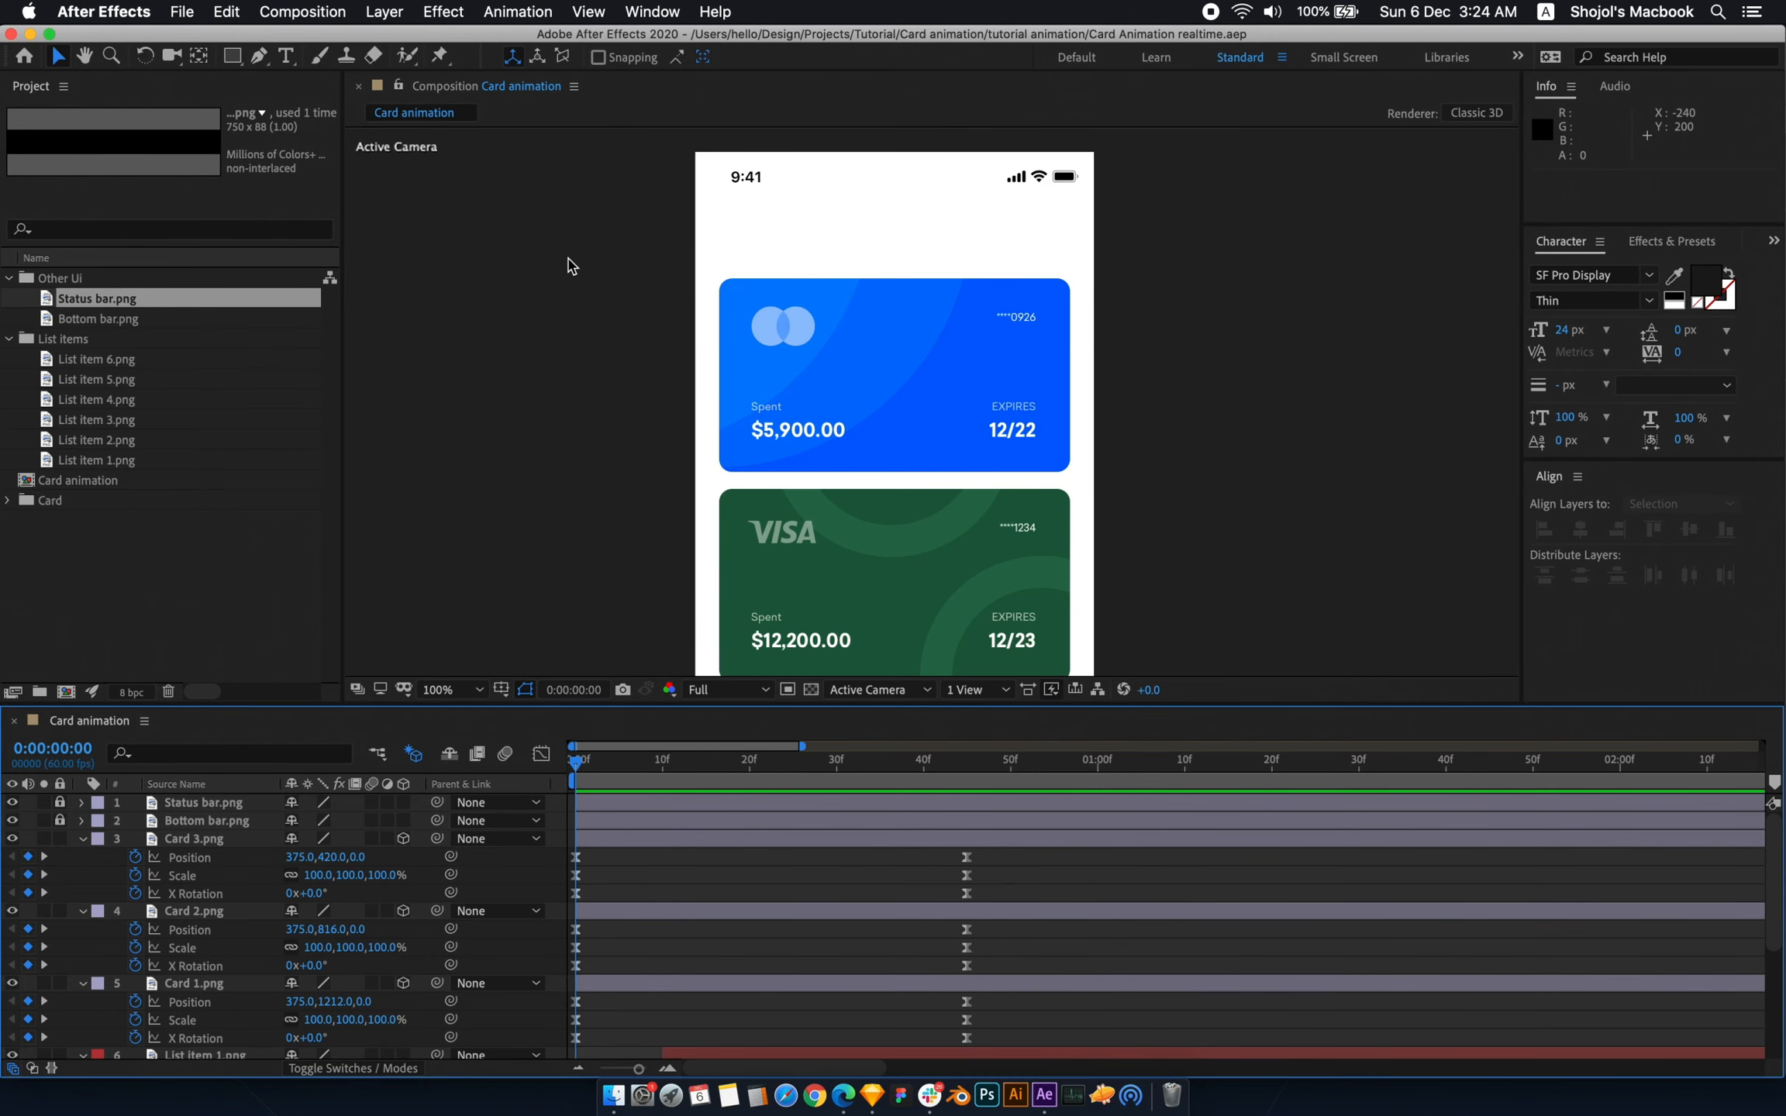
- Add a text layer reading "Cards" in the blank header area above the blue card
left_click(288, 59)
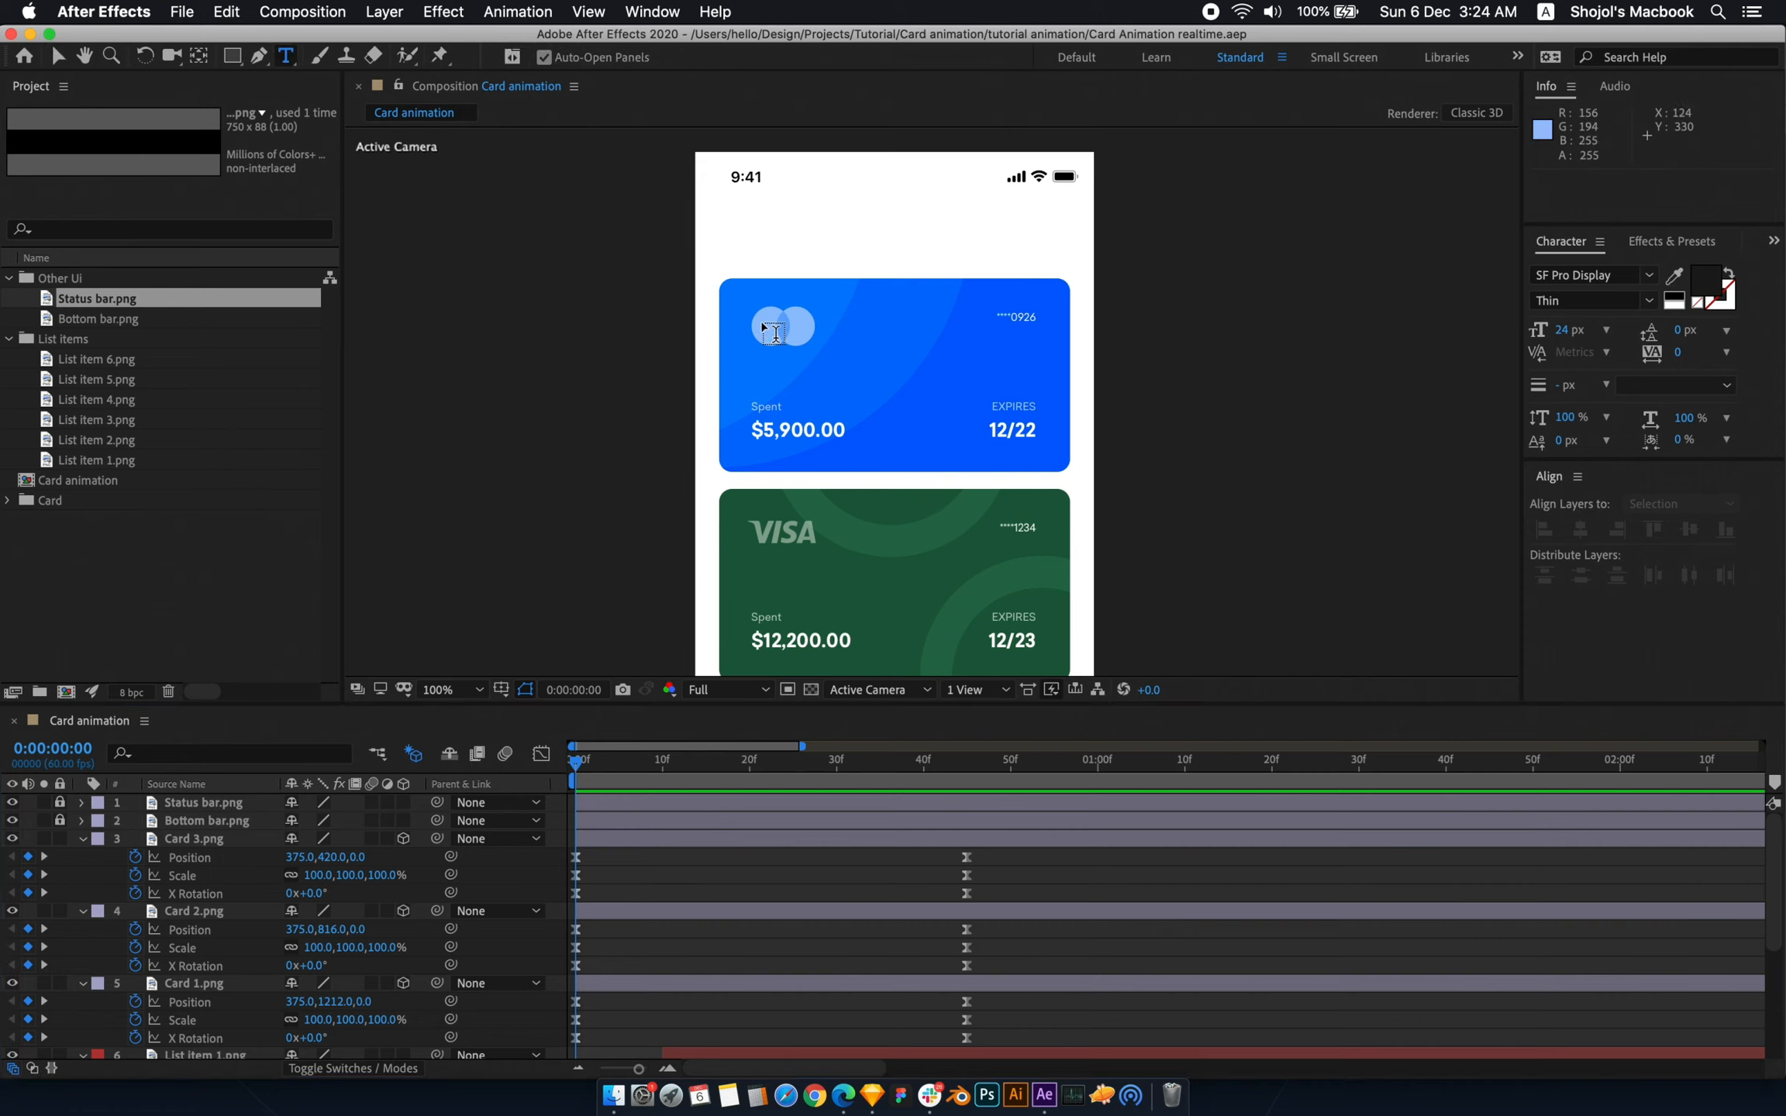
left_click(740, 248)
type("Cards")
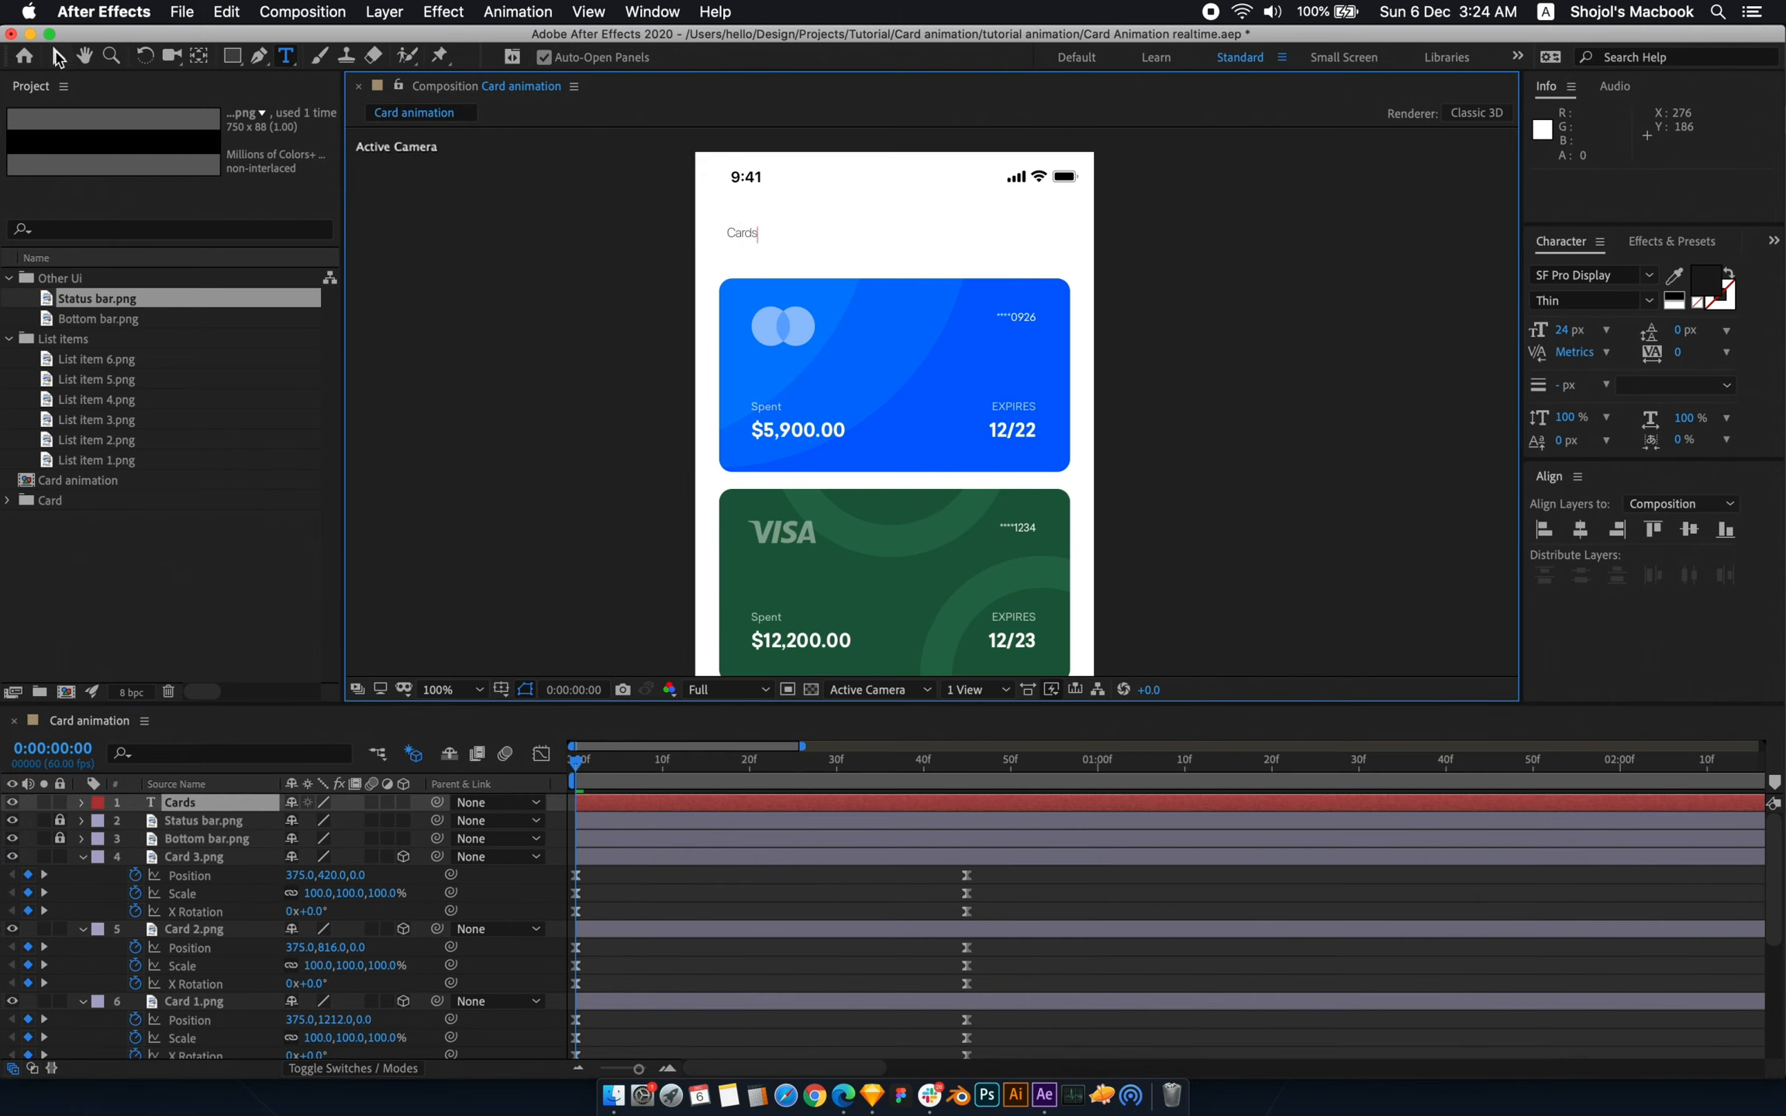
left_click(59, 57)
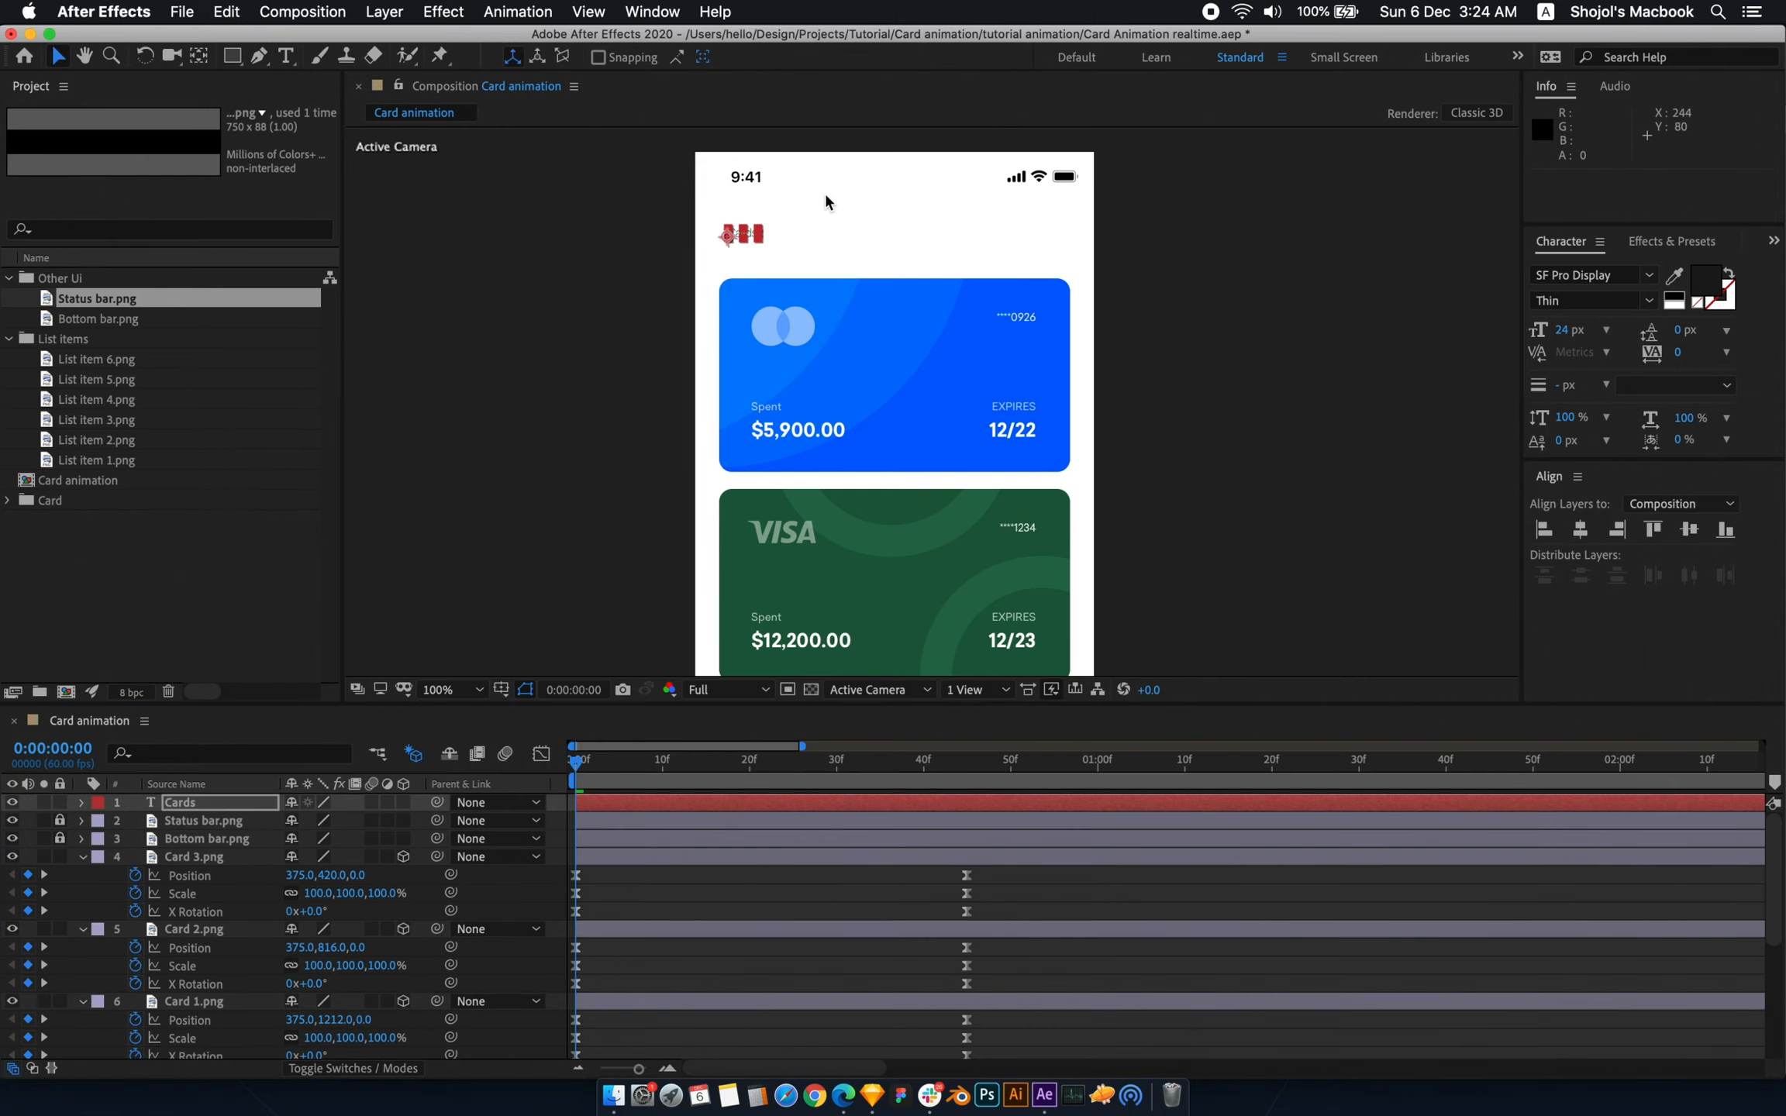
scroll(828, 200, "up", 1)
left_click_drag(832, 197, 746, 262)
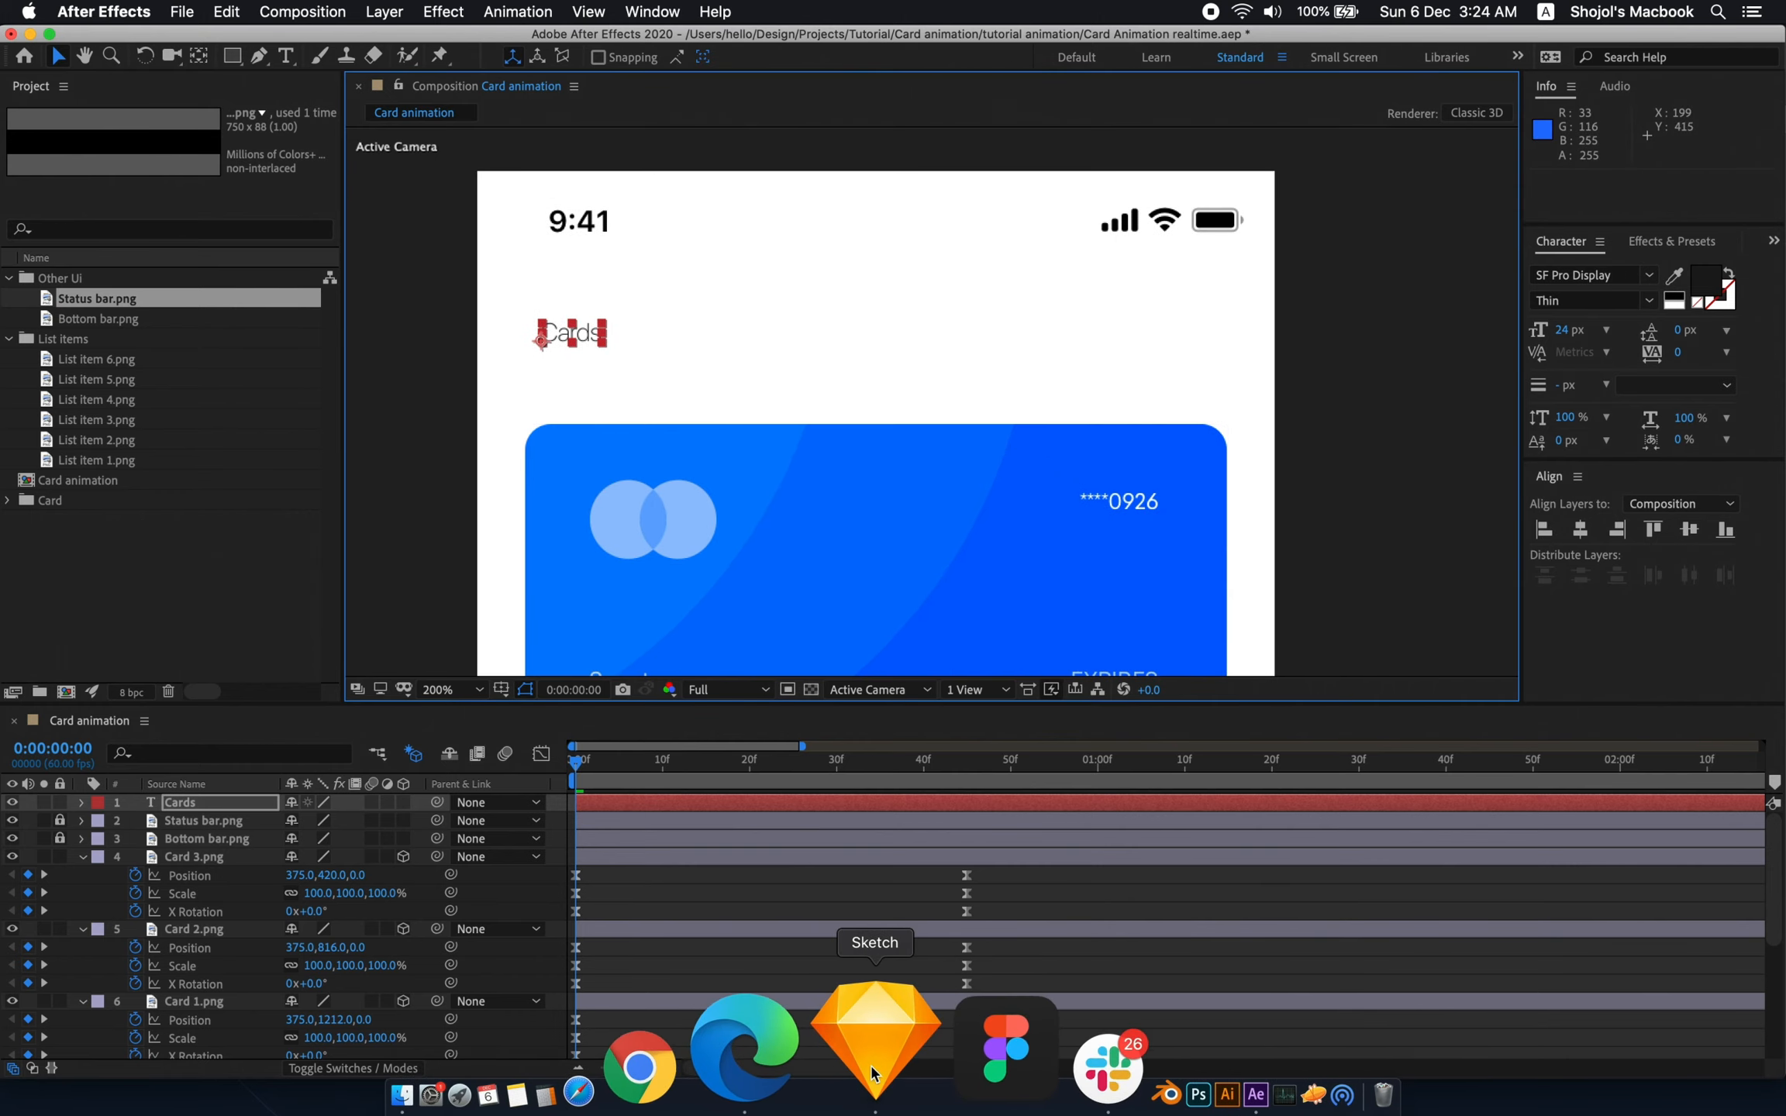
- Check the Cards heading's text style in the Sketch design and set the After Effects text layer's font size to 48 px
left_click(899, 1077)
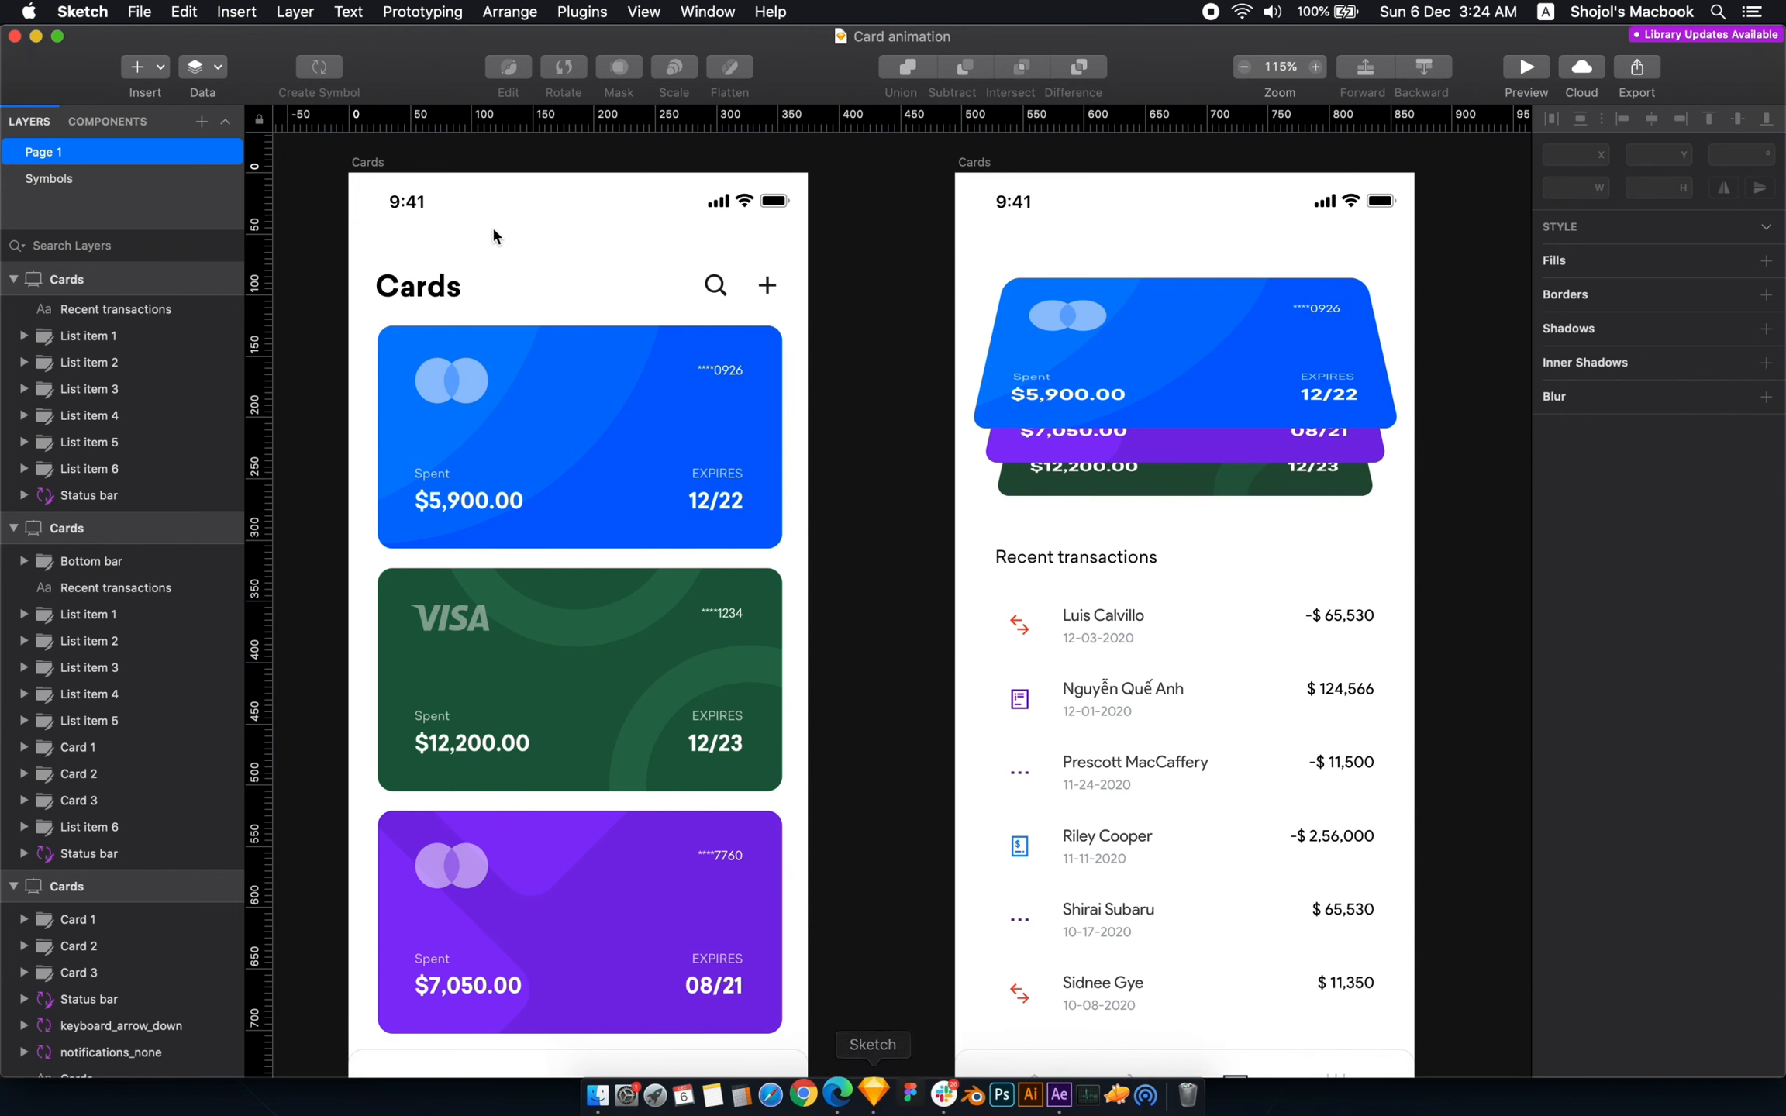
left_click(410, 299)
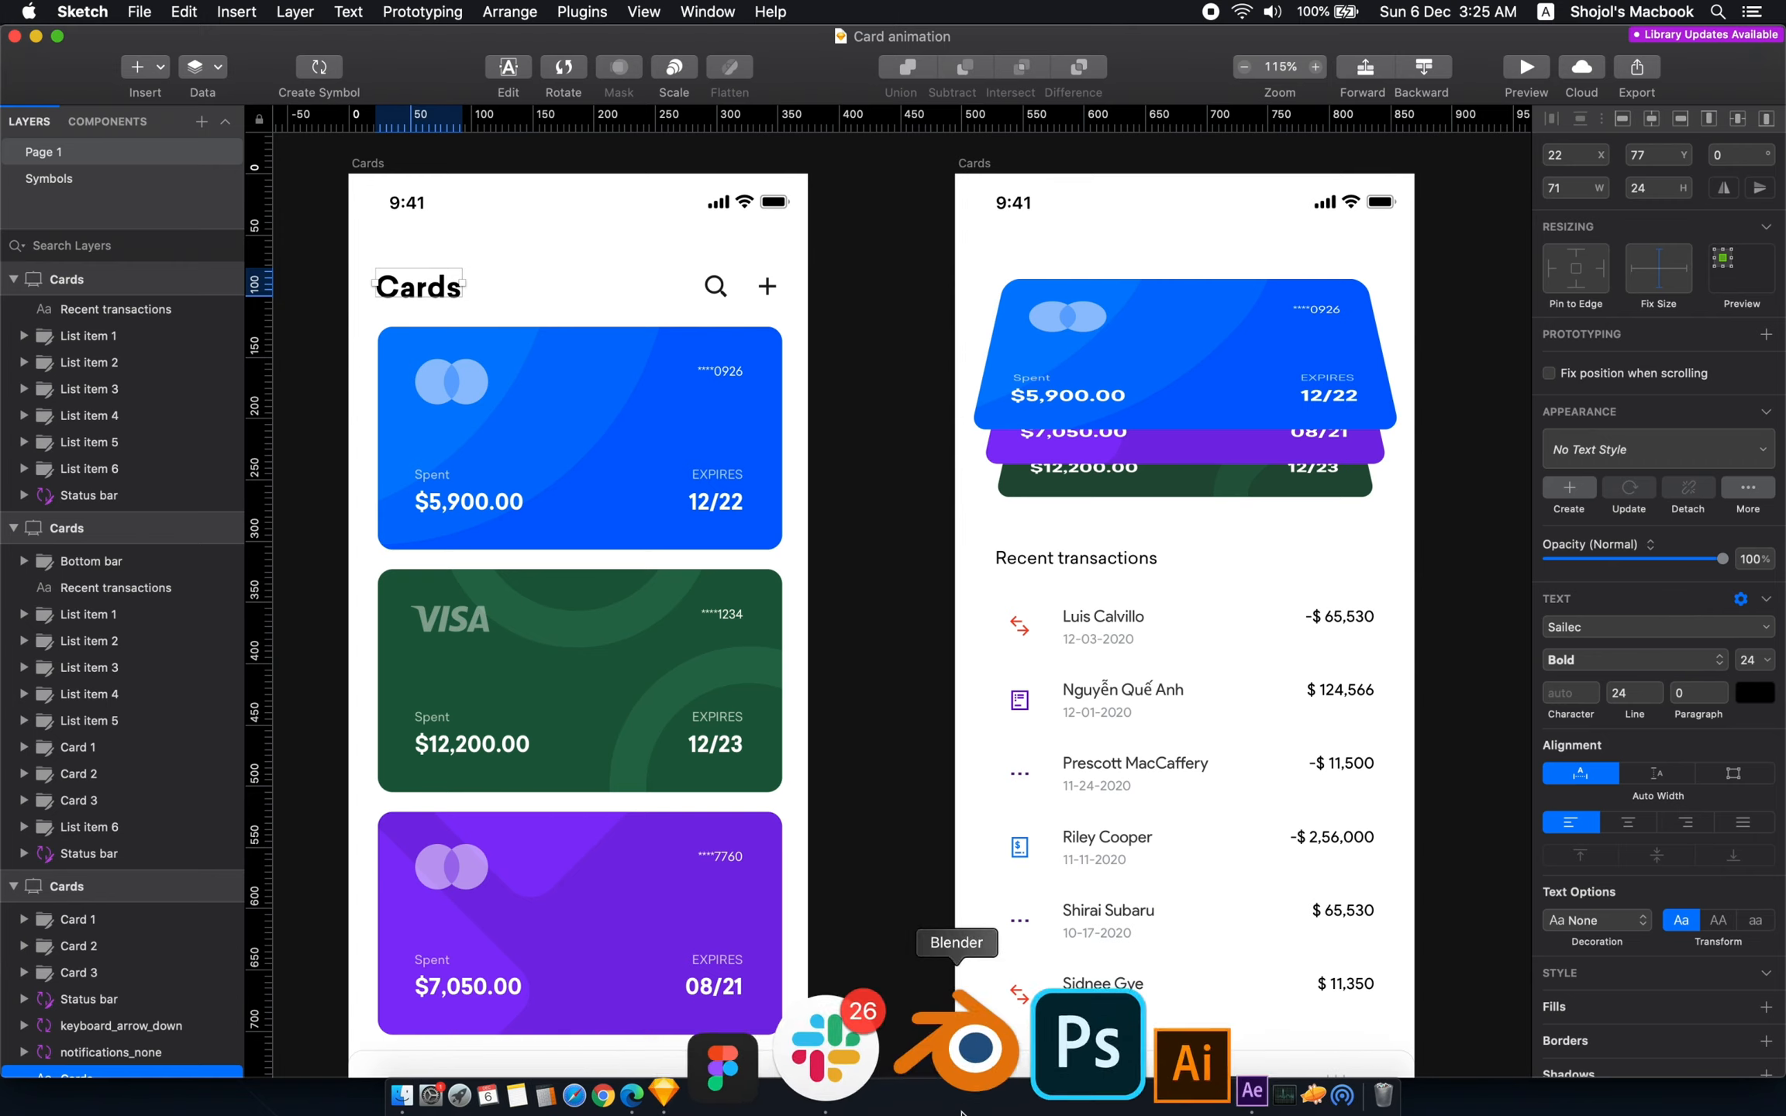
left_click(1044, 1094)
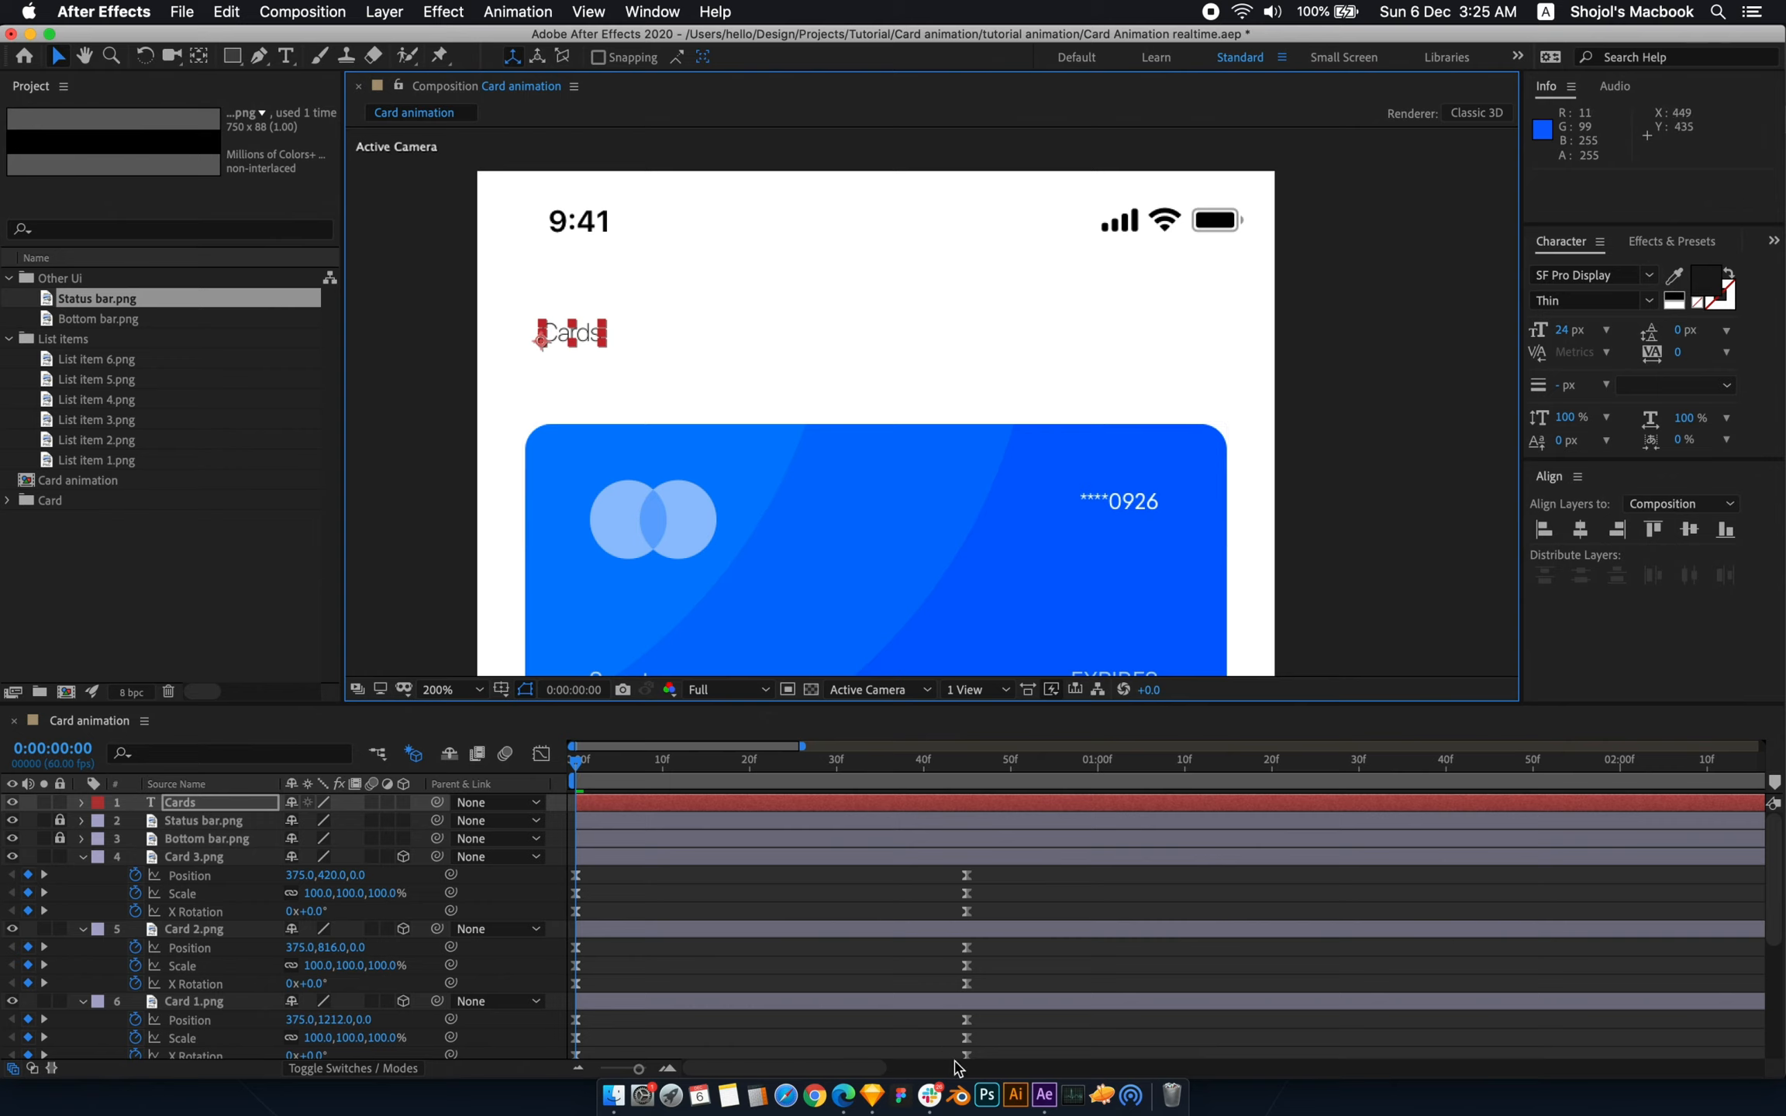
left_click(860, 1054)
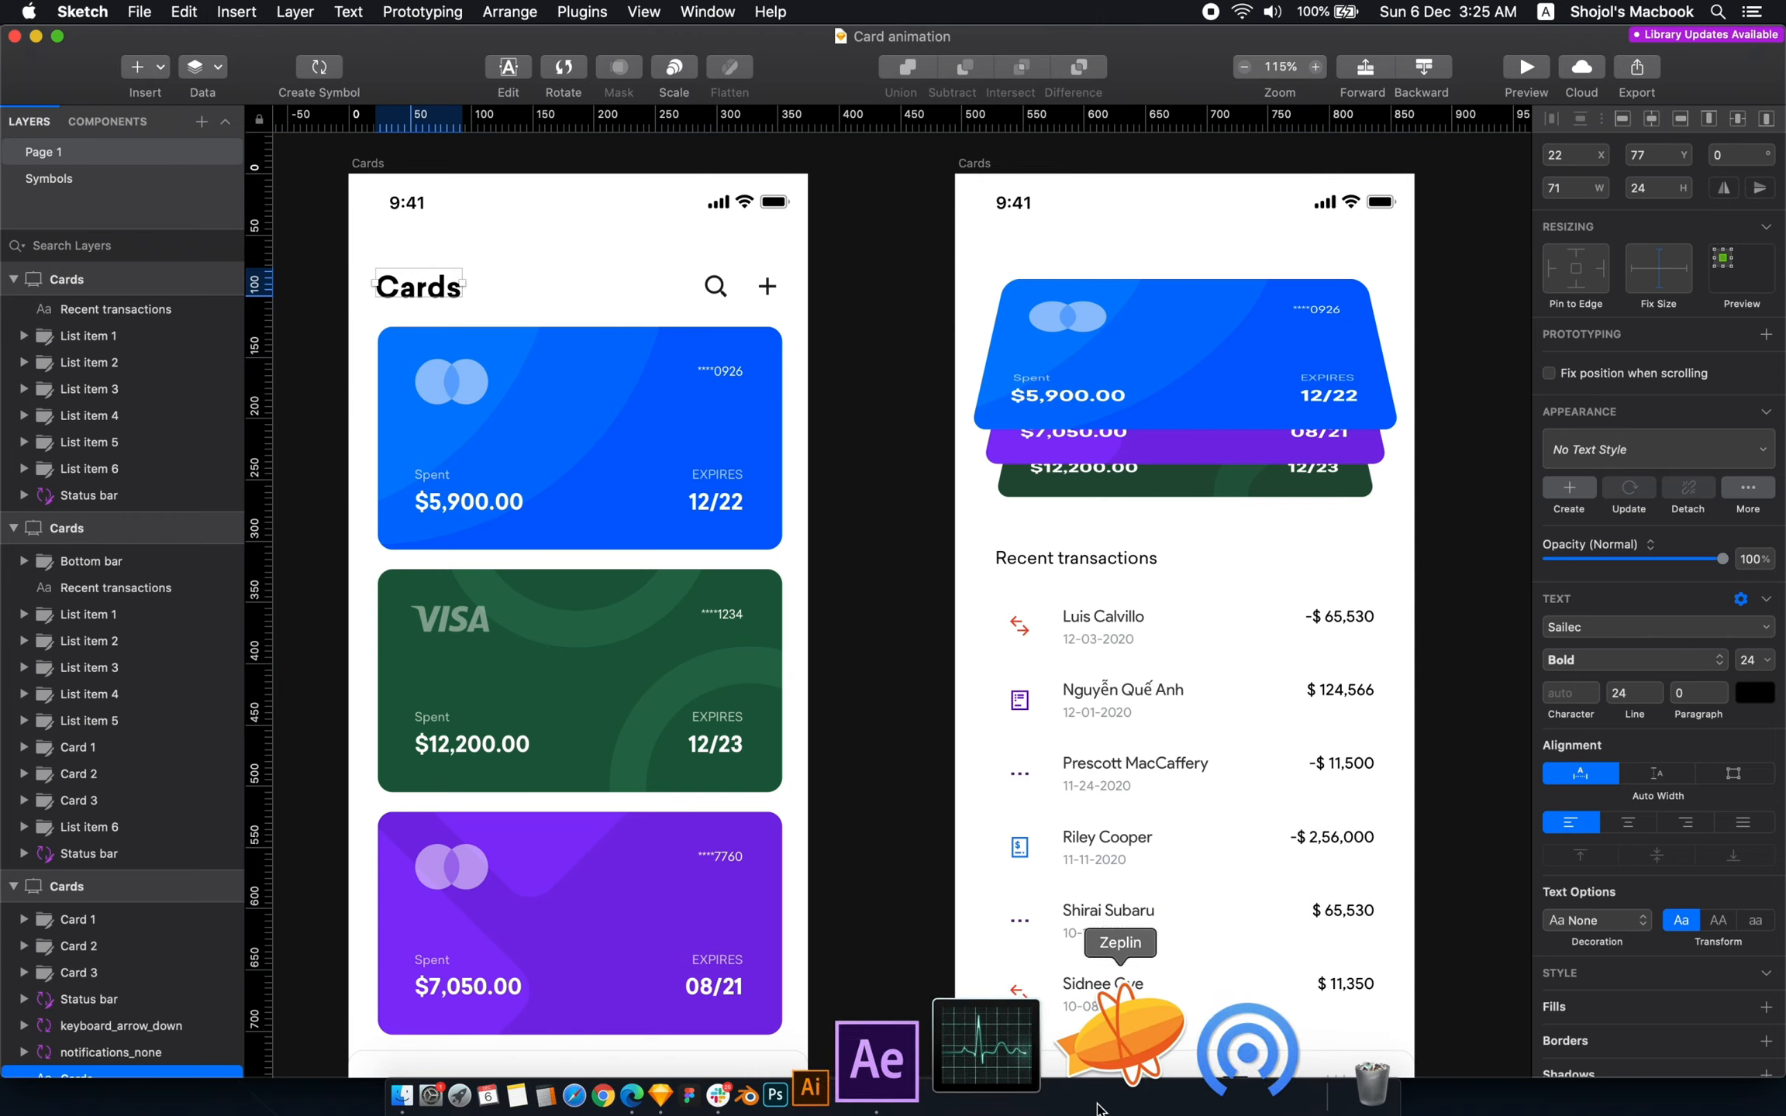
left_click(1020, 1031)
left_click(1565, 331)
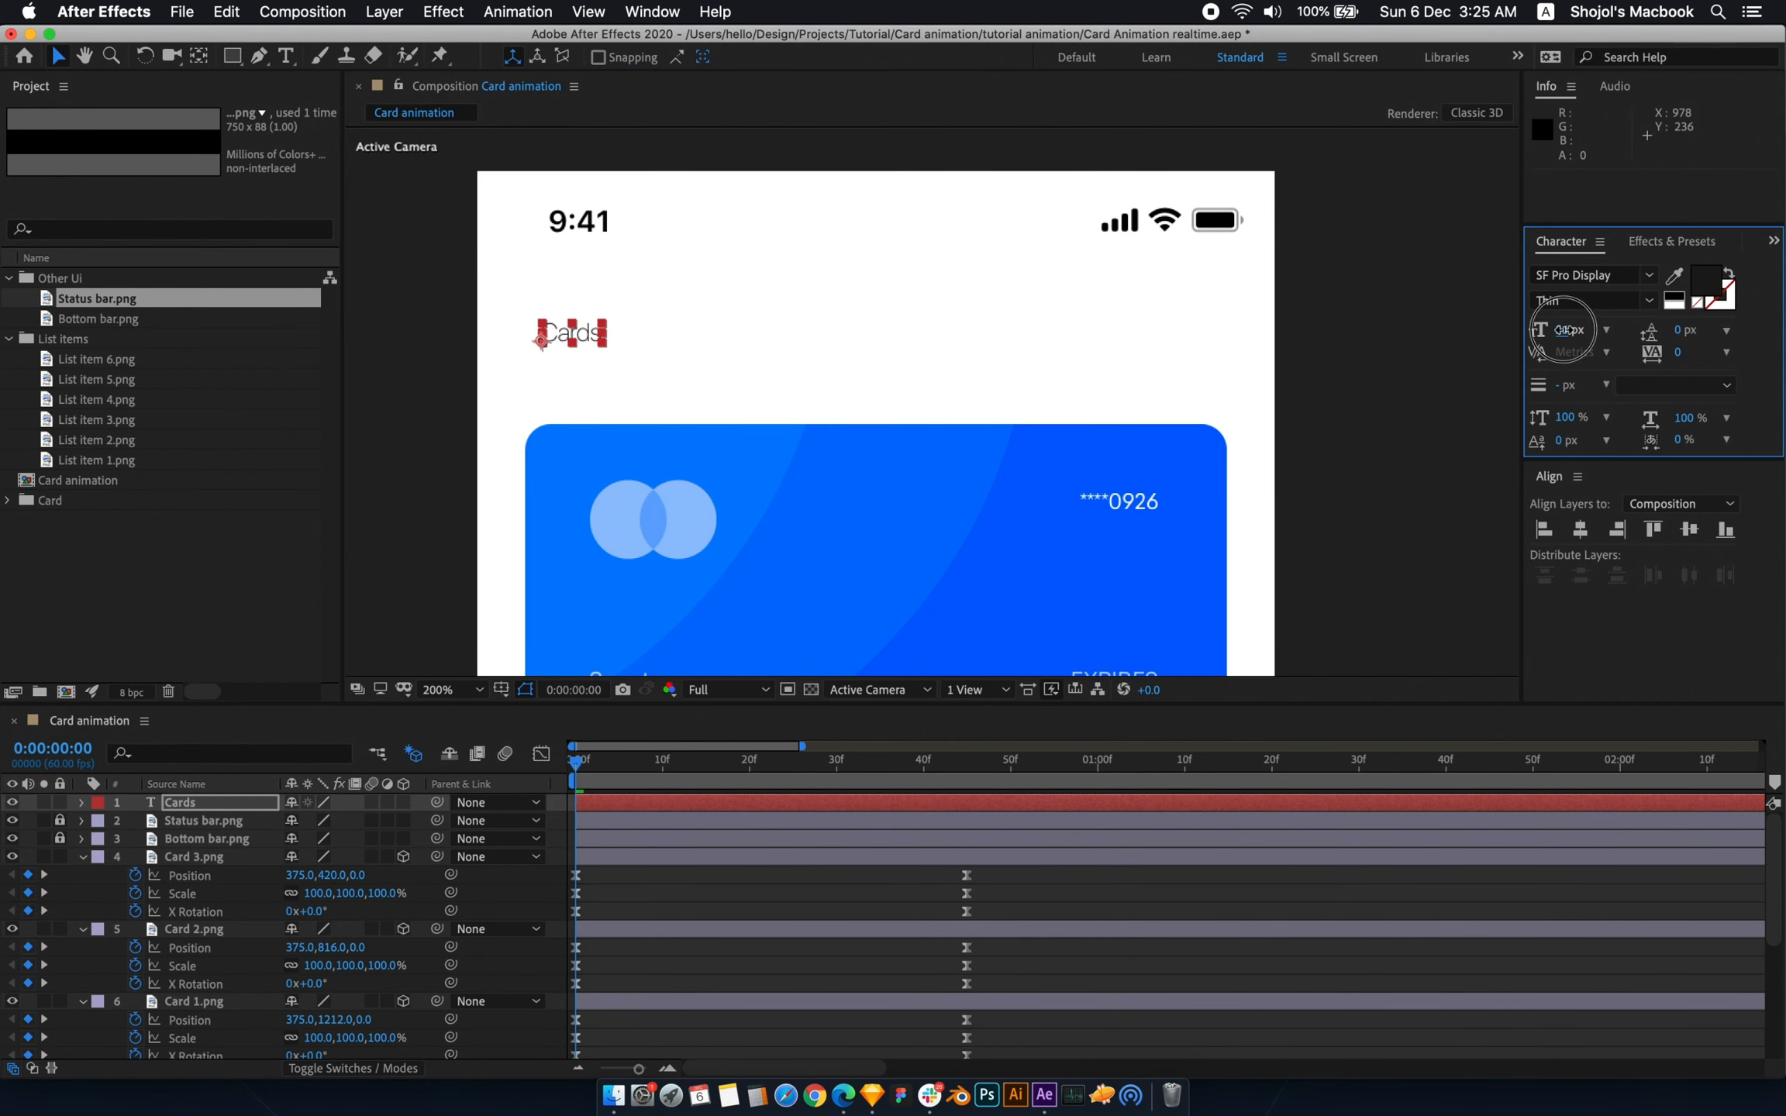
type("48")
key("Return")
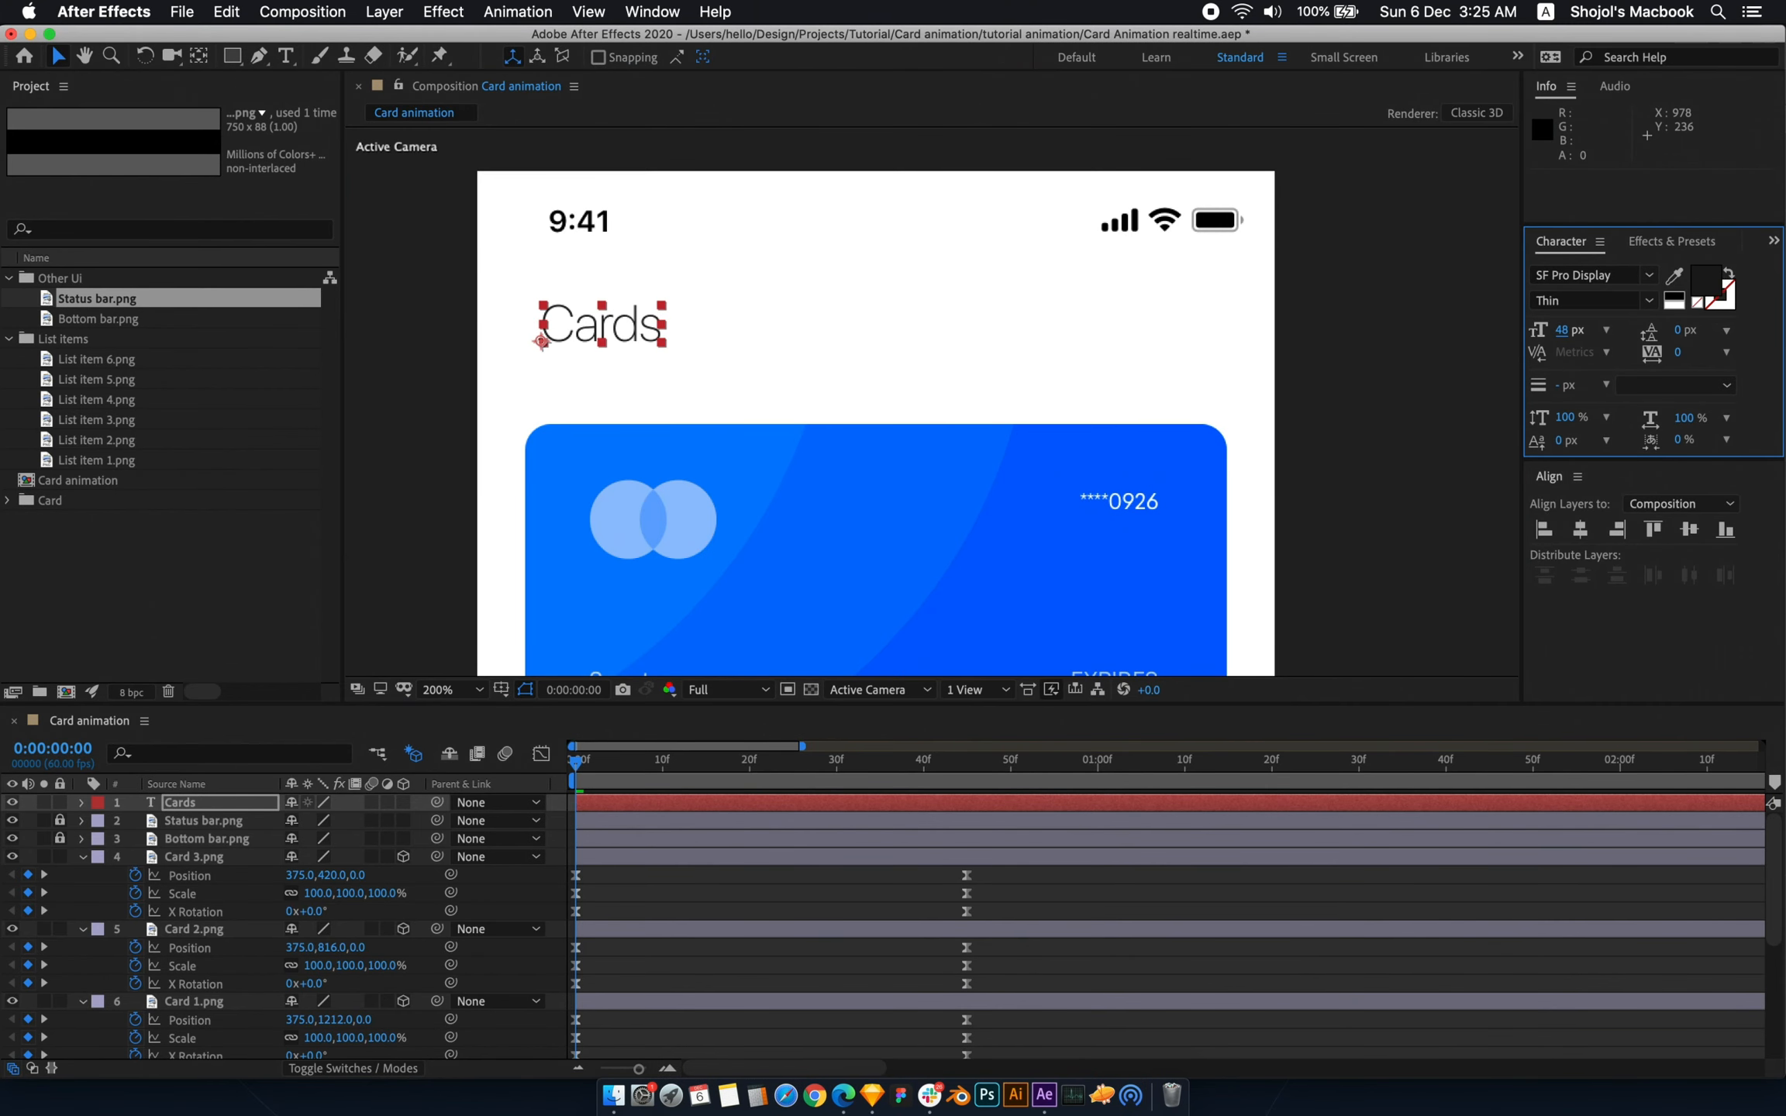
- Change the Cards text layer's font to Sailec Bold
key("period")
left_click(1611, 276)
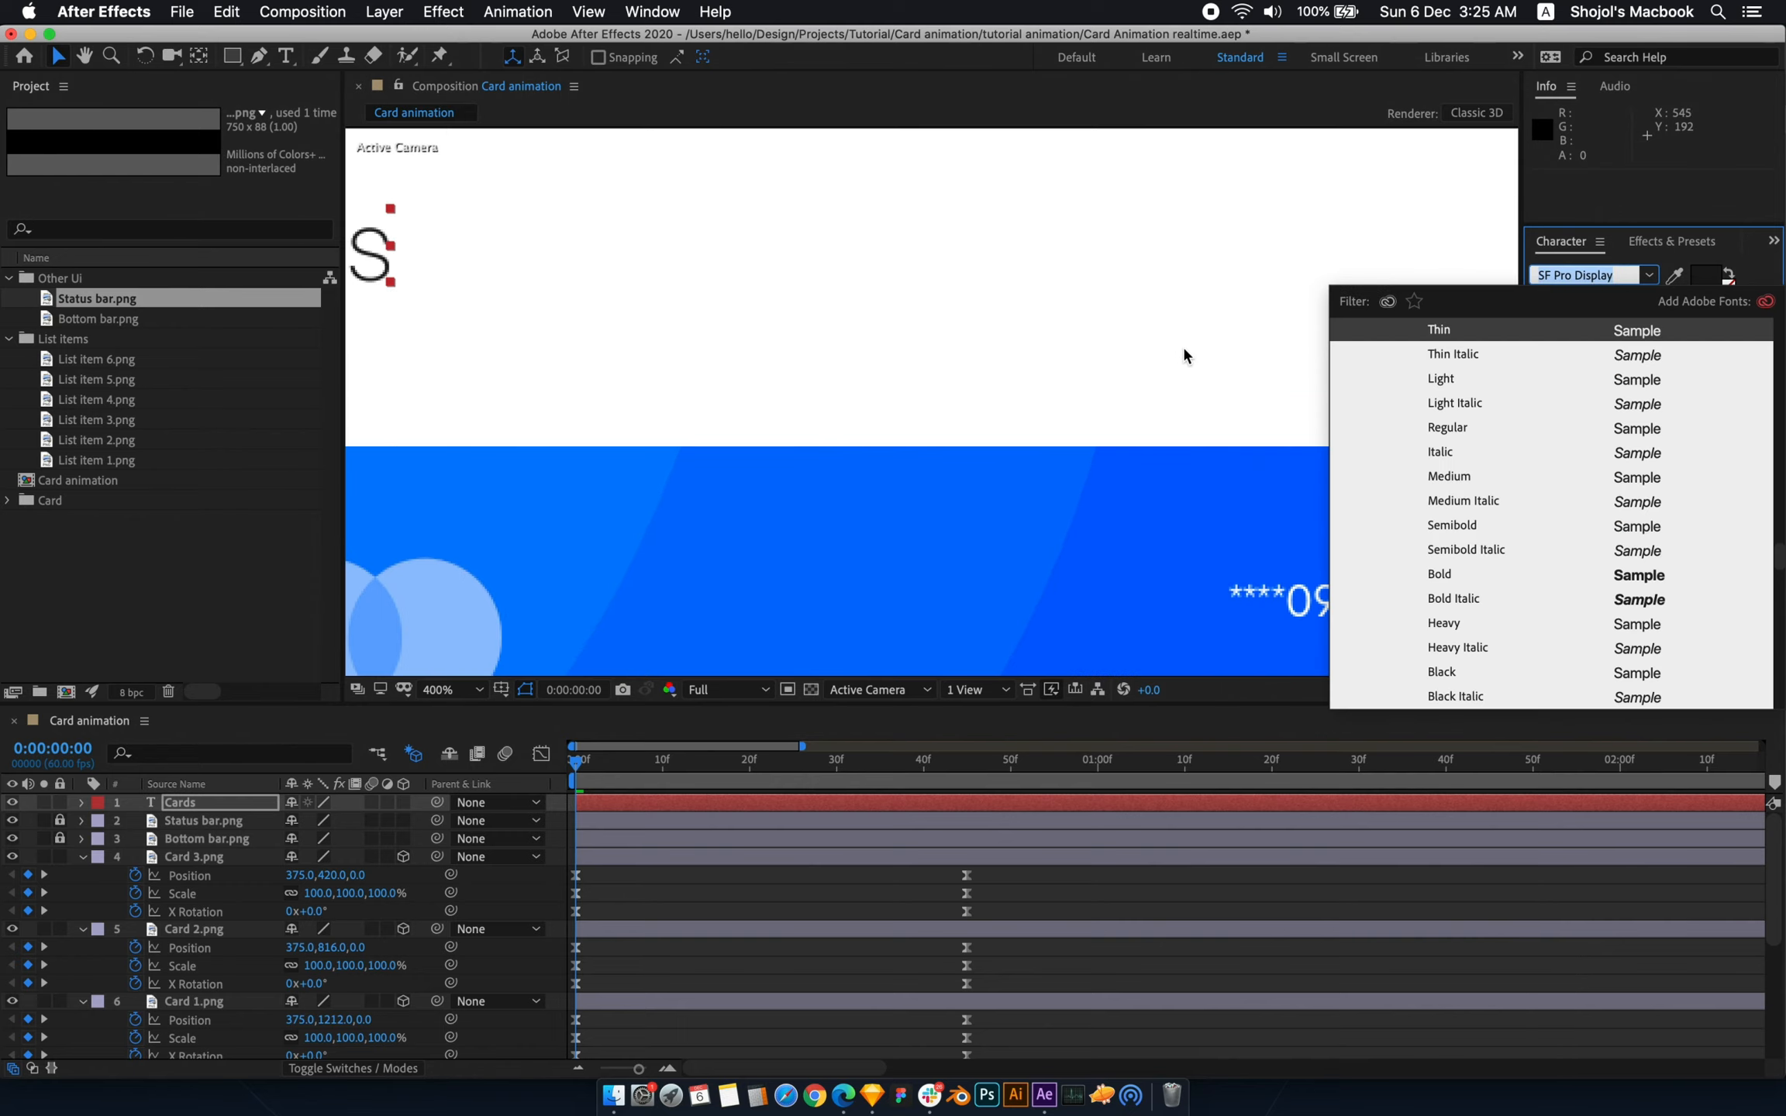
type("Sail")
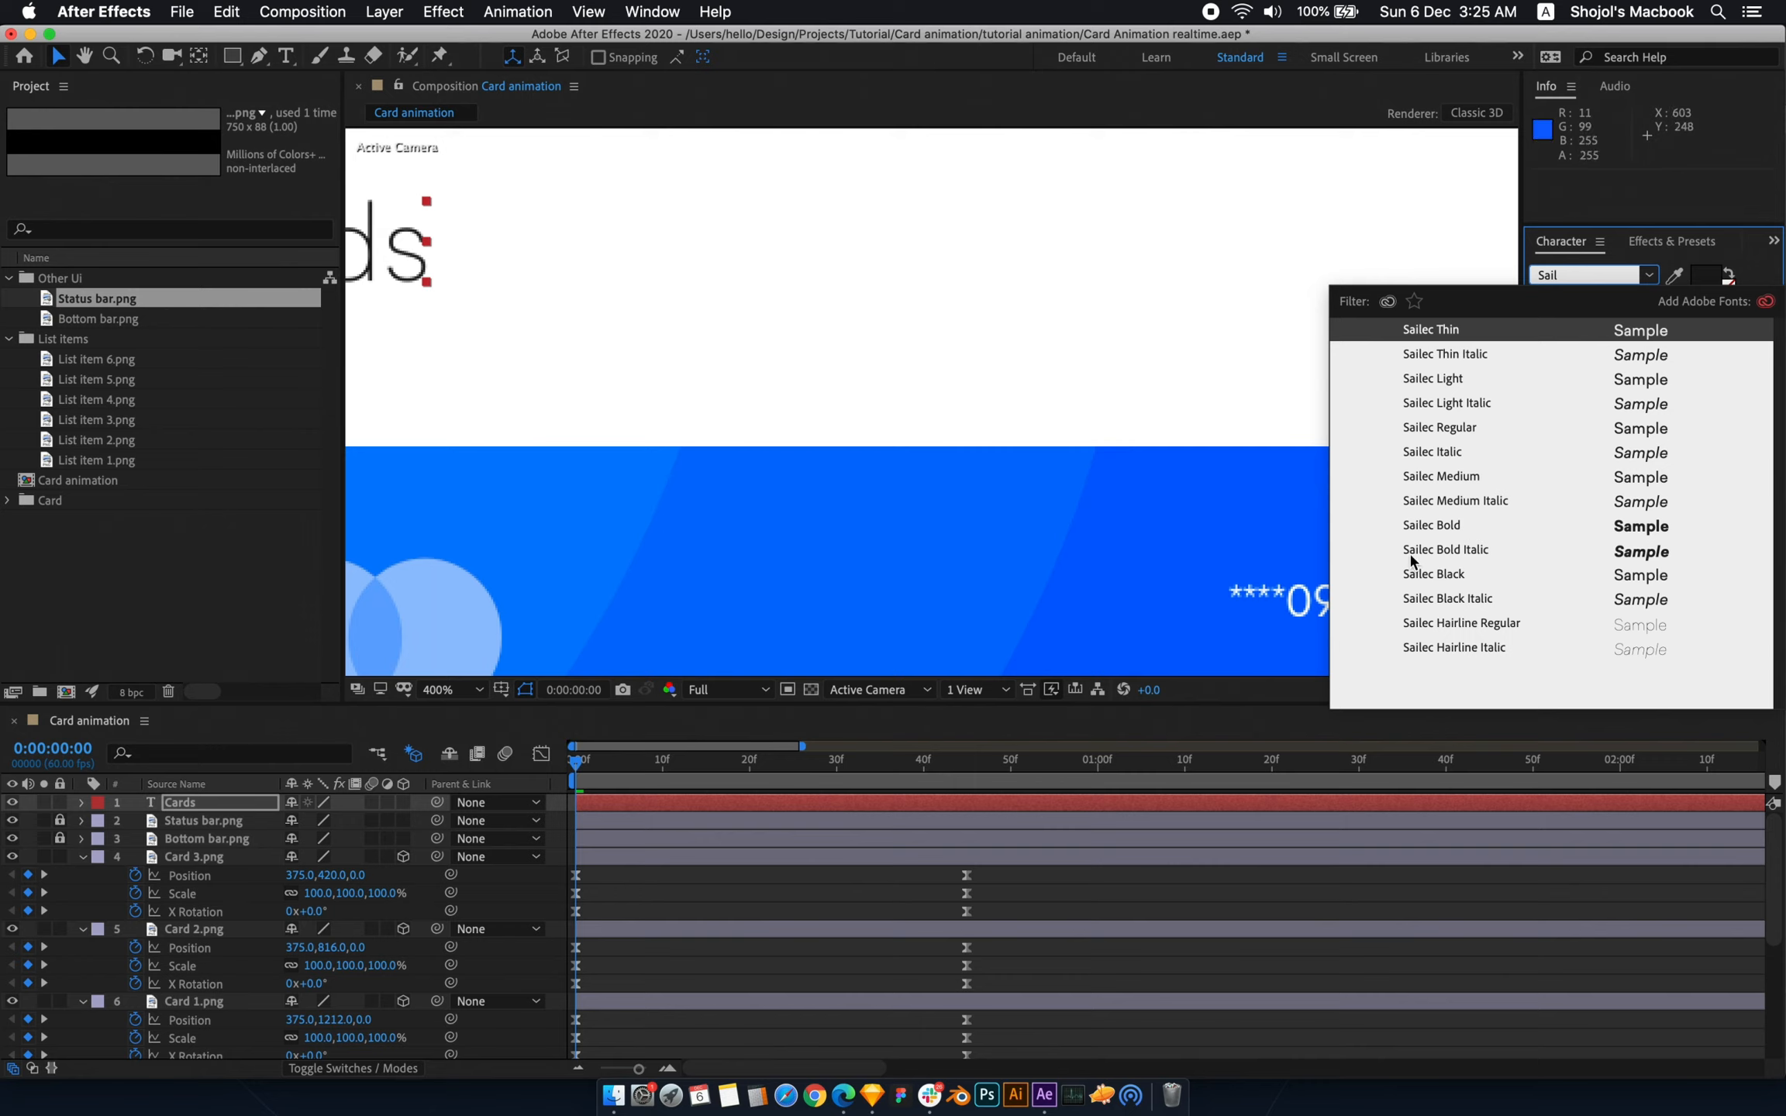
left_click(1407, 527)
scroll(1240, 368, "down", 4)
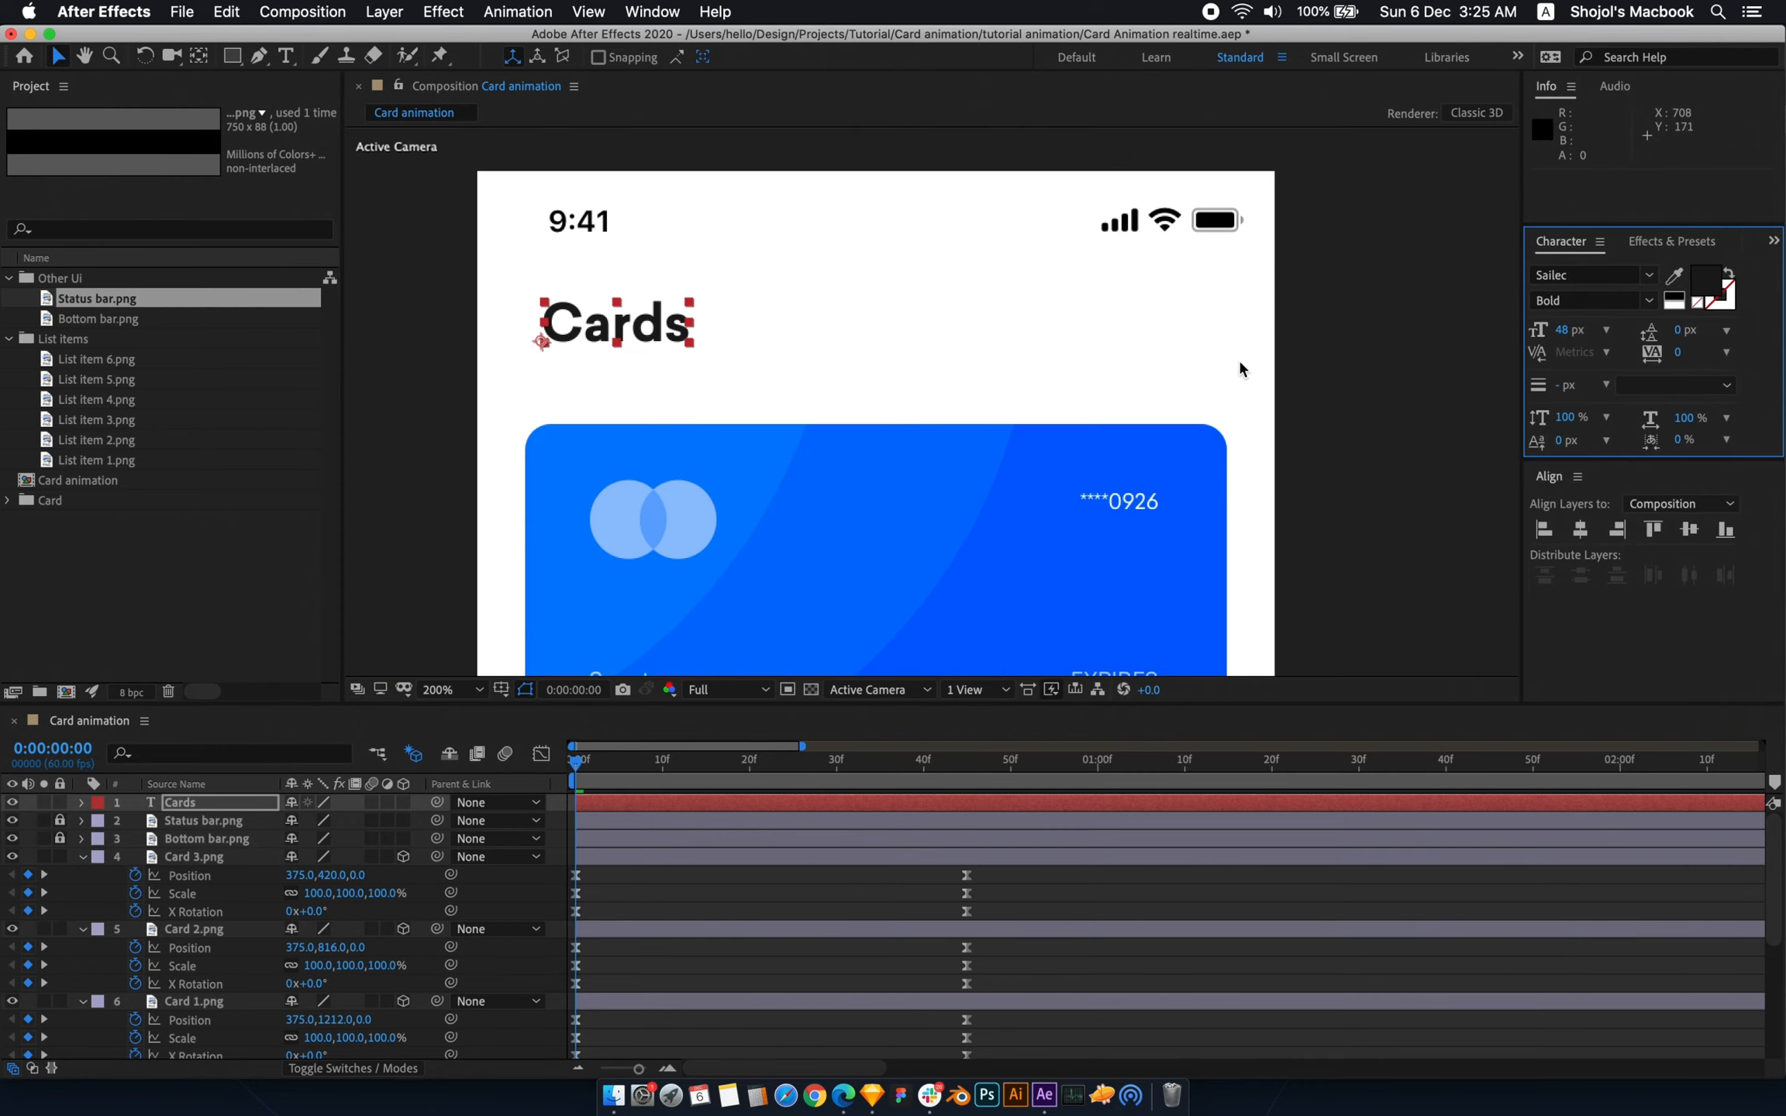
- Reposition the Cards heading just above the blue card, aligned with the card's left edge
left_click(969, 383)
left_click_drag(774, 364, 762, 382)
left_click(636, 415)
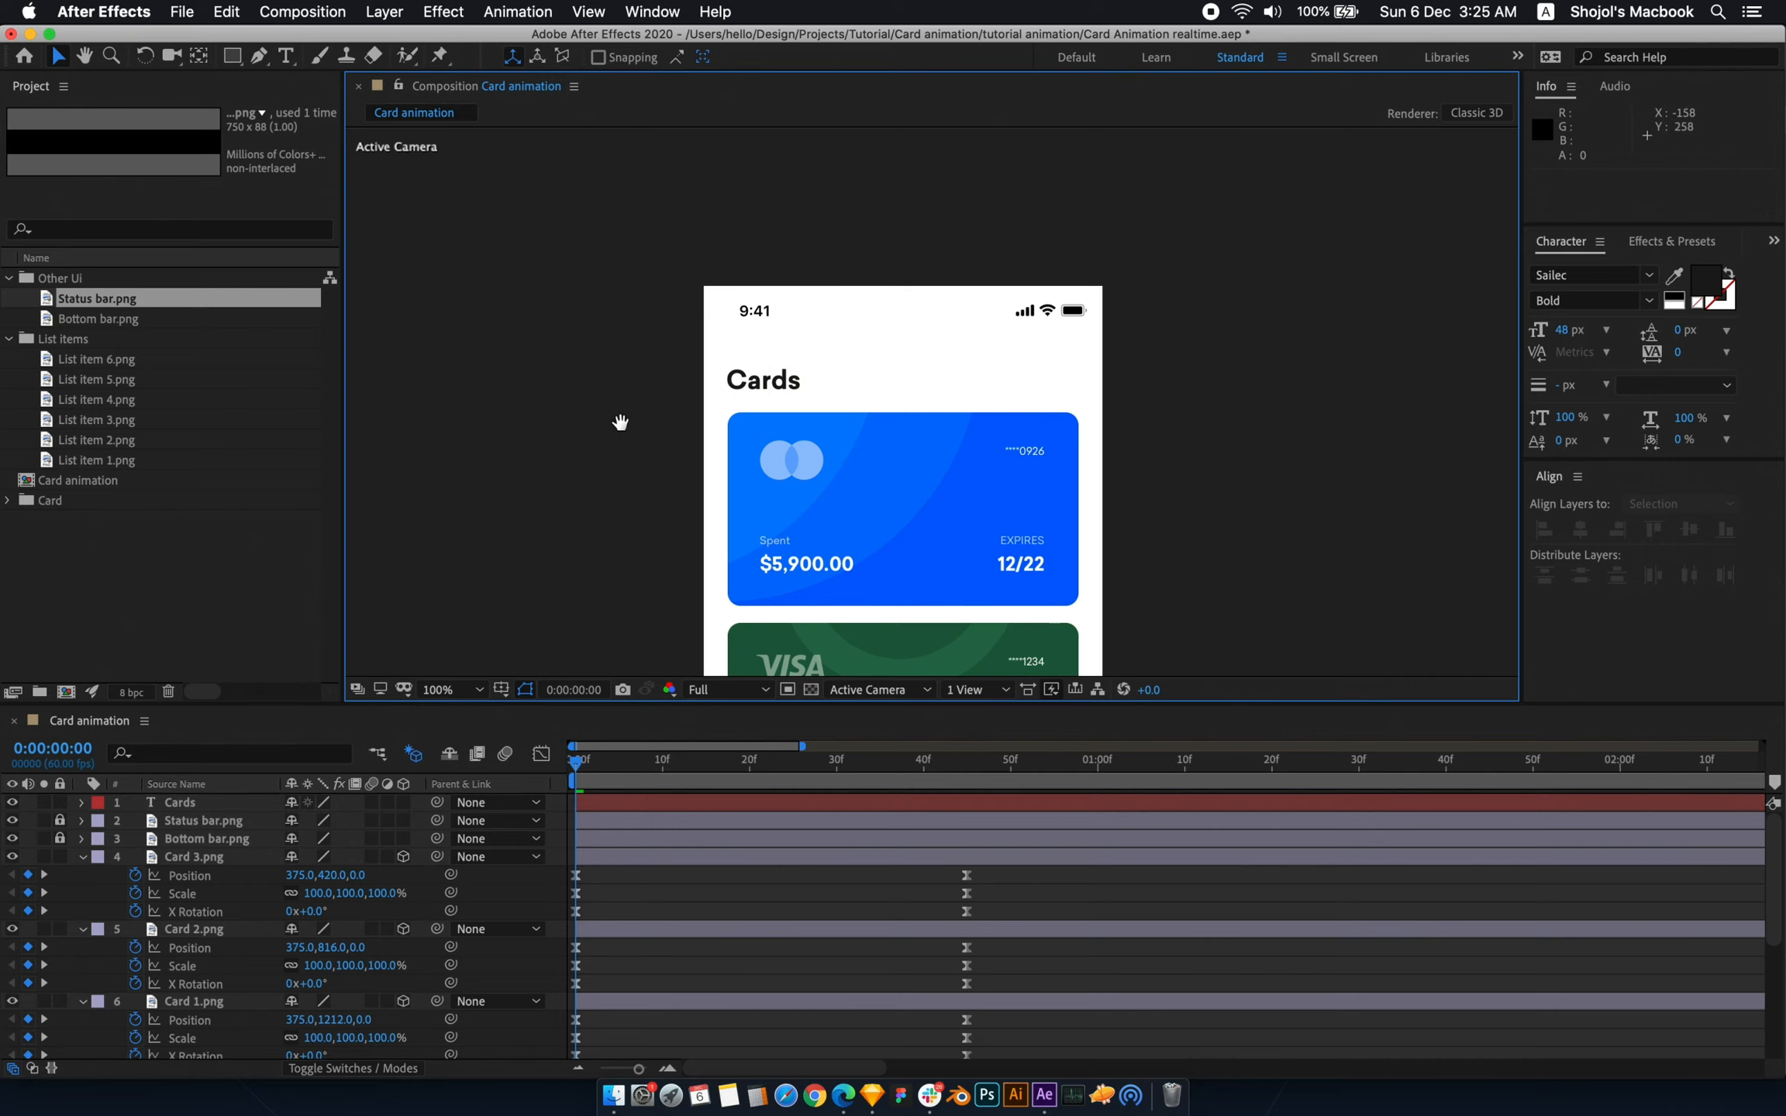
- Scrub the opening frames to examine how the rising cards meet the Cards heading, and return to the start
key("space")
left_click_drag(617, 423, 643, 356)
key("period")
left_click_drag(557, 270, 568, 269)
key("comma")
left_click(1175, 399)
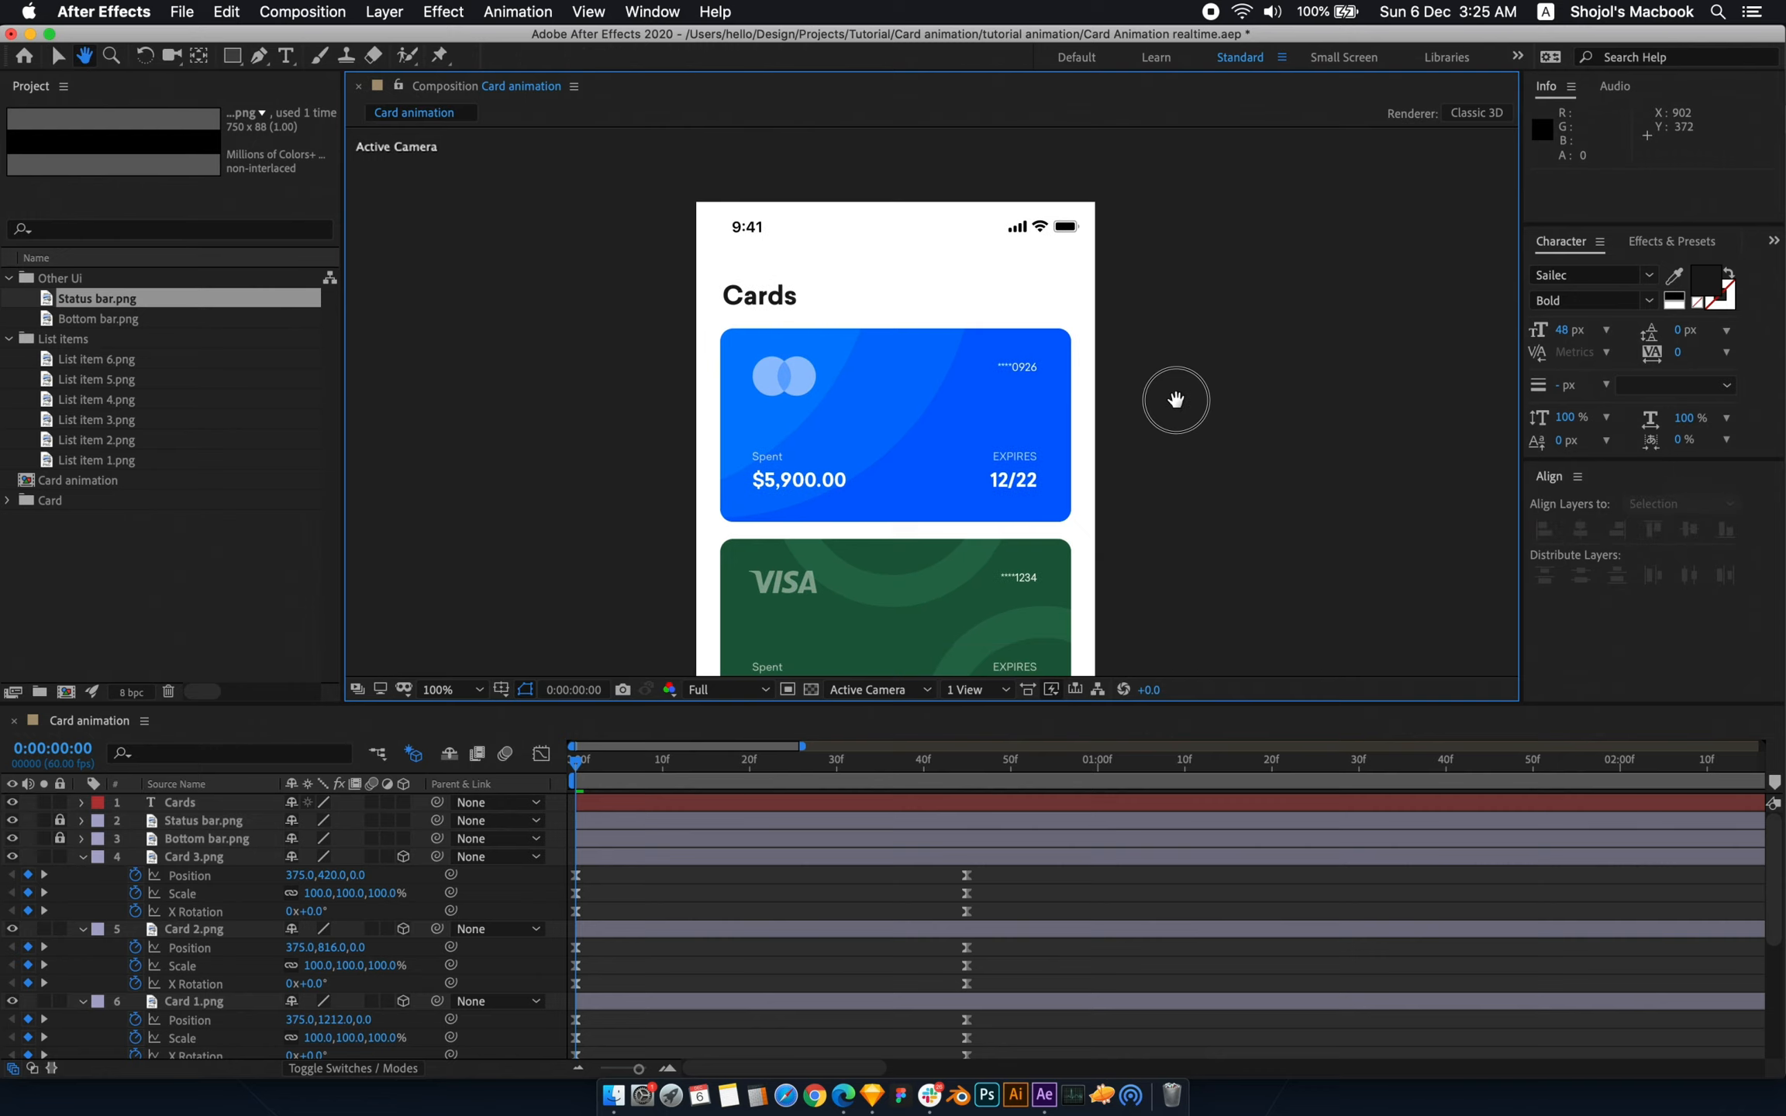
left_click(800, 398)
left_click(546, 390)
key("space")
left_click_drag(853, 290, 833, 263)
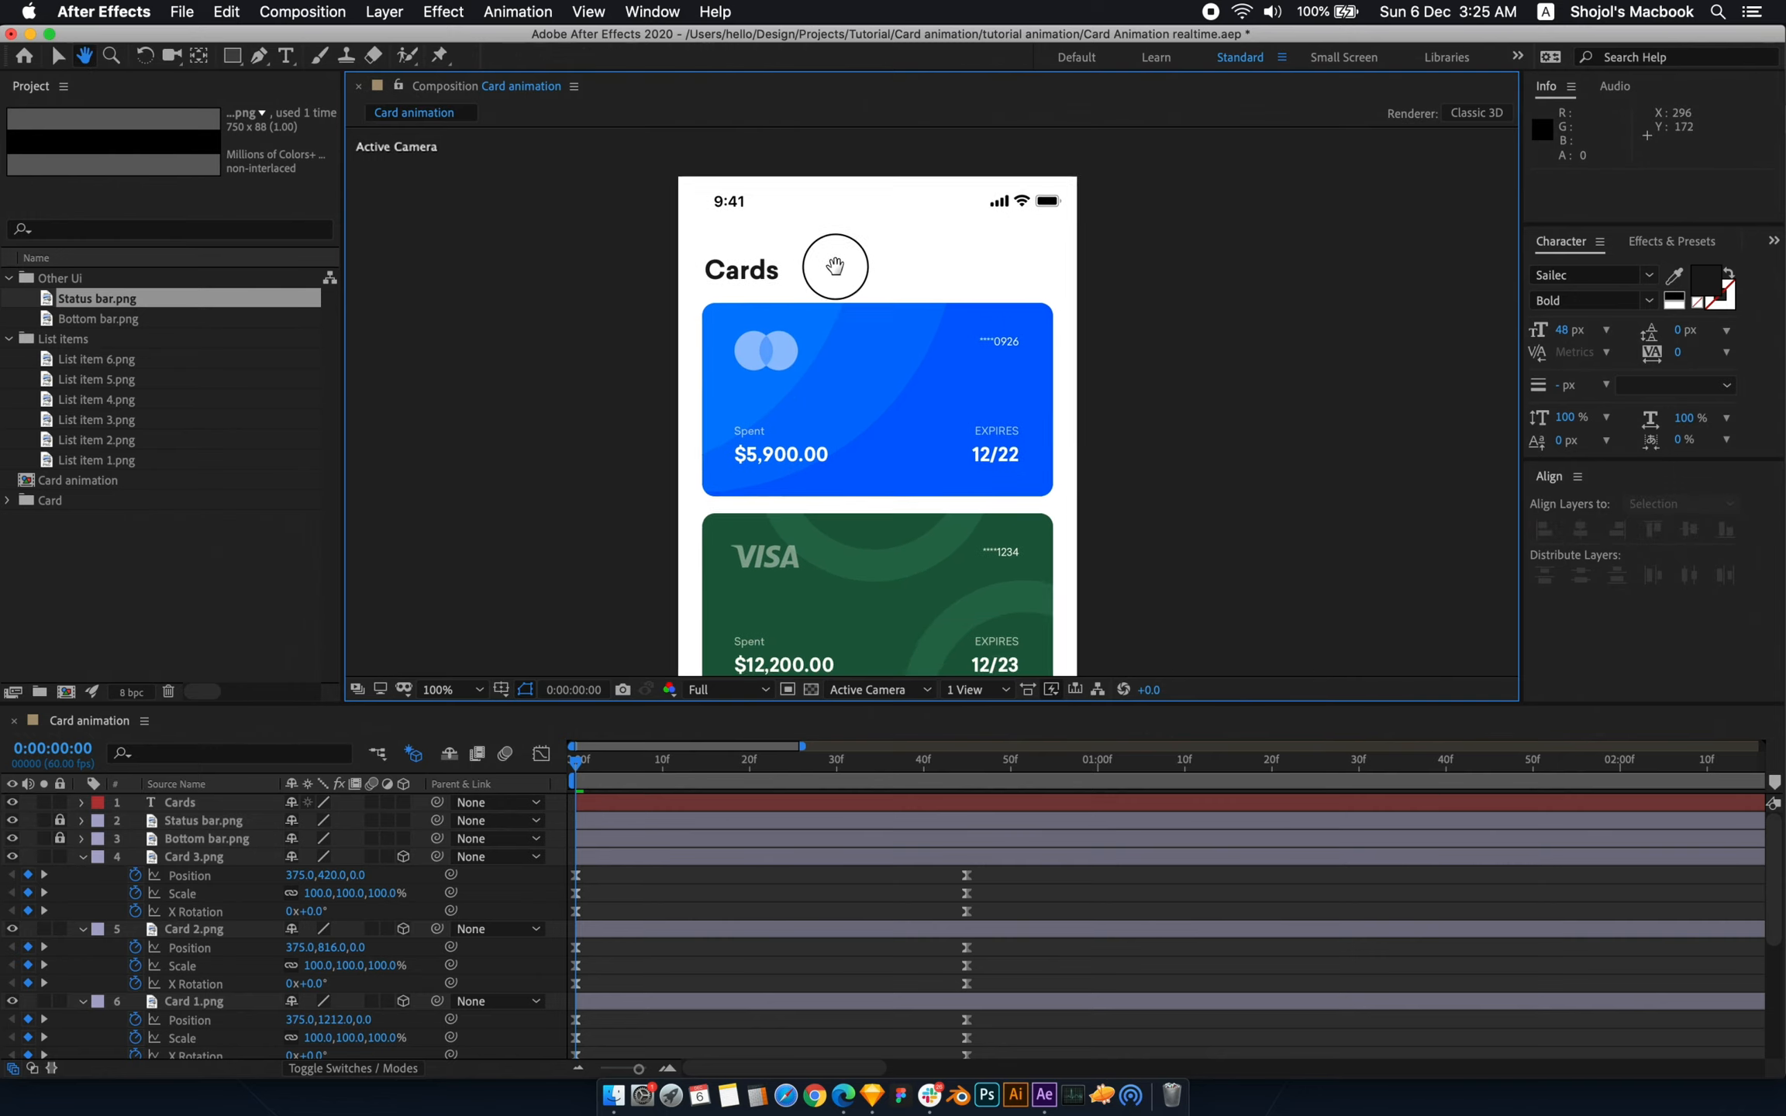
left_click_drag(582, 767, 651, 794)
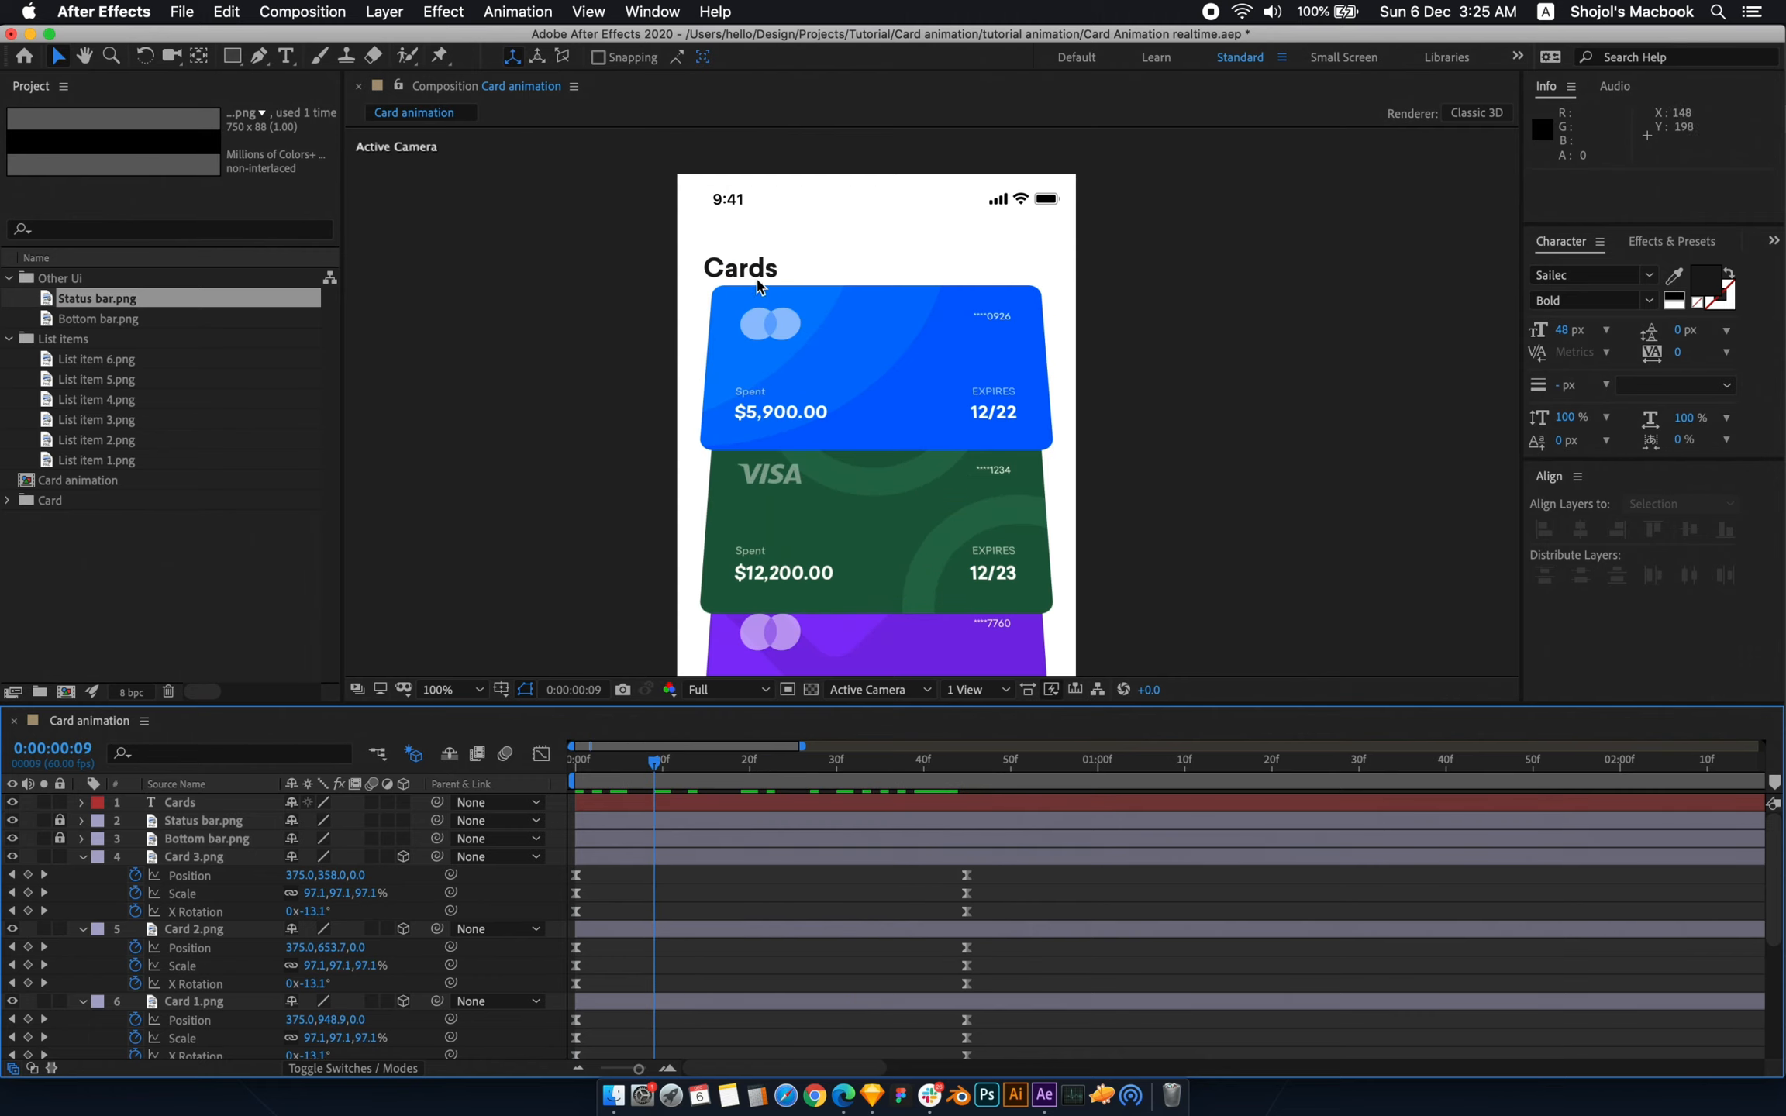
left_click_drag(662, 763, 575, 762)
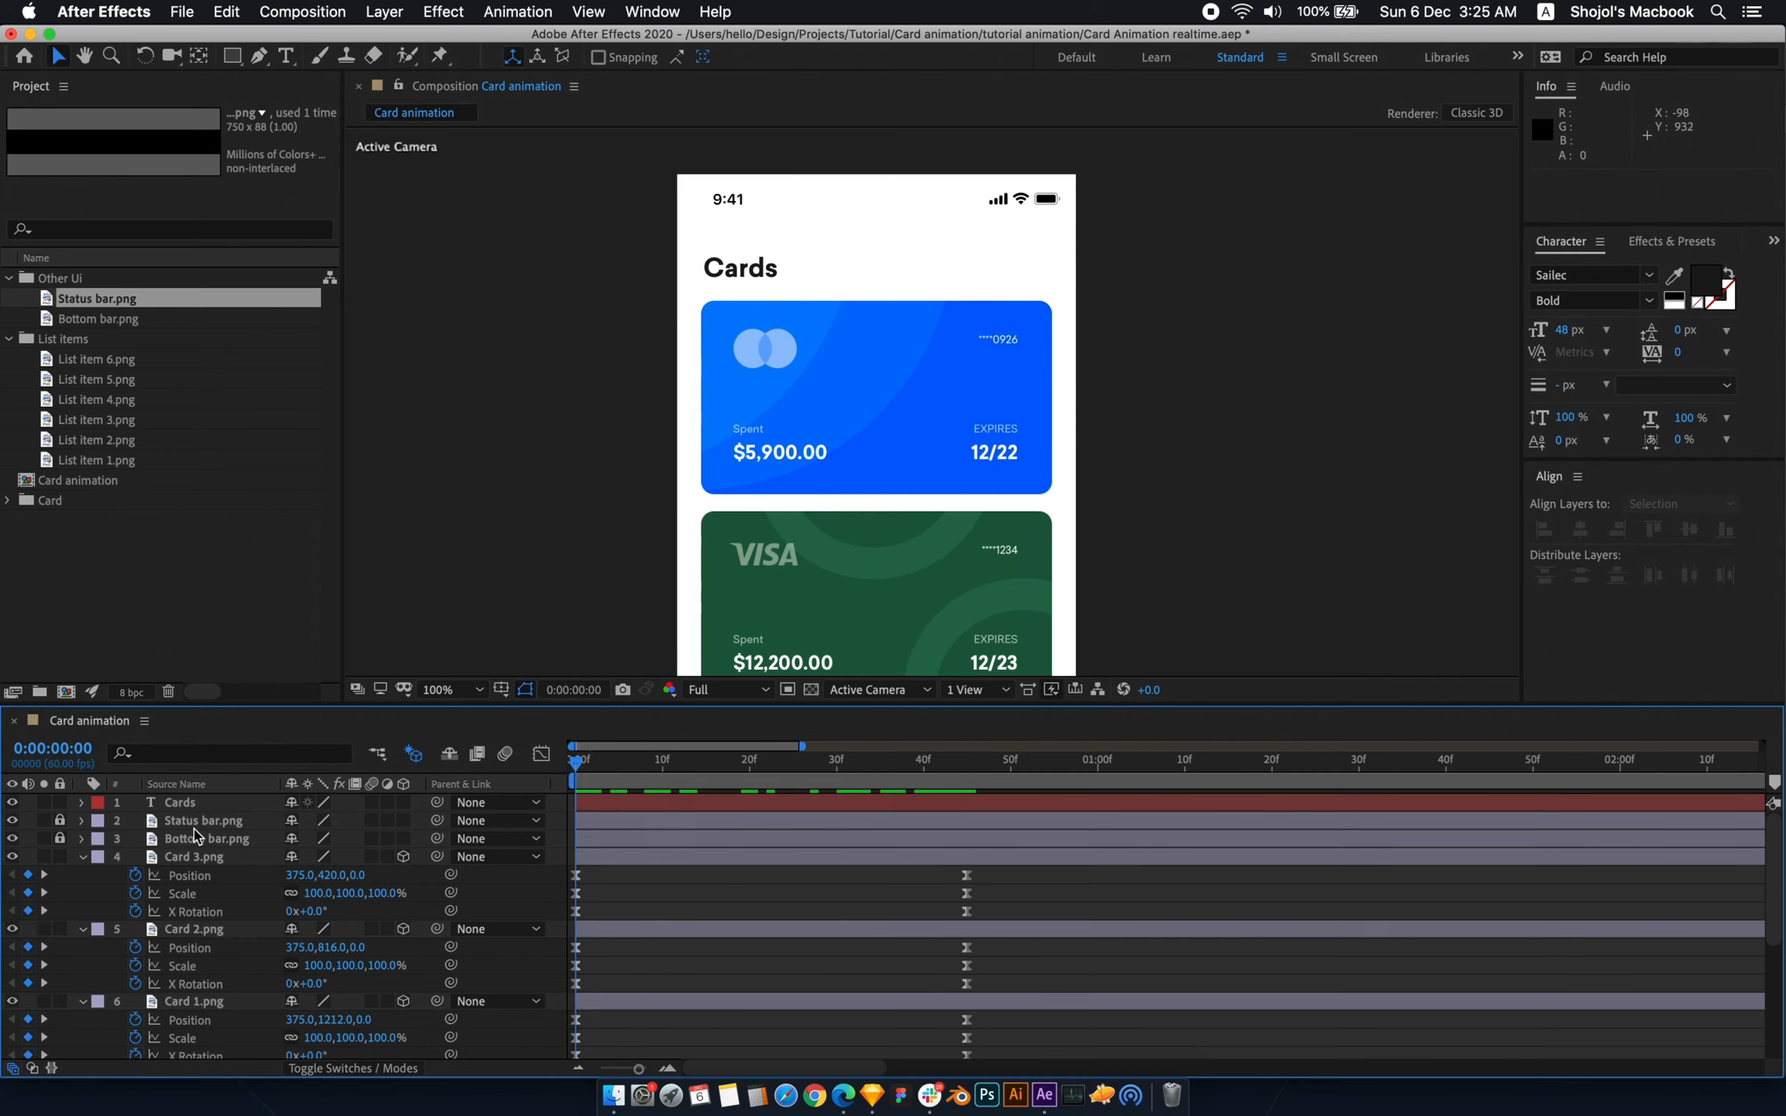
- Add Position and Opacity keyframes to the Cards text layer at 0:00:00:00
left_click(205, 803)
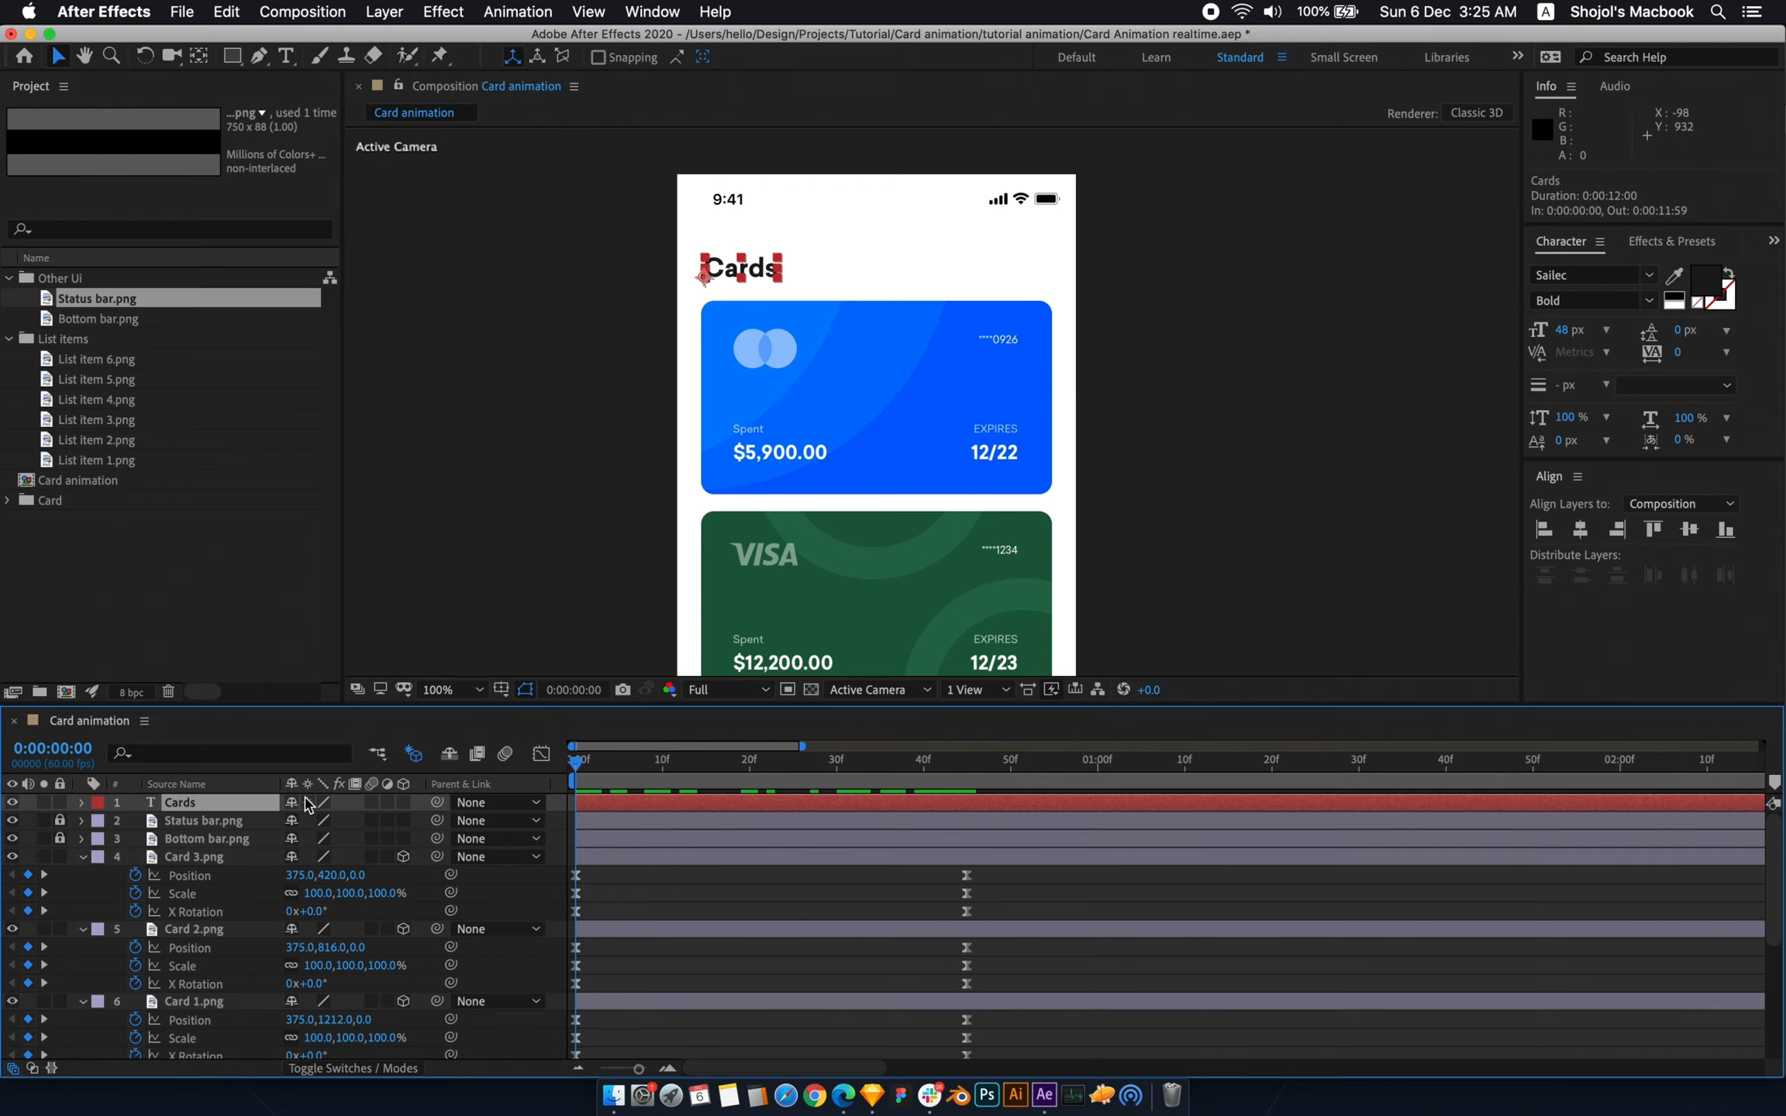
key("p")
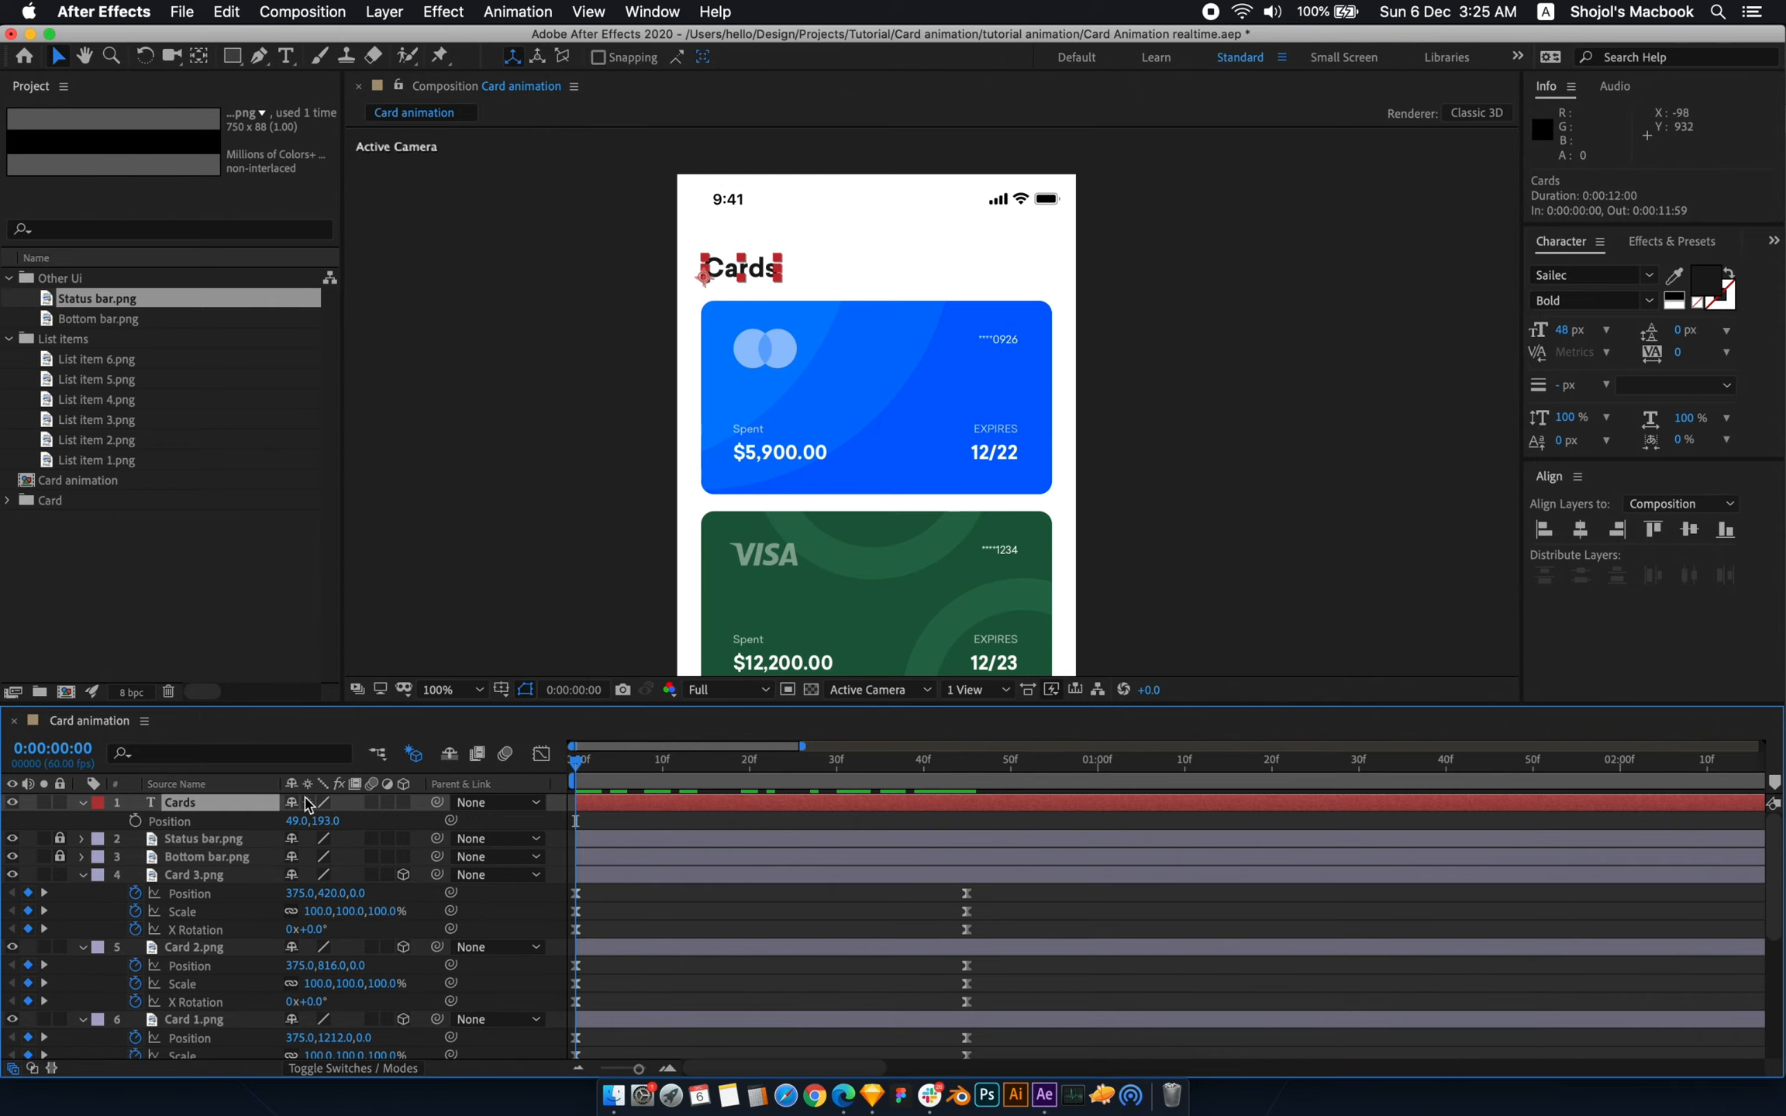
key("shift+t")
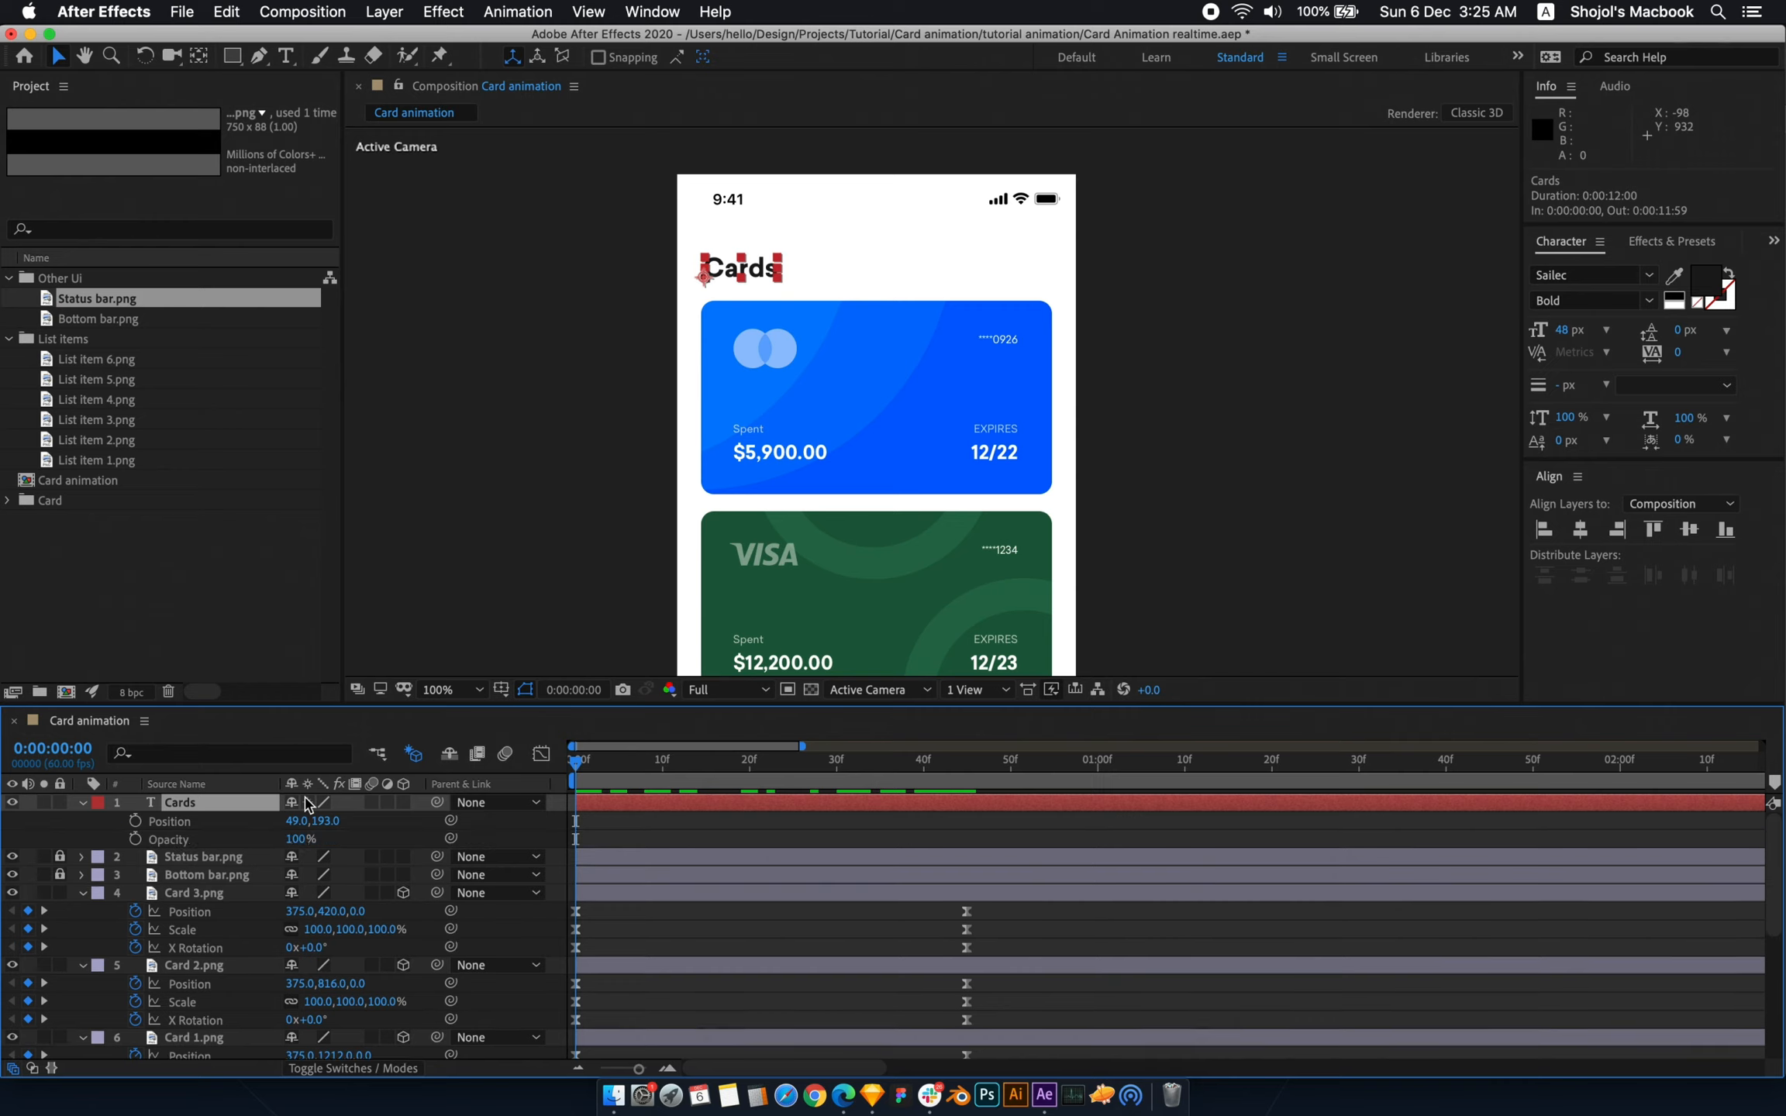
left_click(135, 822)
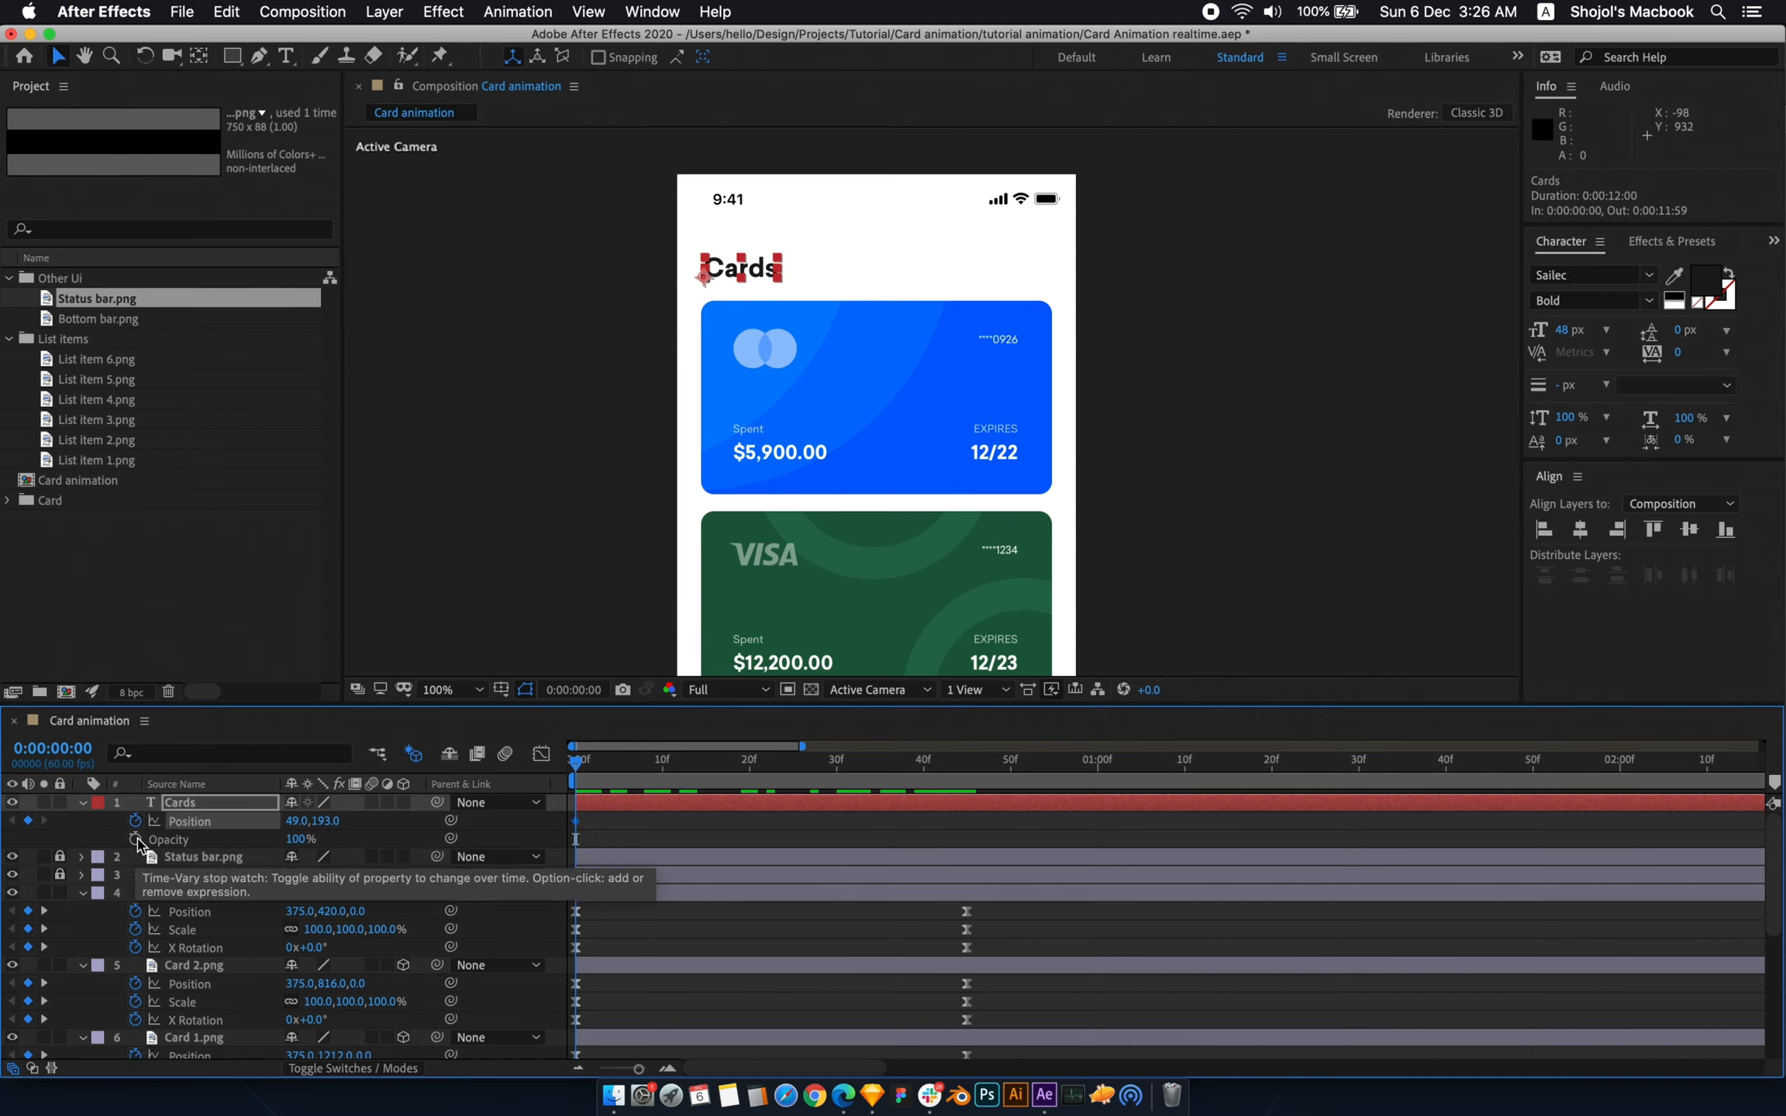
left_click(135, 839)
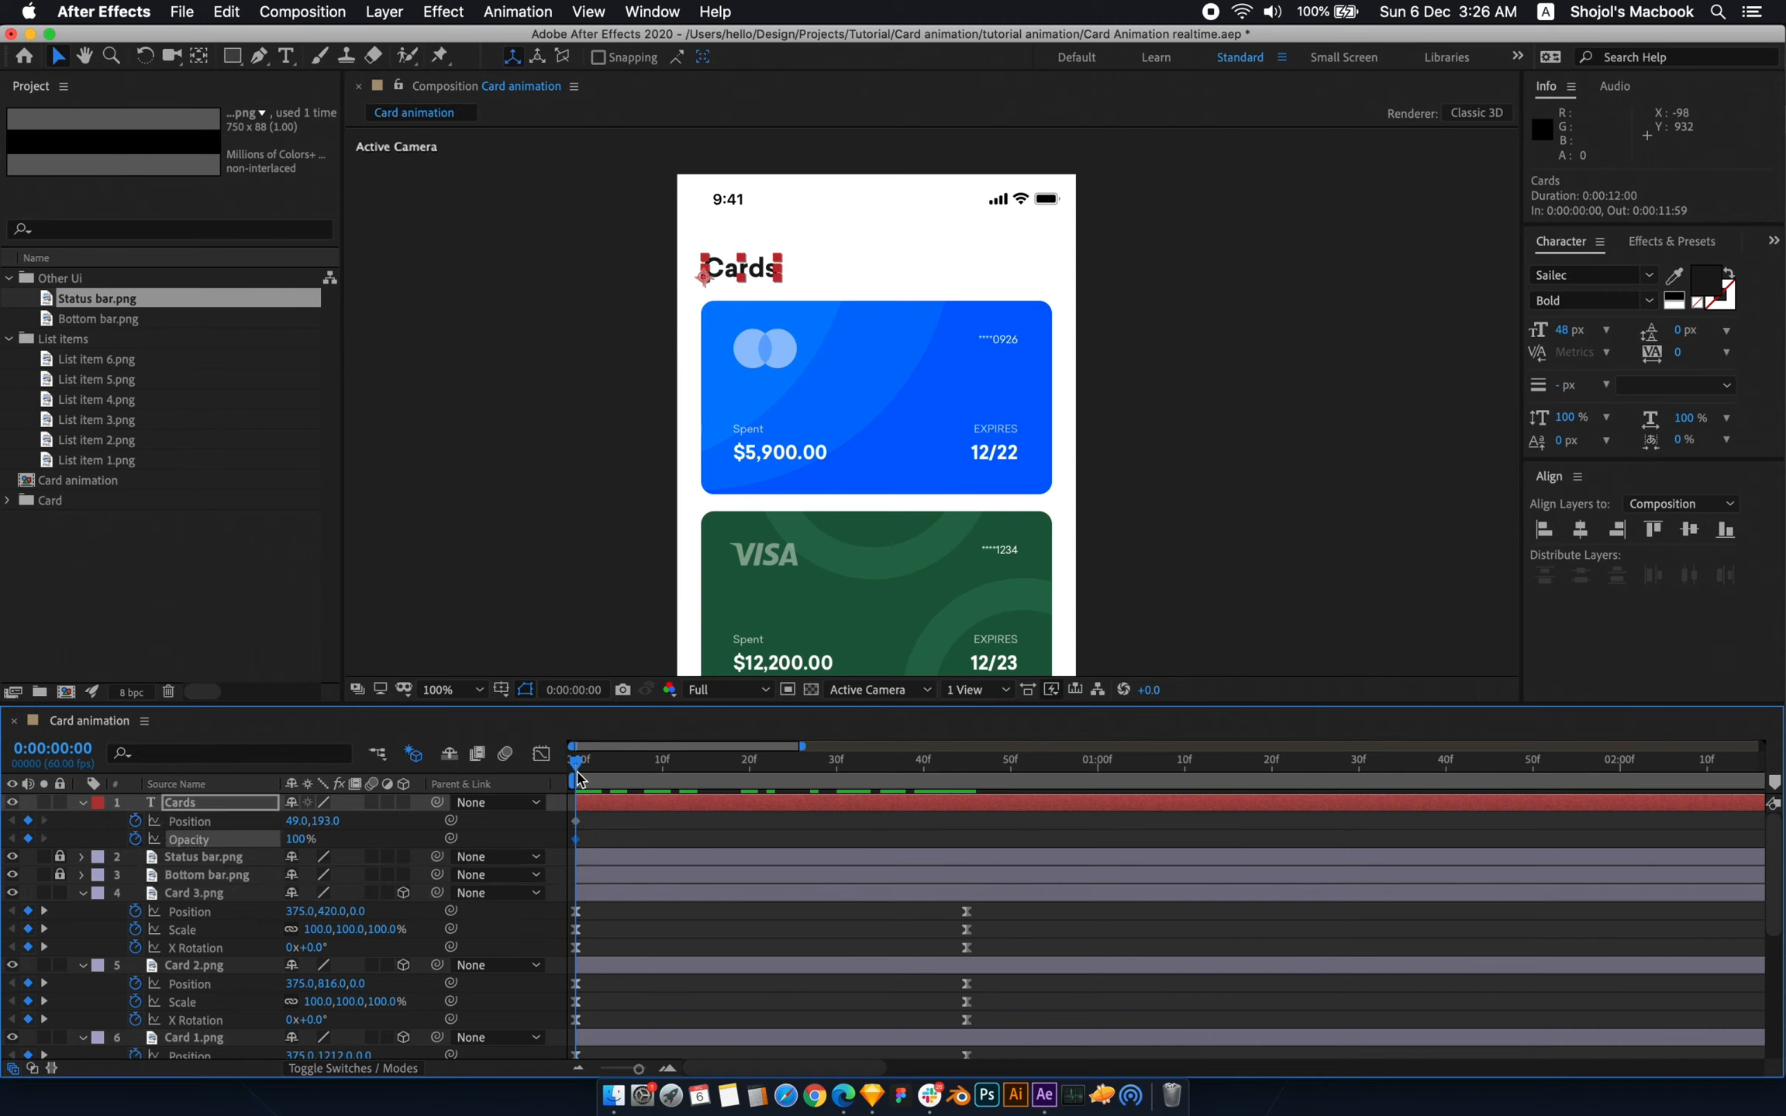
- At 0:00:00:45, move the Cards text straight up to 49, 135 and lower its opacity to 2%
left_click_drag(575, 771, 965, 812)
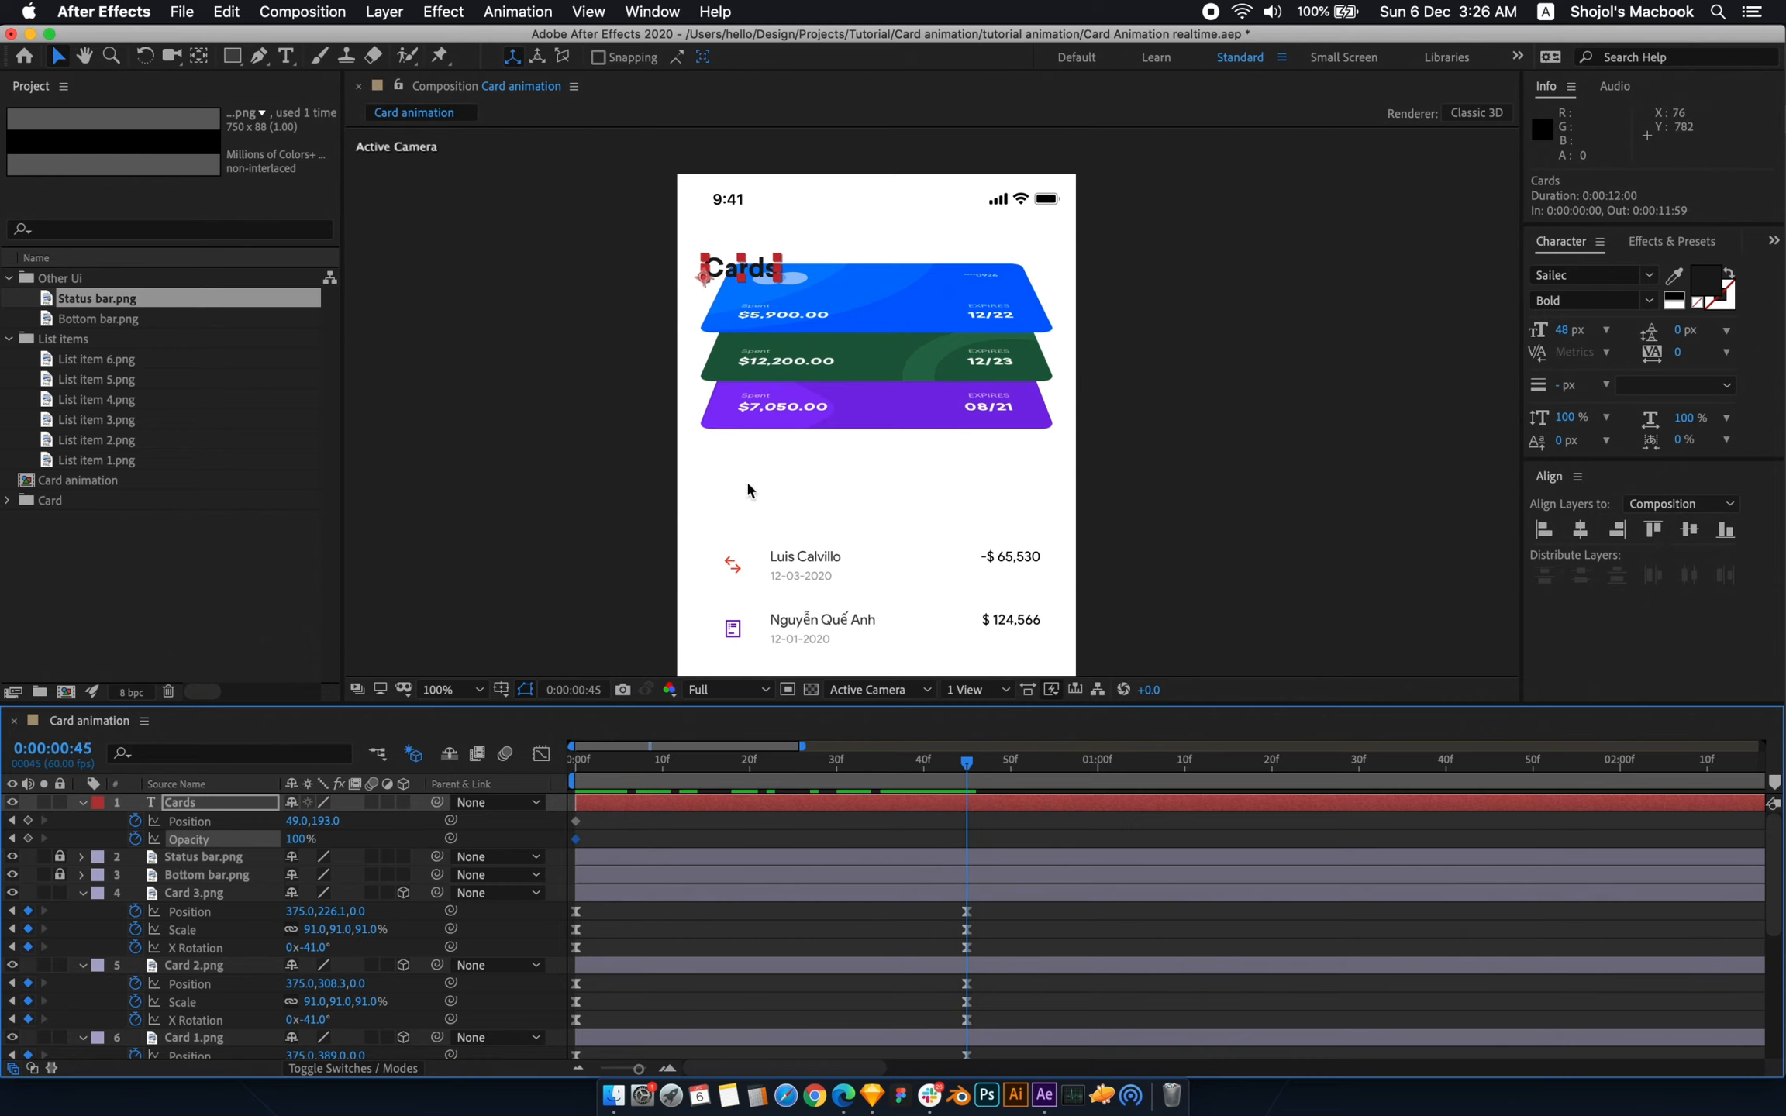
key("period")
left_click_drag(822, 262, 888, 488)
left_click_drag(601, 359, 601, 261)
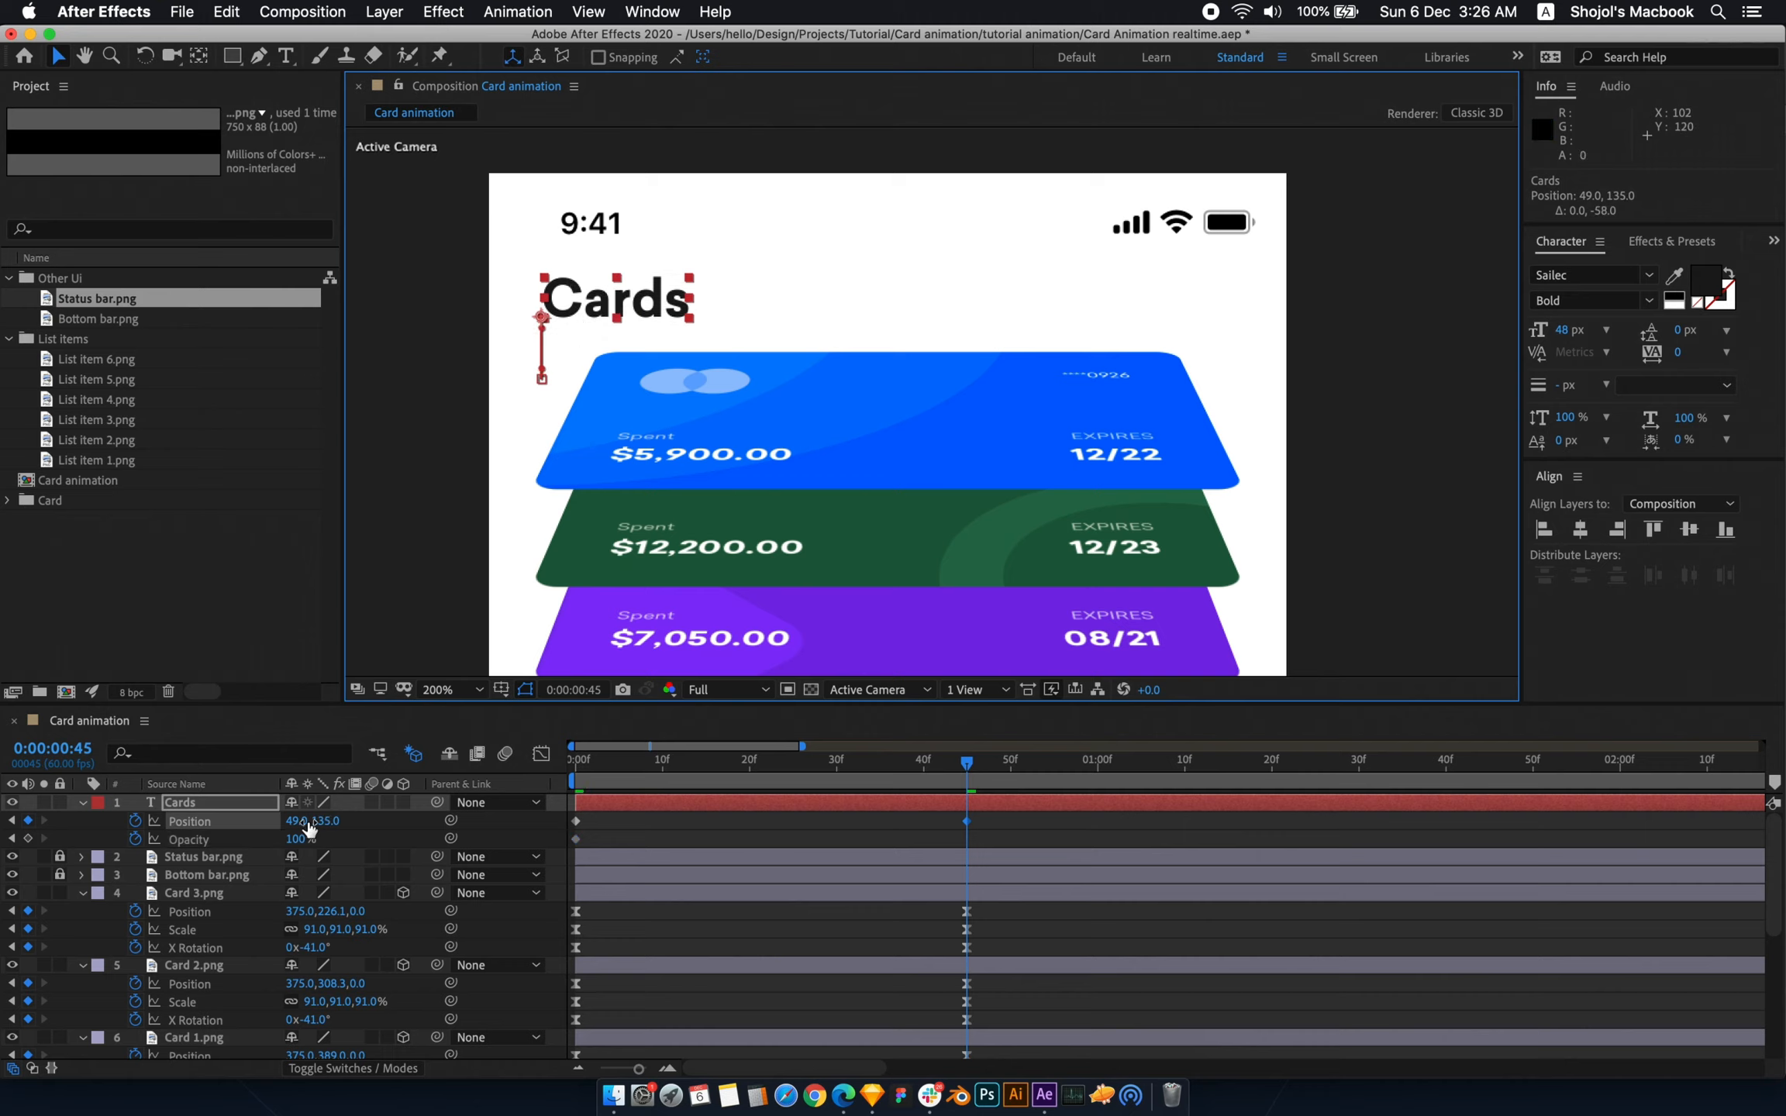
left_click_drag(303, 839, 2, 838)
left_click(677, 838)
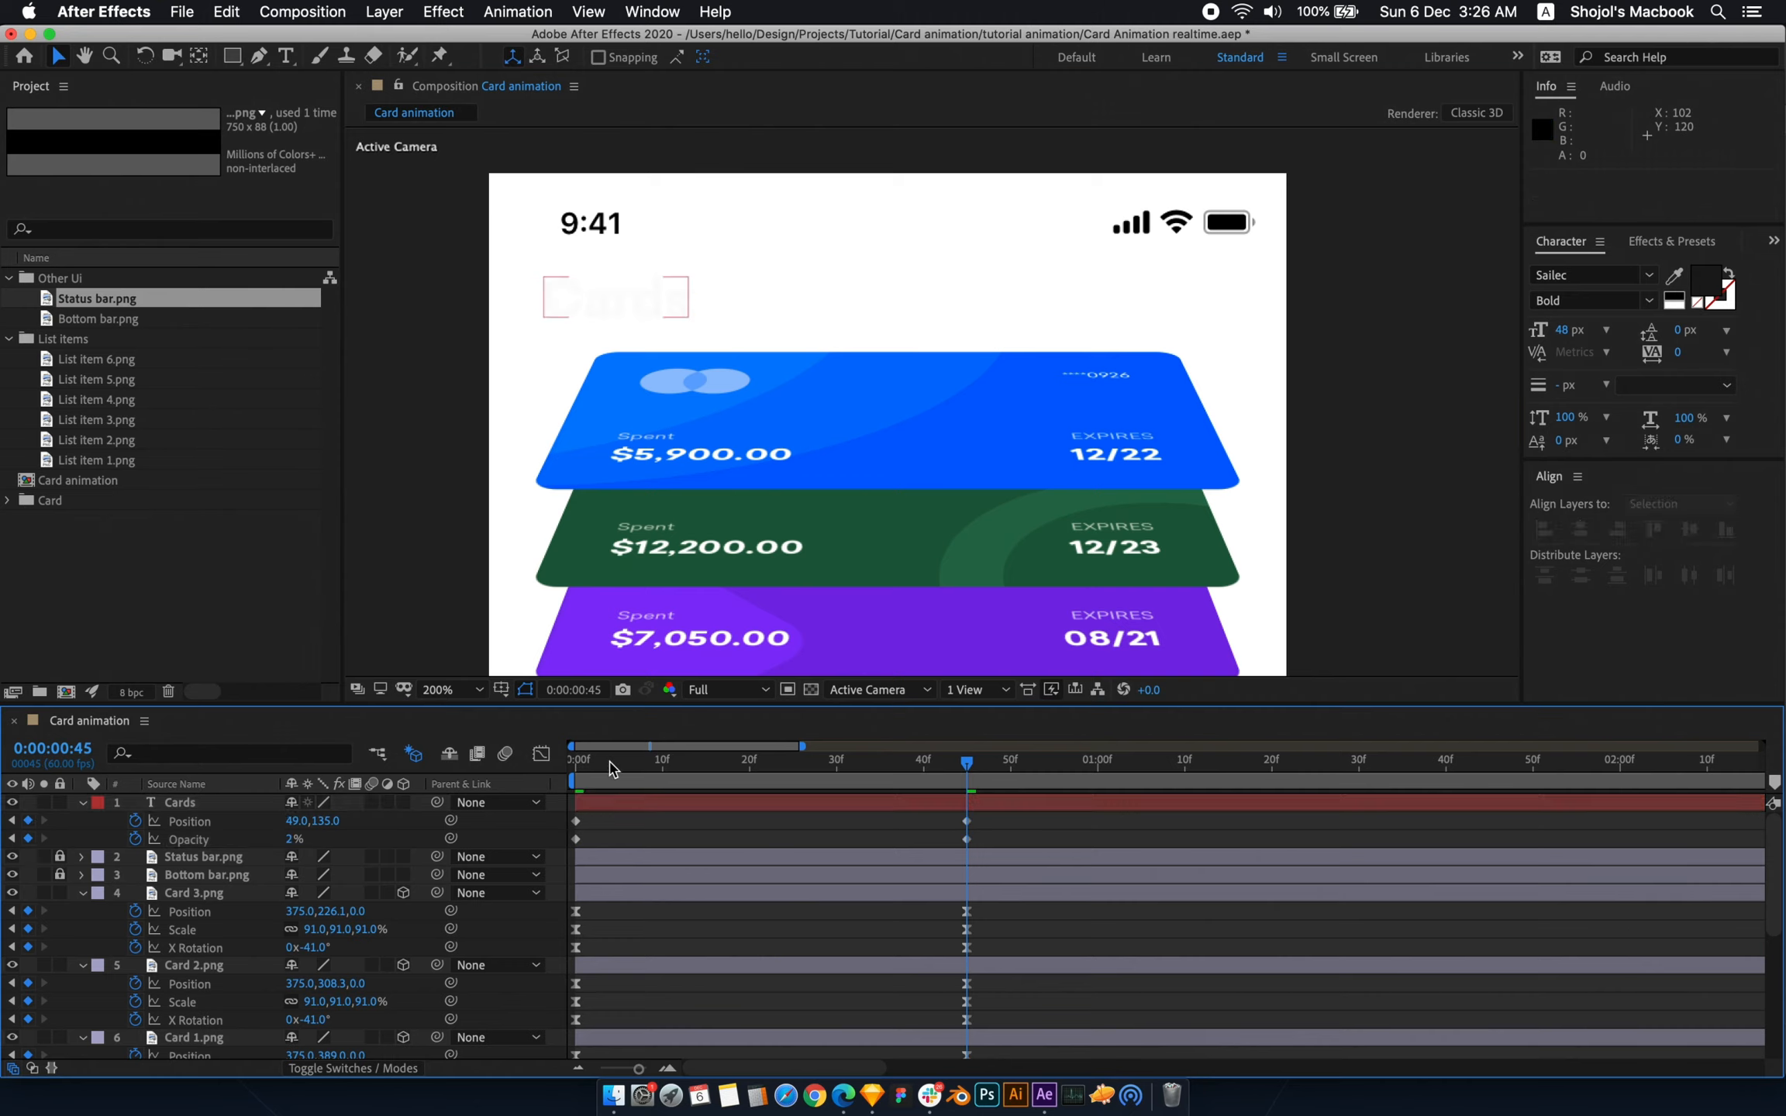
- Apply Easy Ease to all Position and Opacity keyframes of the Cards text layer
left_click_drag(1008, 812, 930, 846)
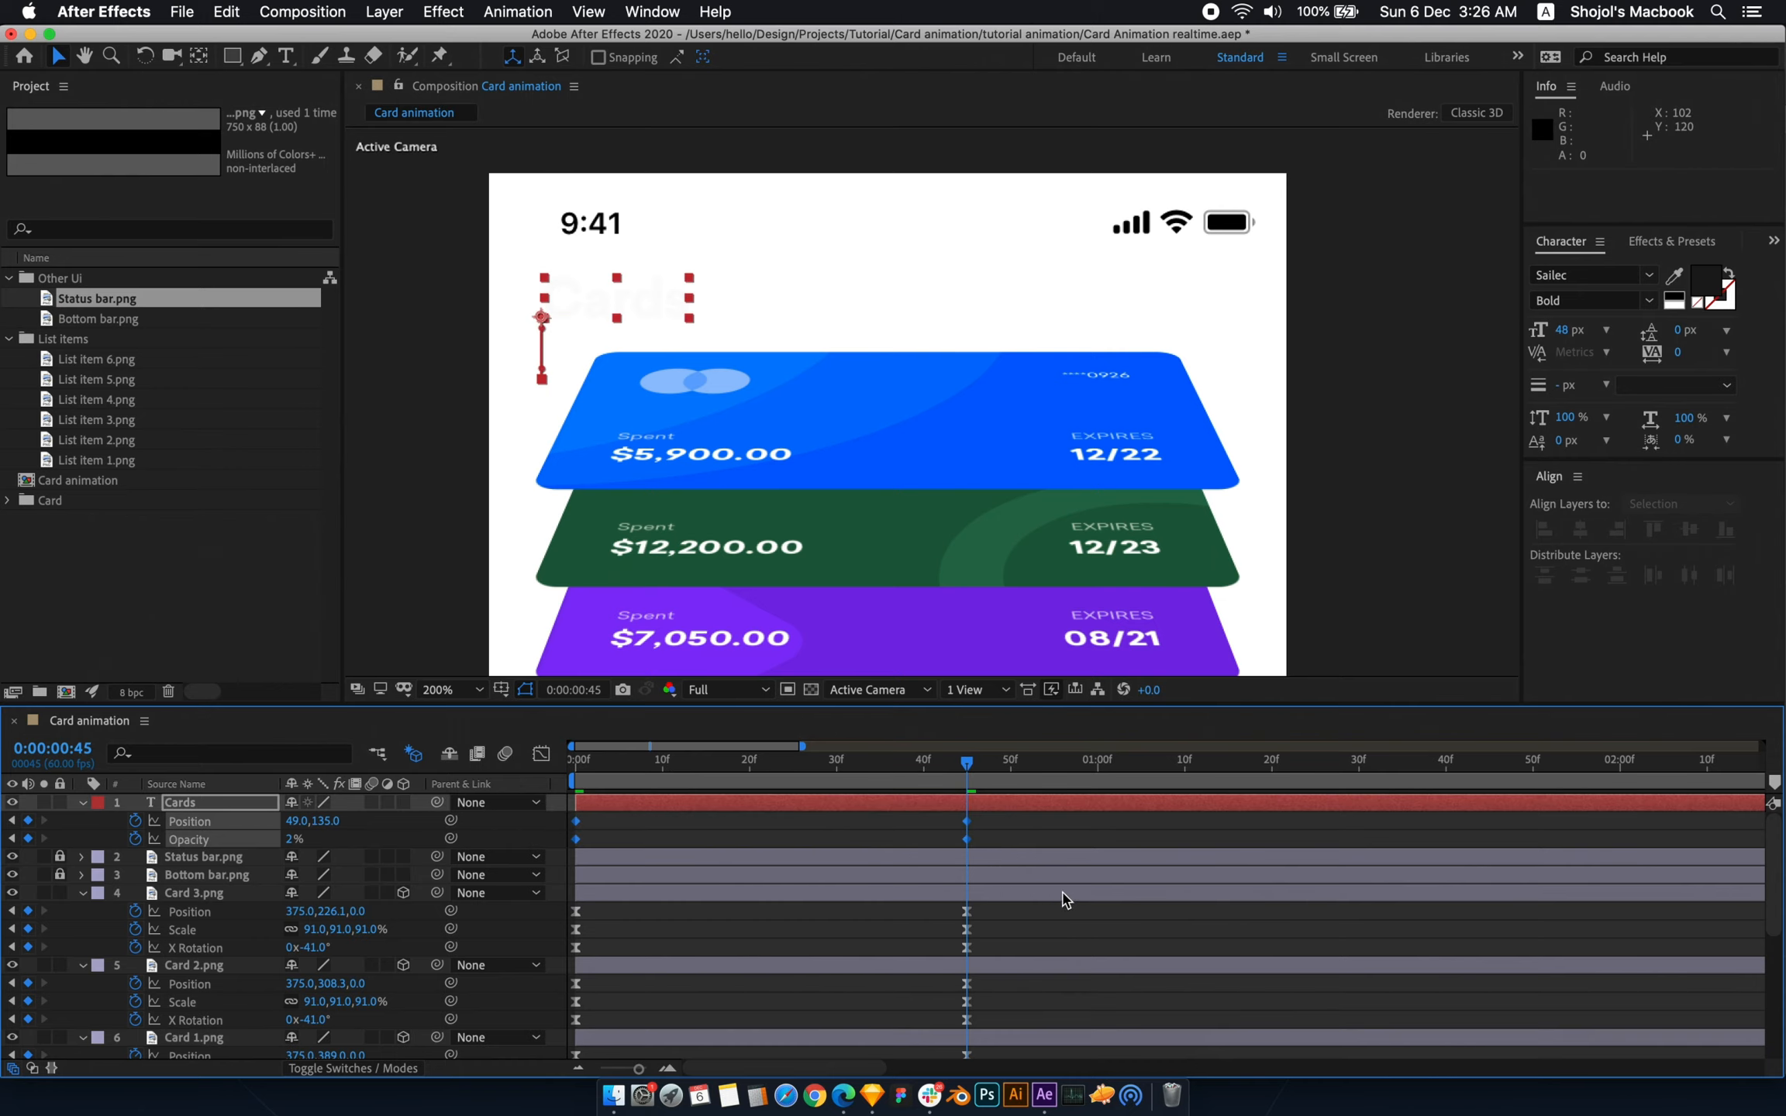
right_click(961, 843)
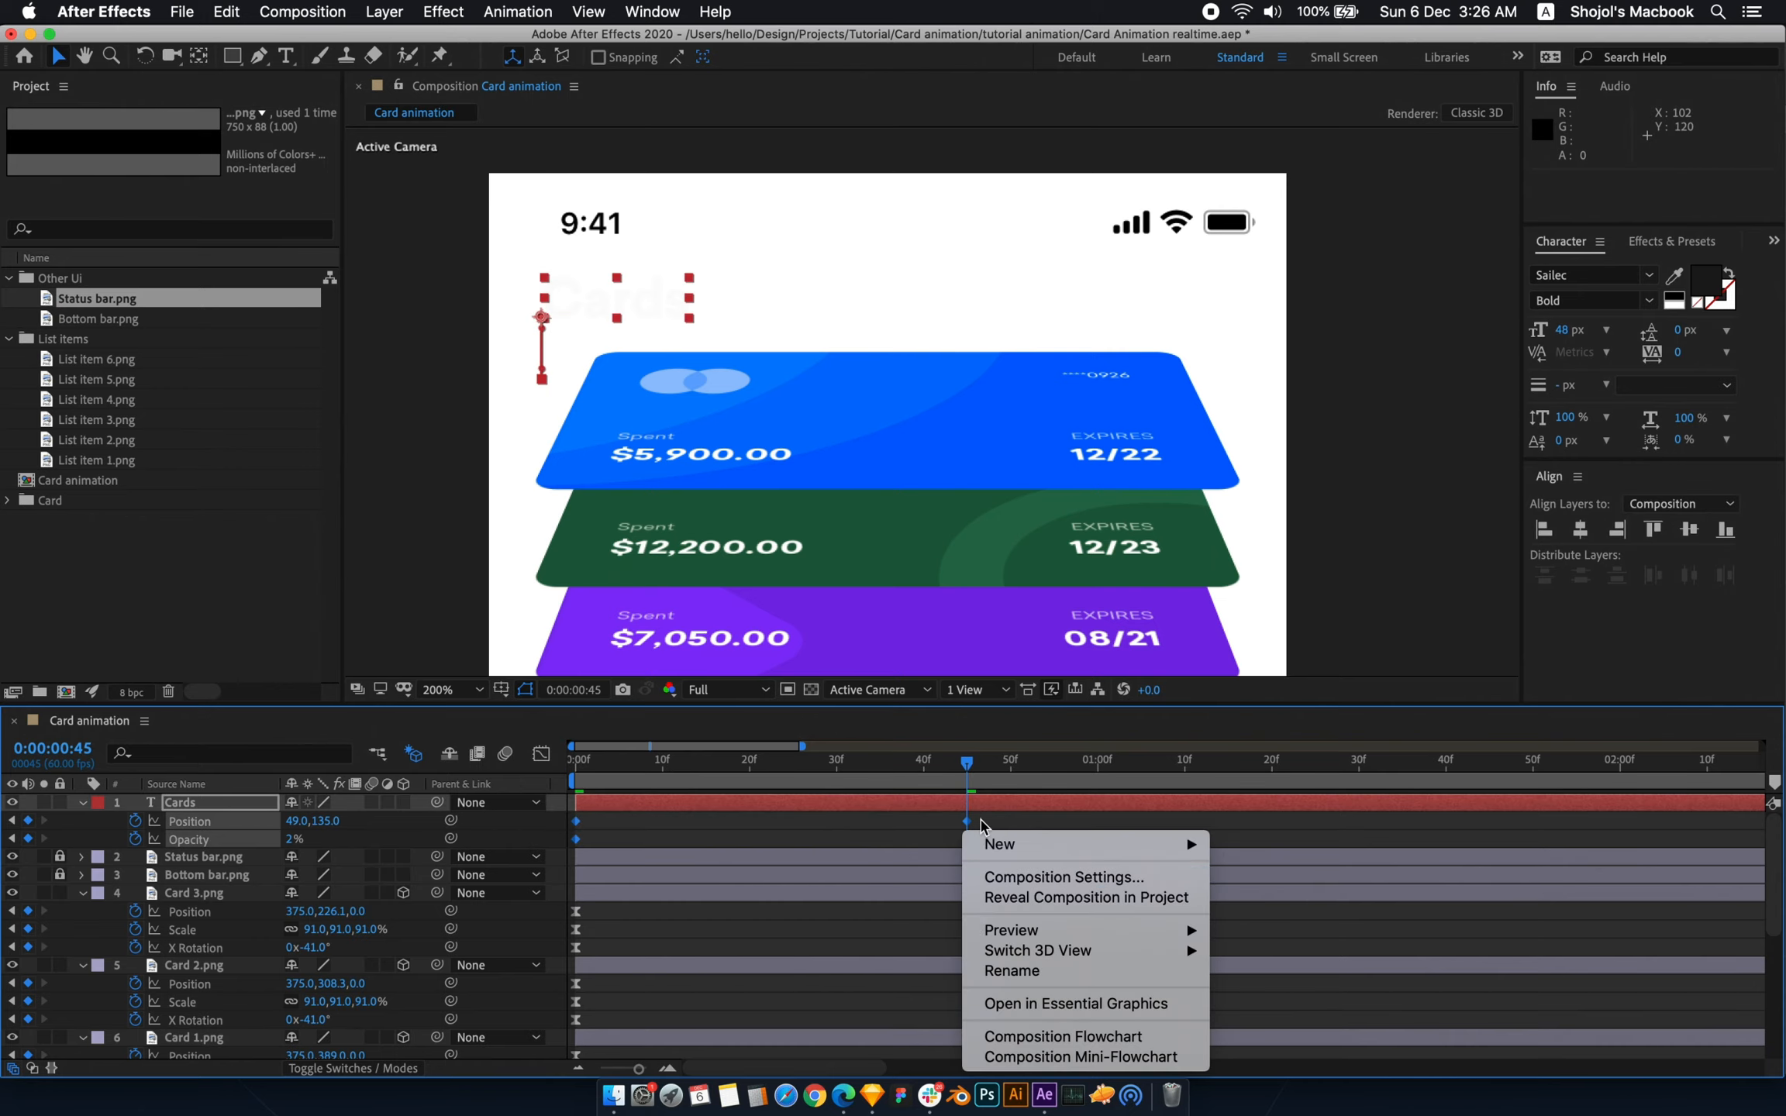
left_click(974, 820)
right_click(967, 820)
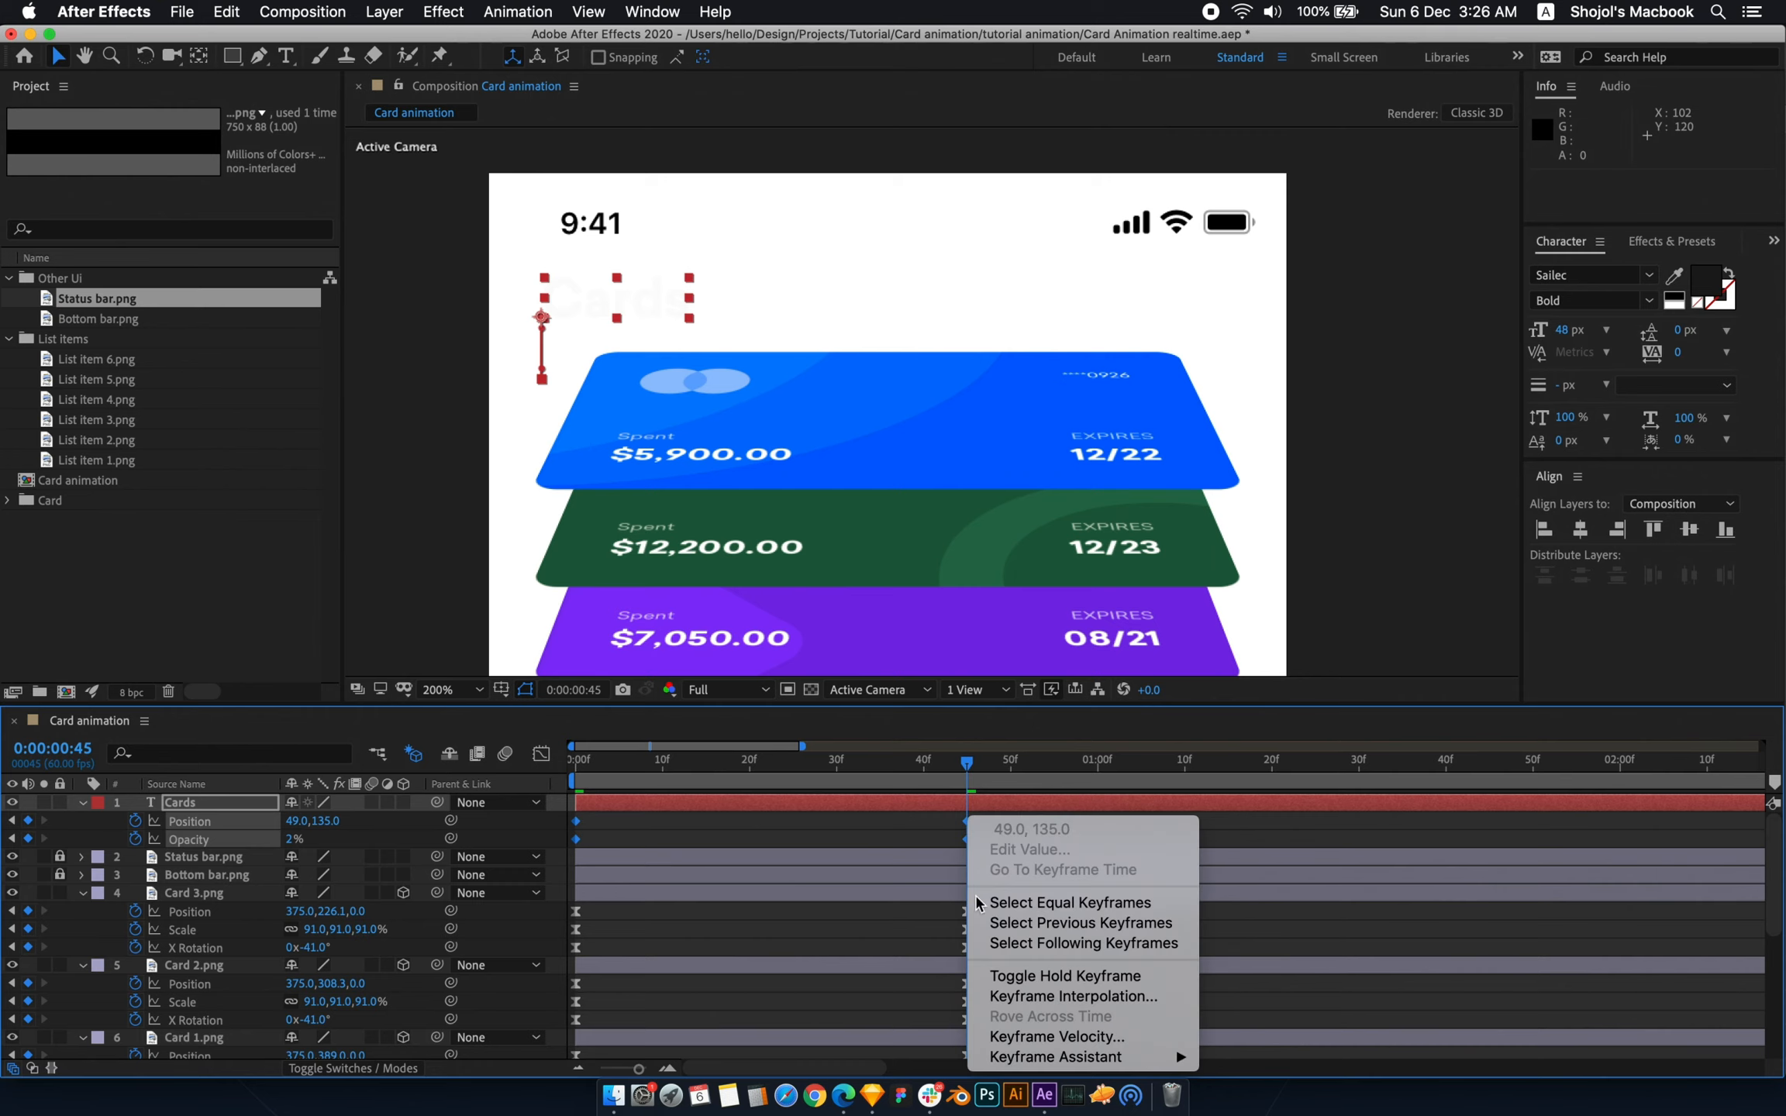
mouse_move(997, 1067)
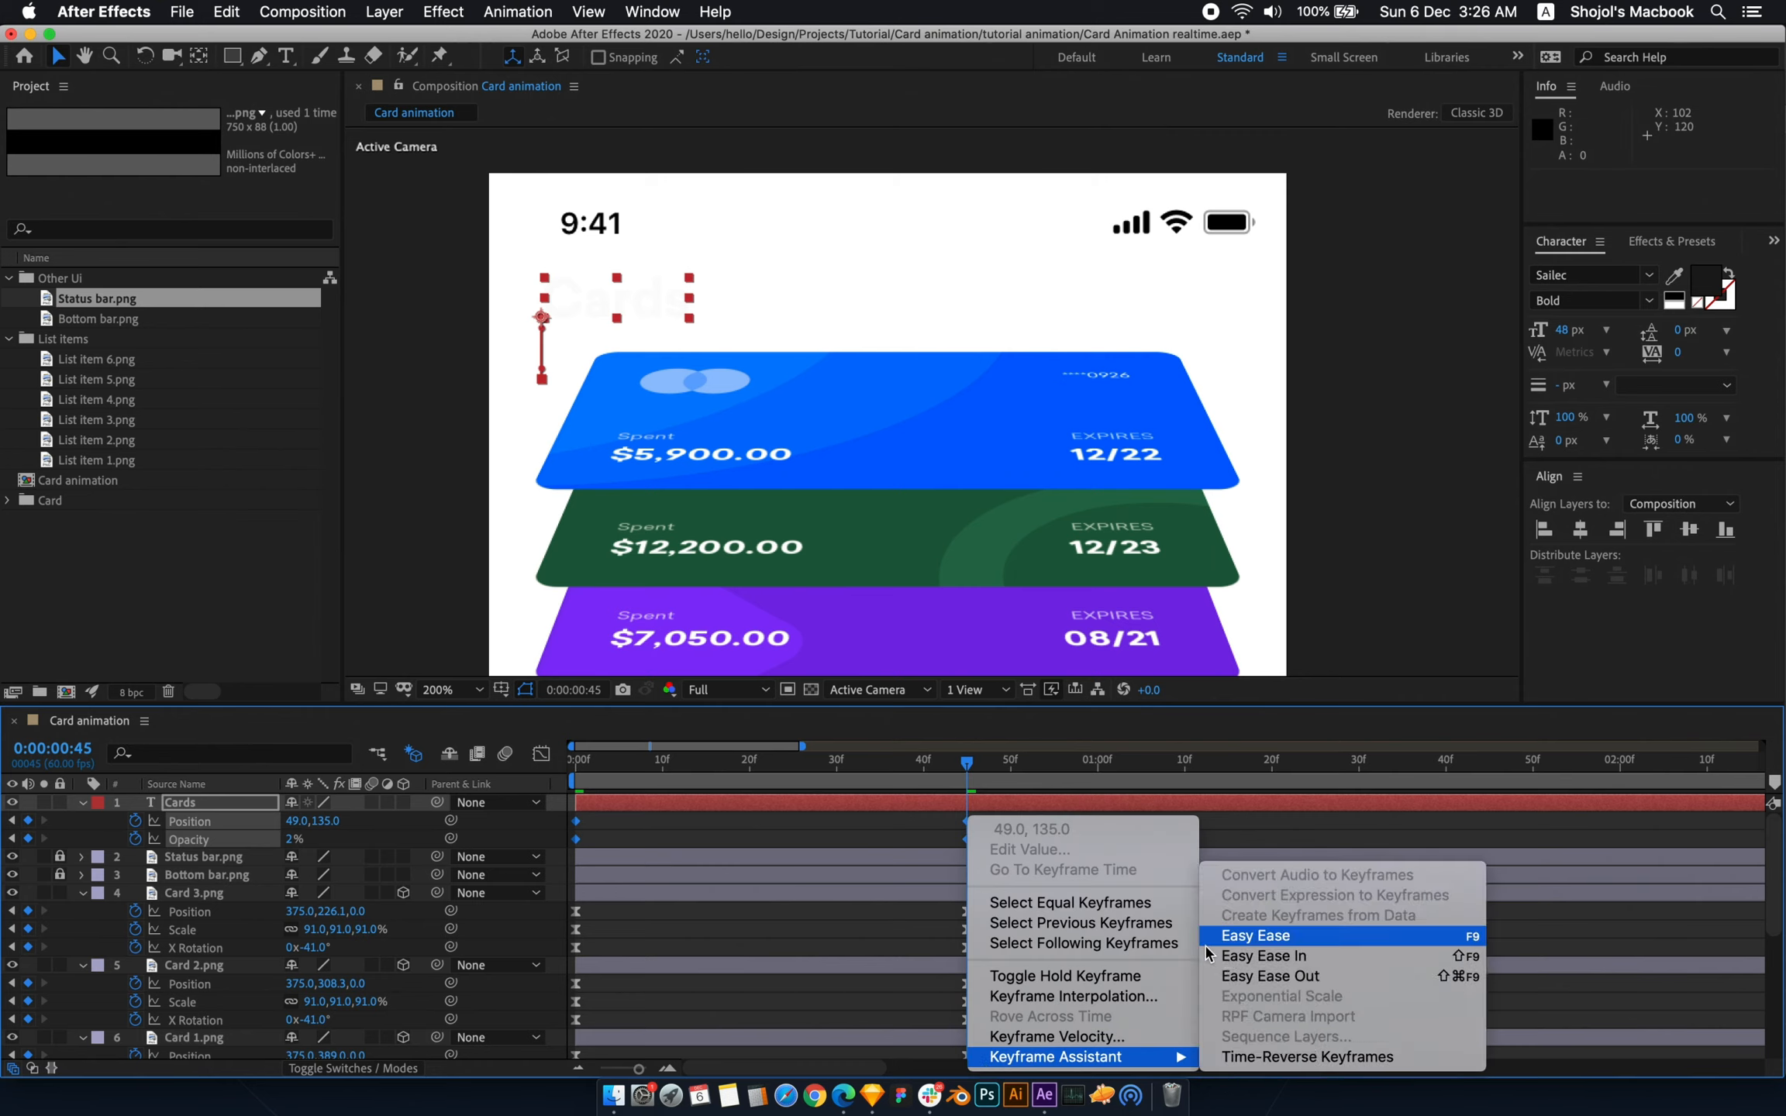
left_click(1206, 944)
- Lengthen the ease into the Cards text's final keyframes in the speed graph so the motion slows down gradually
left_click(541, 753)
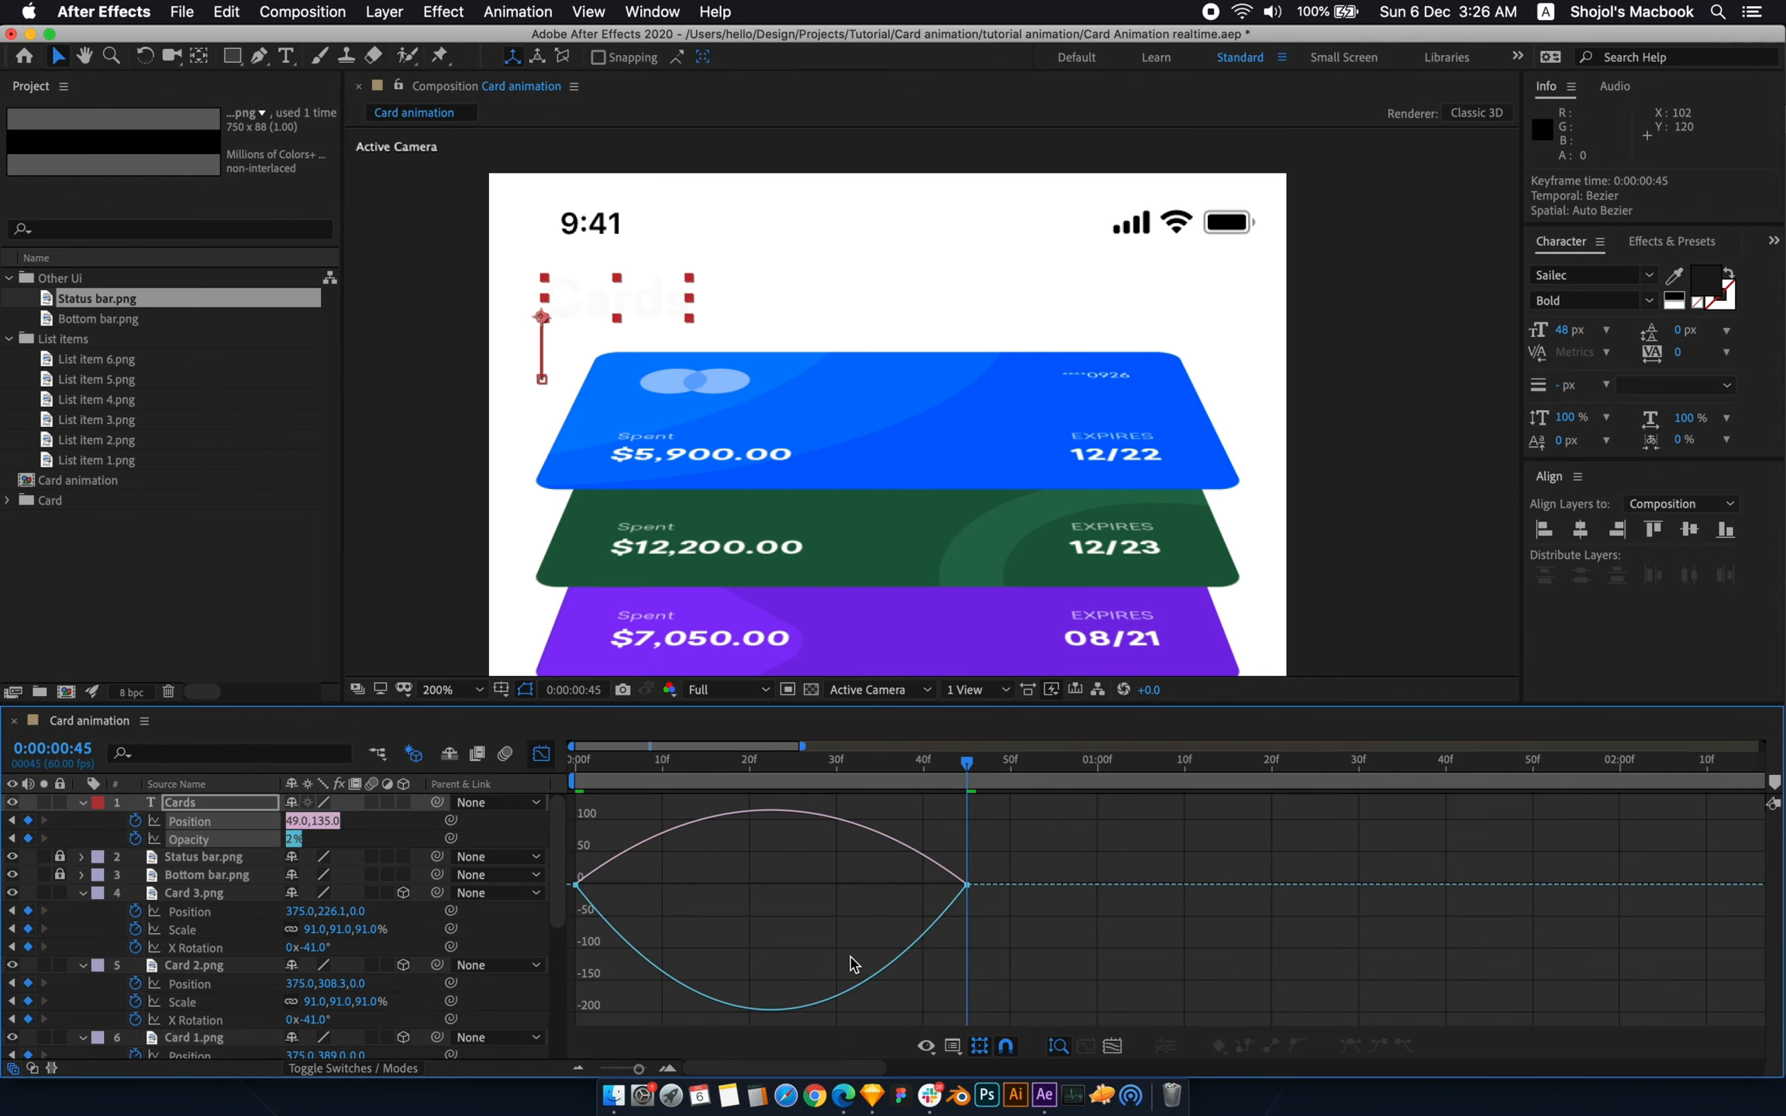
left_click_drag(908, 890, 775, 888)
left_click(541, 753)
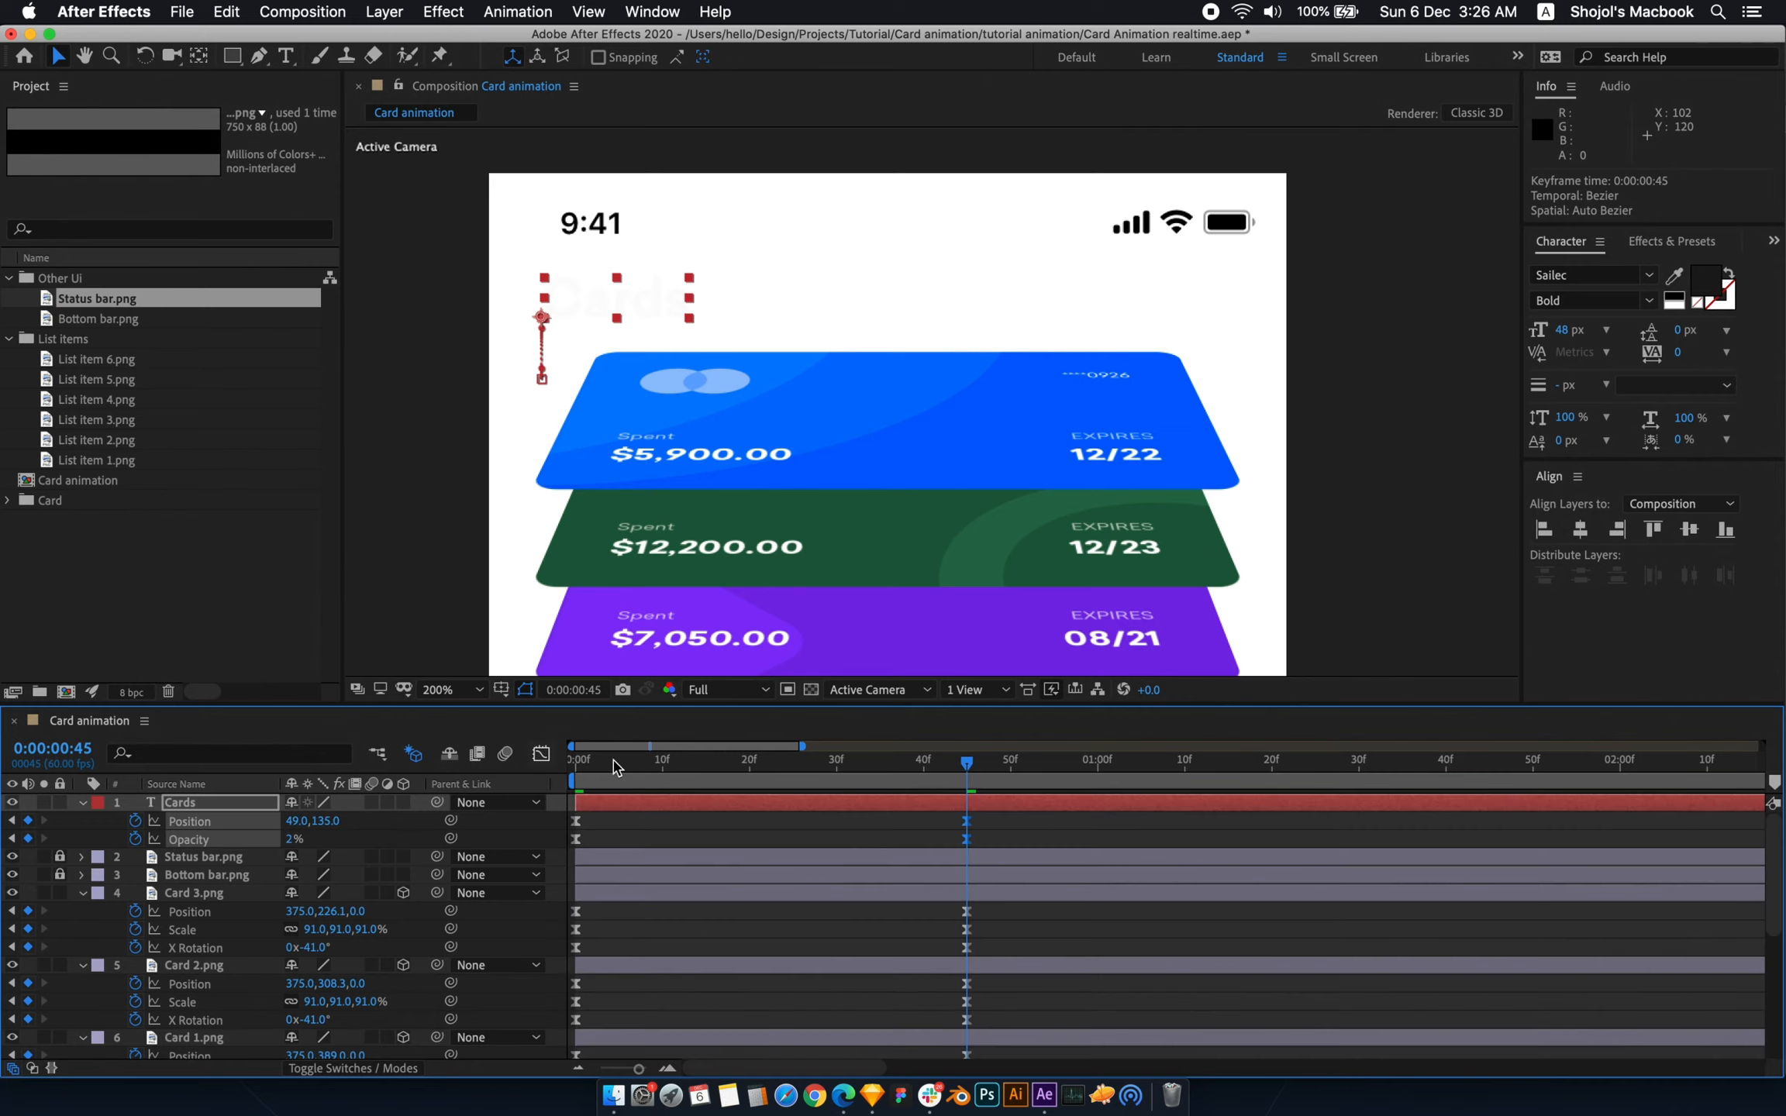
- Play the heading's rise and fade-out, and return to the start of the timeline
key("space")
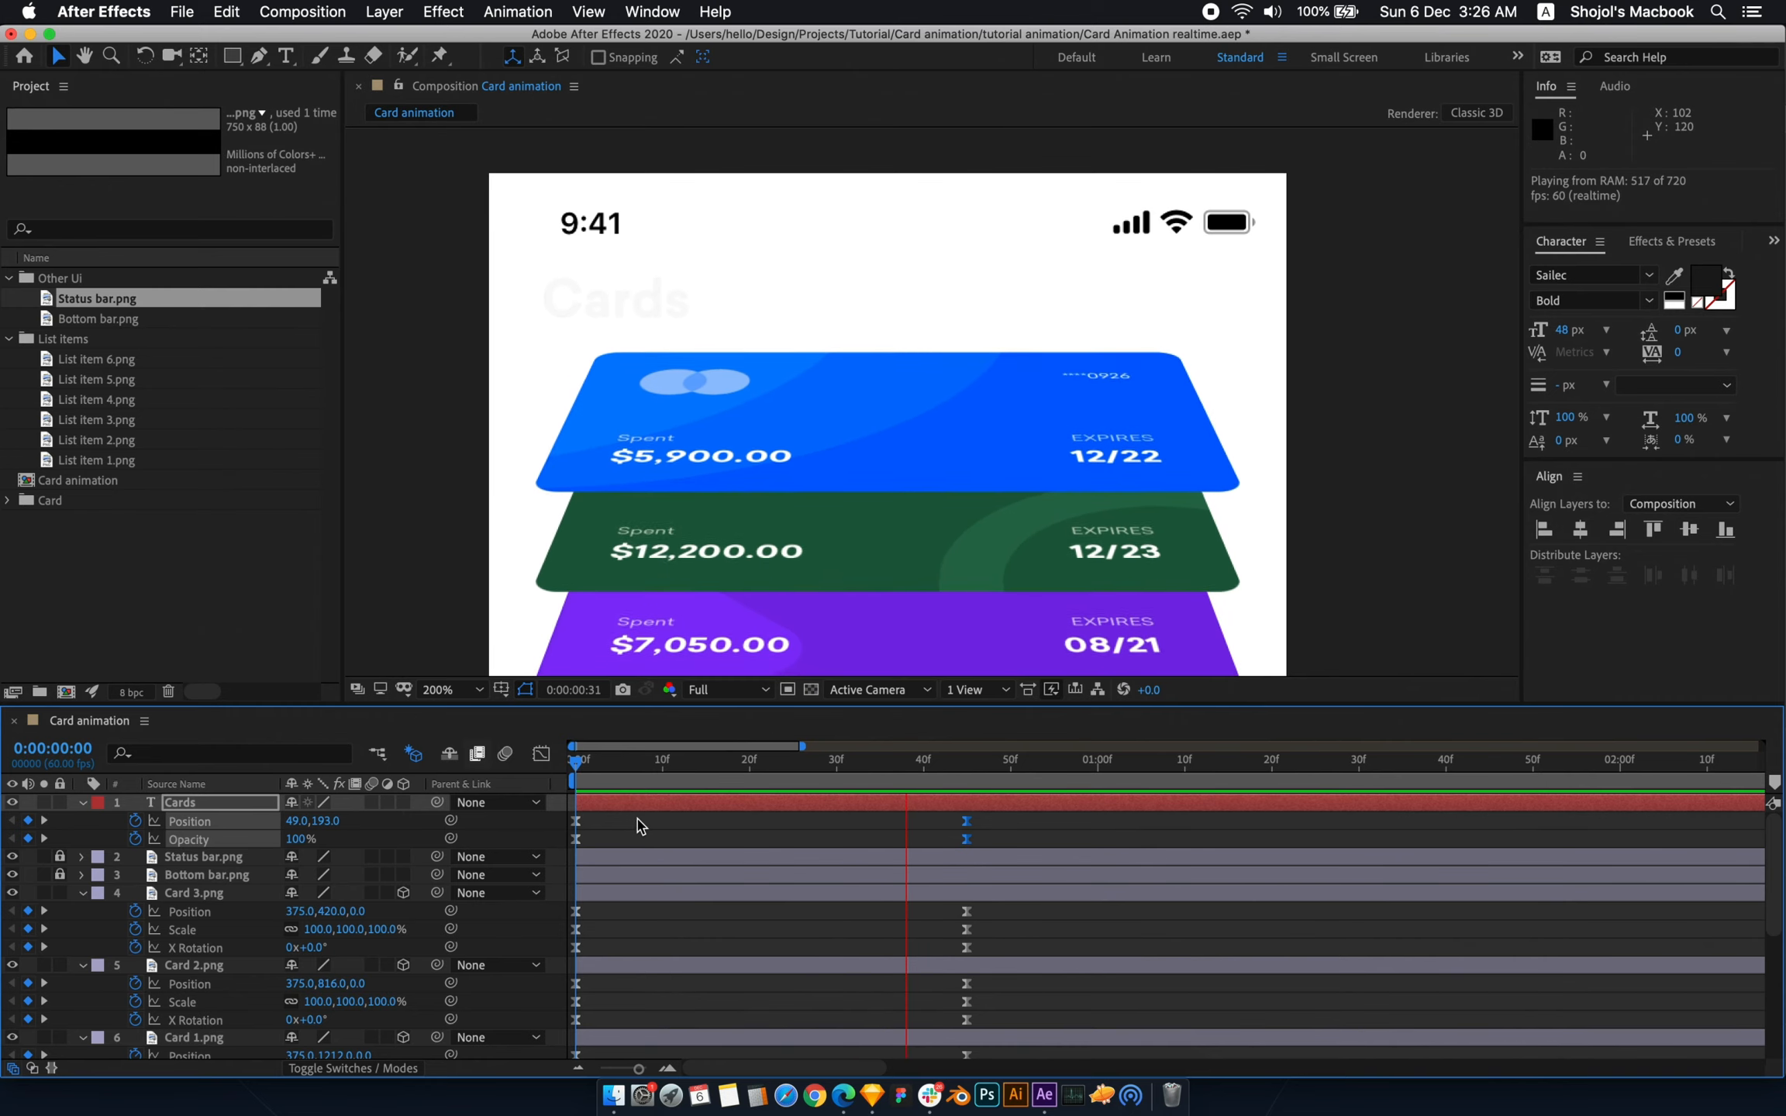
left_click(606, 778)
left_click_drag(622, 783, 547, 784)
- Shorten the Cards text's fade-out by moving its ending Opacity keyframe to 0:00:00:30, and check that frame
left_click(757, 840)
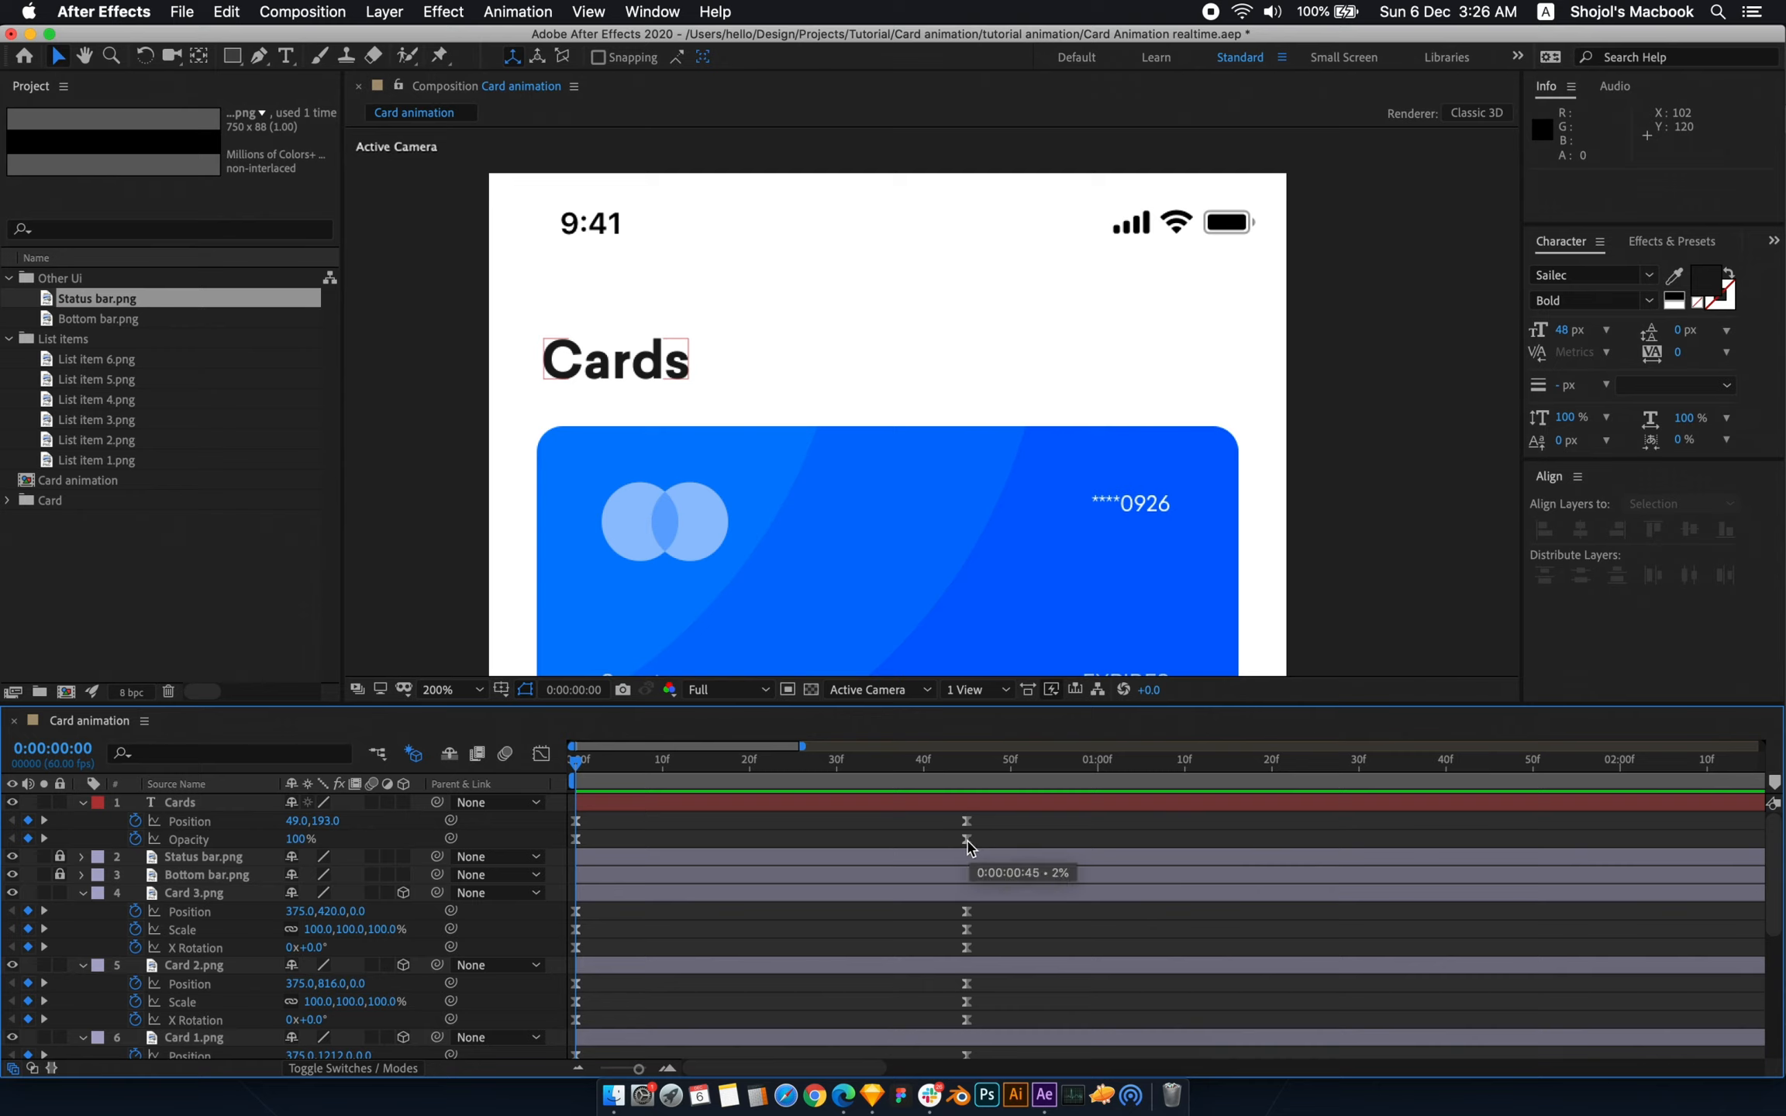
left_click_drag(966, 839, 837, 838)
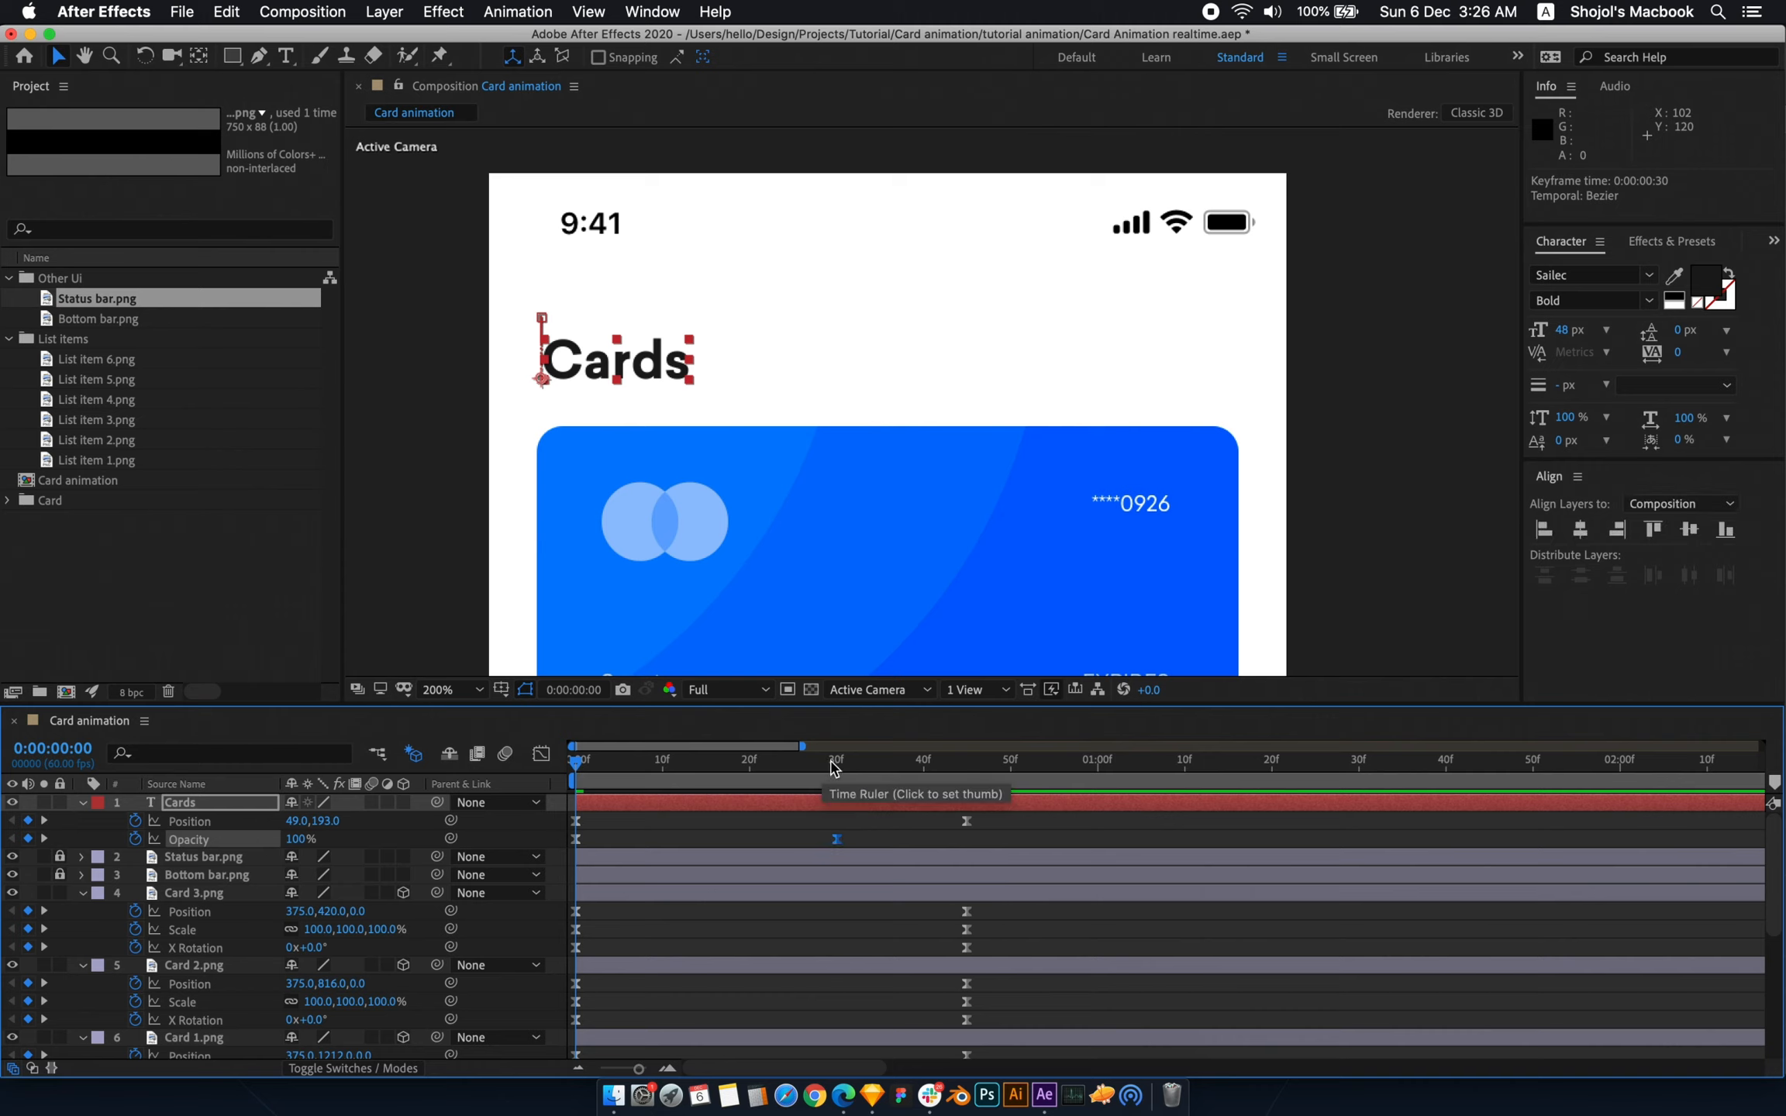
left_click(833, 768)
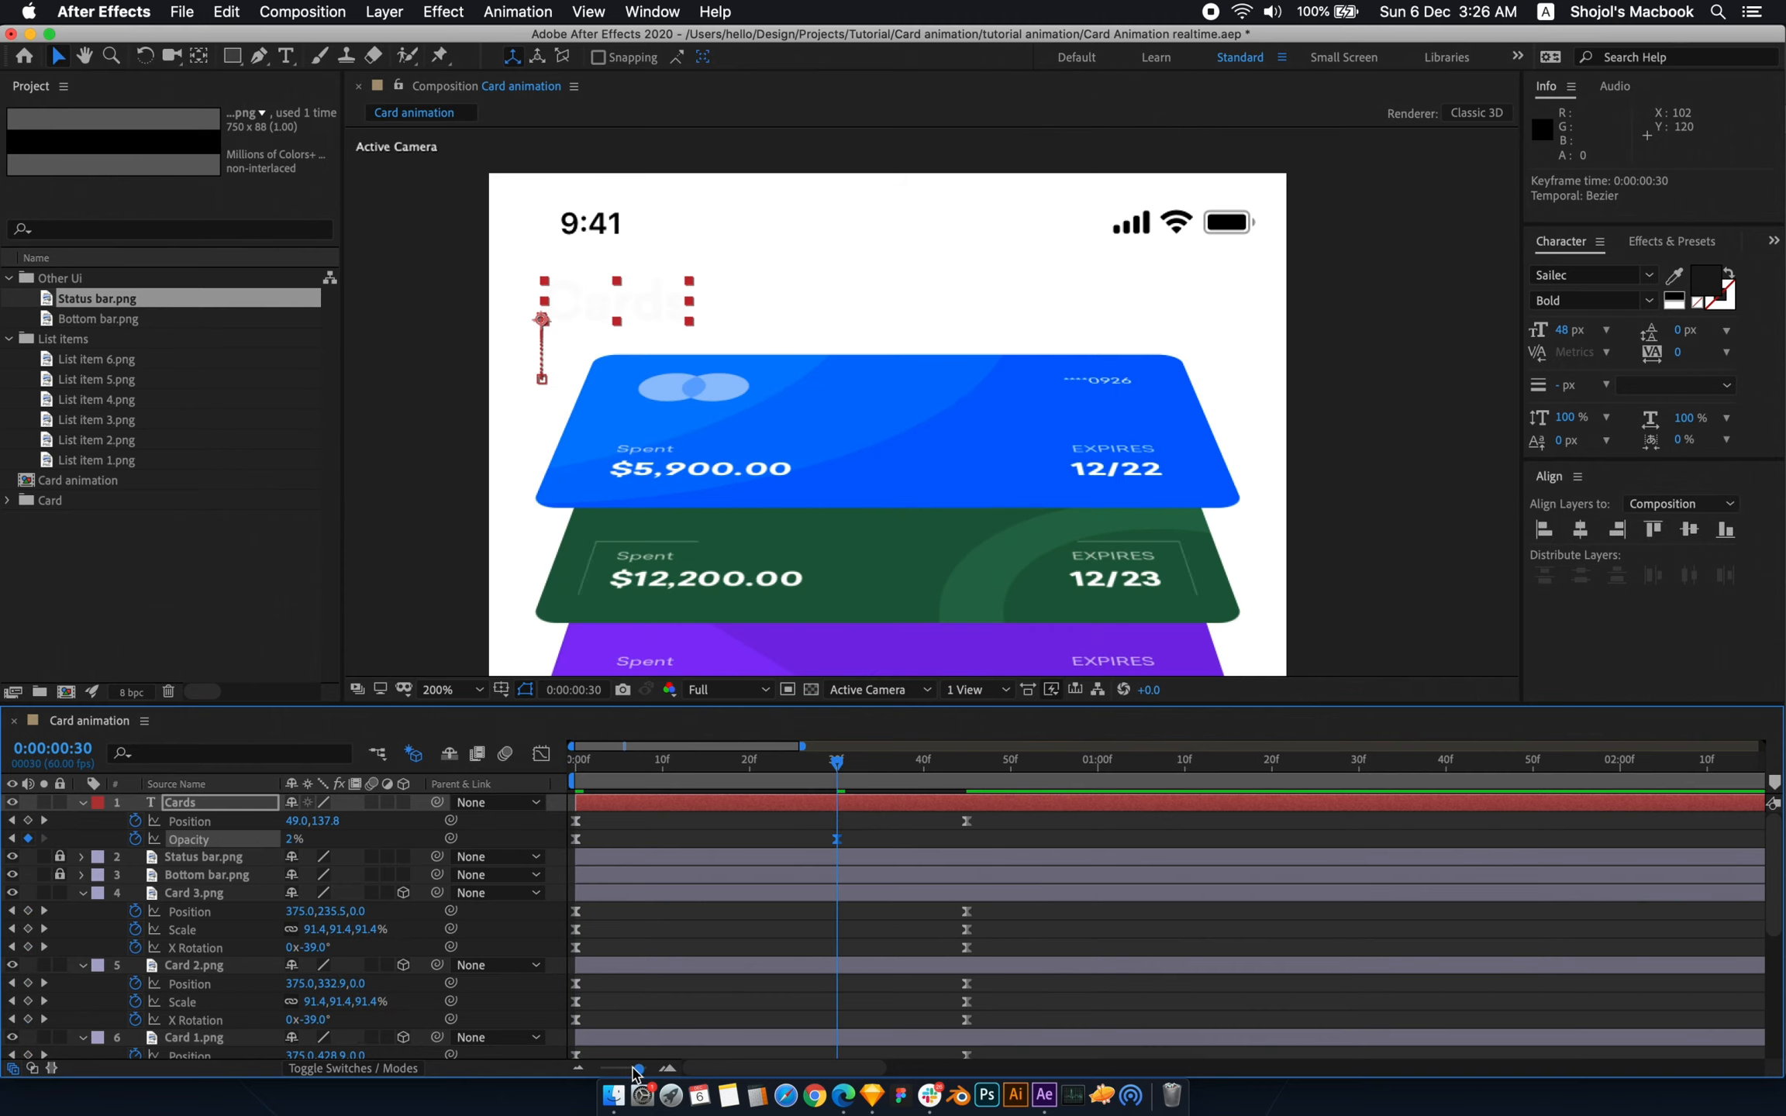
- Show more of the timeline and play the card animation from the start with the shortened heading fade
left_click_drag(638, 1069, 607, 1068)
left_click(749, 843)
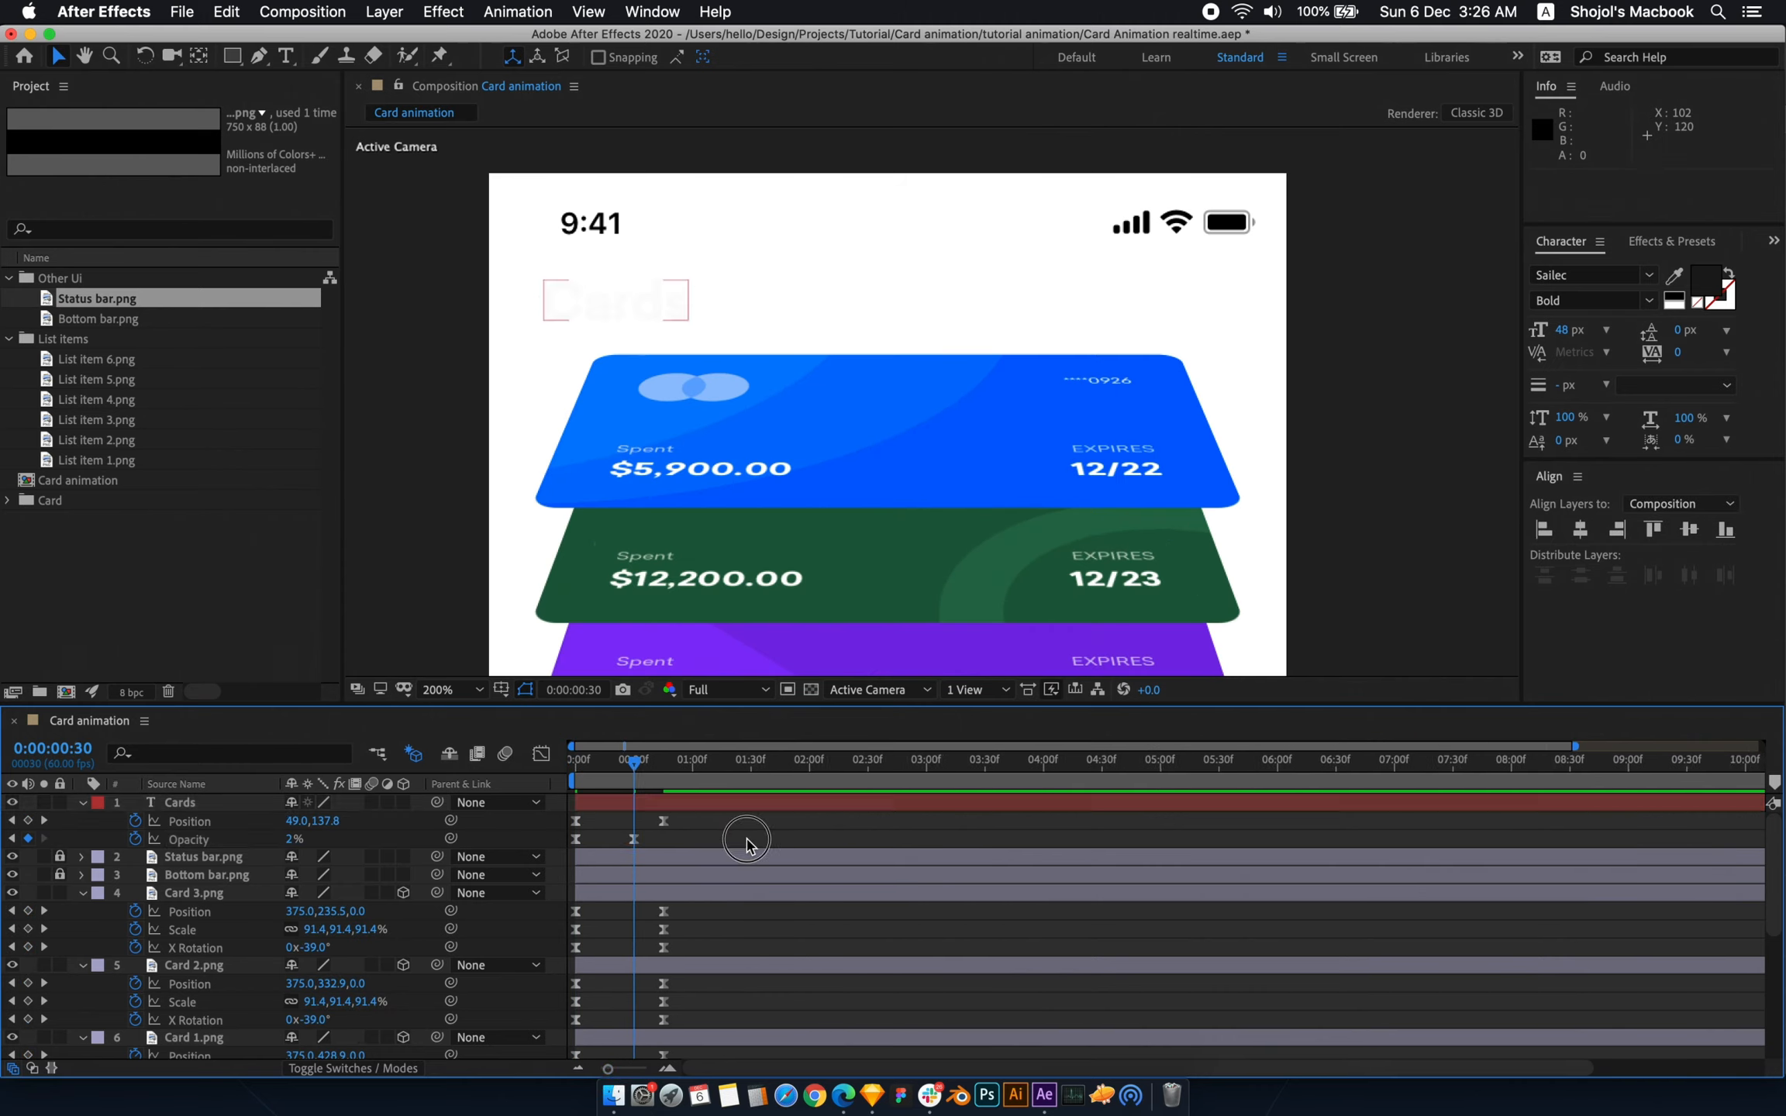
left_click_drag(637, 779, 449, 767)
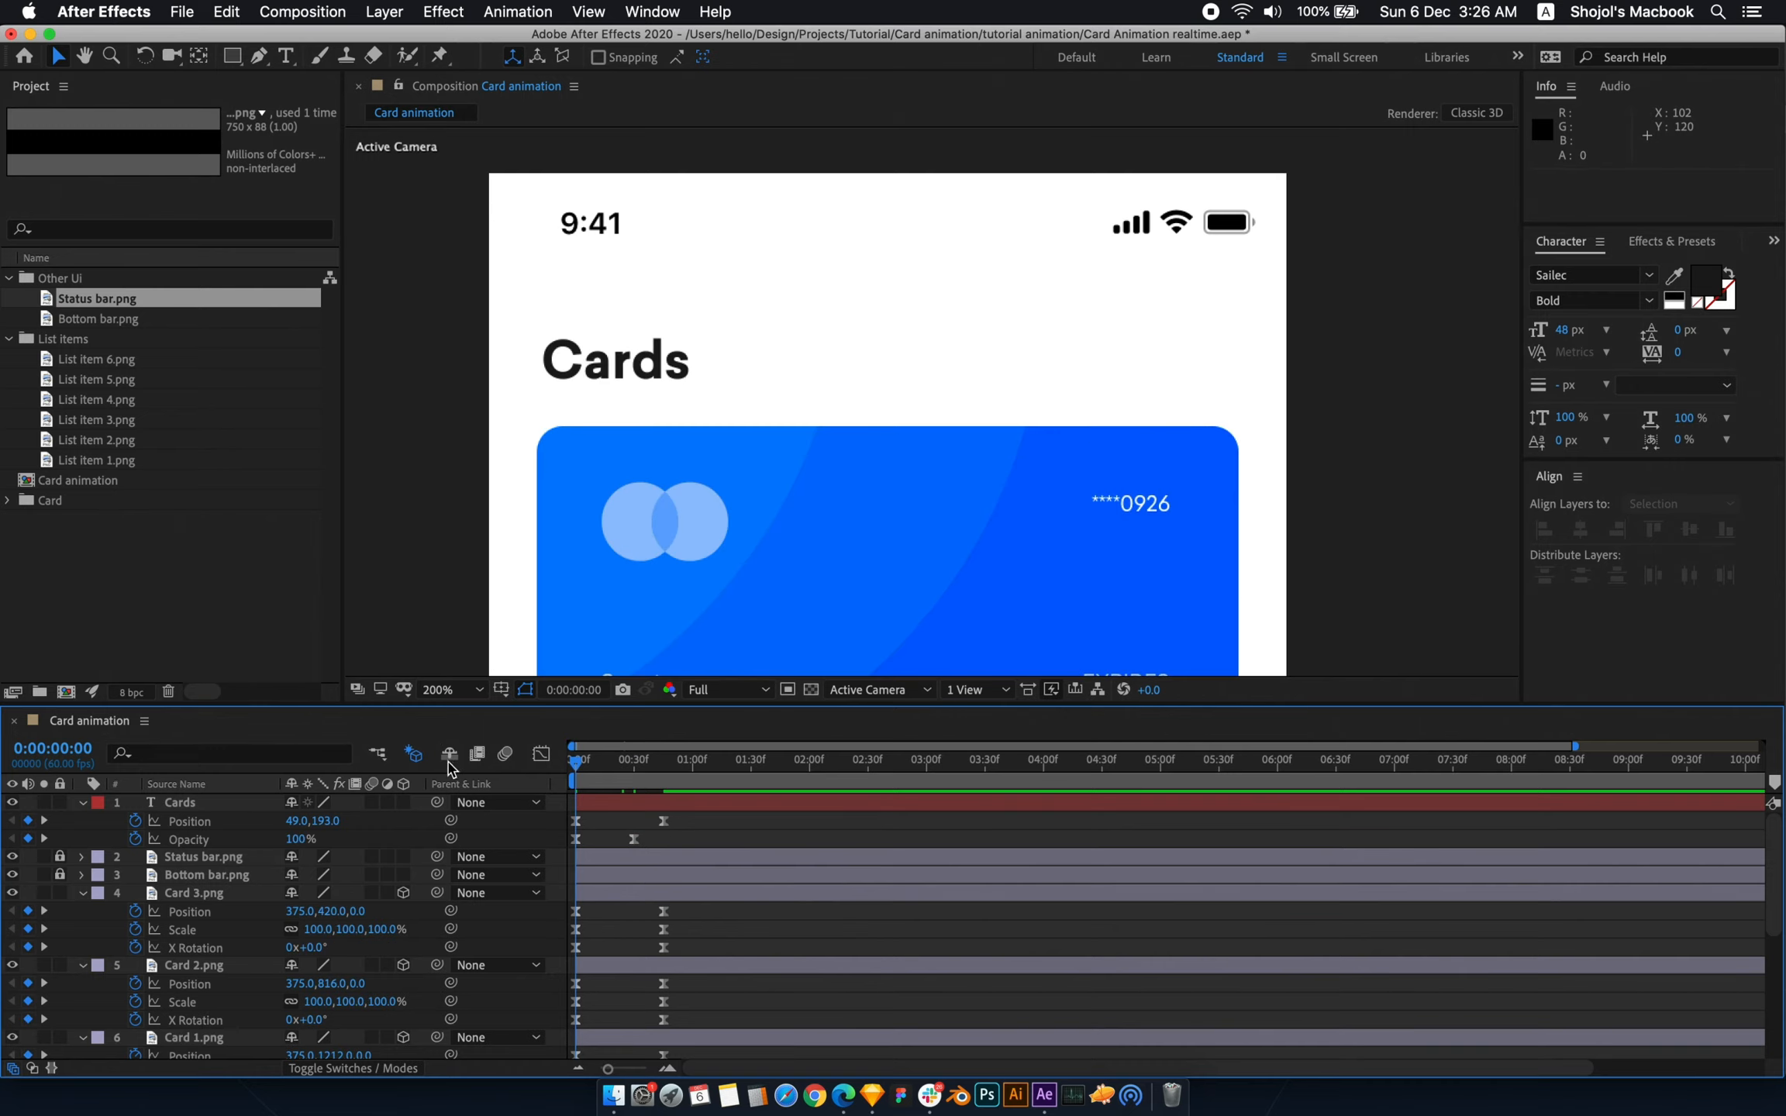
key("space")
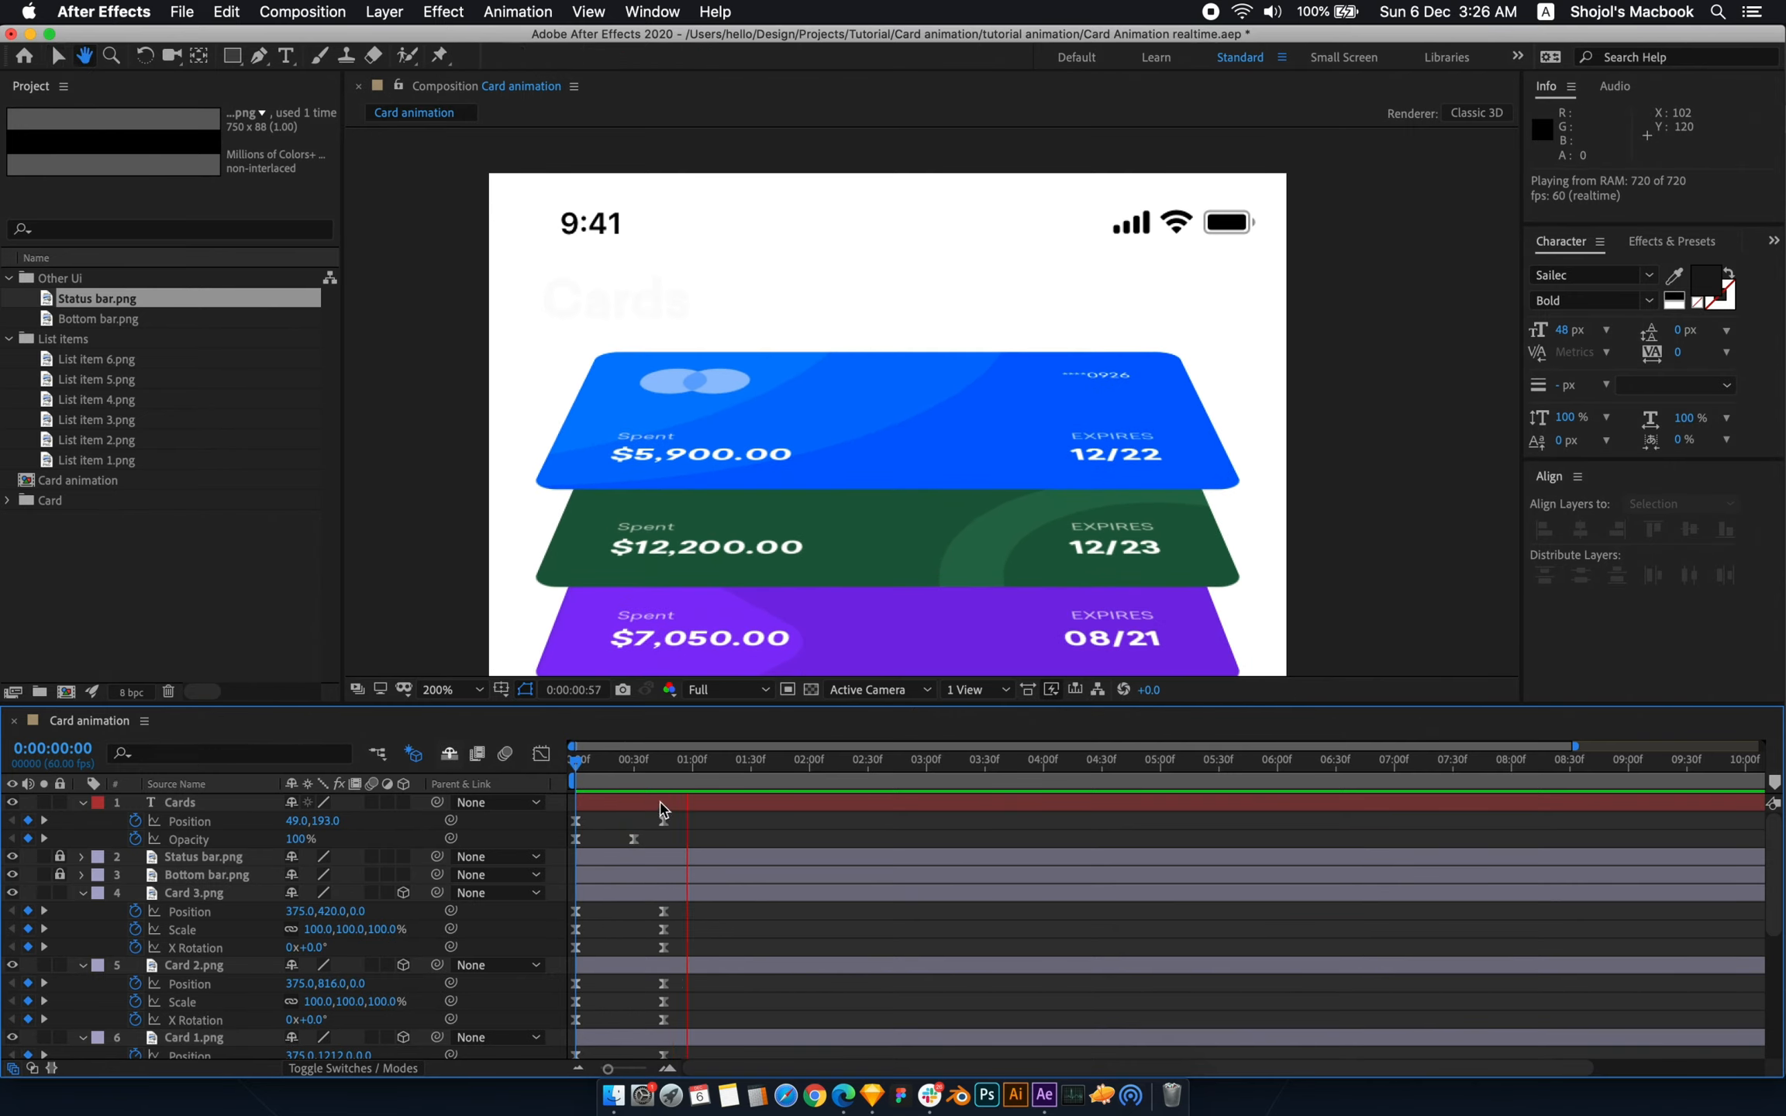
- Replay the card animation from the start and examine the heading and cards at different magnifications
key("space")
scroll(613, 527, "down", 2)
left_click_drag(889, 464, 744, 415)
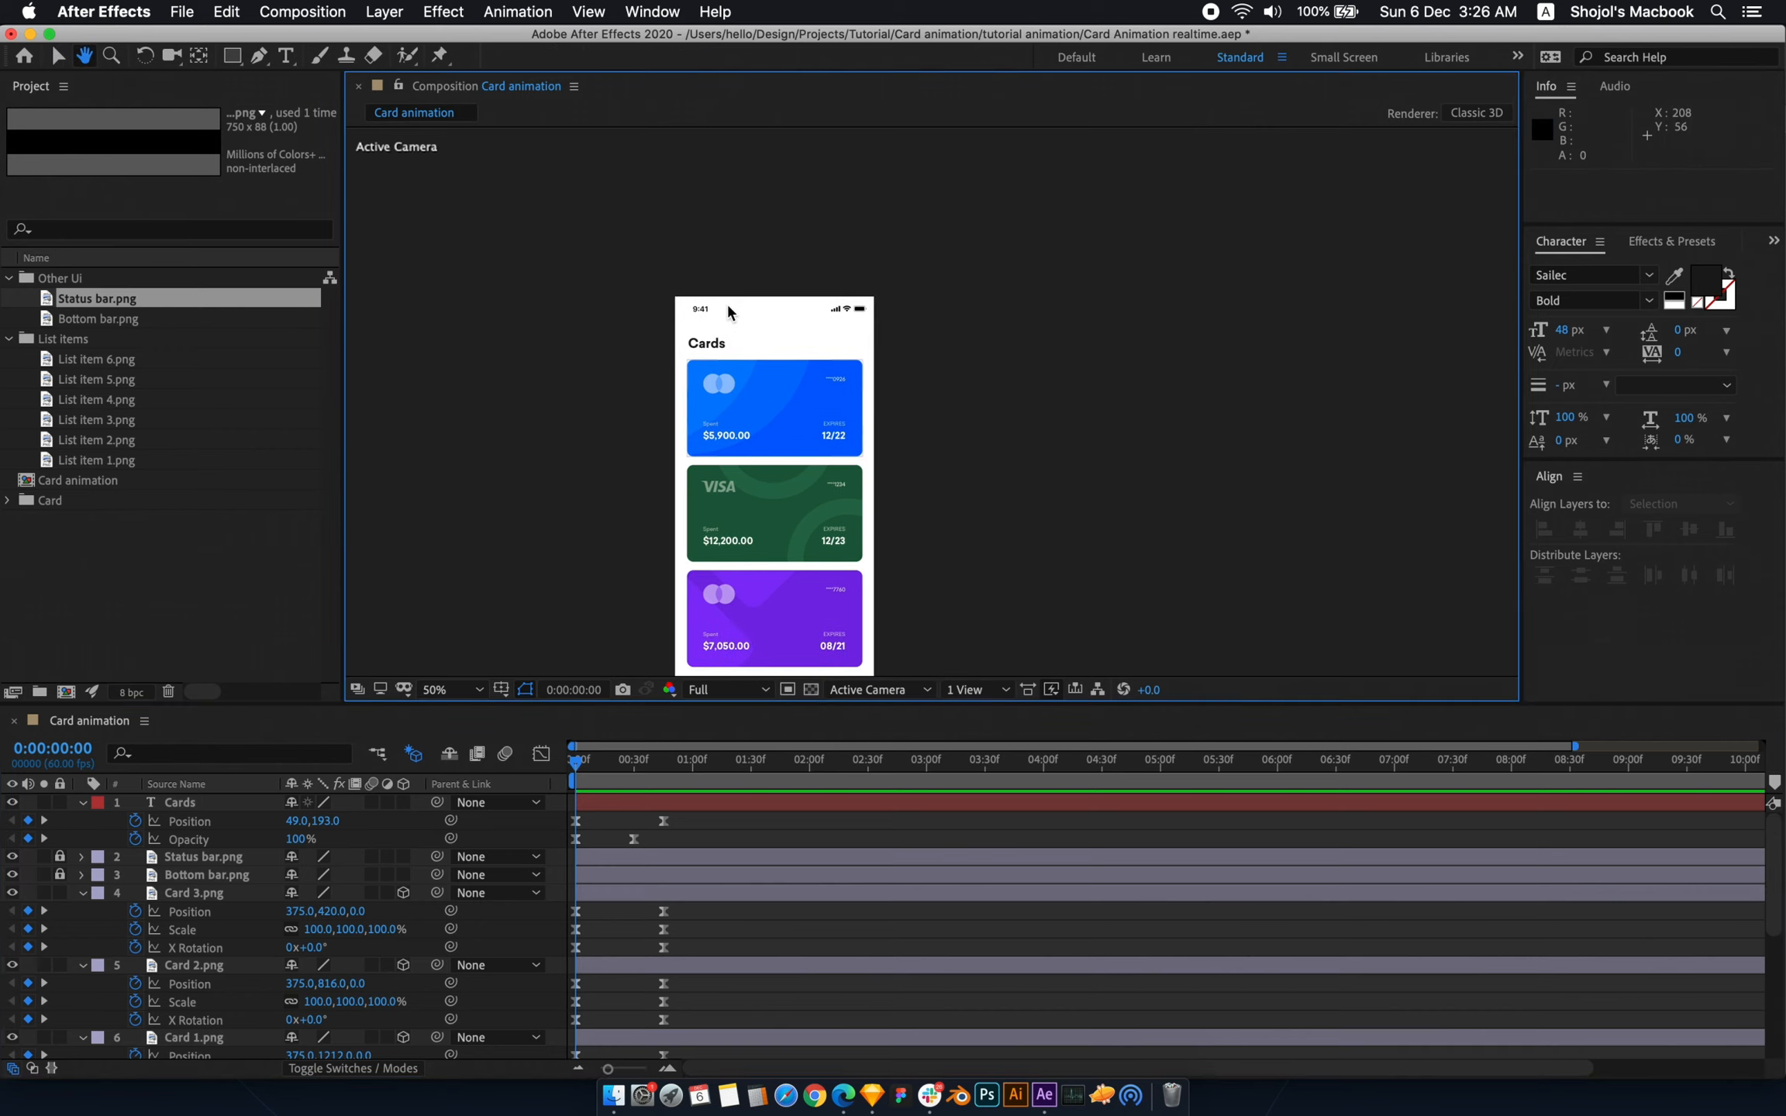
scroll(729, 312, "up", 1)
scroll(729, 313, "up", 1)
left_click_drag(1096, 439, 1455, 526)
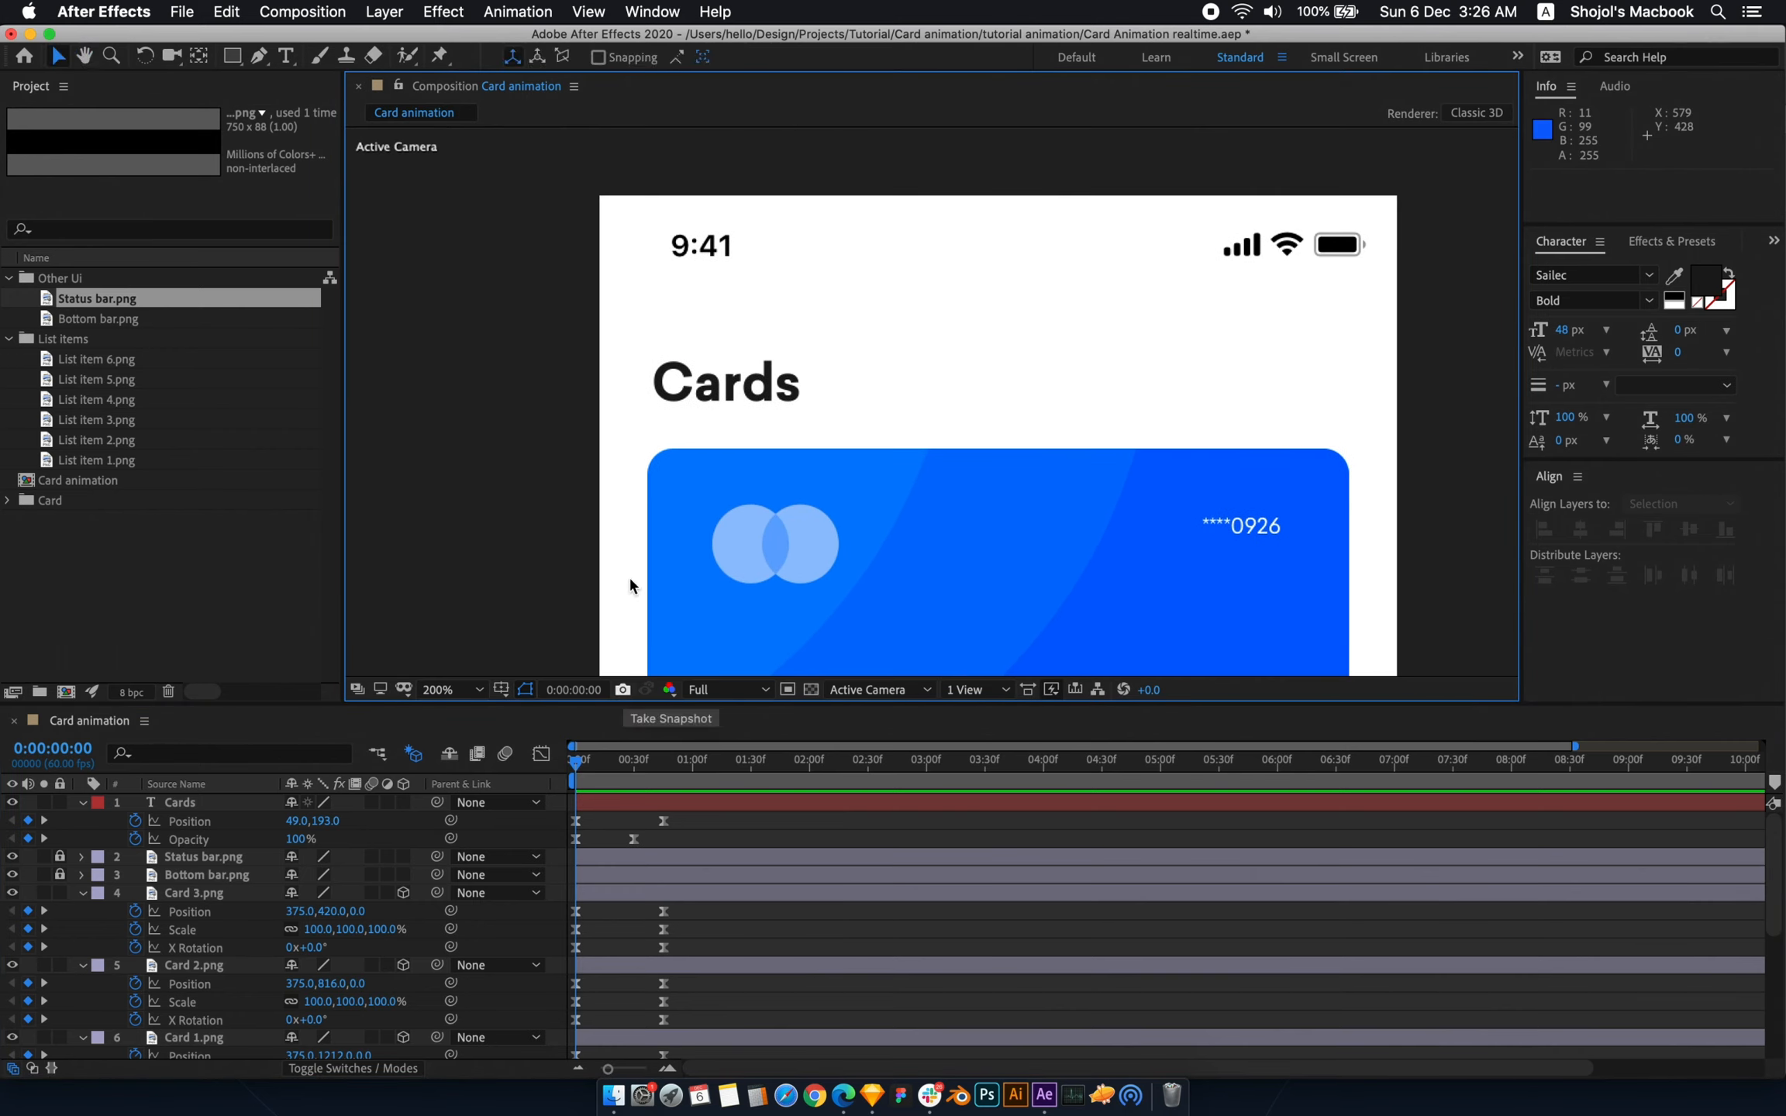
scroll(741, 422, "down", 2)
scroll(869, 387, "up", 1)
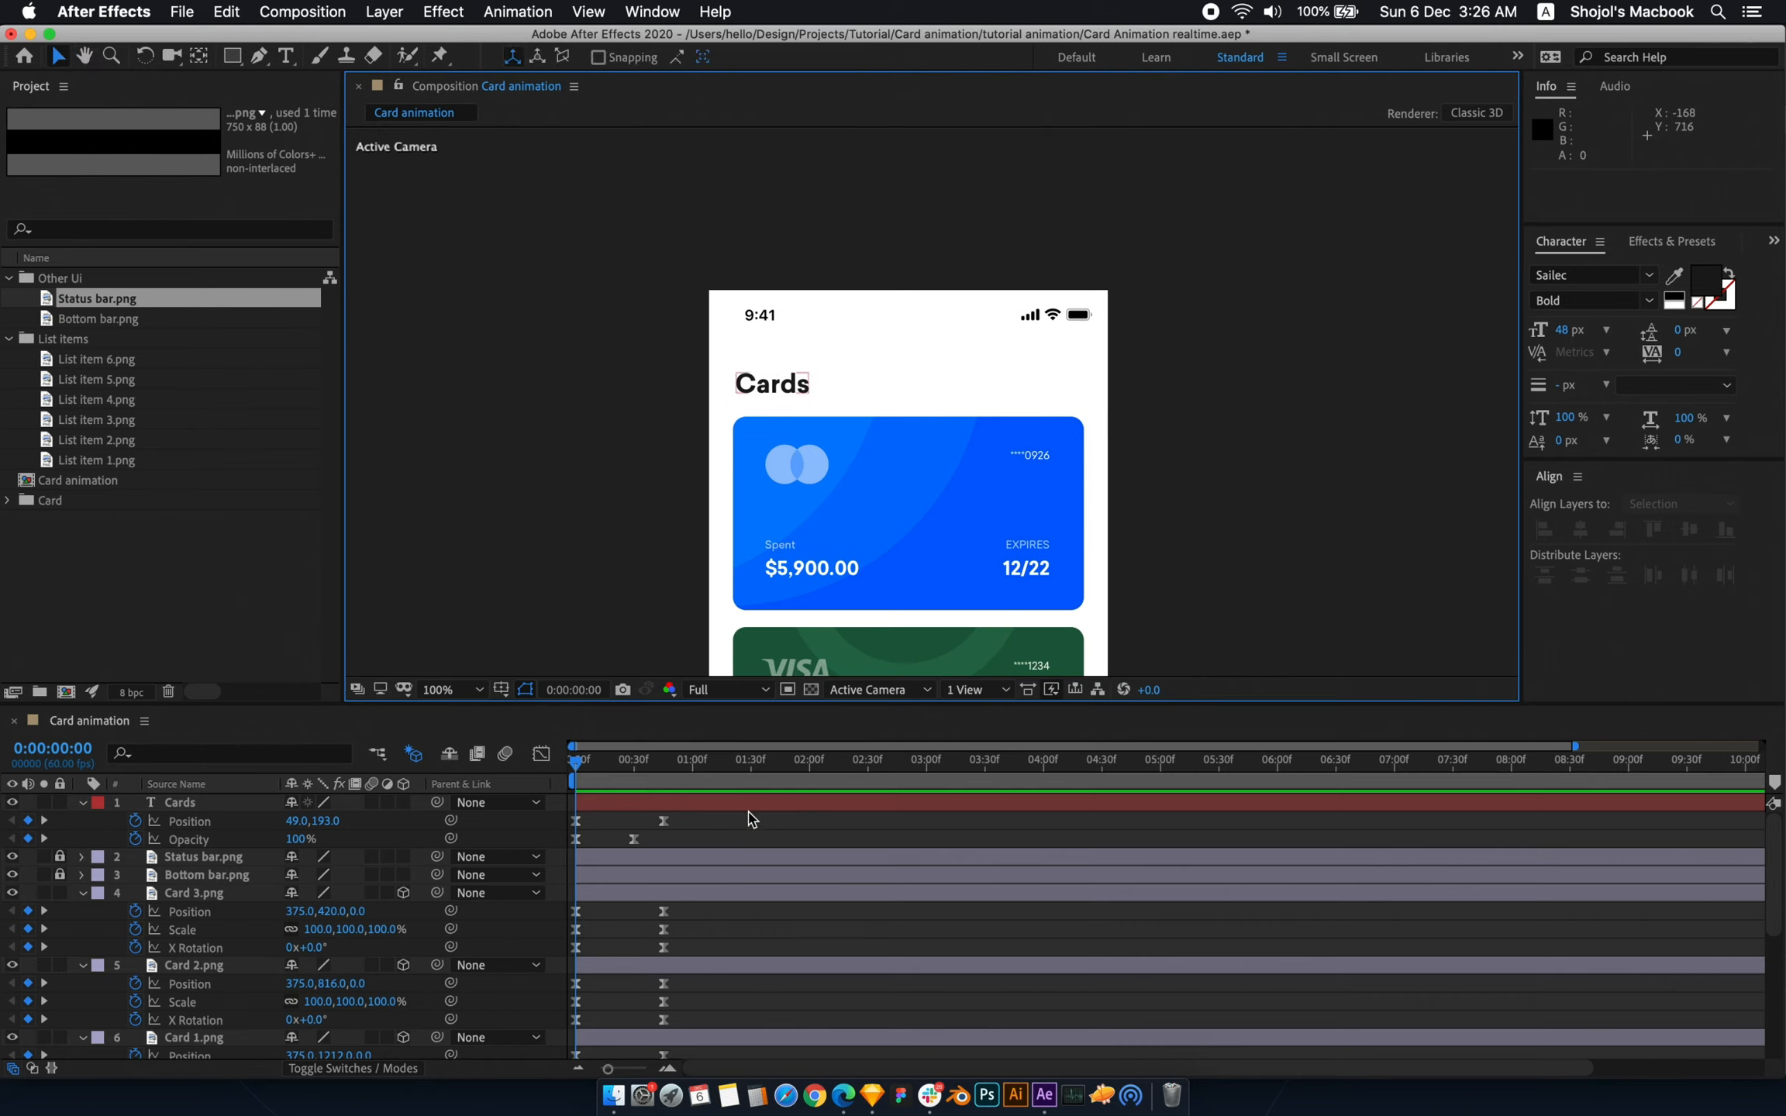
key("space")
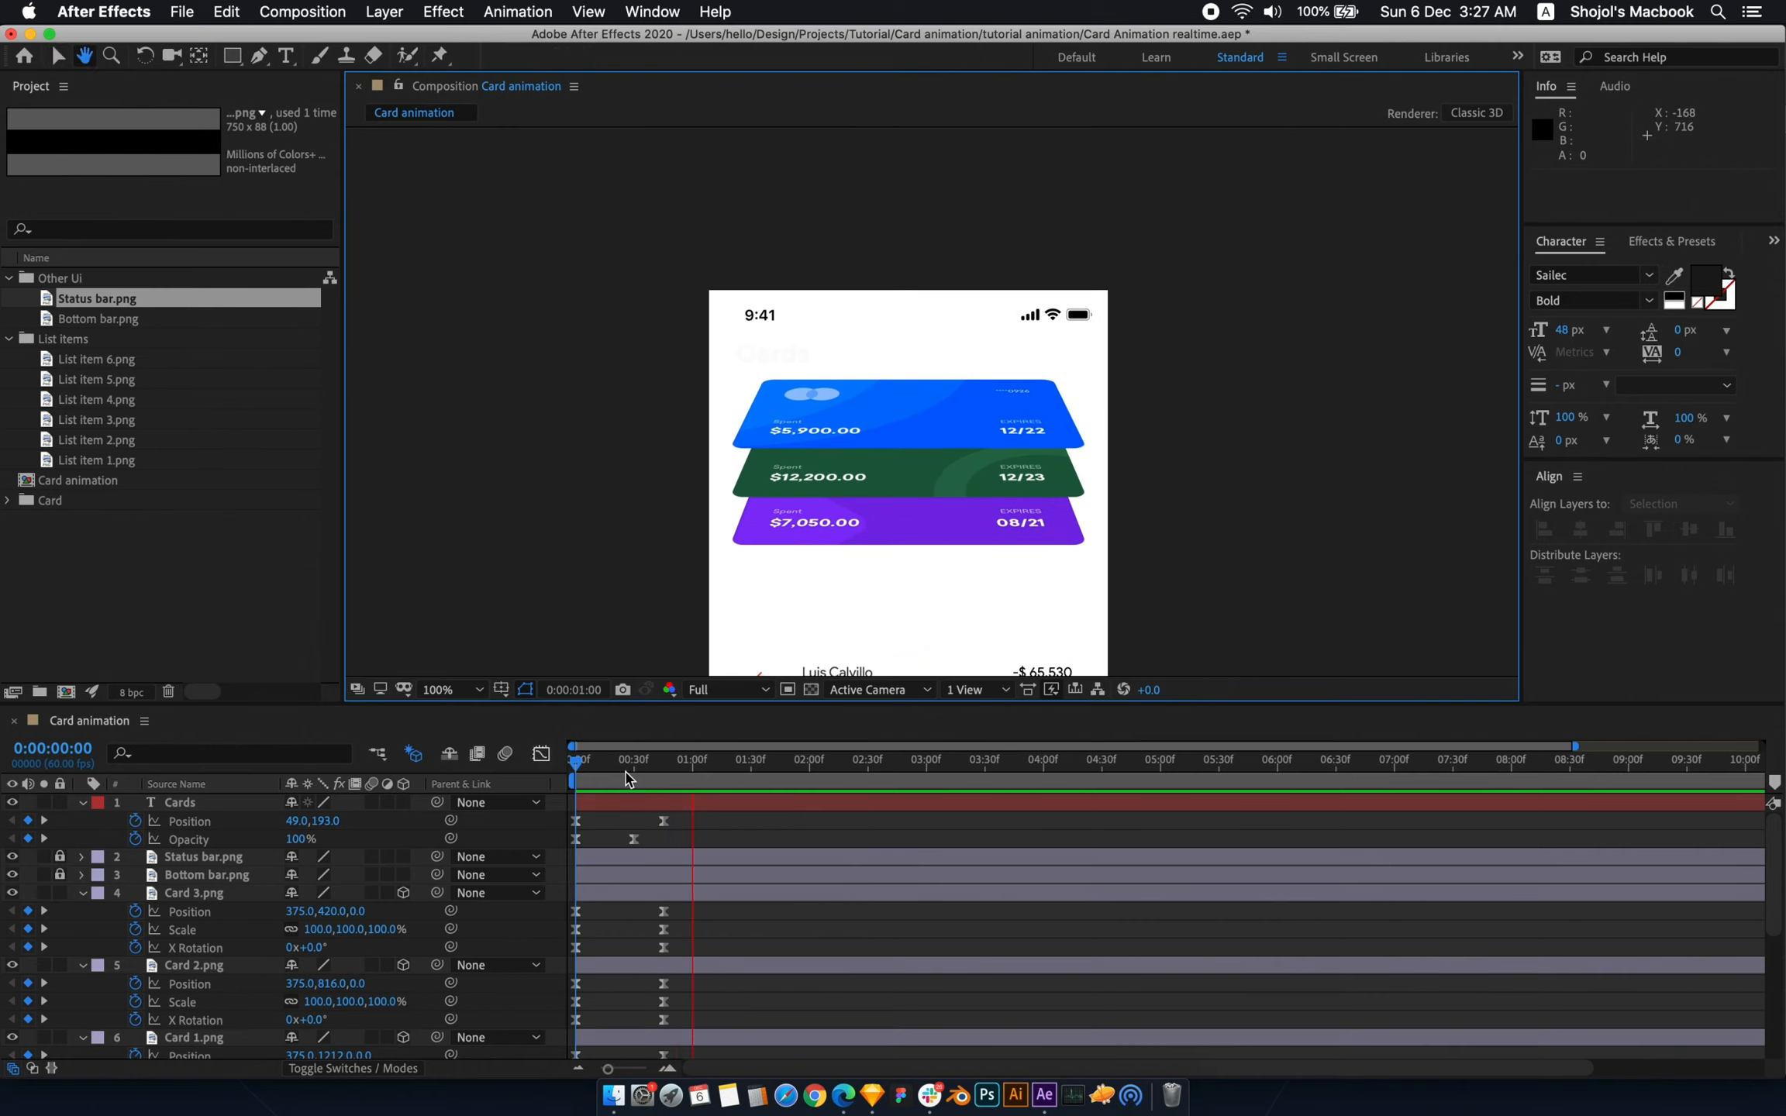
left_click_drag(575, 765, 384, 730)
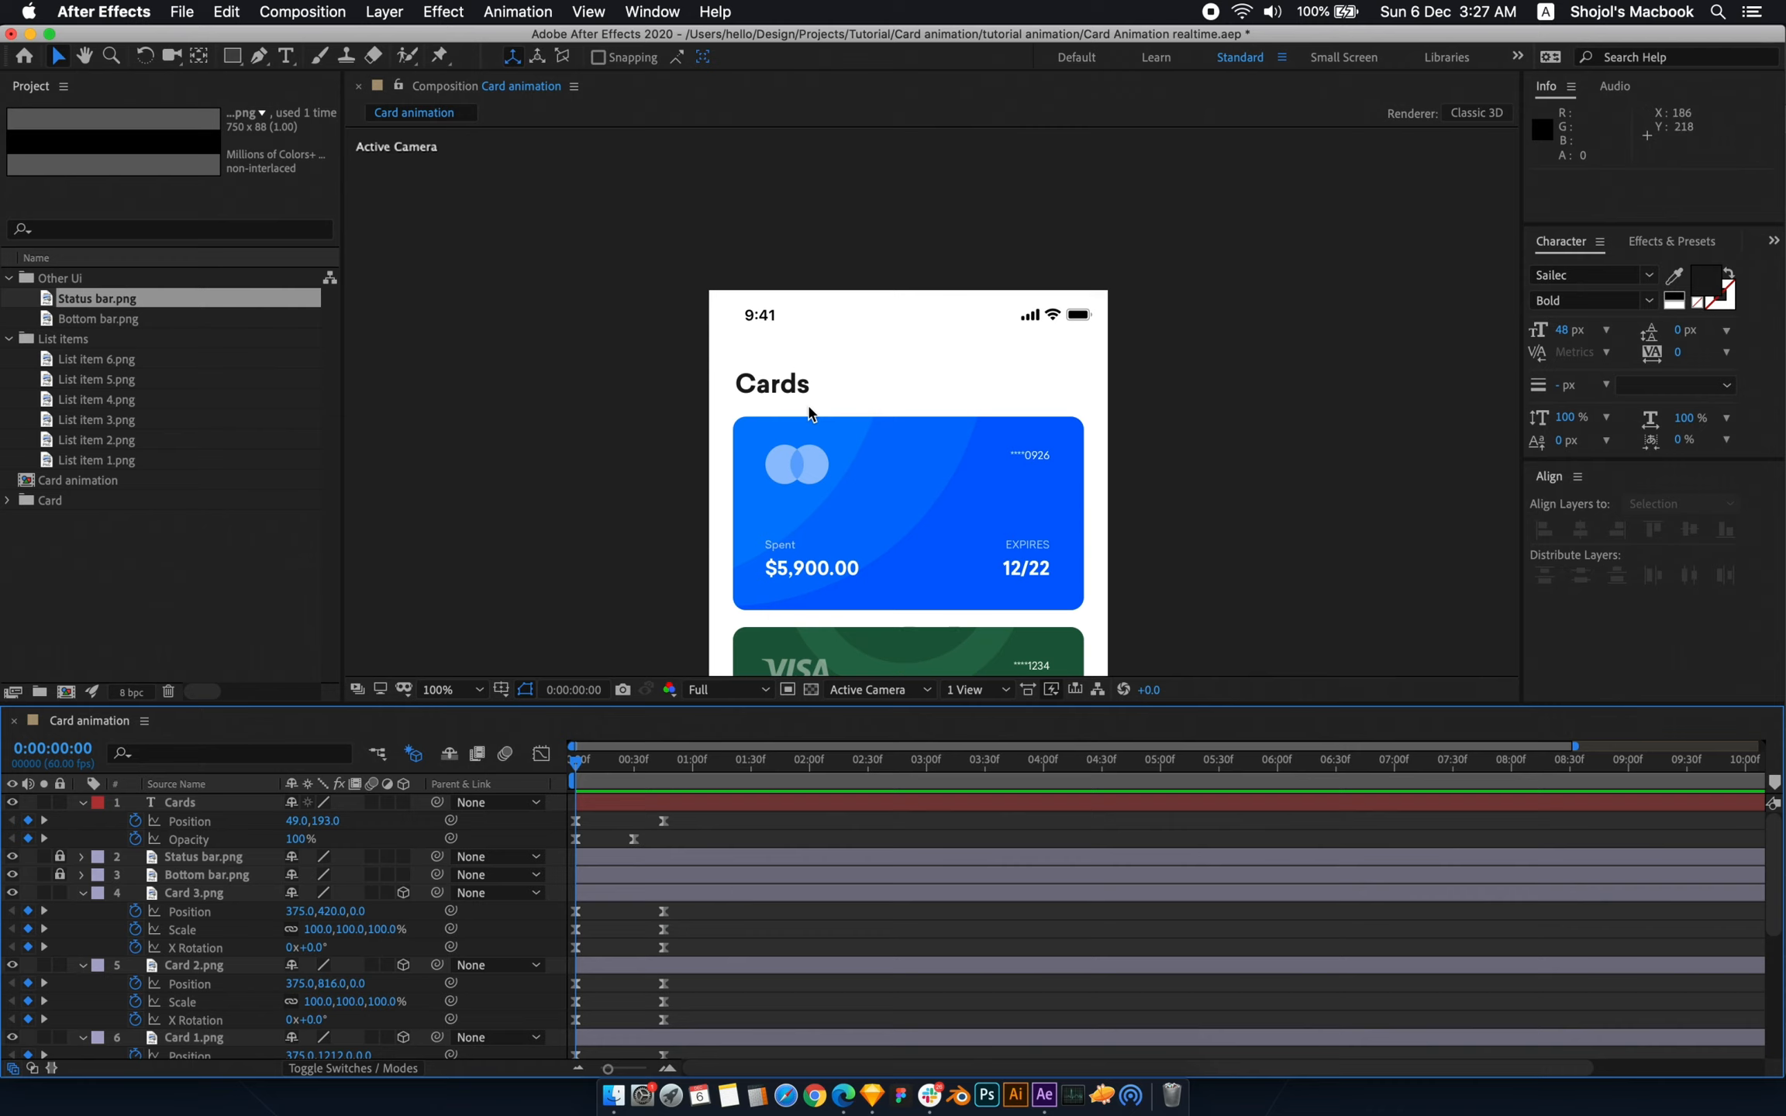
key("space")
left_click_drag(837, 520, 809, 296)
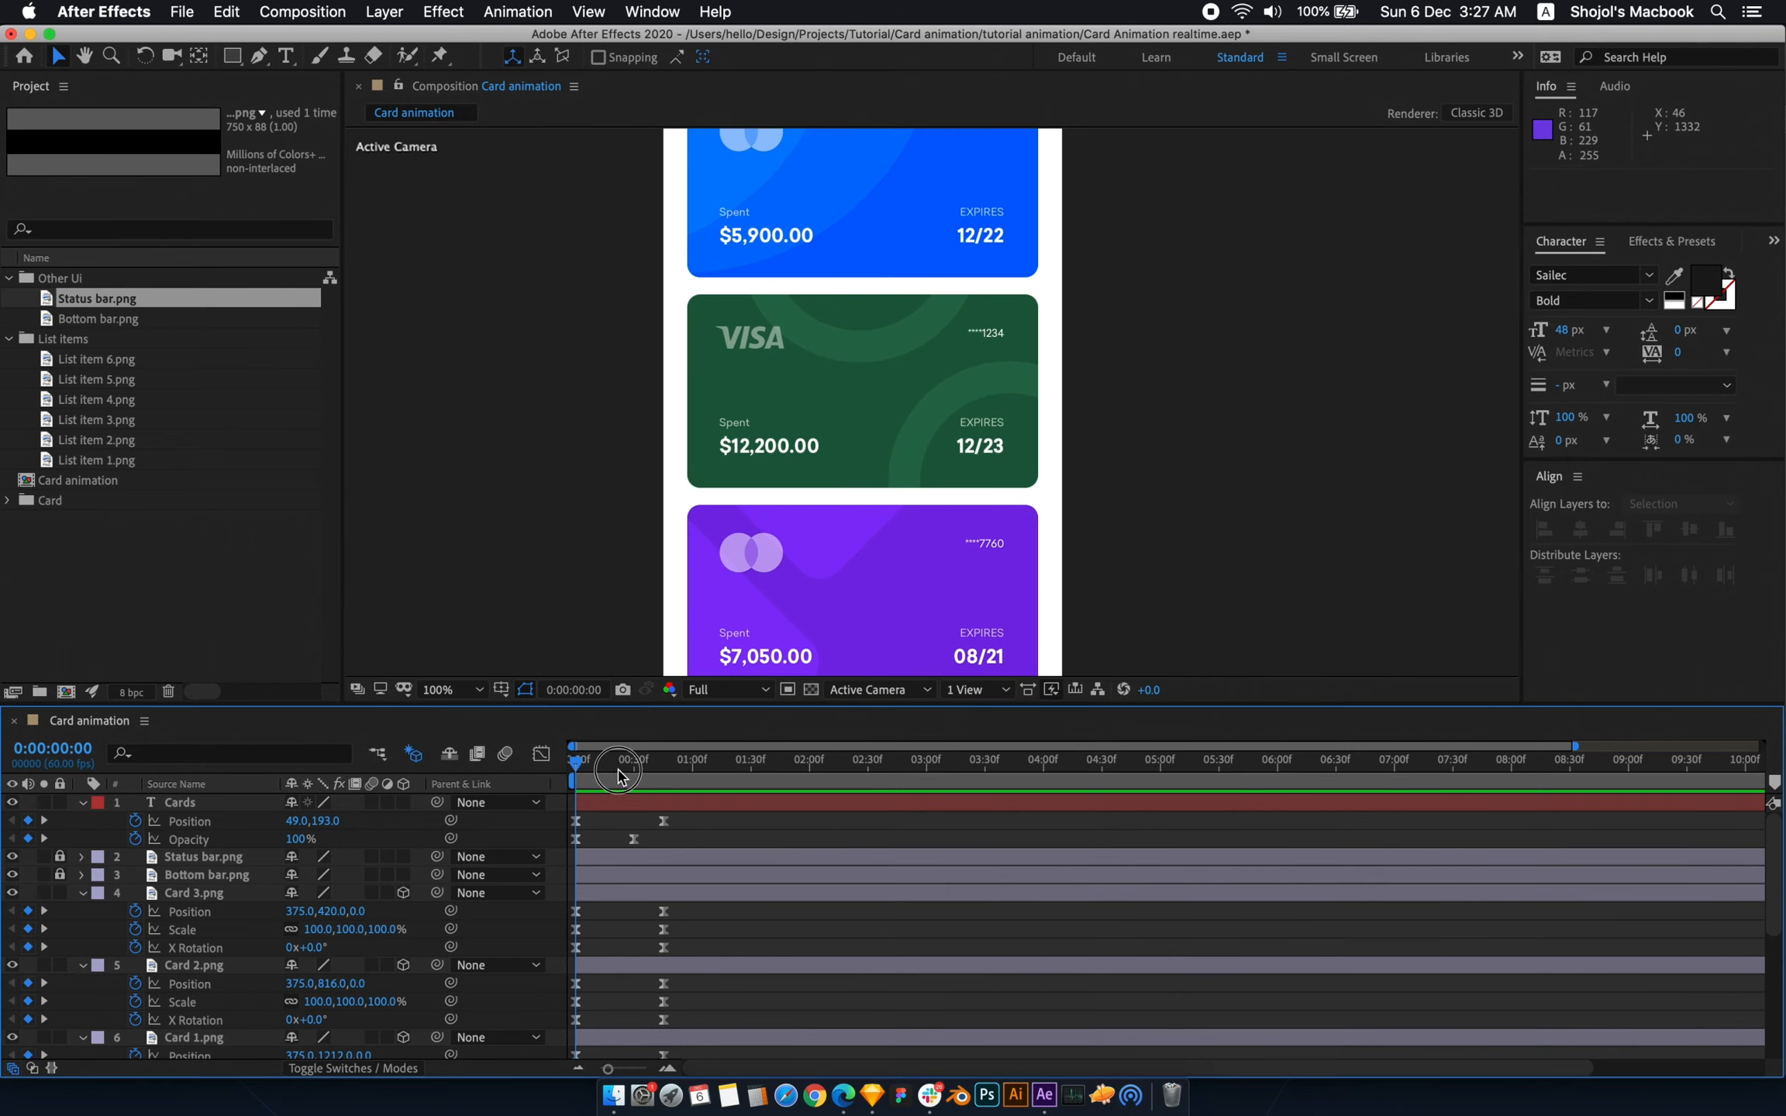
- Start a new text layer at 0:00:00:49 in the gap between the stacked cards and the first transaction item
left_click_drag(641, 783, 671, 779)
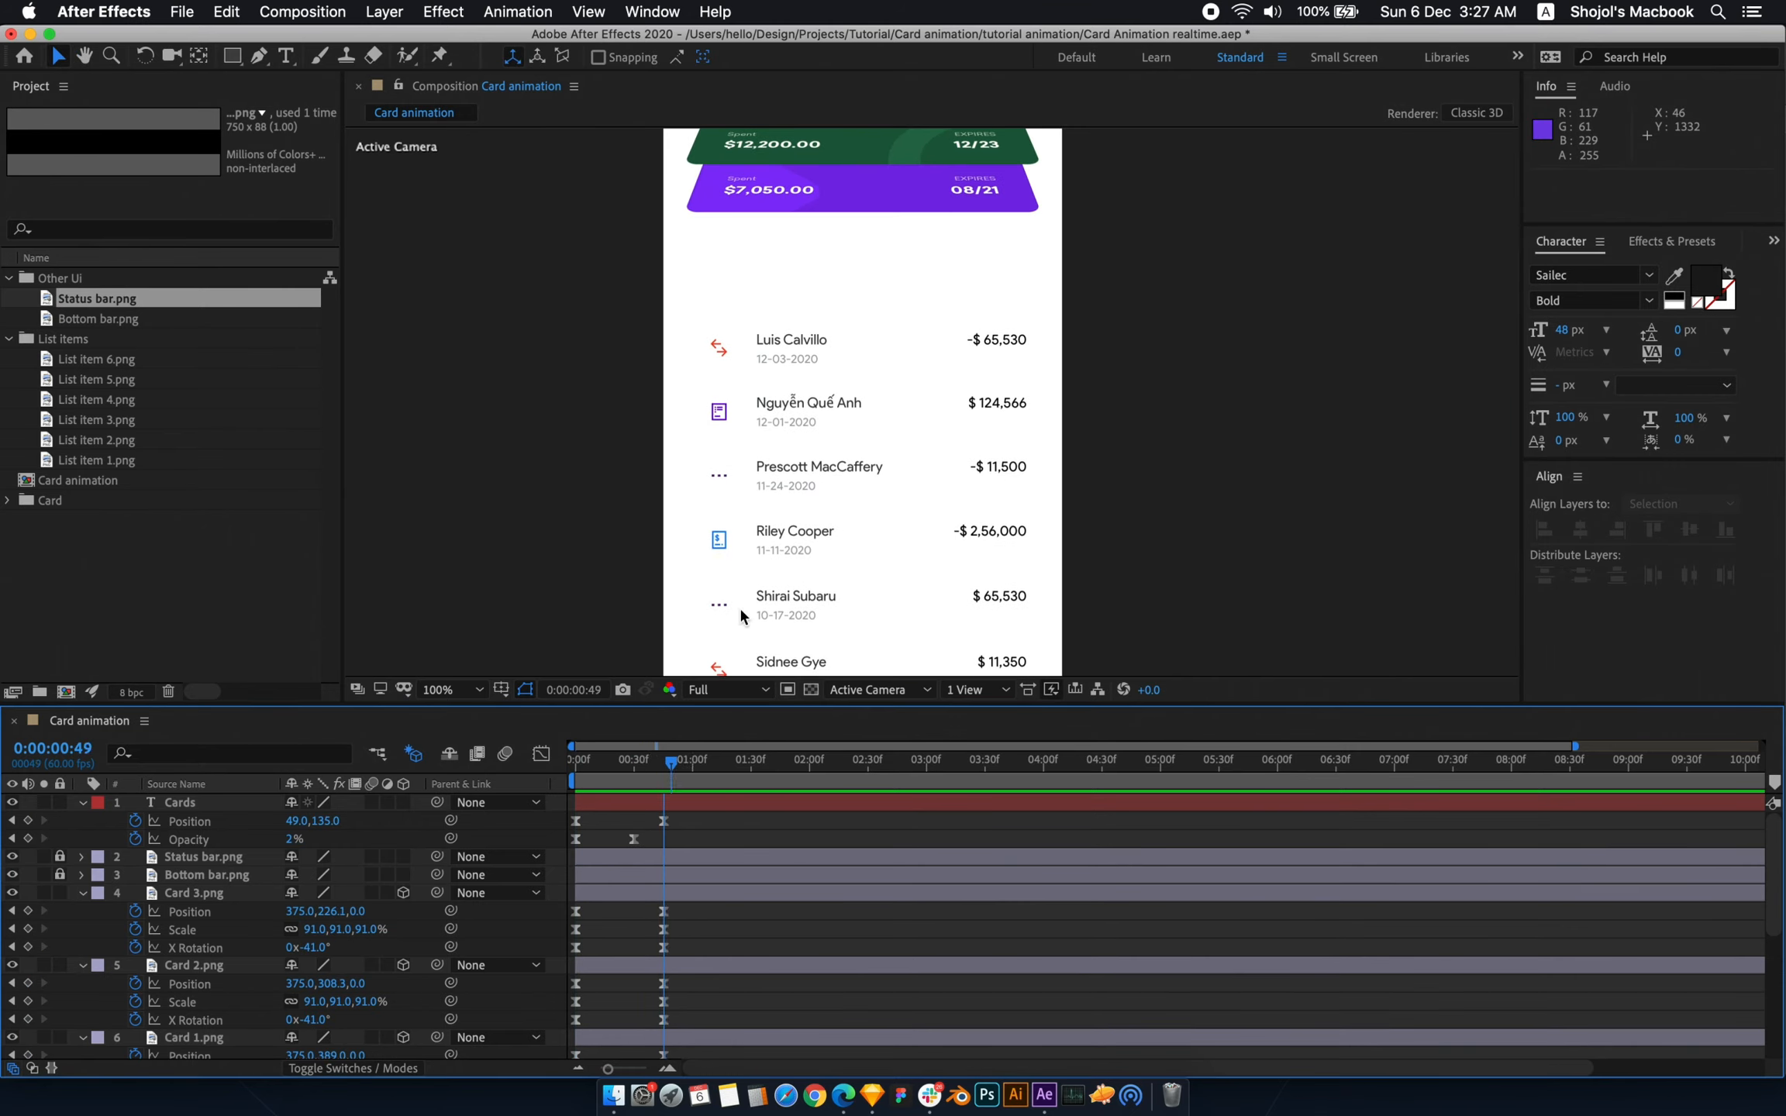
key("period")
key("space")
left_click_drag(732, 276, 819, 427)
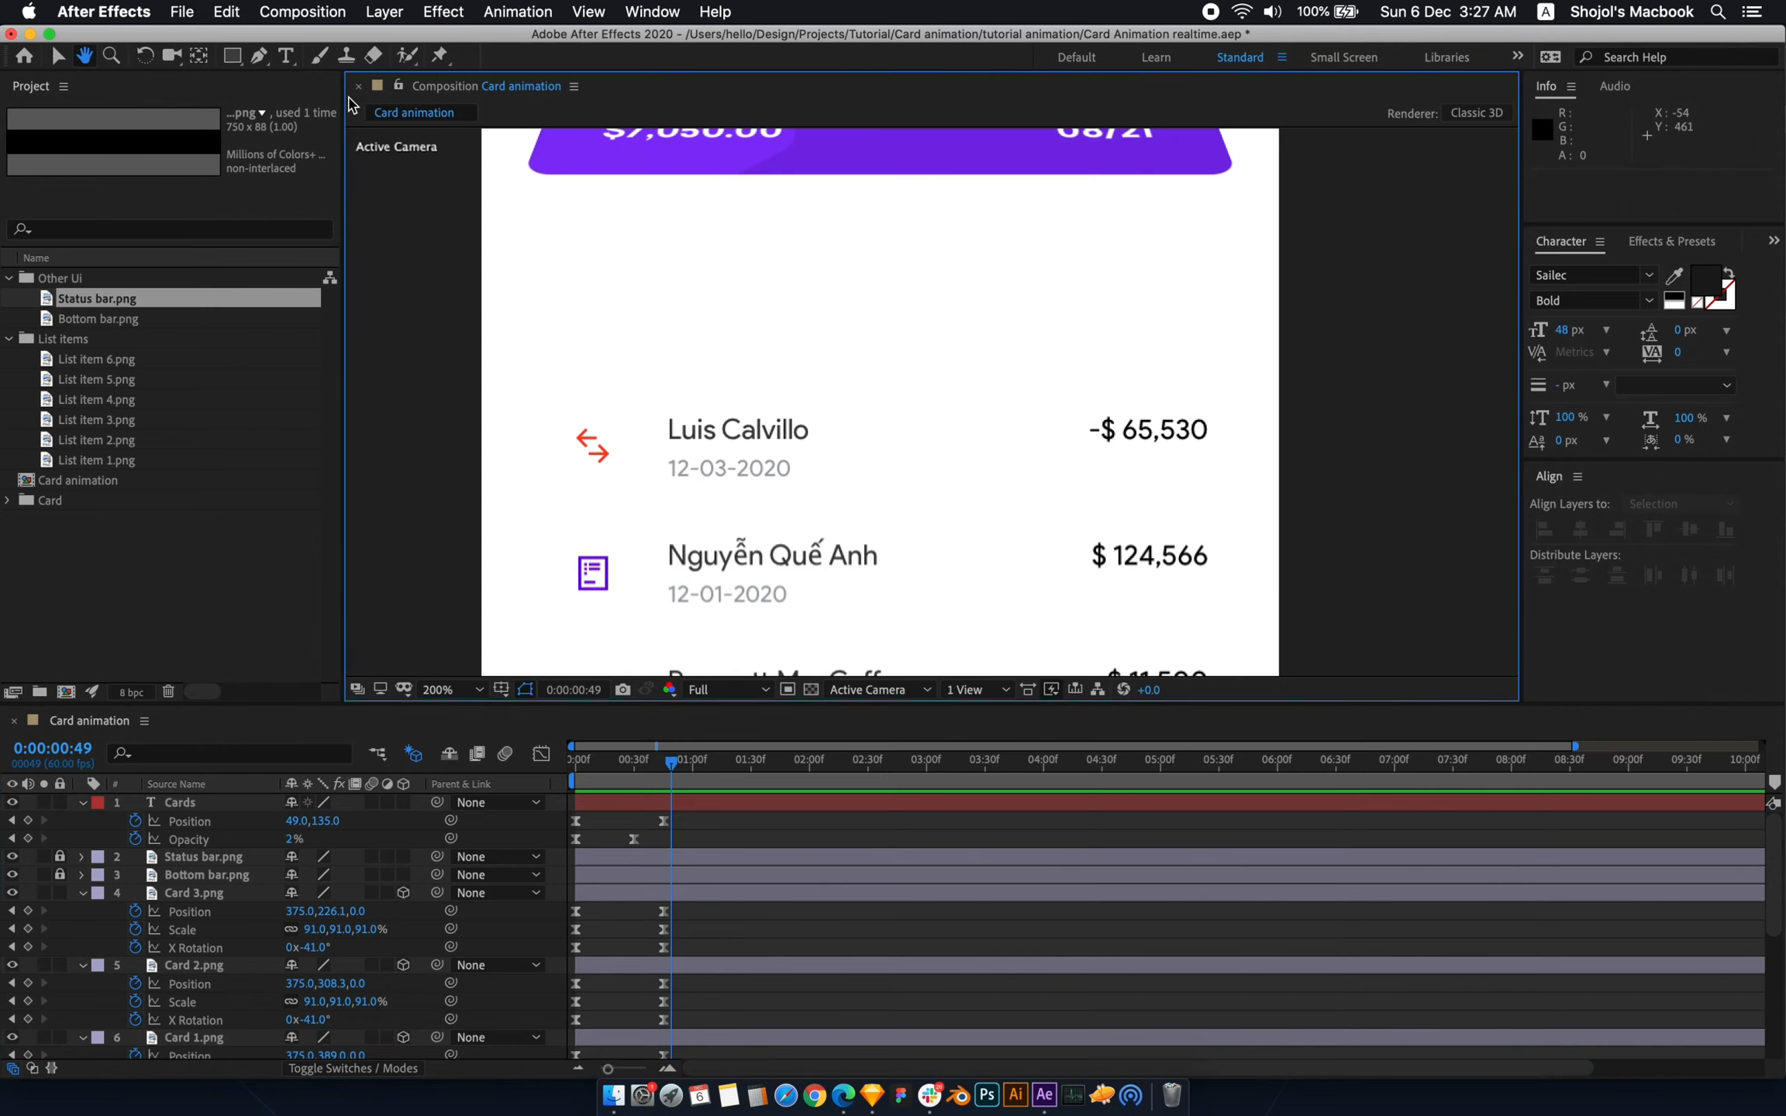
left_click(287, 55)
left_click(570, 335)
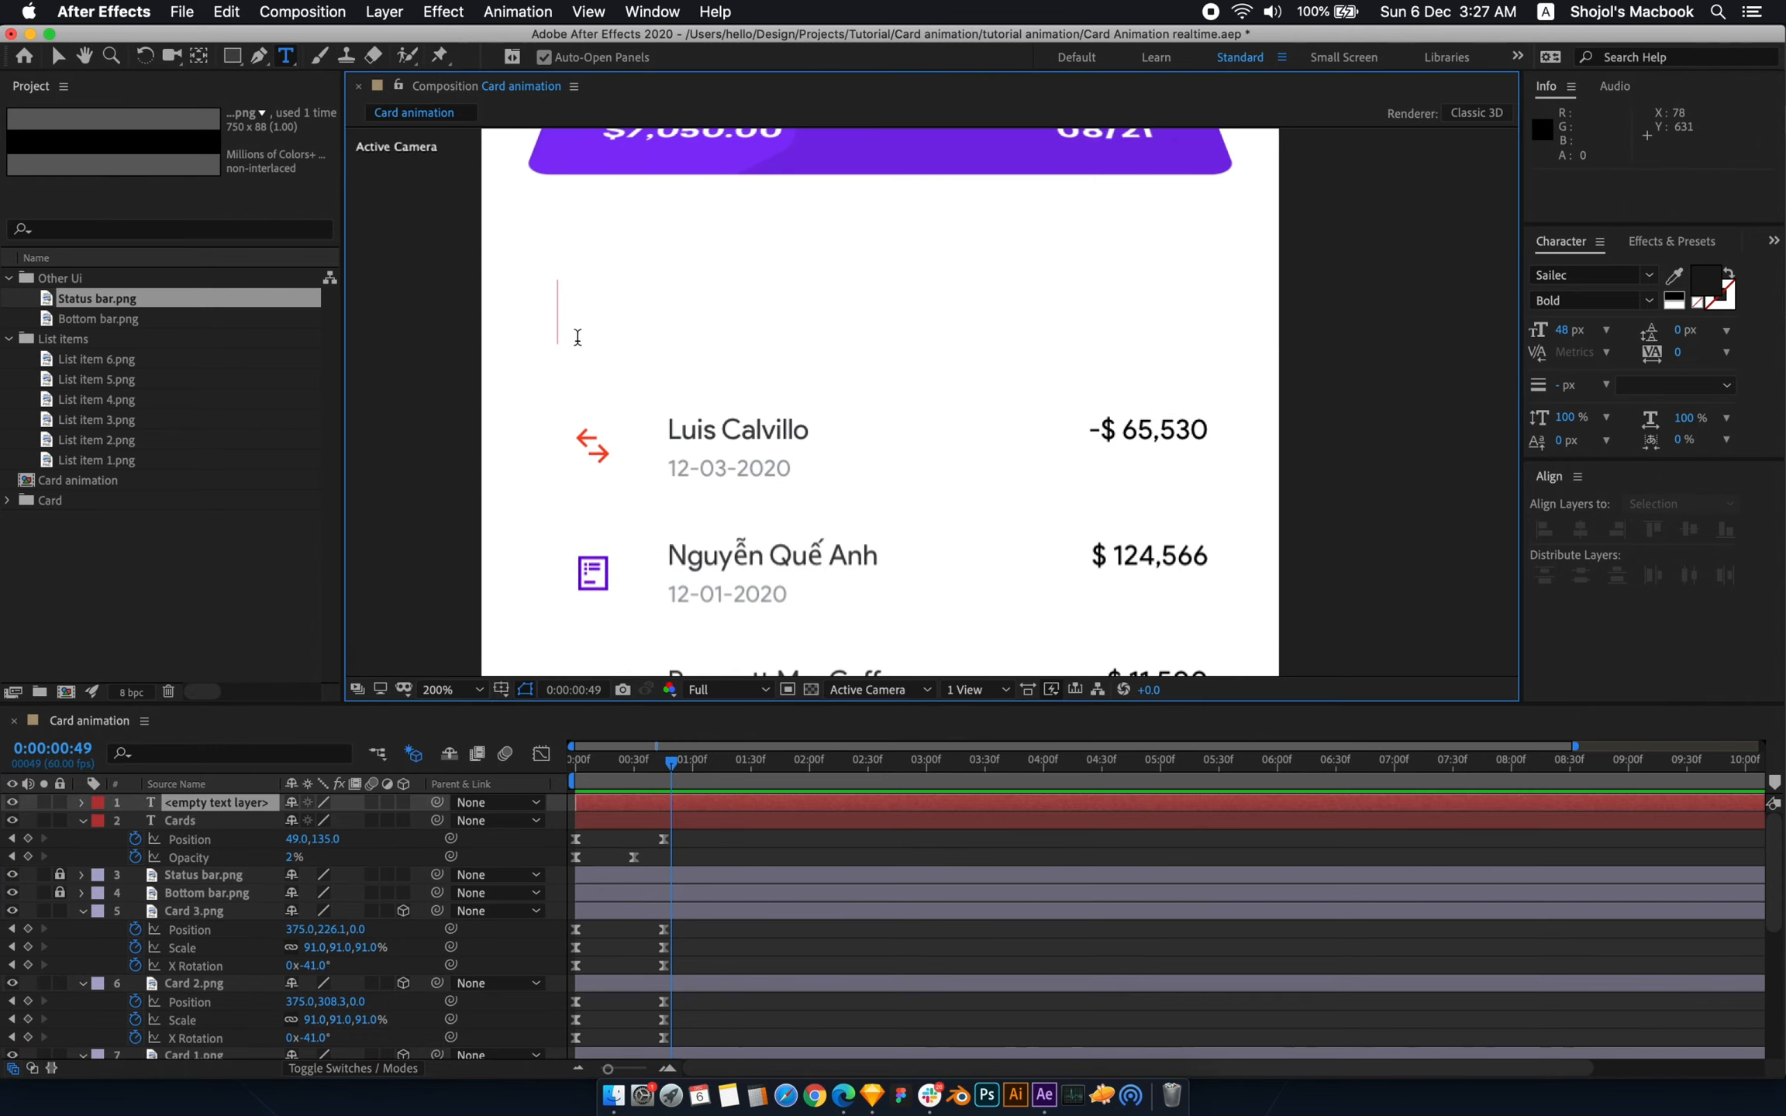
- Switch to Sketch and copy the "Recent transactions" heading text from the artboard with the stacked cards
left_click(874, 1077)
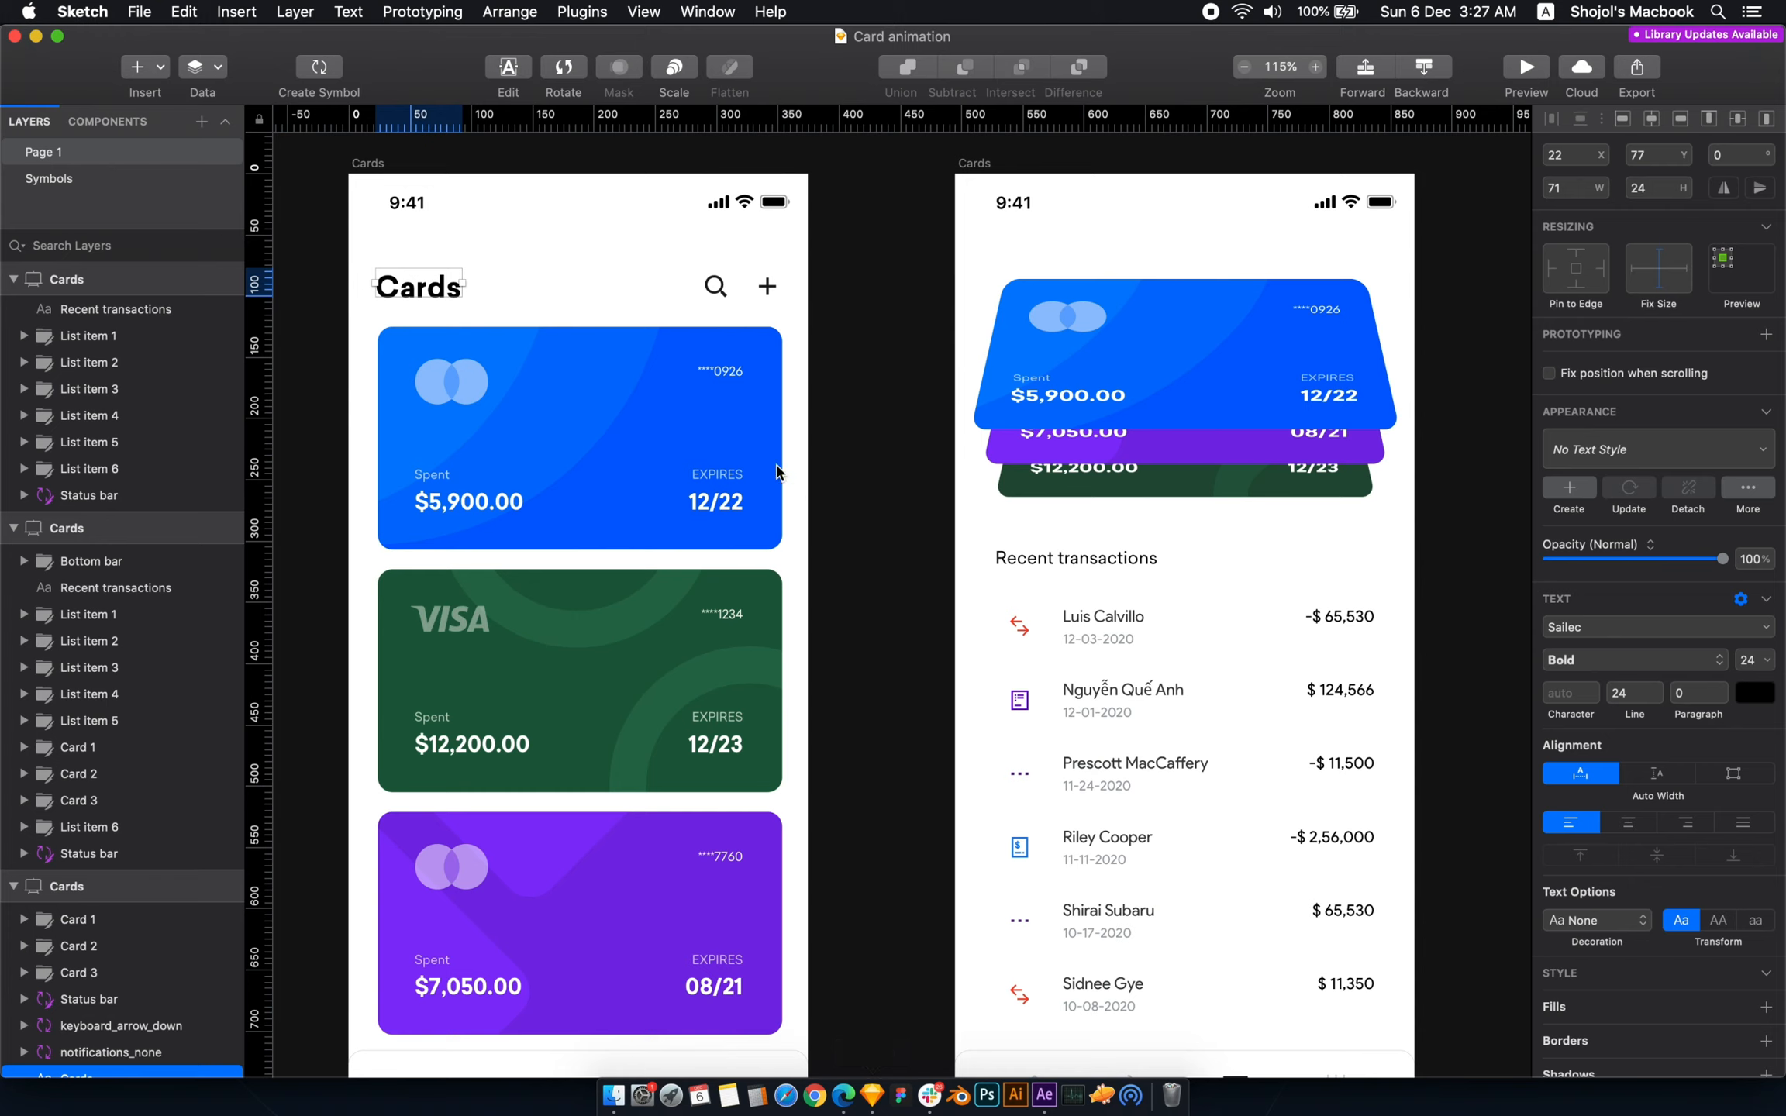
scroll(1076, 576, "up", 3)
scroll(1041, 664, "up", 2)
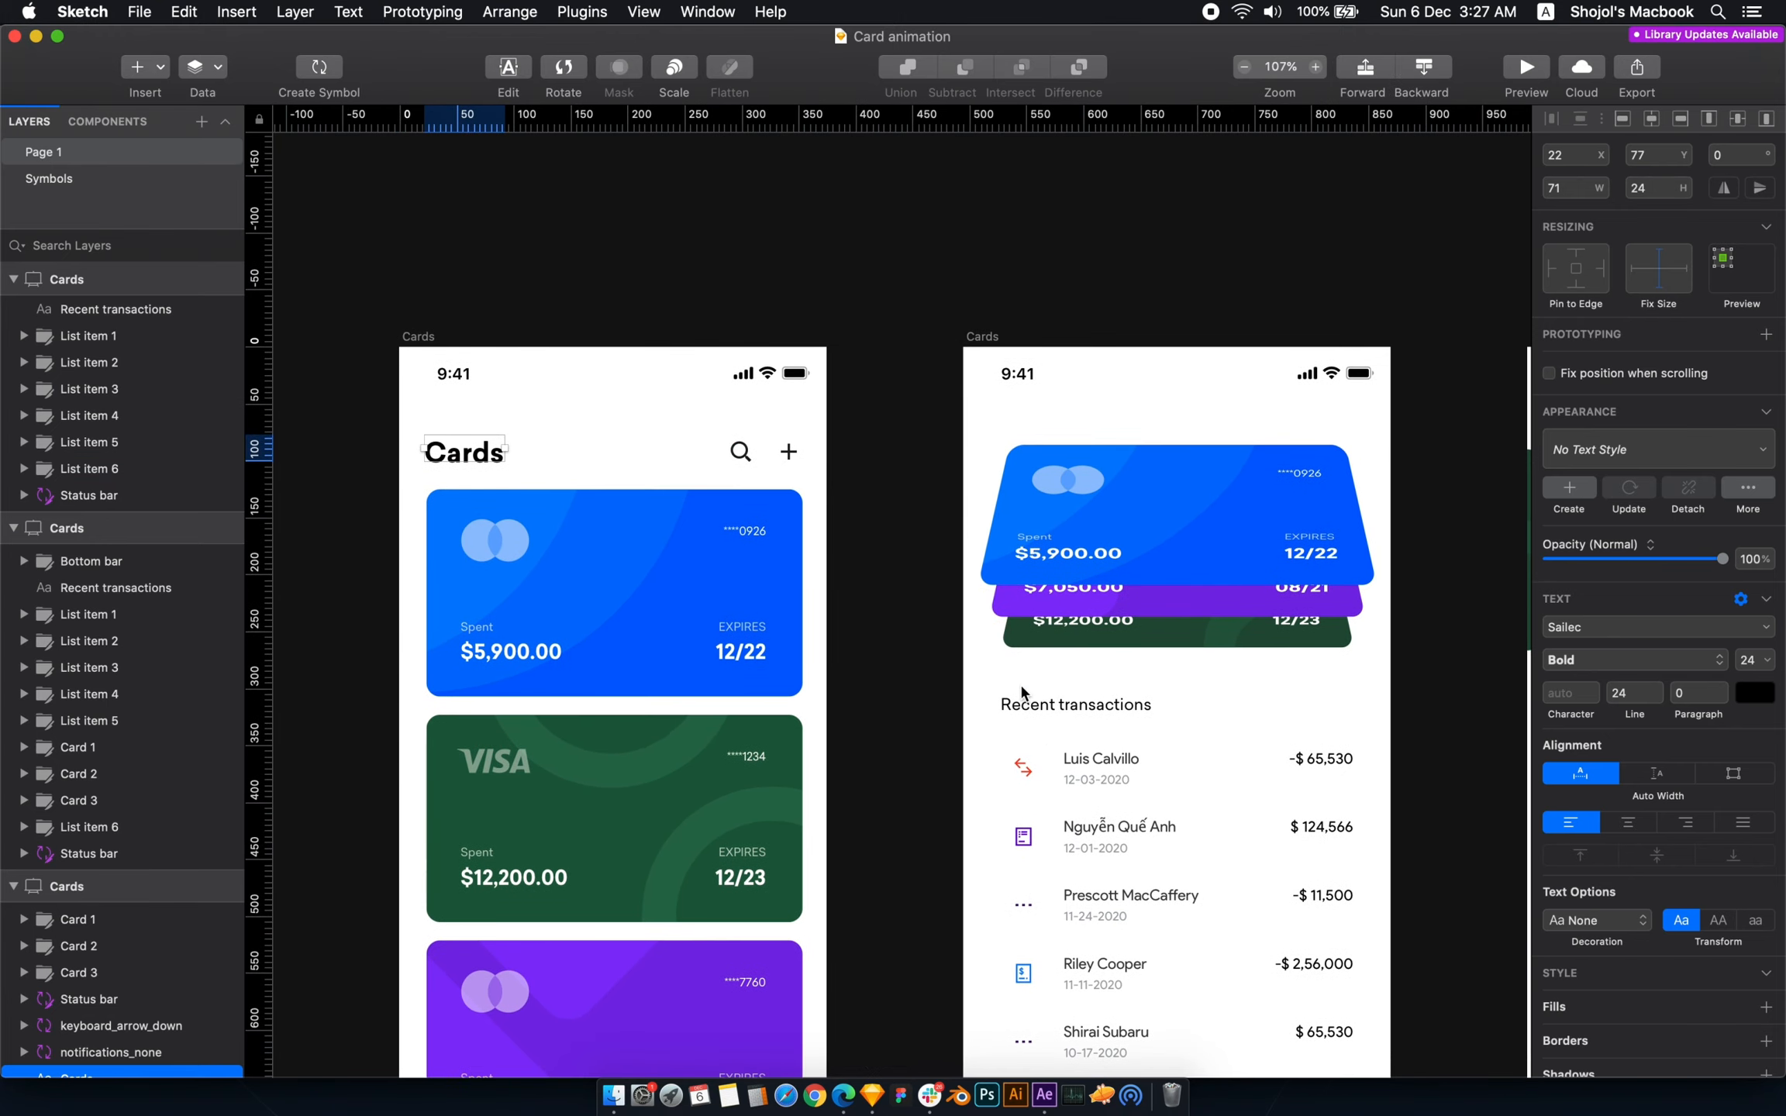
left_click(1008, 704)
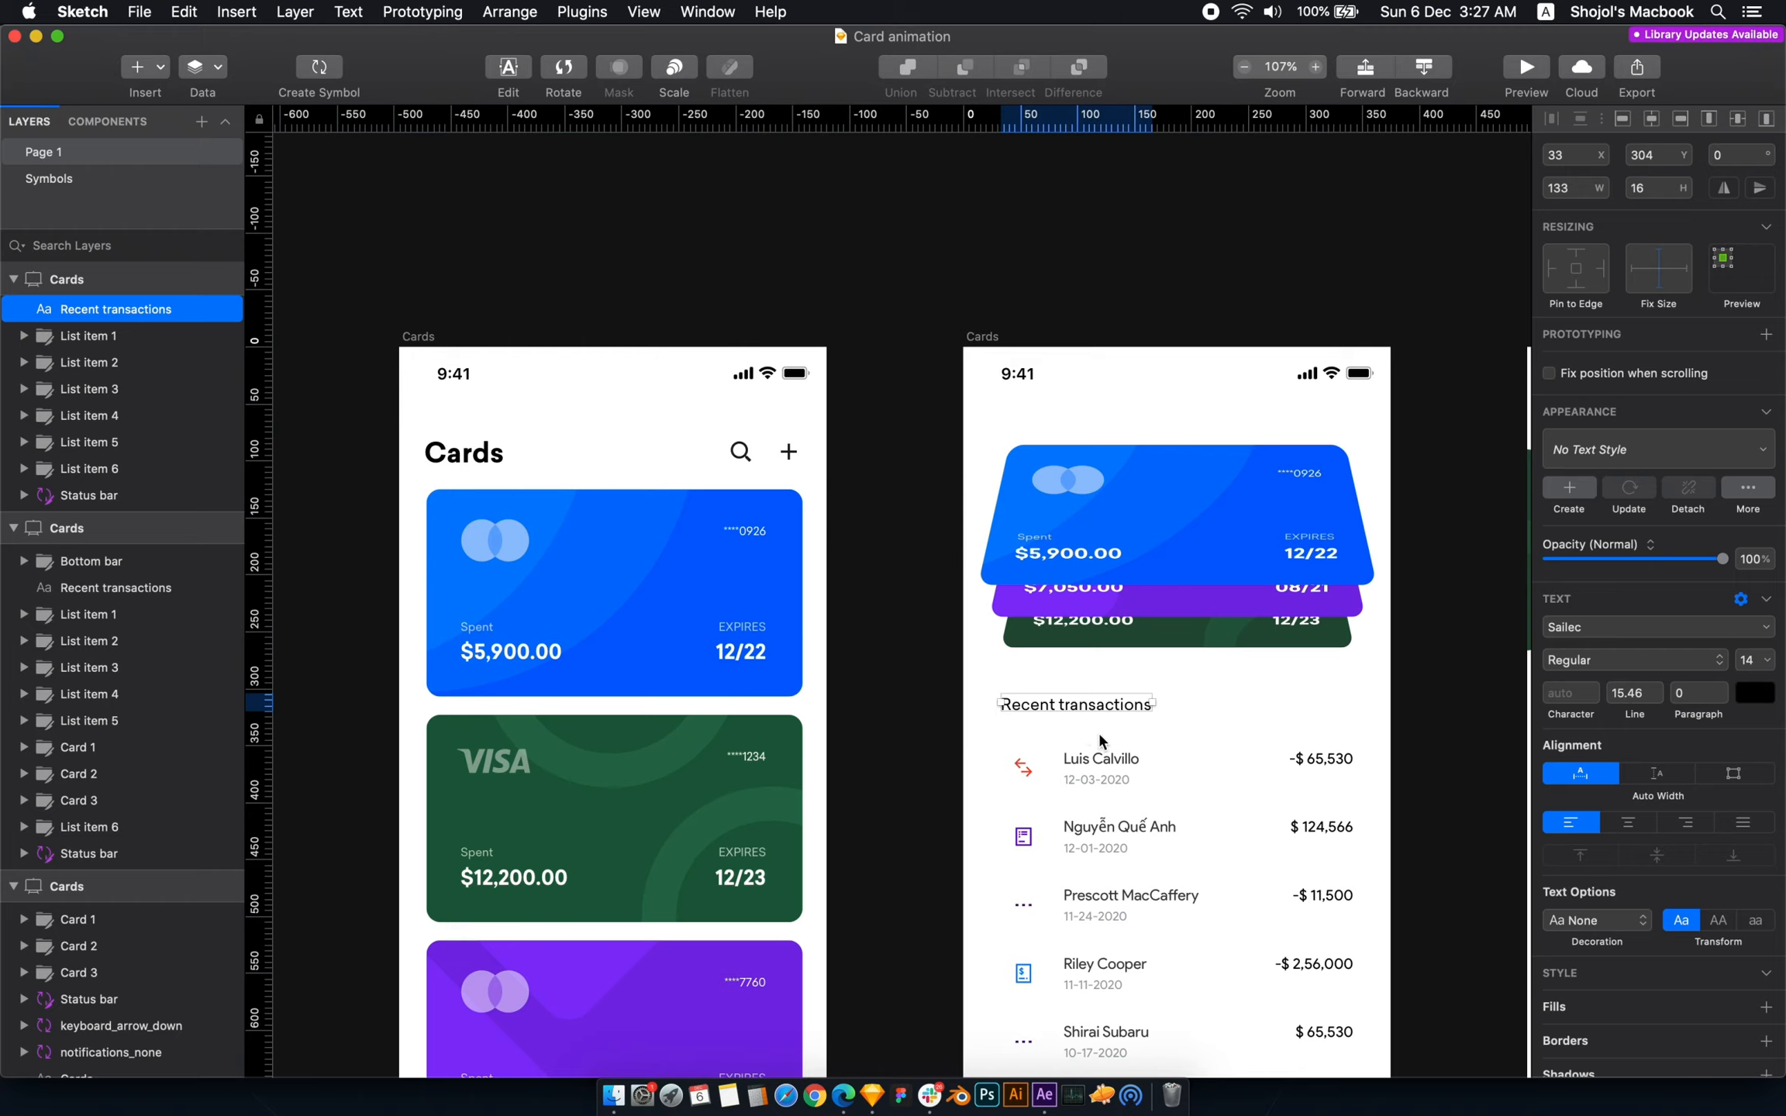
double_click(1014, 709)
key("super+a")
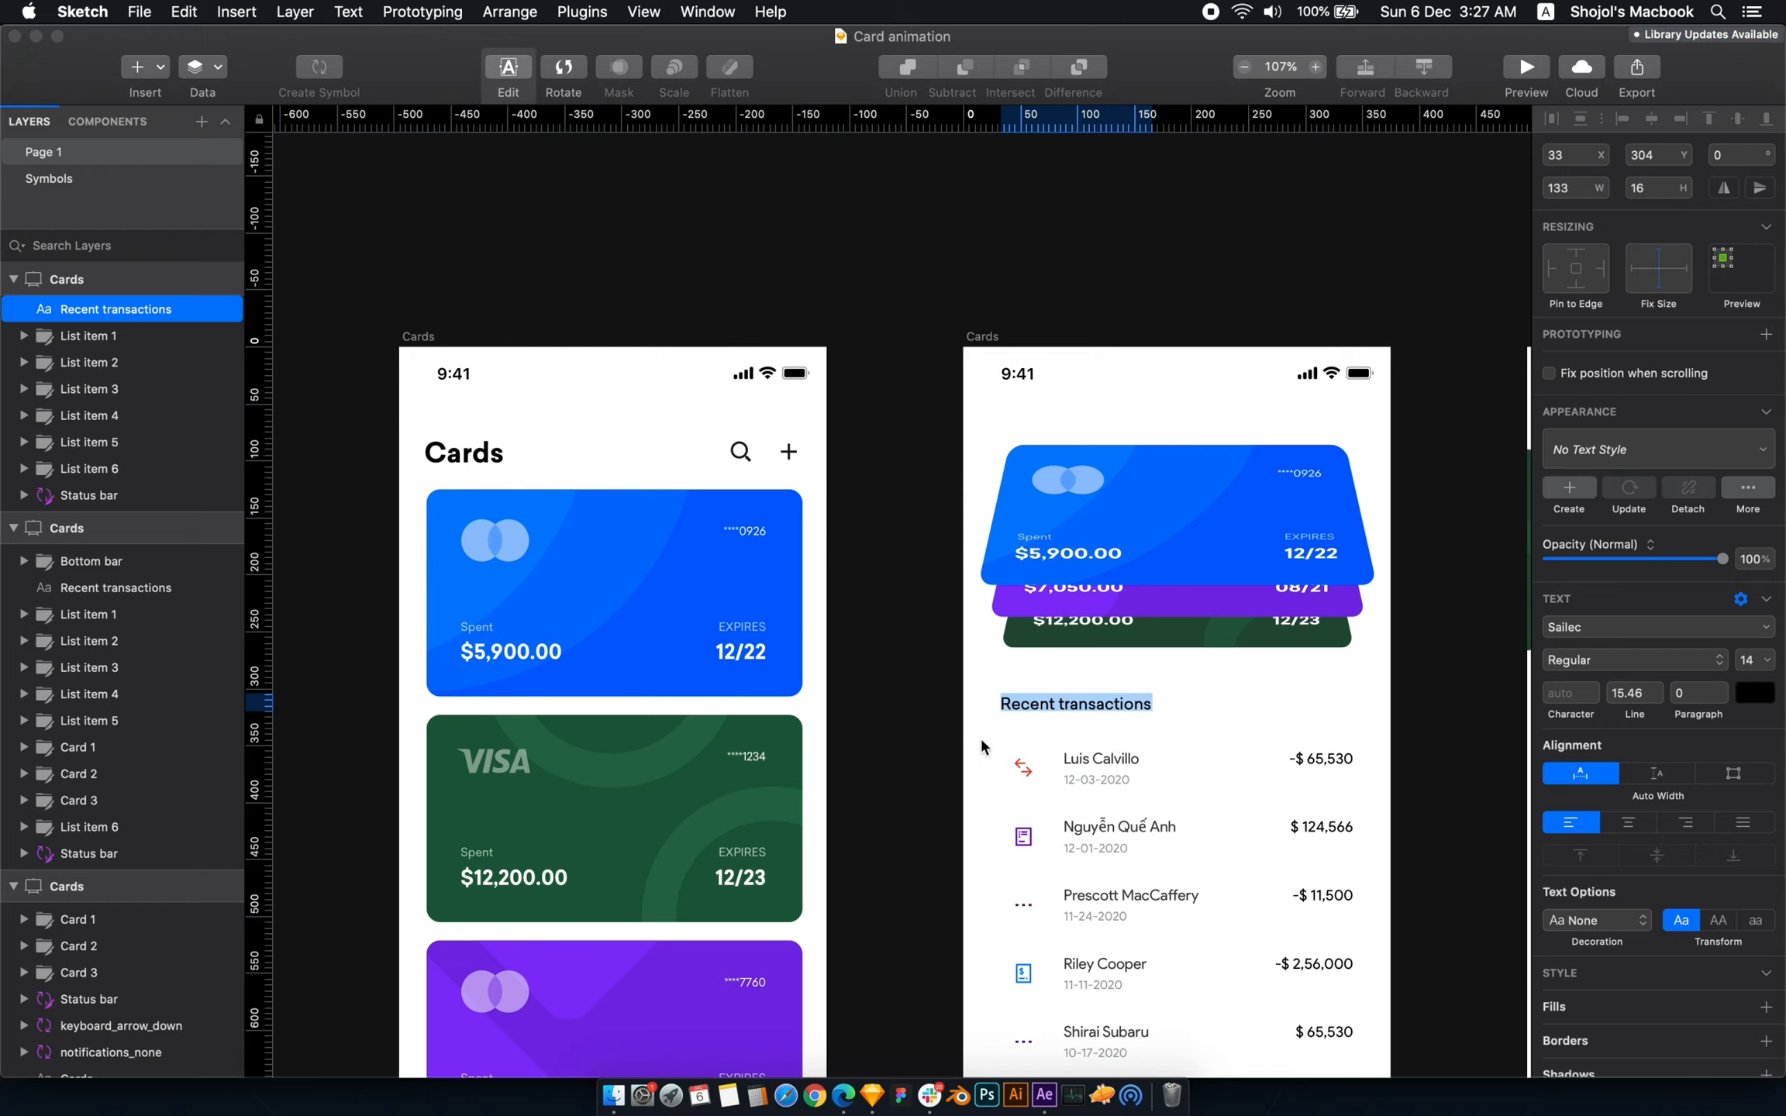
key("super+c")
left_click(979, 748)
- Switch back to After Effects and paste the copied "Recent transactions" text into the empty text layer
left_click(1039, 1099)
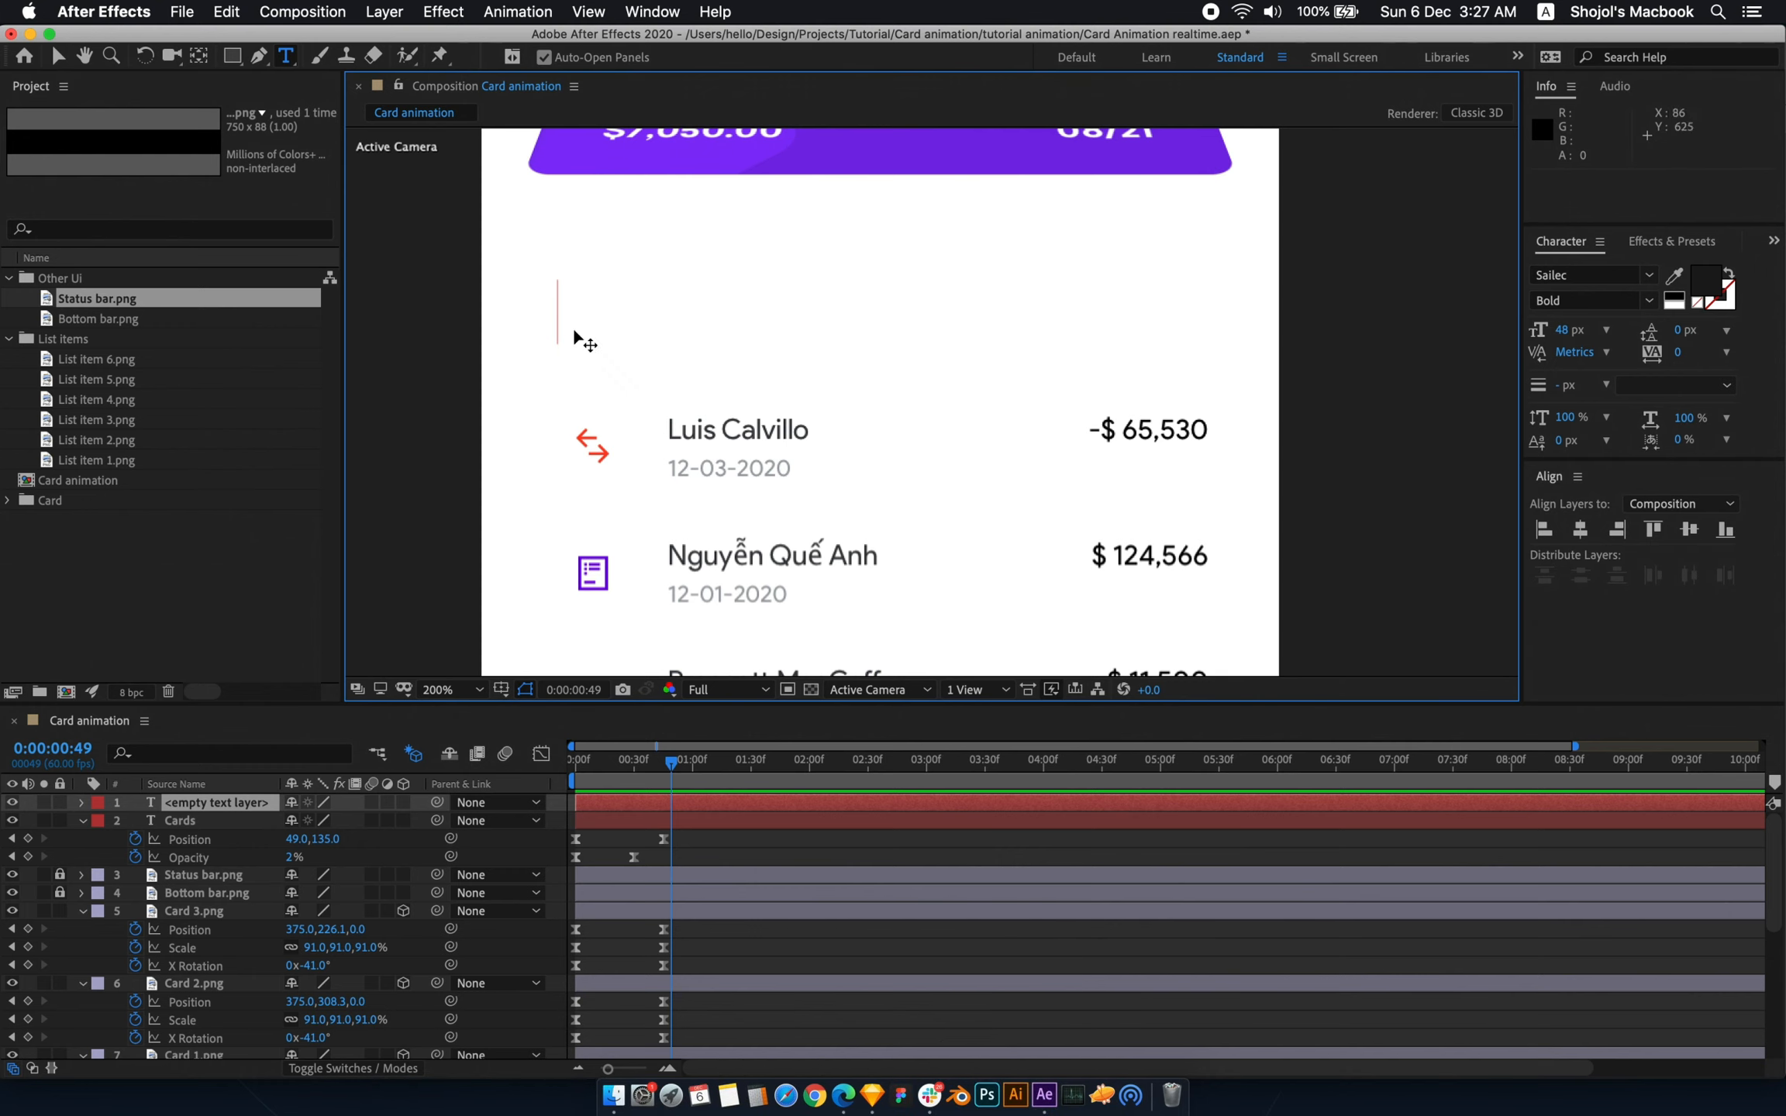
key("super+v")
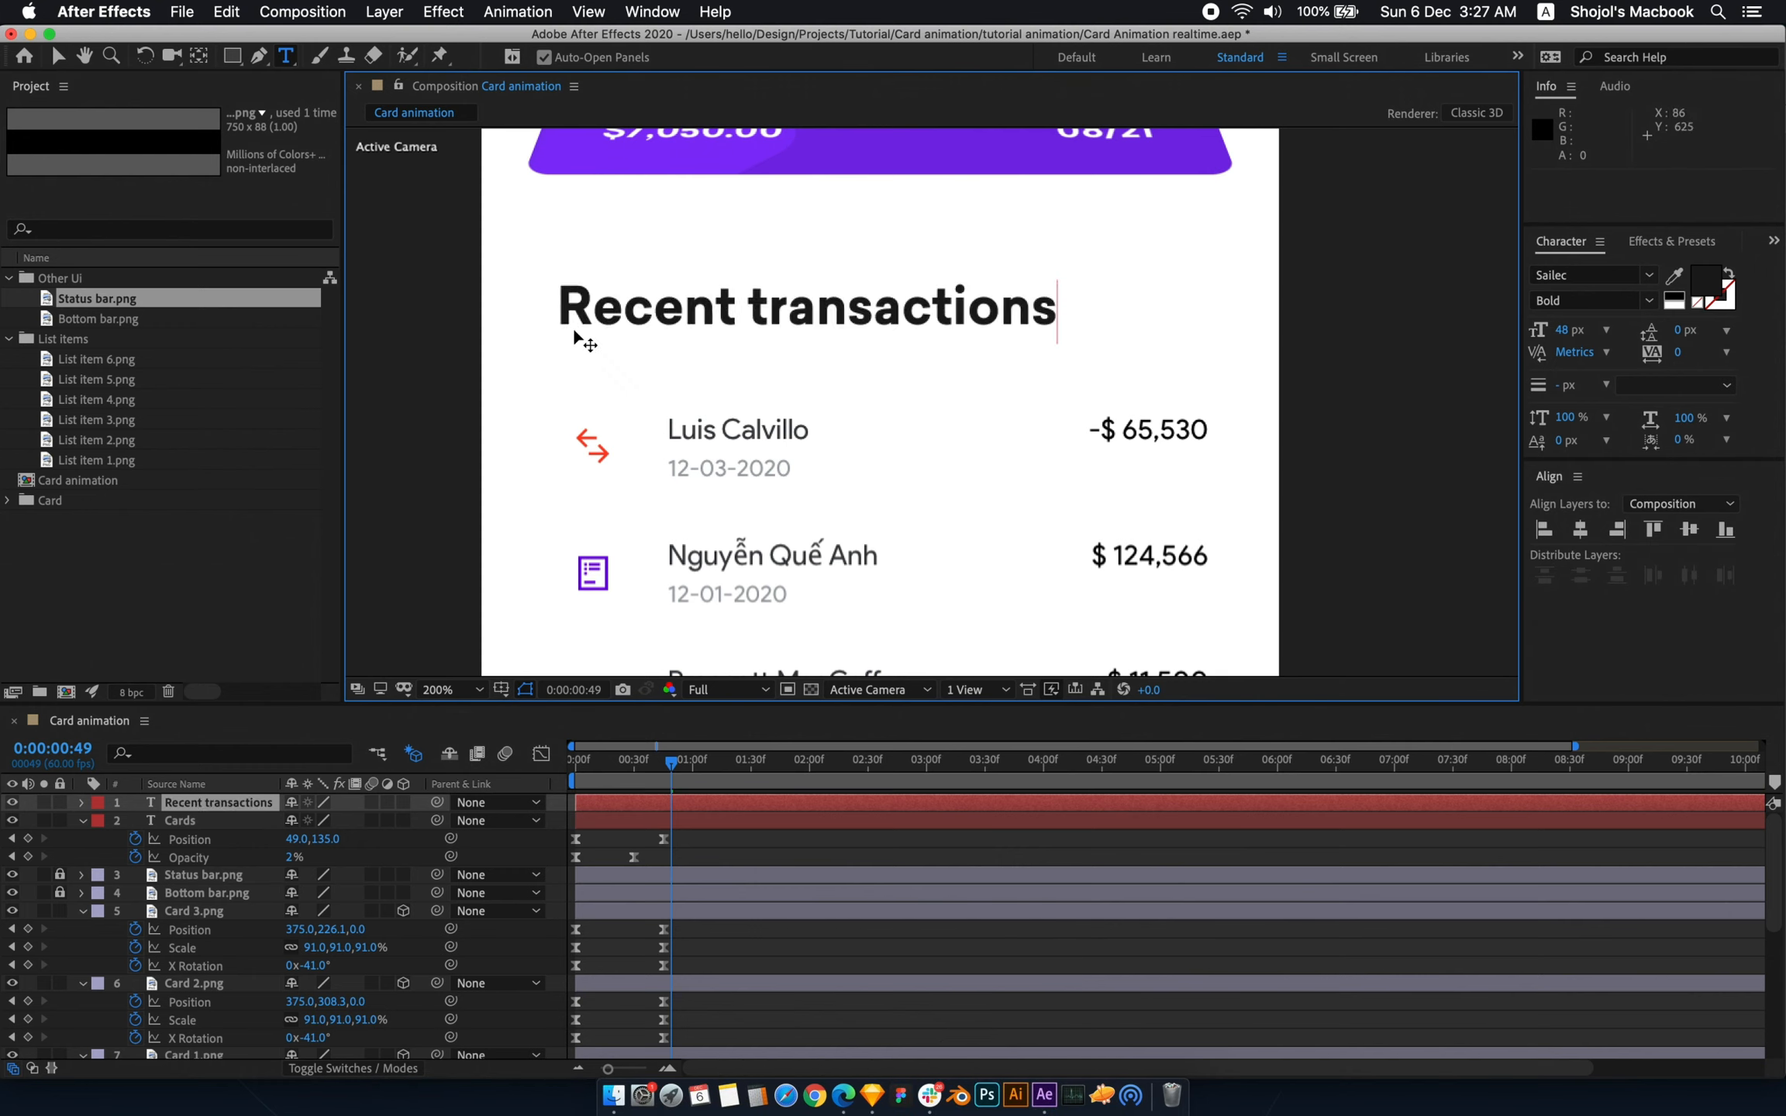
left_click(68, 62)
- Set the Recent transactions text to 28 px in the Regular font style
left_click(1566, 332)
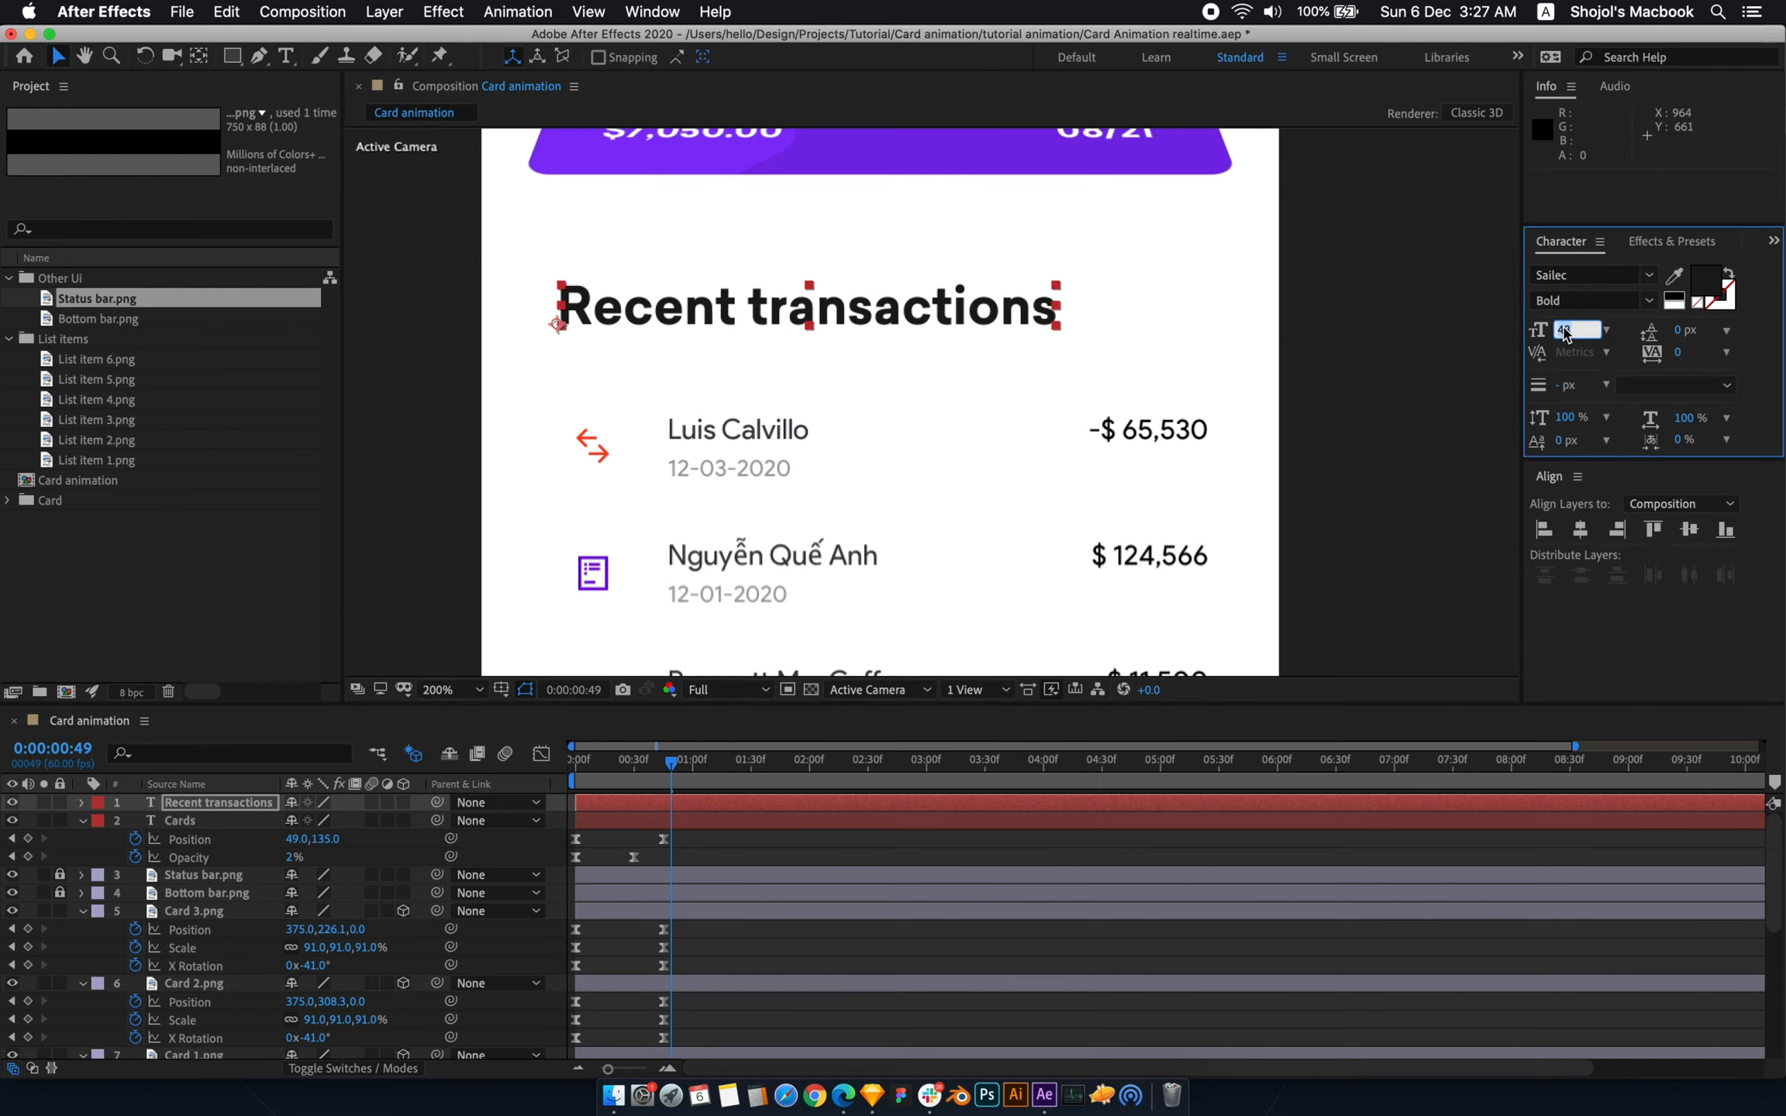
type("28")
key("Return")
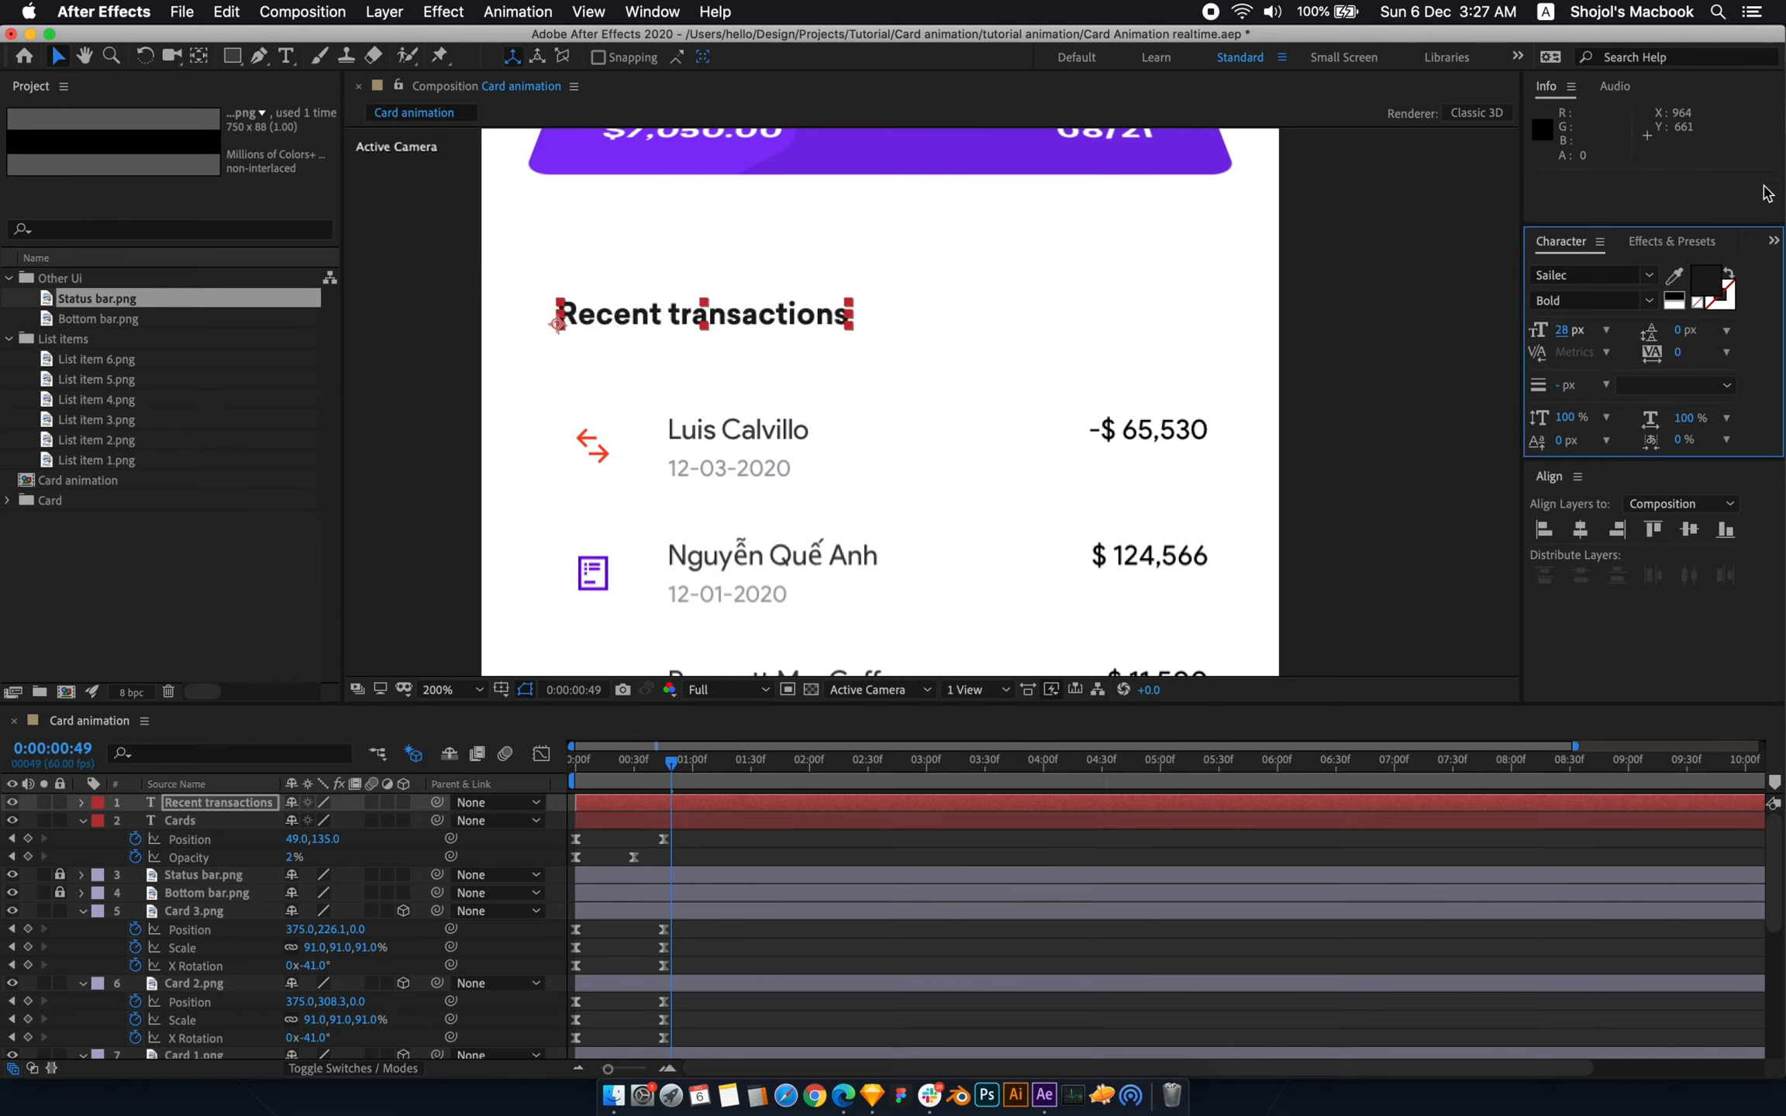
left_click(1649, 300)
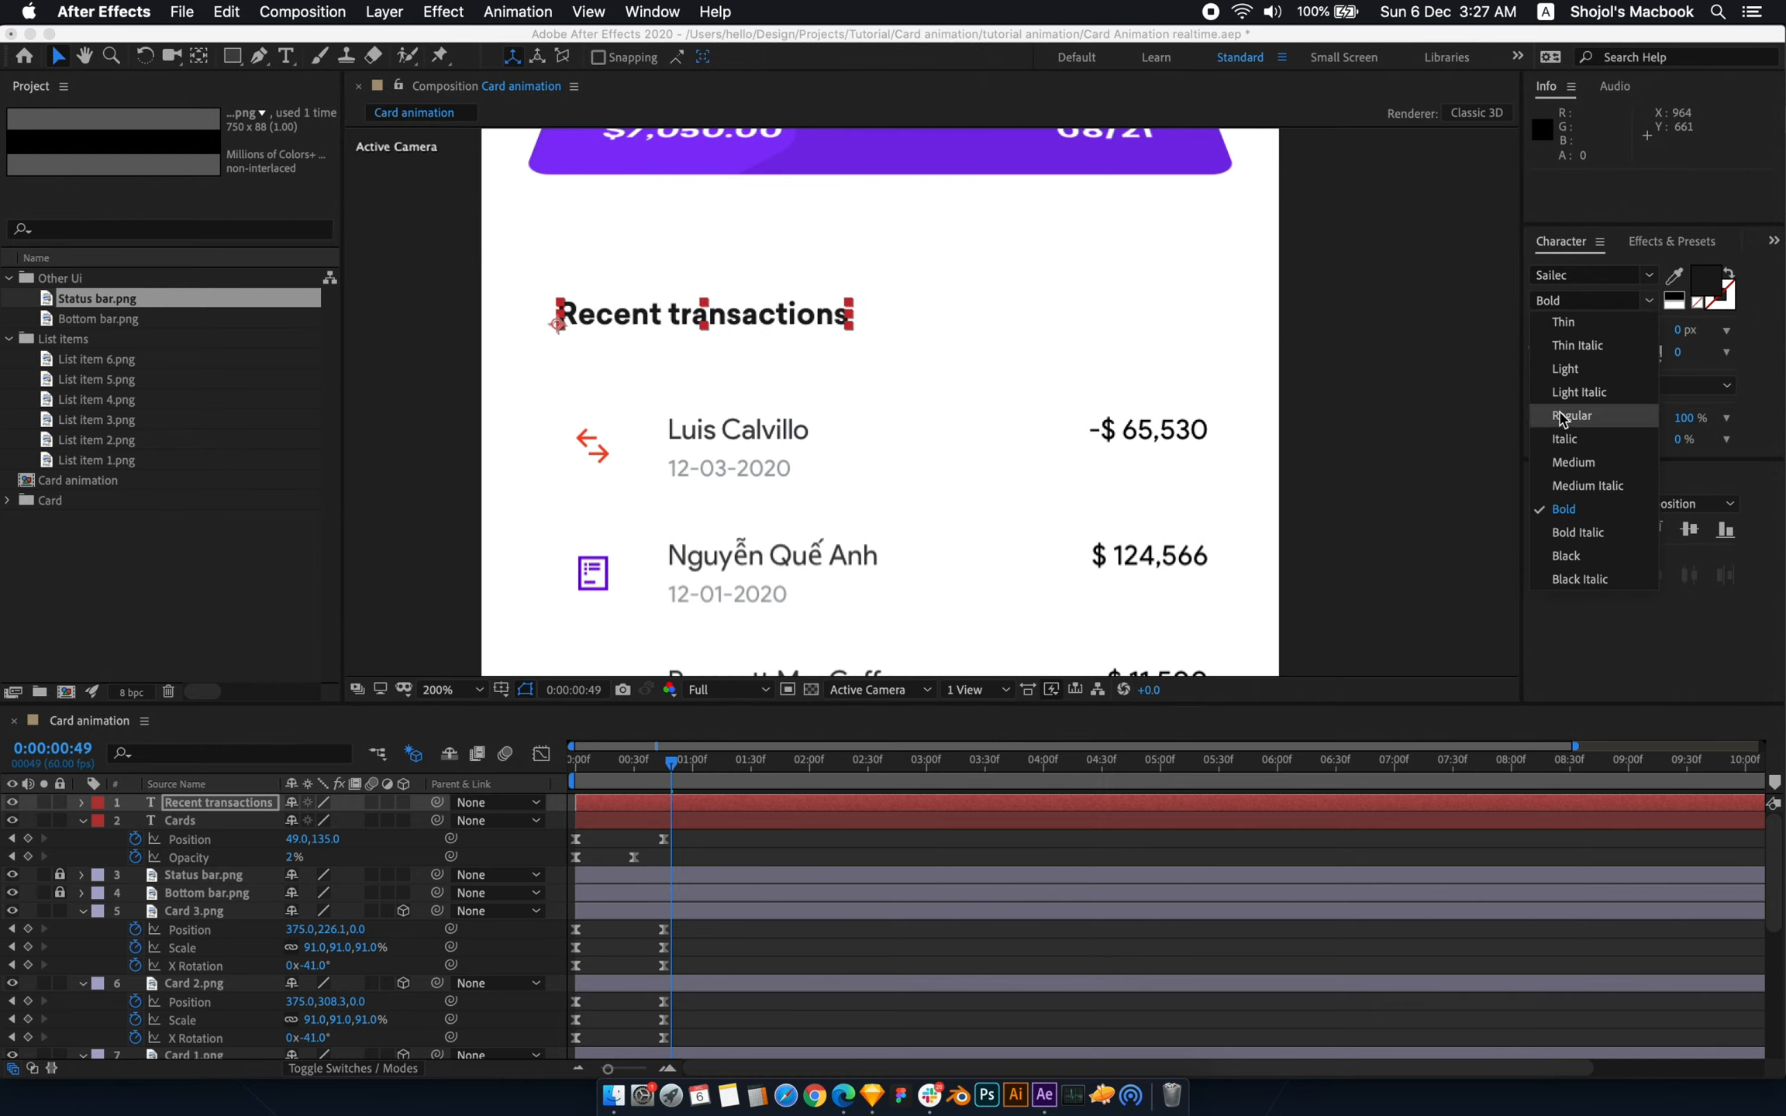
left_click(1560, 417)
left_click(55, 60)
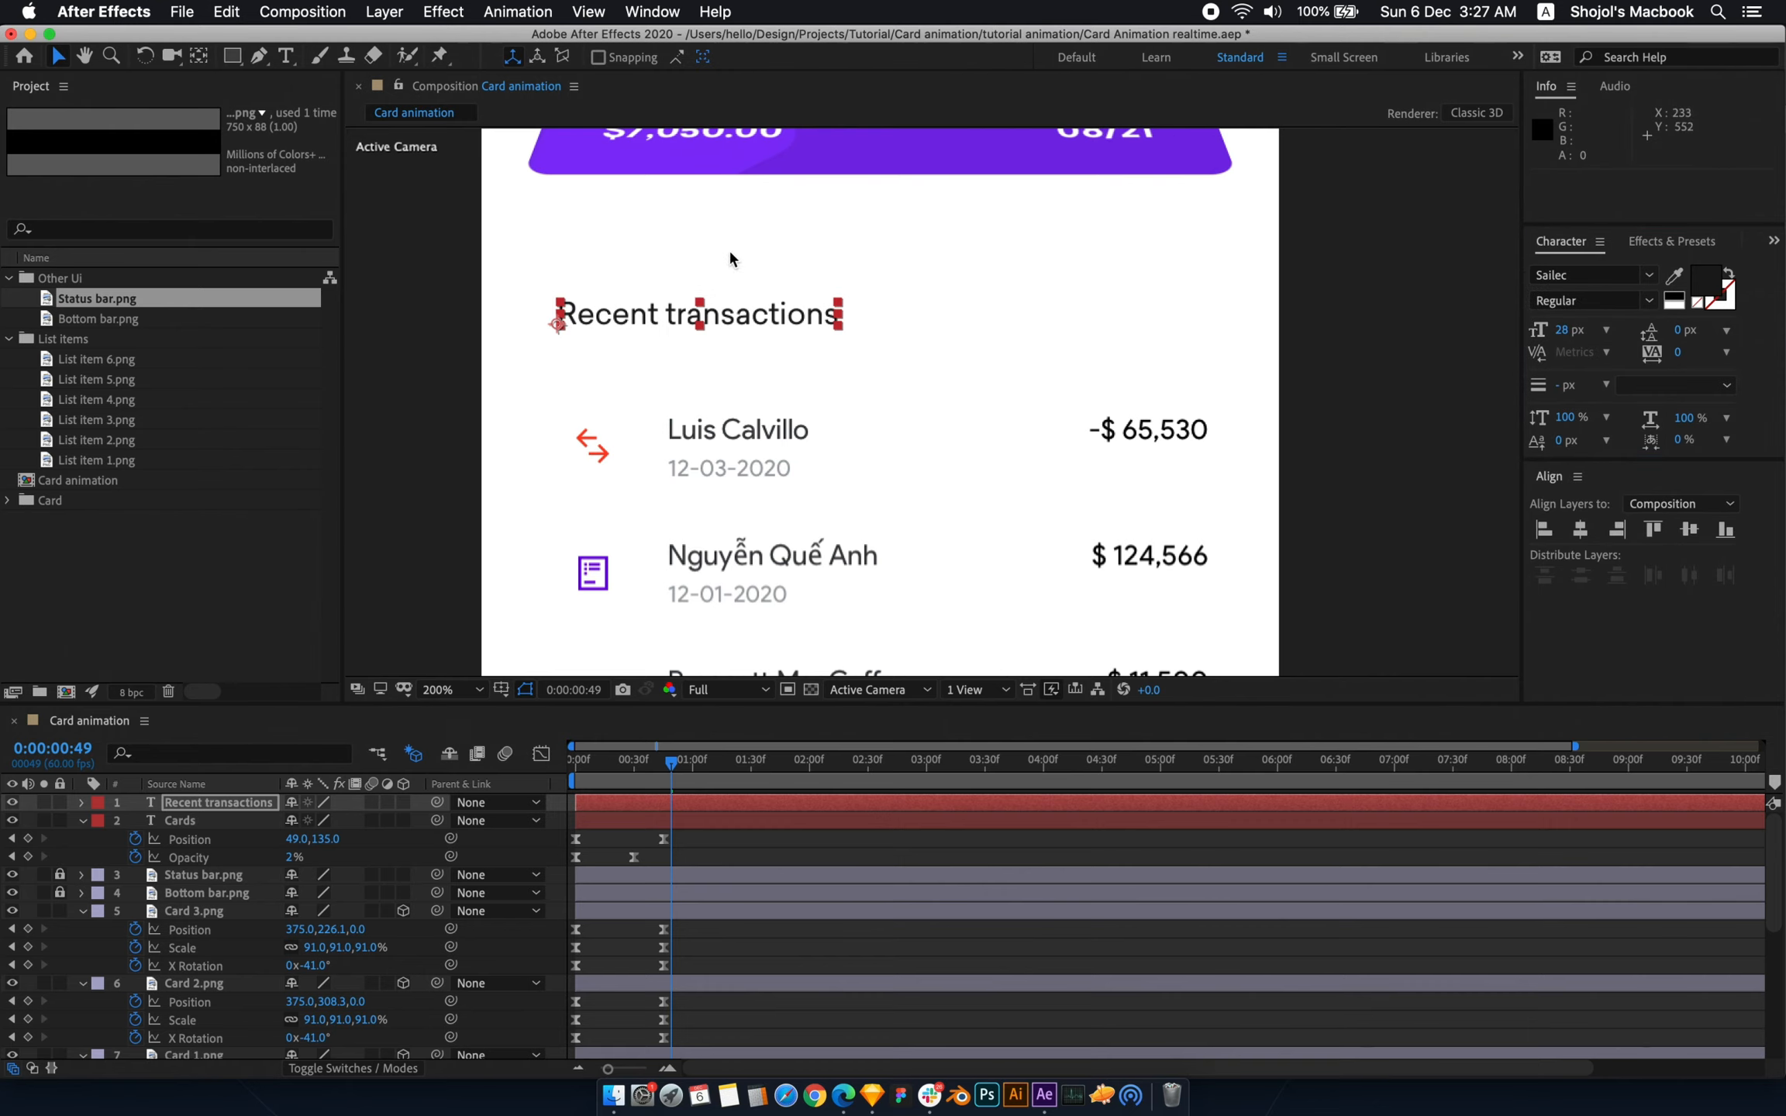
- Move the Recent transactions heading to about 52, 631, near the cards' left edge above the transaction list
key("comma")
left_click(617, 312)
key("period")
left_click_drag(741, 369, 868, 467)
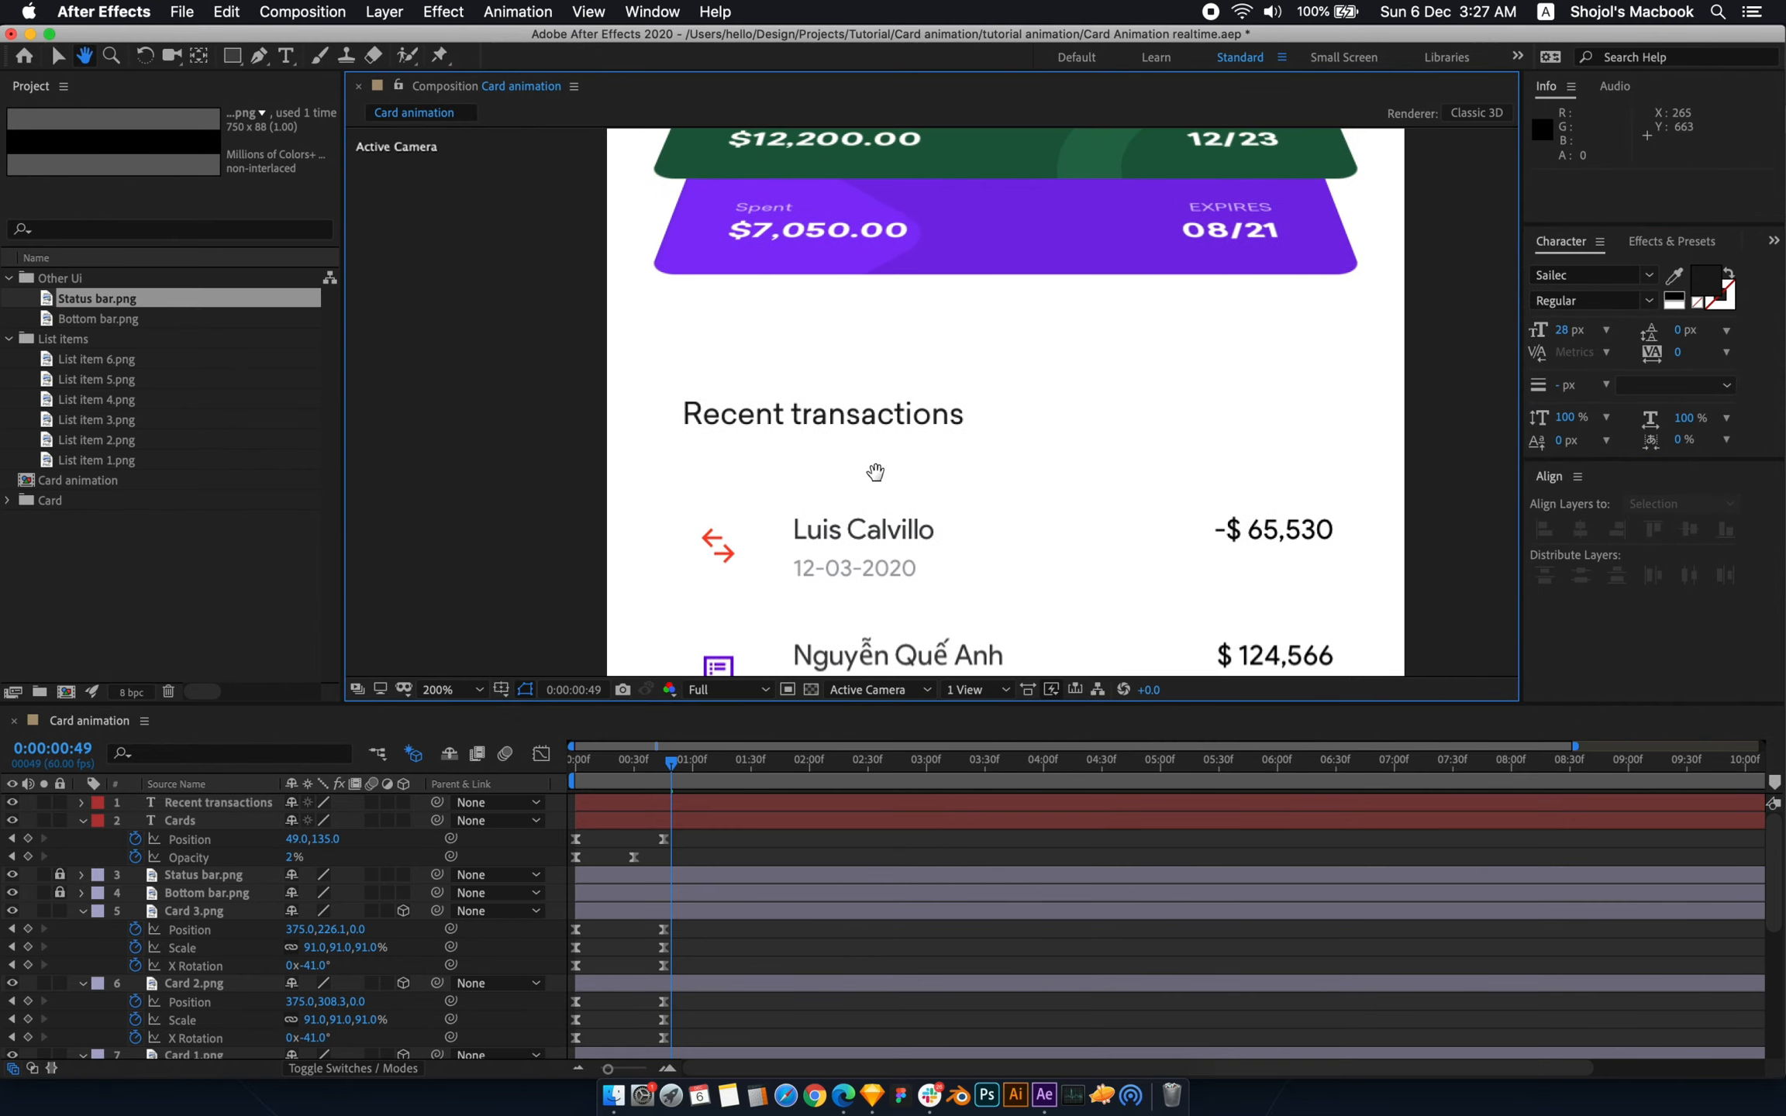
left_click_drag(708, 422, 692, 430)
- Add Position and Opacity keyframes to the Recent transactions layer at 0:00:00:45
left_click(666, 779)
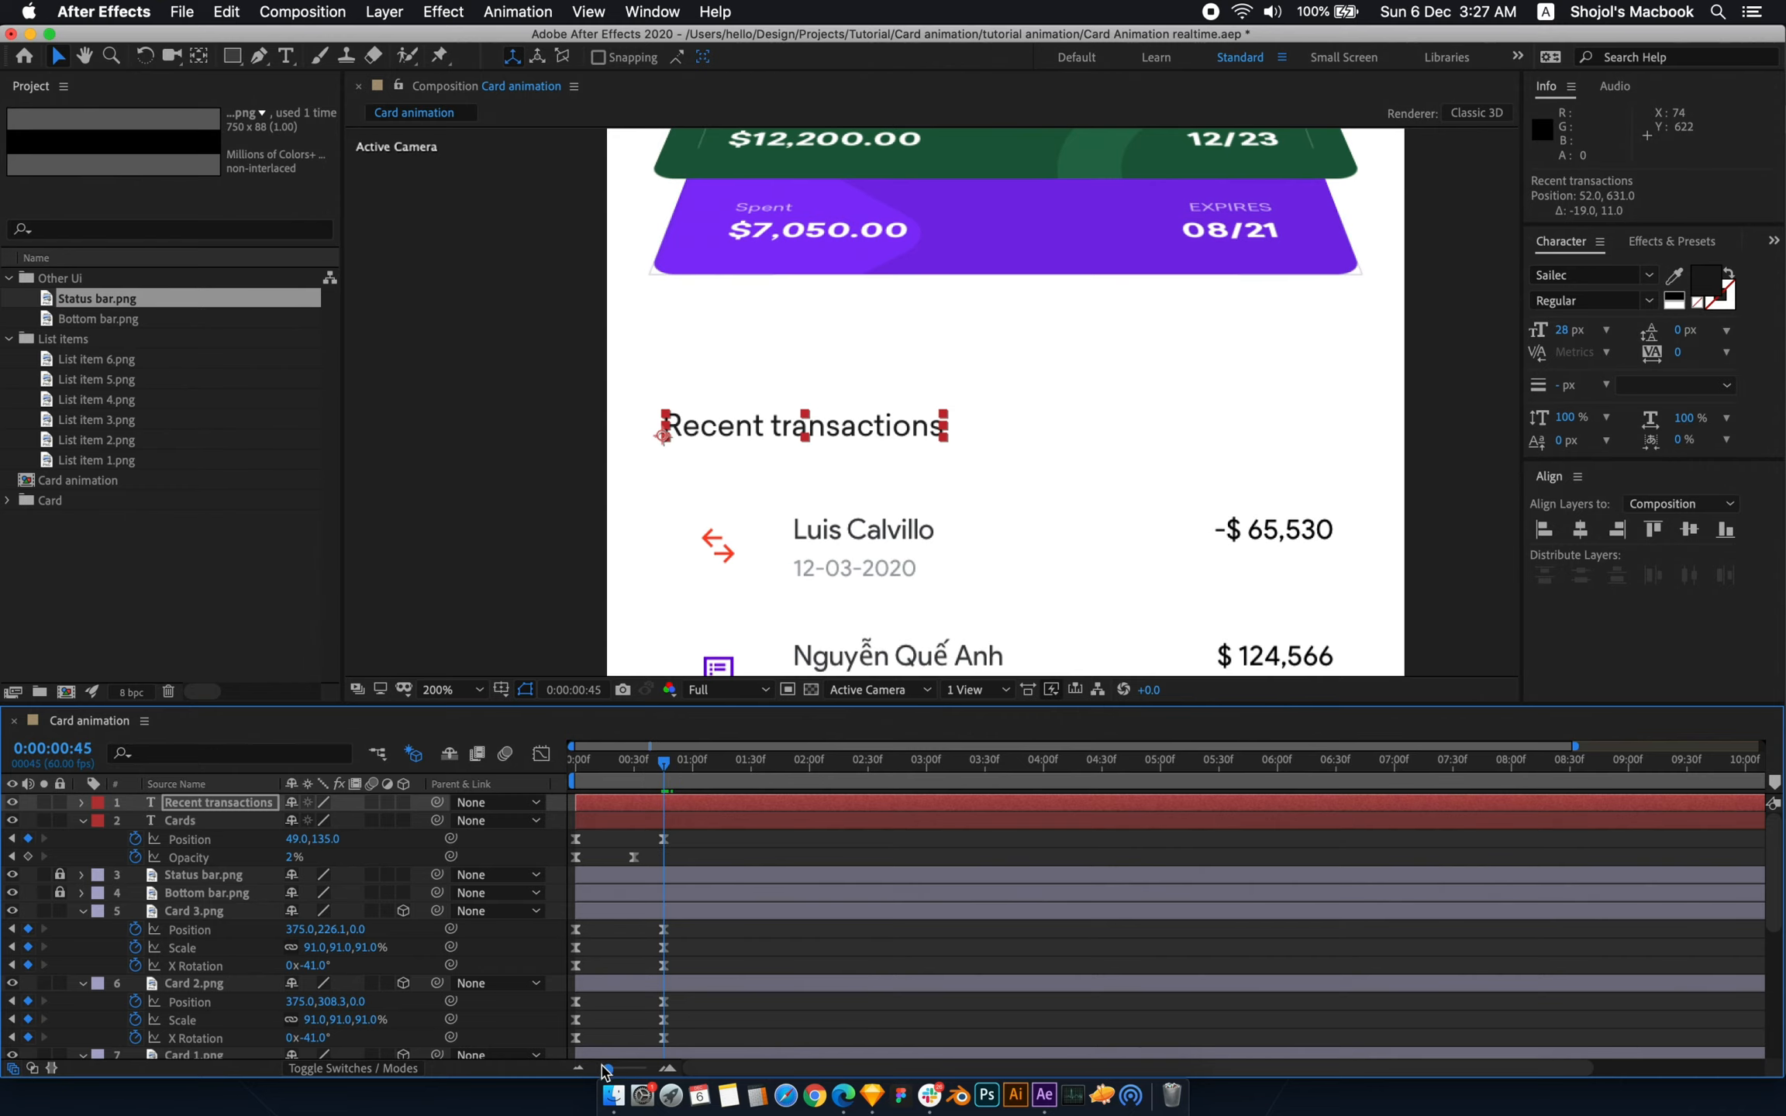
left_click_drag(606, 1070, 639, 1069)
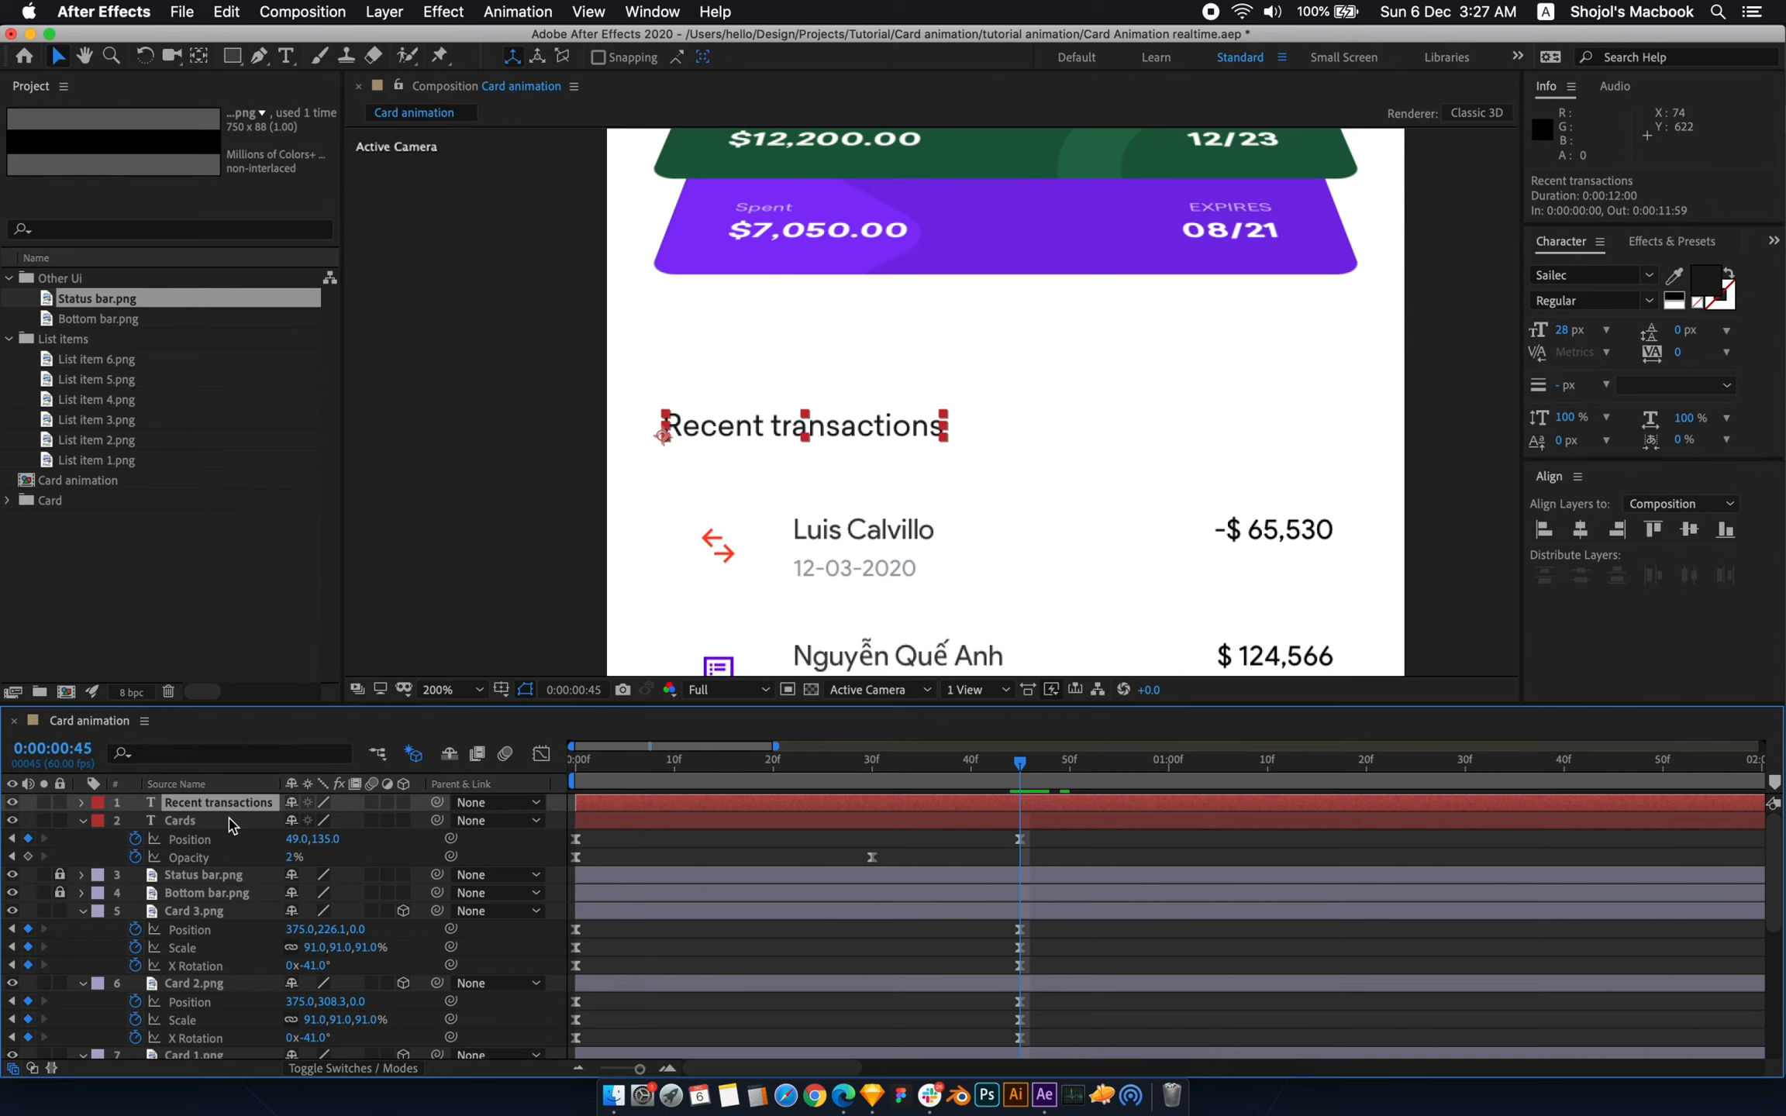
key("p")
key("shift+t")
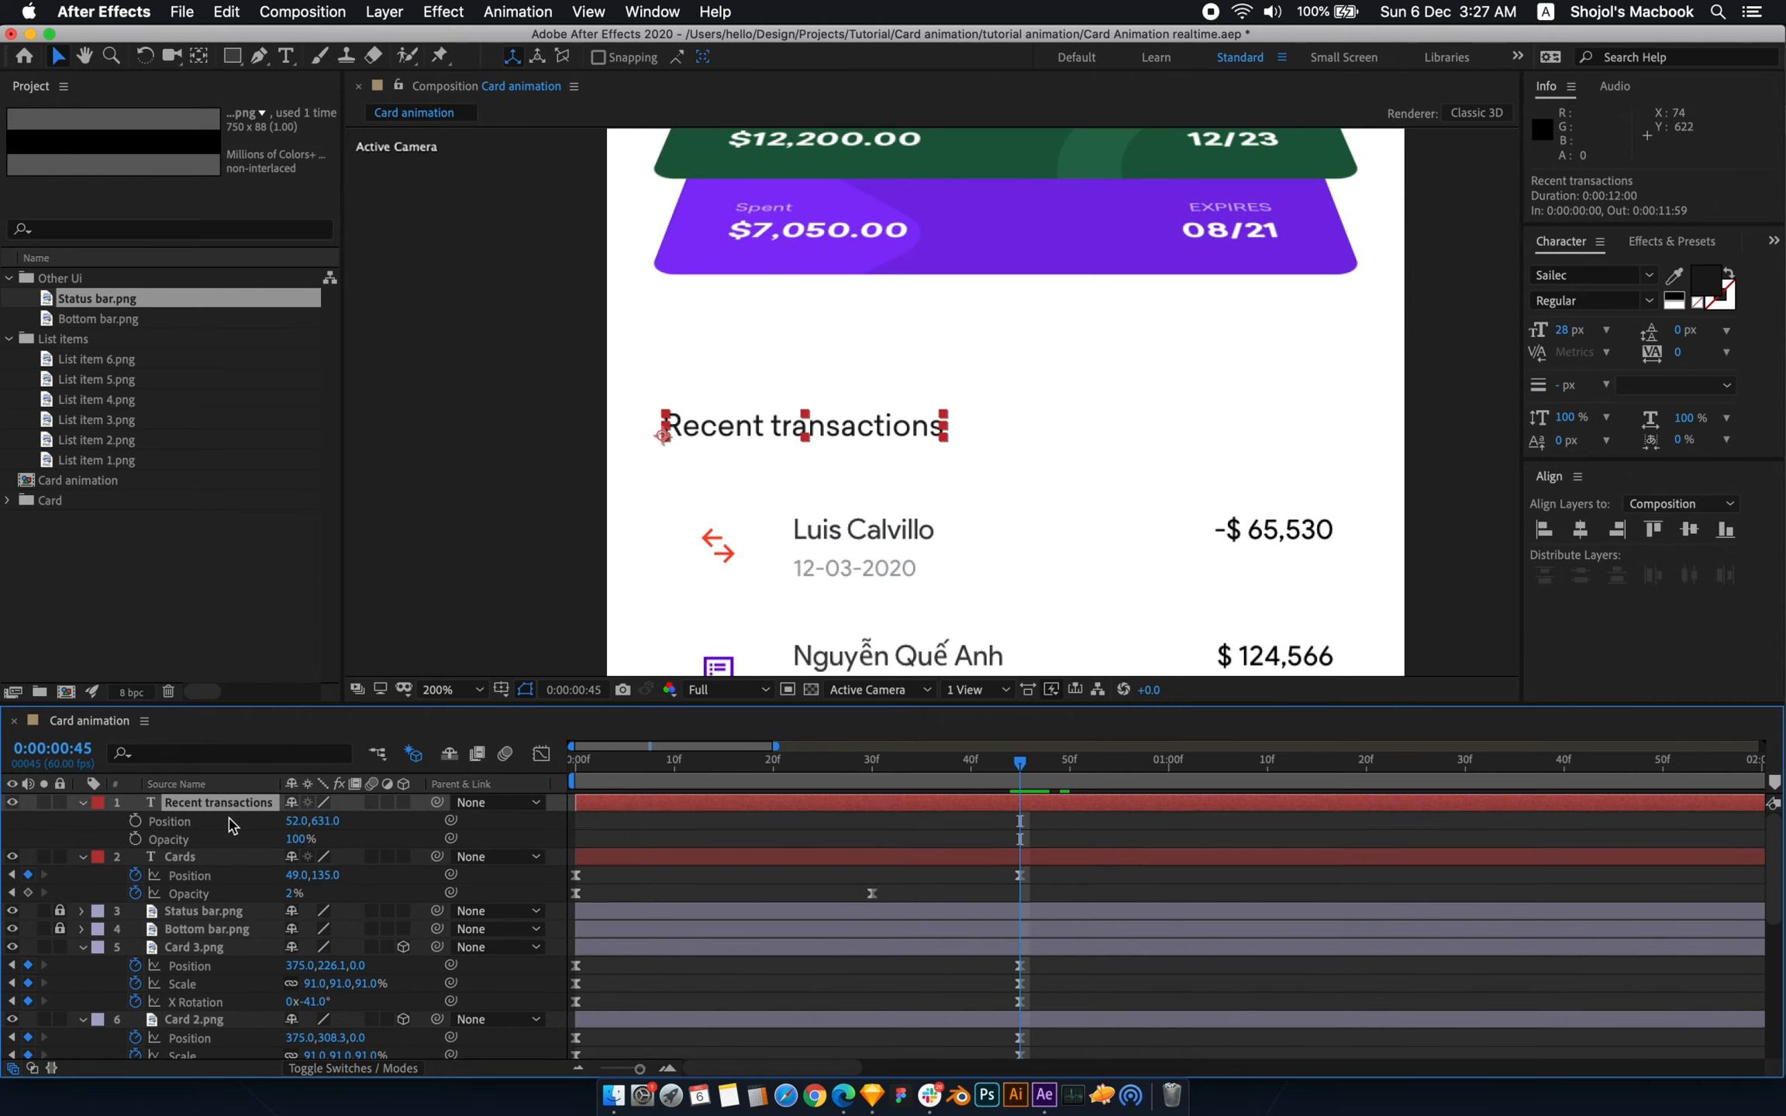
left_click(134, 841)
left_click(135, 822)
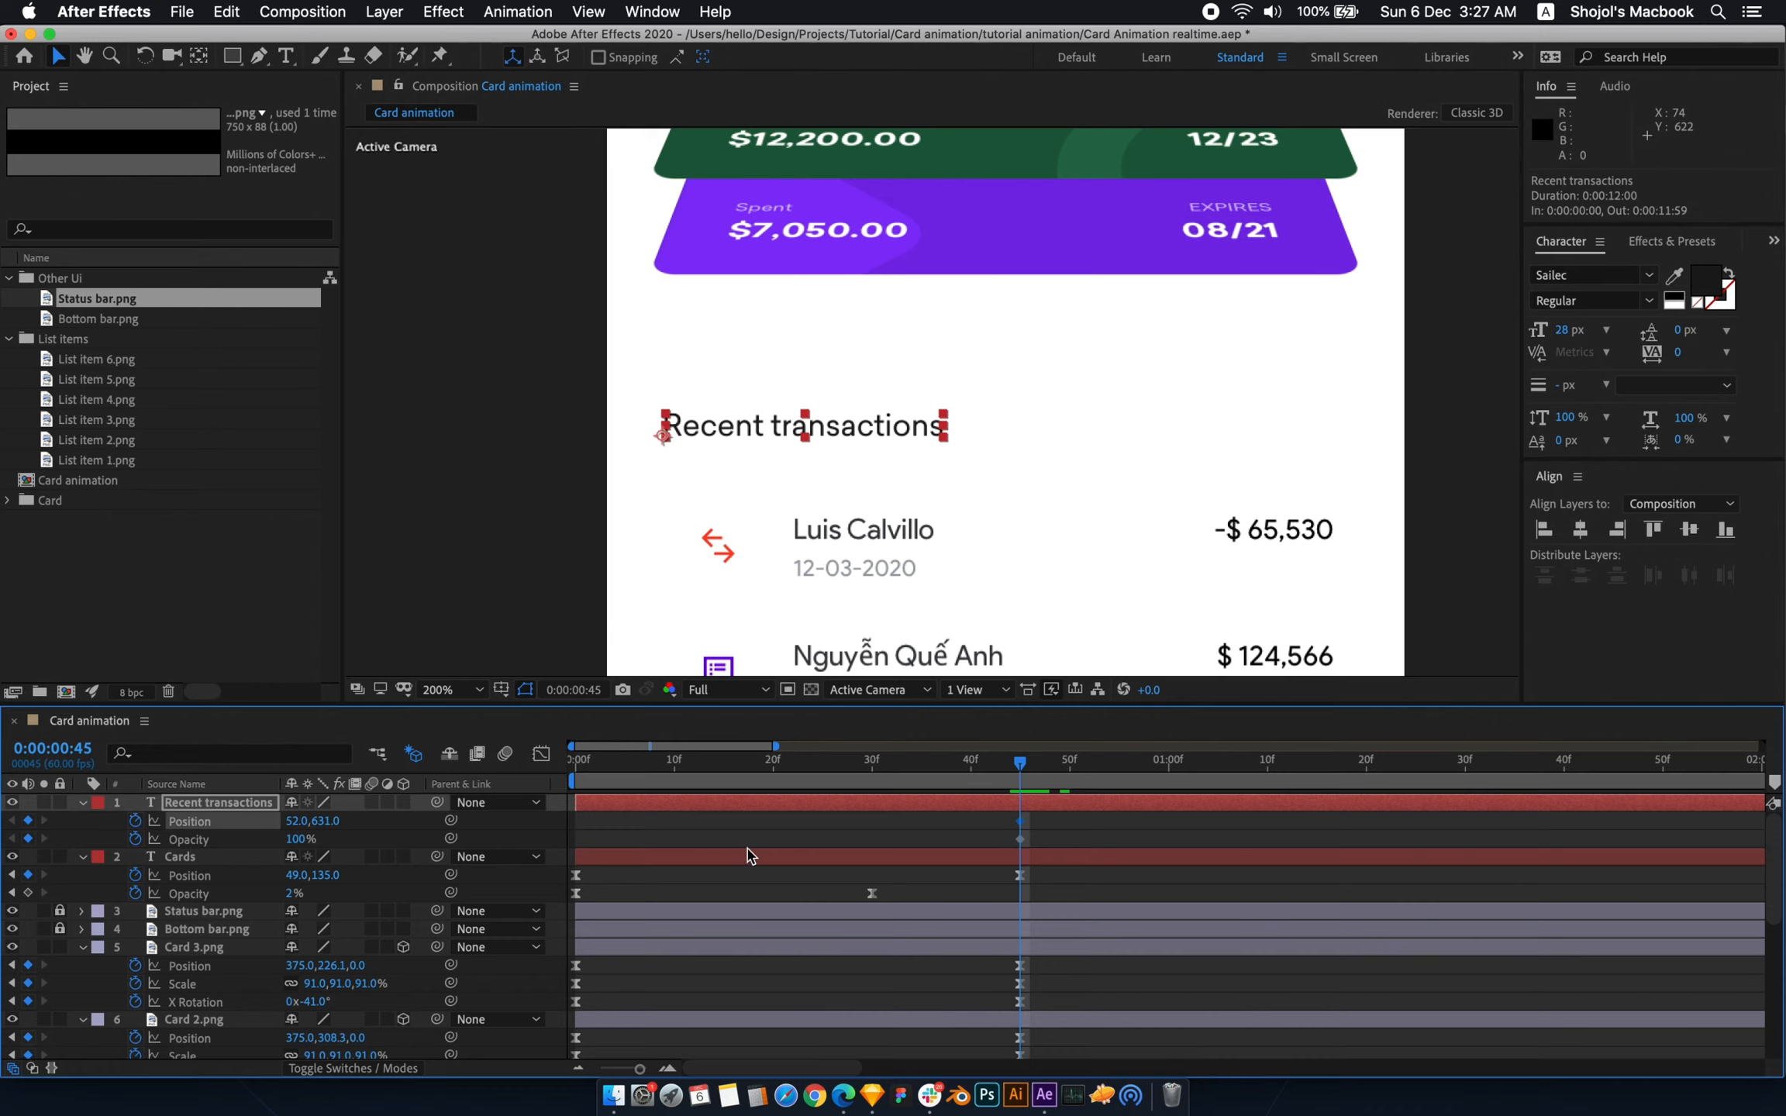
- Set the Recent transactions layer's Opacity to 0% at 0:00:00:00
left_click_drag(1019, 763, 527, 767)
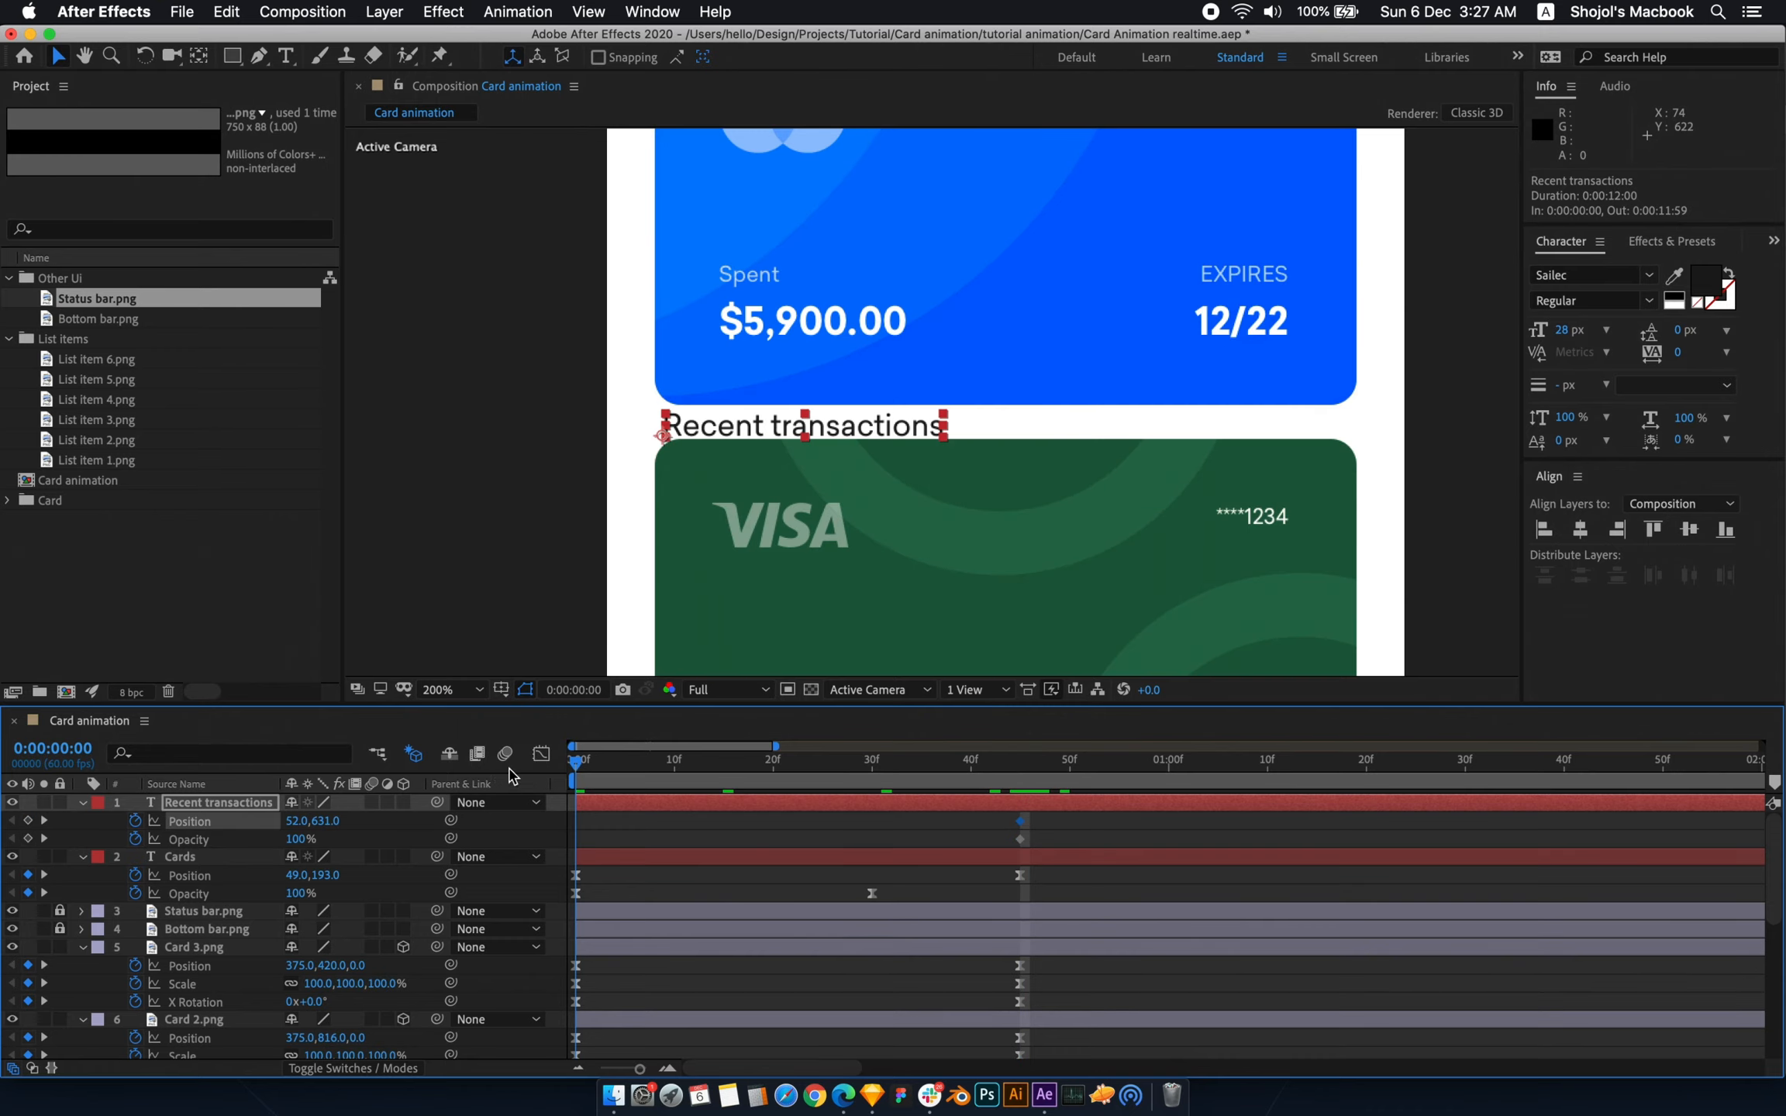
left_click_drag(750, 526, 753, 489)
left_click_drag(672, 440, 691, 516)
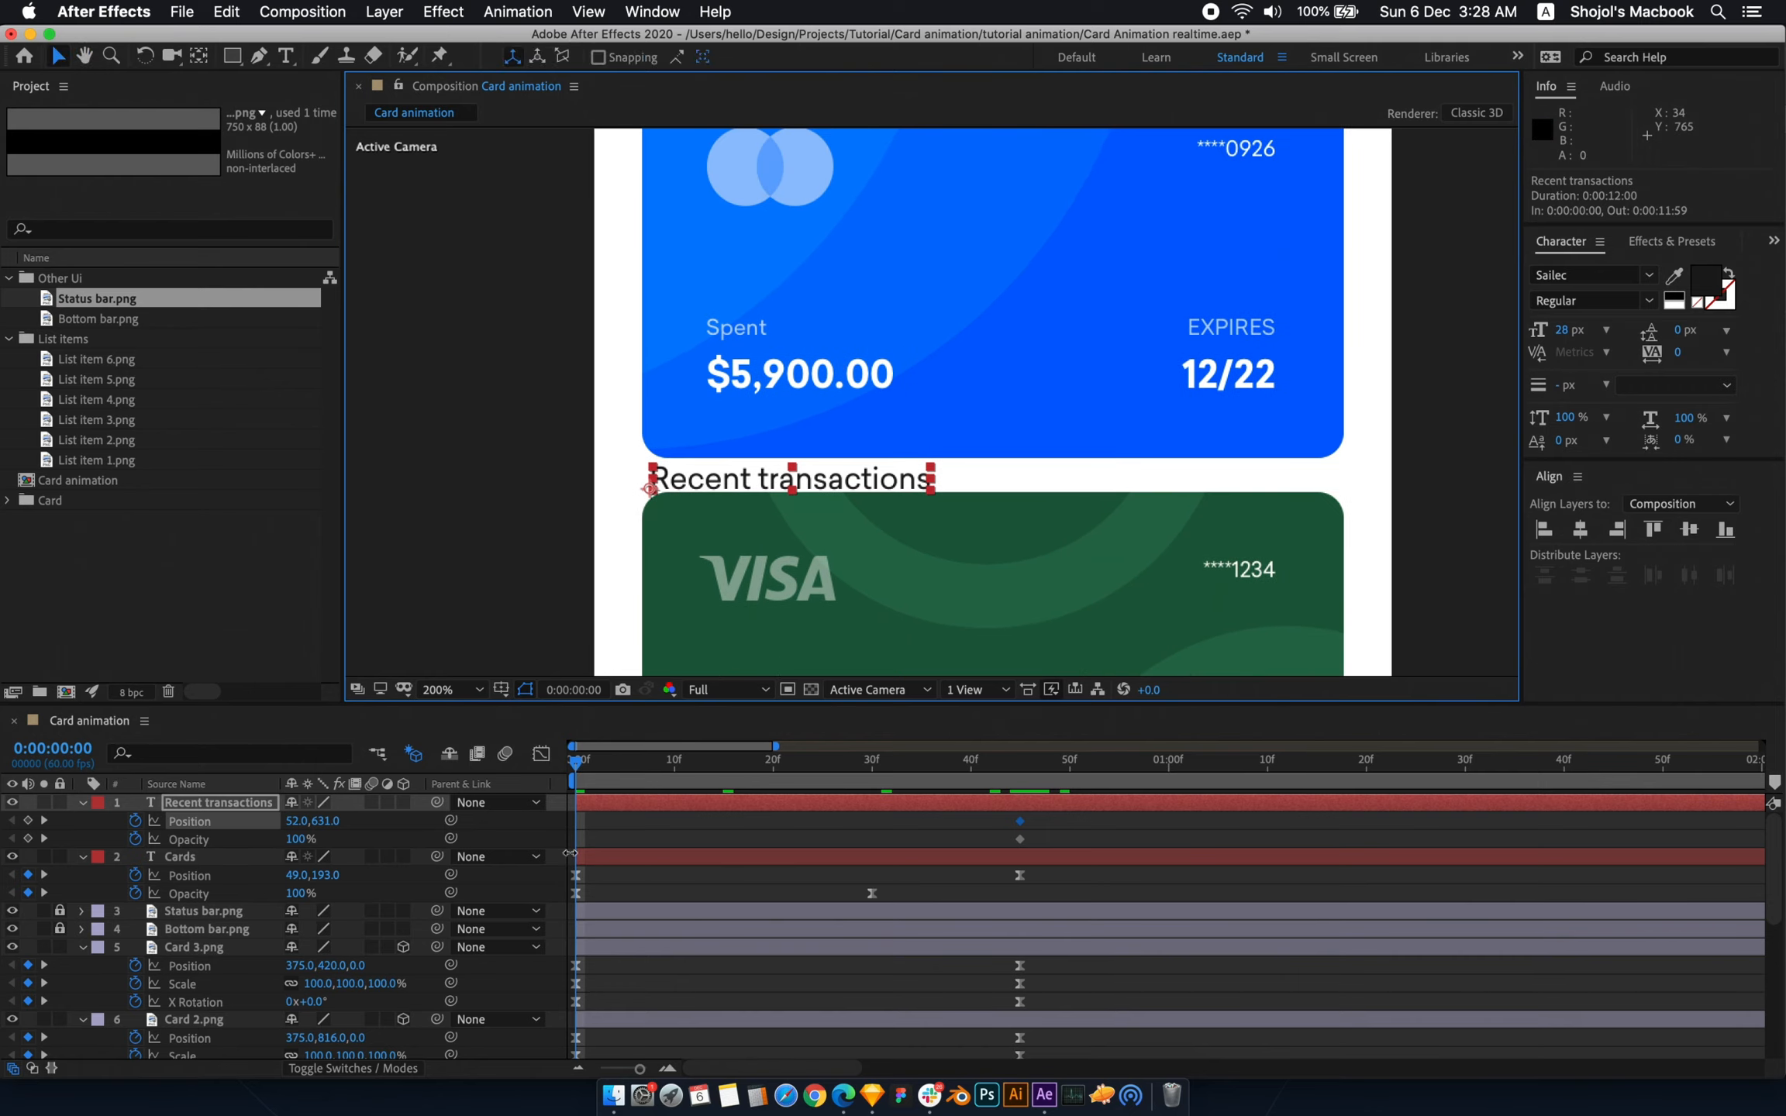
left_click_drag(302, 841, 117, 839)
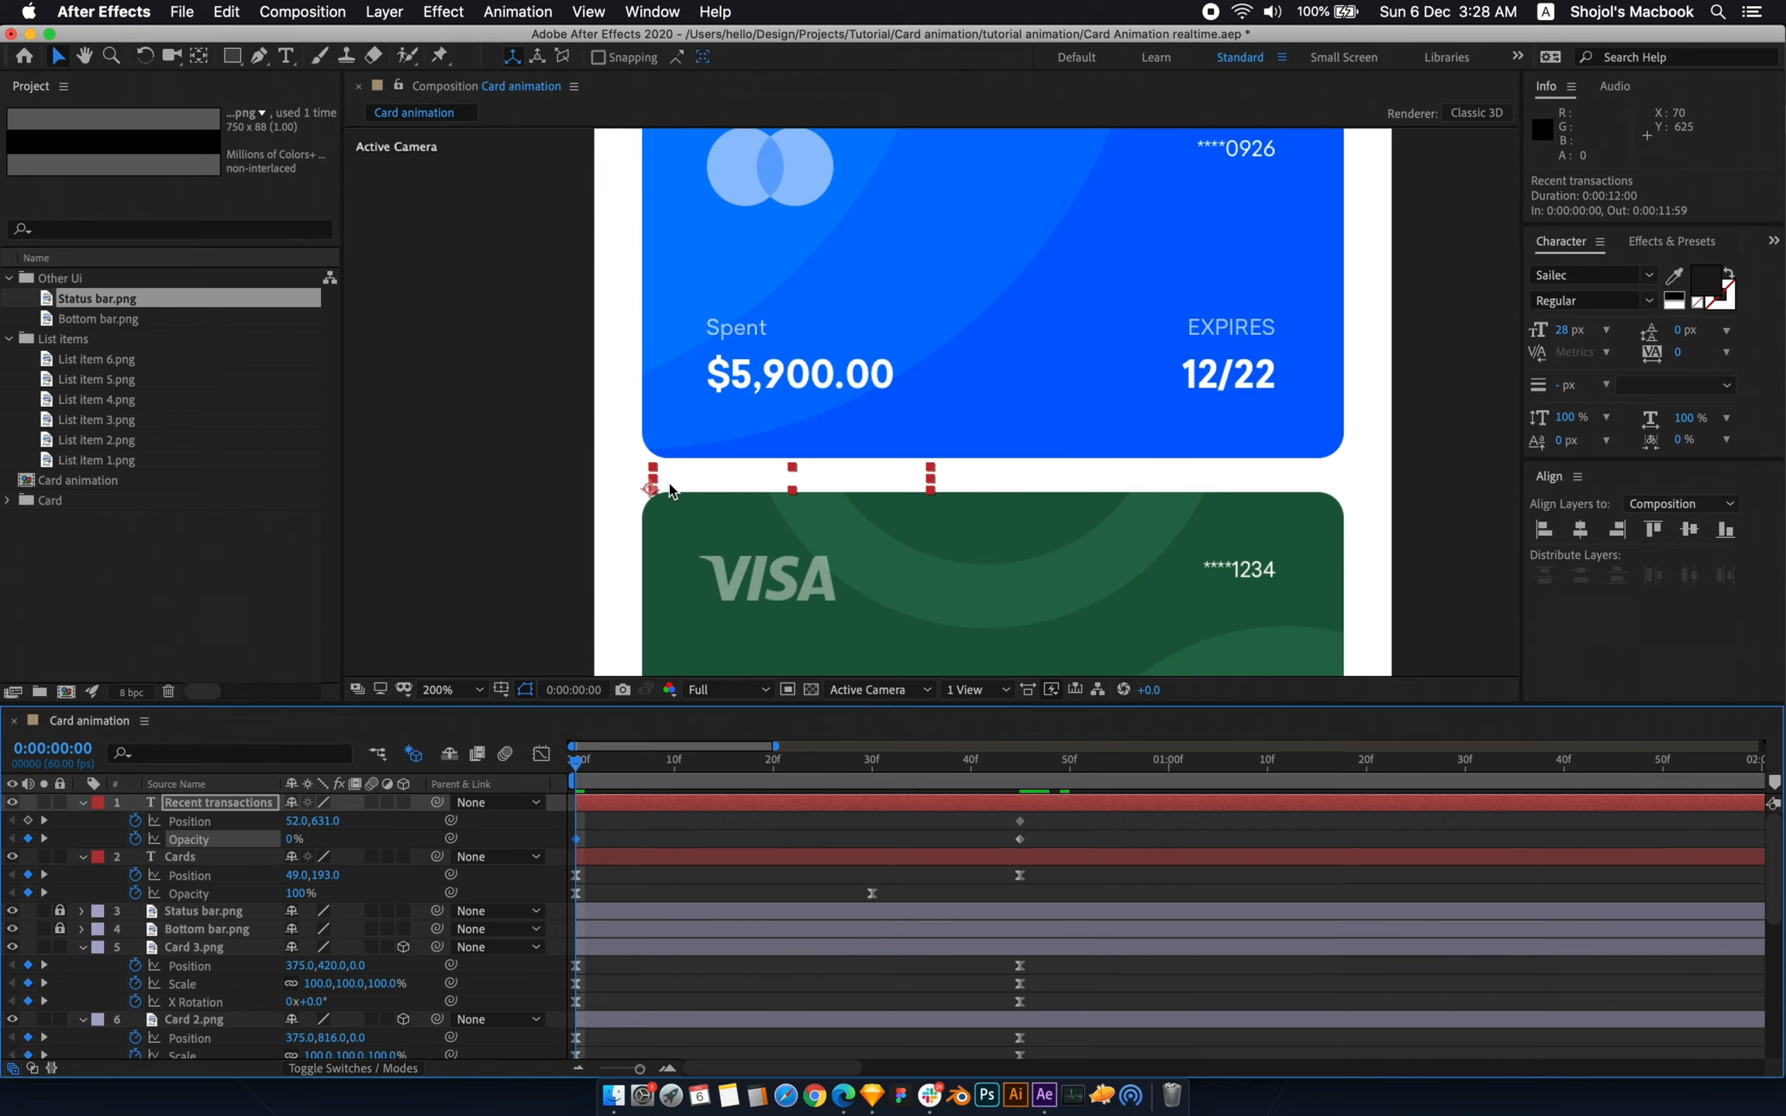
- Check the heading's fade-in, and at 0:00:00:00 move the Recent transactions text straight down 50 px to 52, 681
key("comma")
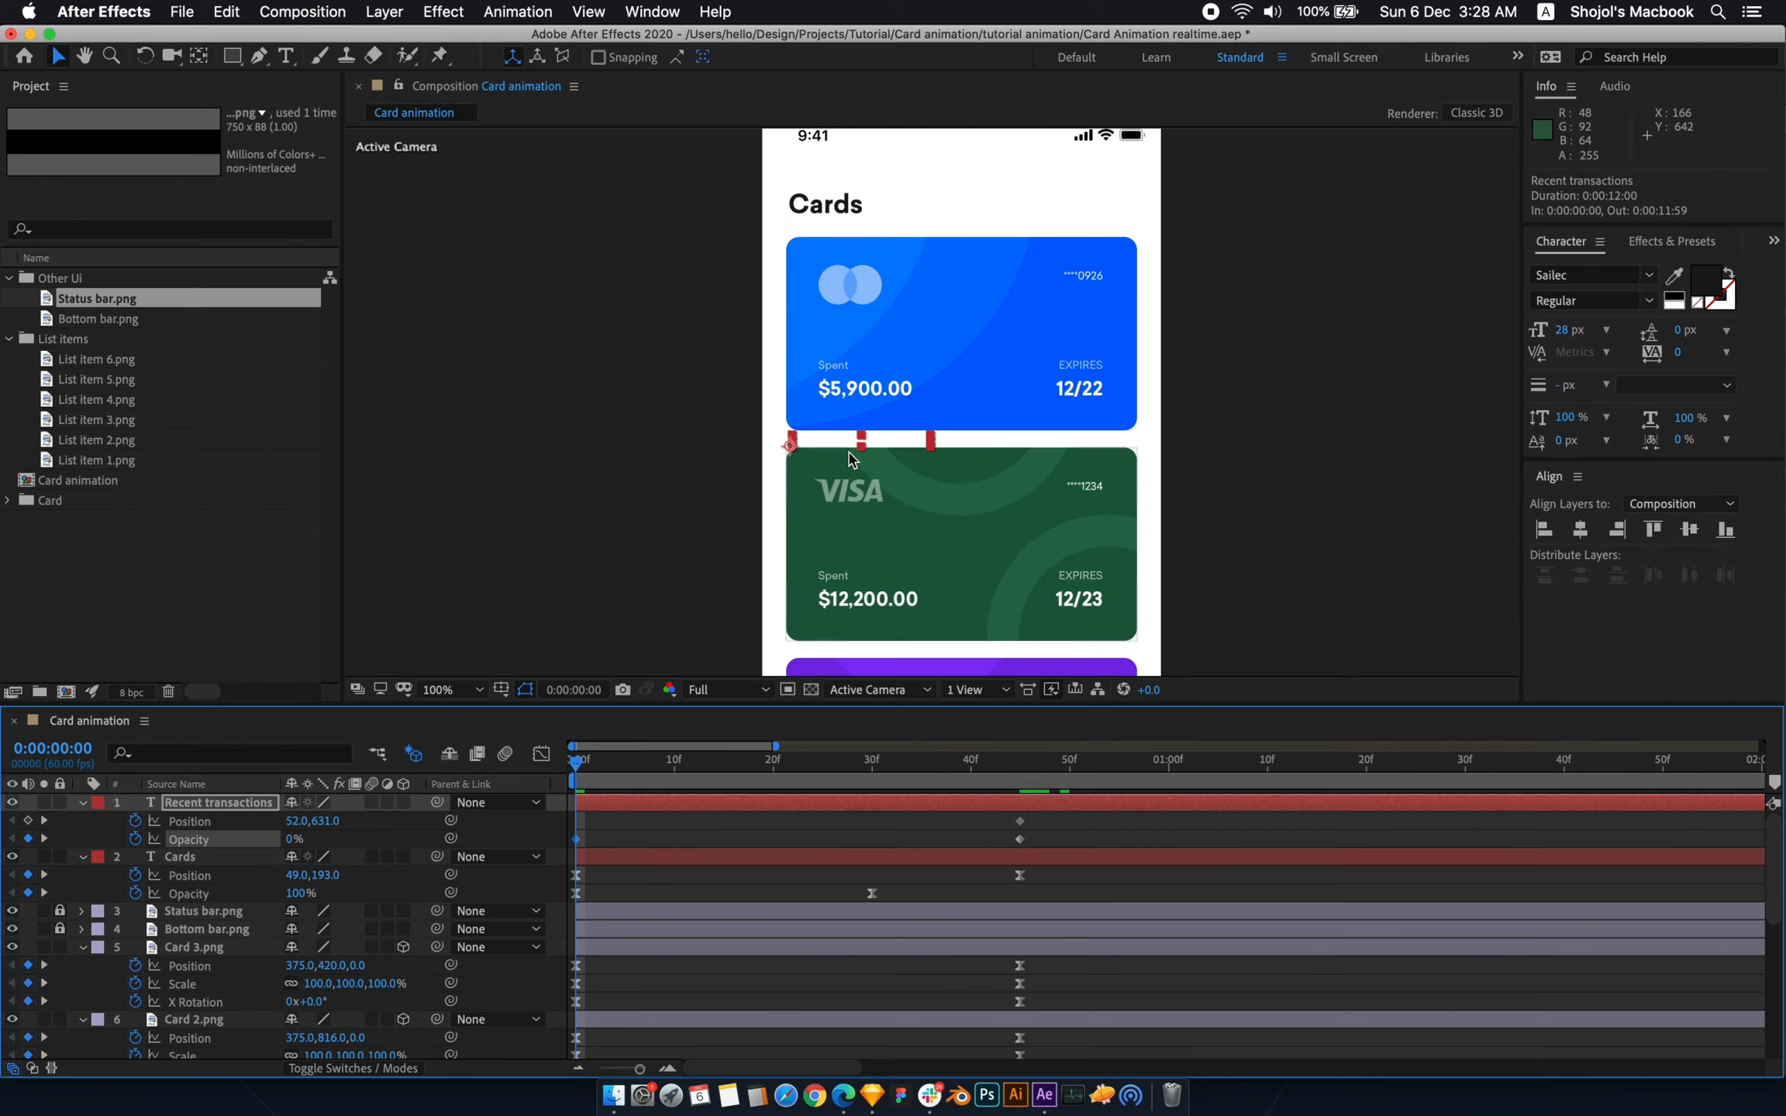
left_click_drag(827, 760, 575, 768)
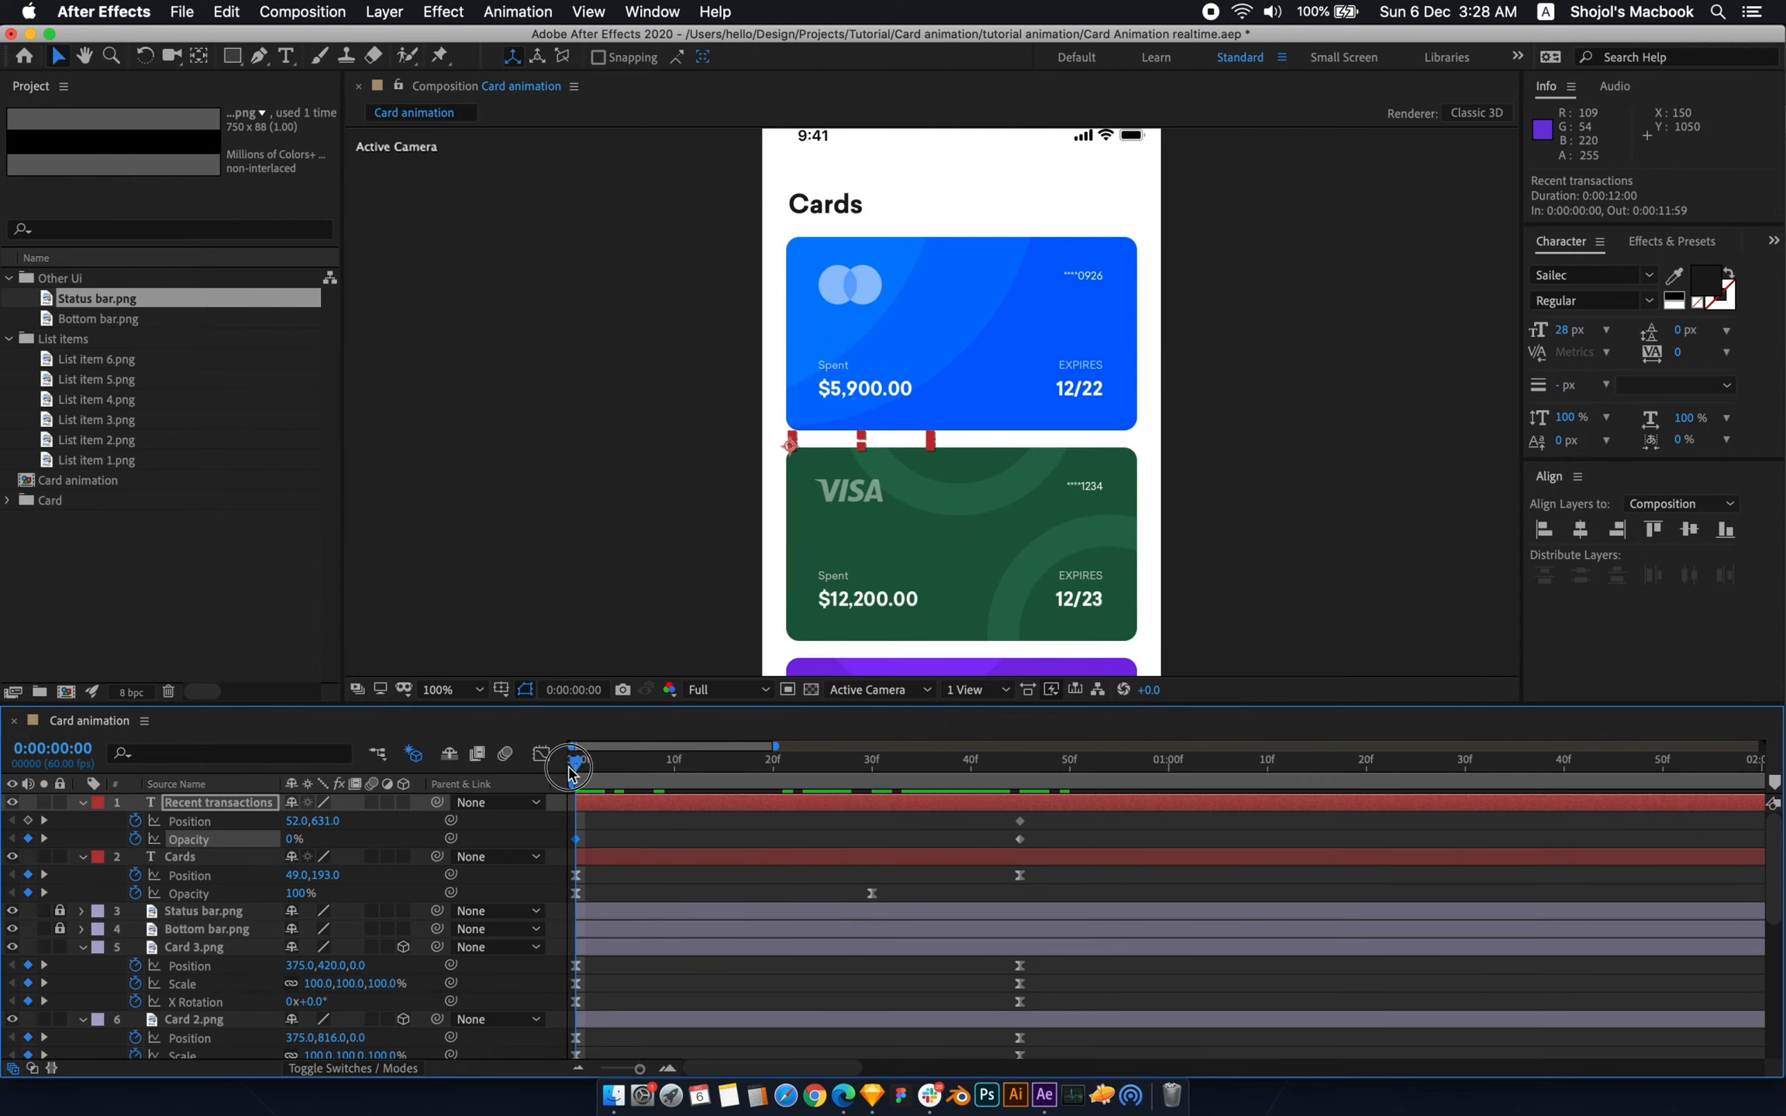
key("period")
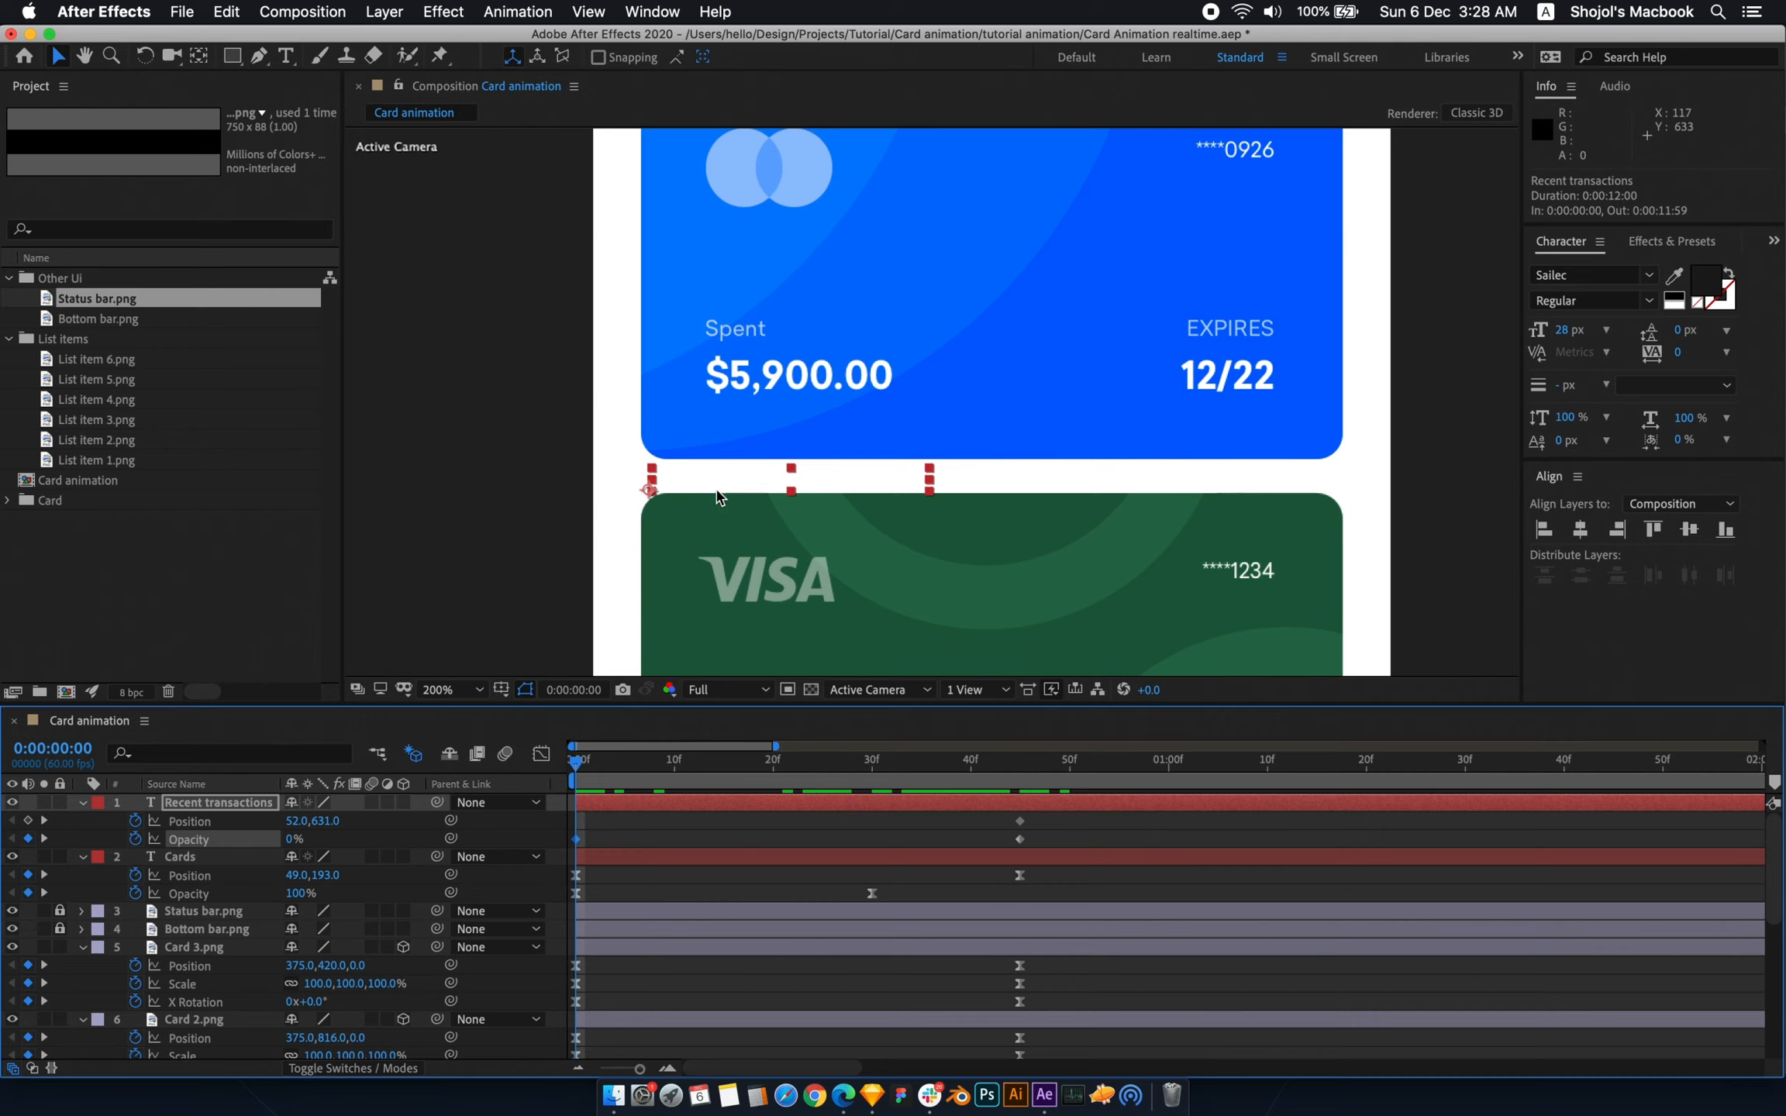
left_click_drag(714, 482, 709, 559)
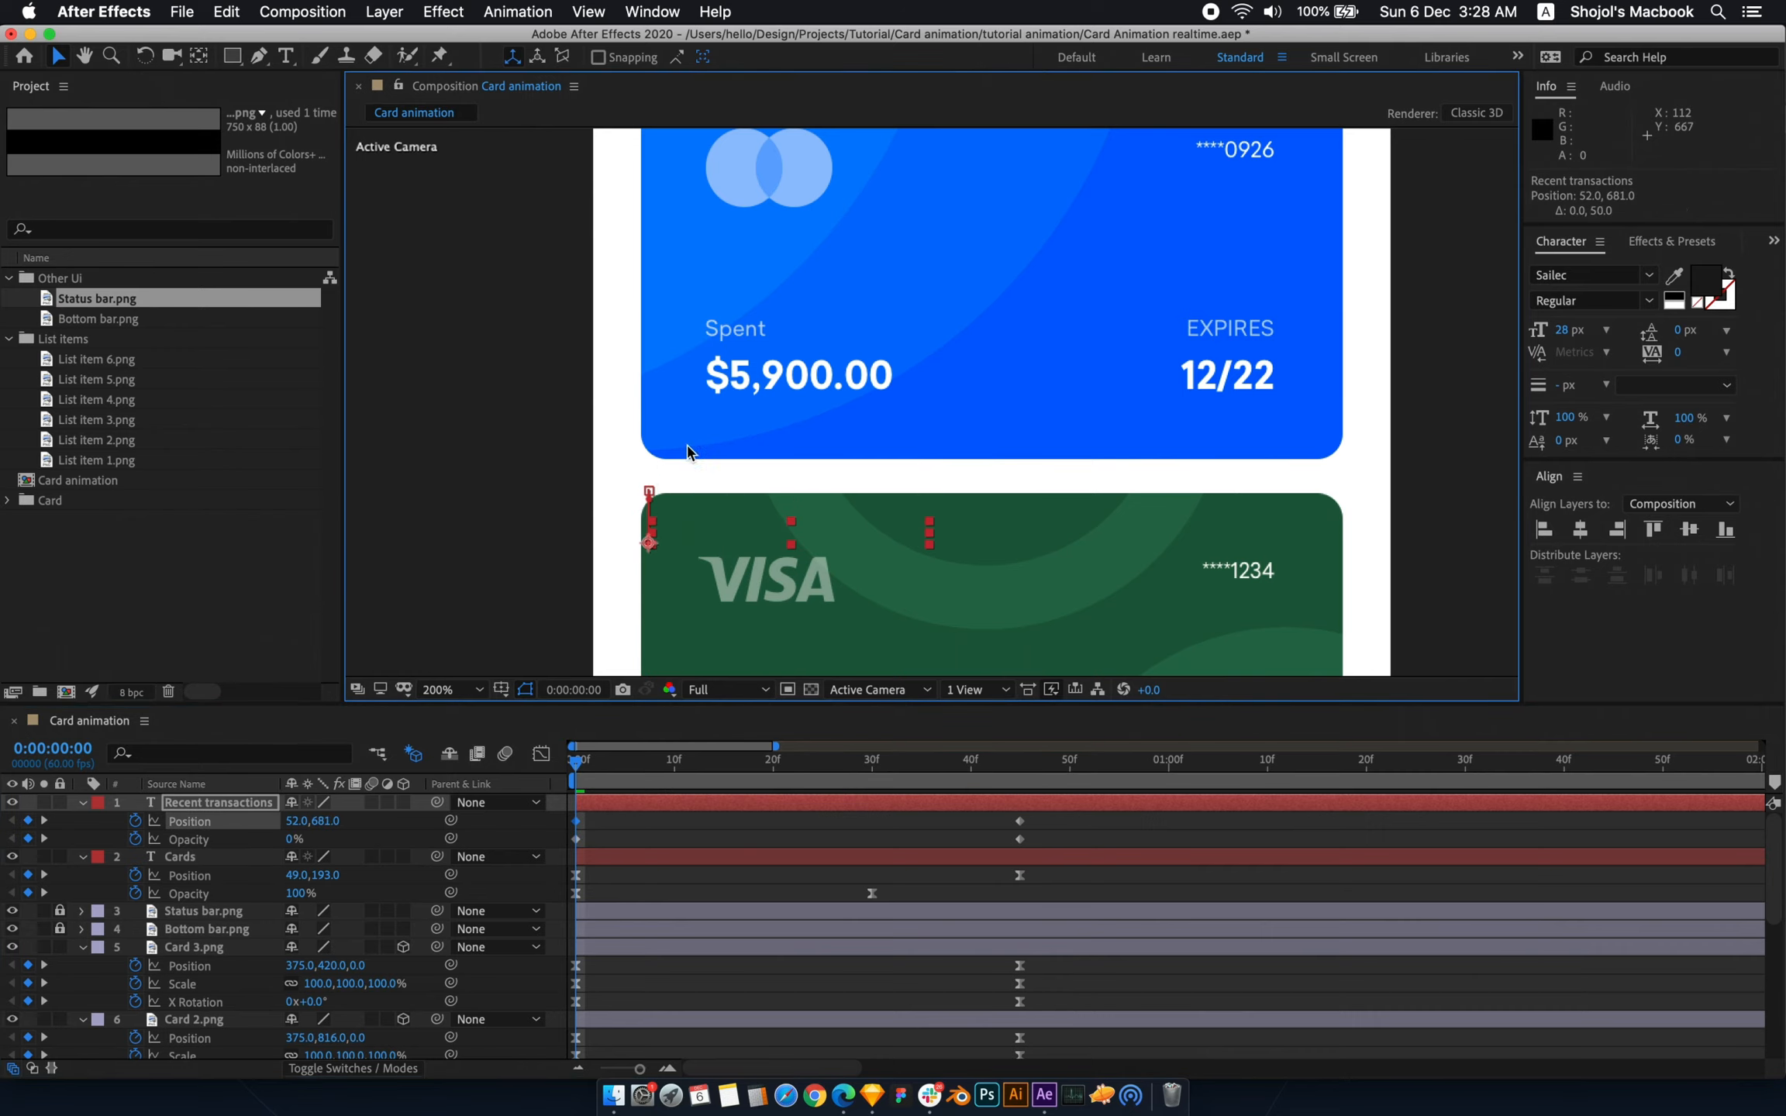
- Preview the Recent transactions heading's rise and fade-in from the start of the timeline
key("comma")
key("space")
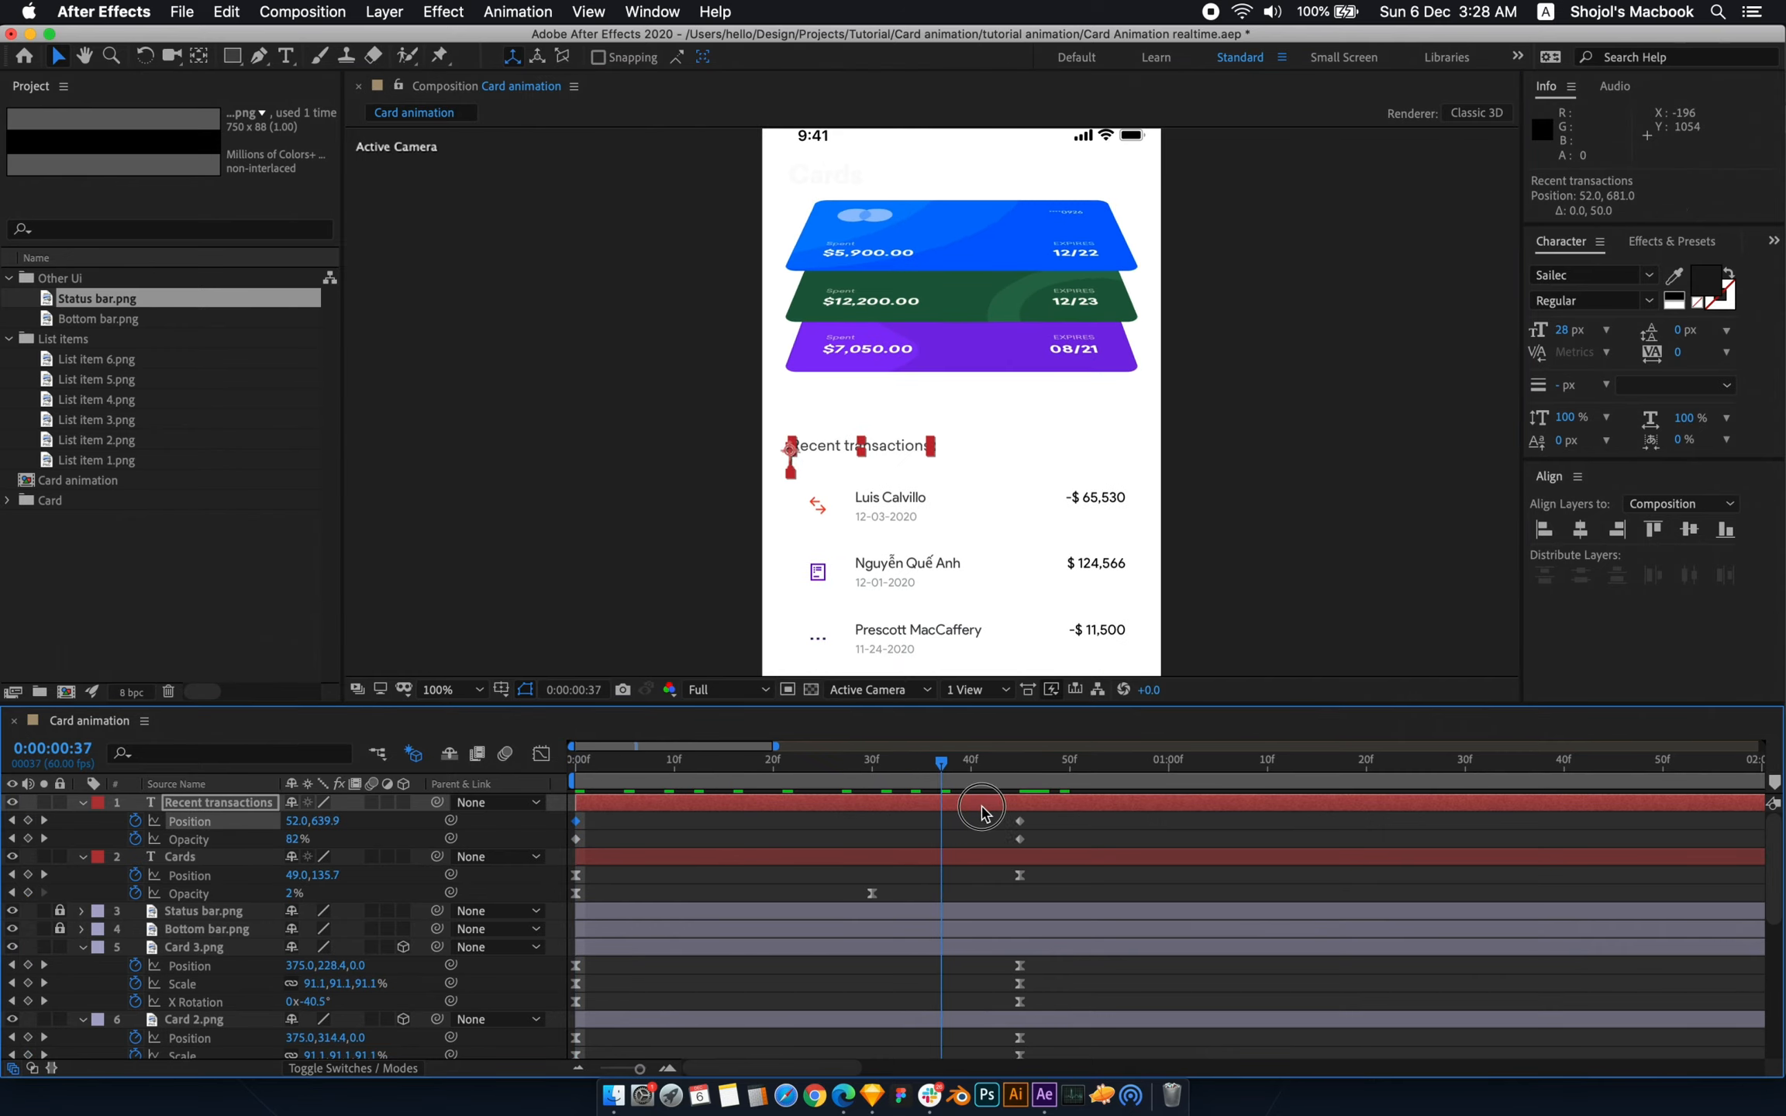
left_click(595, 791)
key("space")
key("space")
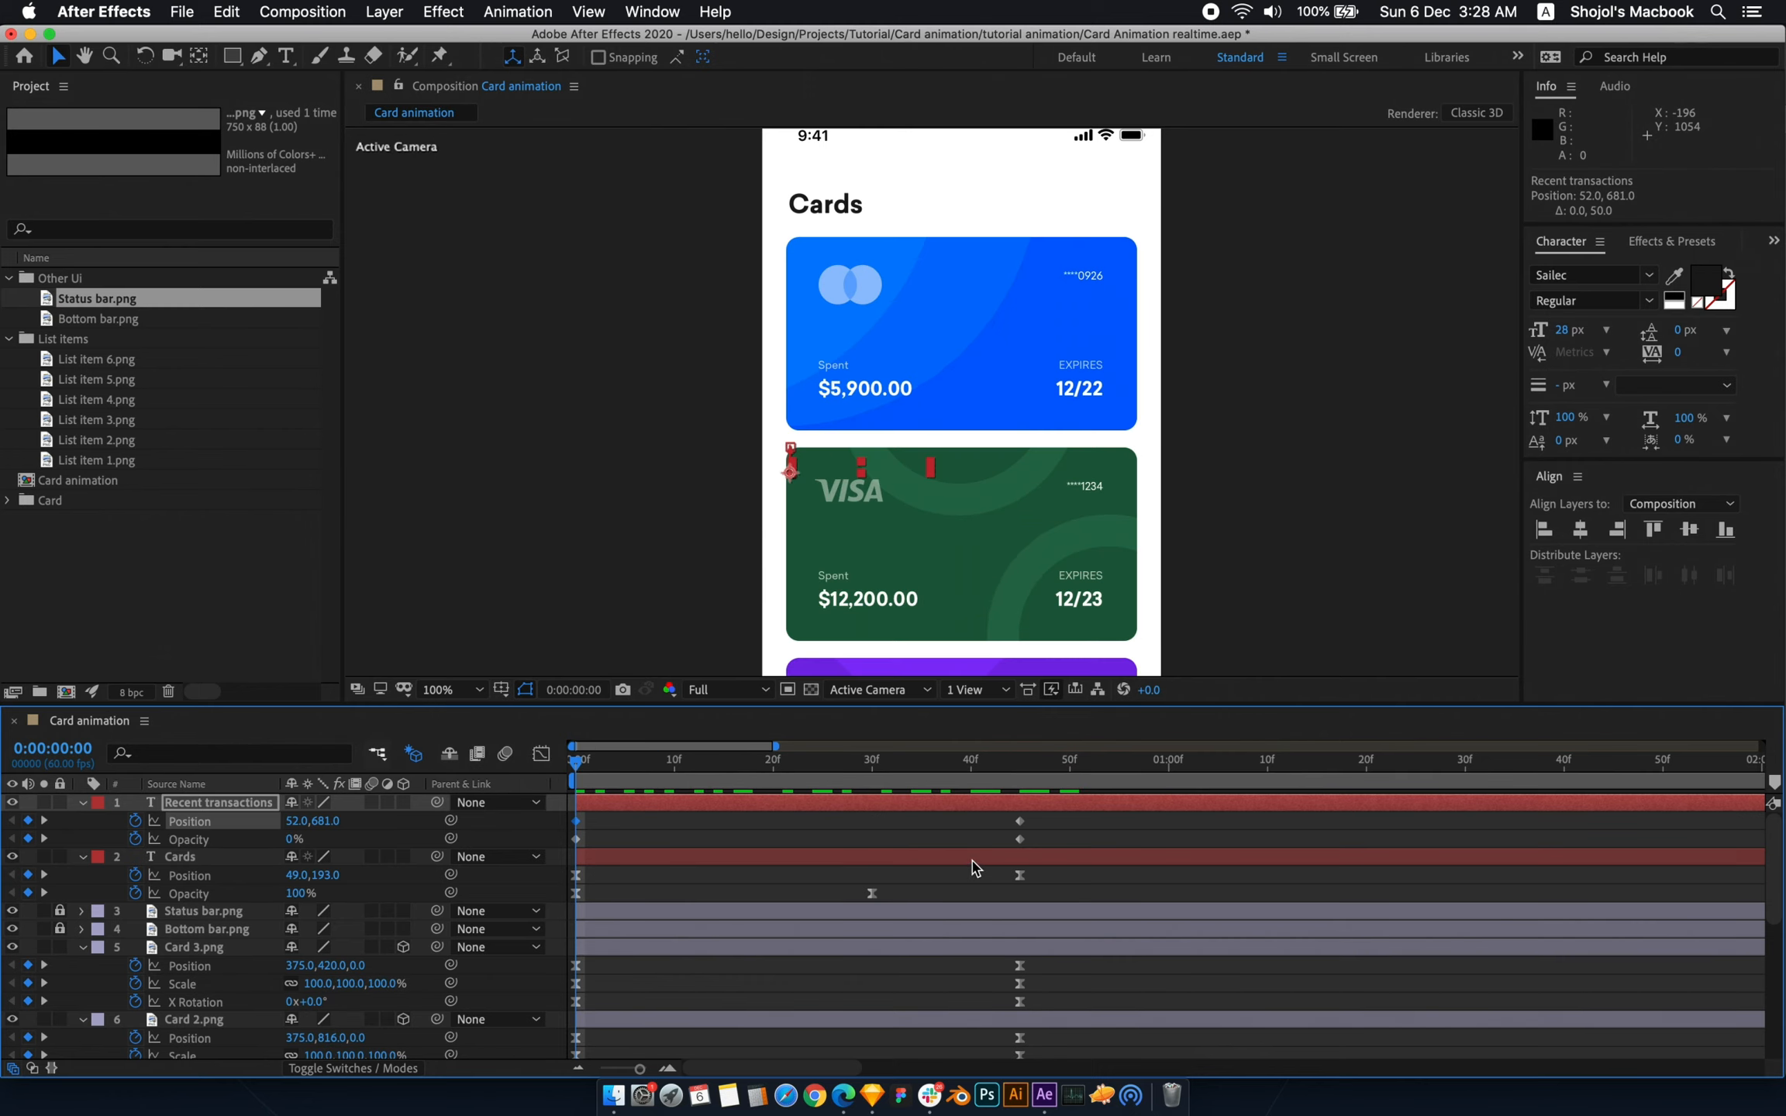
- Apply Easy Ease to all of the Recent transactions layer's Position and Opacity keyframes
left_click_drag(1060, 835, 527, 816)
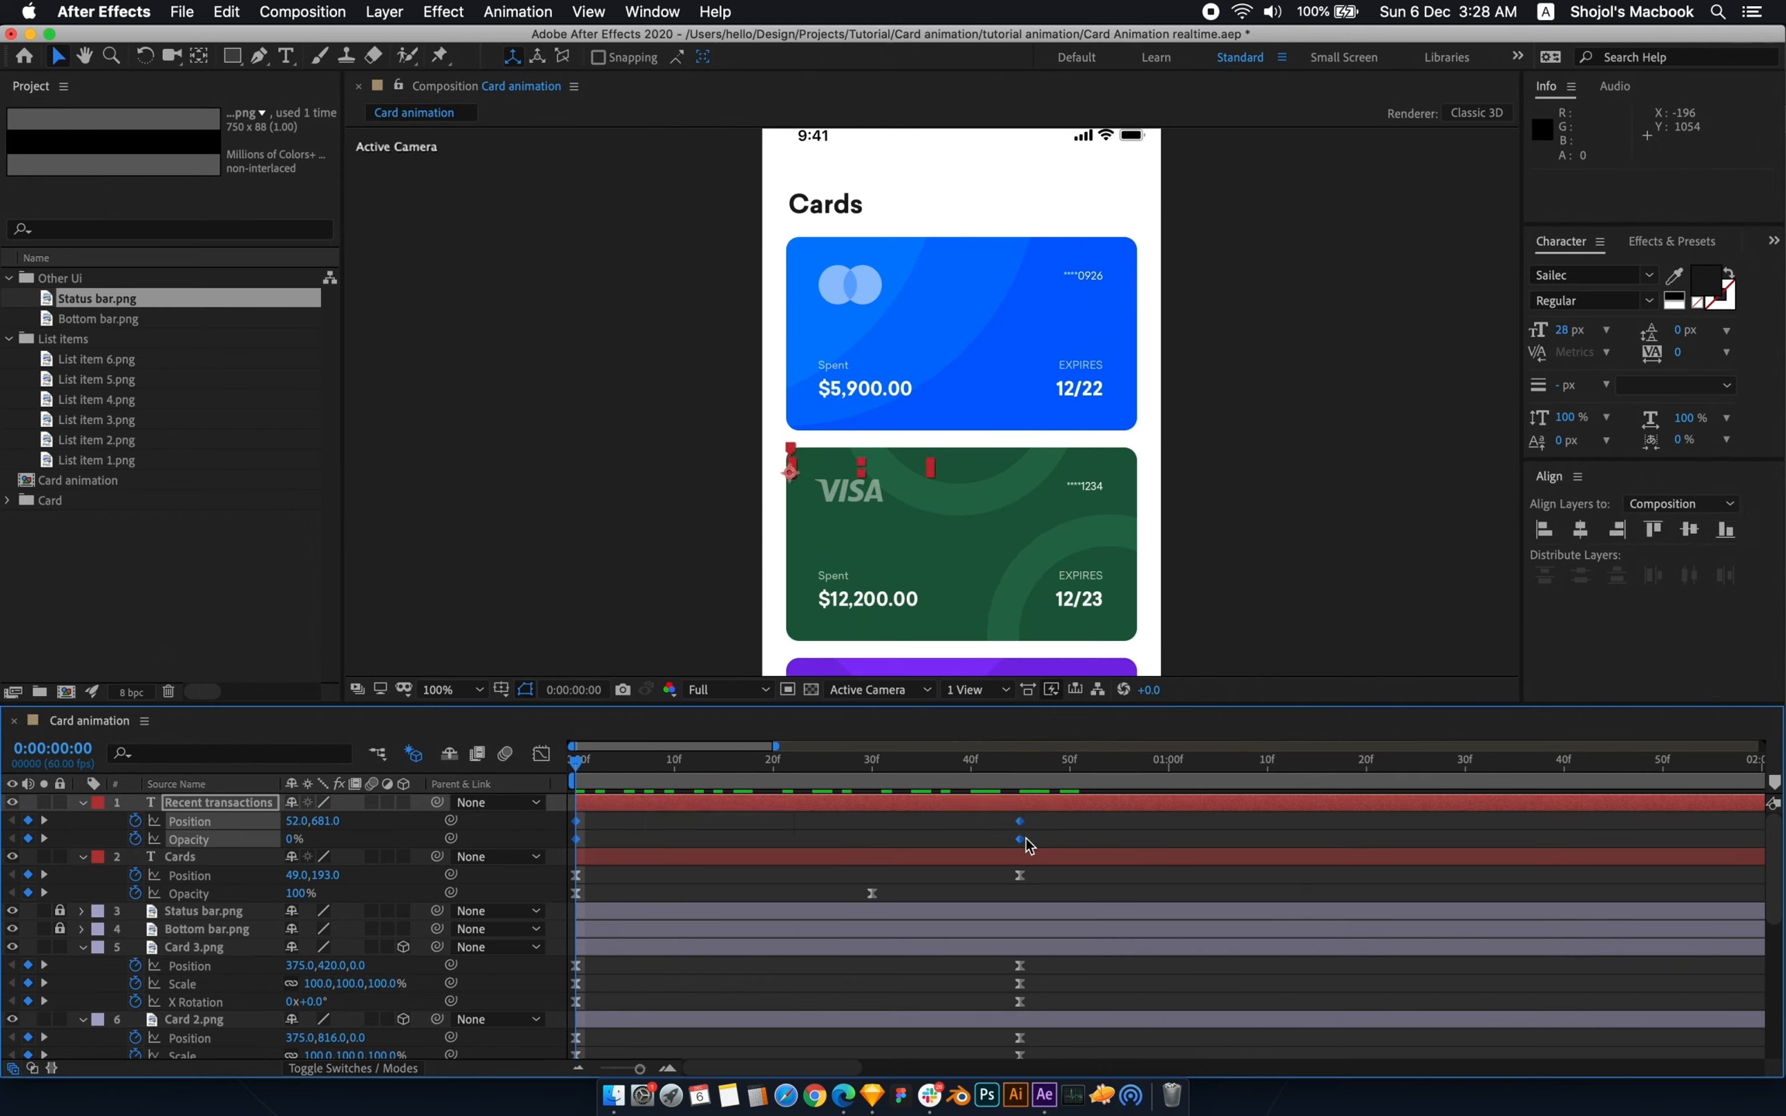
right_click(1021, 845)
mouse_move(1163, 1056)
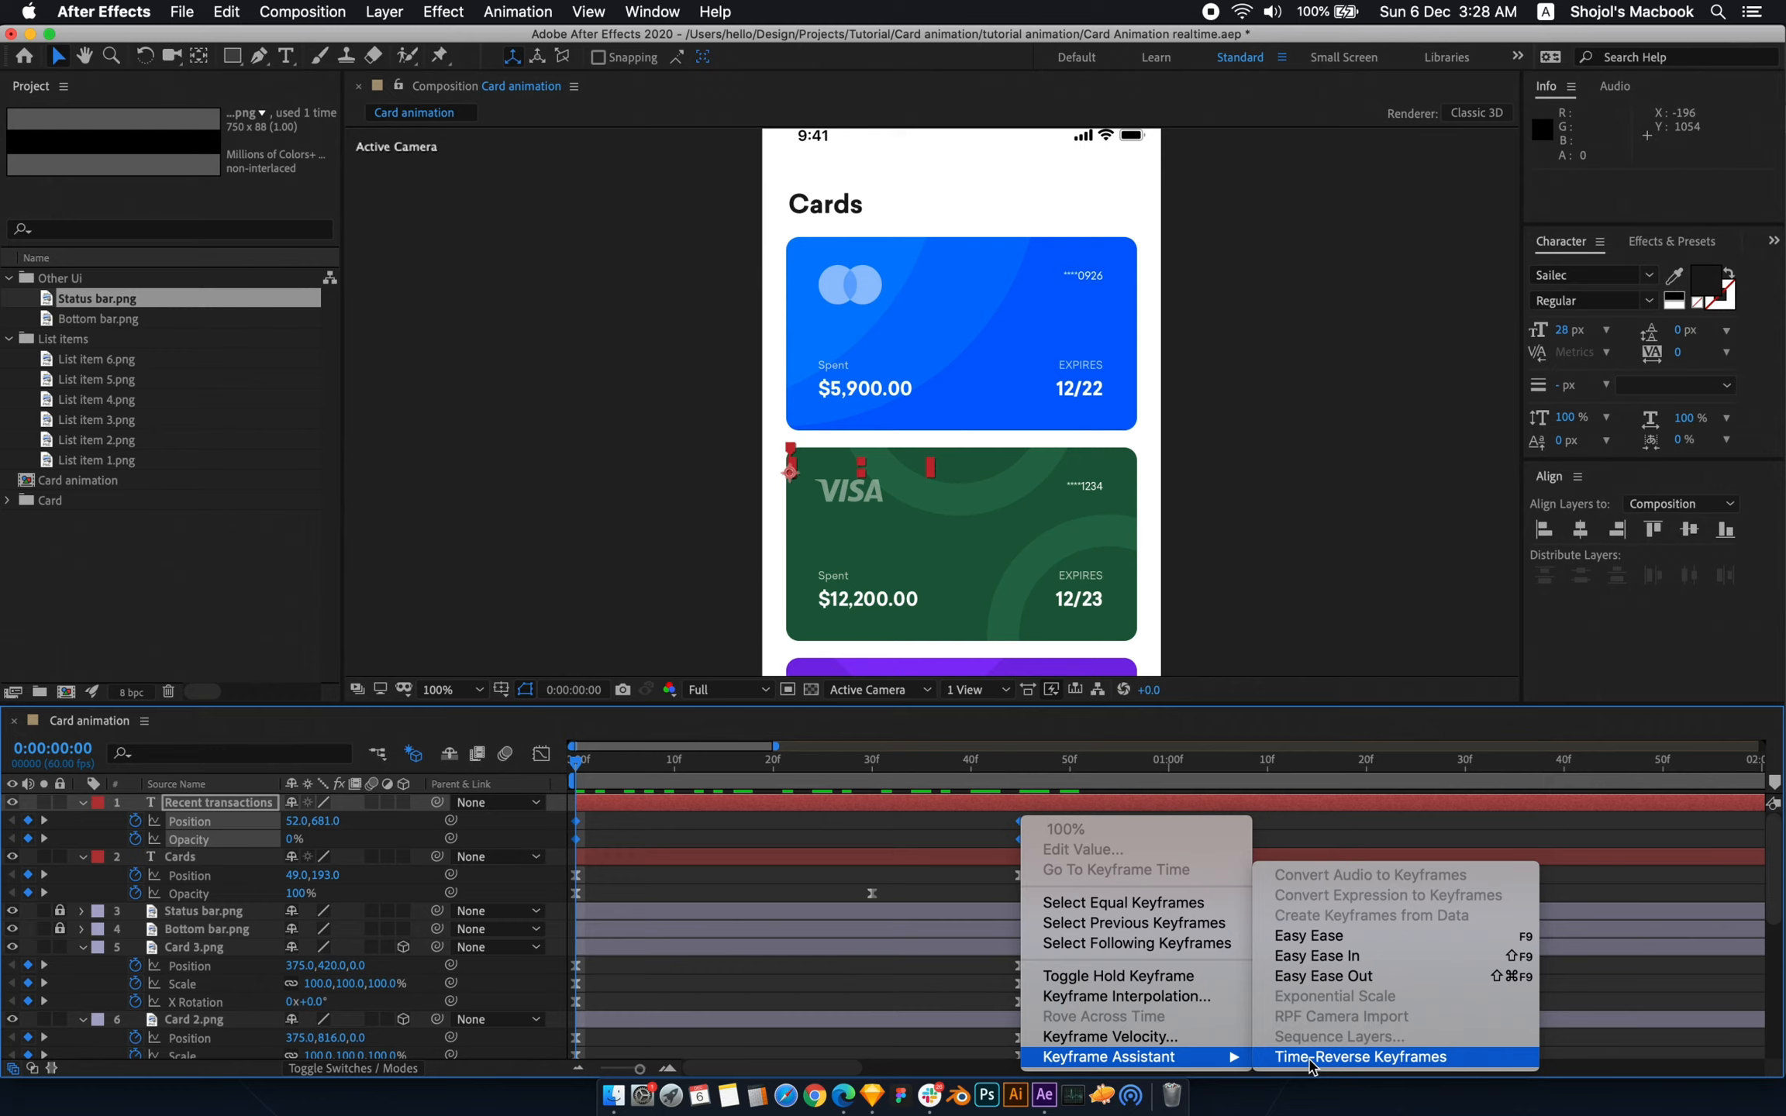
left_click(1288, 941)
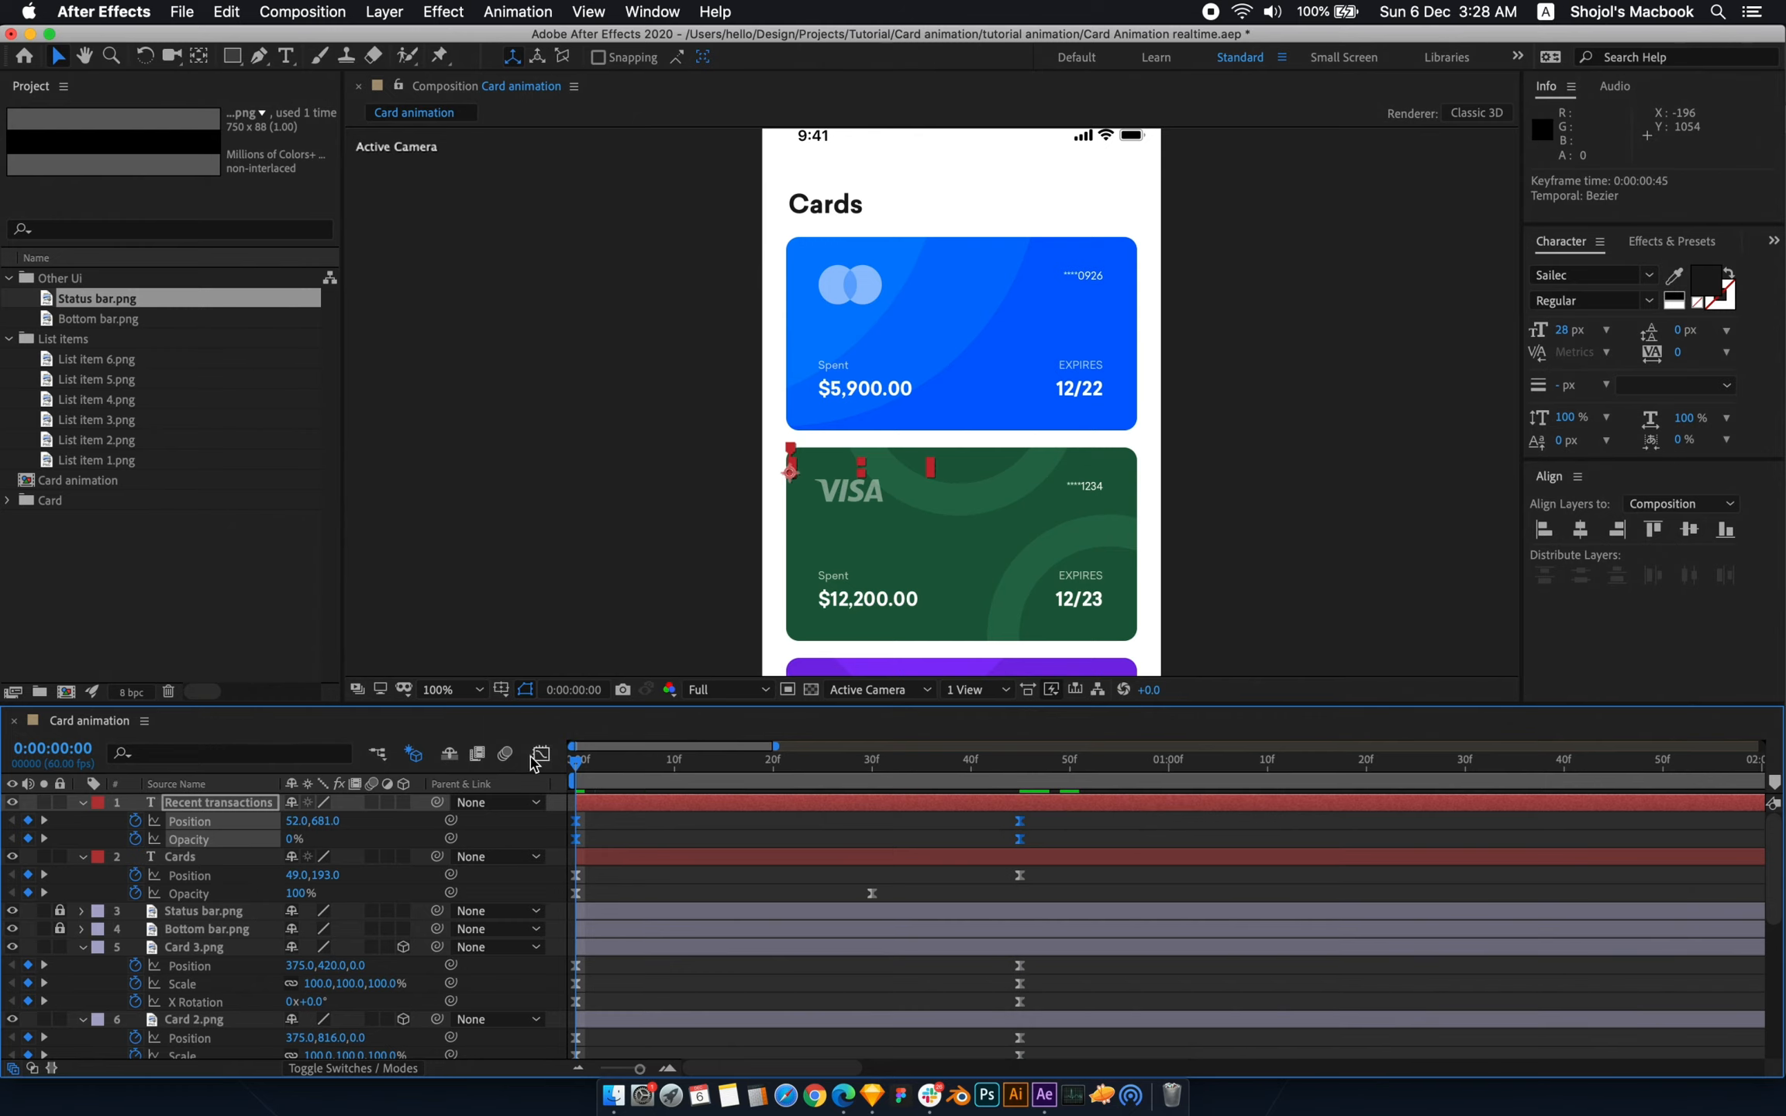
- Reshape the speed curves of the Recent transactions Position and Opacity so they peak early and slow down gradually towards the final keyframes
left_click(540, 754)
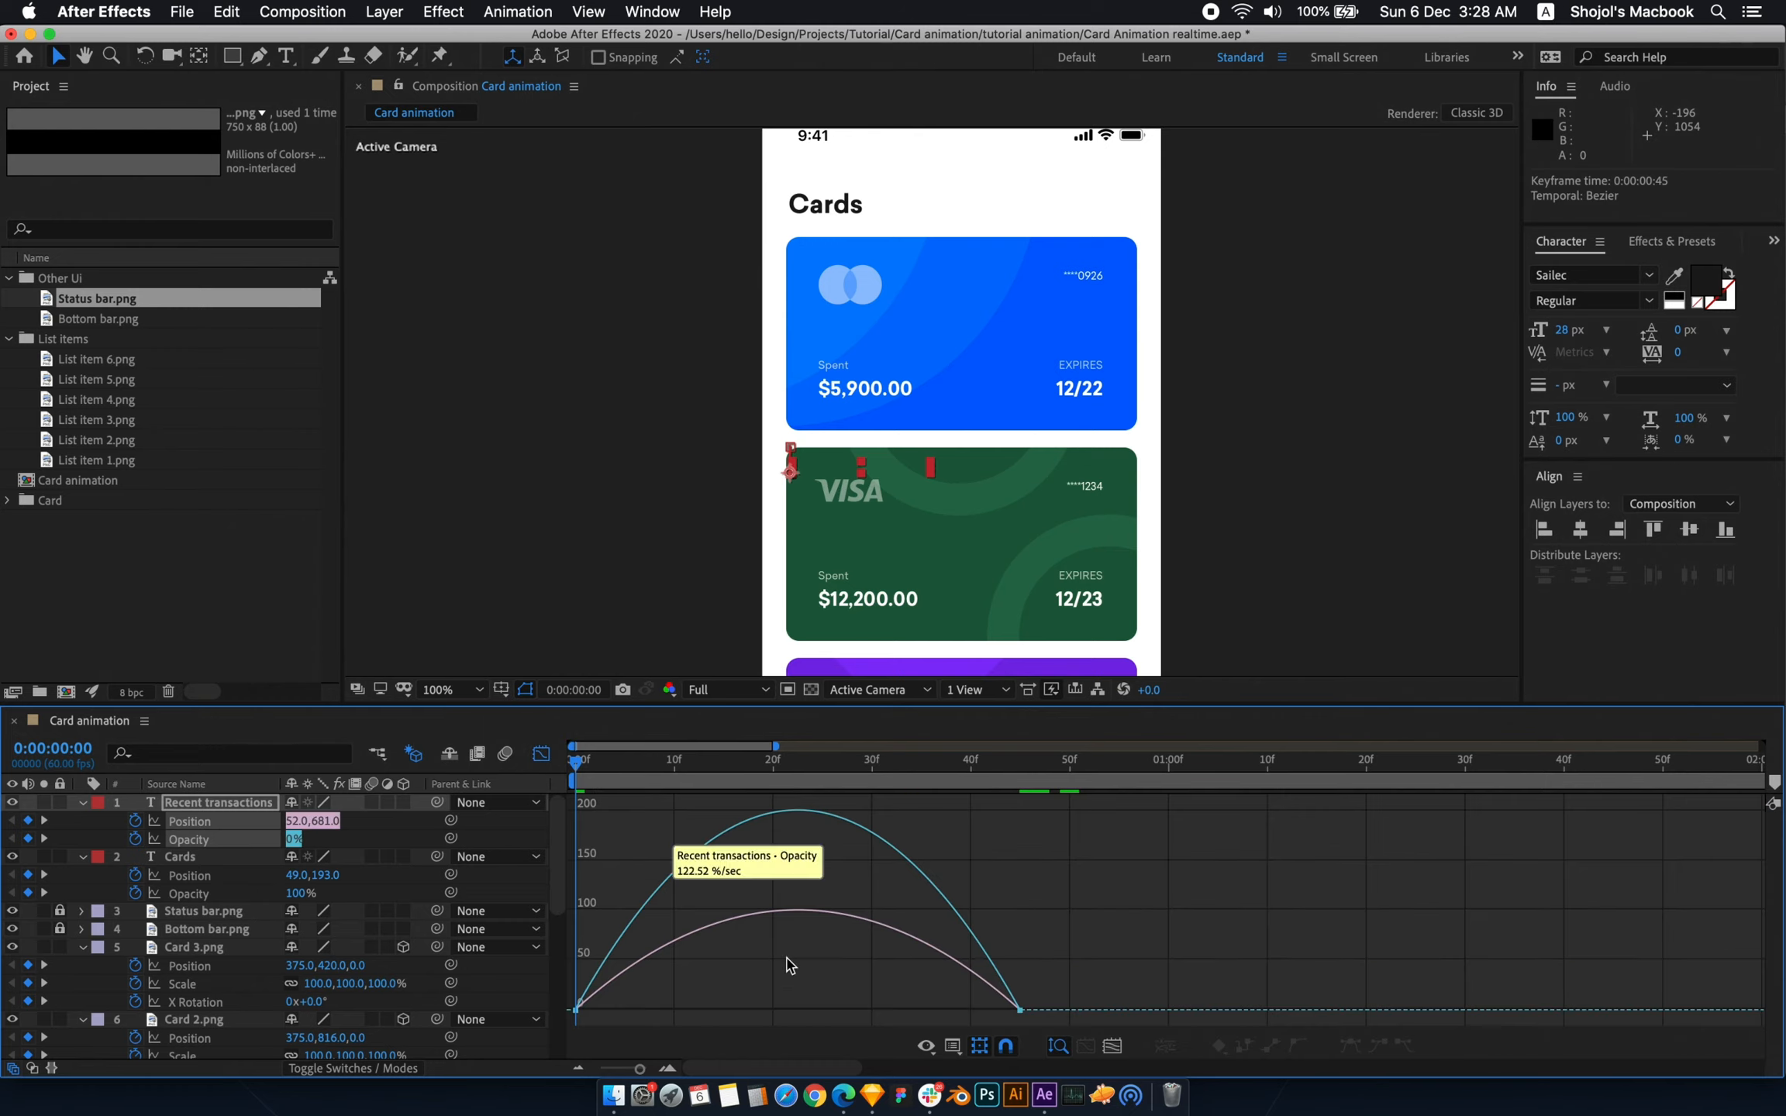
left_click(1020, 1002)
left_click_drag(949, 1003, 797, 1002)
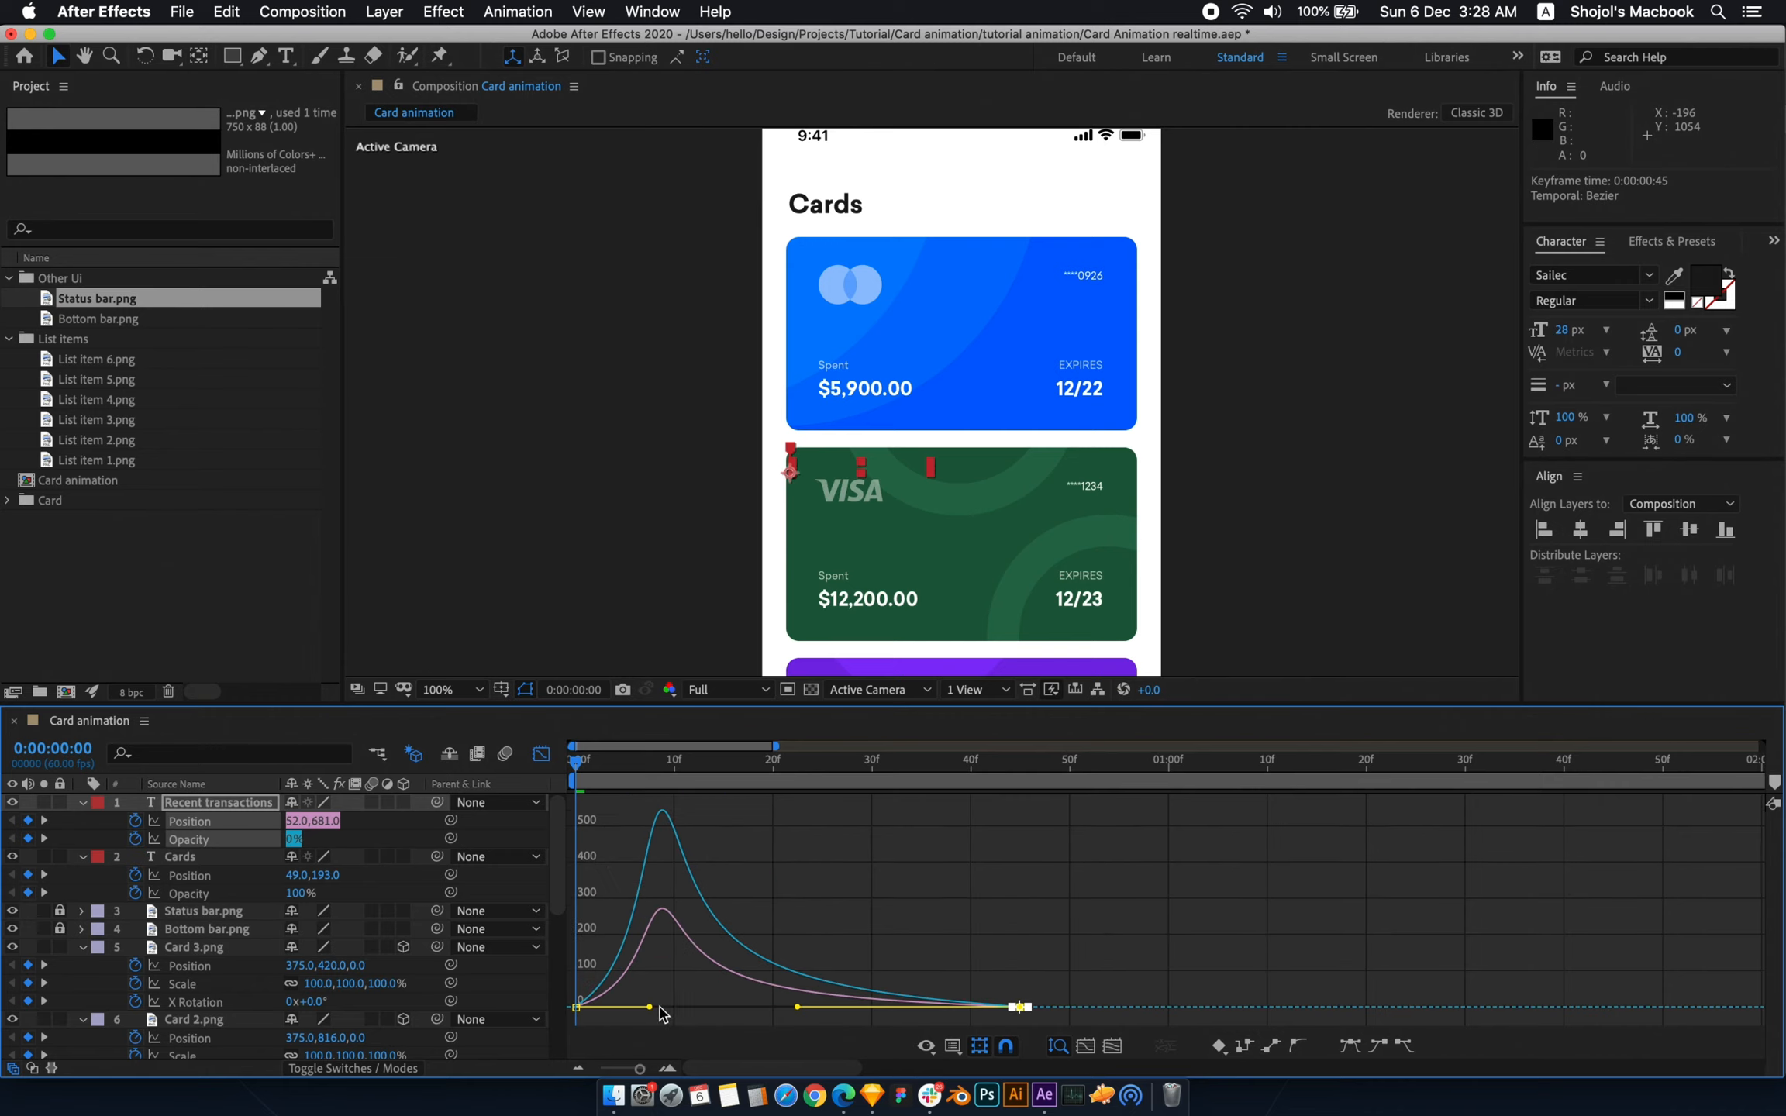
left_click(541, 753)
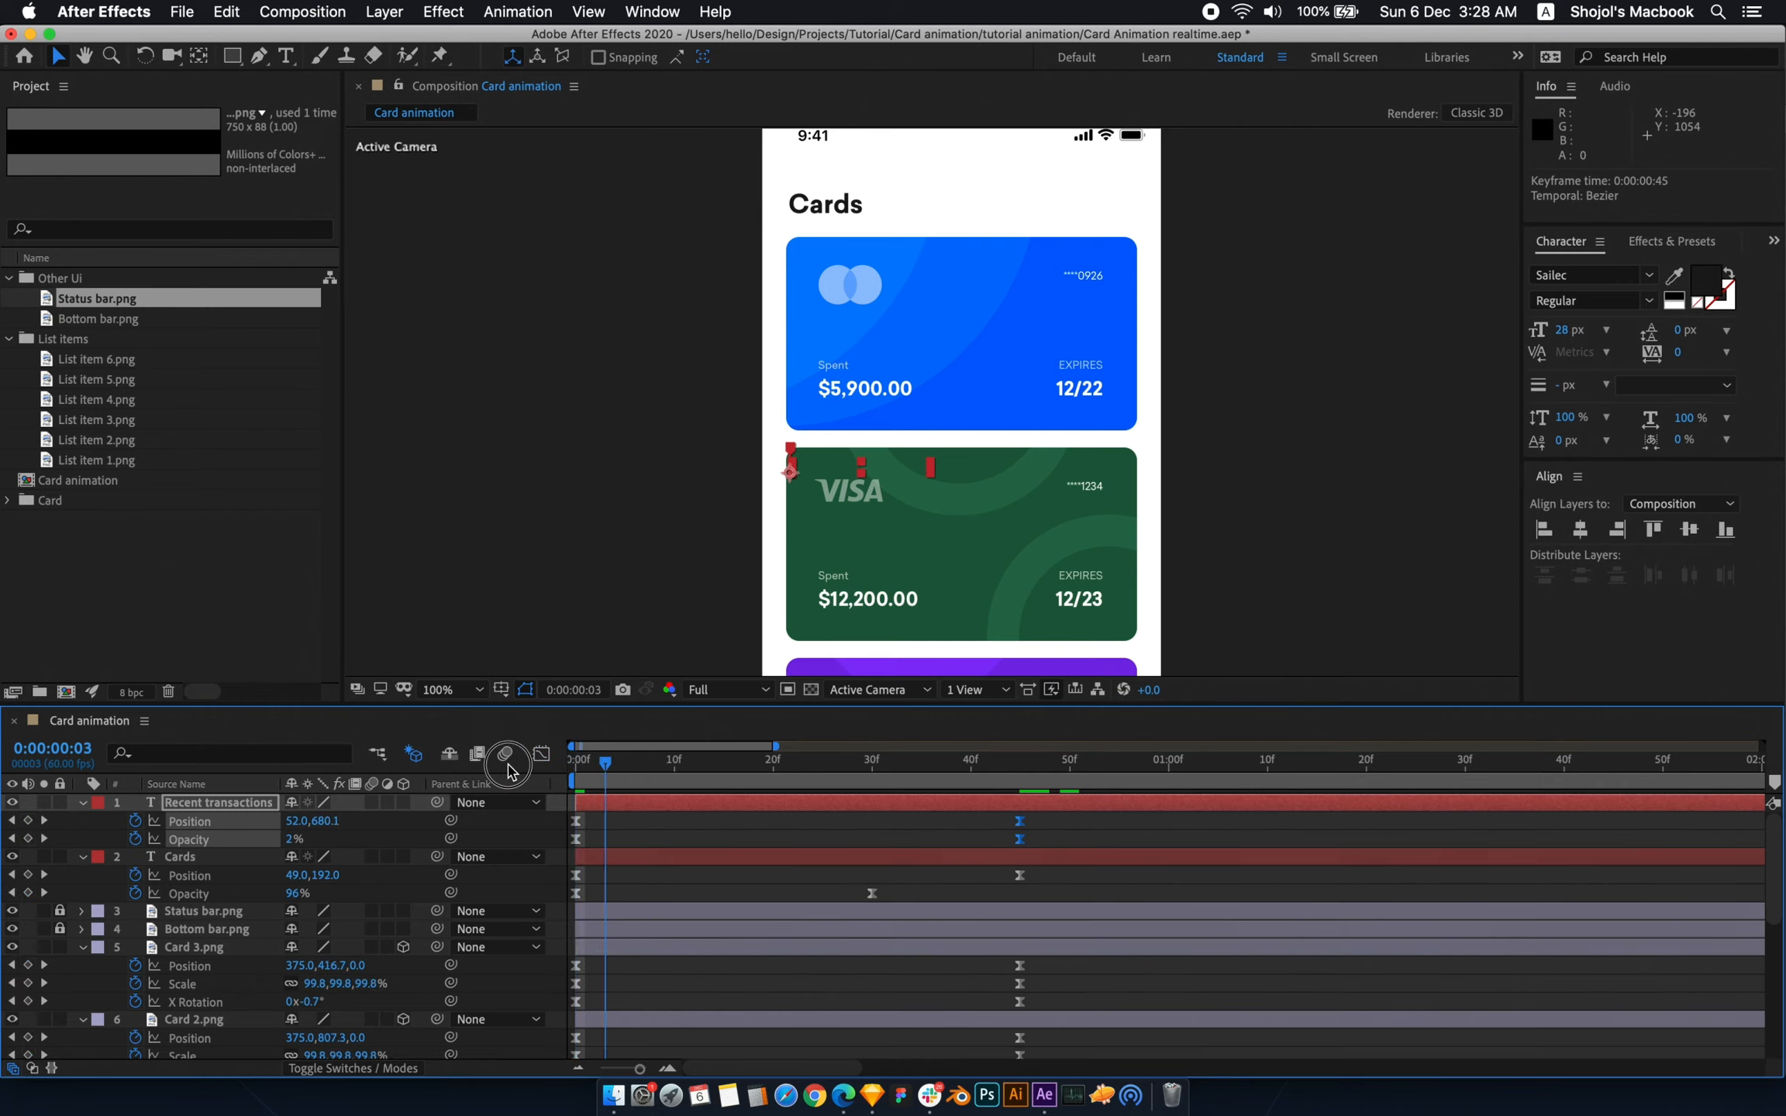
- Preview the eased Recent transactions animation and return the playhead to 0:00:00:00
key("space")
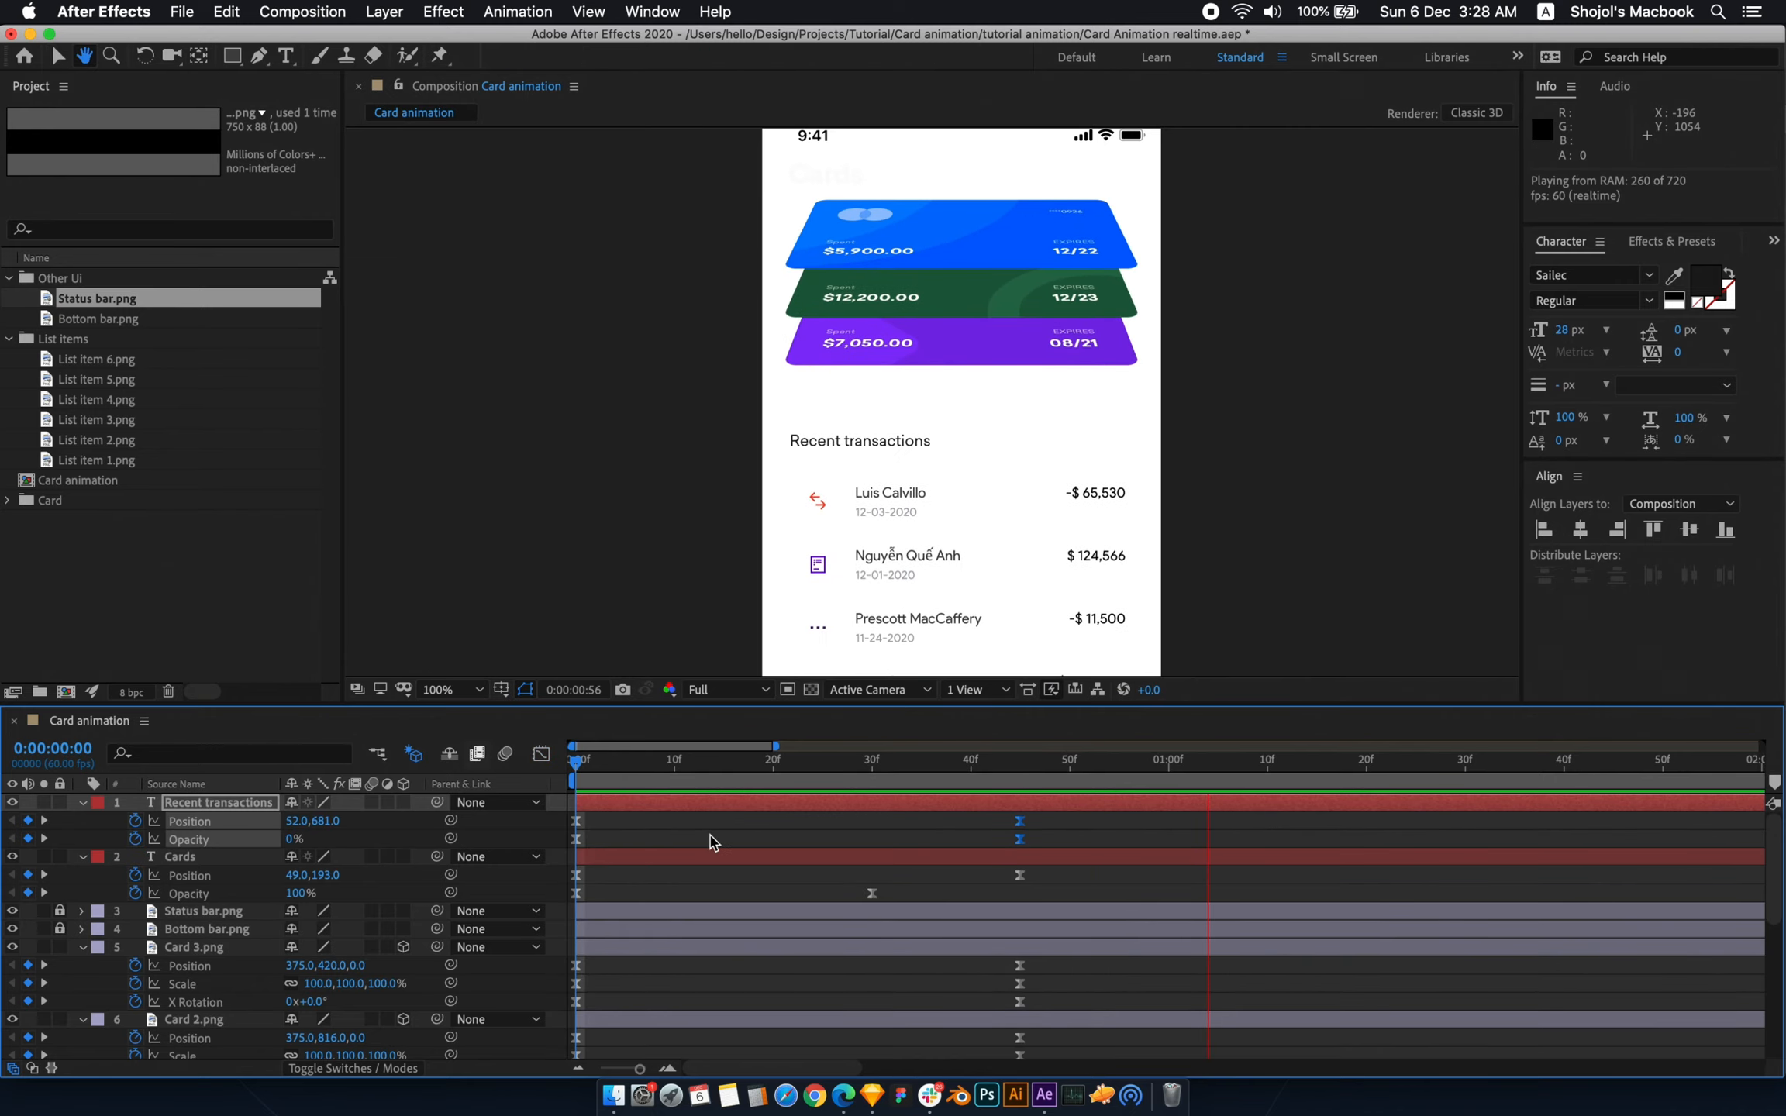
key("space")
left_click(601, 764)
mouse_move(601, 765)
left_mouse_down()
mouse_move(862, 770)
mouse_move(577, 771)
mouse_move(1119, 763)
mouse_move(575, 760)
left_mouse_up()
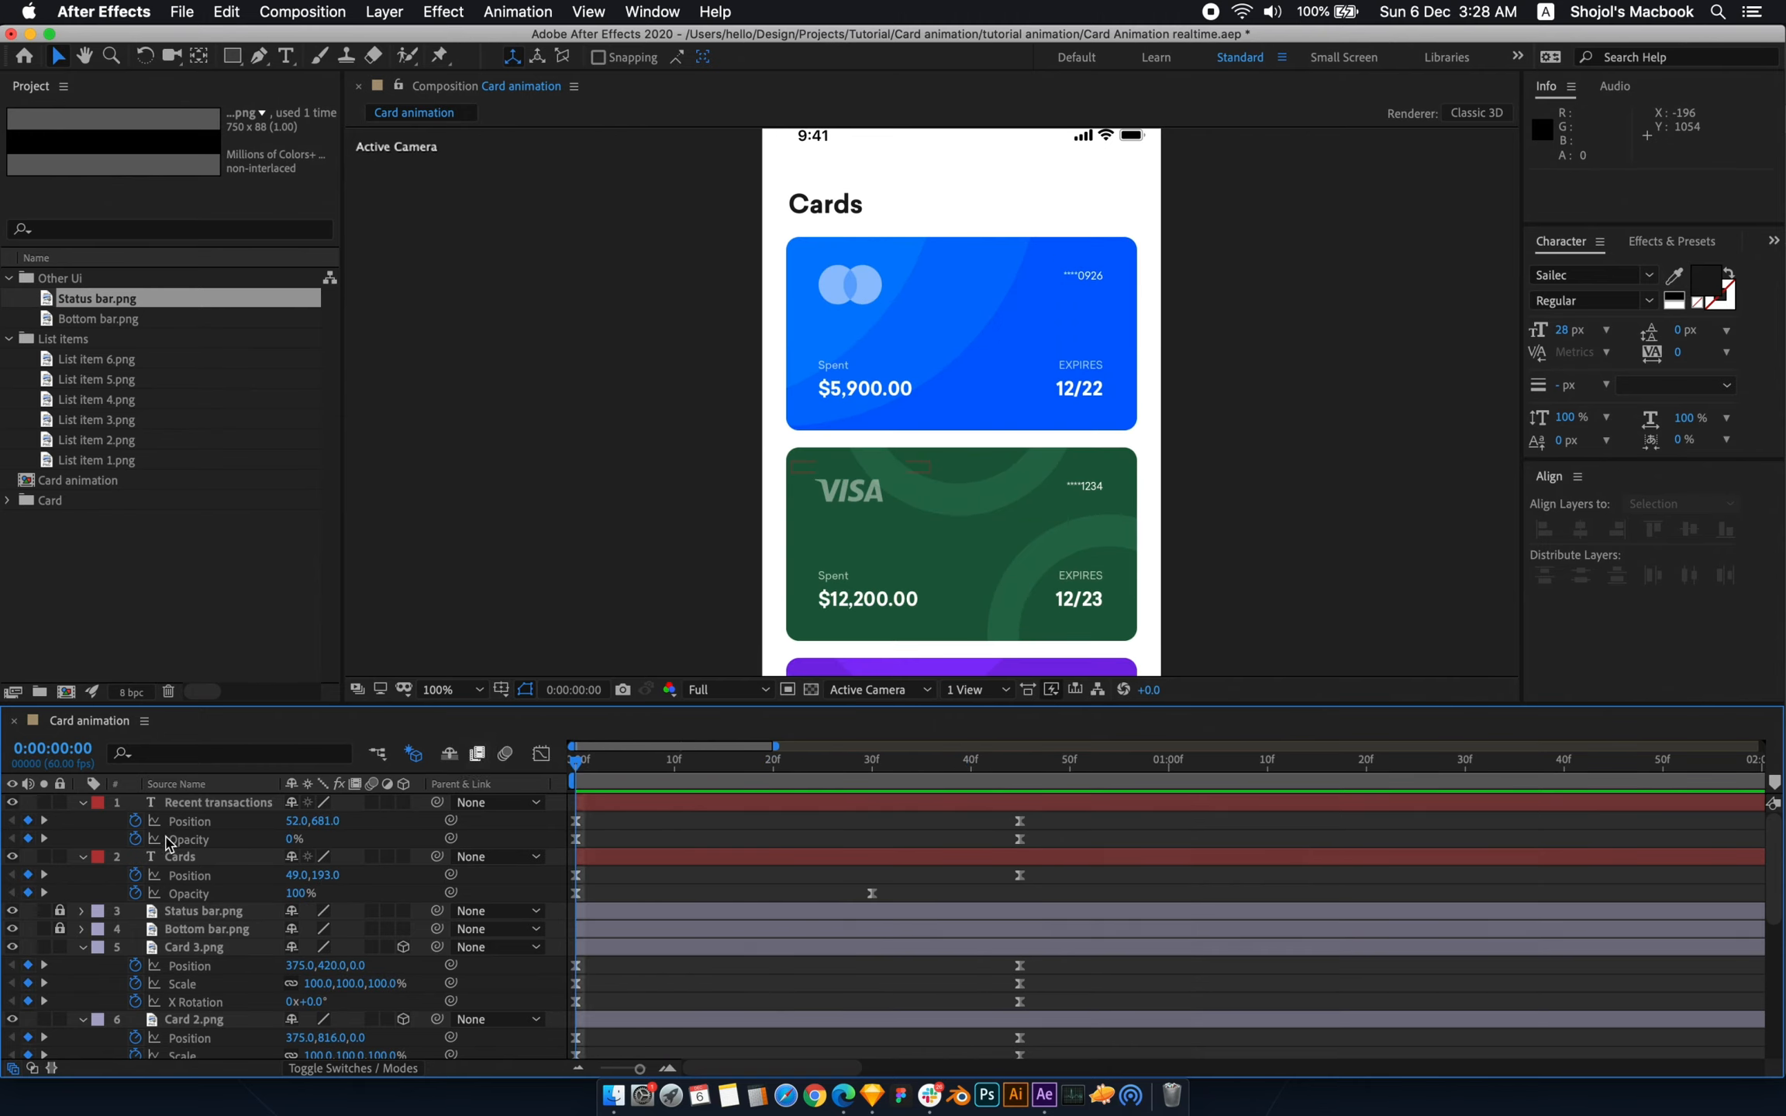
- Delay the start of the Recent transactions fade-in by moving its first Opacity keyframe to 0:00:00:20
left_click(576, 839)
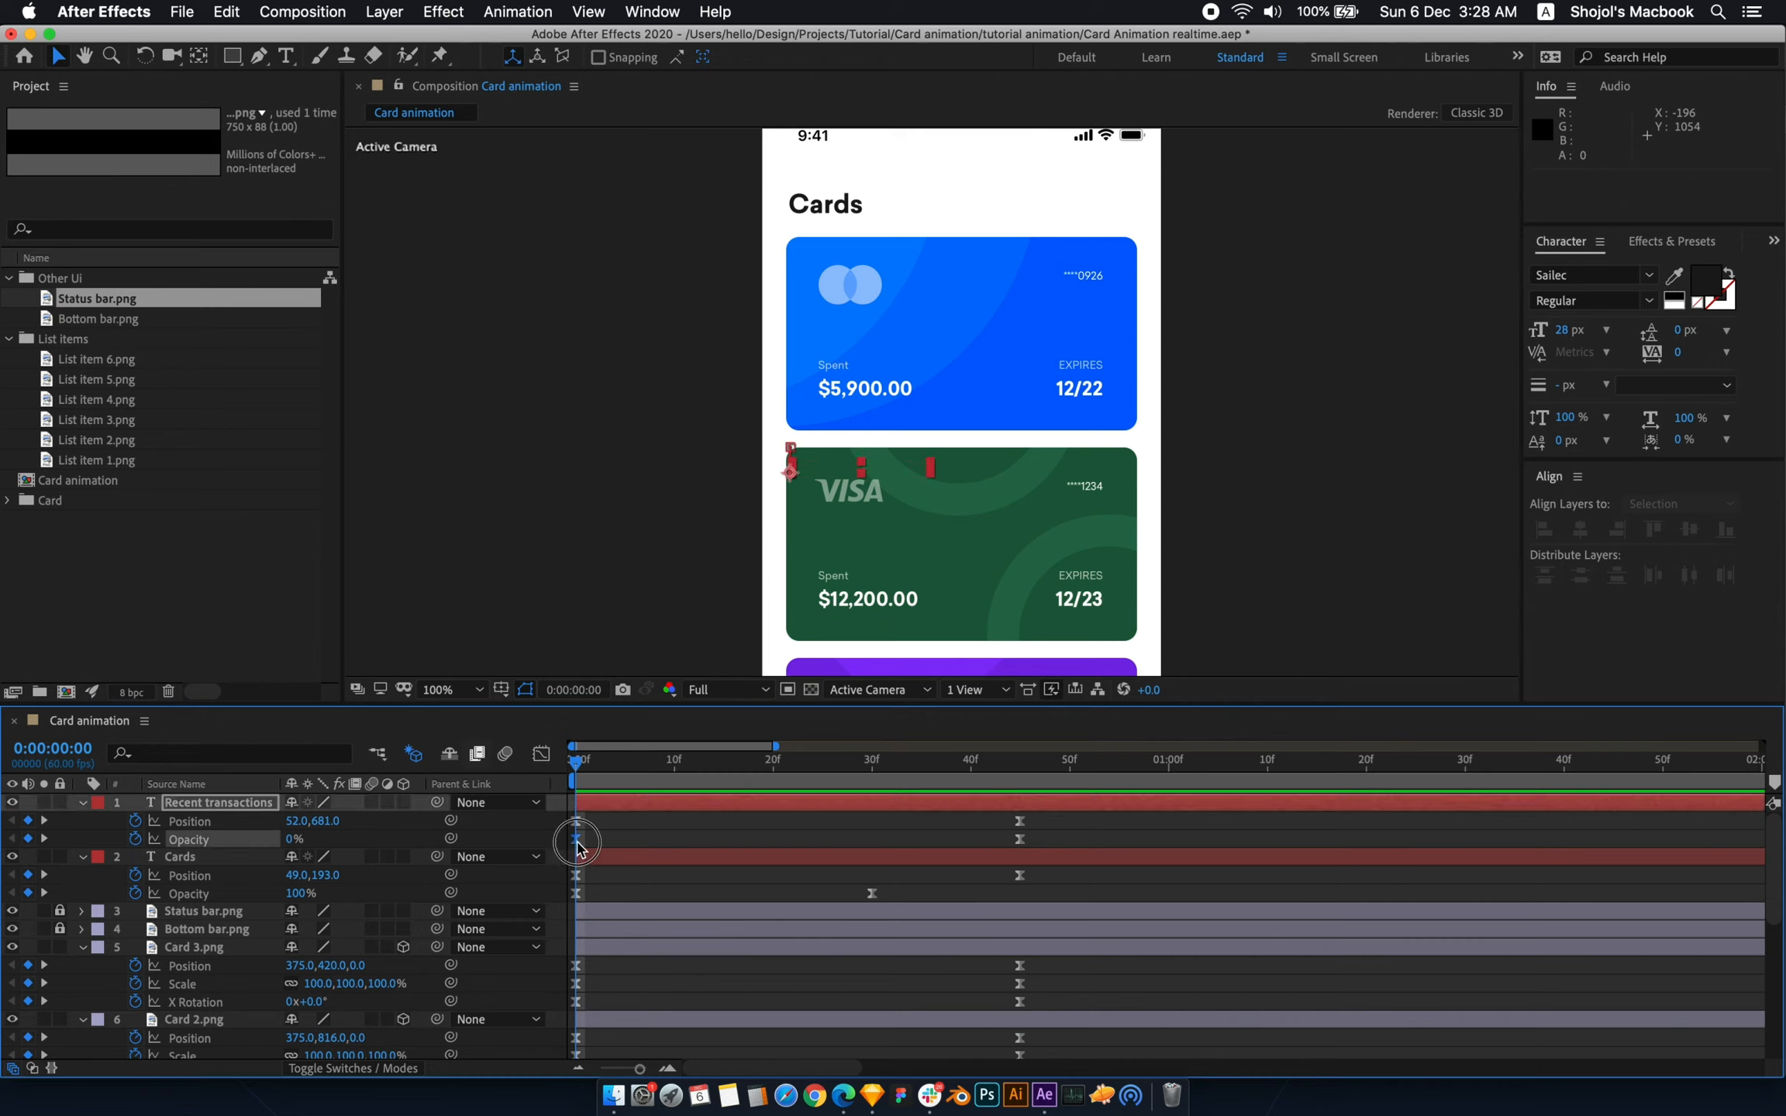
left_click_drag(579, 847, 768, 855)
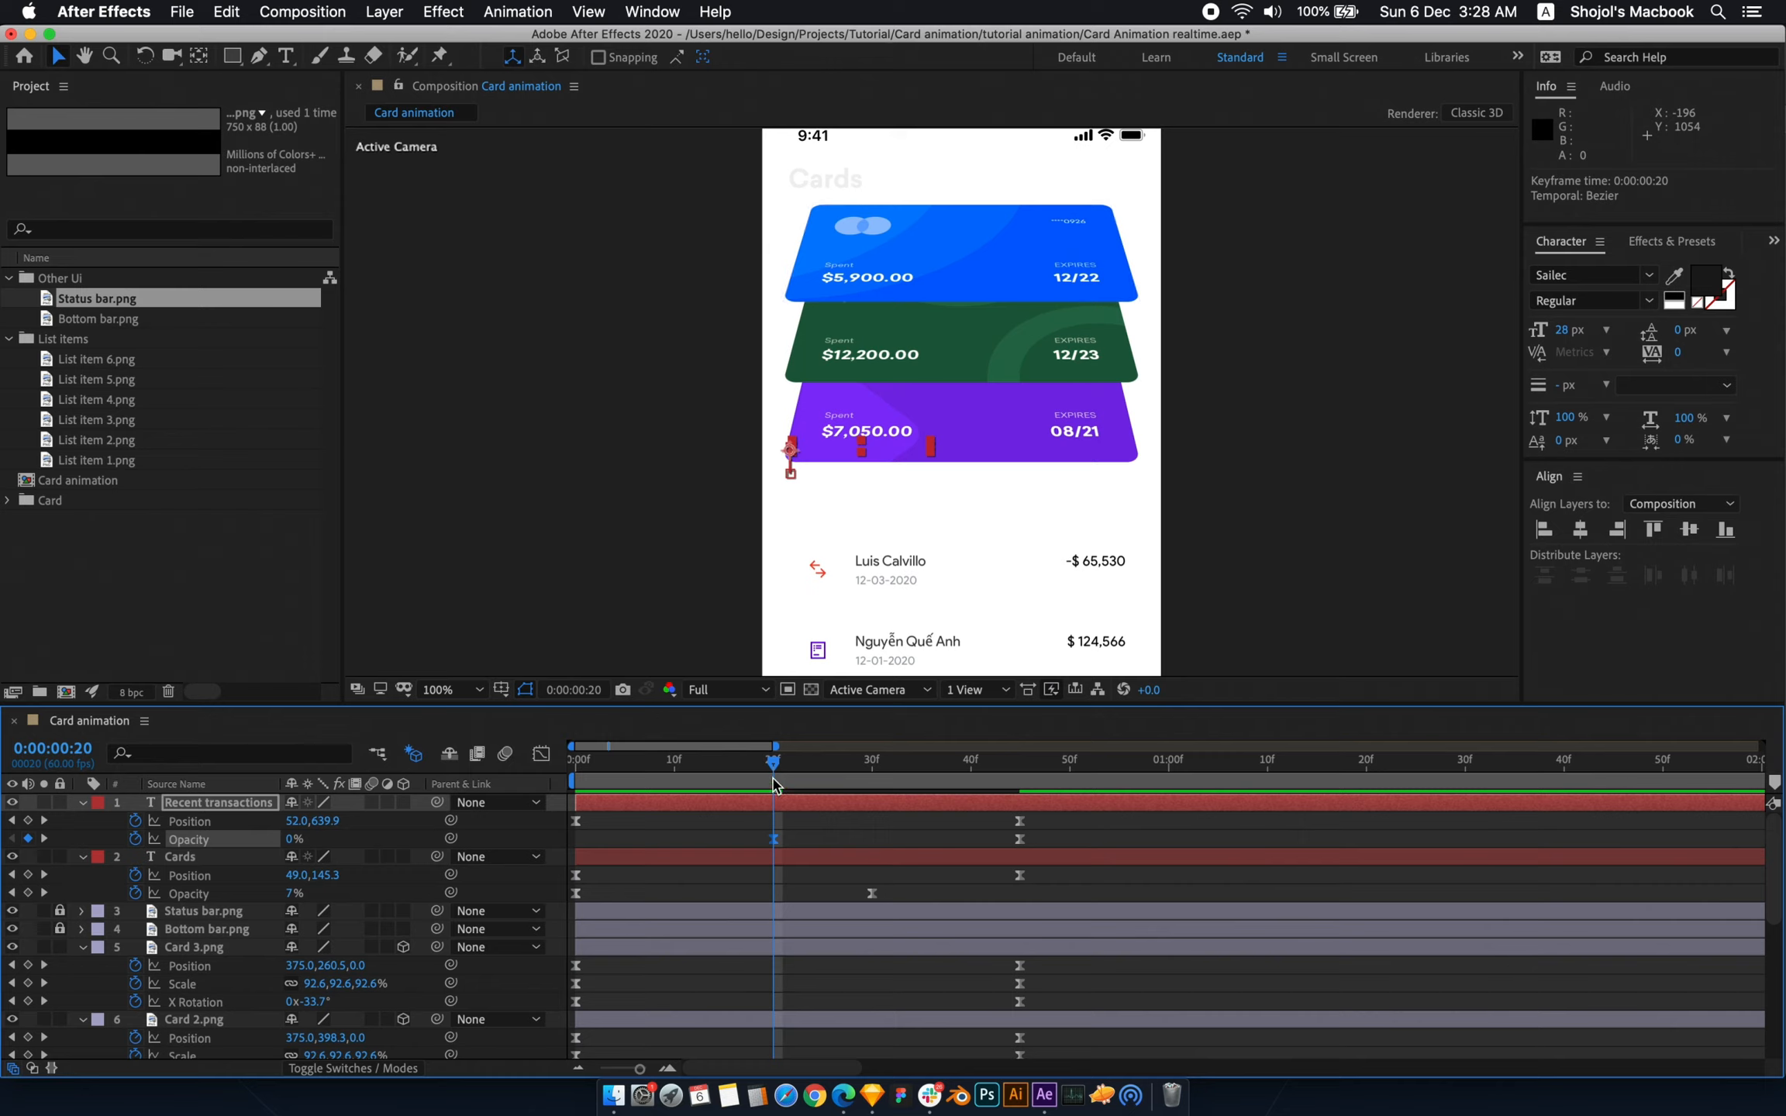
left_click(736, 844)
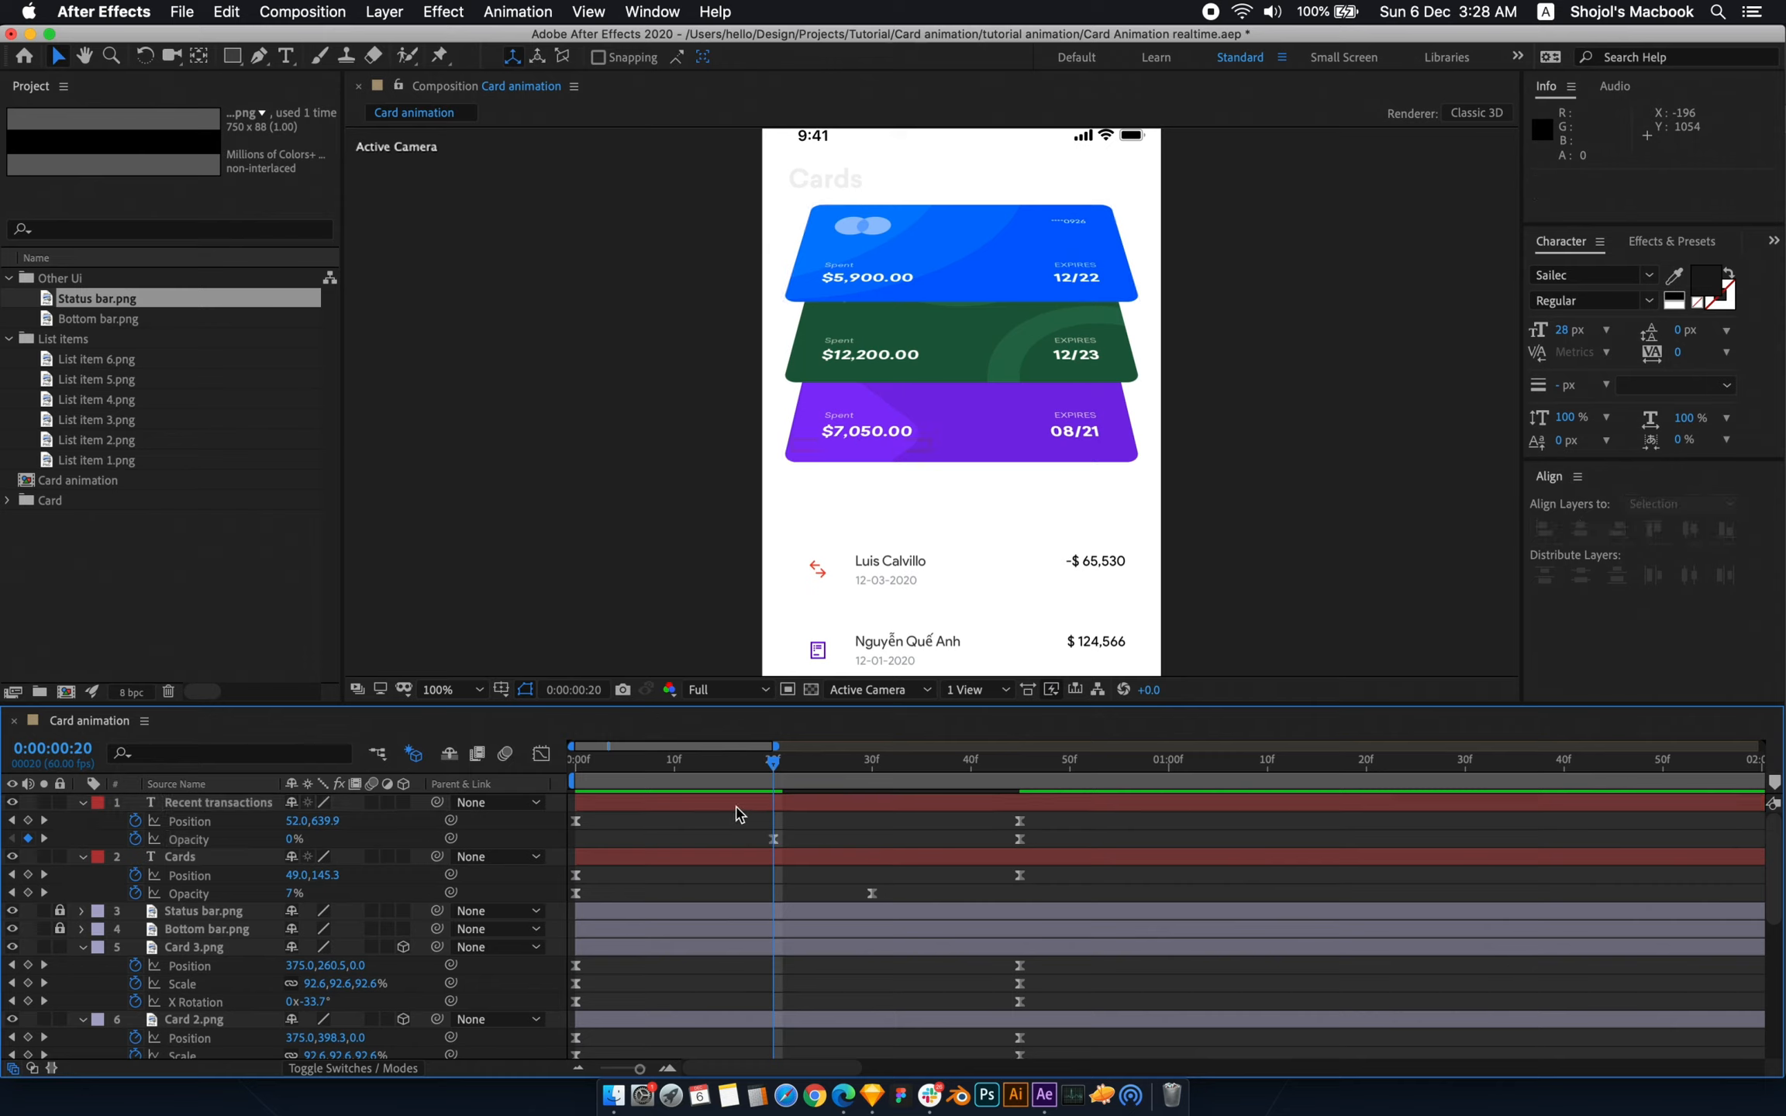
left_click(731, 861)
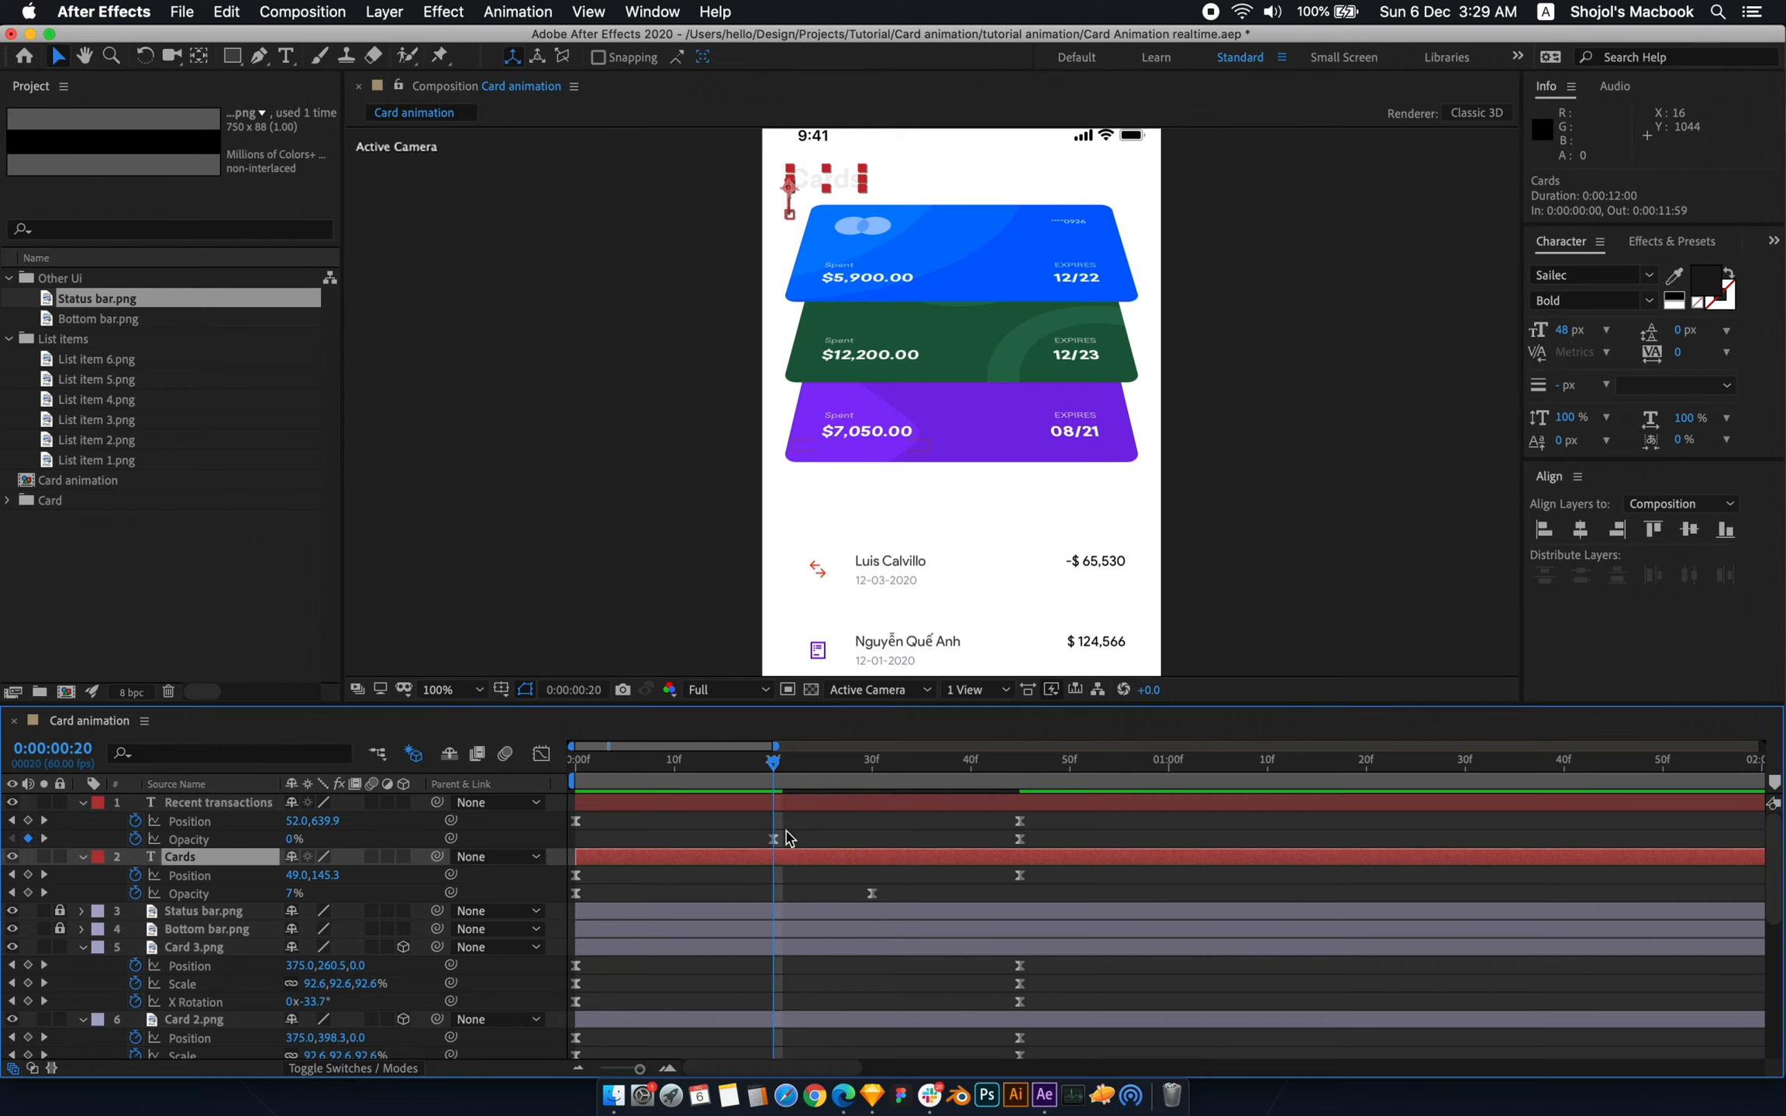
left_click(812, 839)
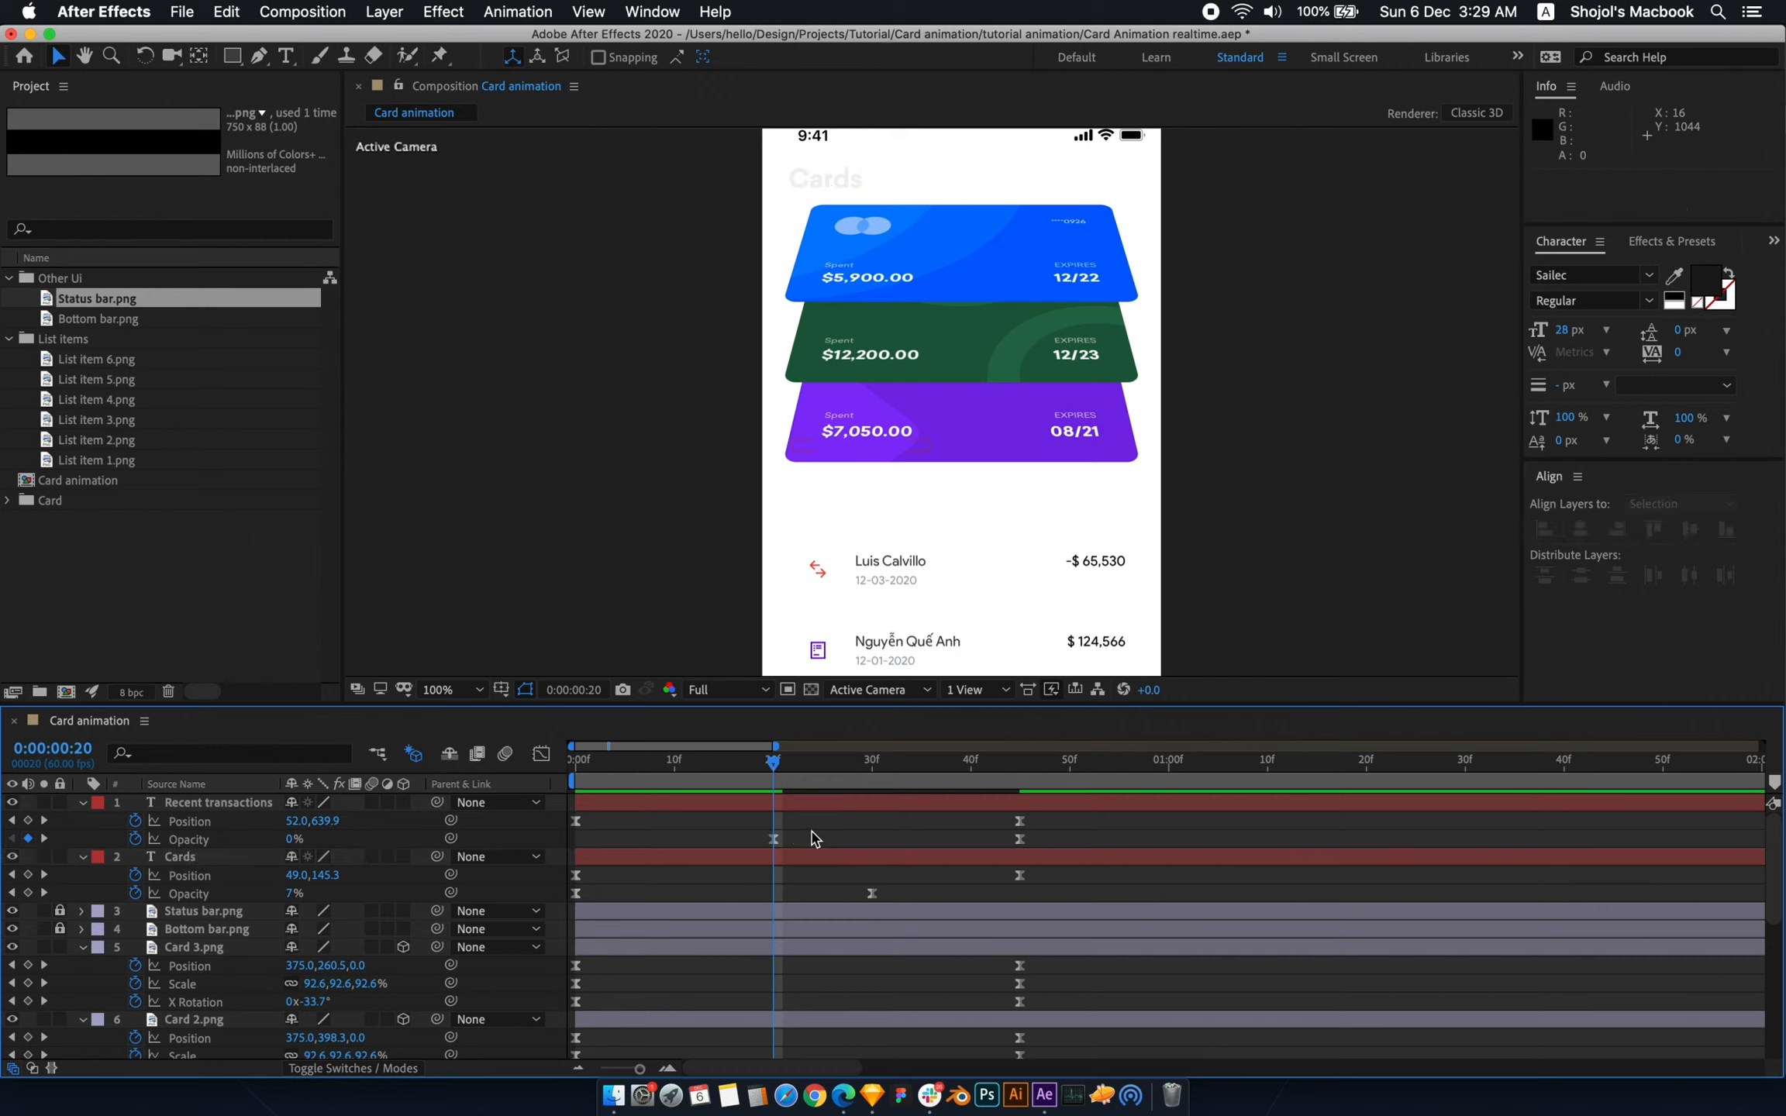
left_click(692, 805)
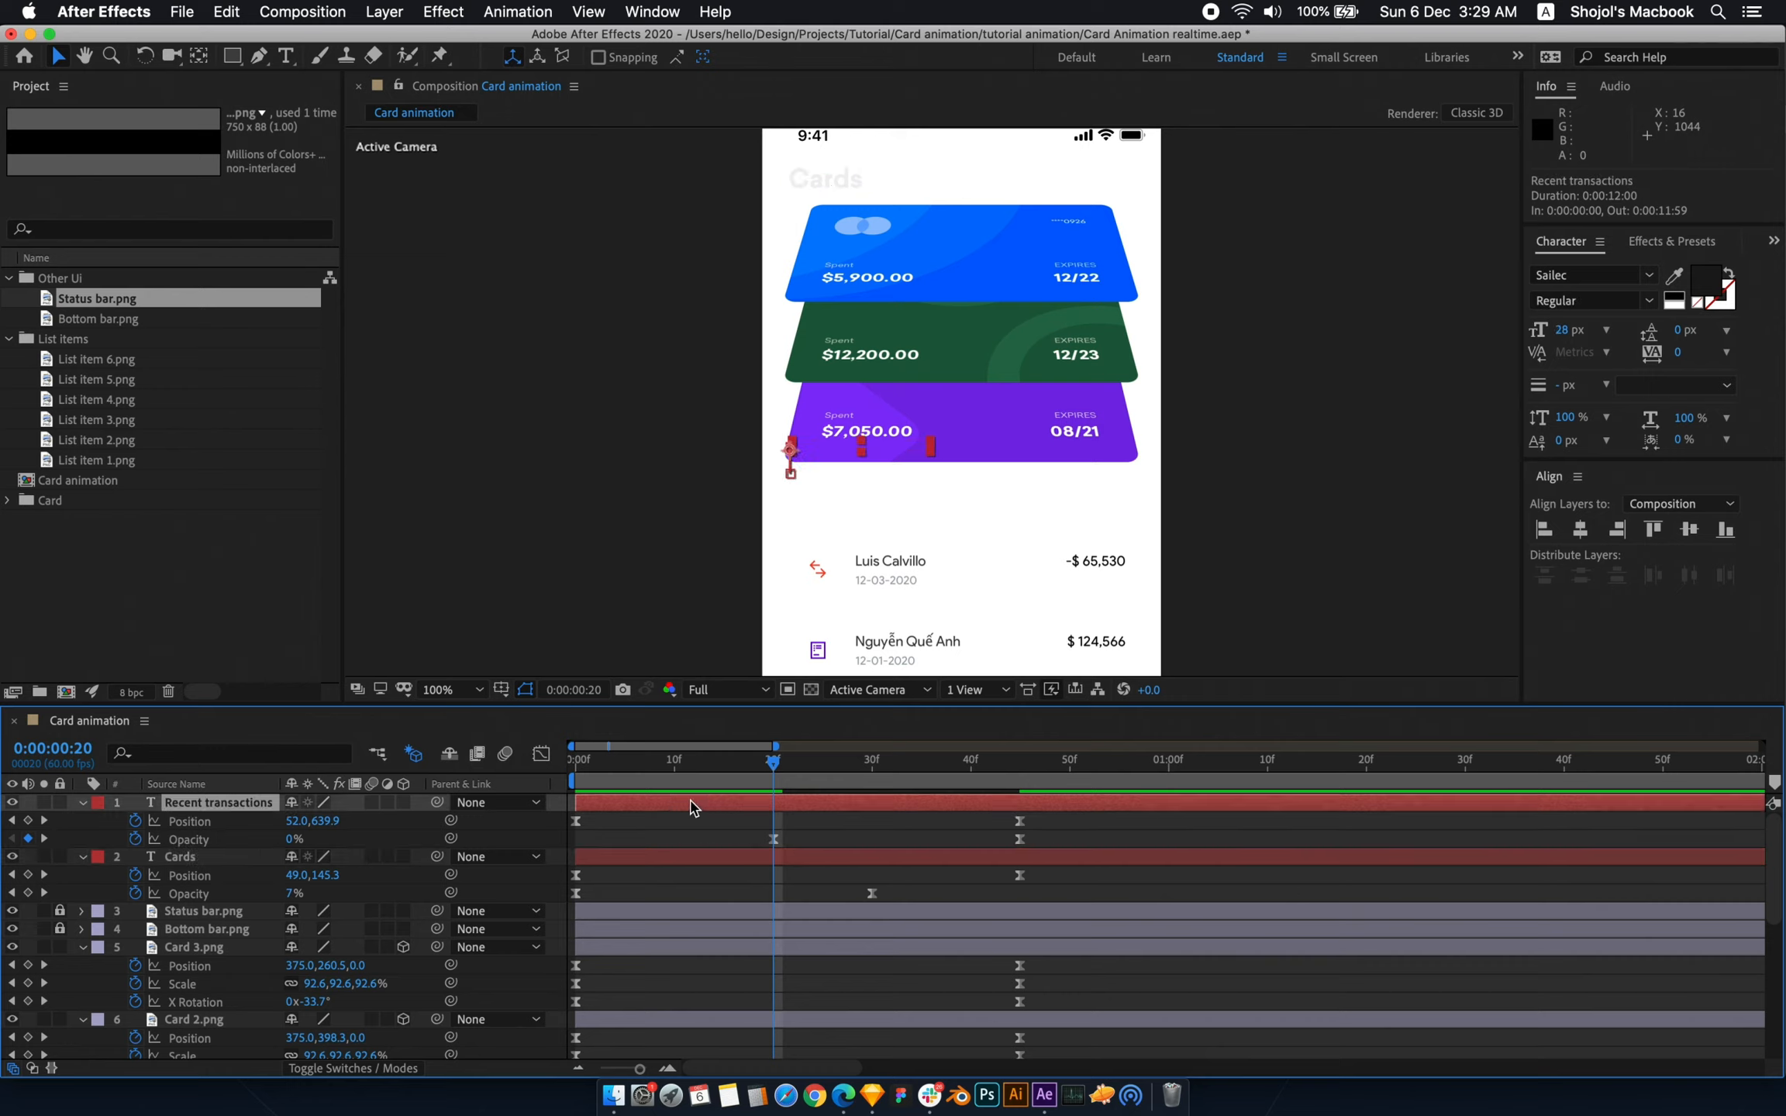
left_click(692, 840)
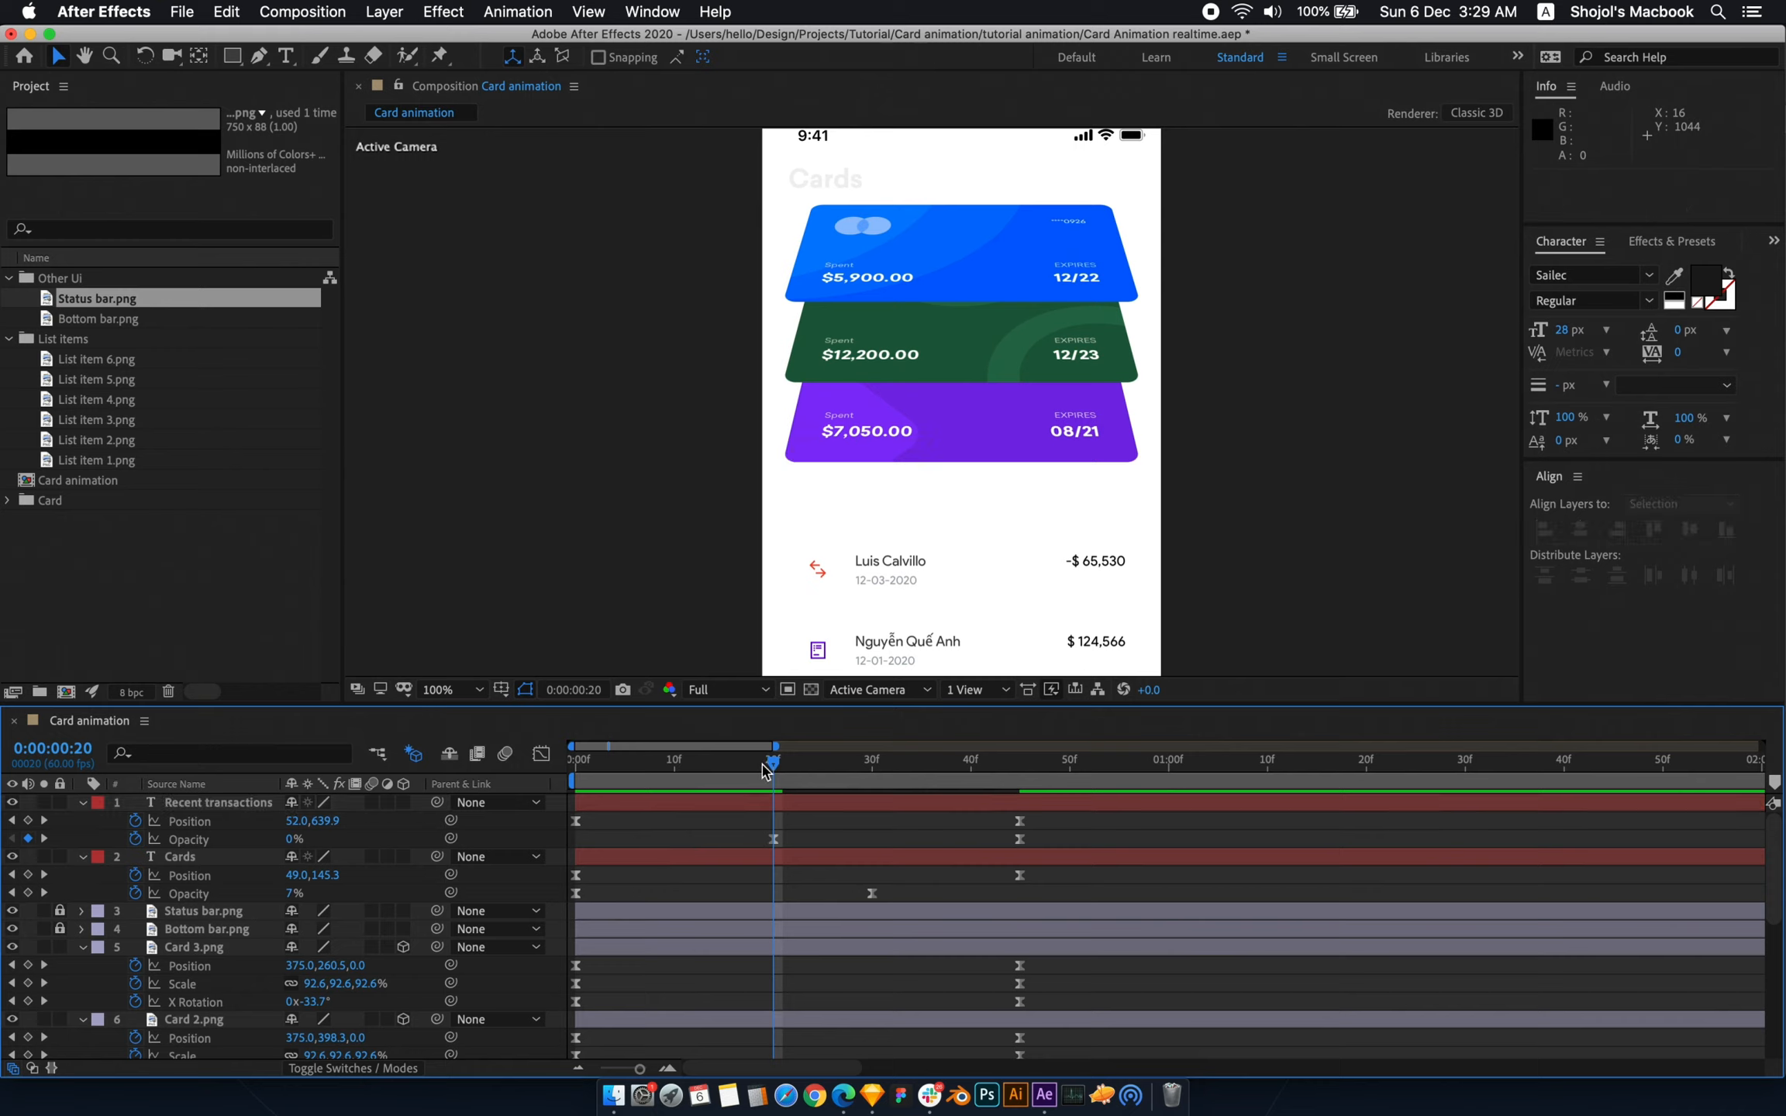
- Play the animation from the start with the whole screen design in view to check the delayed heading fade-in
left_click_drag(763, 767, 573, 777)
scroll(803, 407, "down", 1)
key("space")
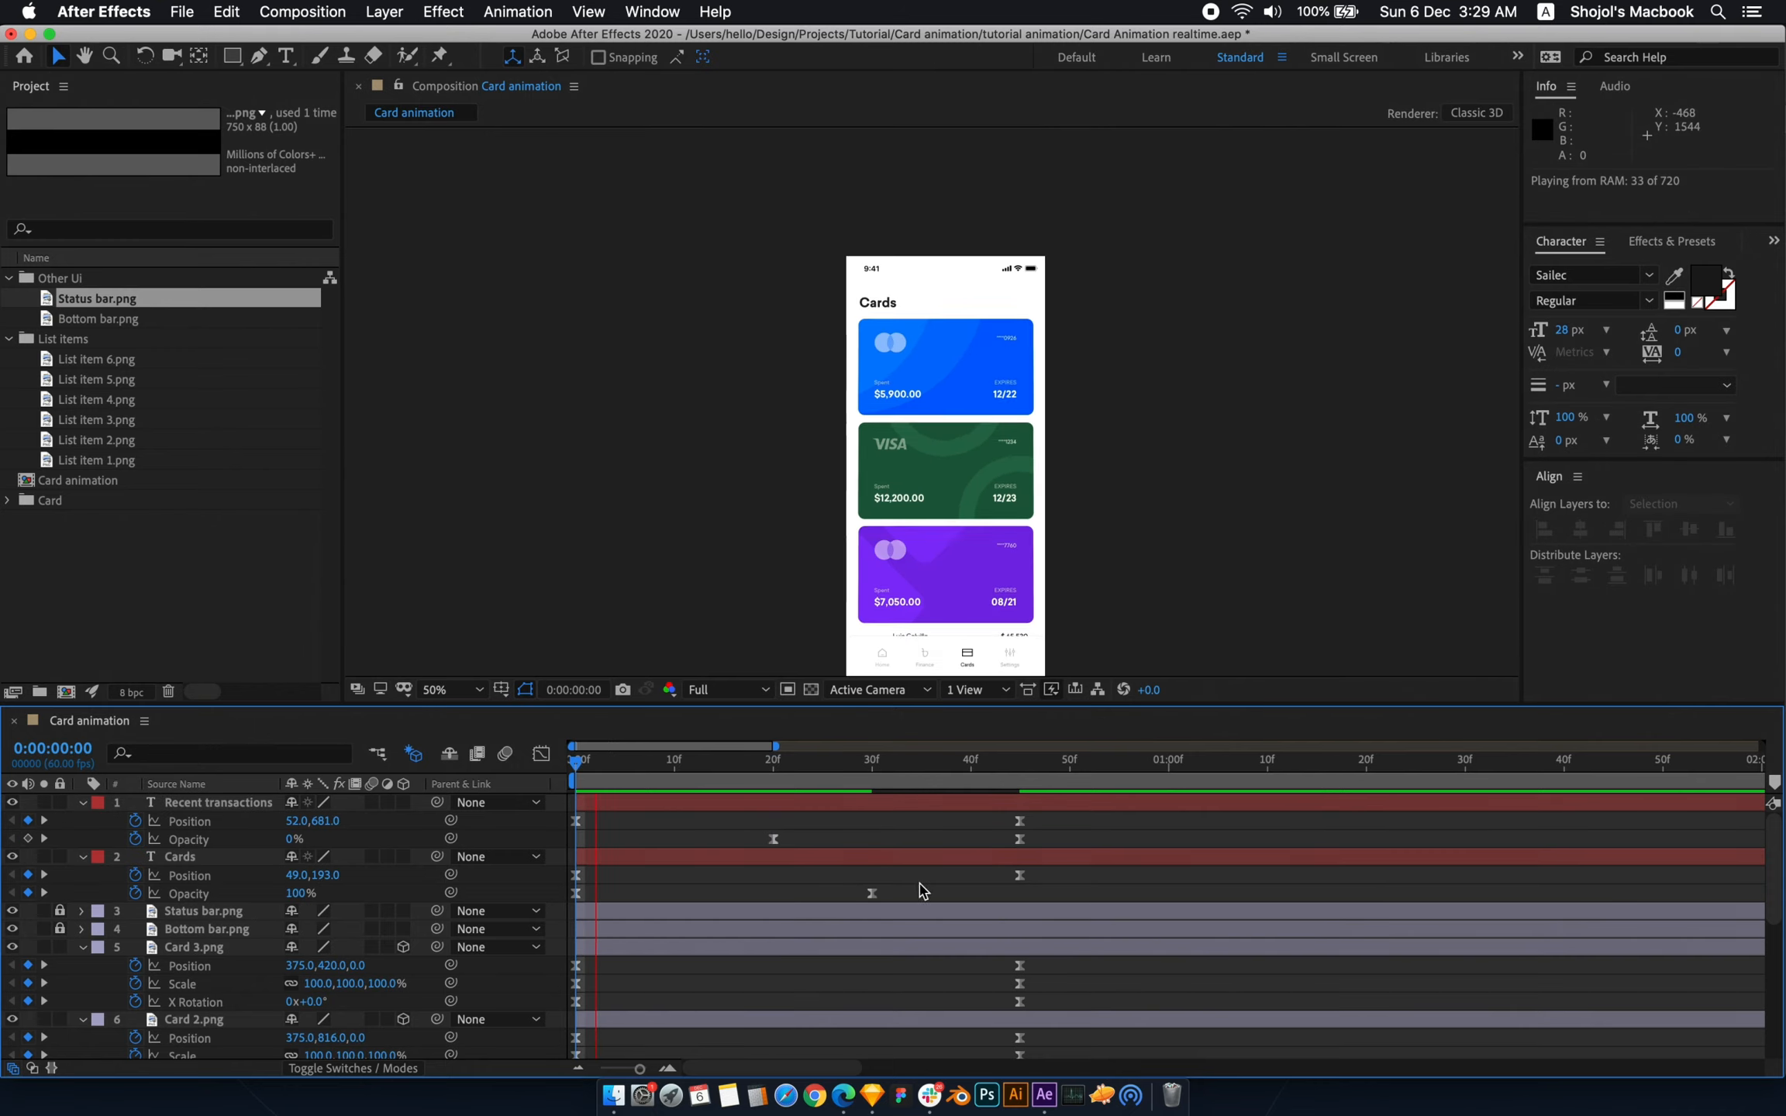
left_click(624, 767)
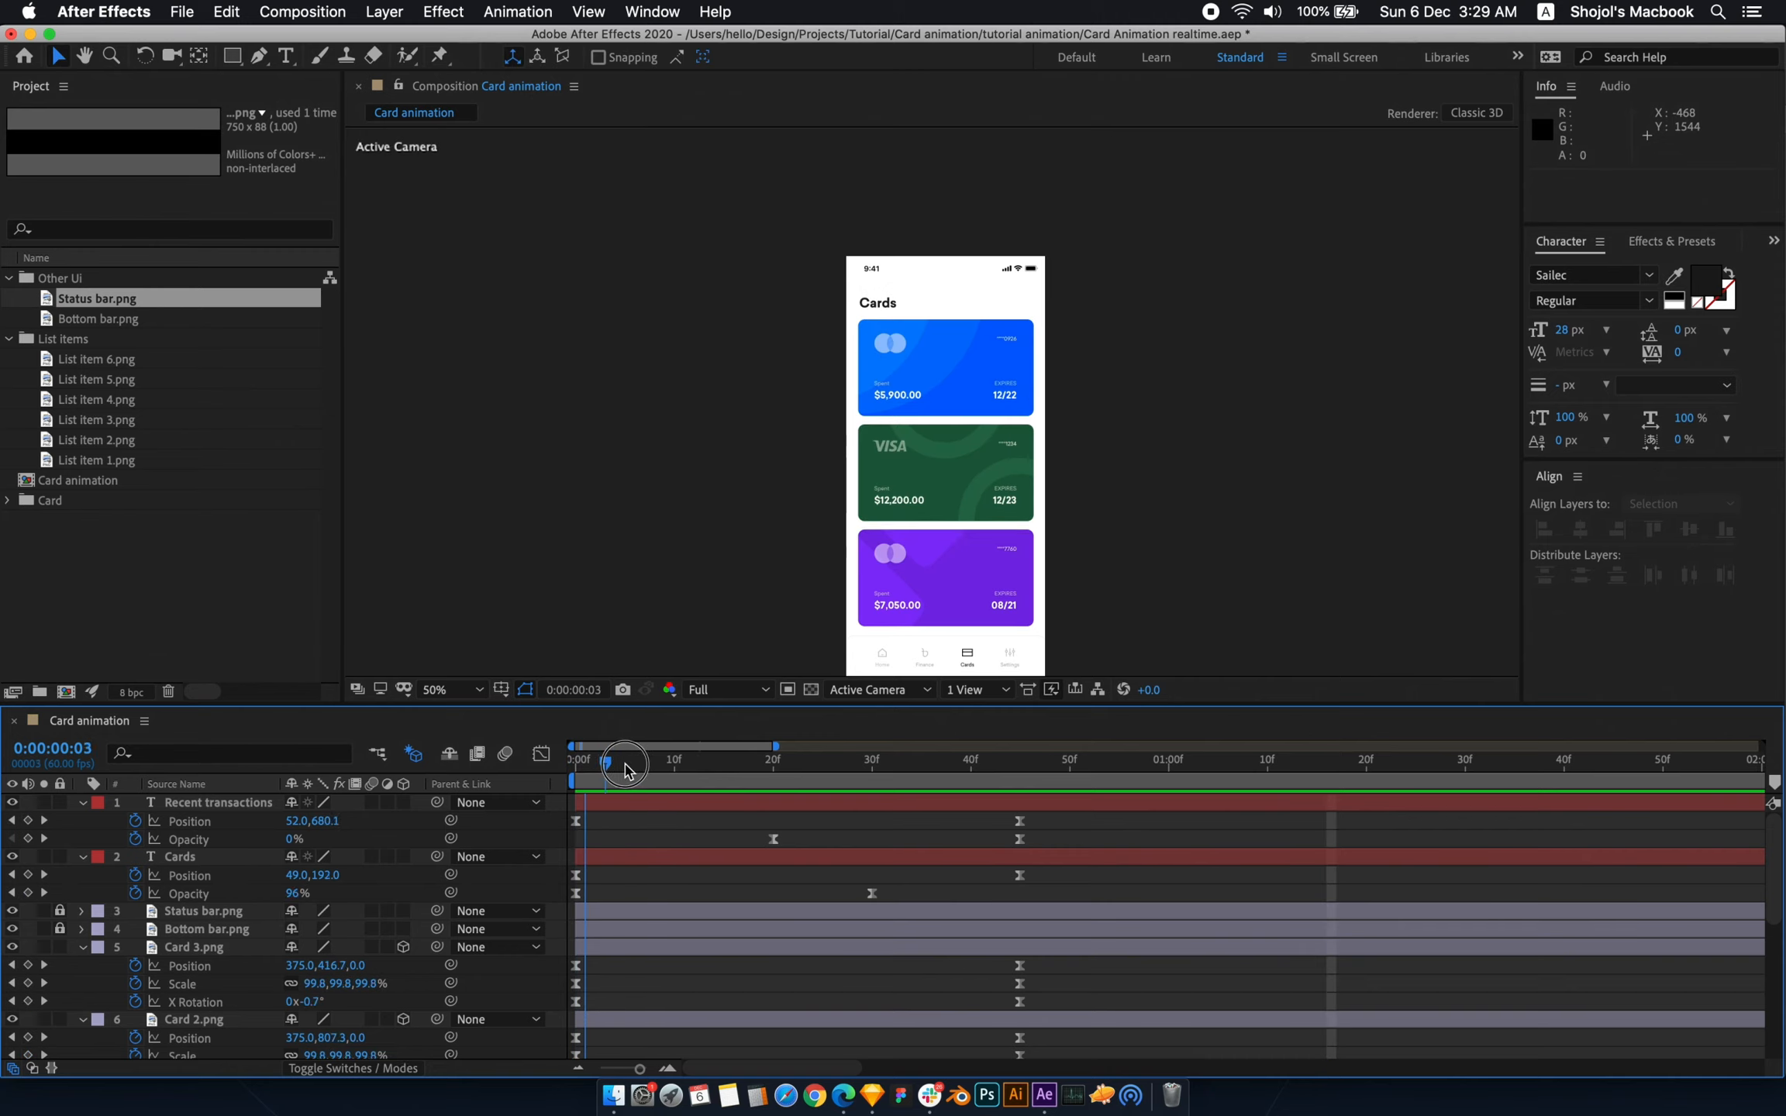
- Set the Cards text layer's Opacity to 0% at its 0:00:00:30 keyframe
left_click_drag(624, 767, 872, 893)
left_click(777, 856)
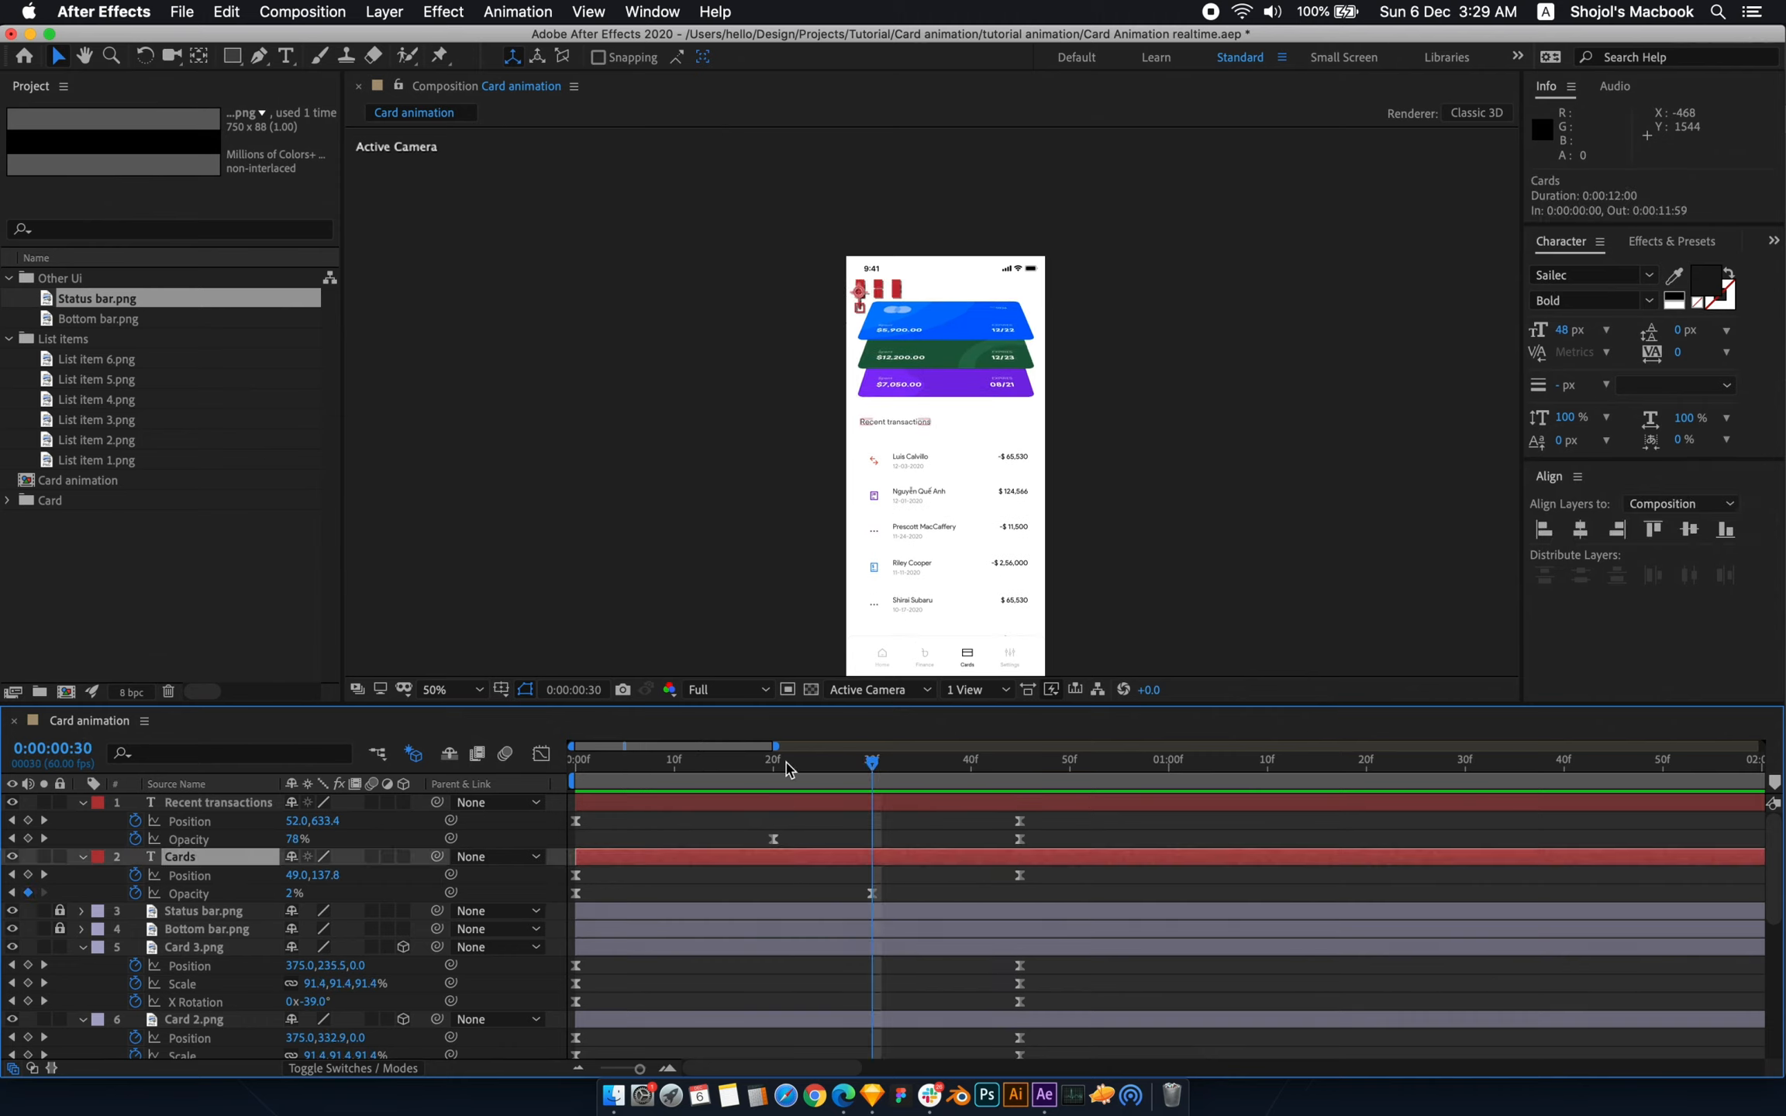
key("slash")
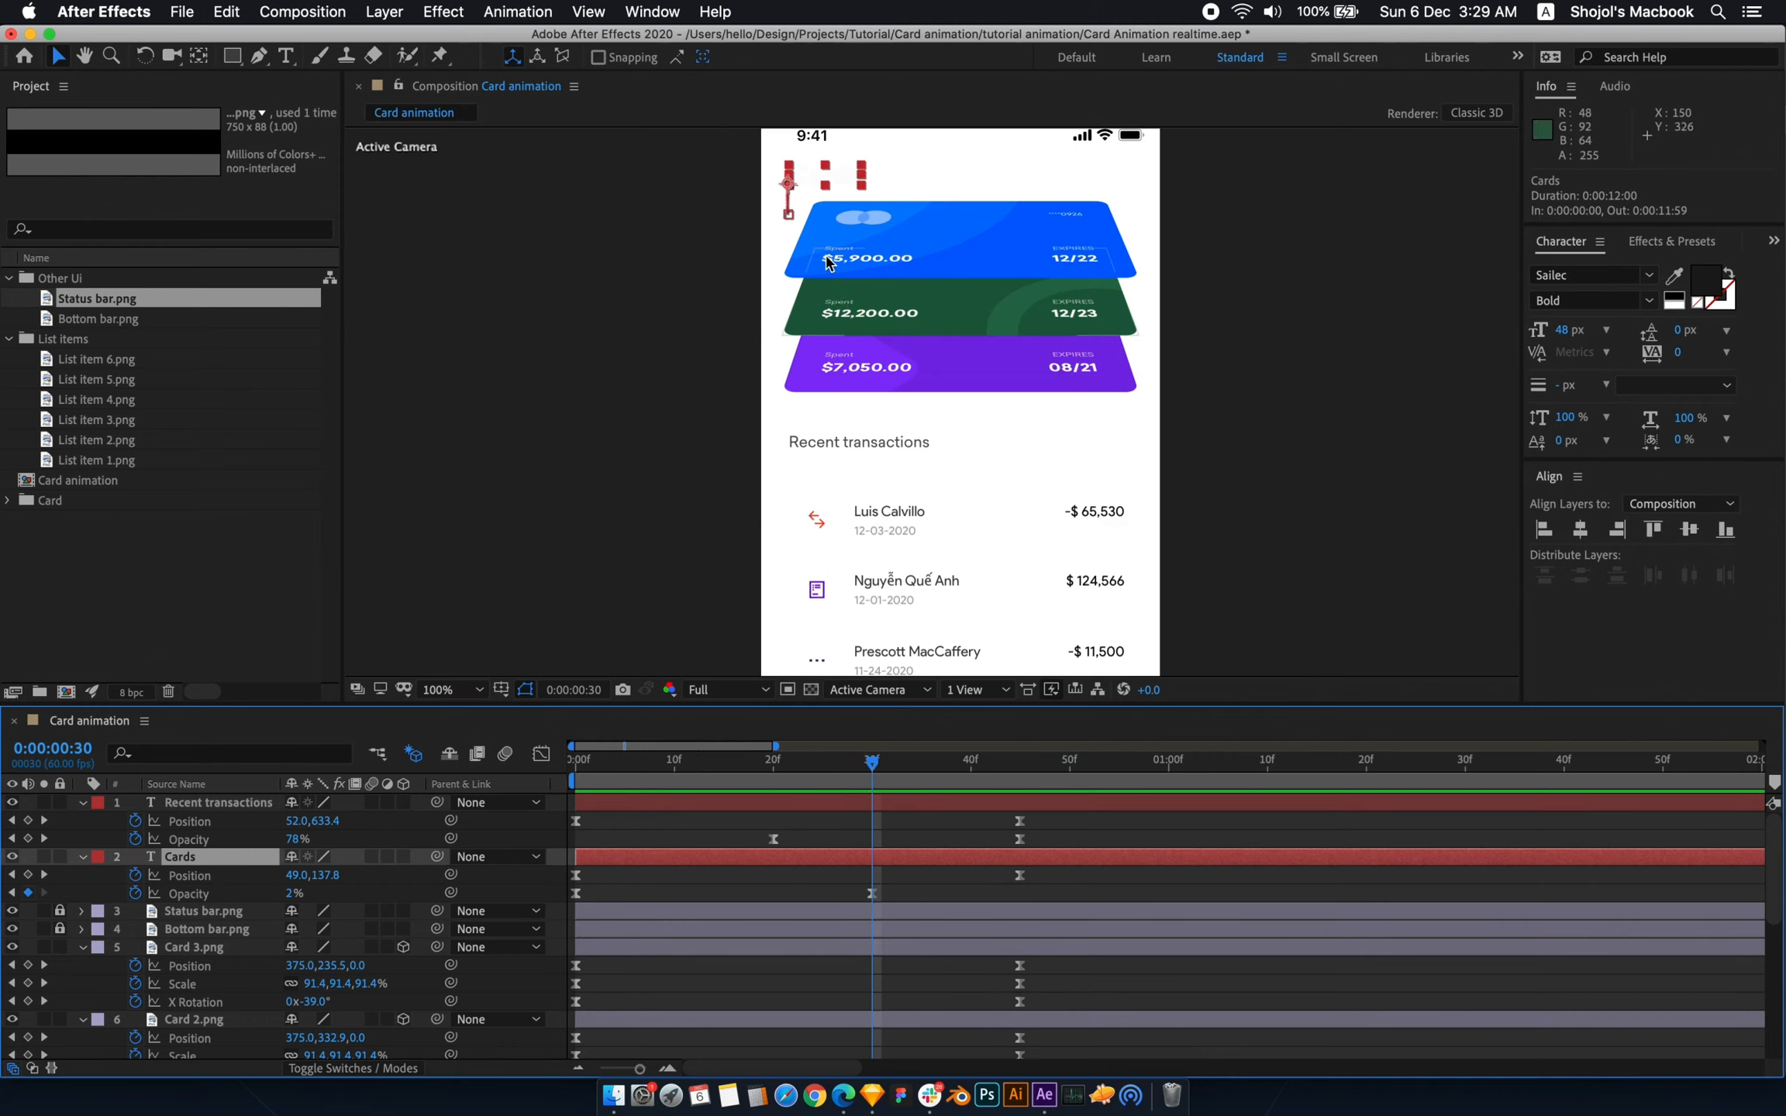
left_click(291, 896)
type("0")
key("Return")
key("comma")
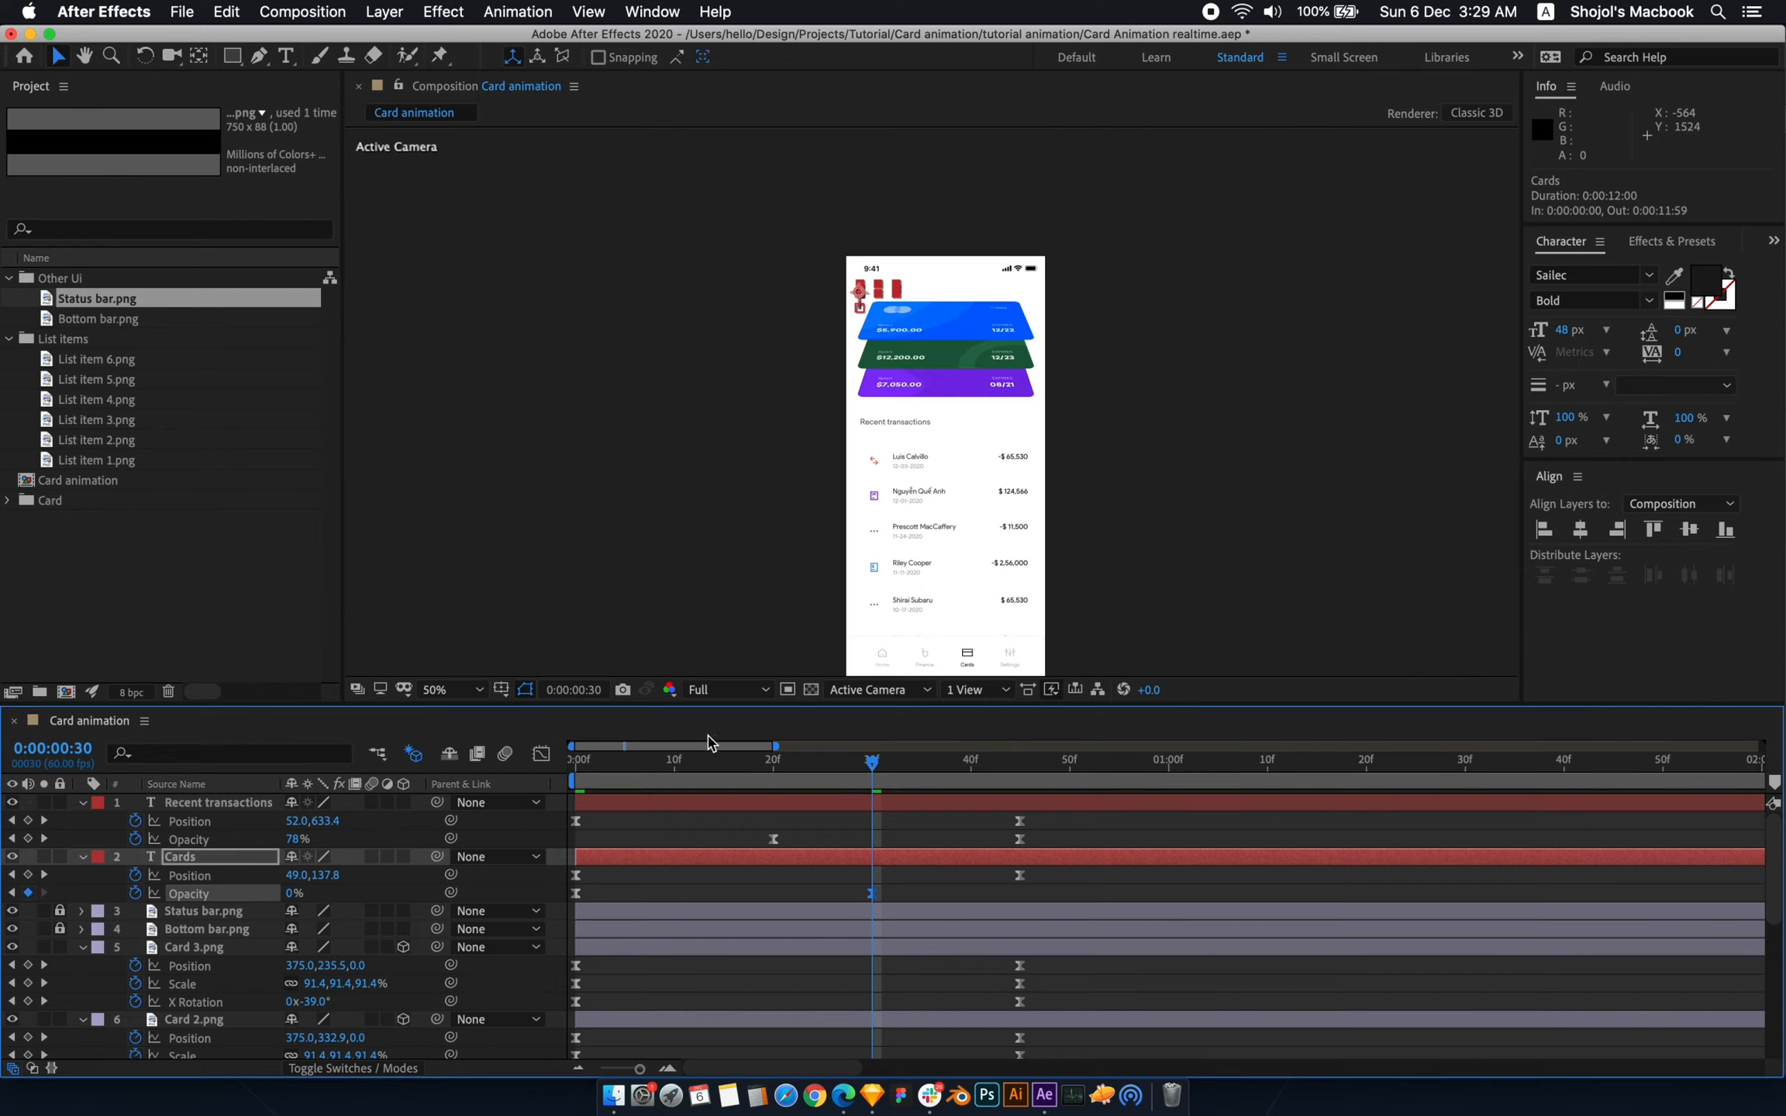
- Preview the full card animation from 0:00:00:00 to check the Cards title's fade-out
left_click_drag(708, 767, 469, 760)
key("space")
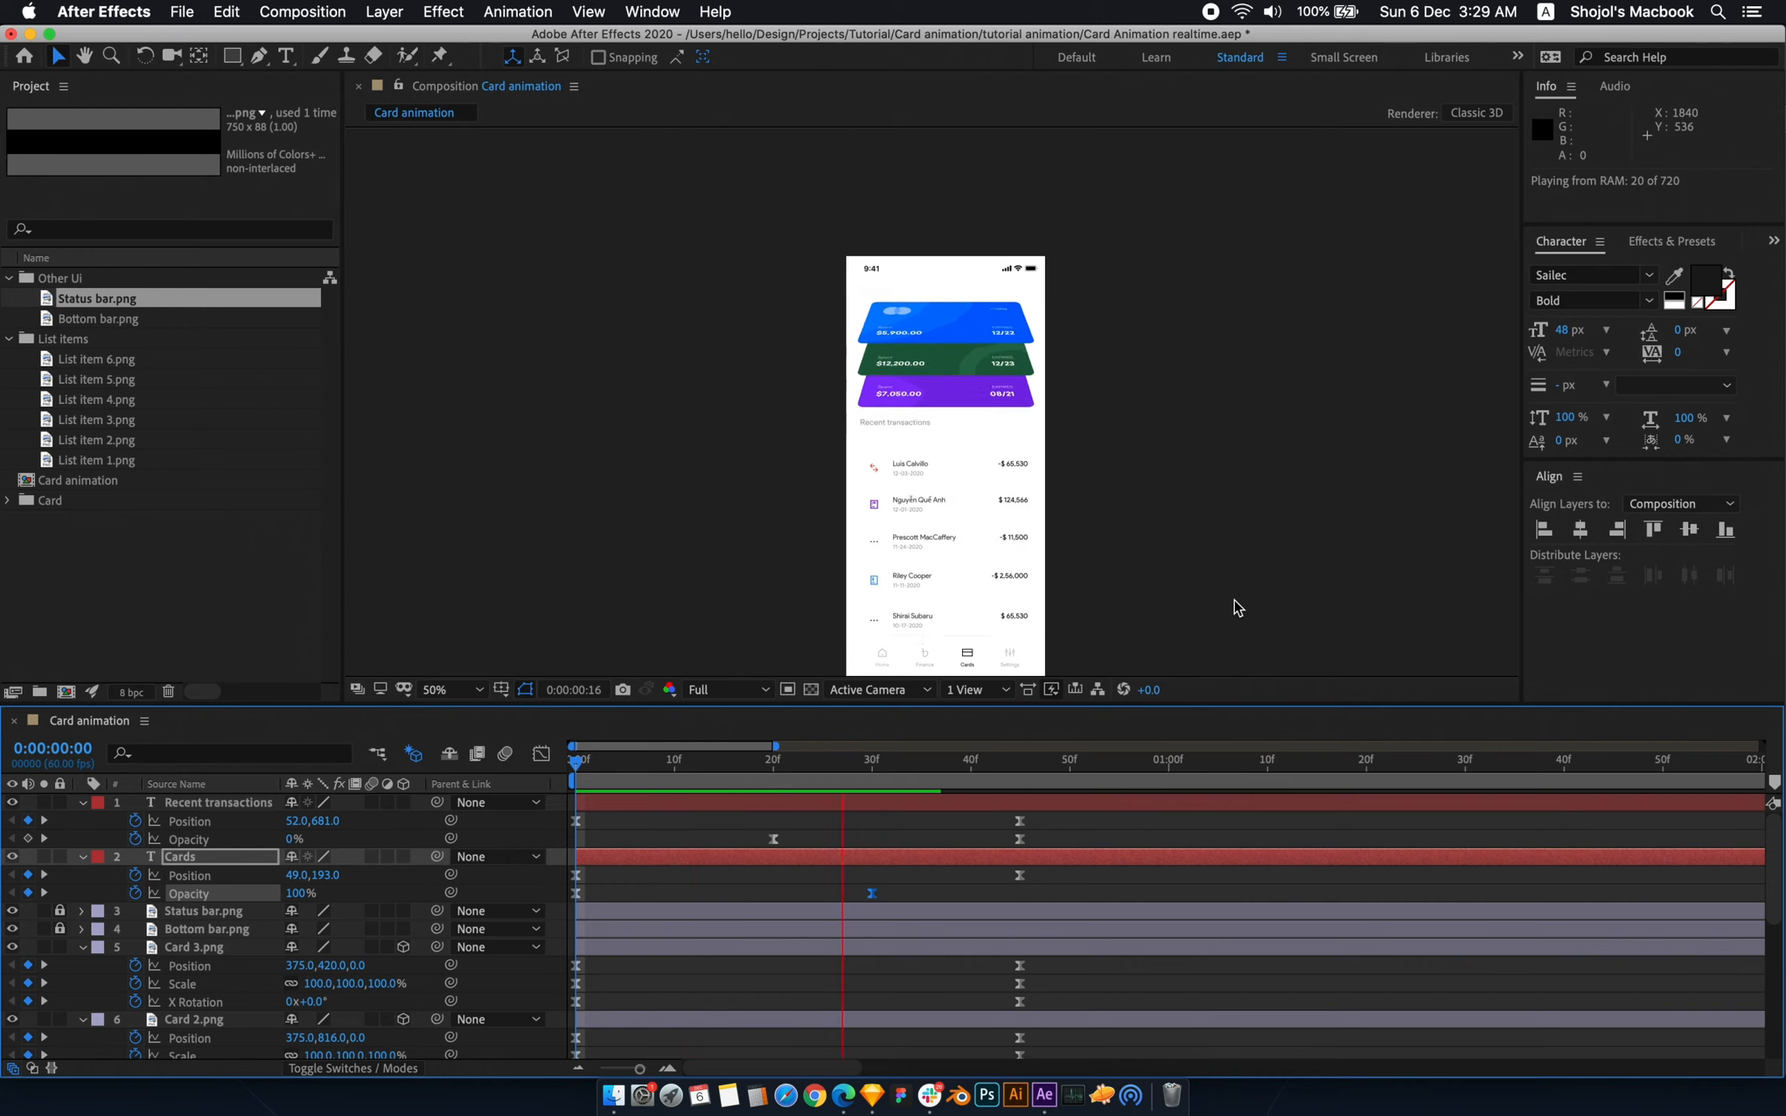
key("space")
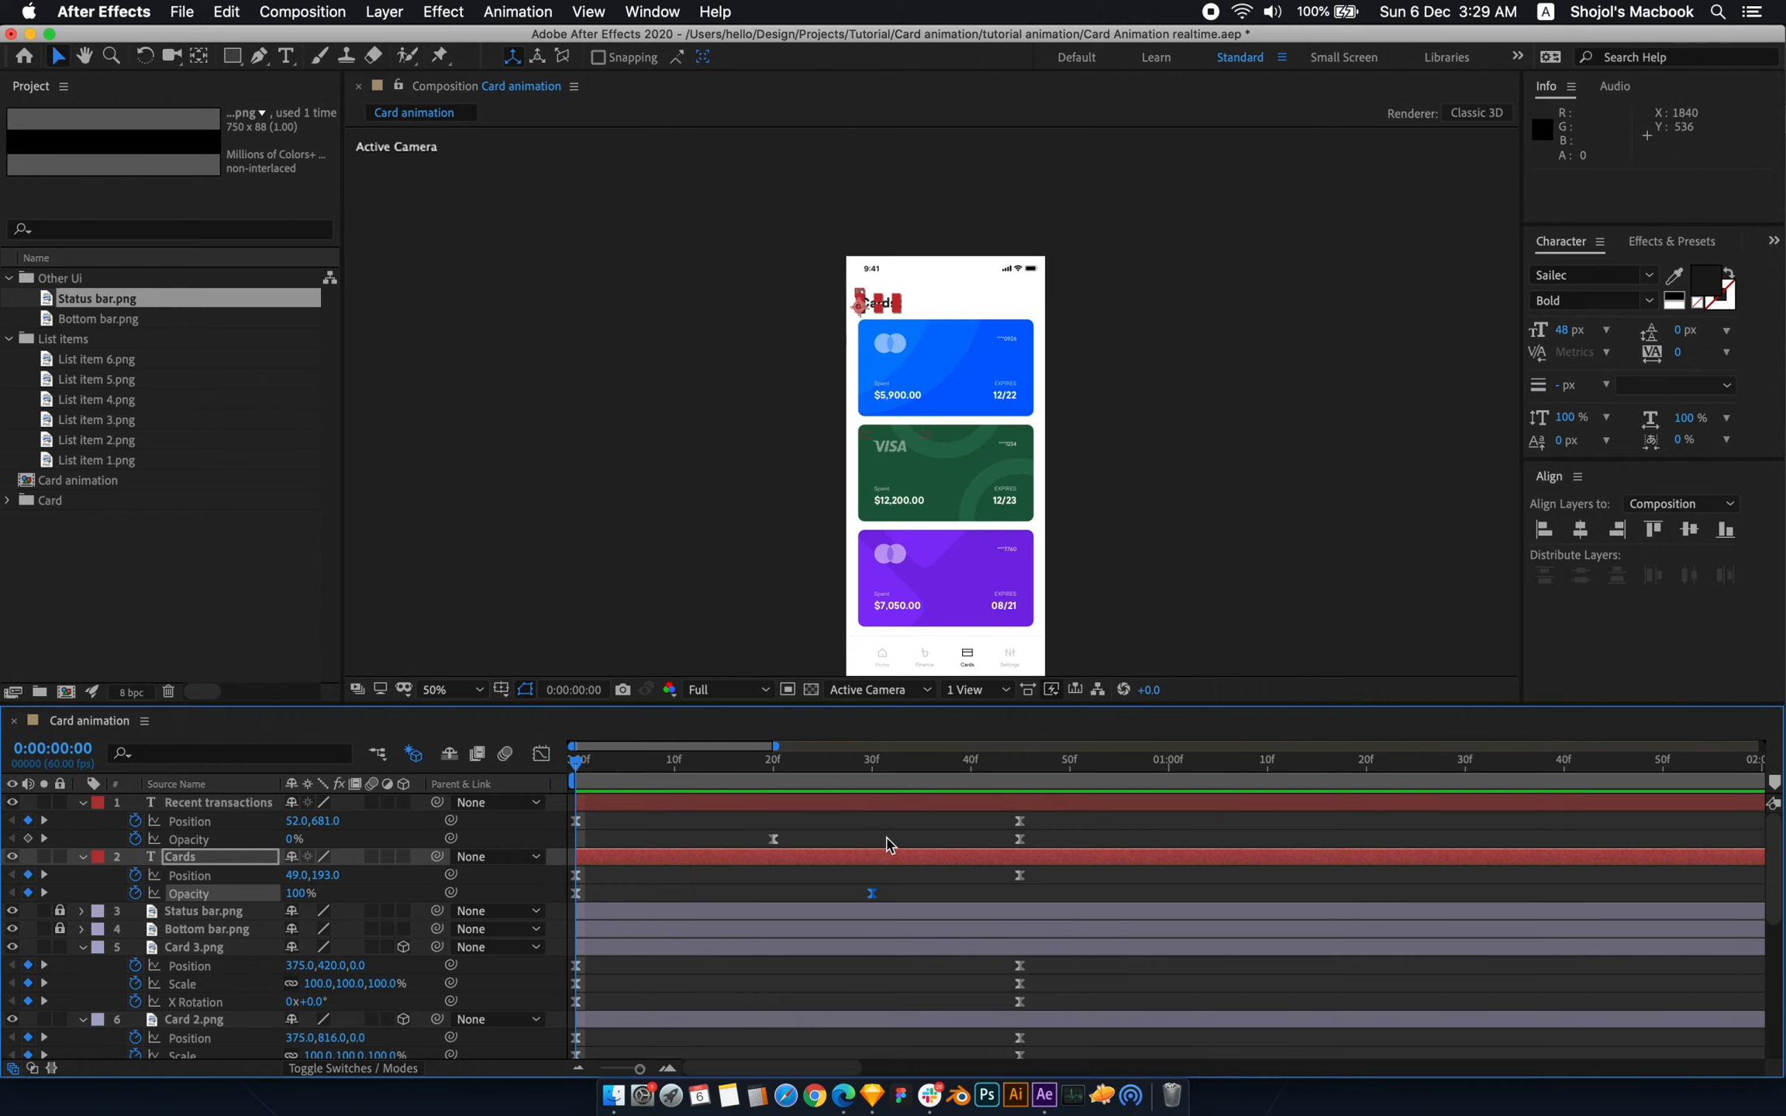
left_click(708, 841)
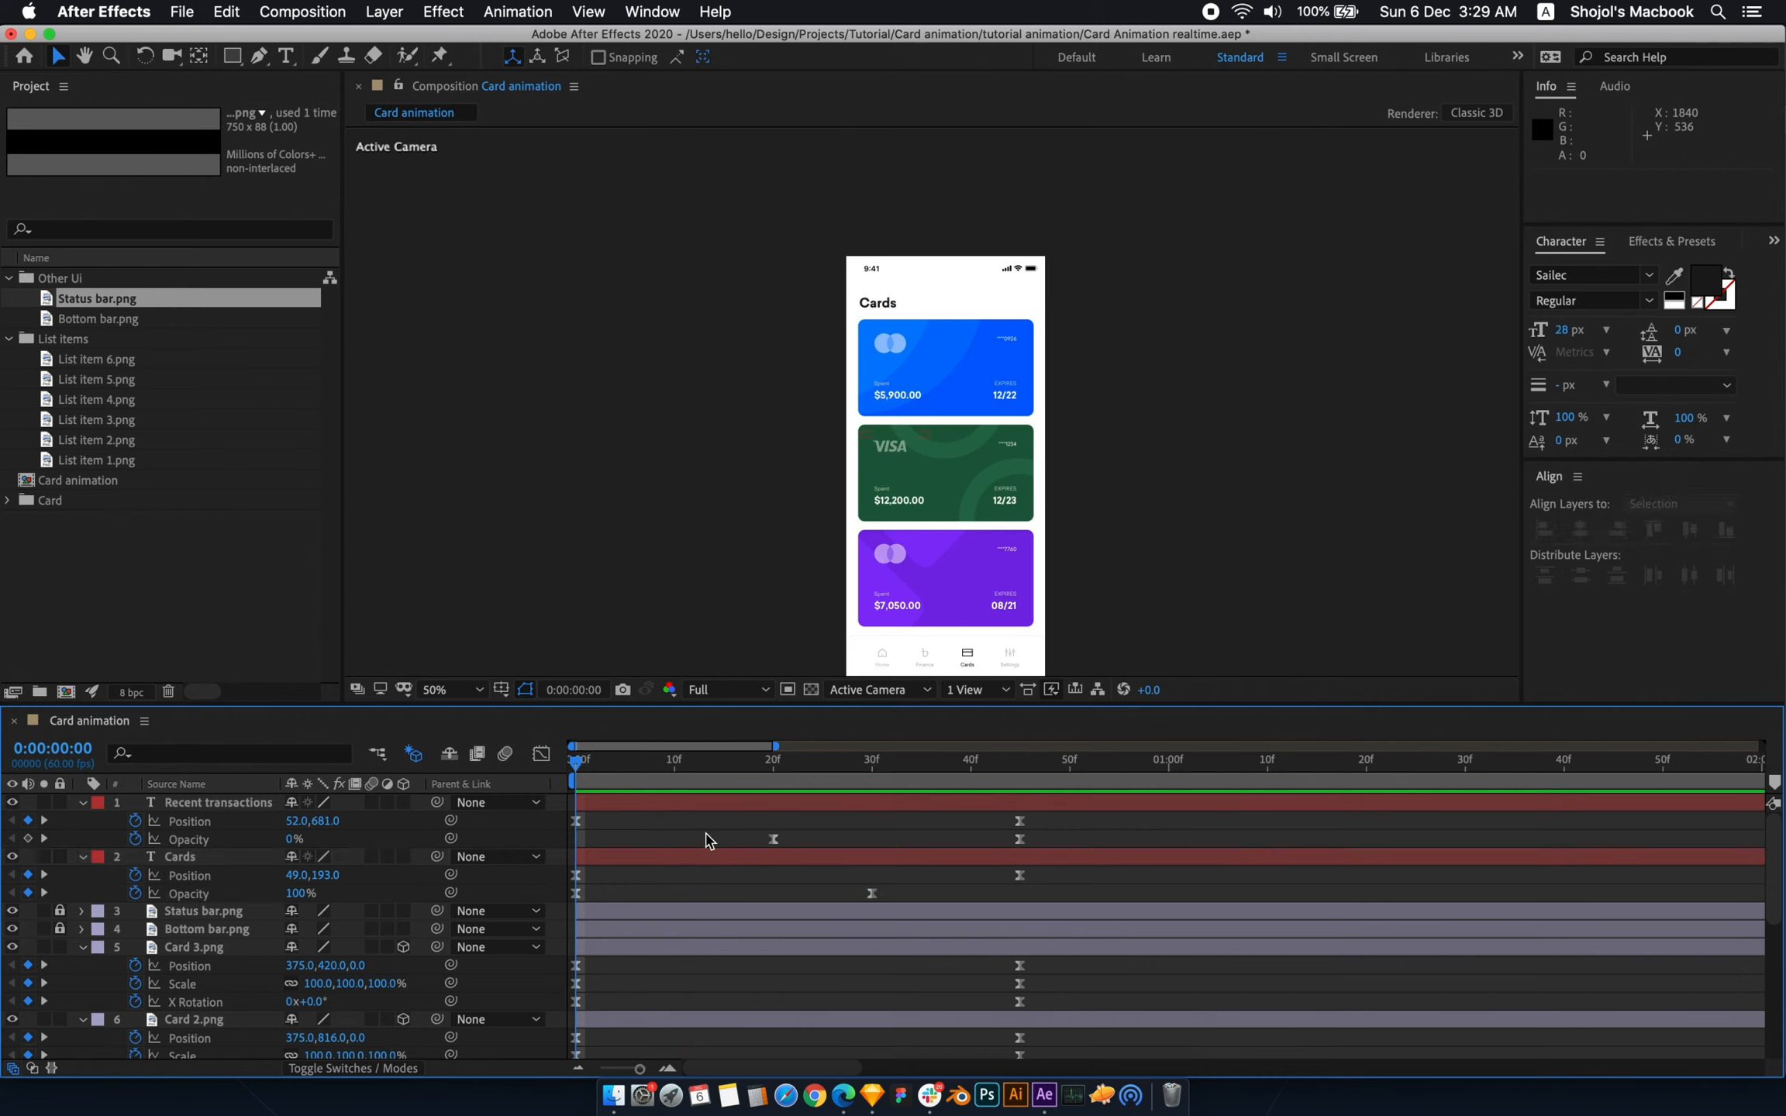